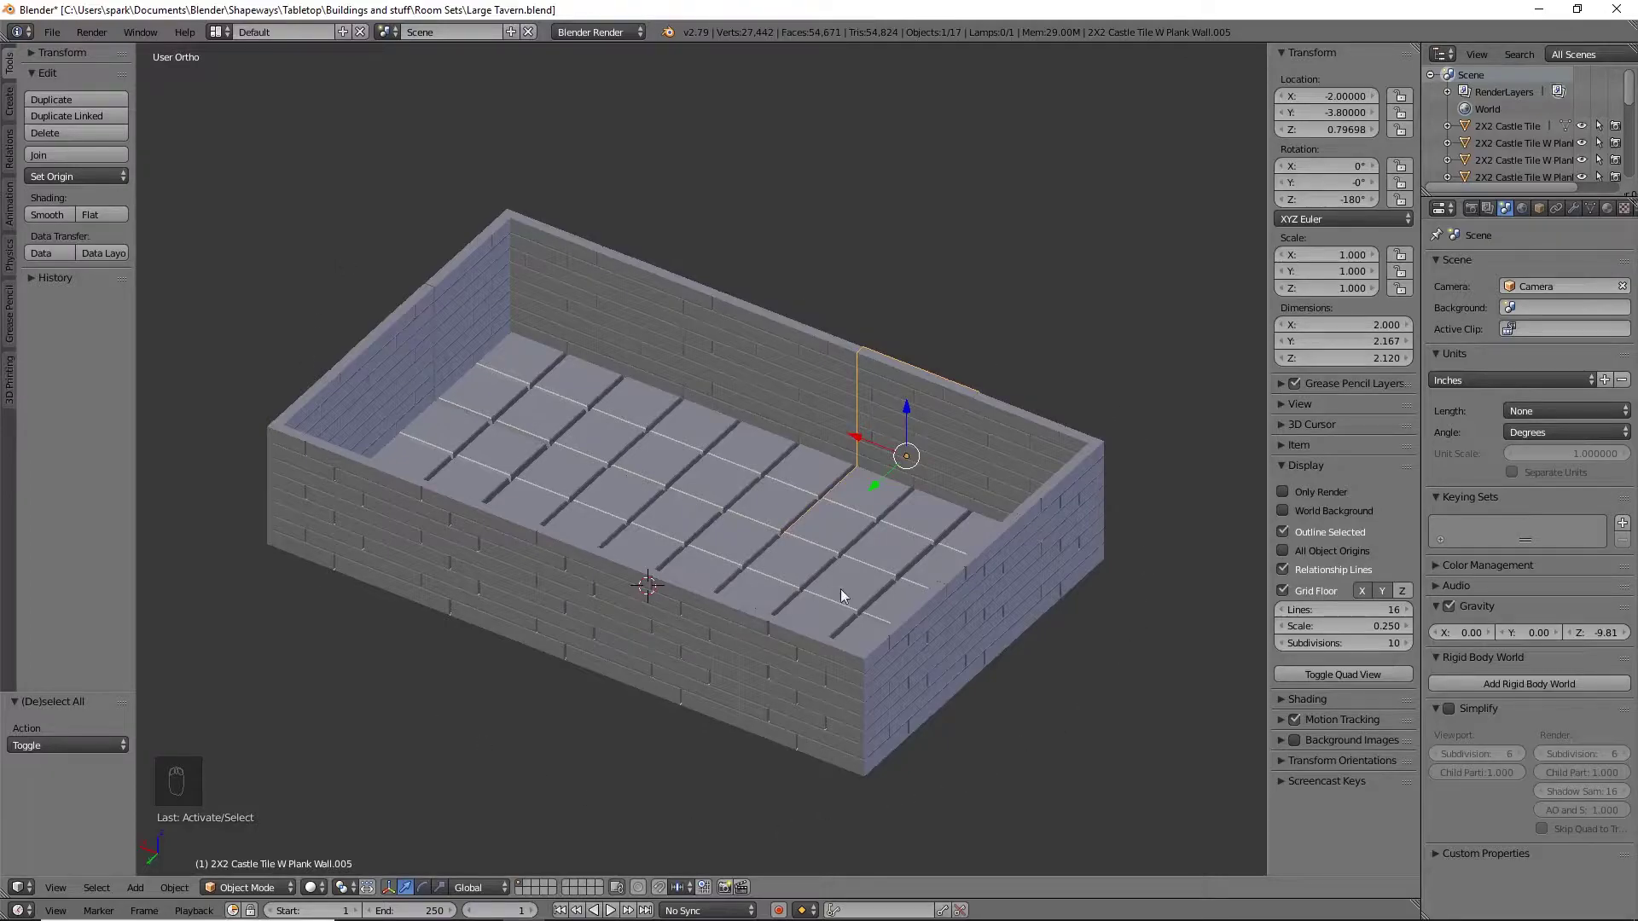
Select a castle floor tile and examine the tavern room's walls and tiled floor from several angles
middle_drag(827, 587, 735, 536)
right_click(736, 536)
middle_drag(1043, 677, 1067, 646)
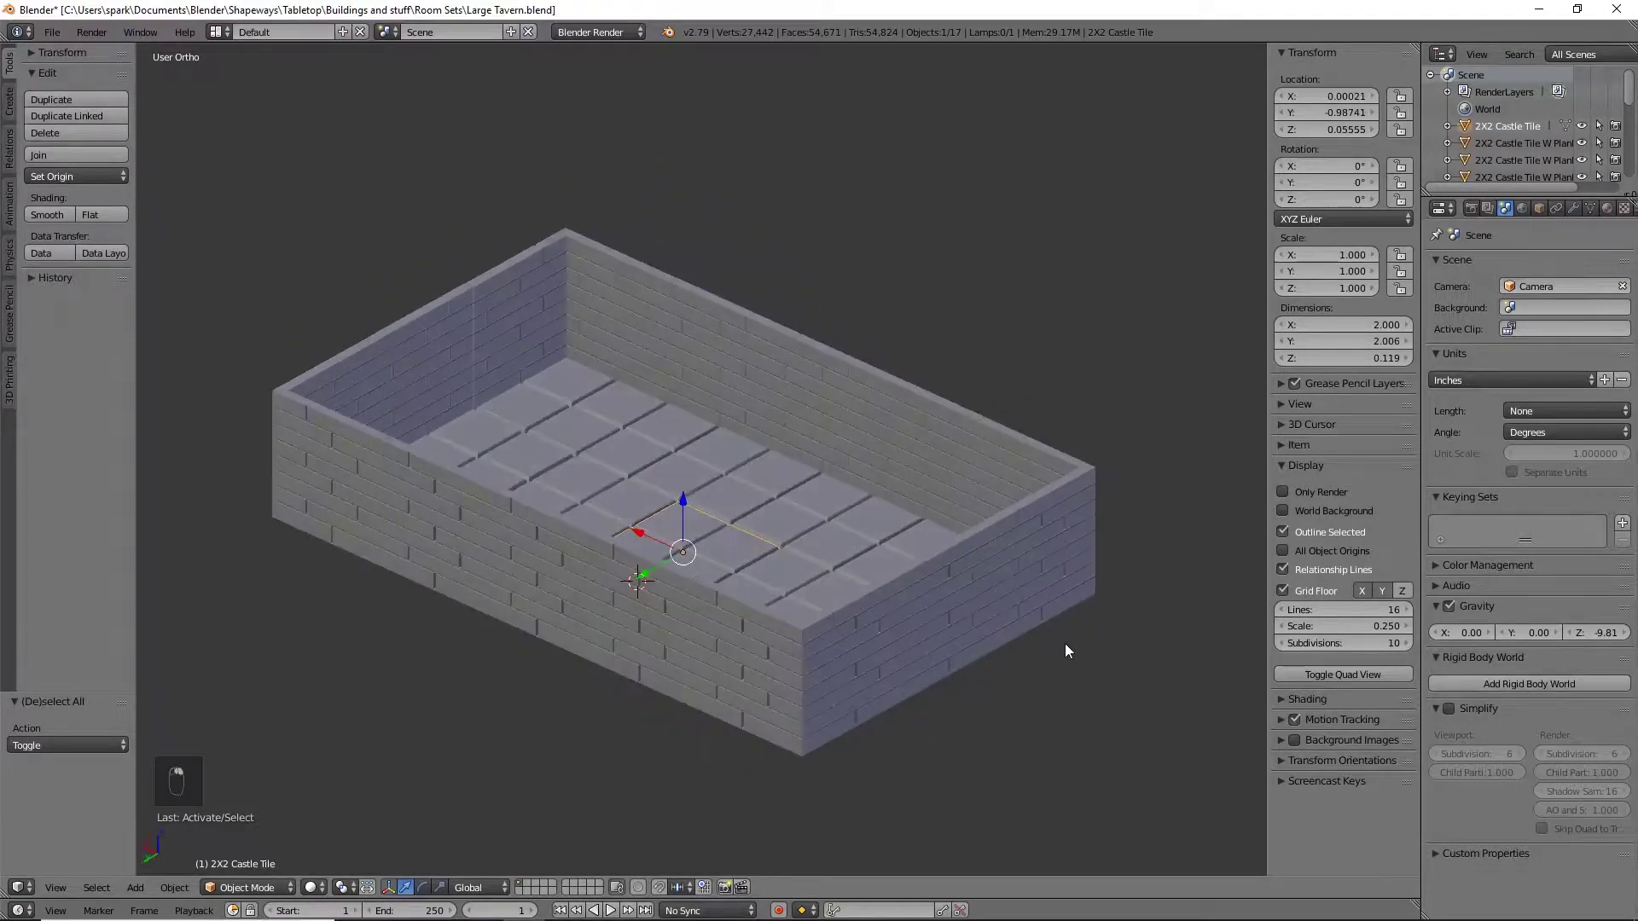
middle_drag(795, 699, 792, 738)
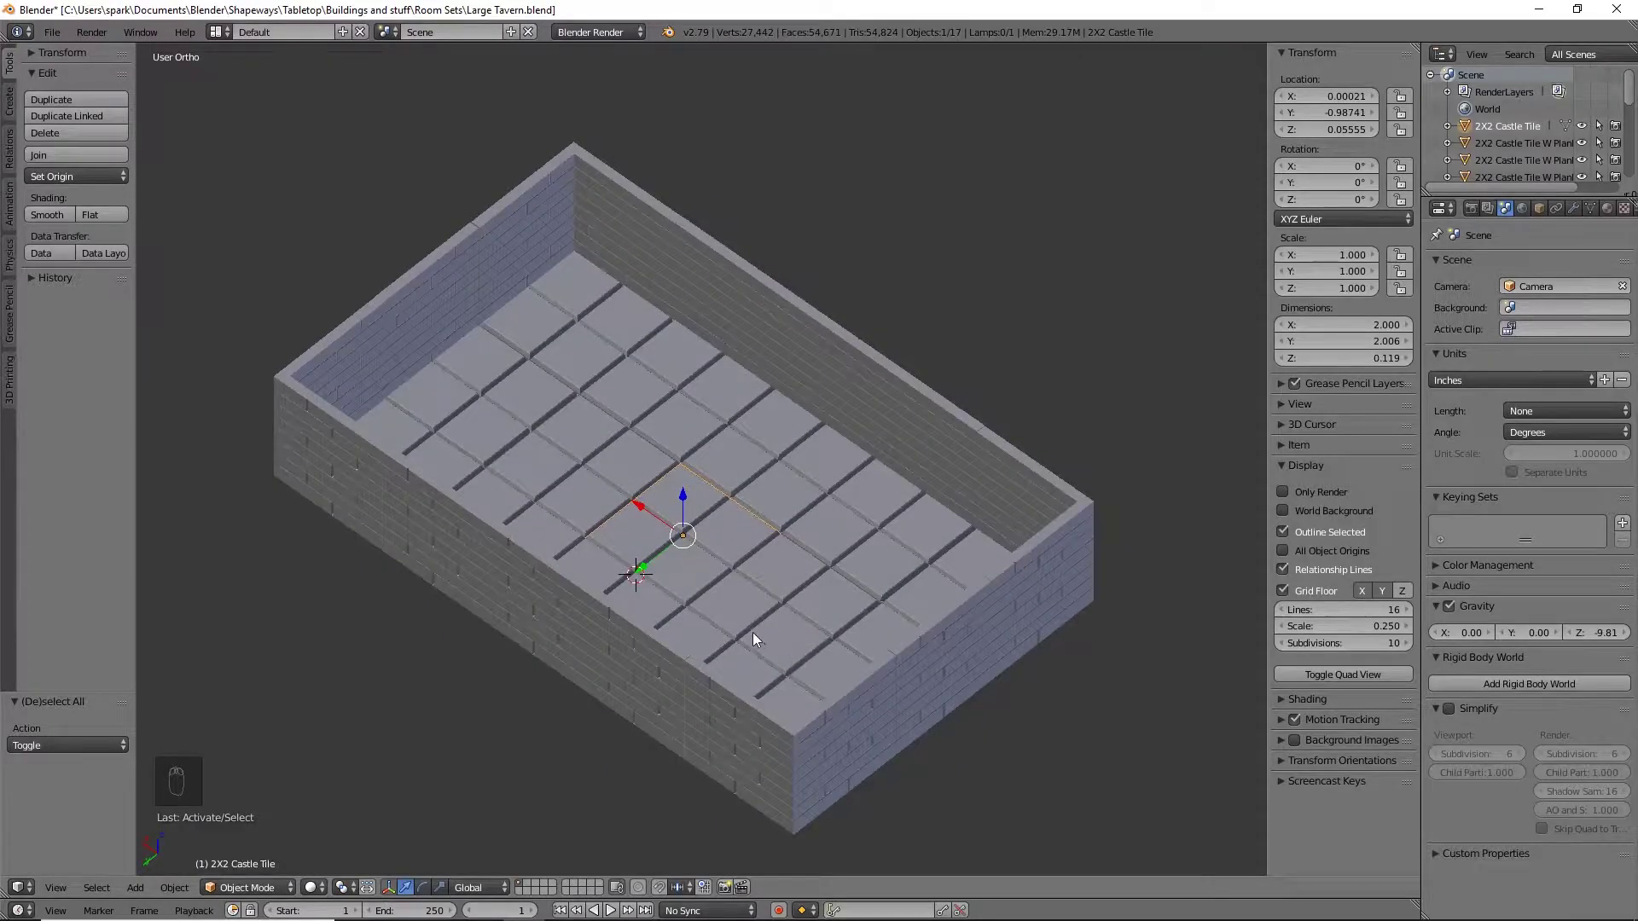
middle_drag(753, 632, 748, 591)
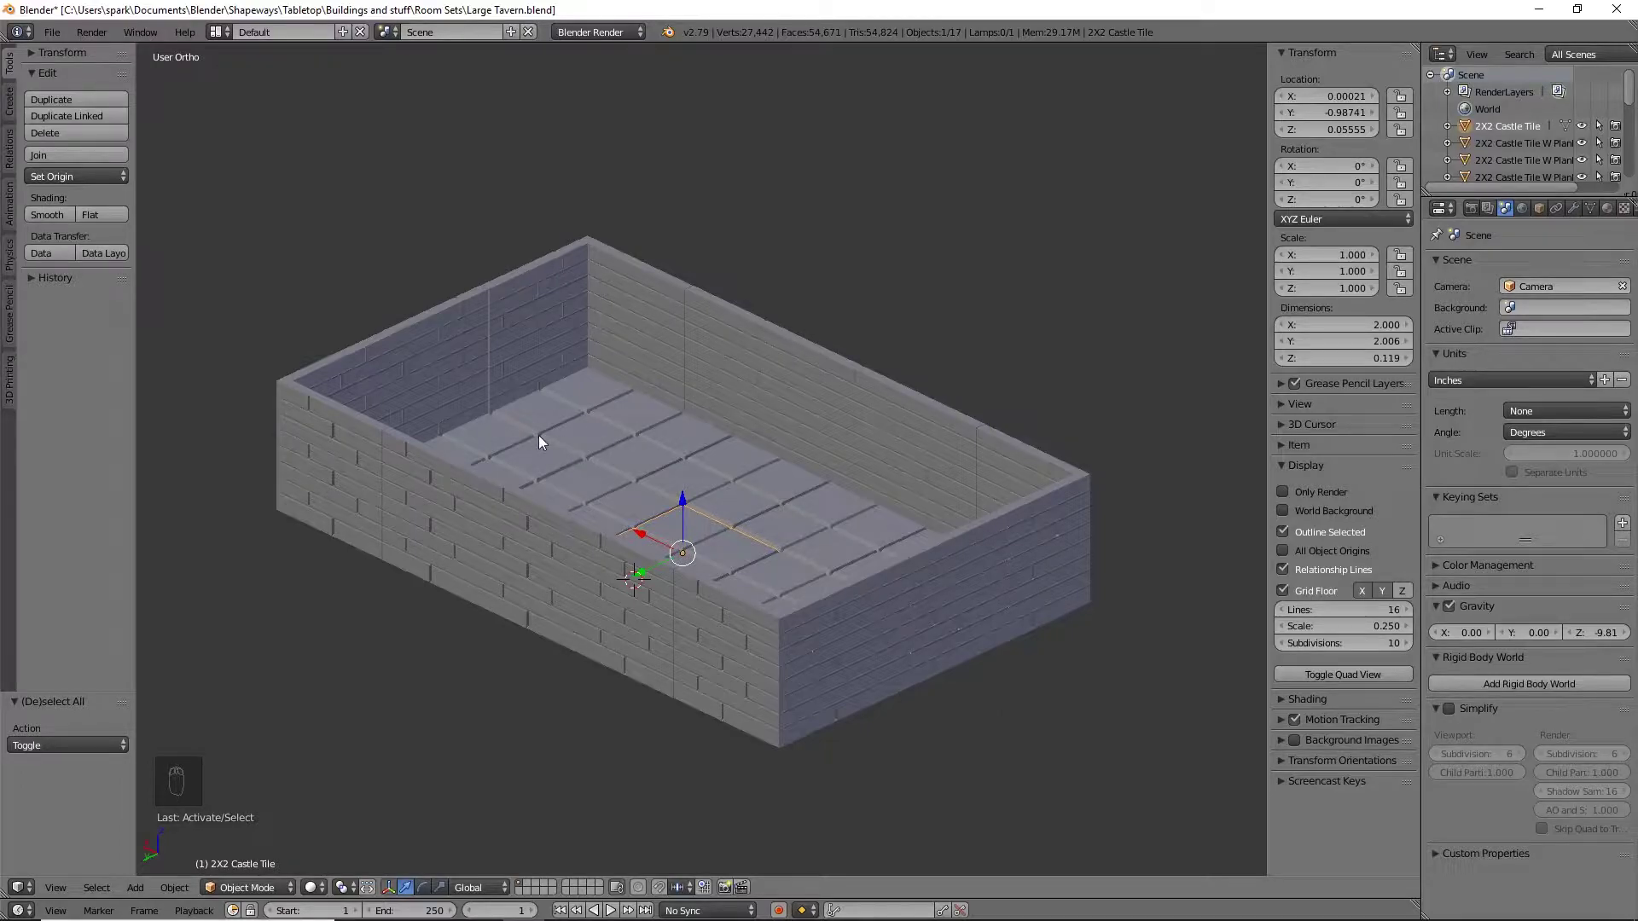
middle_drag(540, 435, 602, 575)
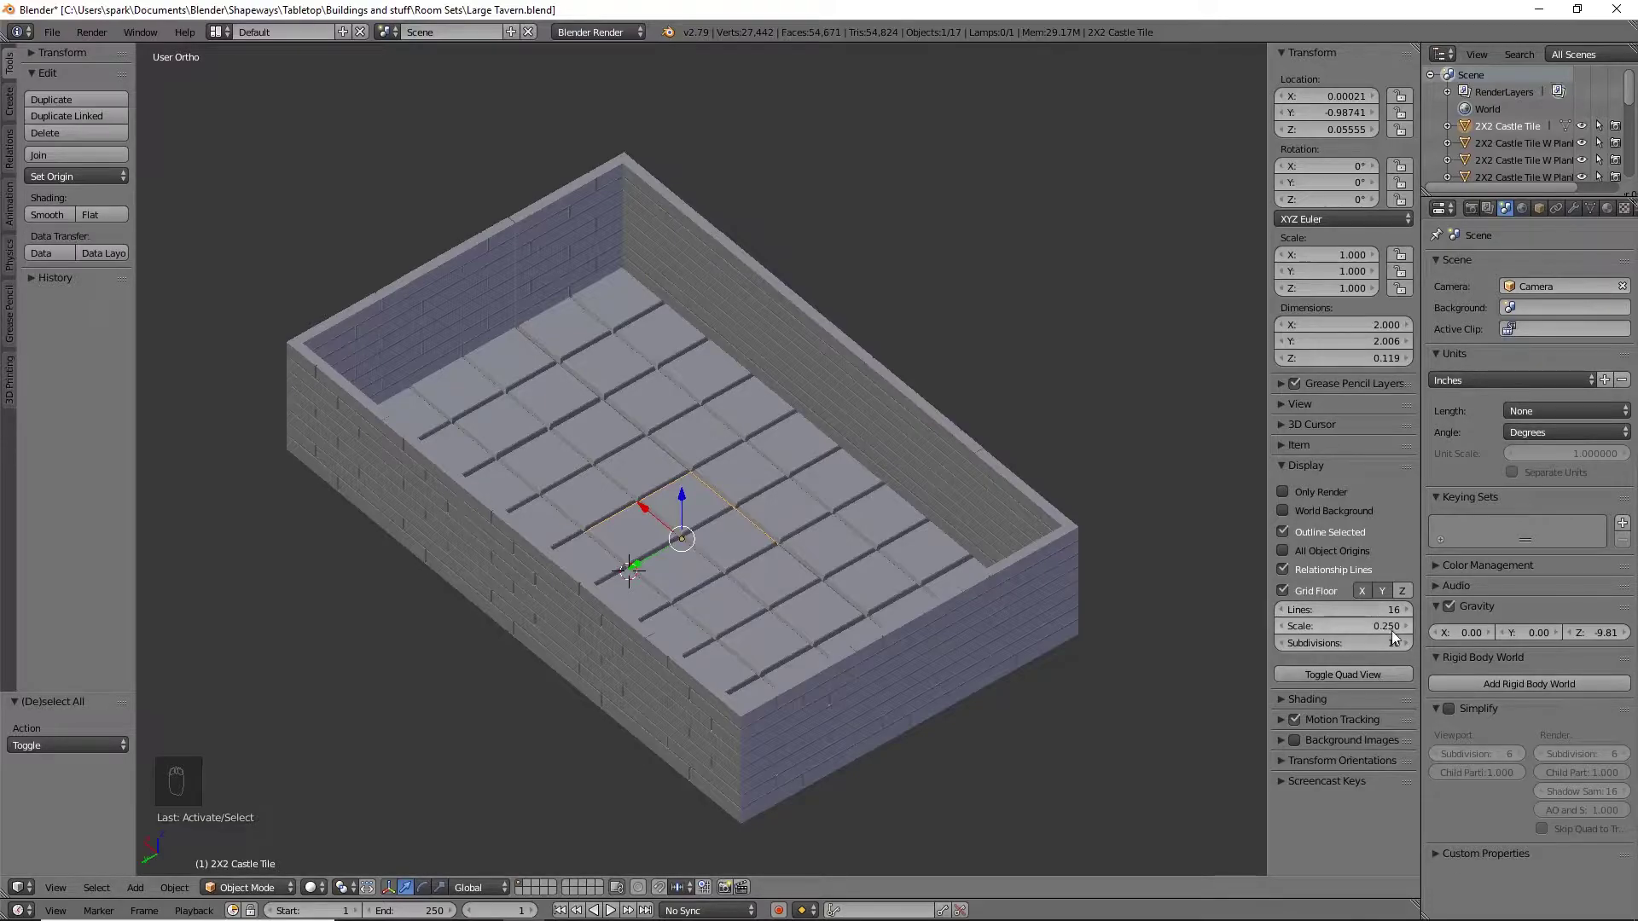
middle_drag(768, 538, 570, 564)
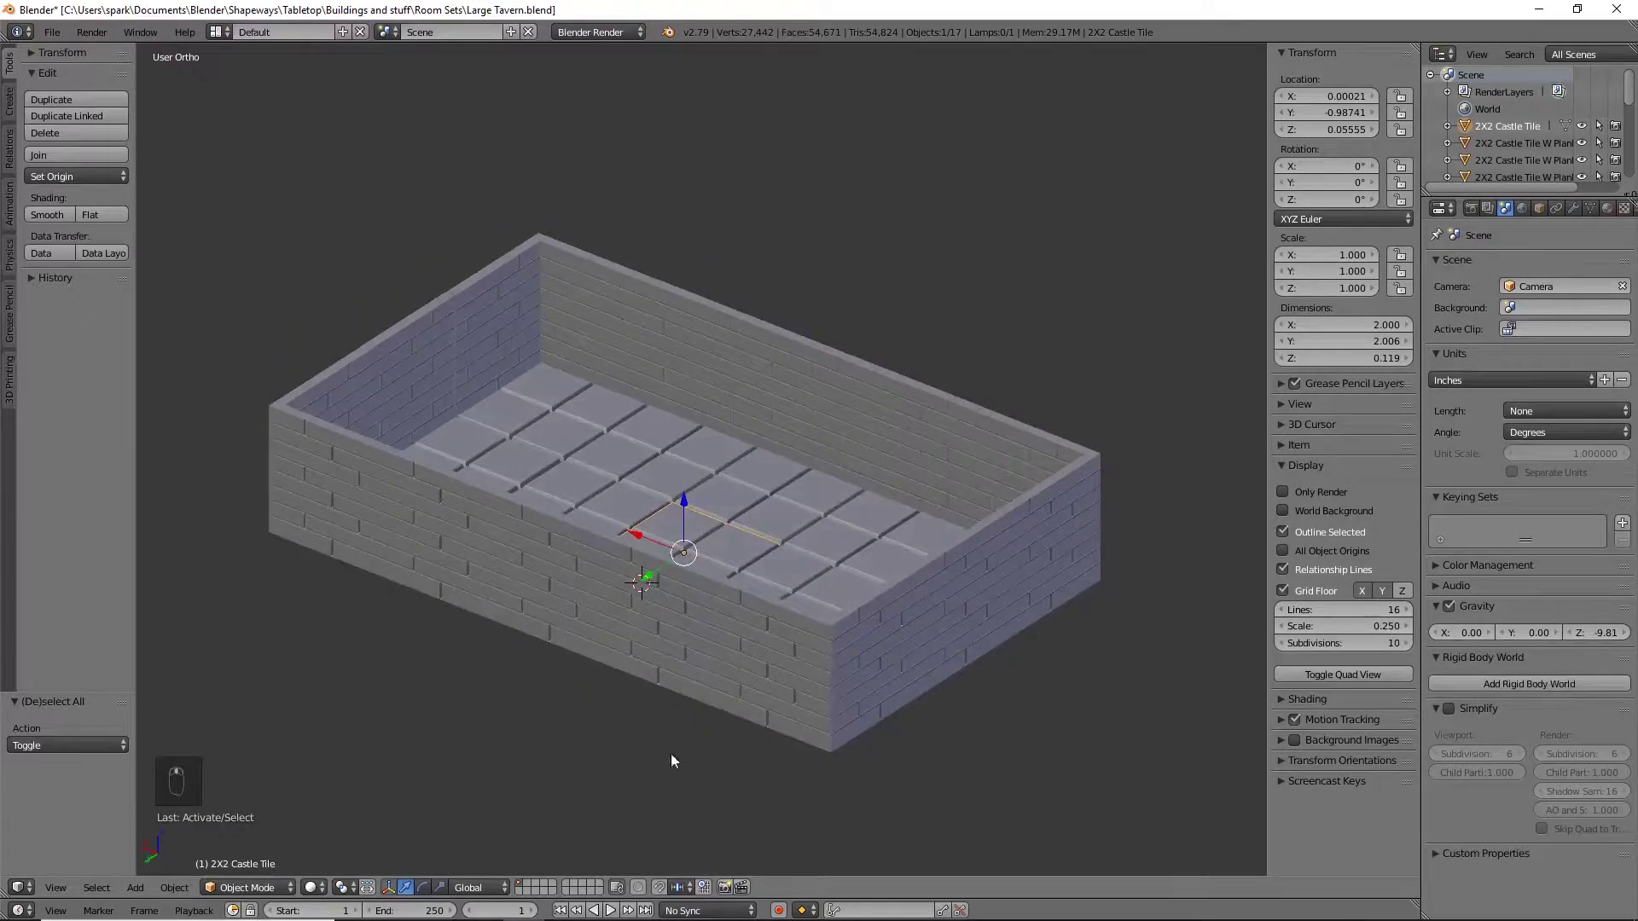
Switch to an empty layer, enlarge the outliner and restrict its listing to Visible Layers
click(530, 892)
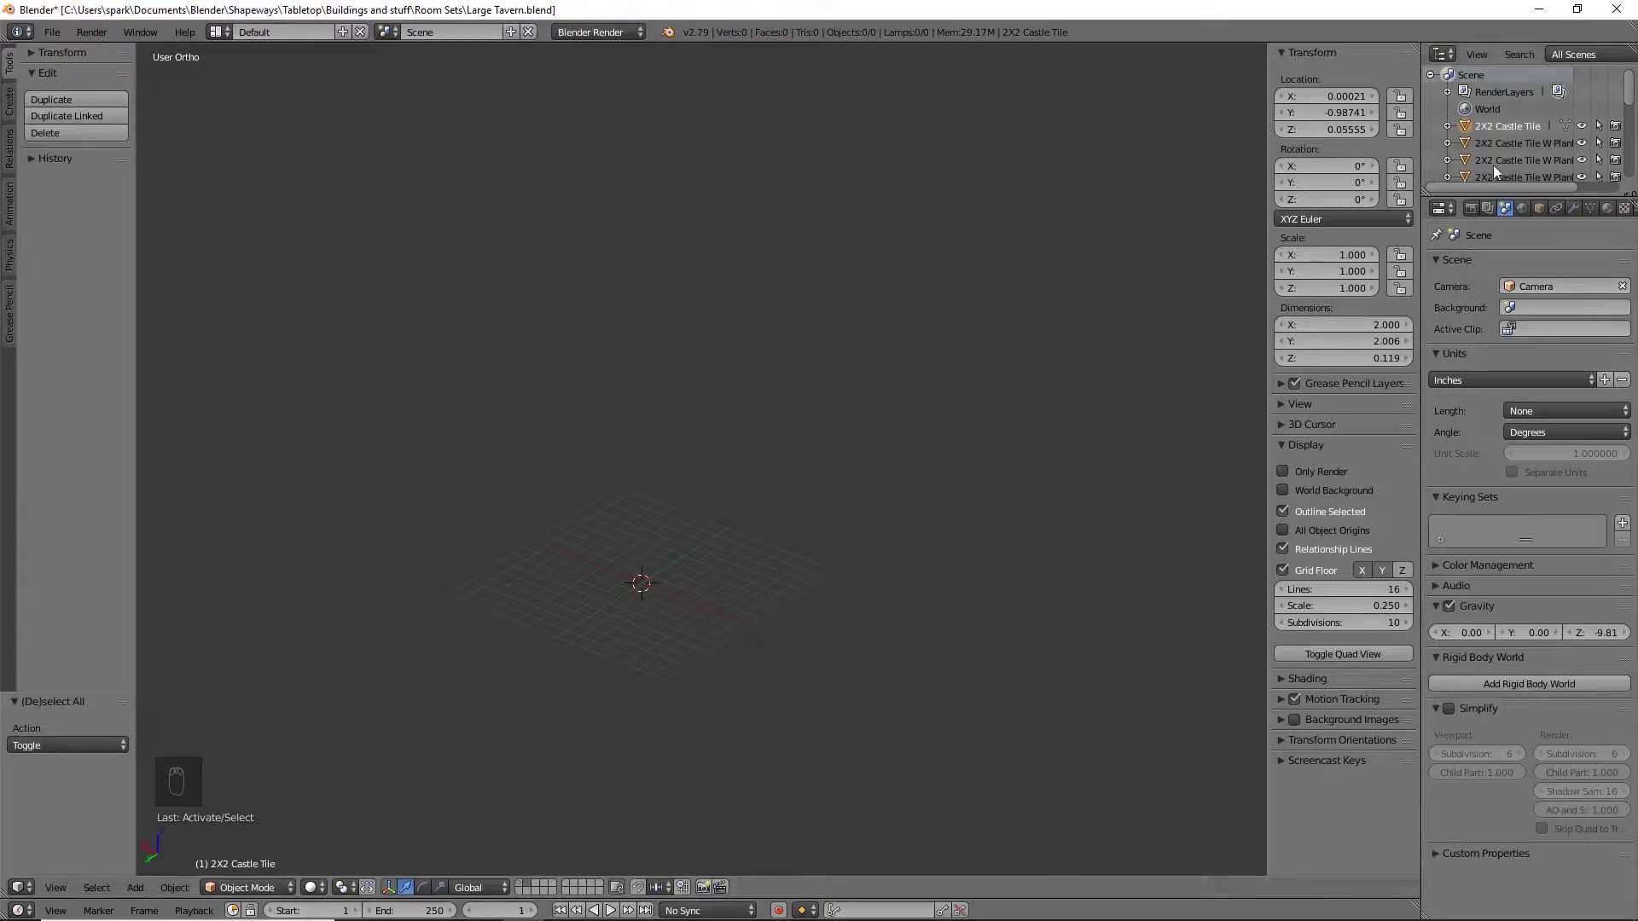
drag(1531, 197, 1535, 346)
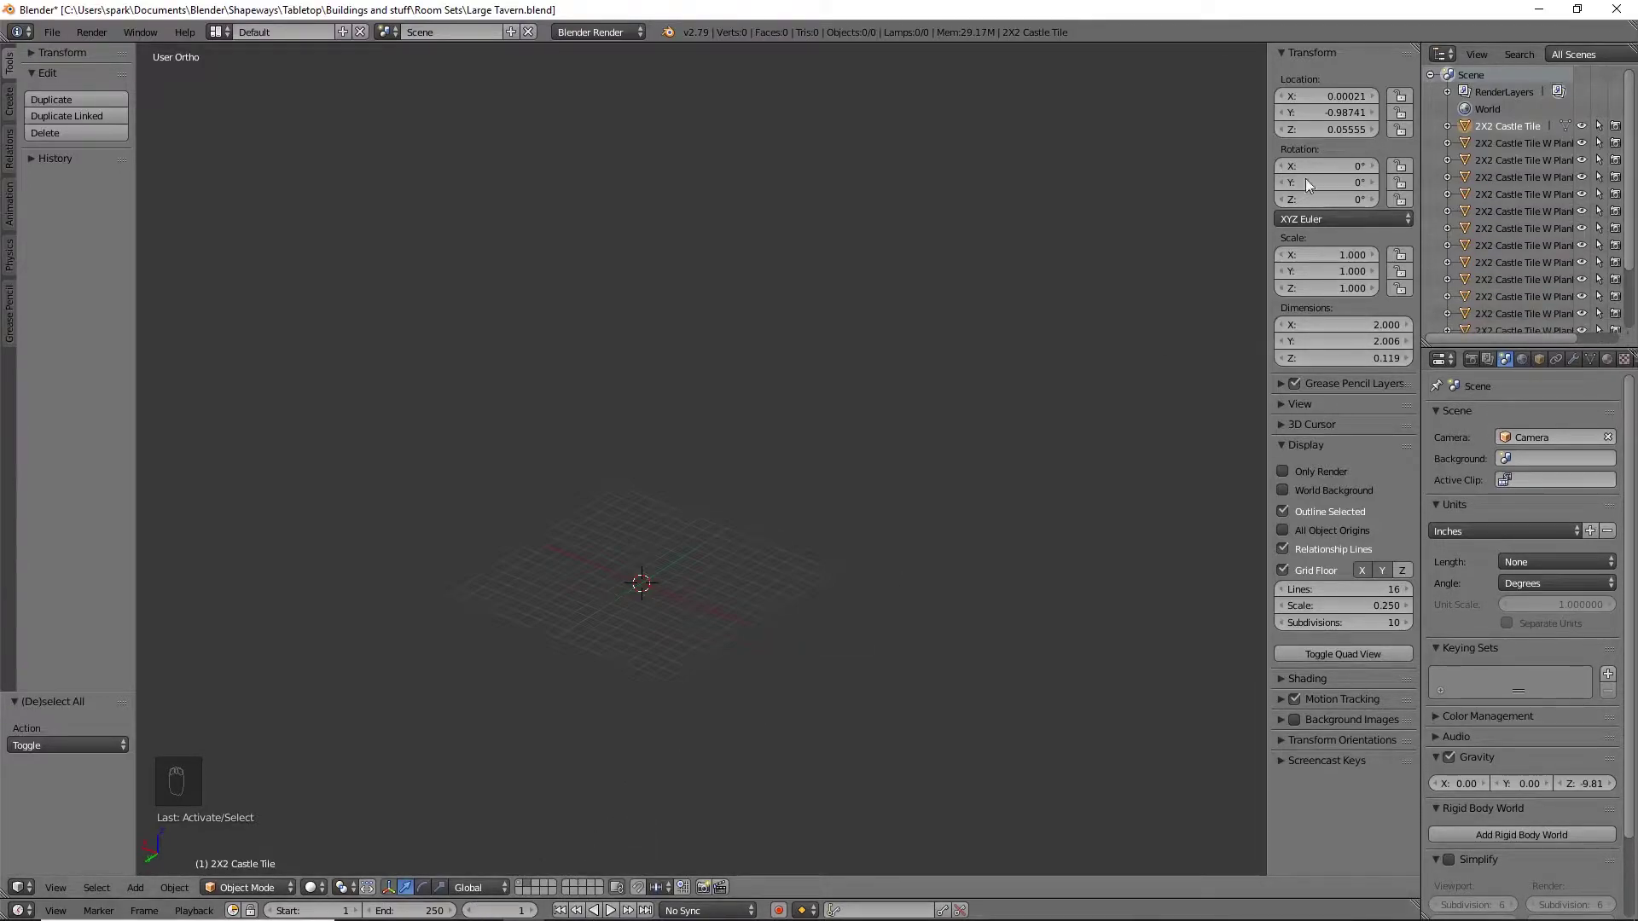
click(1563, 55)
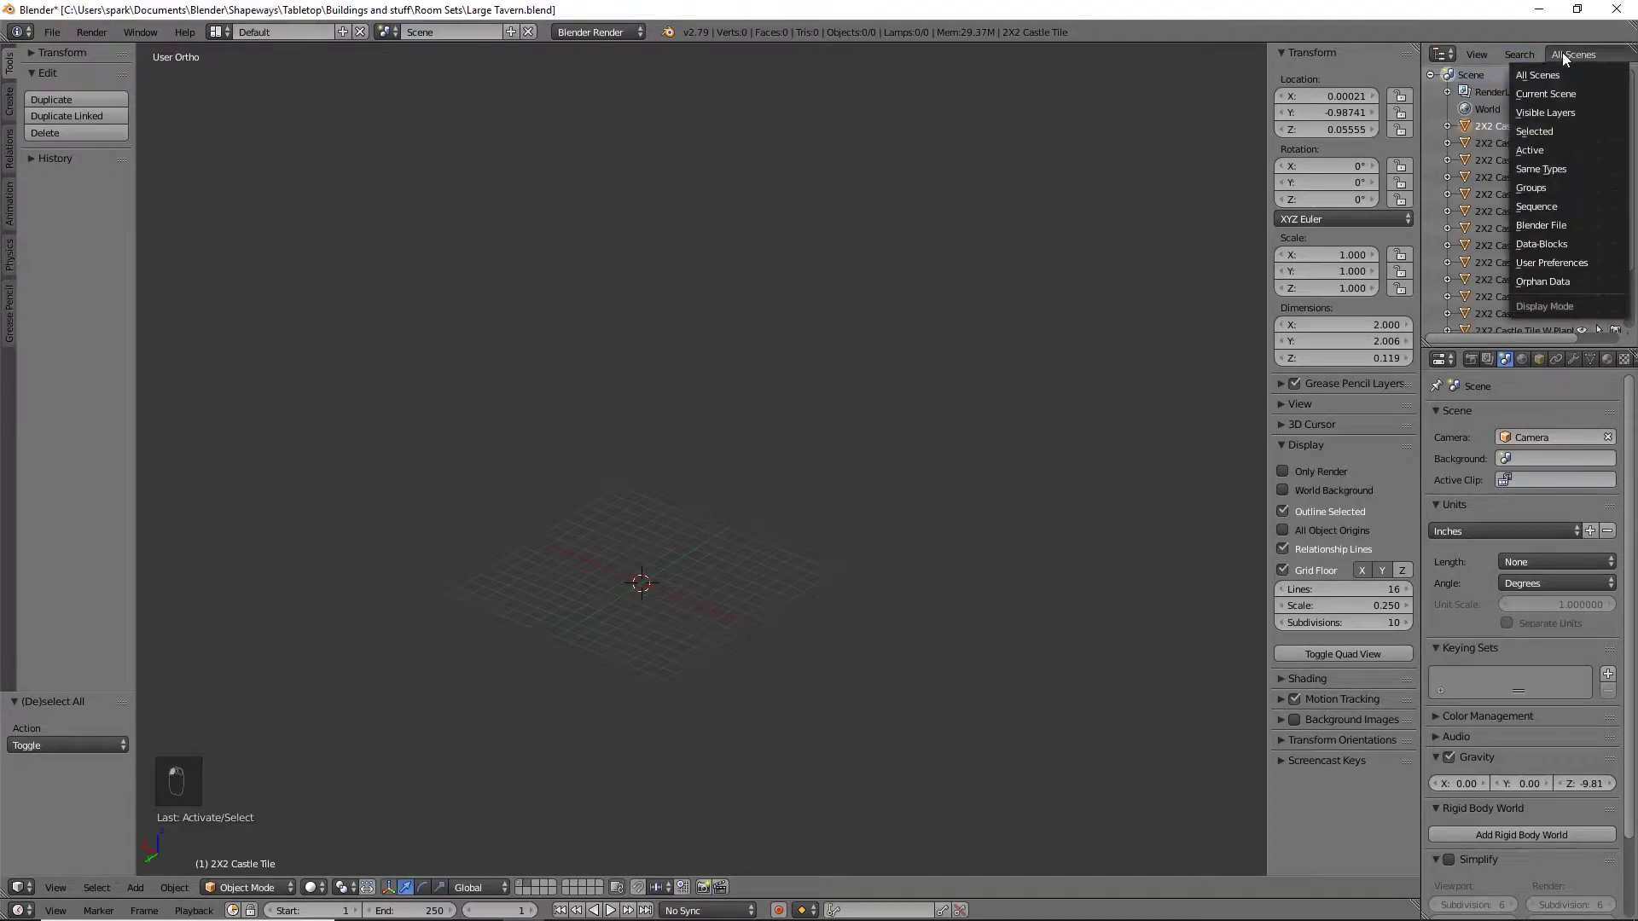
click(1568, 112)
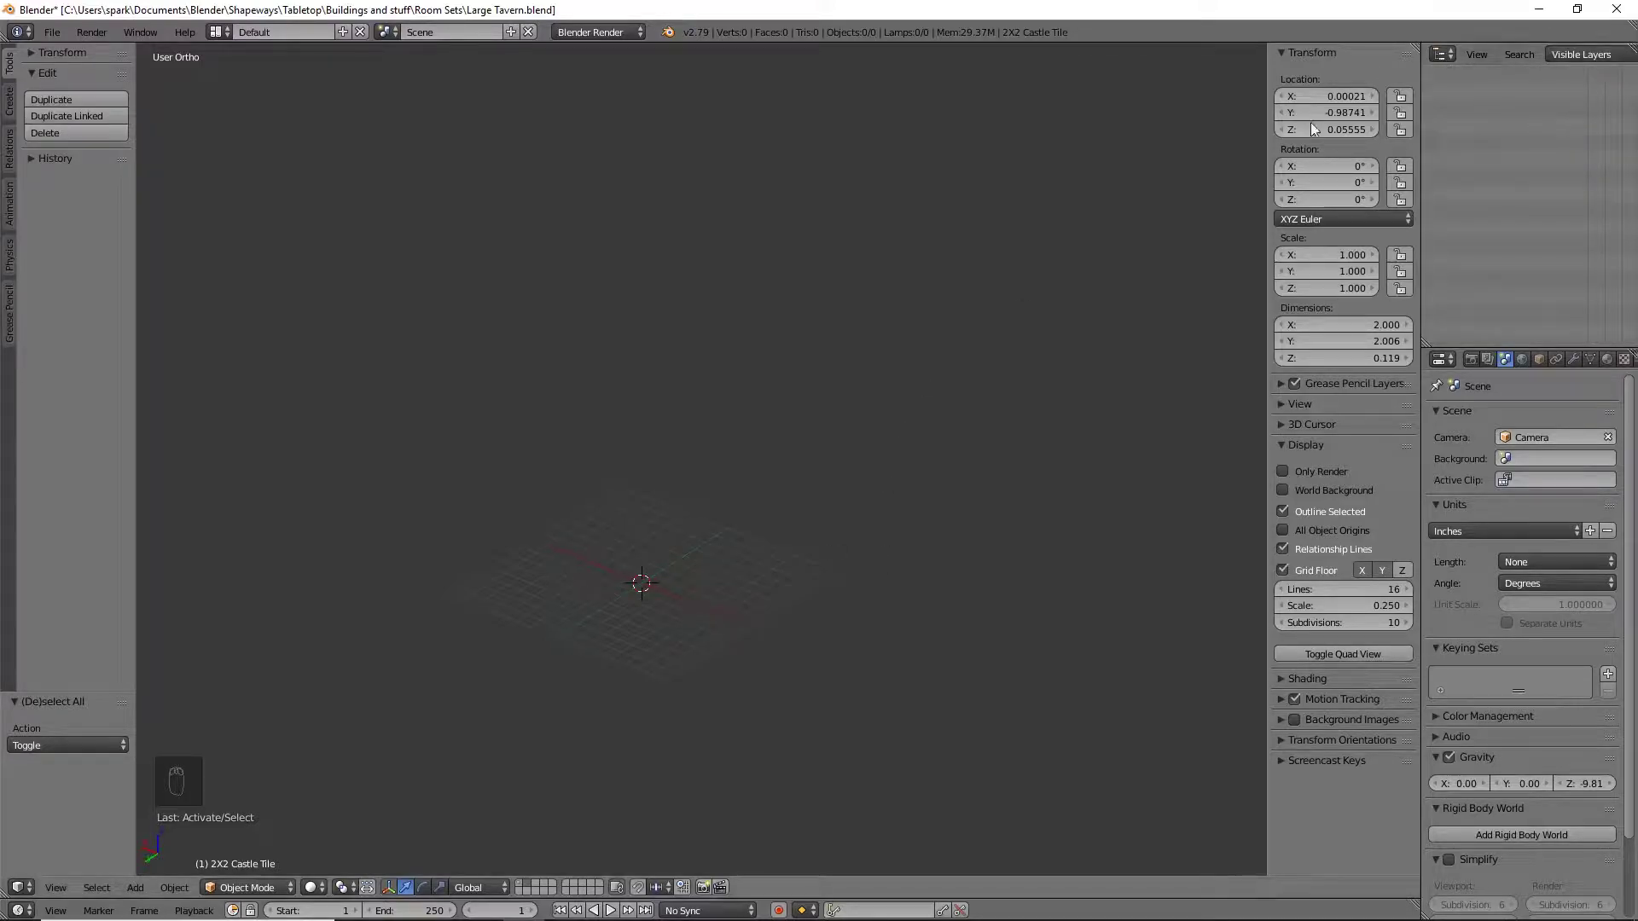
Compare the outliner's listing for the tavern room's layer with the listing for the empty layer
click(520, 884)
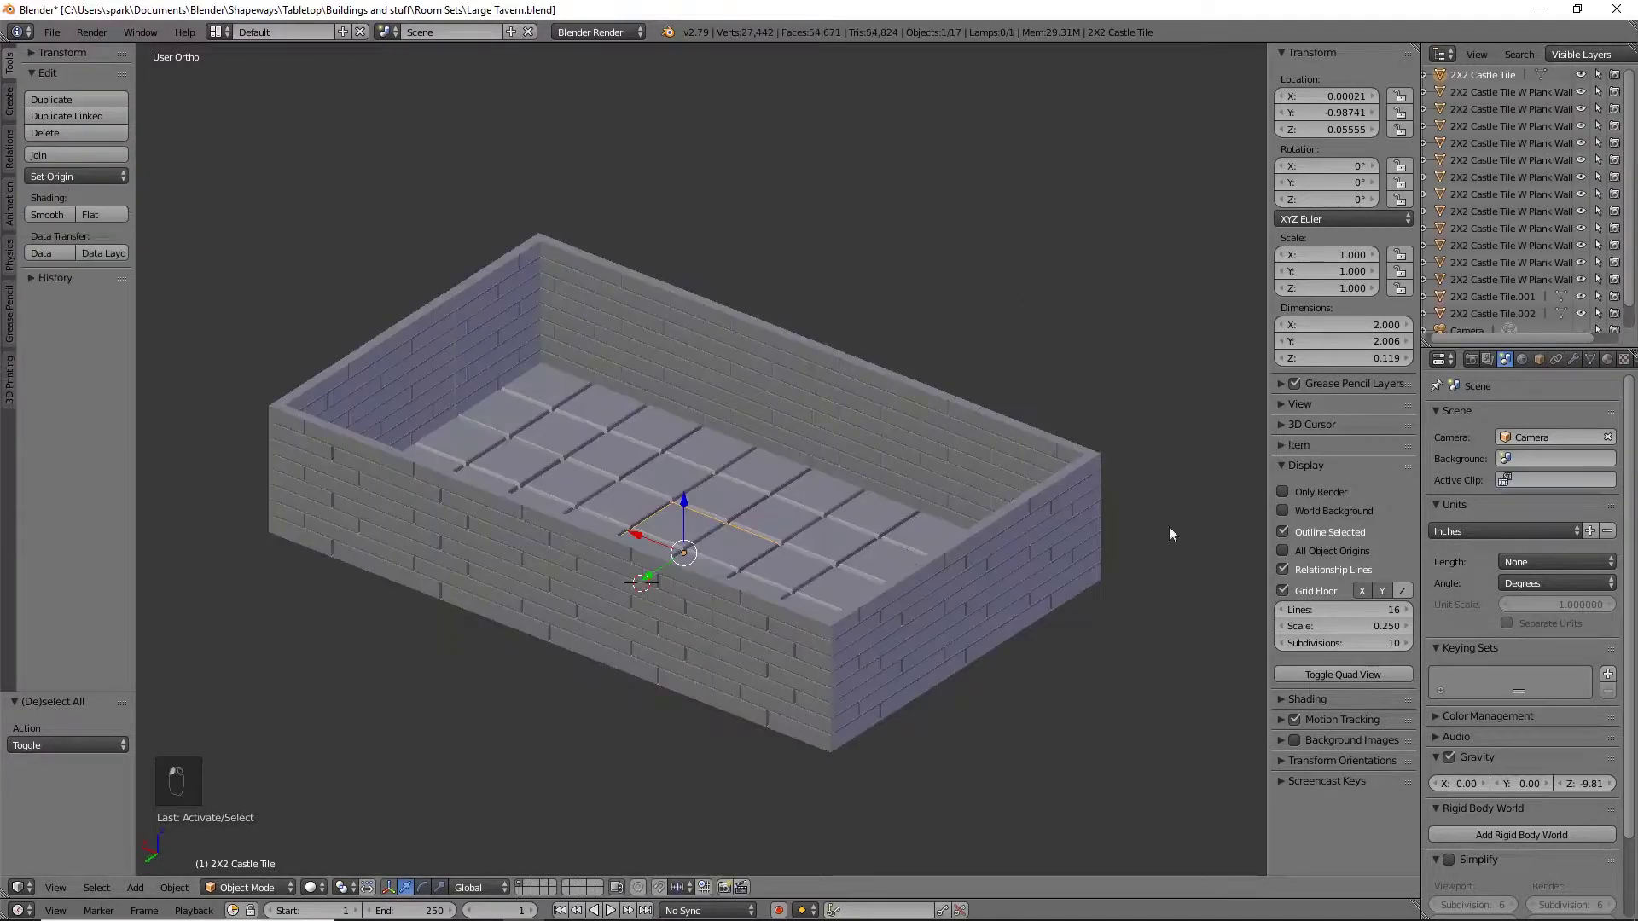
click(526, 886)
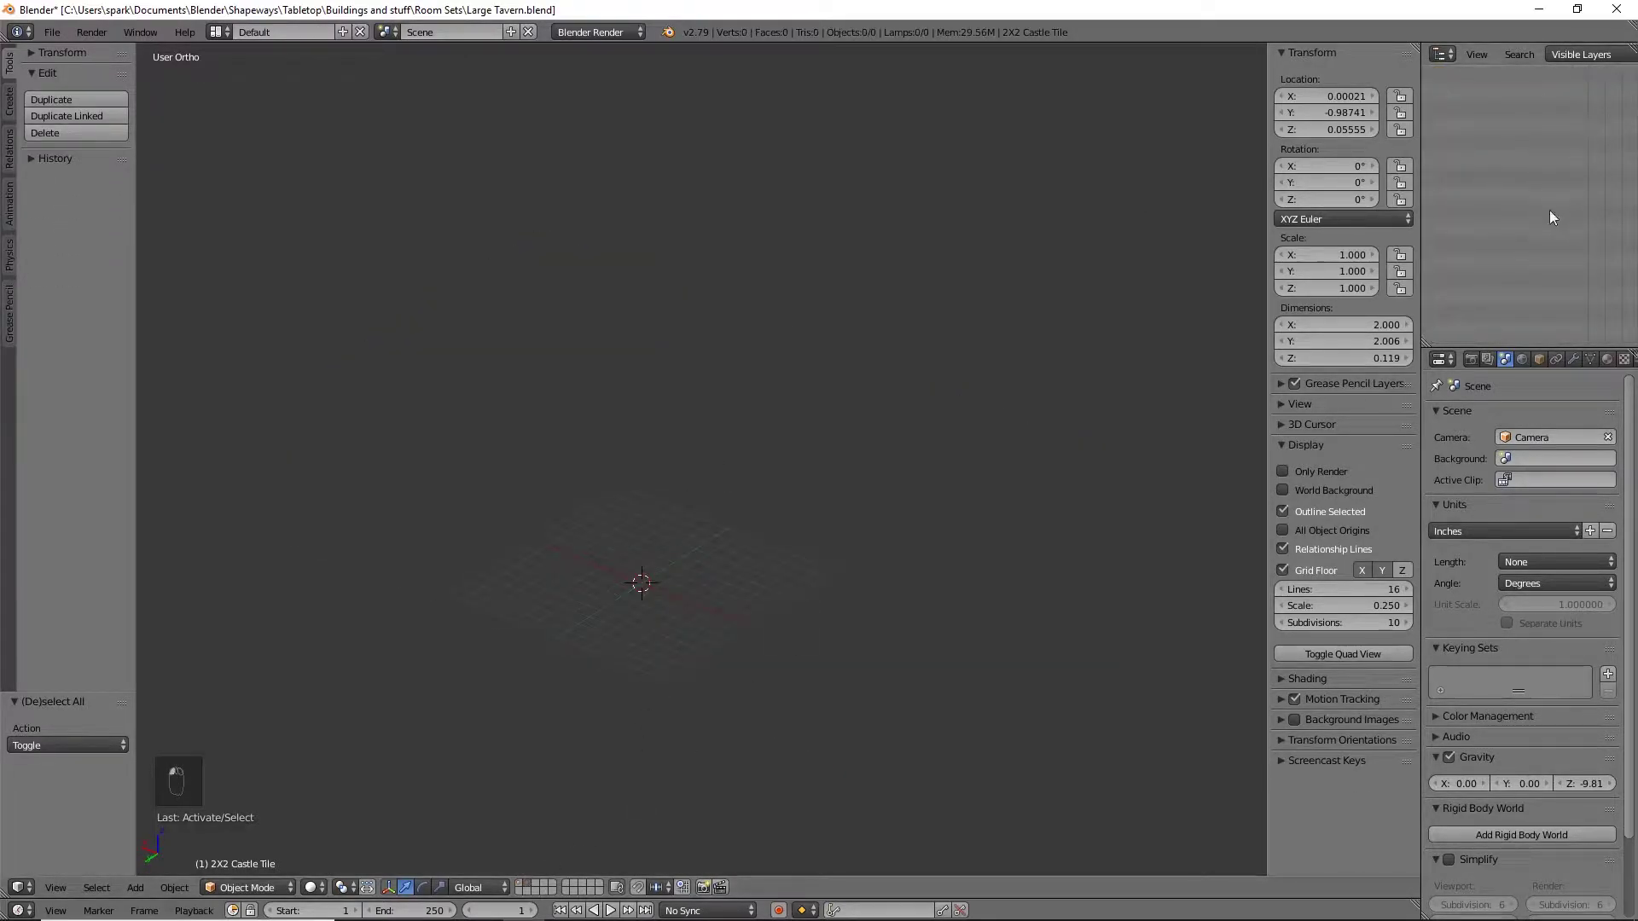
scroll(632, 624, up, 5)
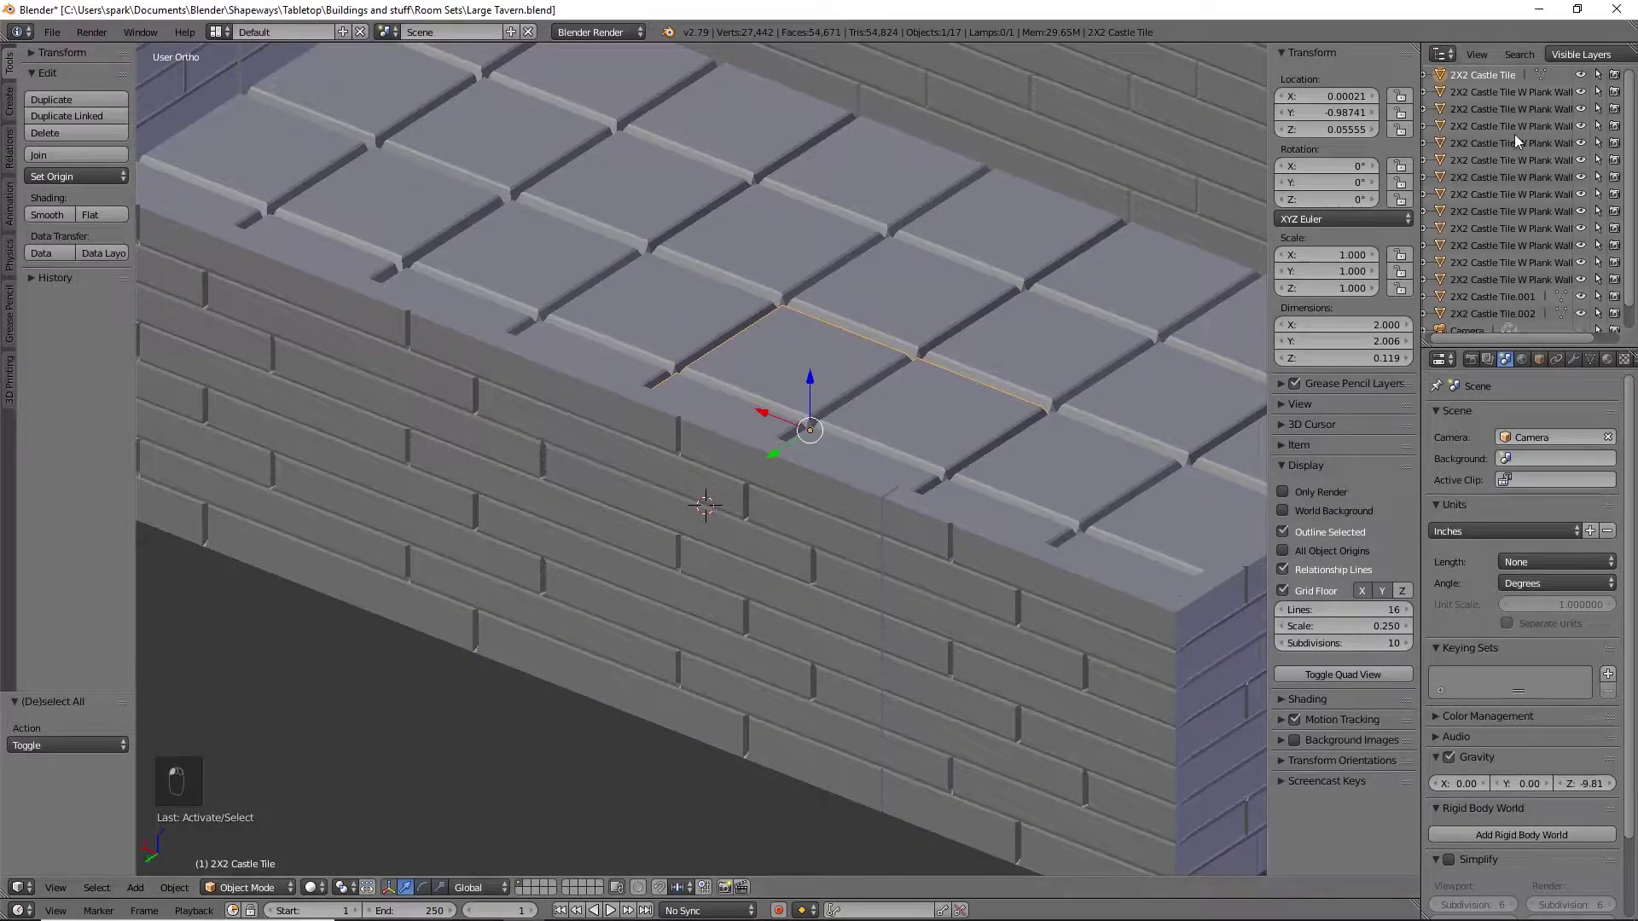
right_click(1514, 135)
click(1518, 193)
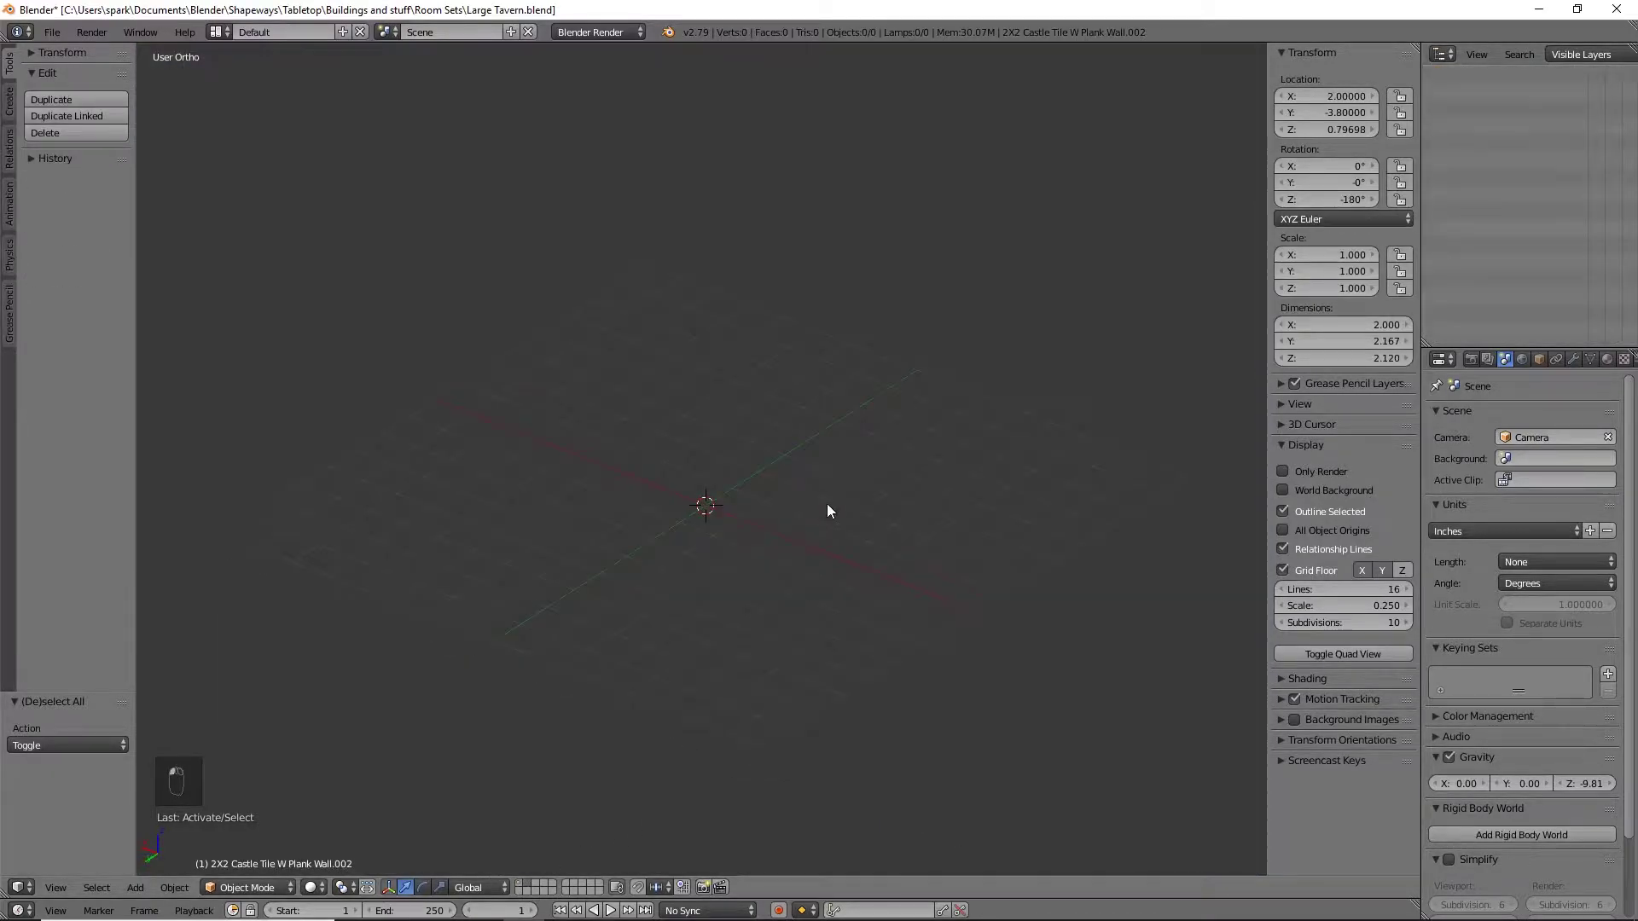
key(shift+a)
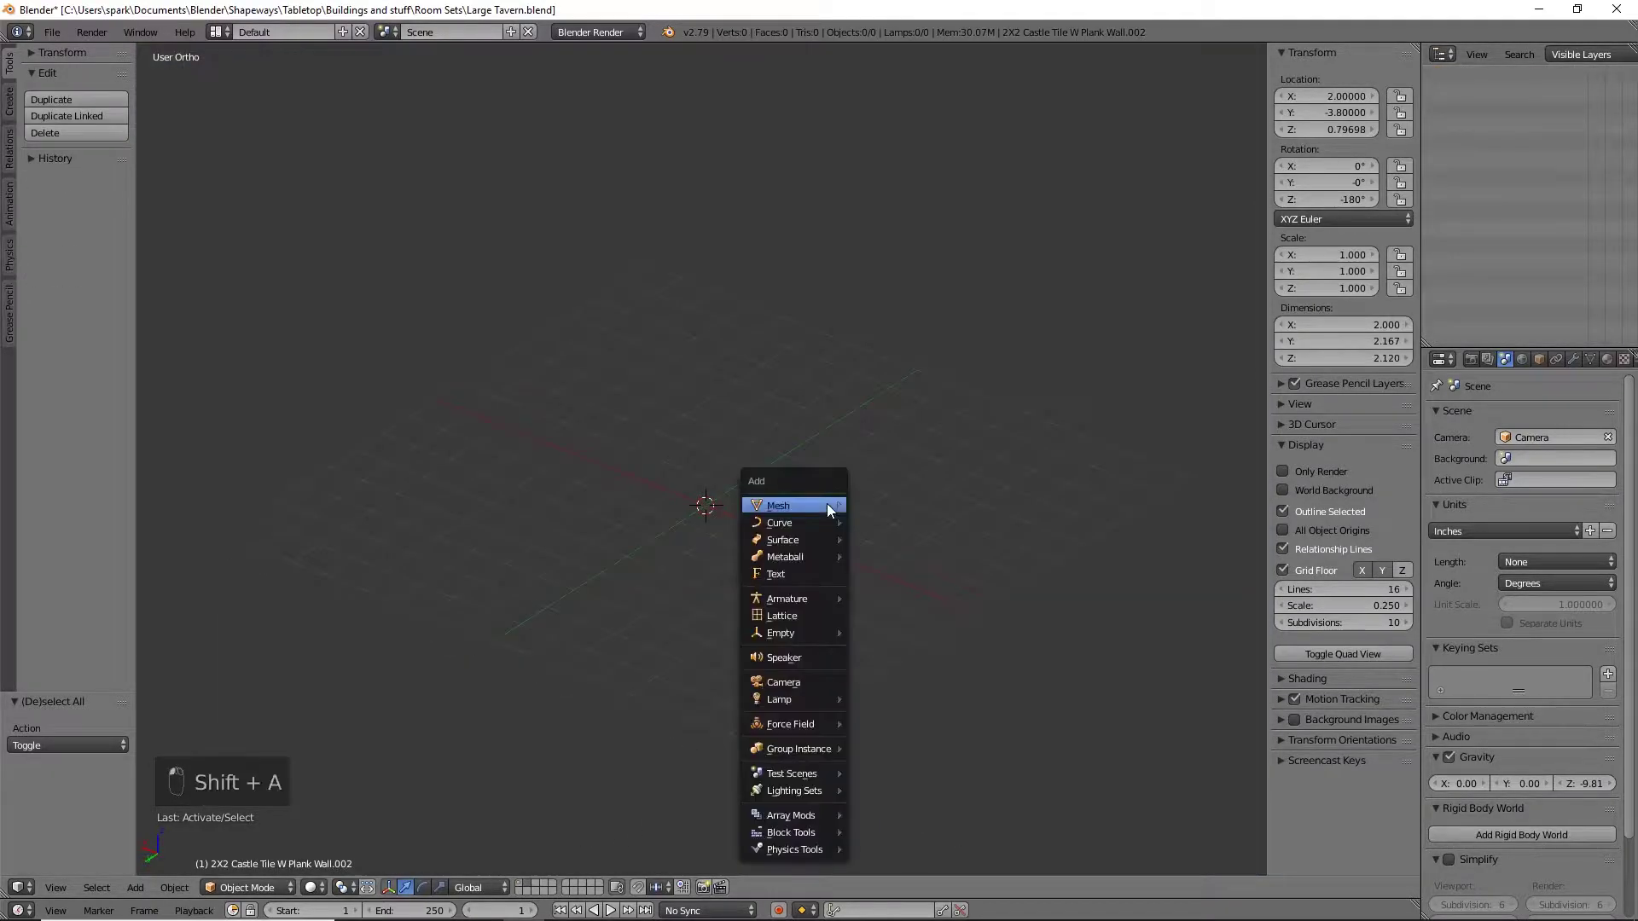
click(883, 505)
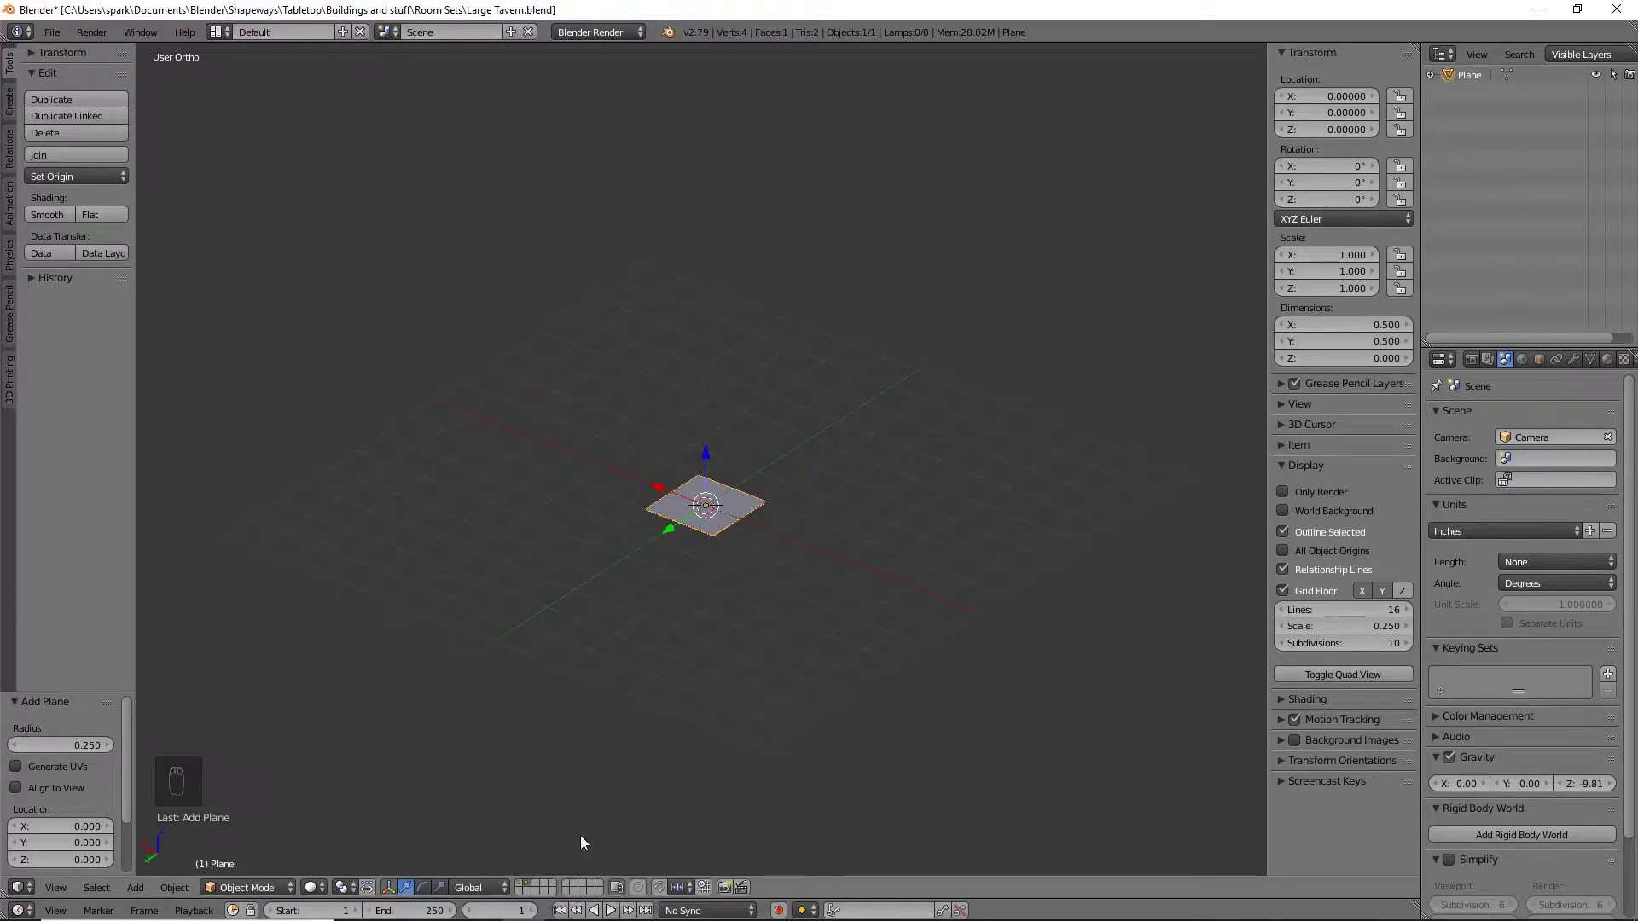
key(x)
click(739, 580)
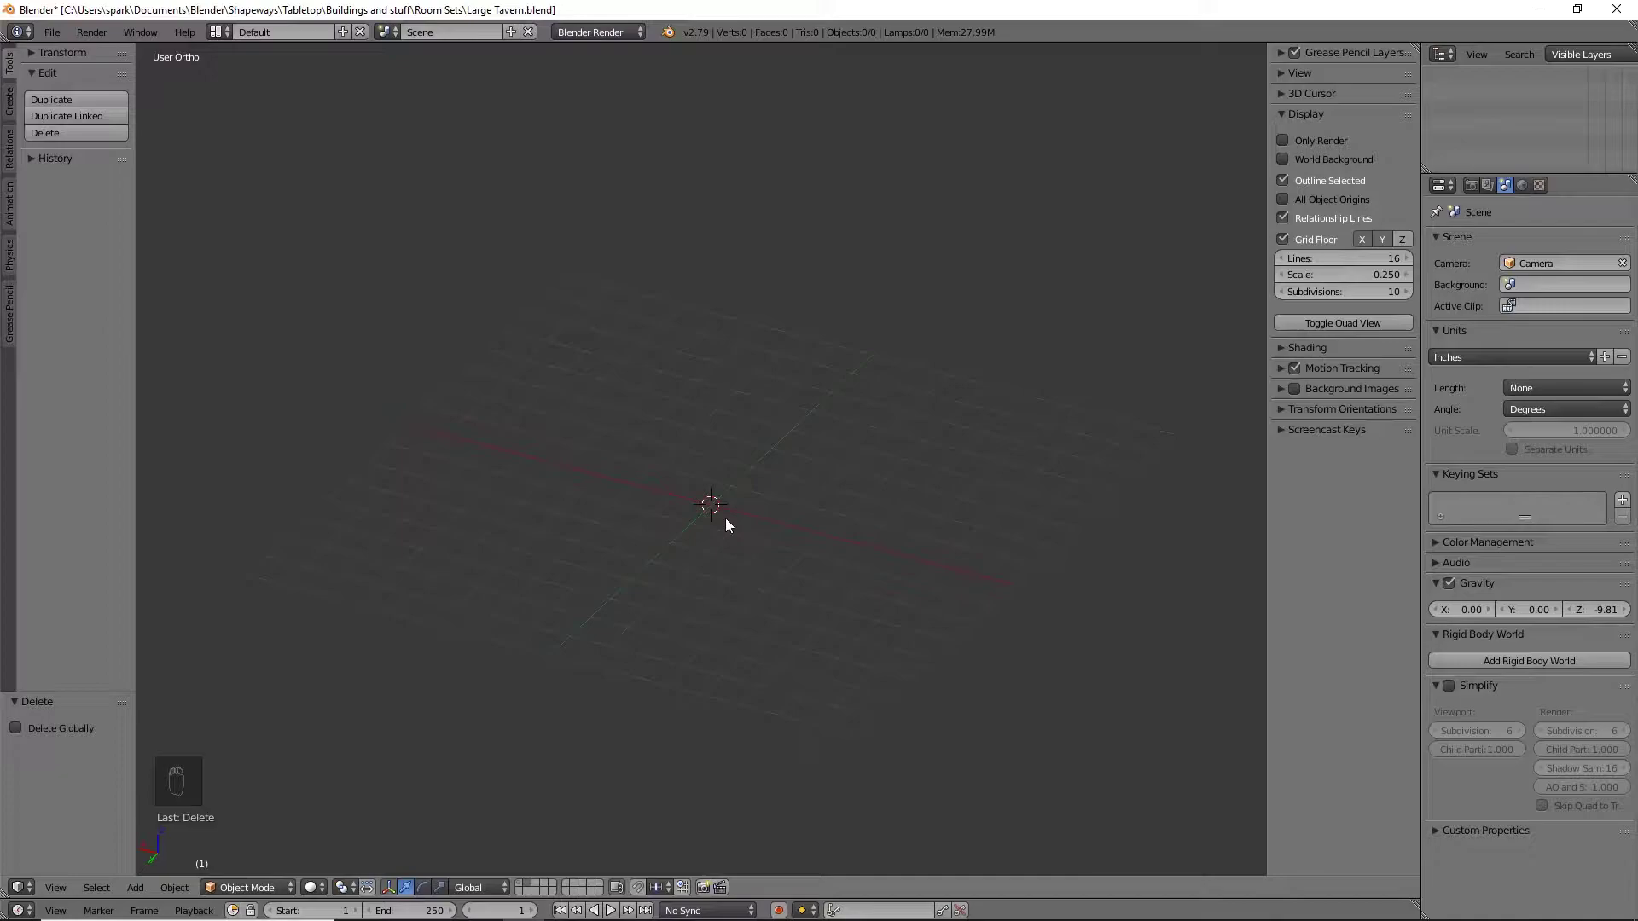
Add a cube mesh at the world origin of the empty layer and view it from the front
key(shift+a)
mouse_move(726, 518)
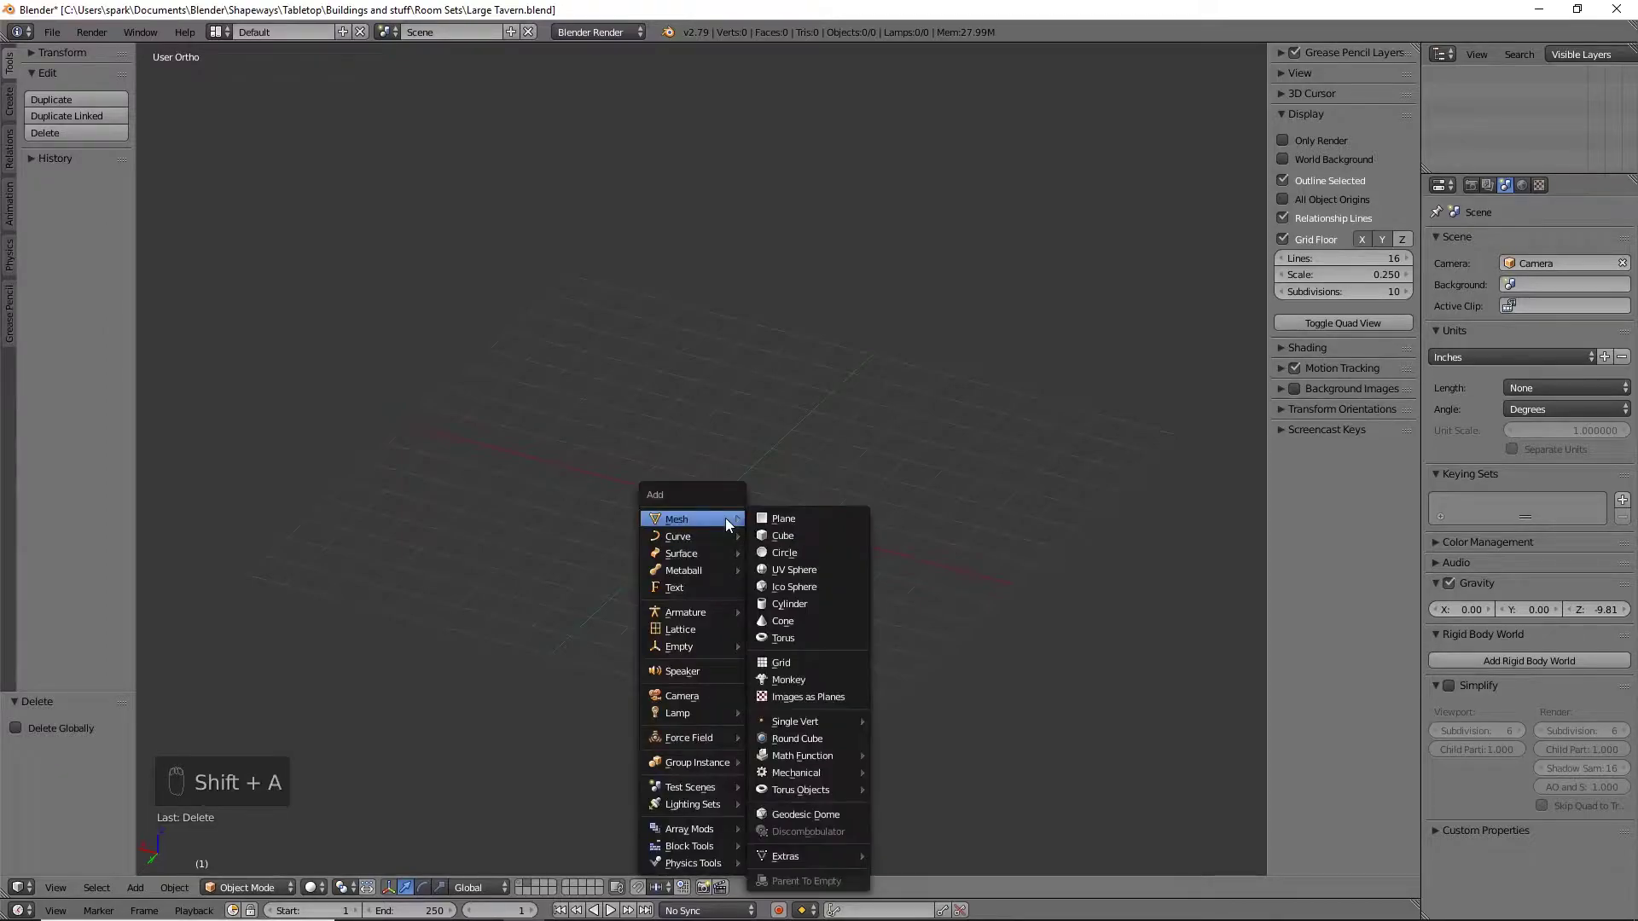
click(811, 536)
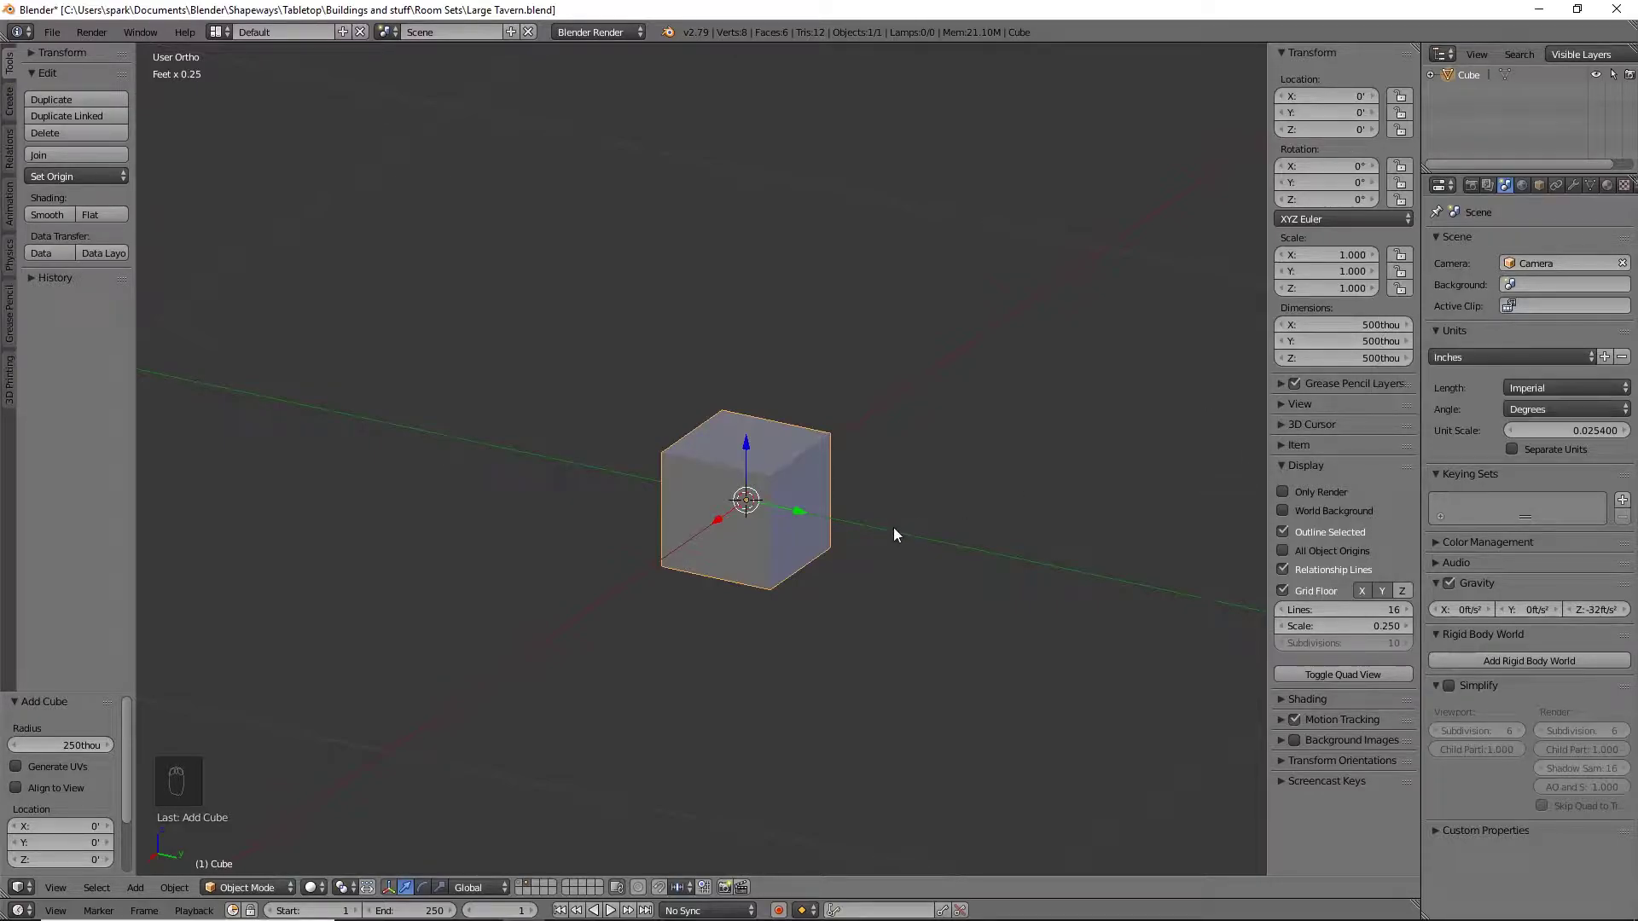
key(KP_1)
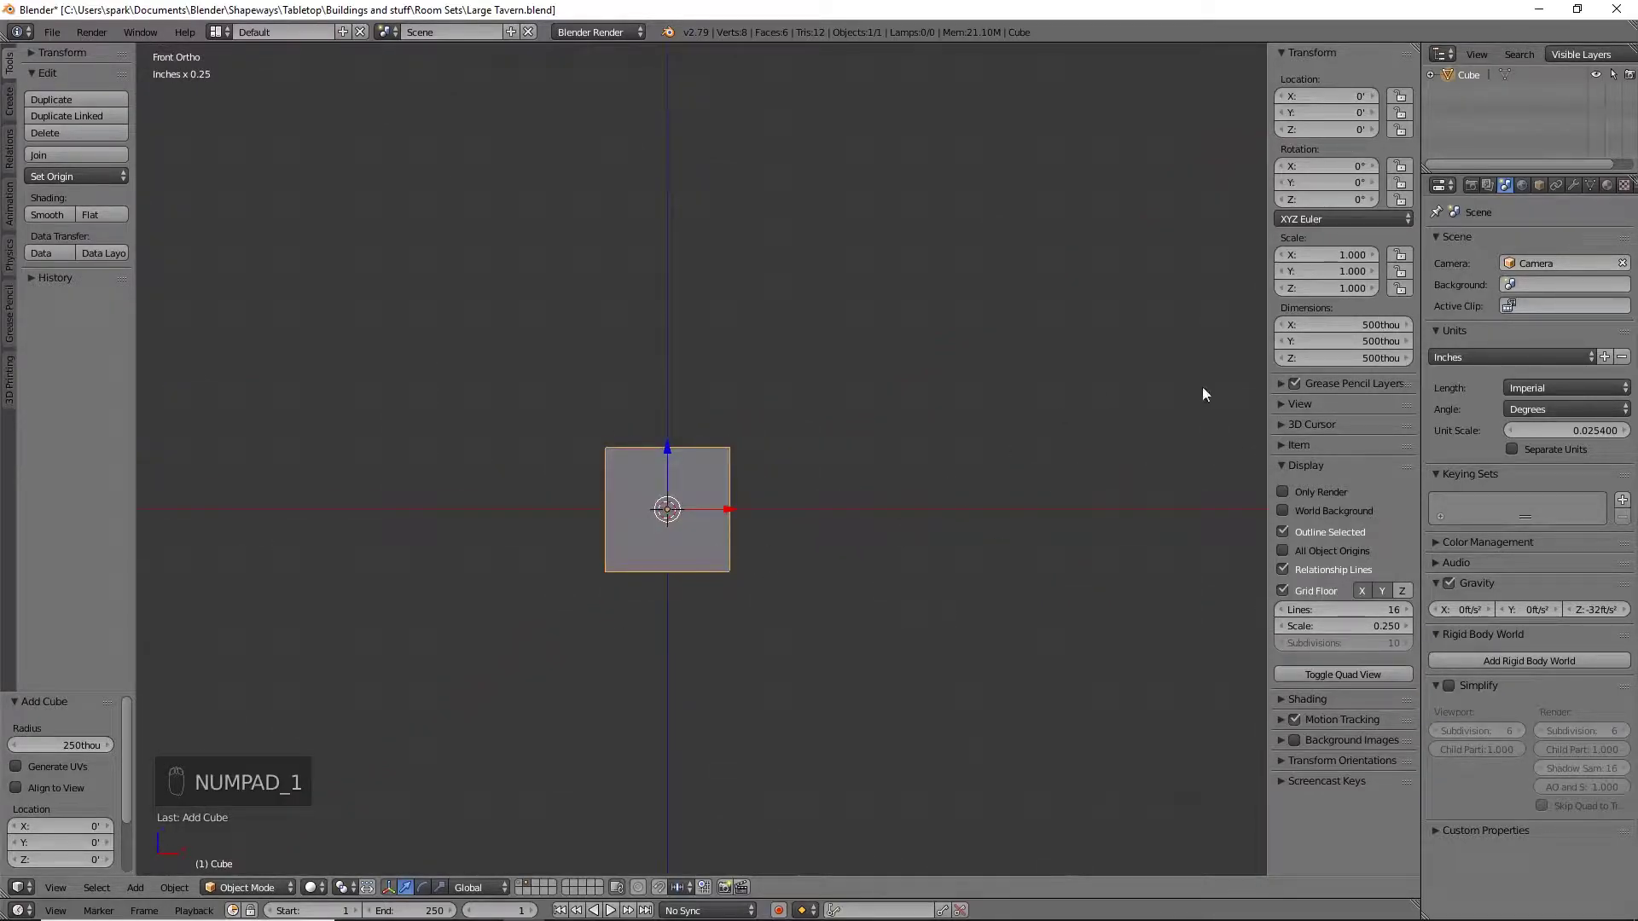
Try a 2" Y dimension and a Z dimension enlarged by .5" on the cube, and reset Z to .5"
click(1373, 343)
key(BackSpace)
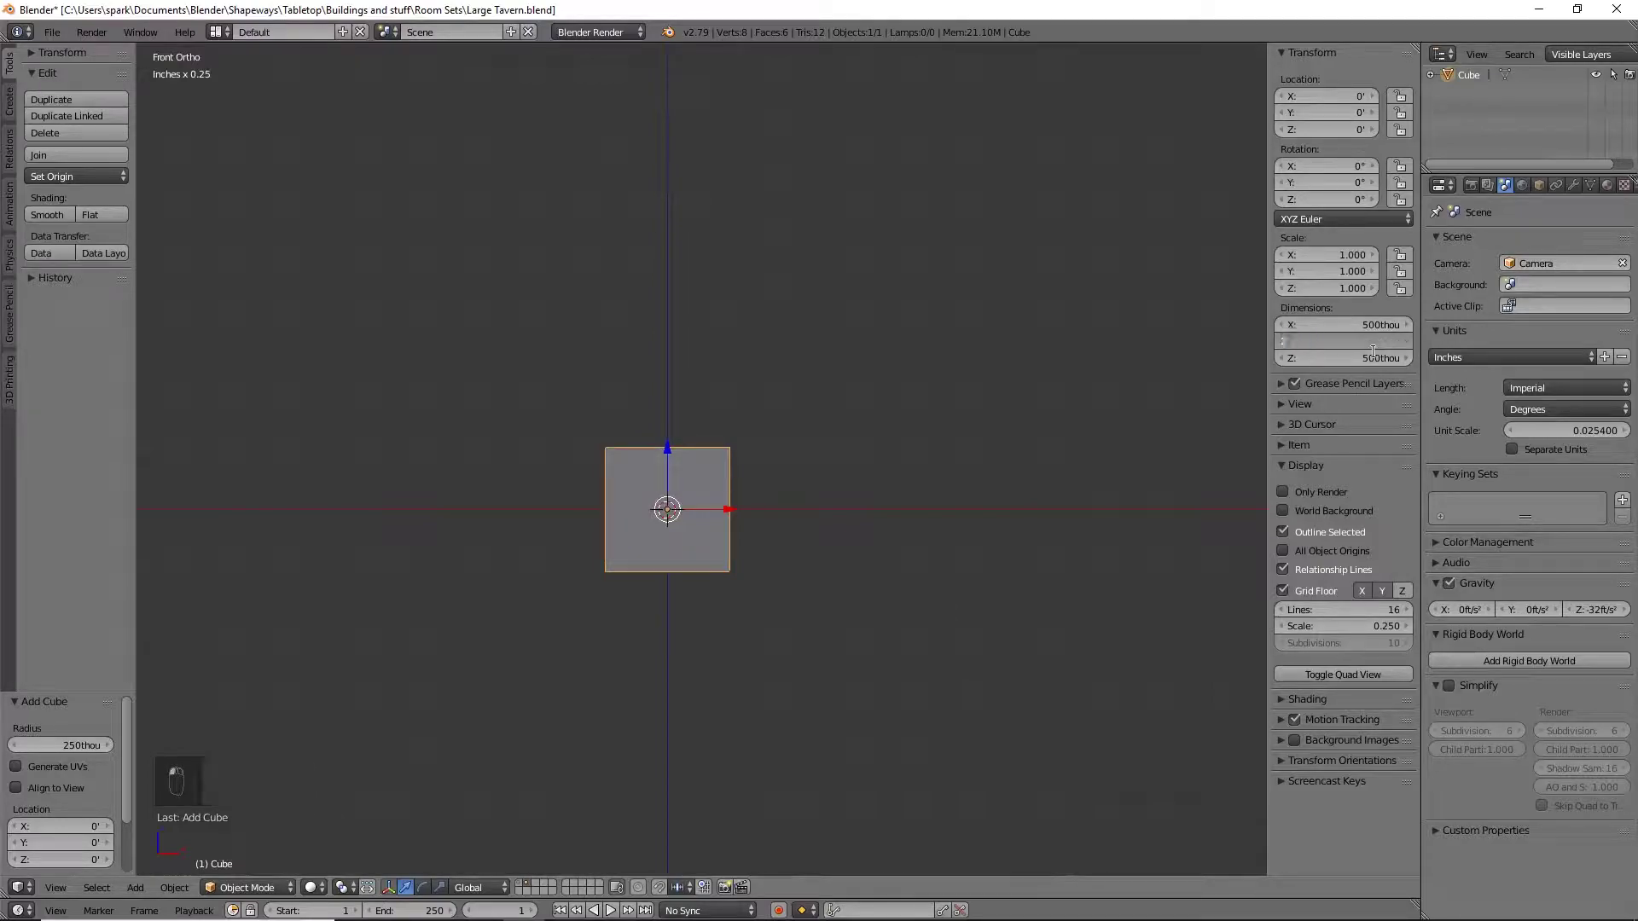
key(Return)
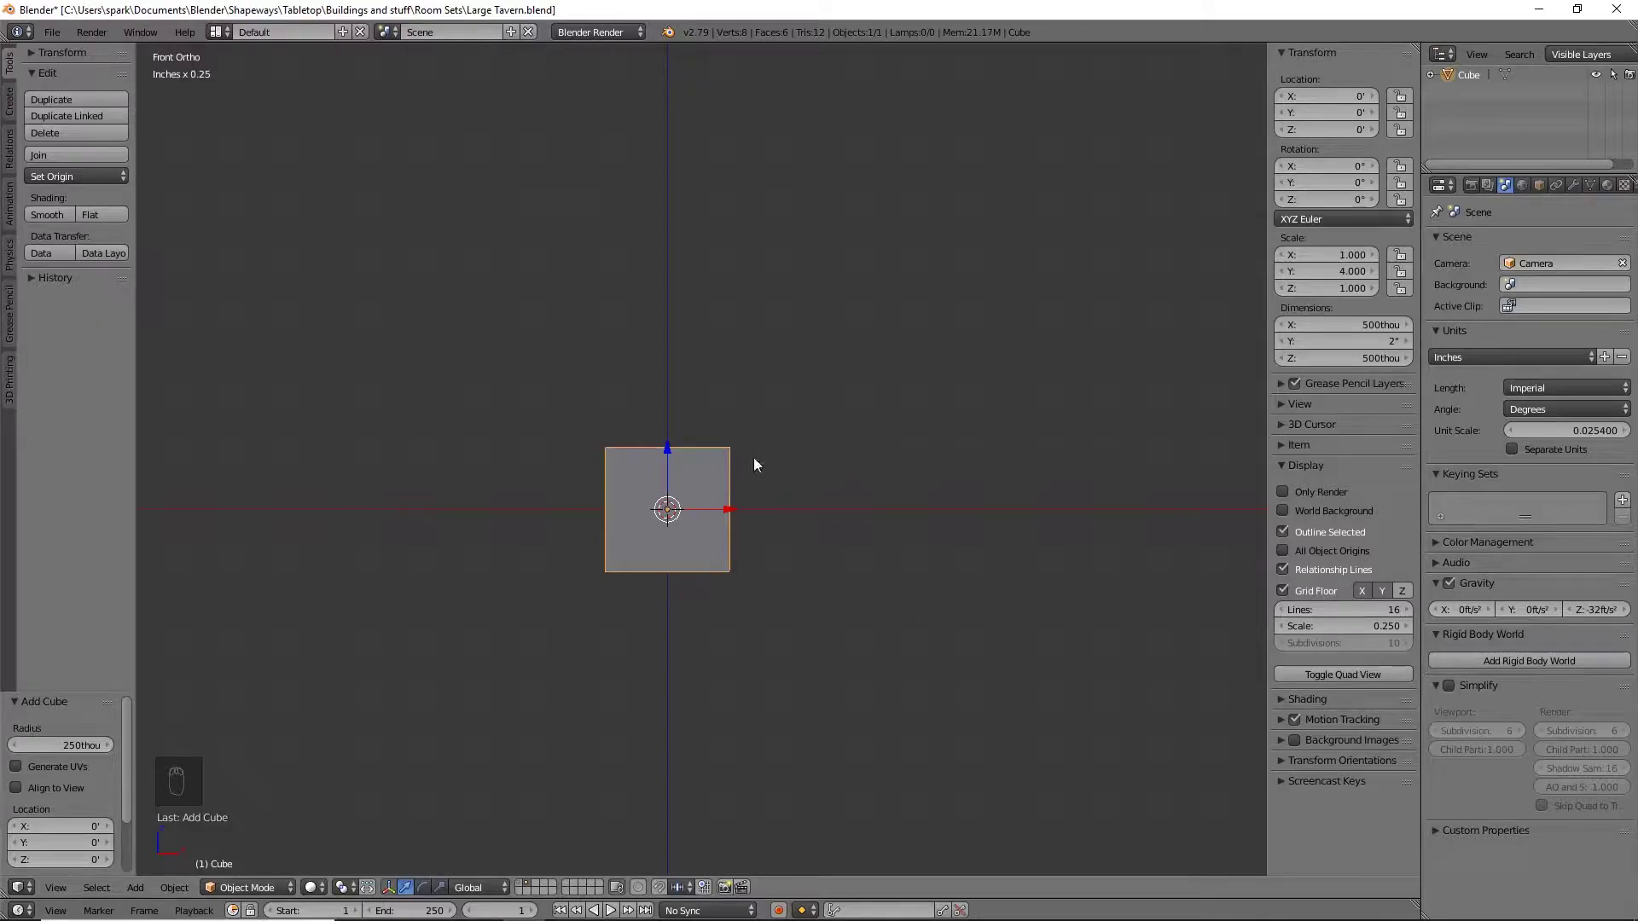
click(1340, 362)
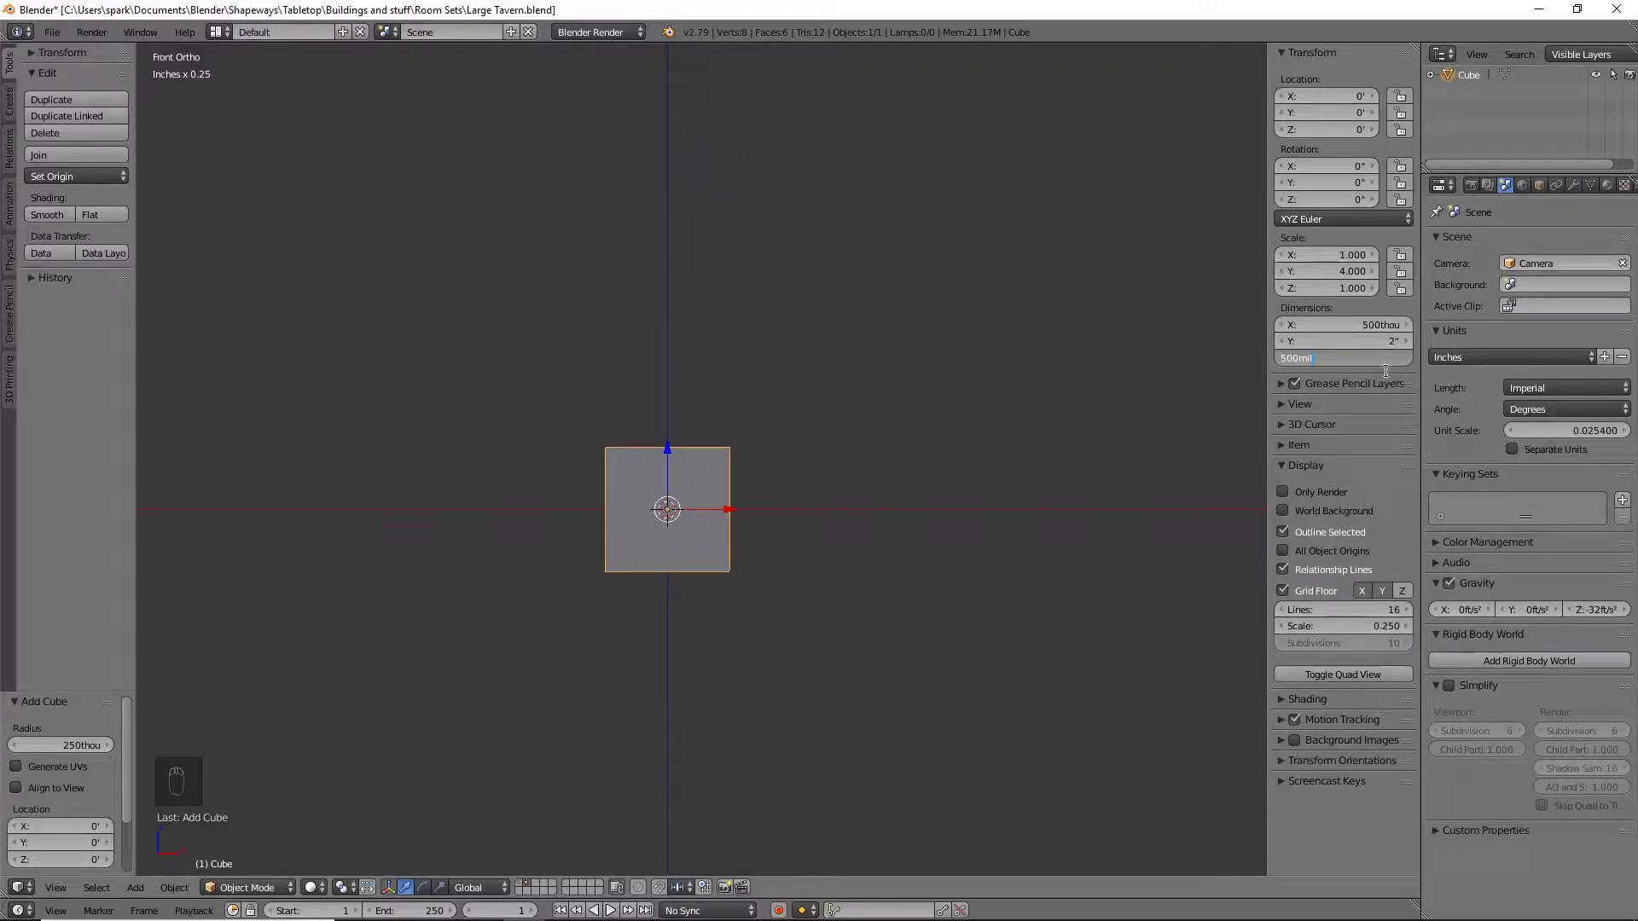
text(+.5")
key(Return)
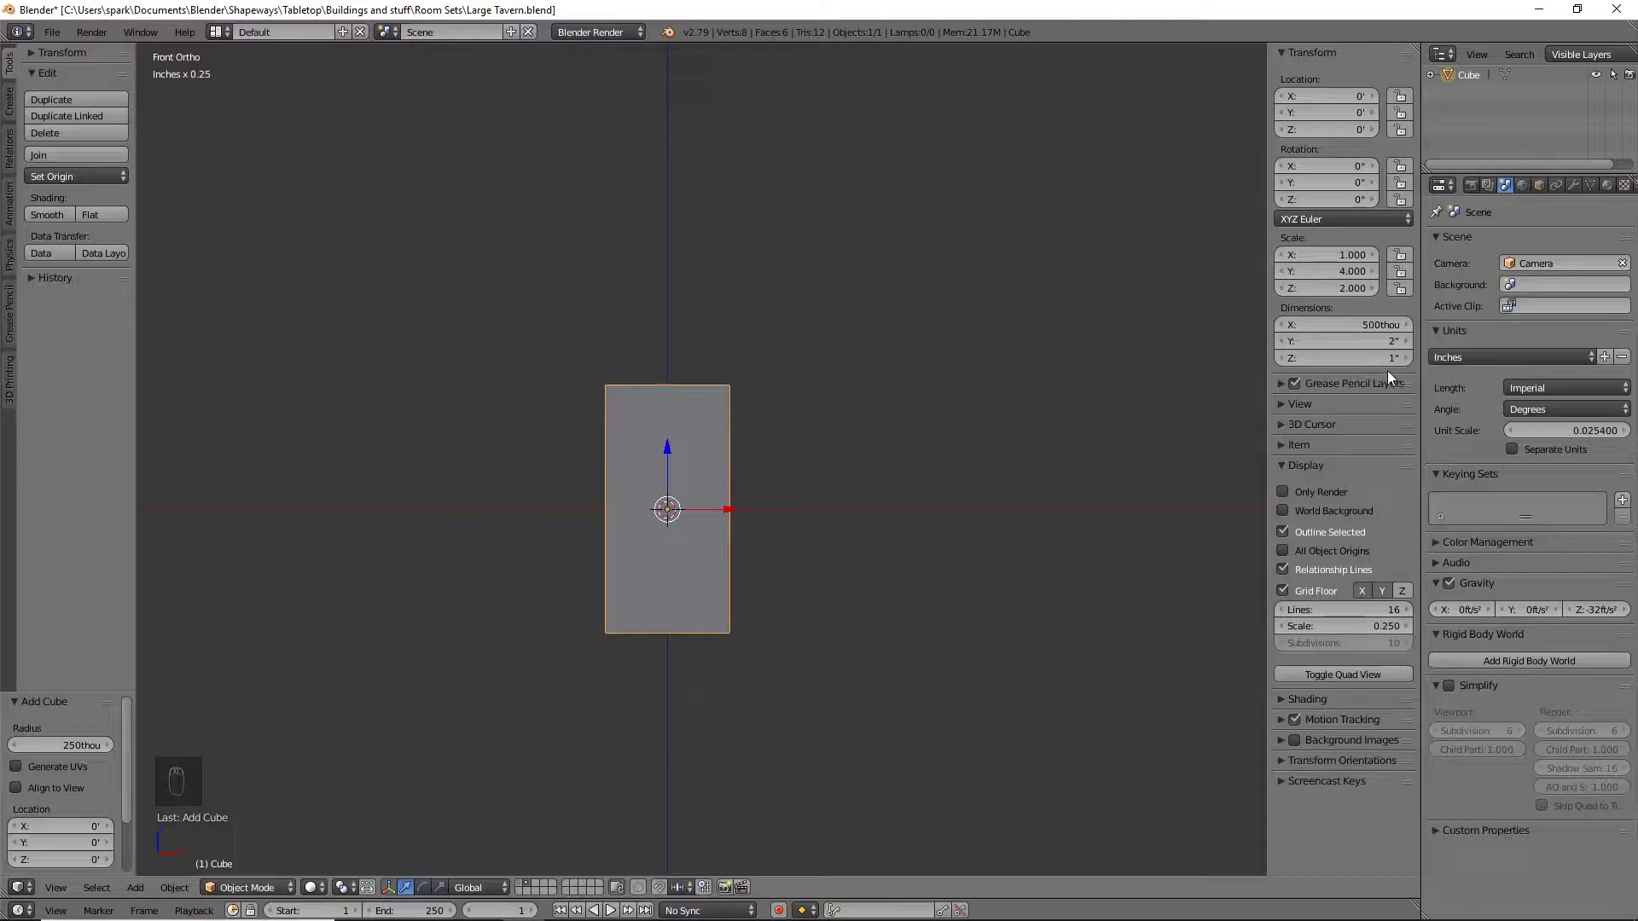
click(1379, 360)
text(.5)
key(Return)
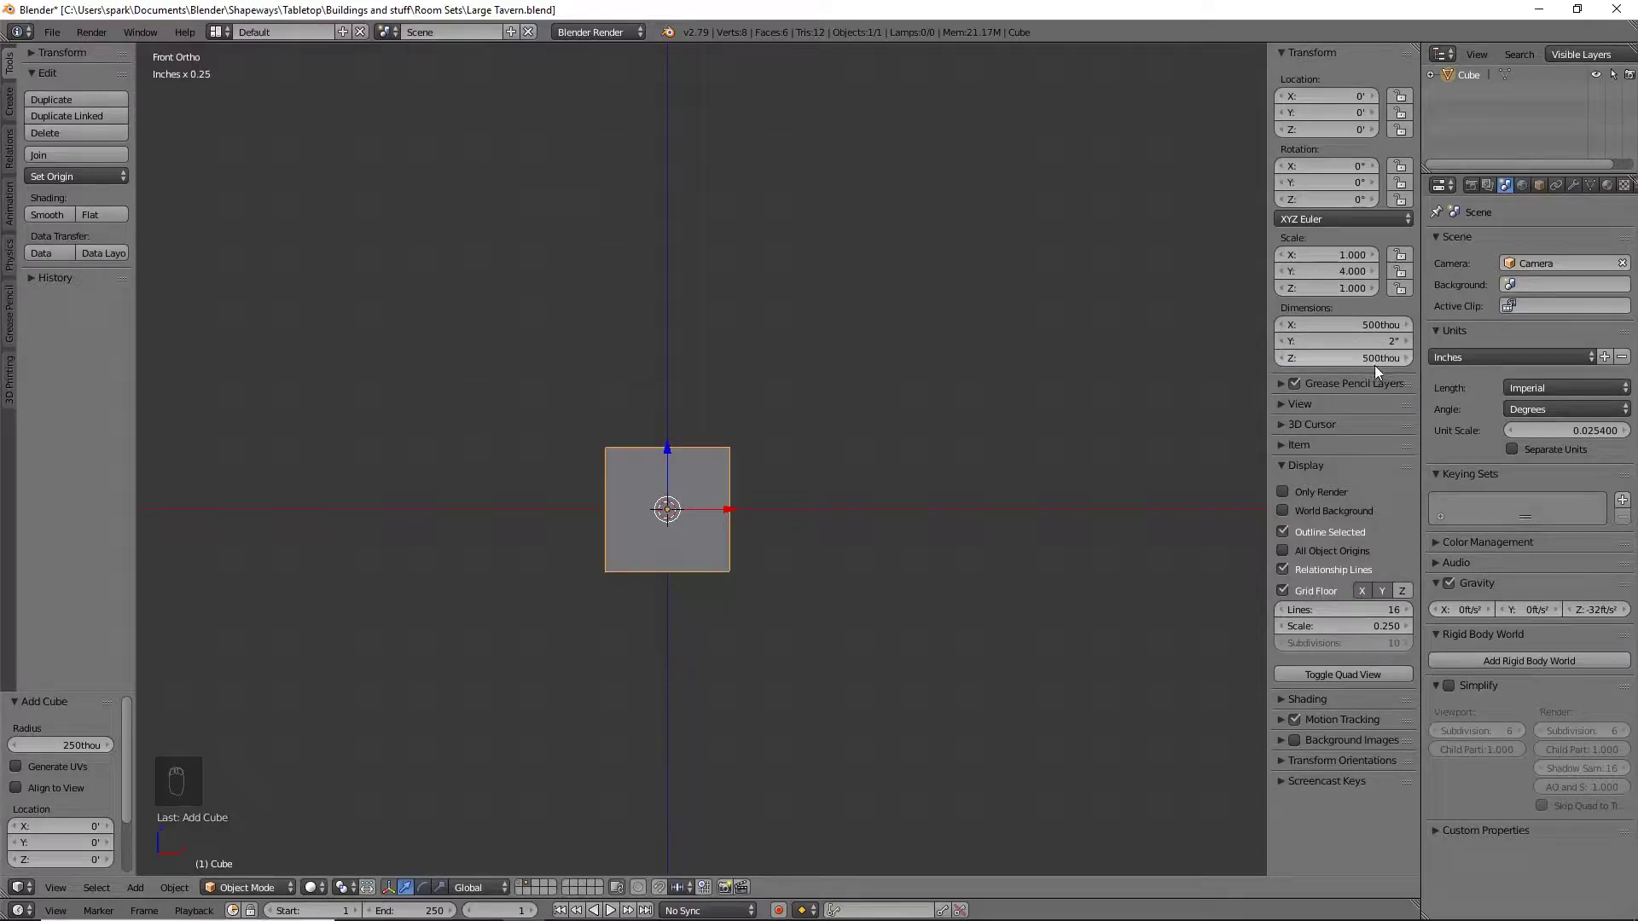
Set the cube's X dimension to 2" and its Y dimension to .5" to form a long block
click(1359, 324)
text(2)
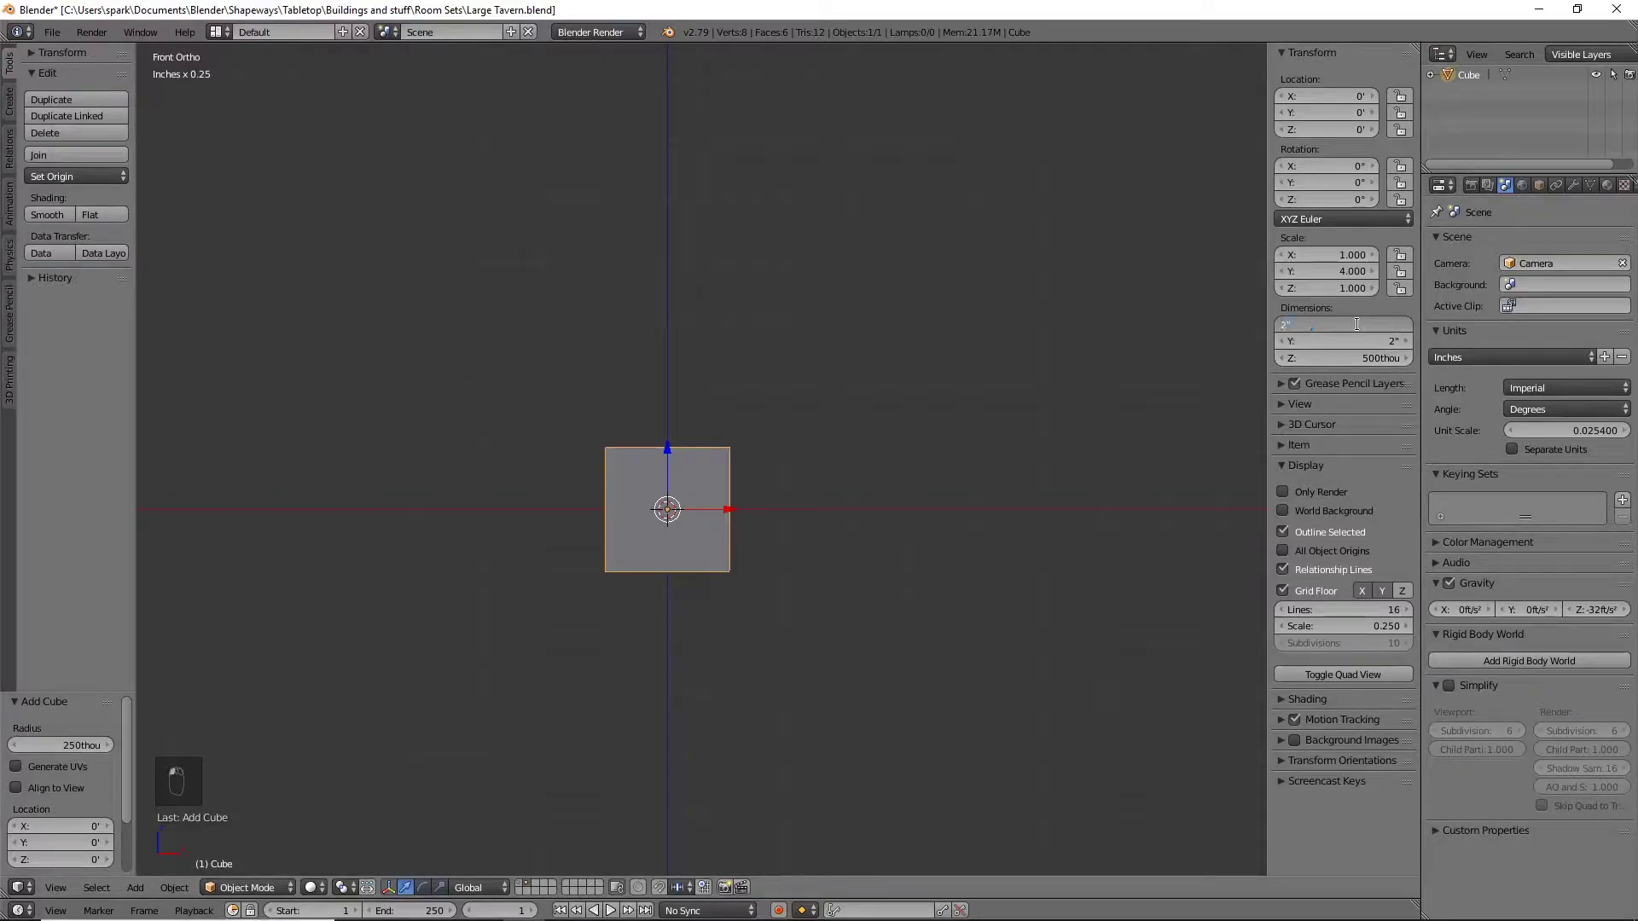
key(Return)
click(1373, 341)
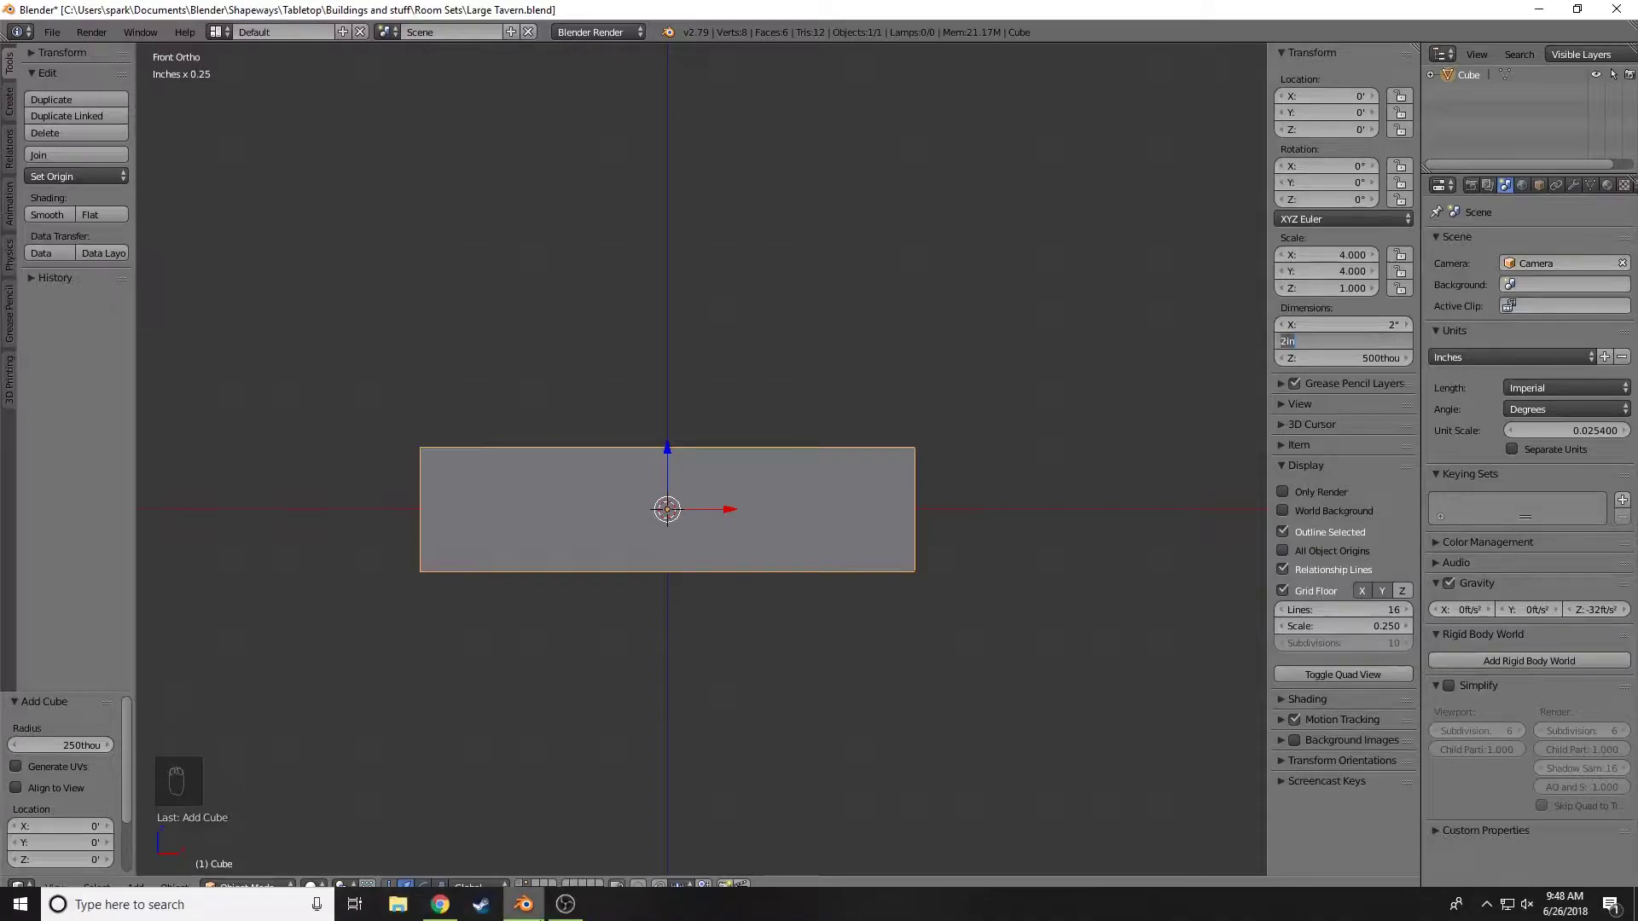
text(.5)
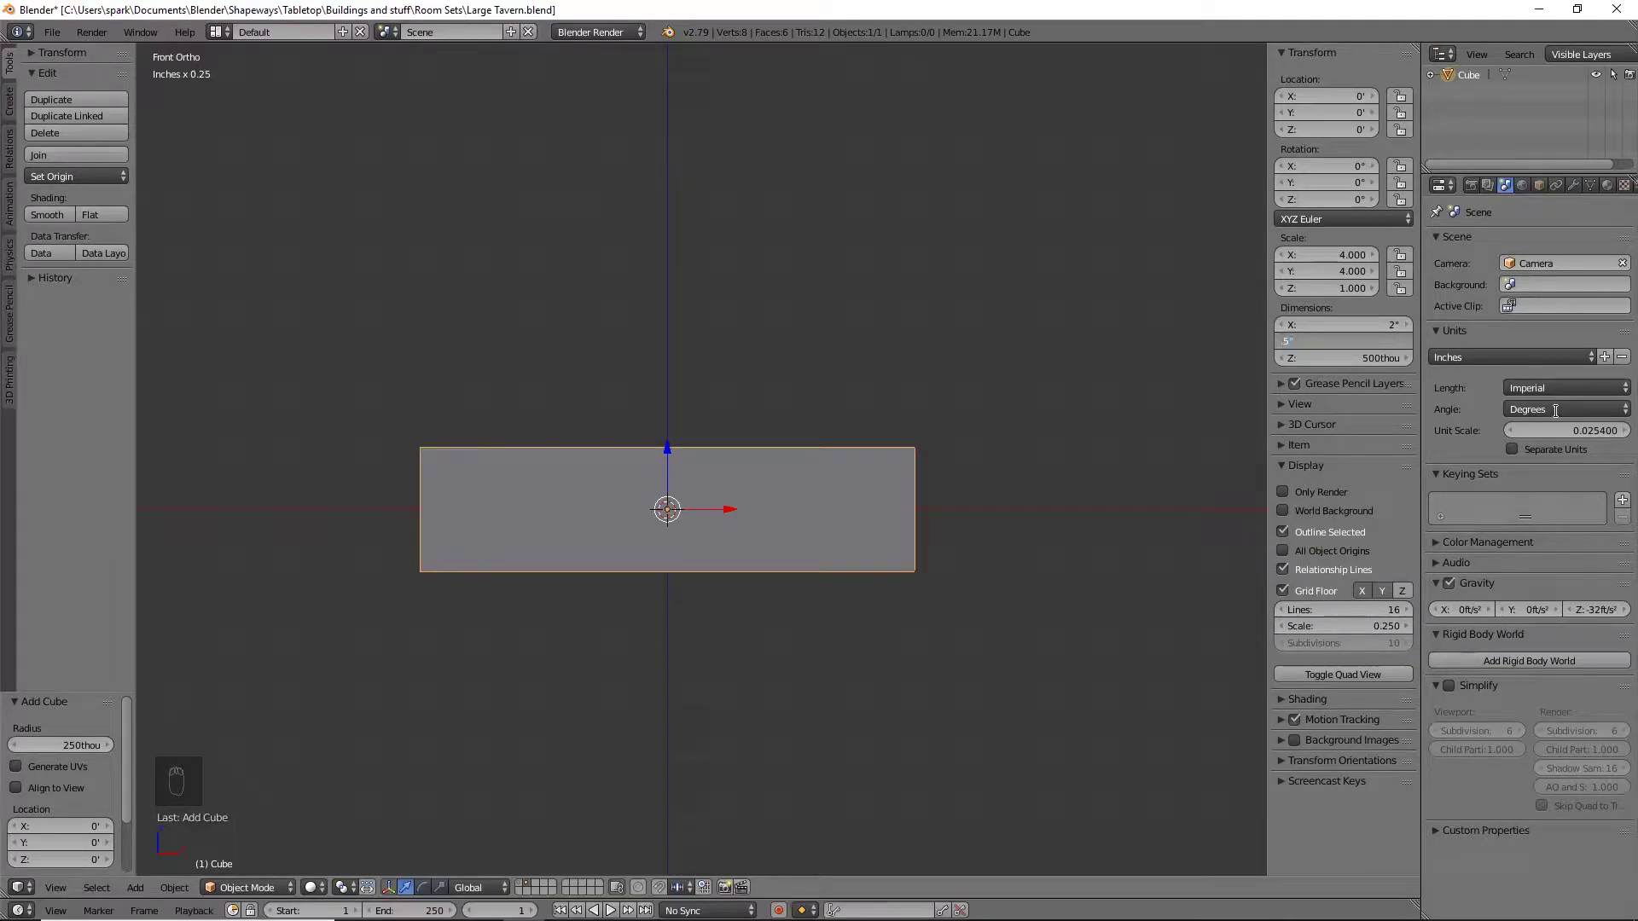
key(Return)
middle_drag(1014, 459, 1013, 495)
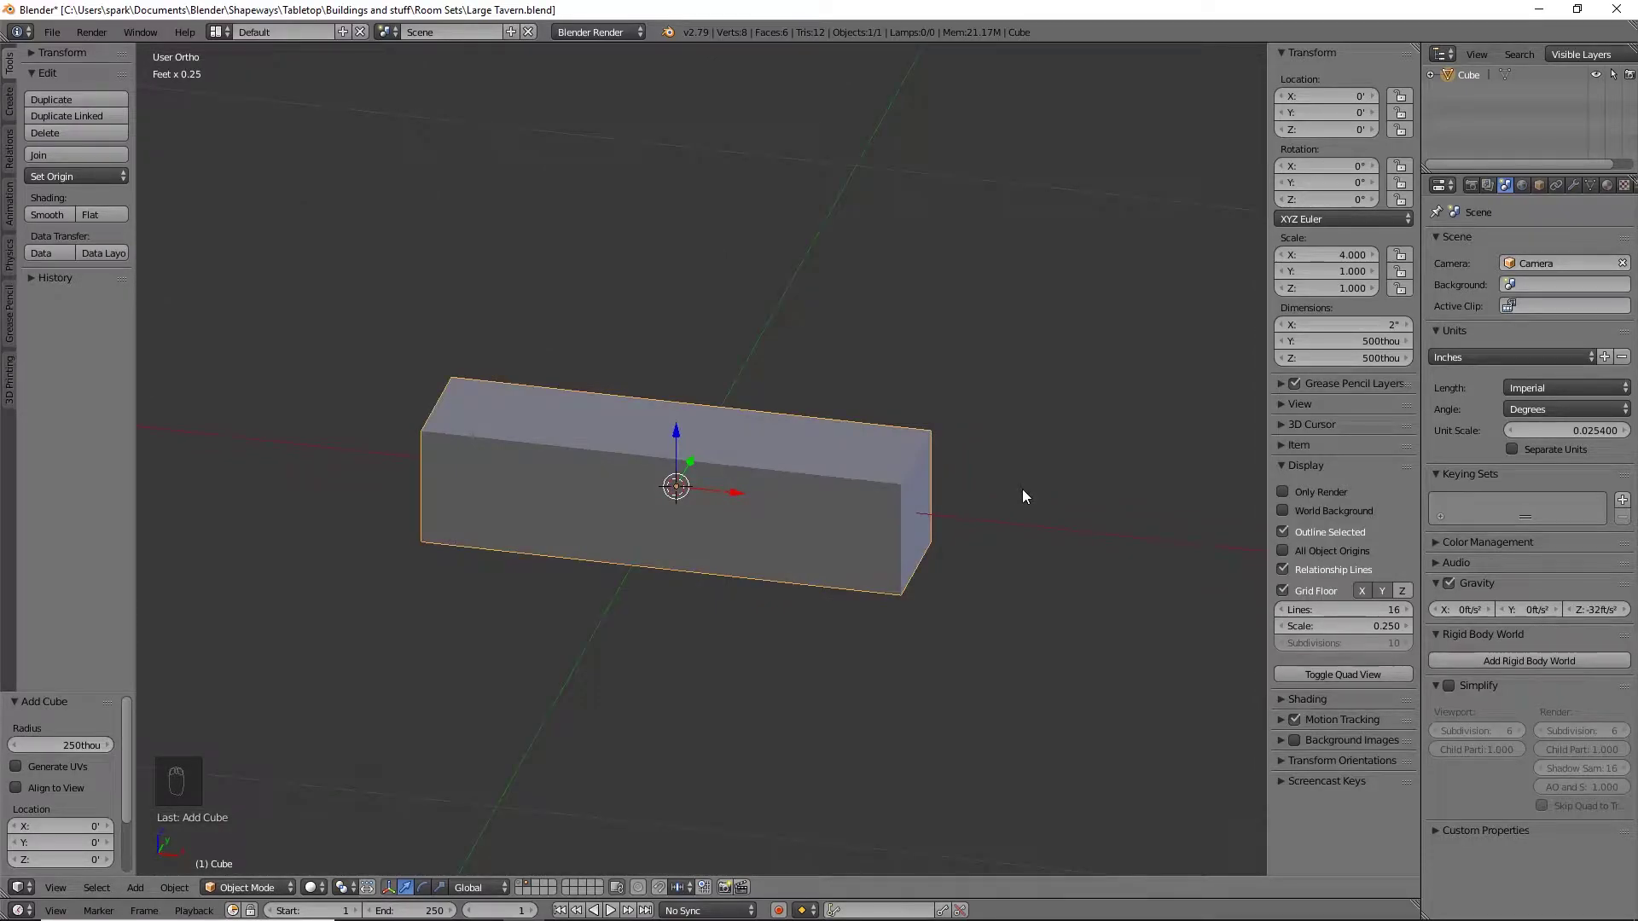
In Edit Mode, add one centred loop cut across the block's length at X 0
key(Tab)
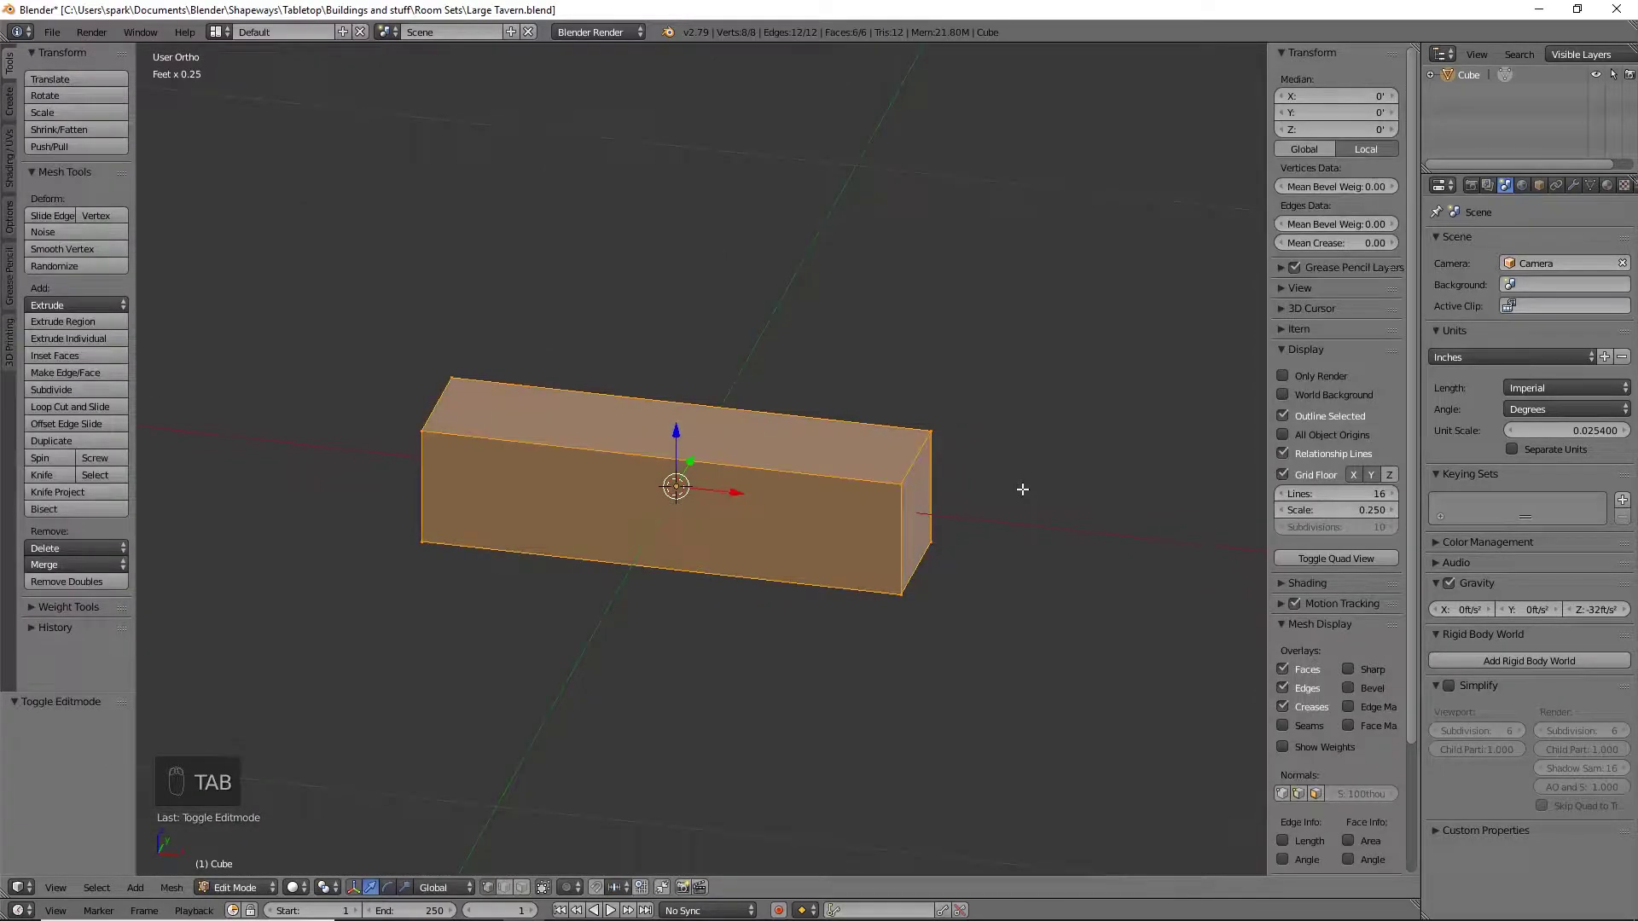
key(ctrl+r)
click(677, 452)
right_click(677, 452)
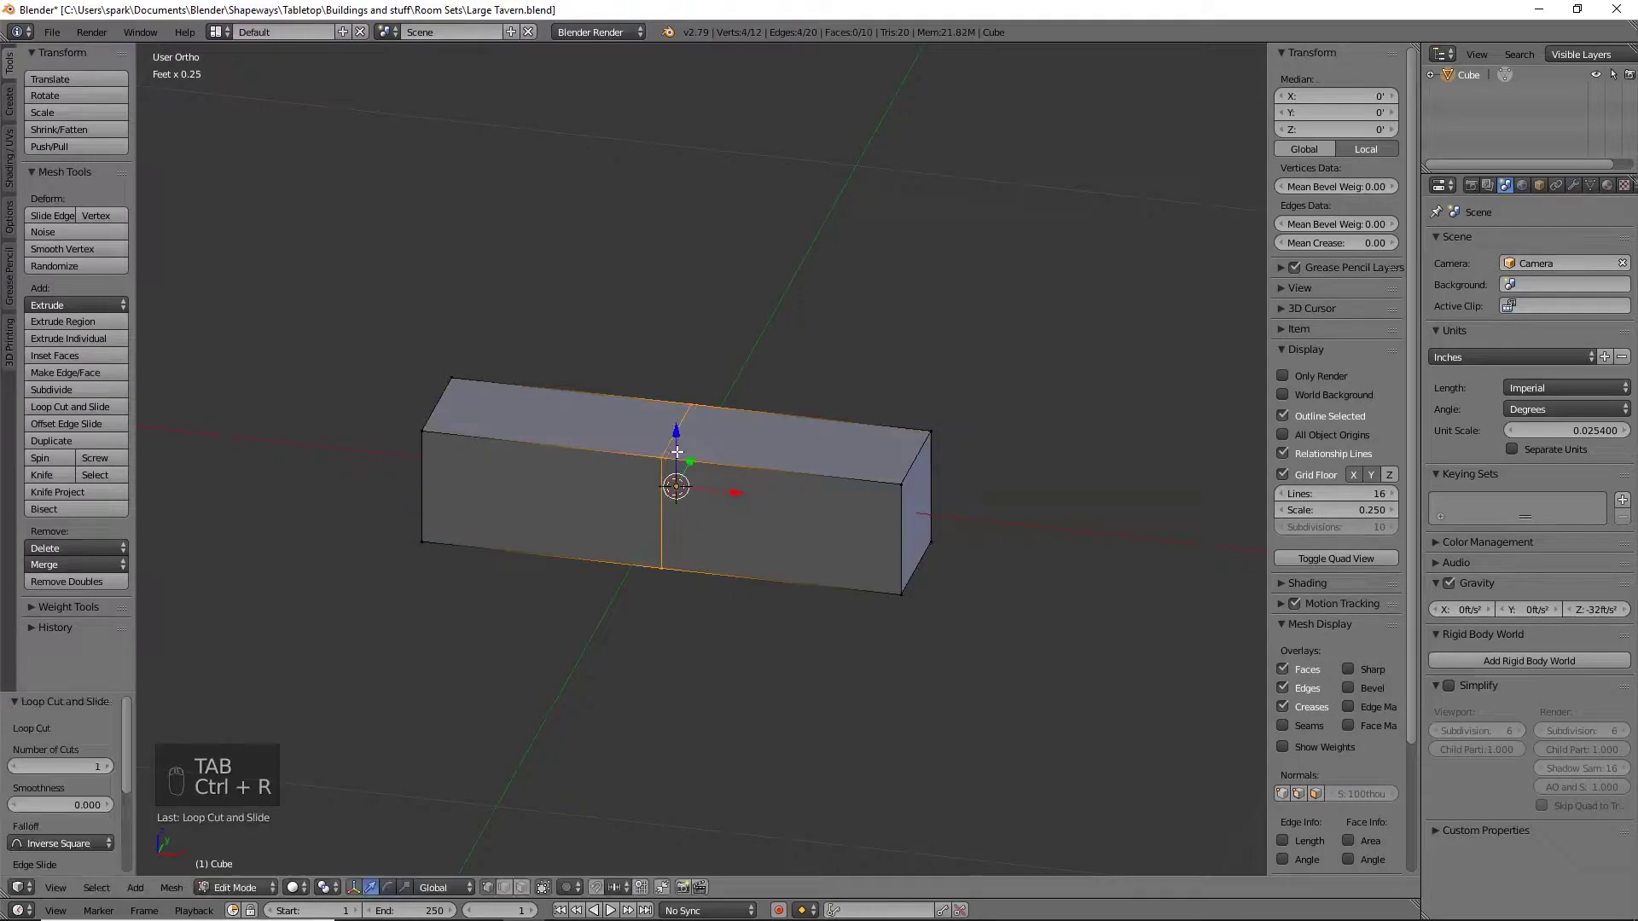
In wireframe front view, select the vertices at the block's negative X end and delete the face there
key(KP_1)
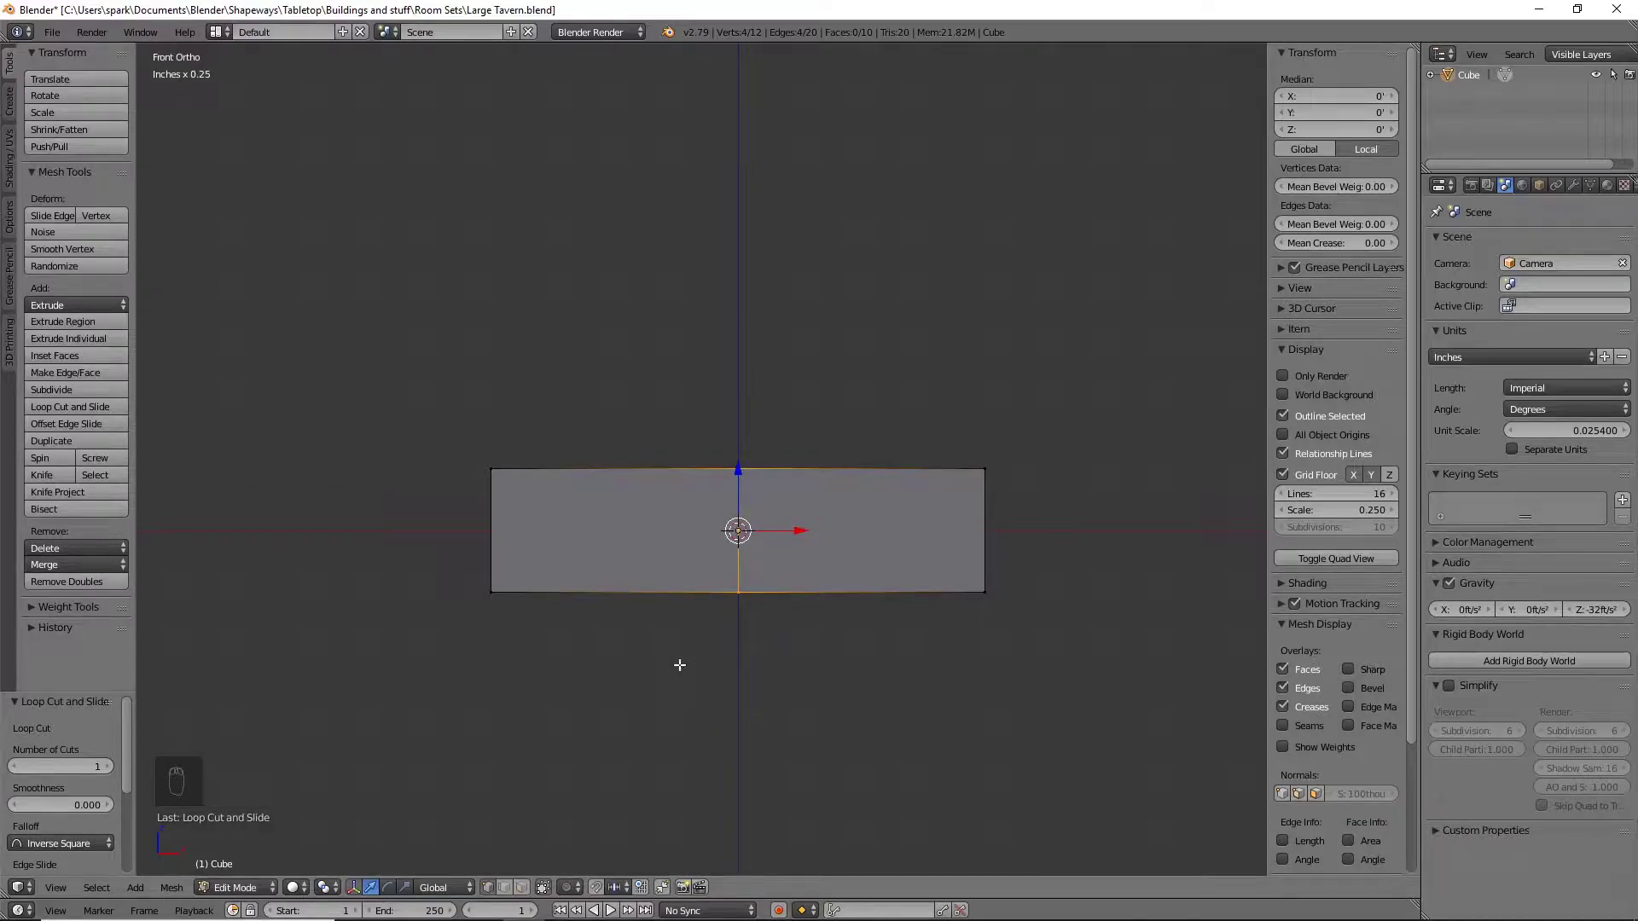
key(z)
key(s)
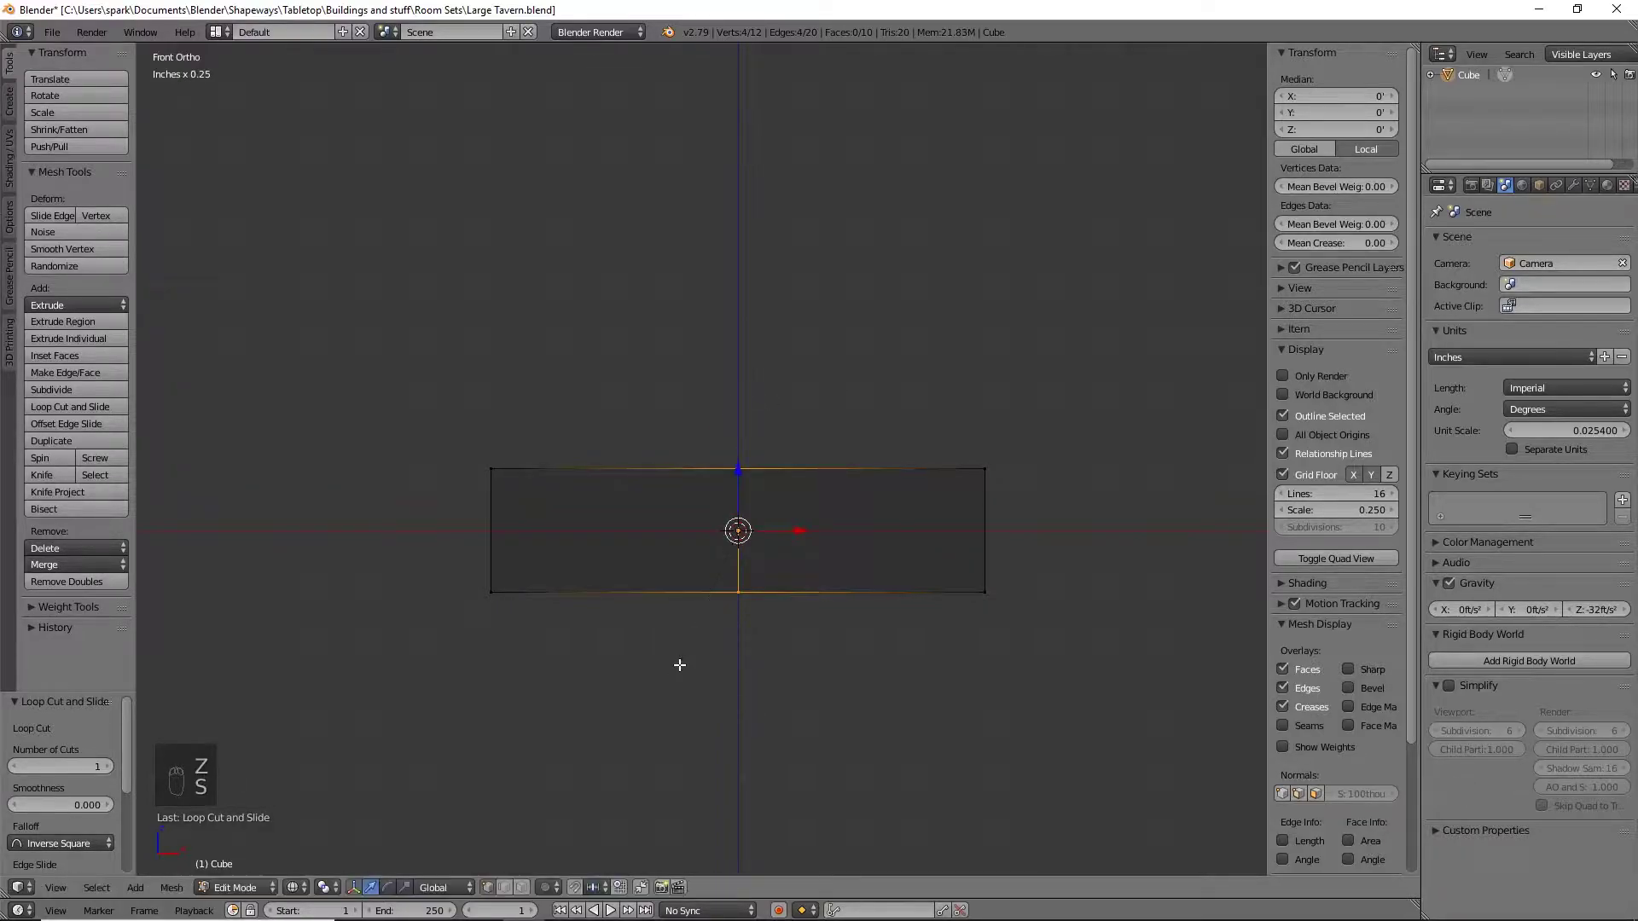
key(a)
key(b)
drag(384, 413, 655, 744)
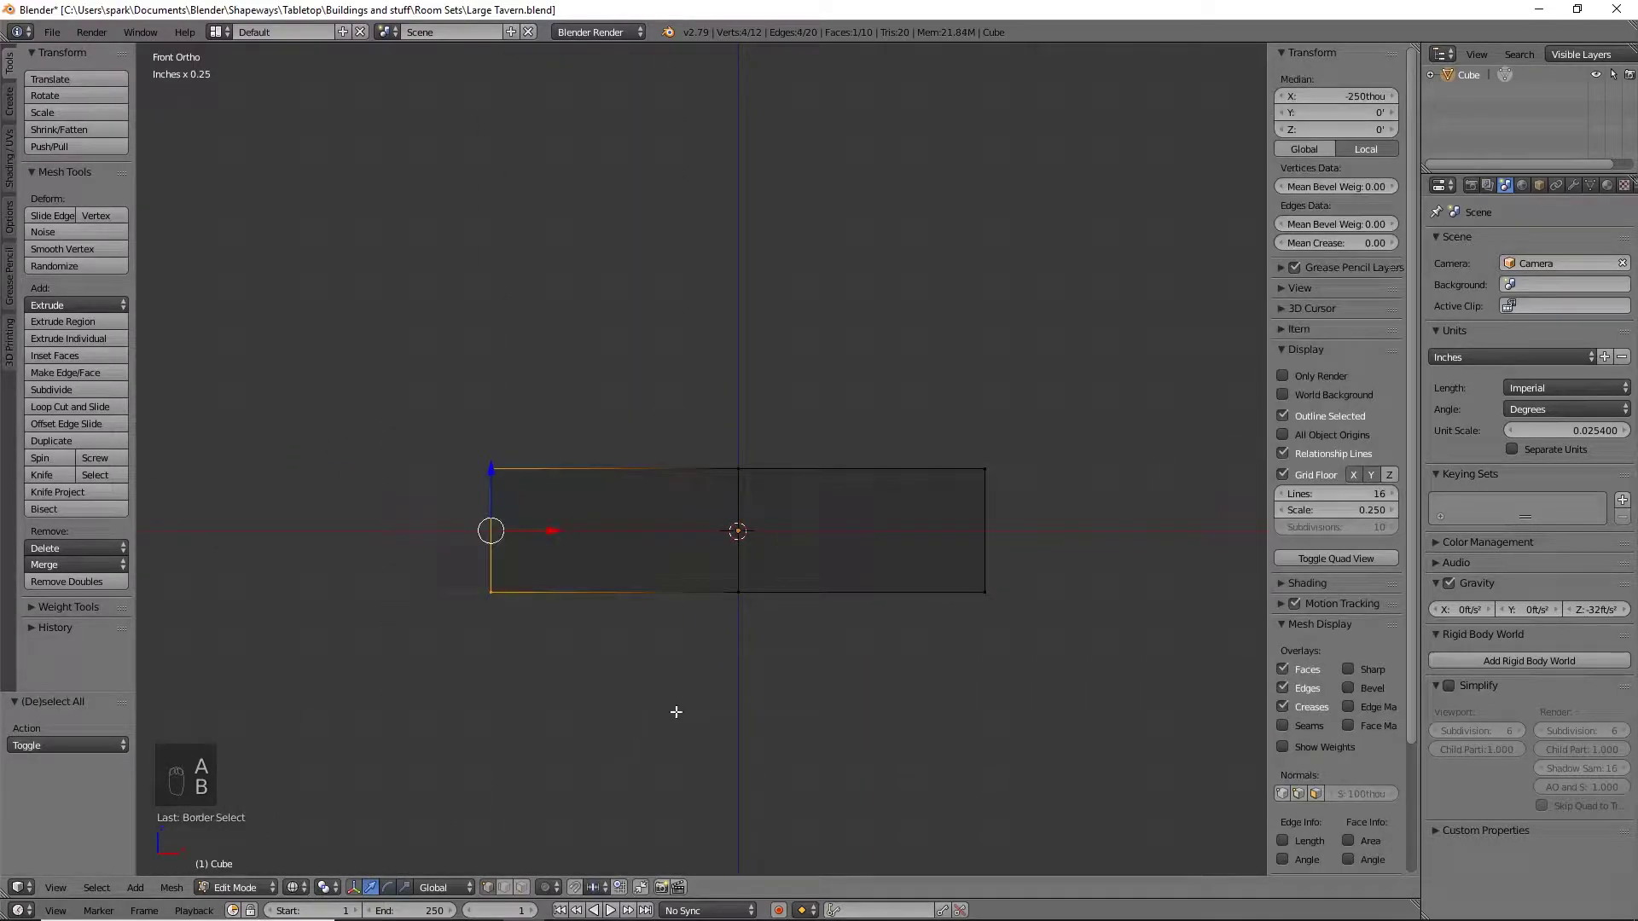
key(x)
click(676, 712)
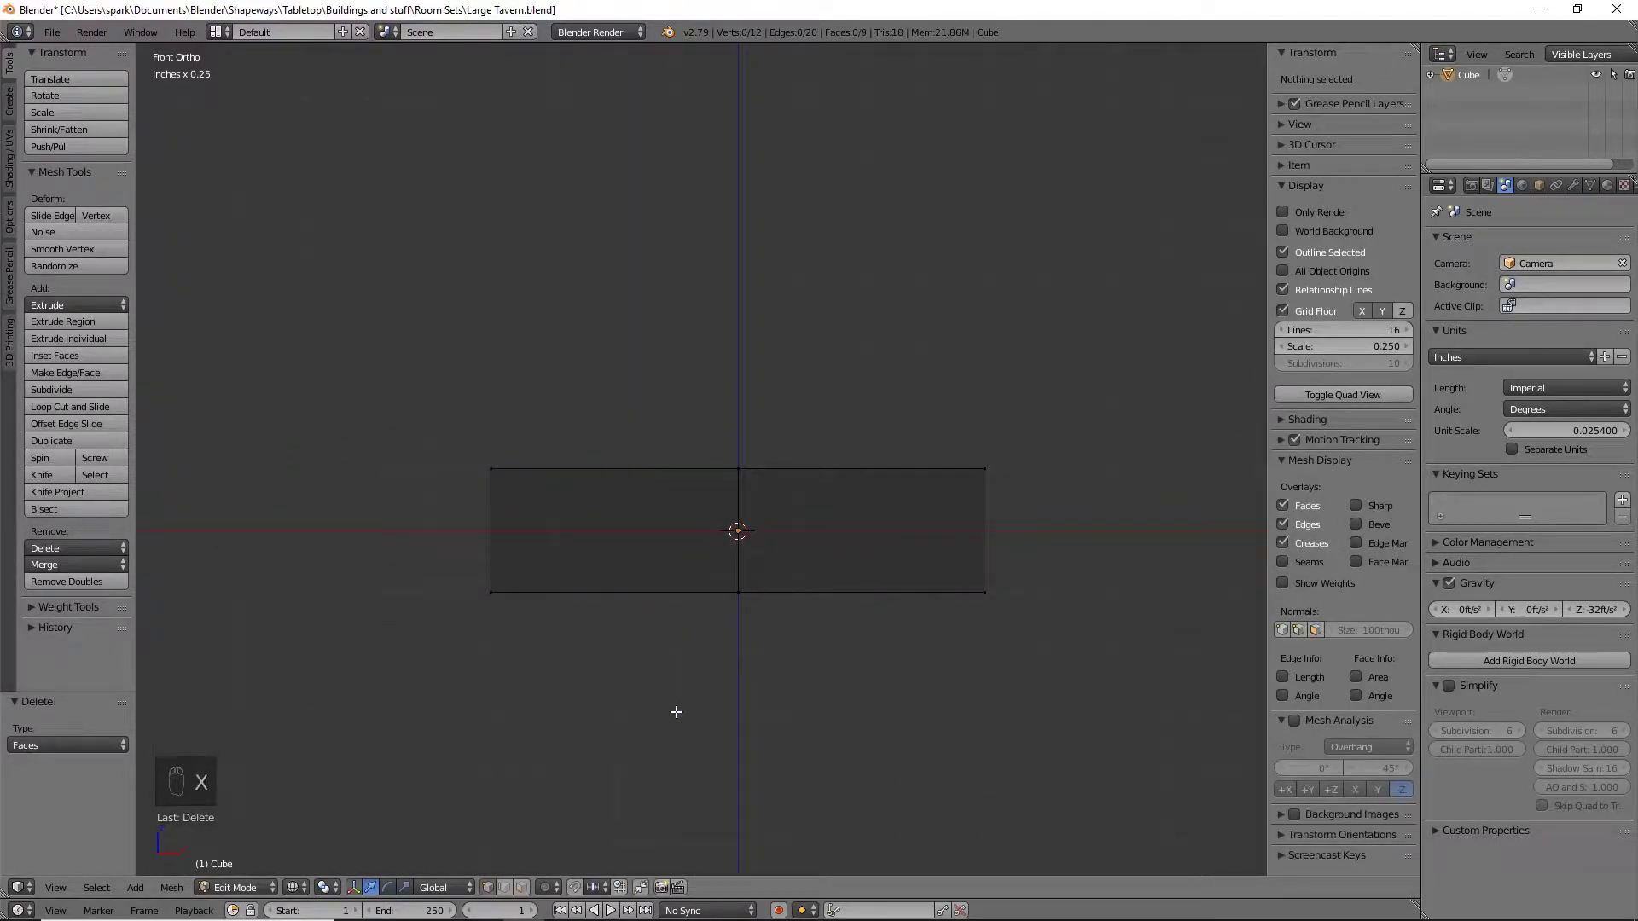
Delete the vertices at the block's negative X end, keeping only the positive X half
key(b)
drag(370, 439, 676, 694)
key(x)
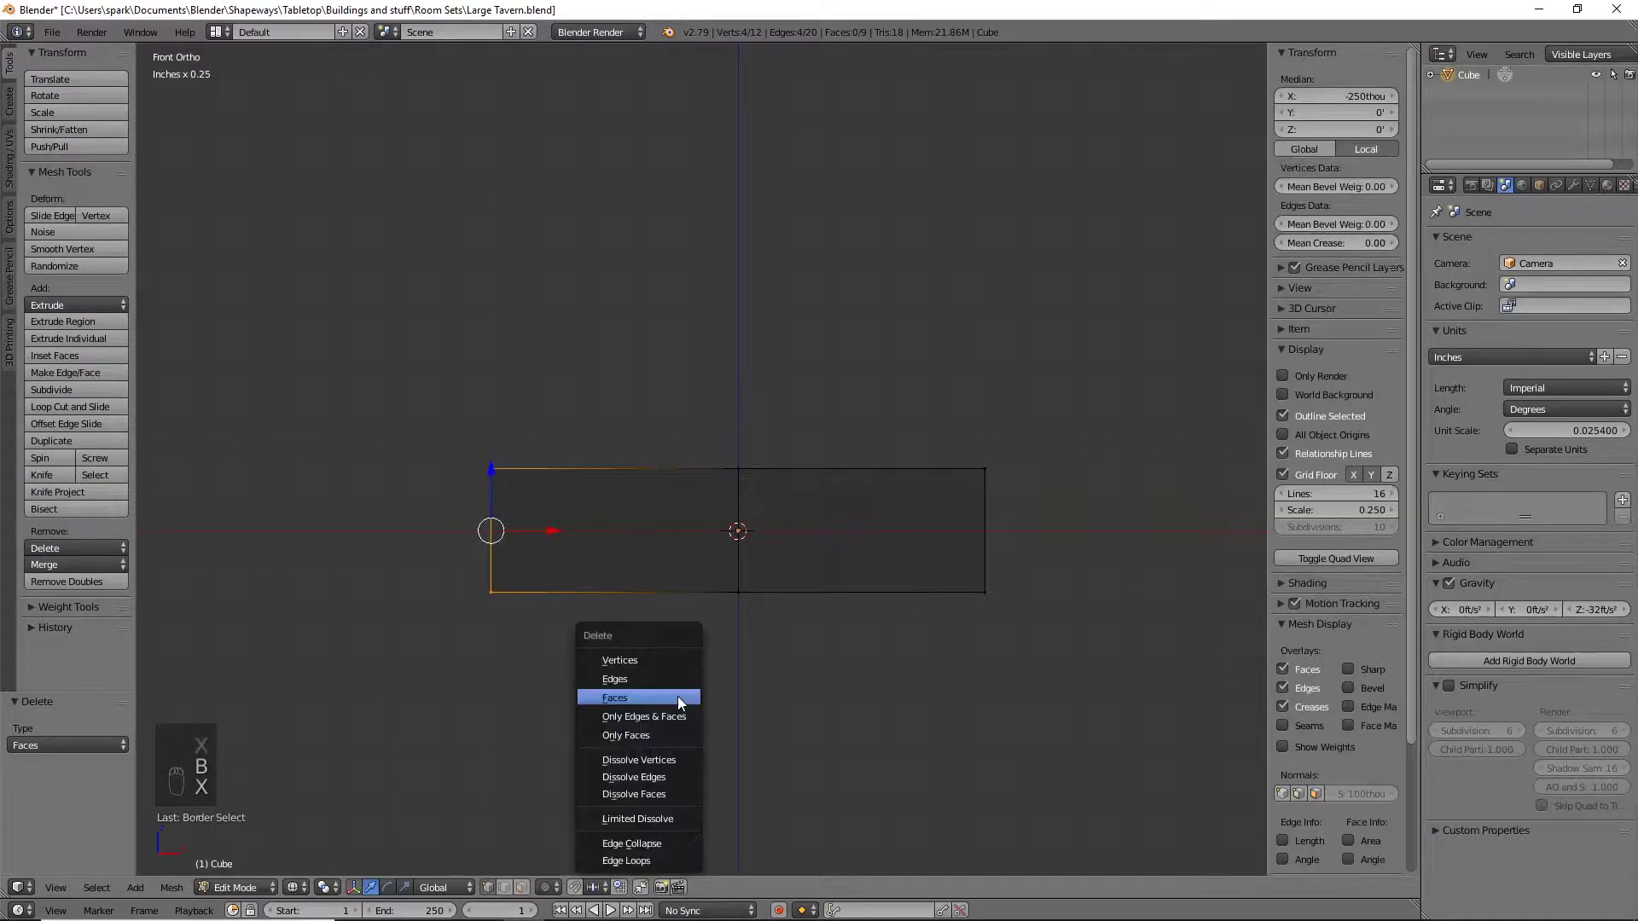
click(663, 669)
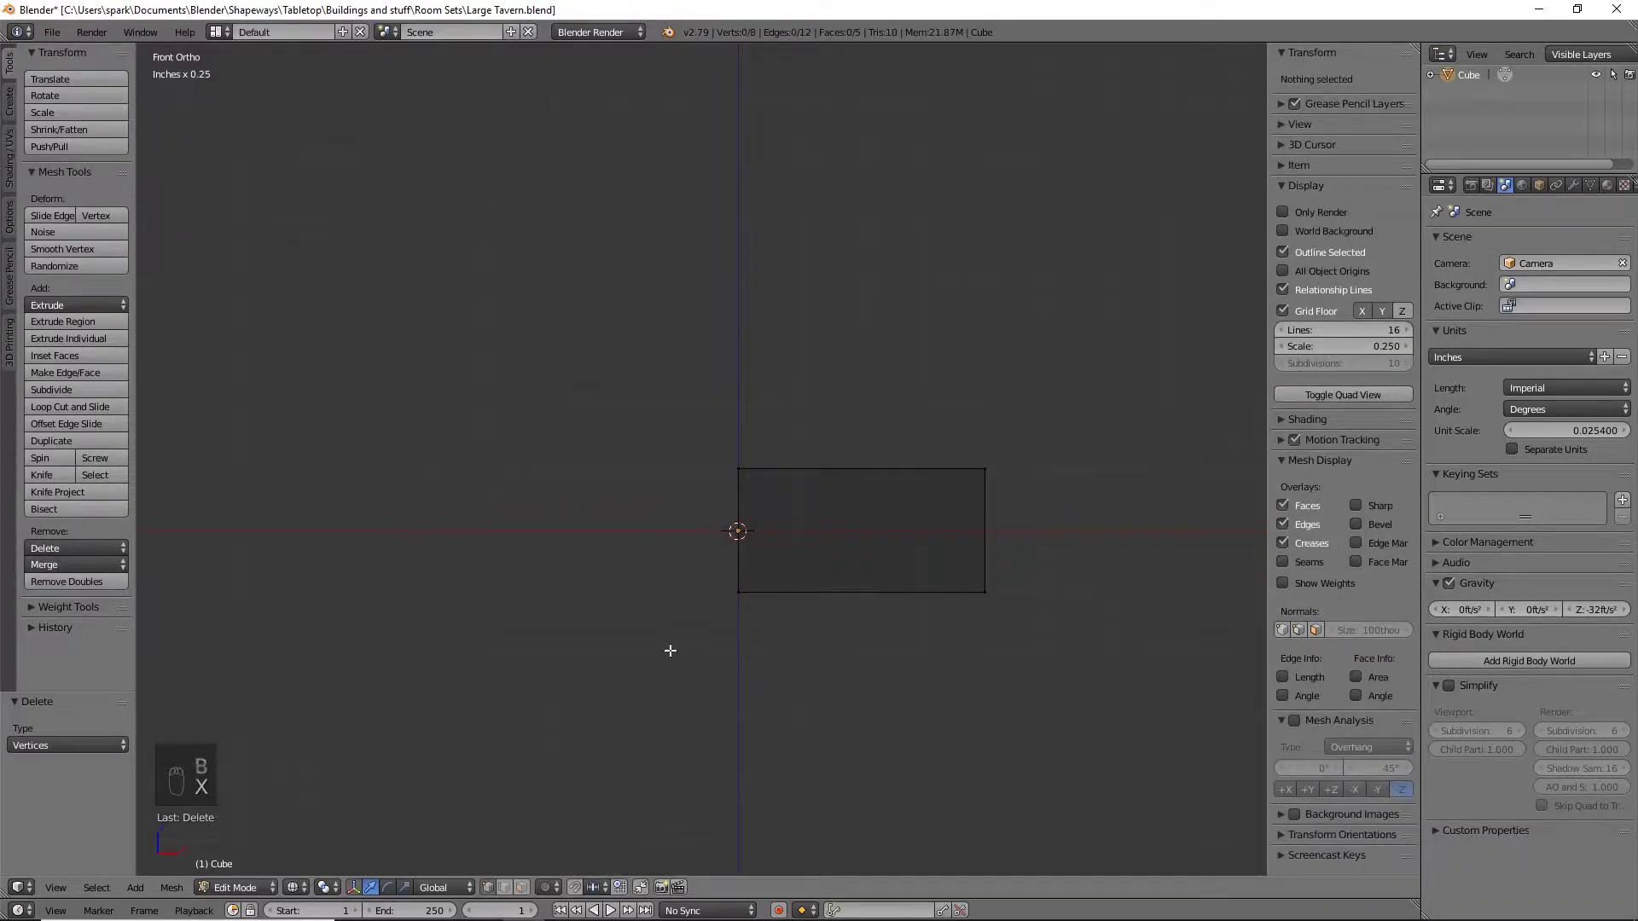
Add a Mirror modifier on the X axis to the half block and enable Clipping
click(1574, 186)
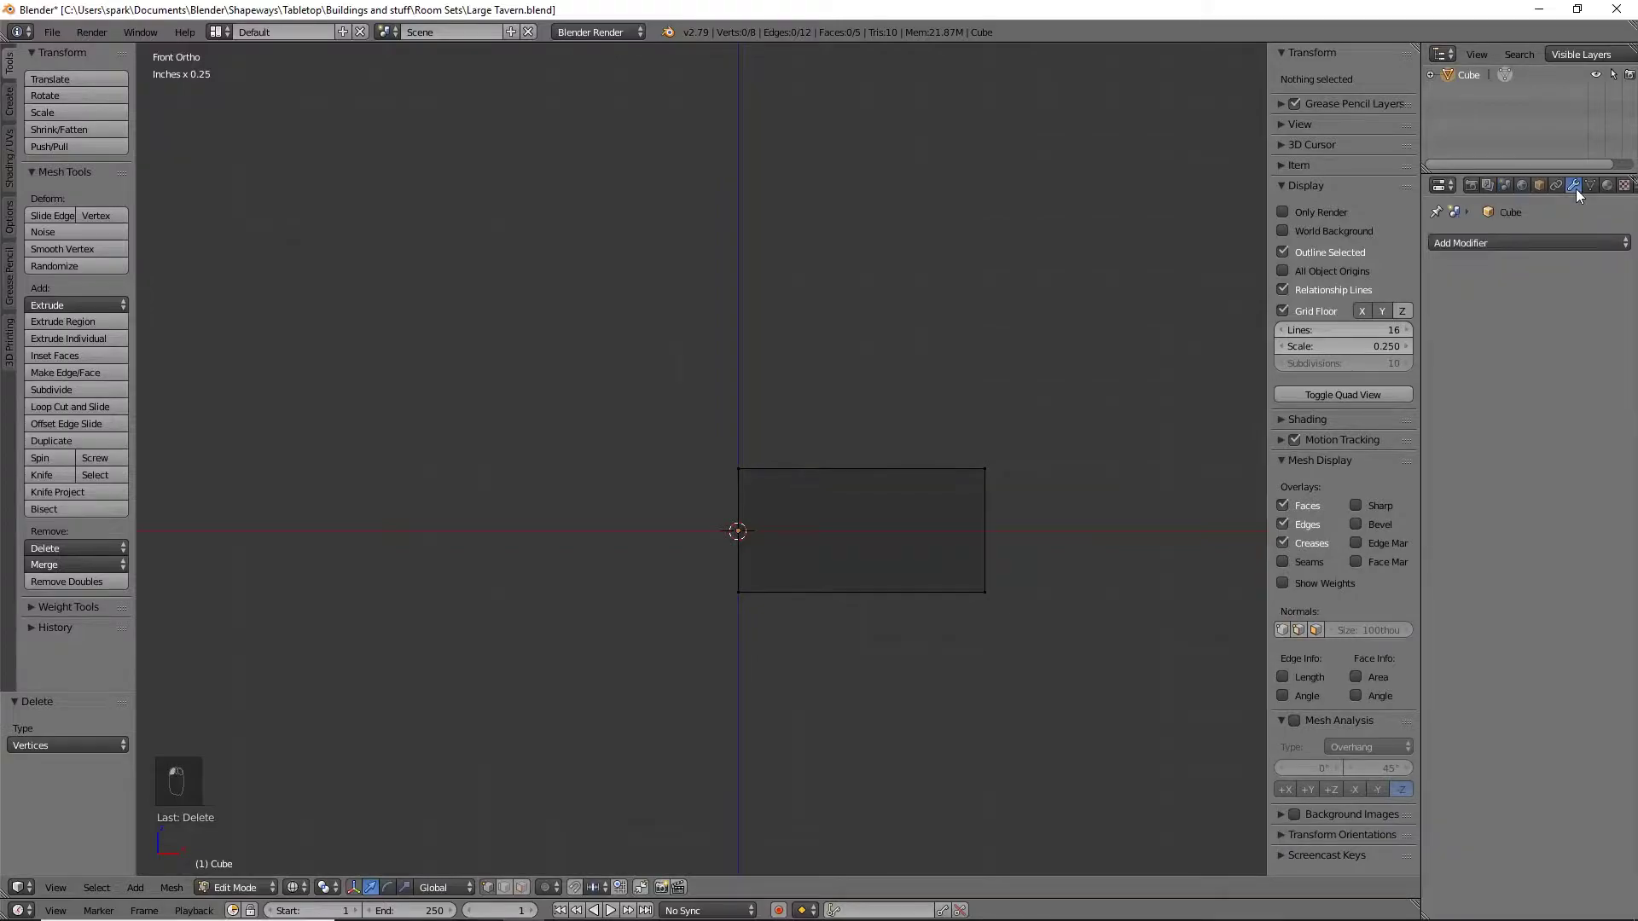
click(1481, 245)
click(1529, 243)
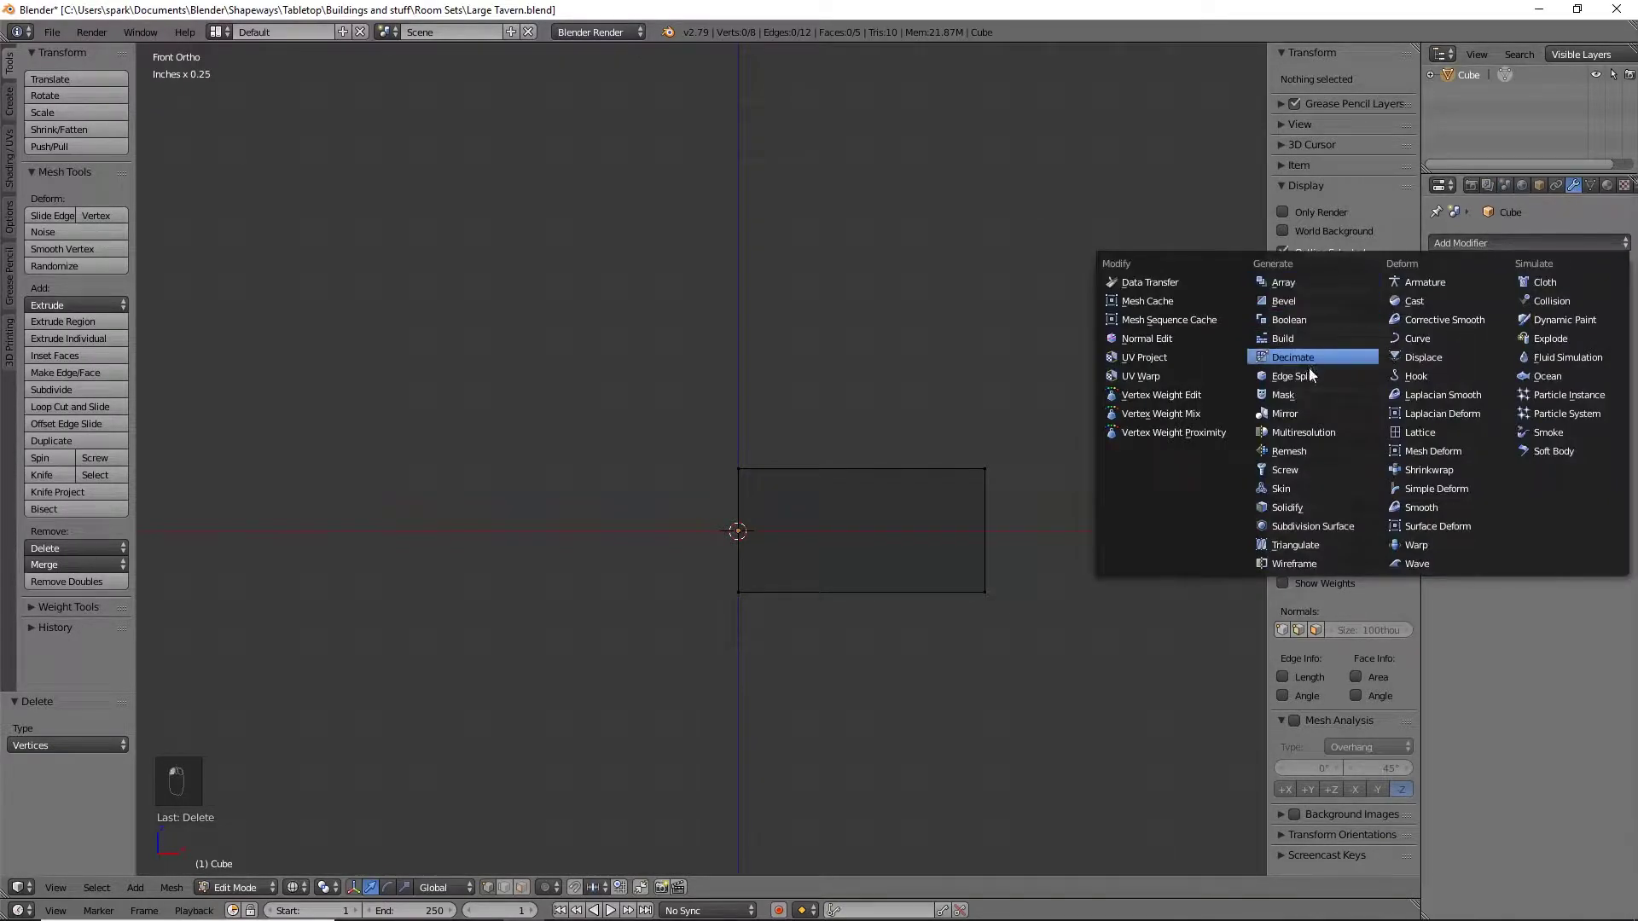
click(1309, 408)
click(1493, 355)
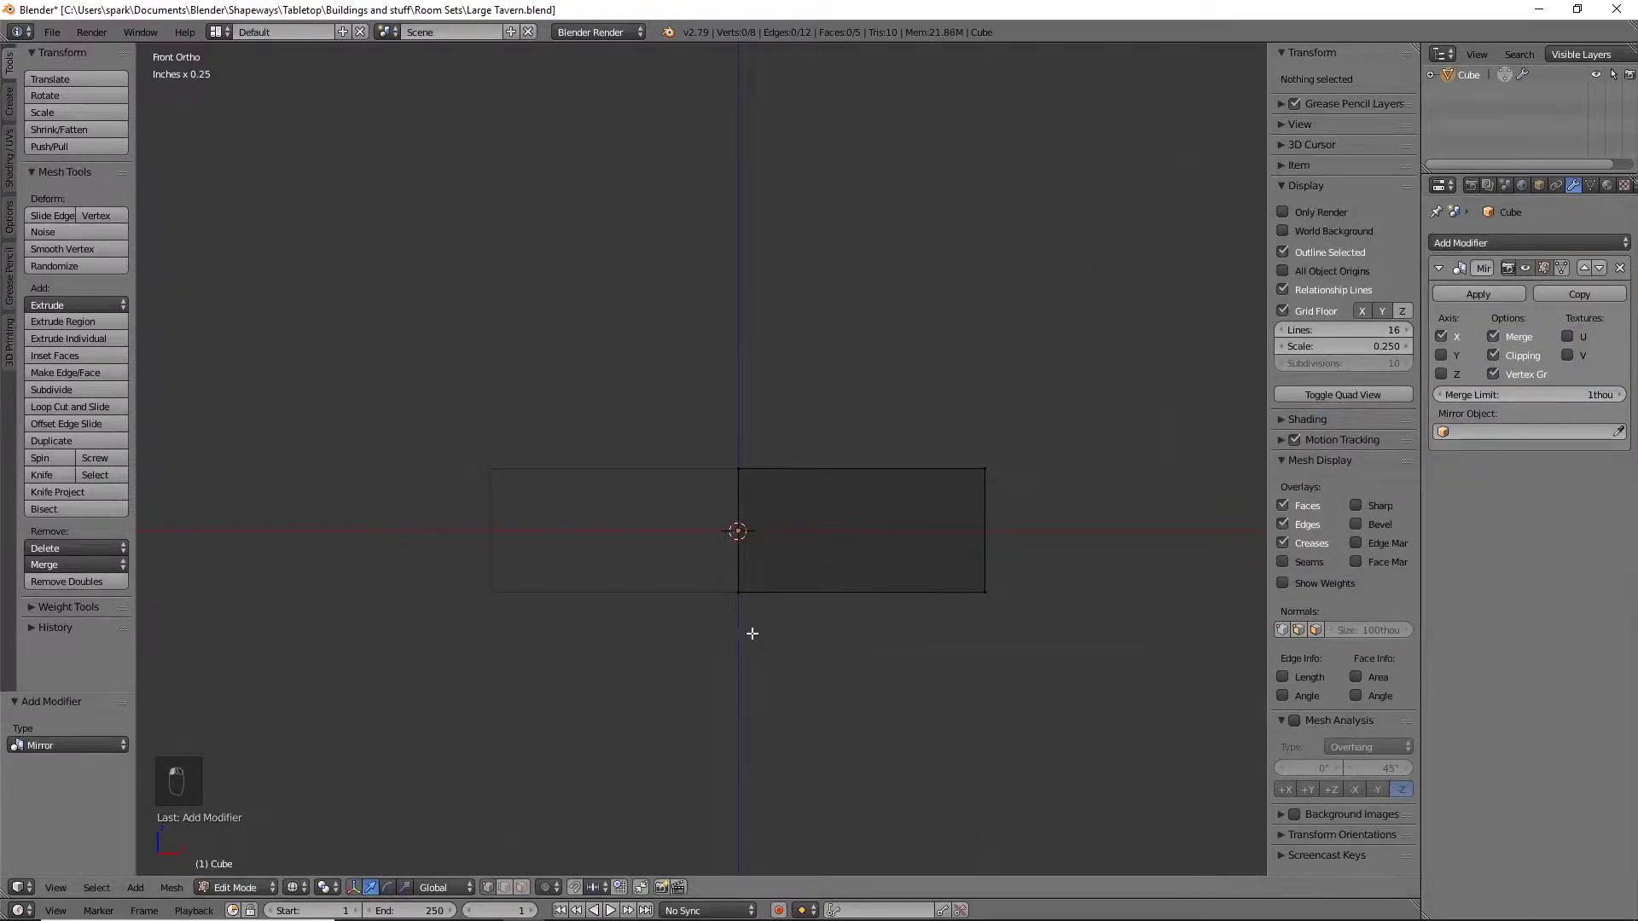
key(a)
key(g)
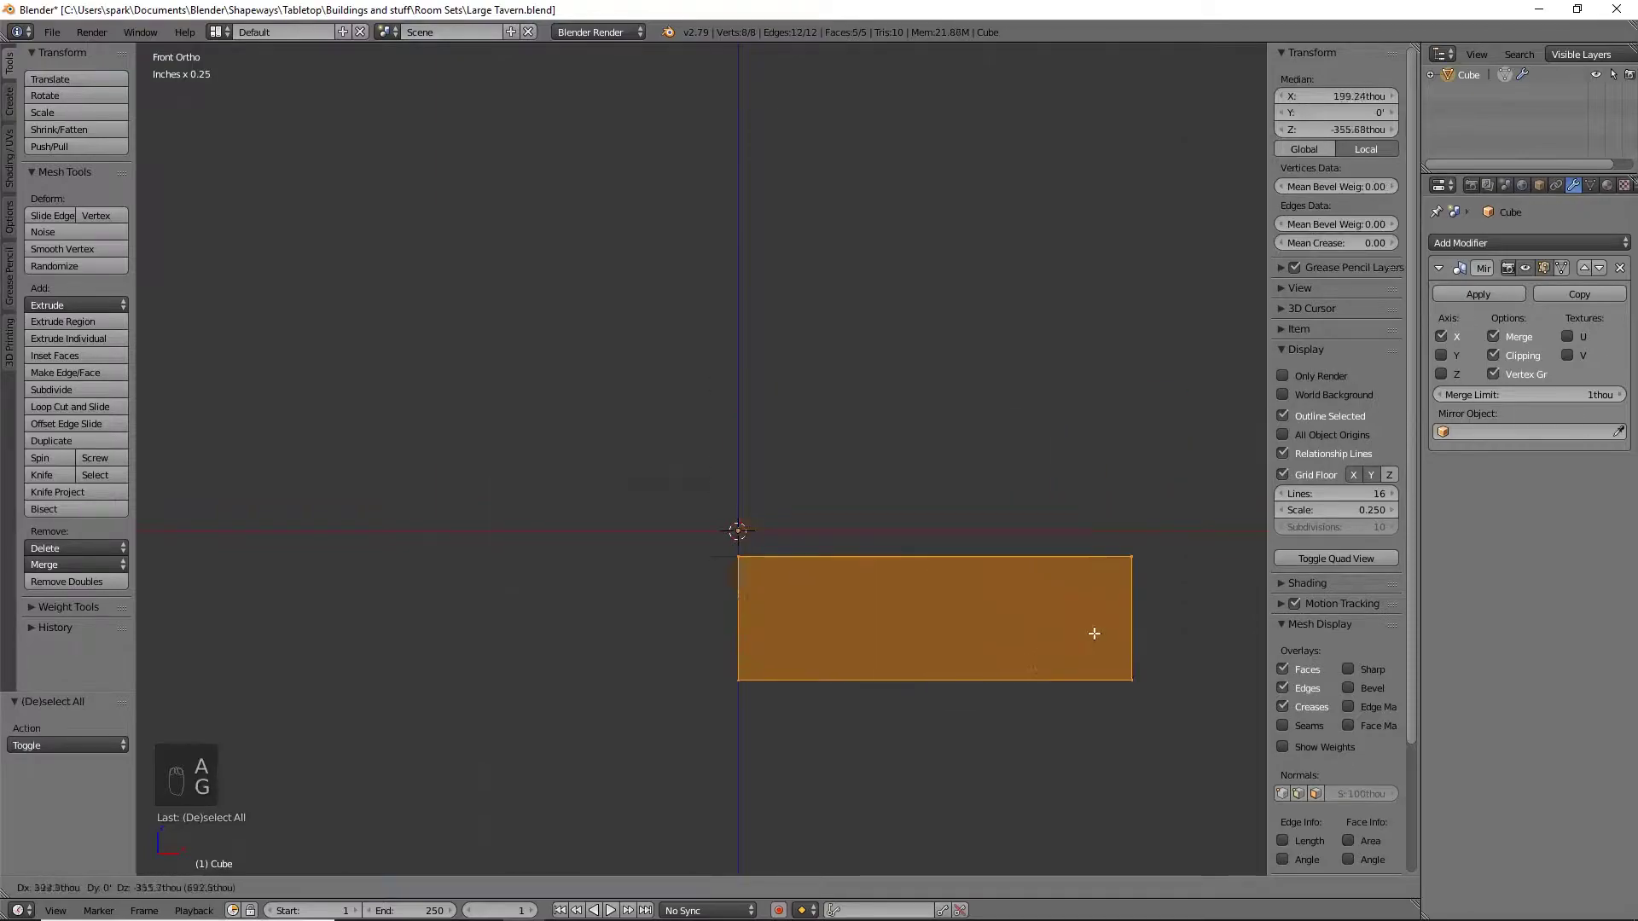
right_click(1212, 491)
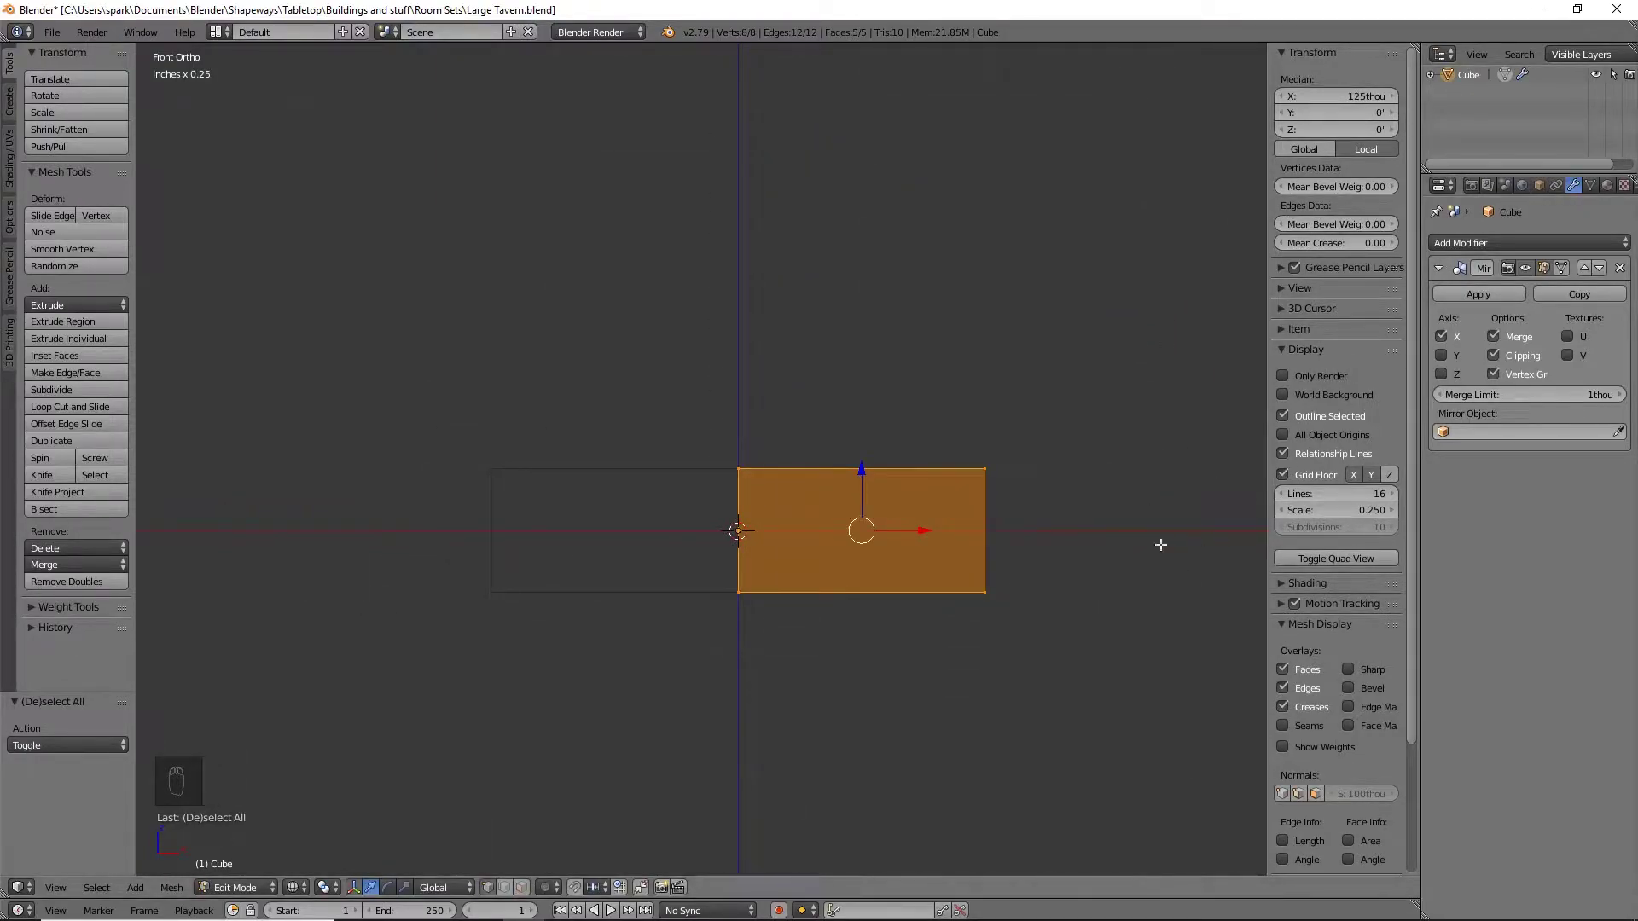
Hide the properties sidebar and examine the mirrored block in solid shading, in and out of Edit Mode
key(n)
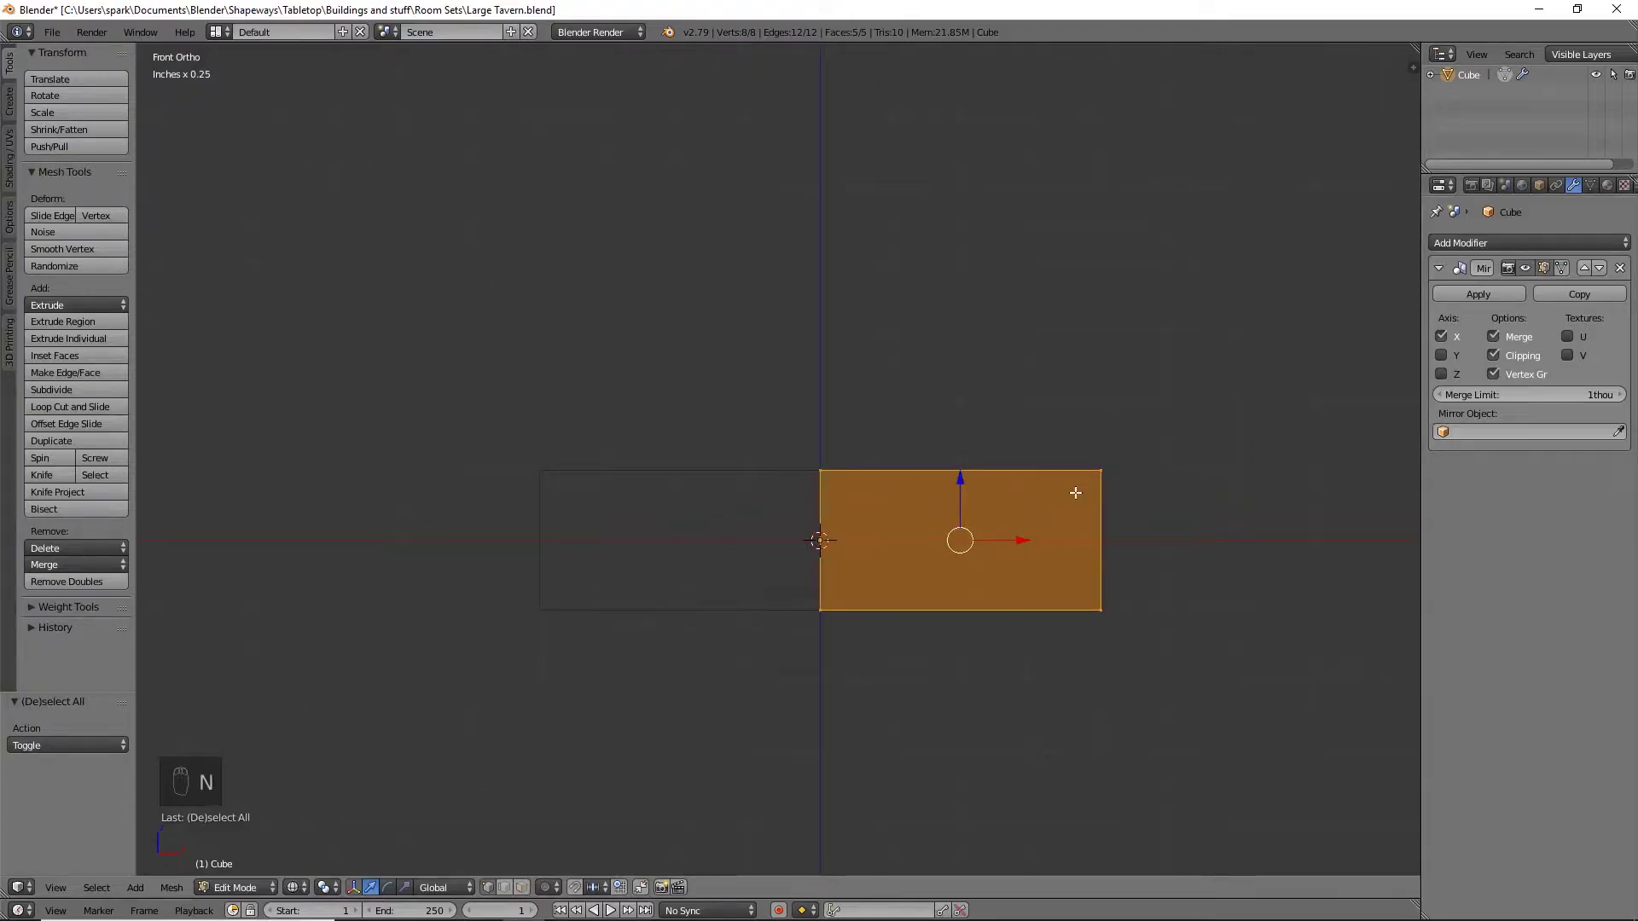
middle_drag(1061, 519, 1117, 473)
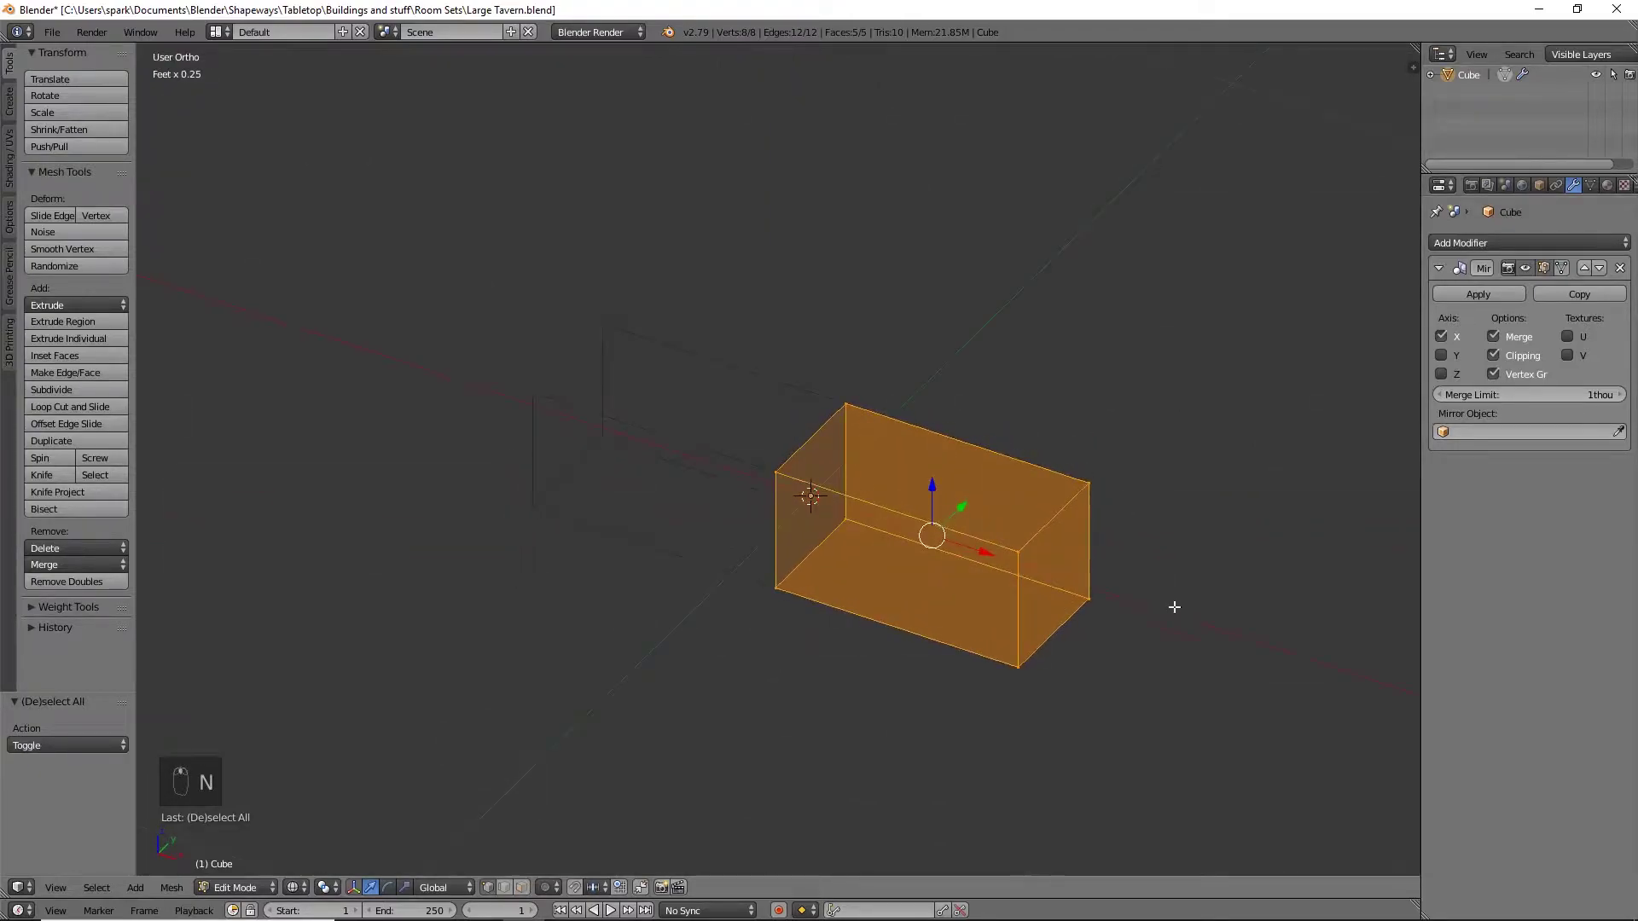
scroll(1031, 523, up, 3)
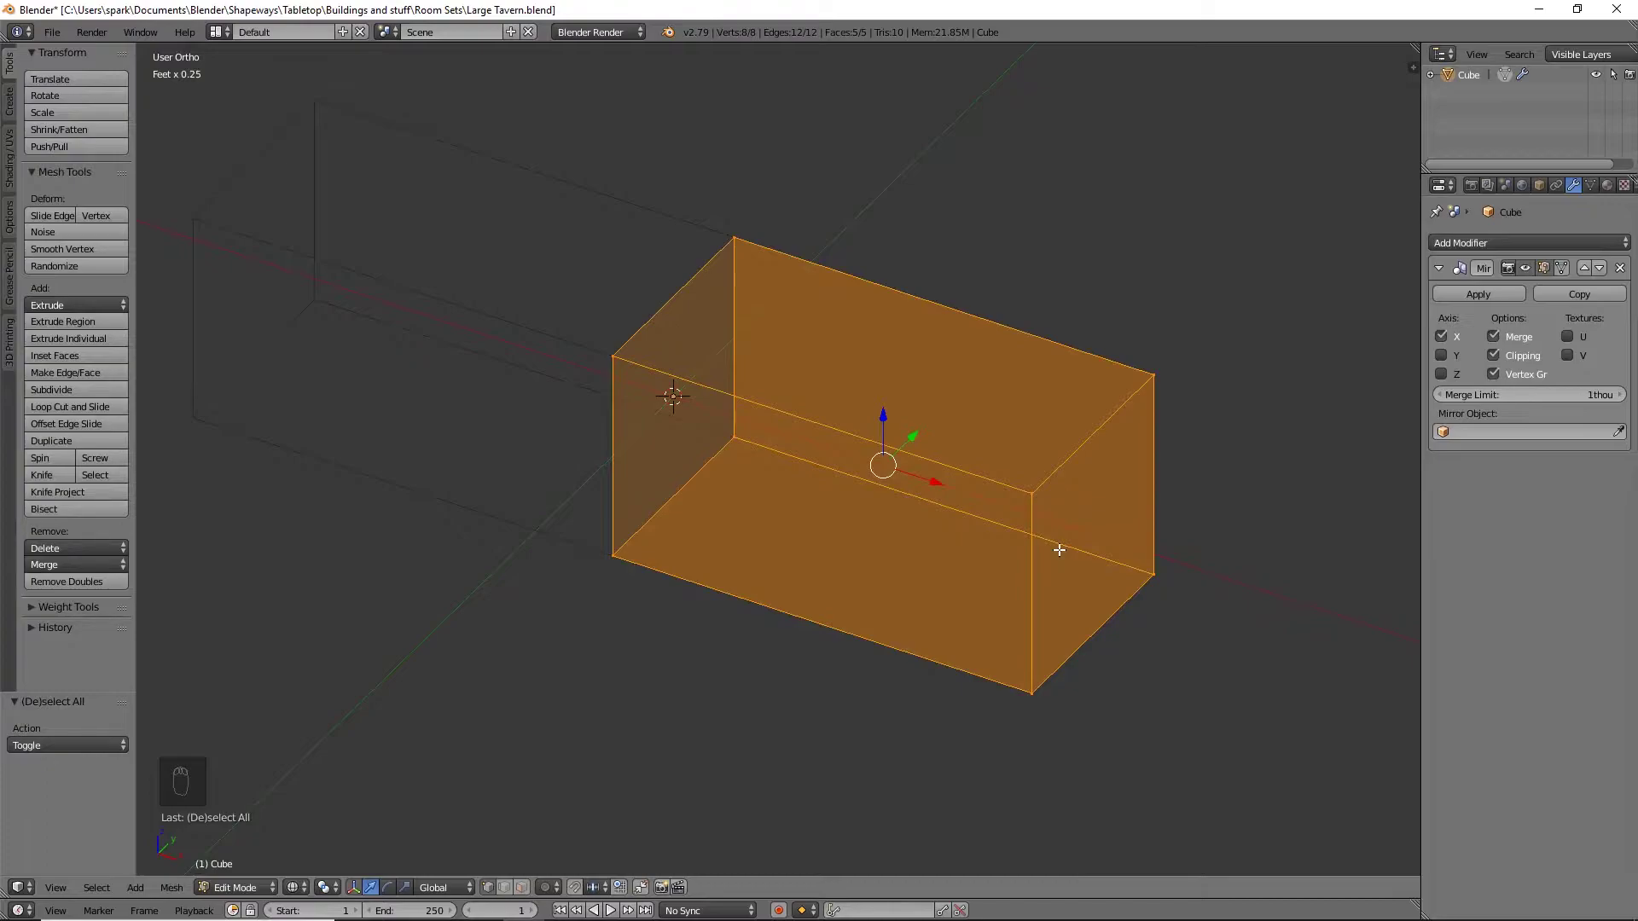
key(Tab)
middle_drag(1077, 550, 1078, 535)
key(z)
key(Tab)
middle_drag(1027, 458, 892, 485)
In wireframe right view, select the block's top vertices and extrude them upward about 33.4 thou
key(KP_3)
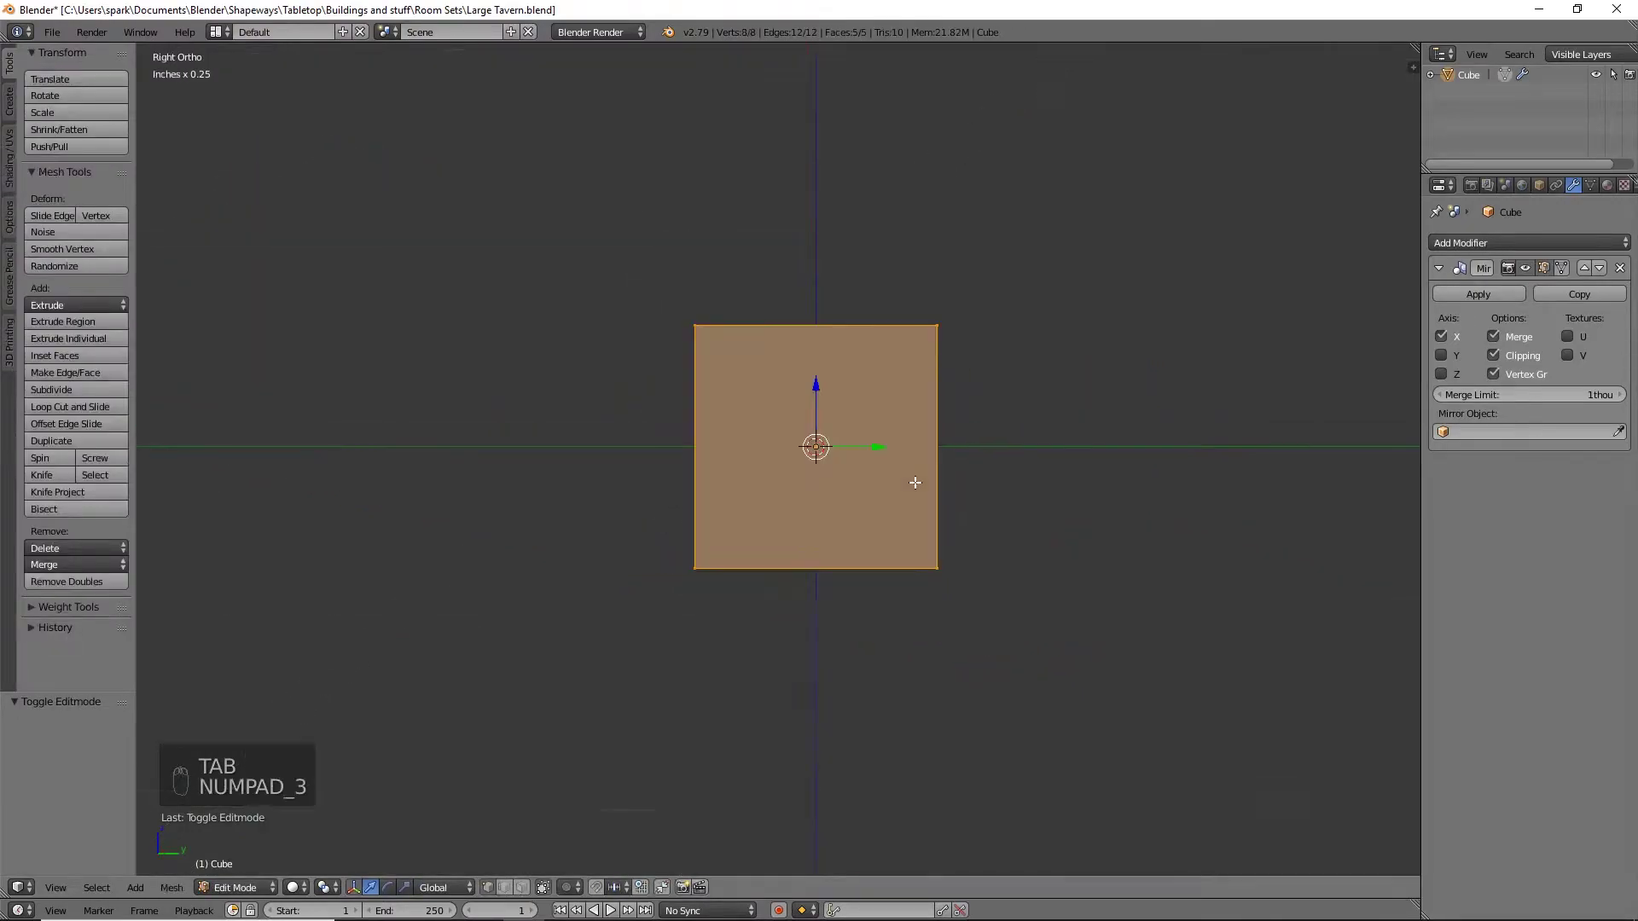
key(z)
key(a)
shift+middle_drag(828, 623, 715, 653)
key(b)
drag(515, 428, 1157, 575)
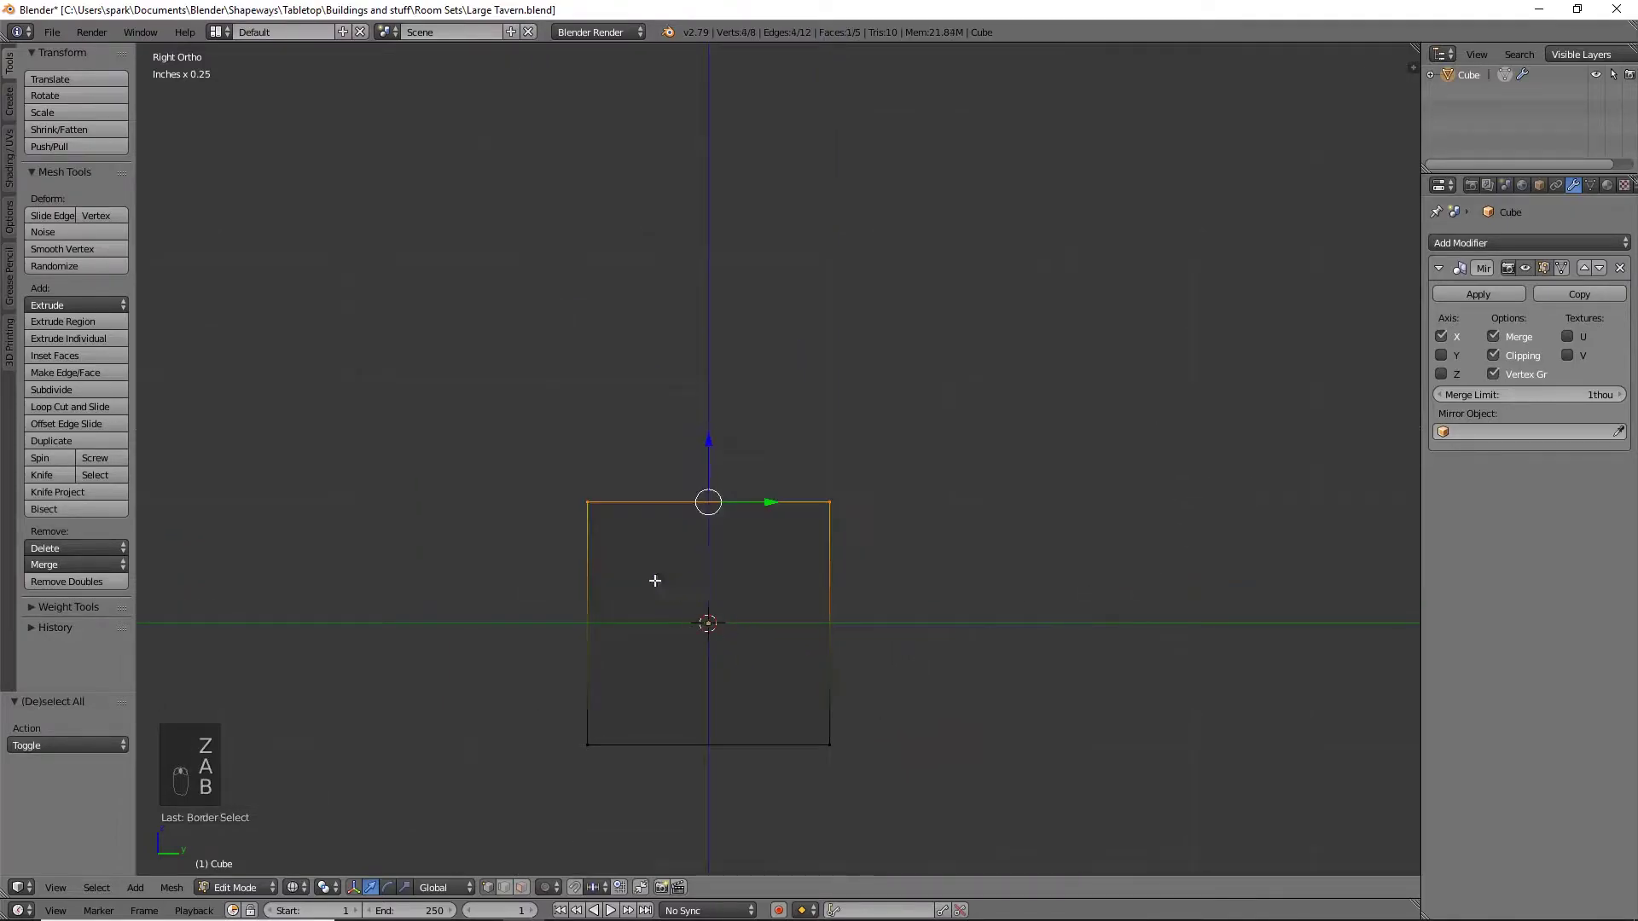
key(e)
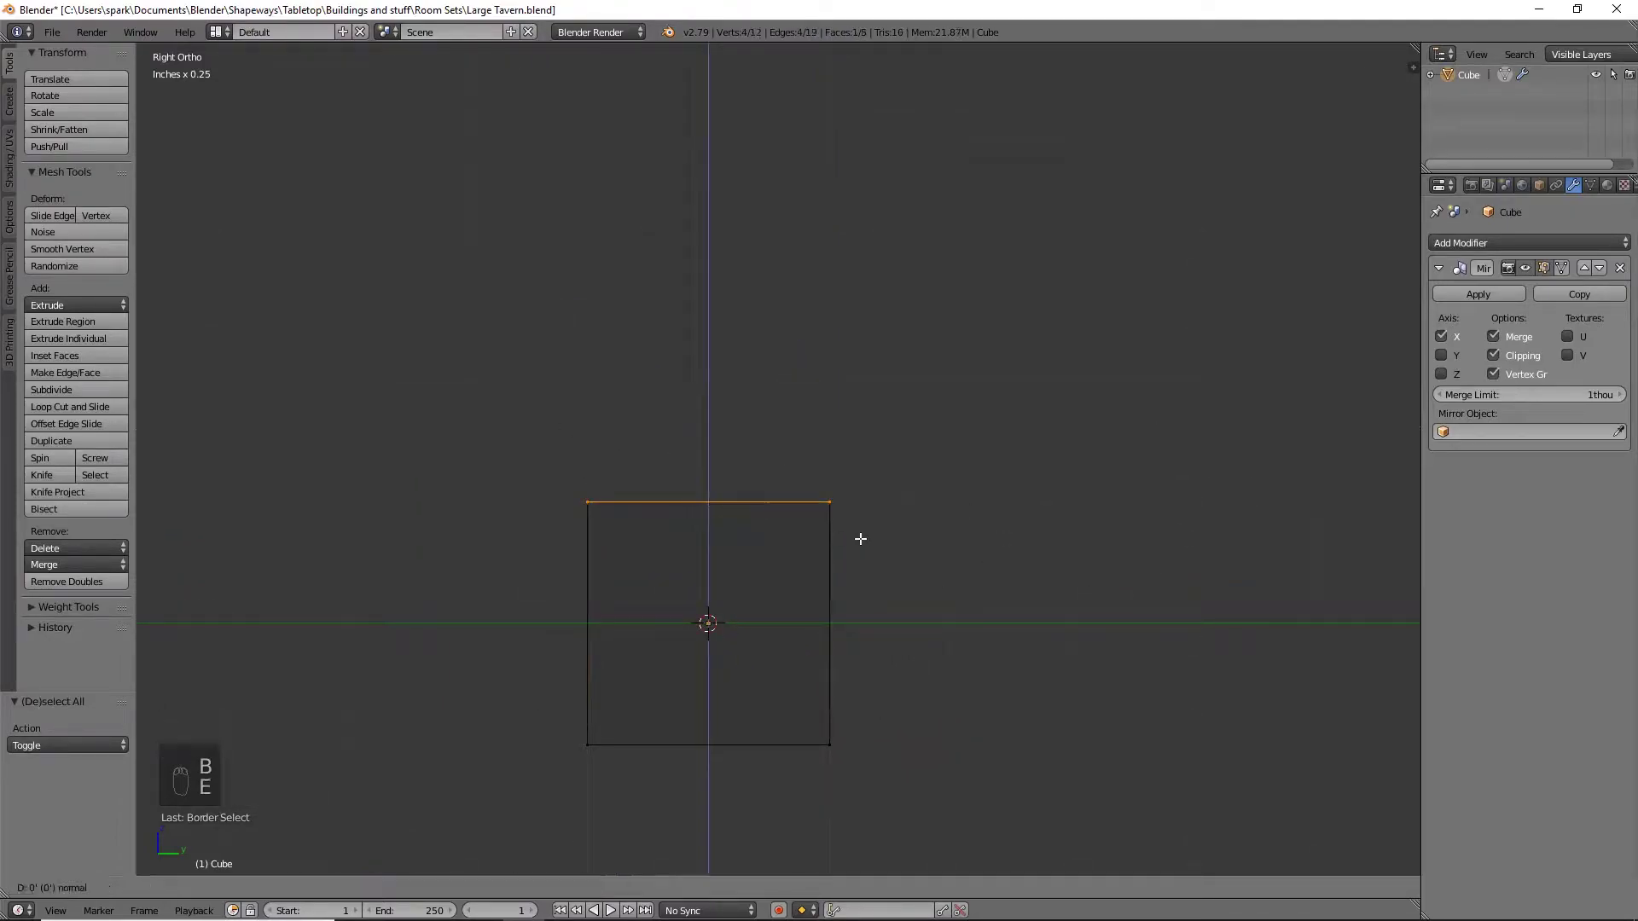
right_click(860, 538)
key(e)
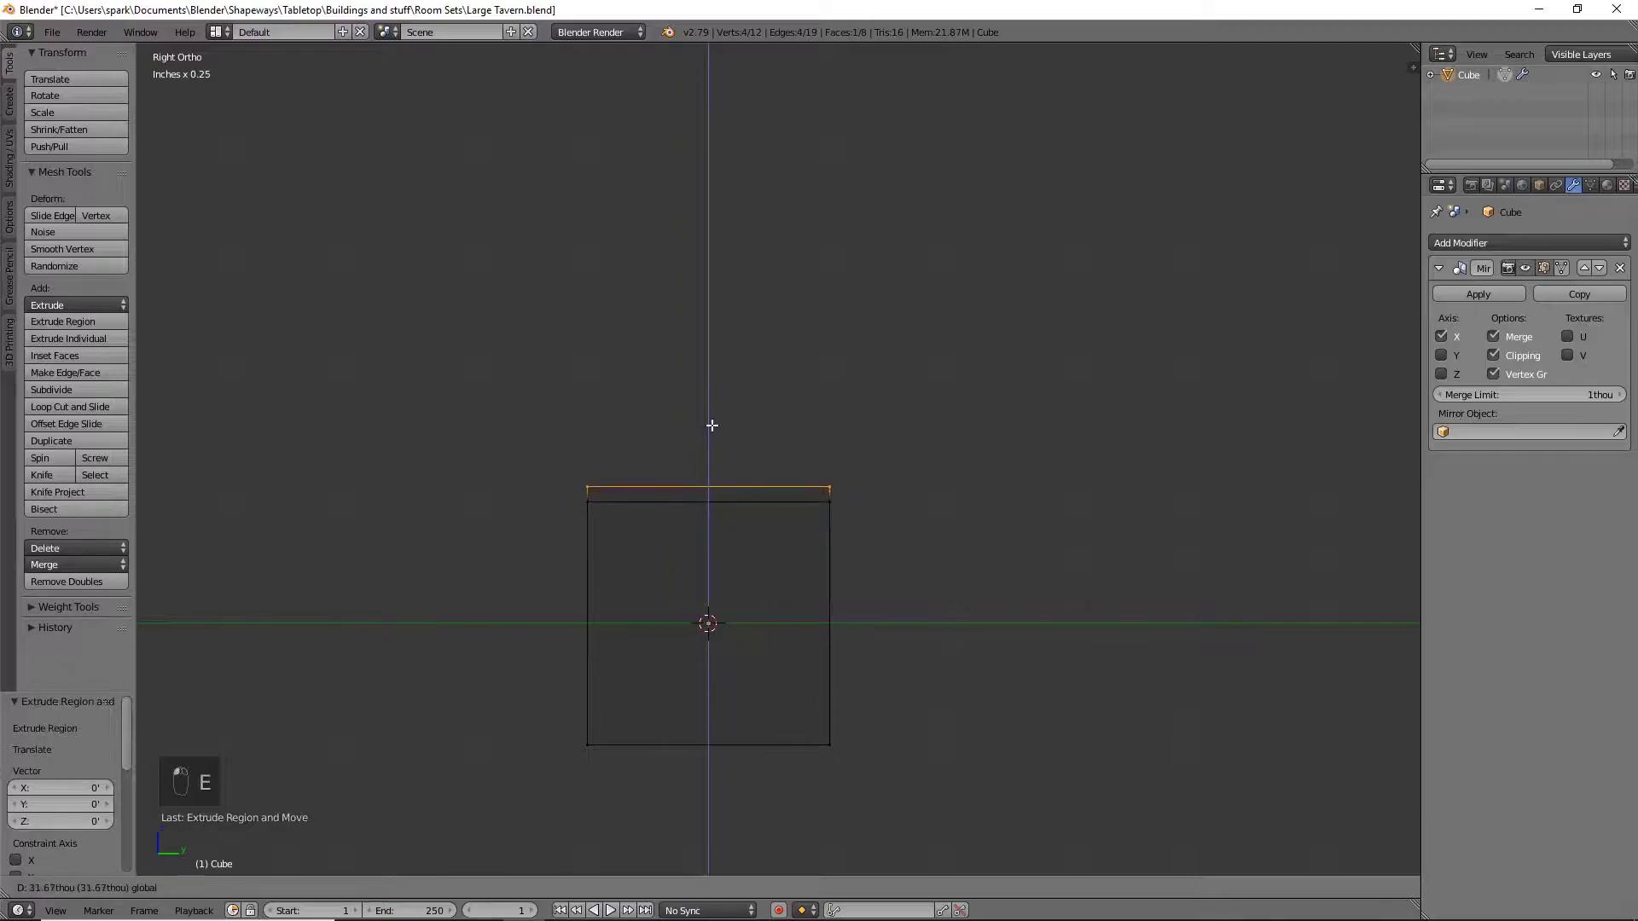
click(711, 425)
Select the top strip's face on the negative Y side and extrude it outward about 53.9 thou along Y as an overhang
scroll(746, 567, up, 4)
shift+middle_drag(605, 634, 866, 503)
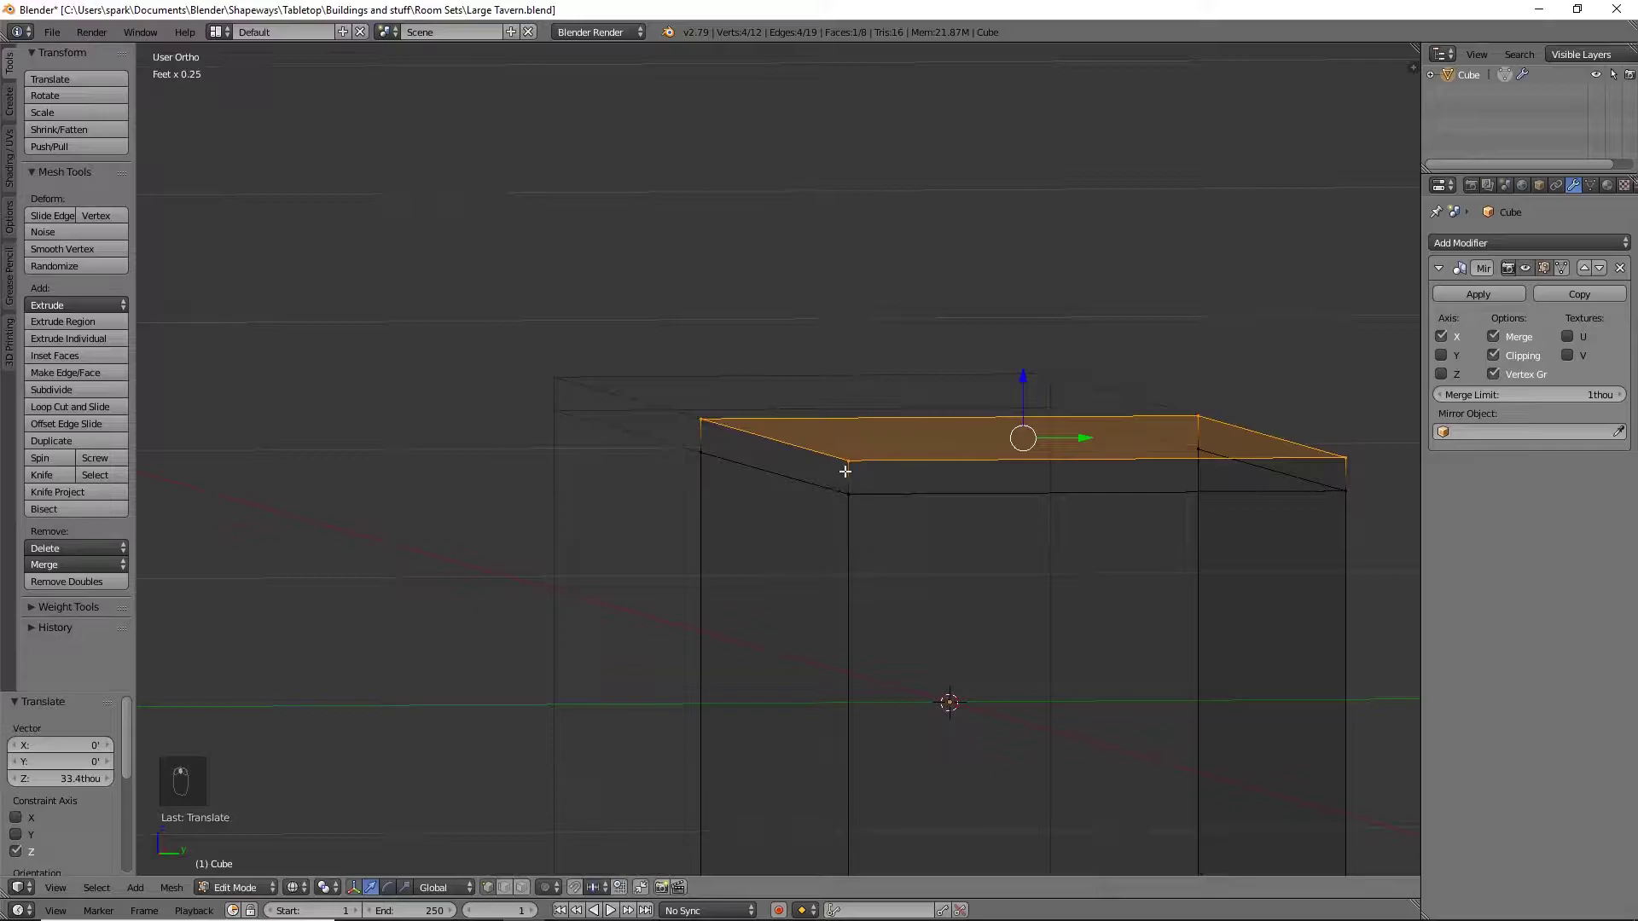
key(a)
key(b)
drag(585, 341, 981, 616)
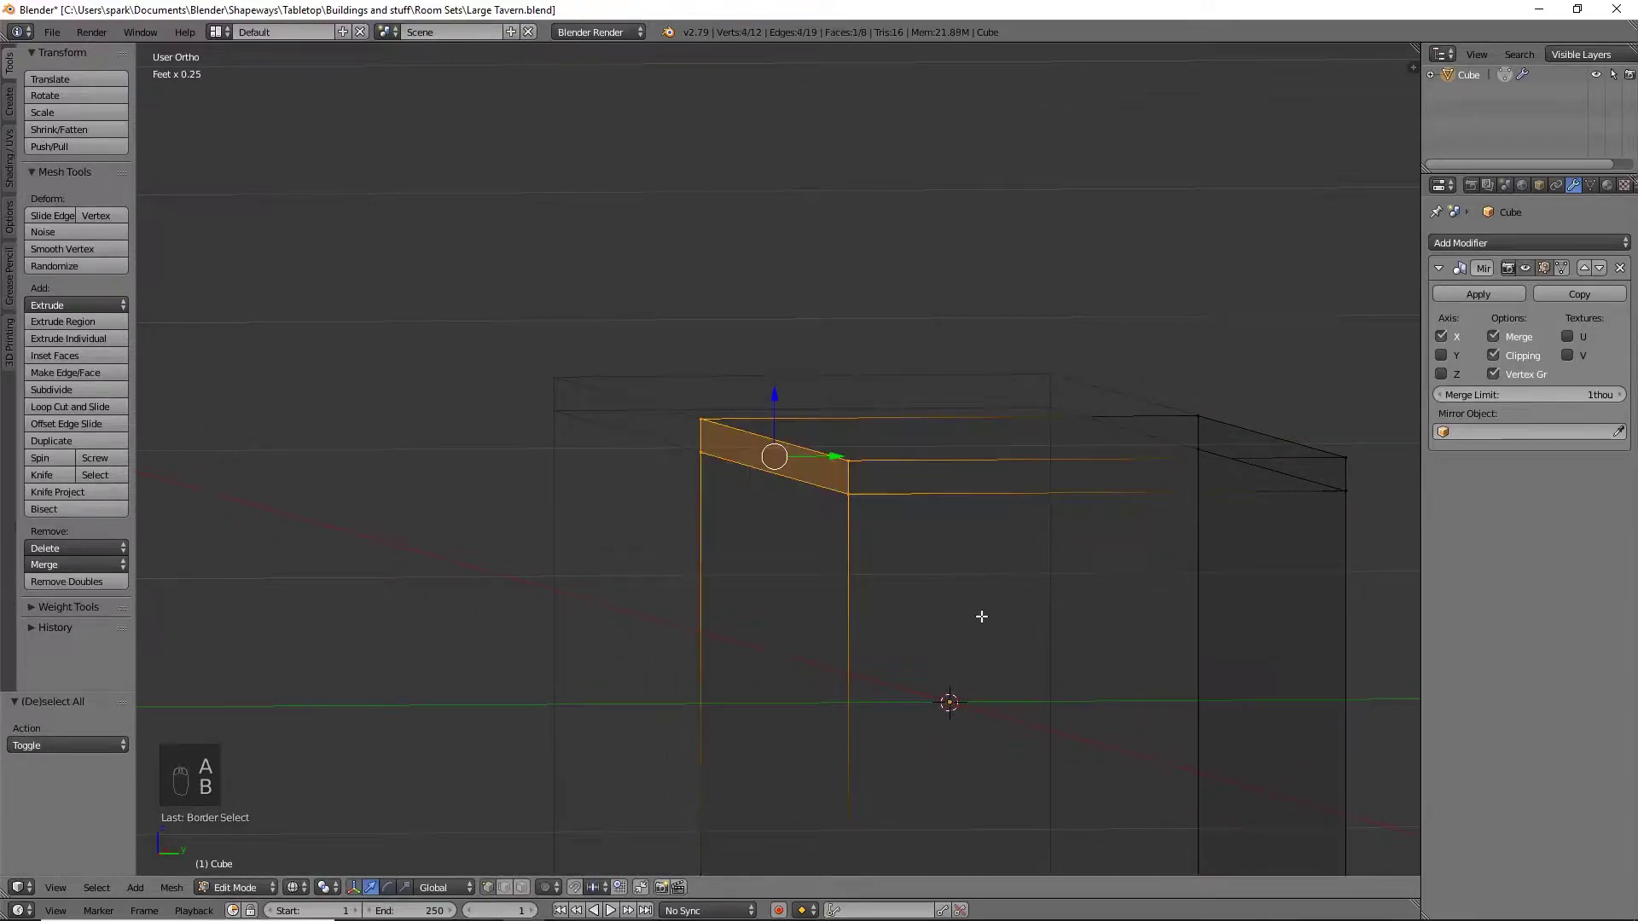
key(KP_3)
scroll(907, 593, up, 8)
shift+middle_drag(826, 574, 916, 569)
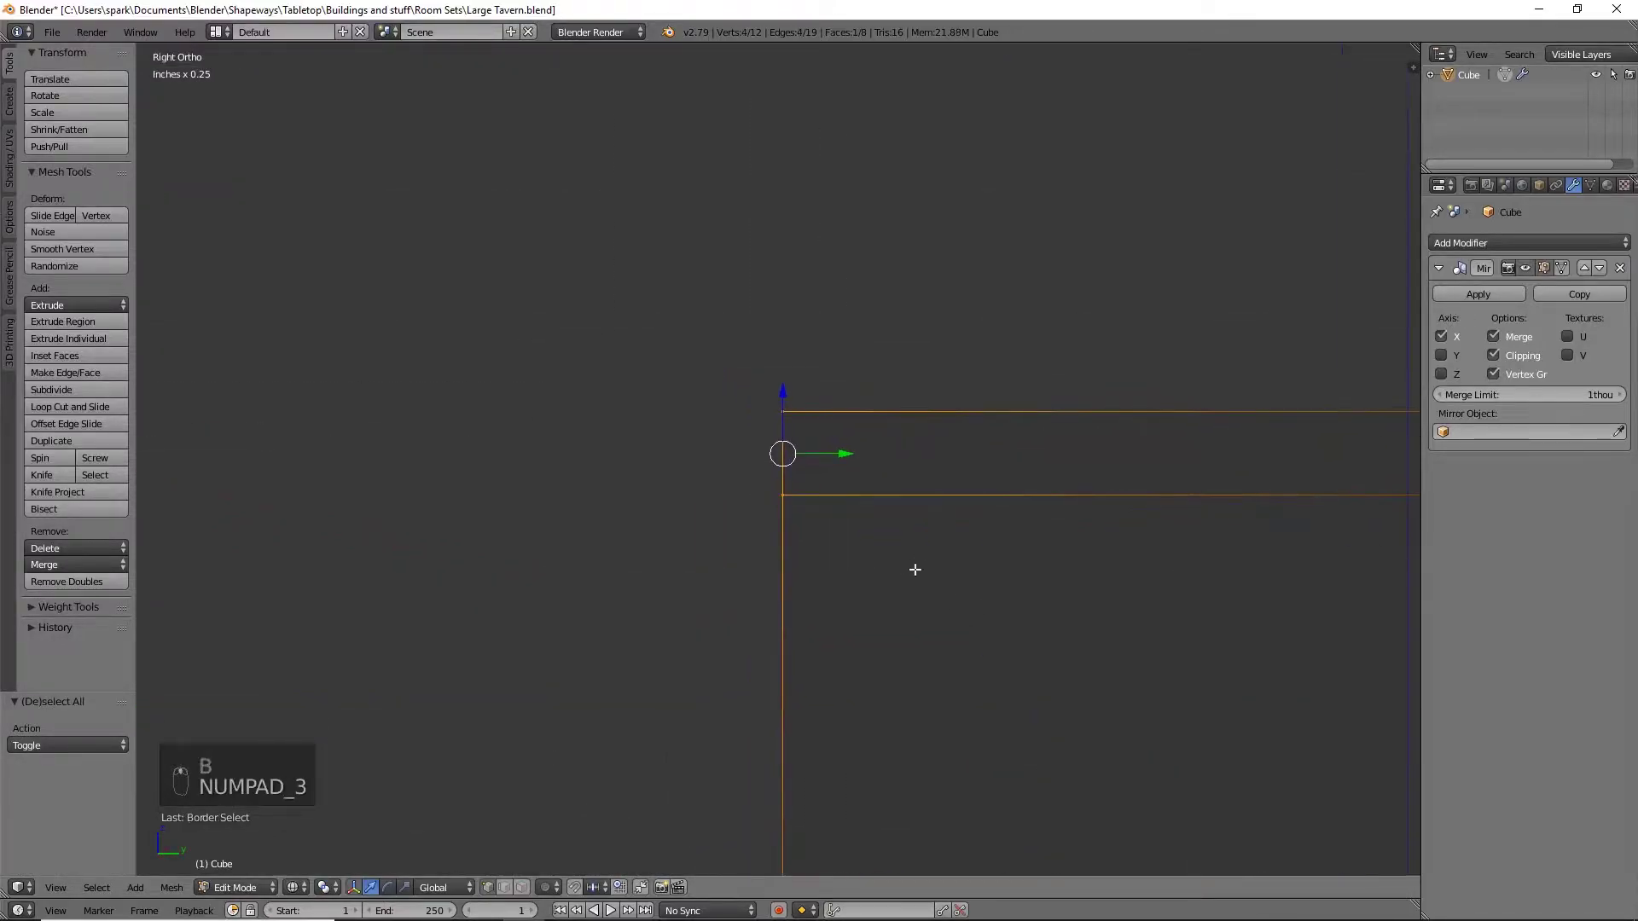
key(e)
right_click(915, 569)
drag(840, 455, 709, 447)
Select all the vertices along the underside of the top slab and lower them about 26.4 thou along Z
alt+right_click(805, 497)
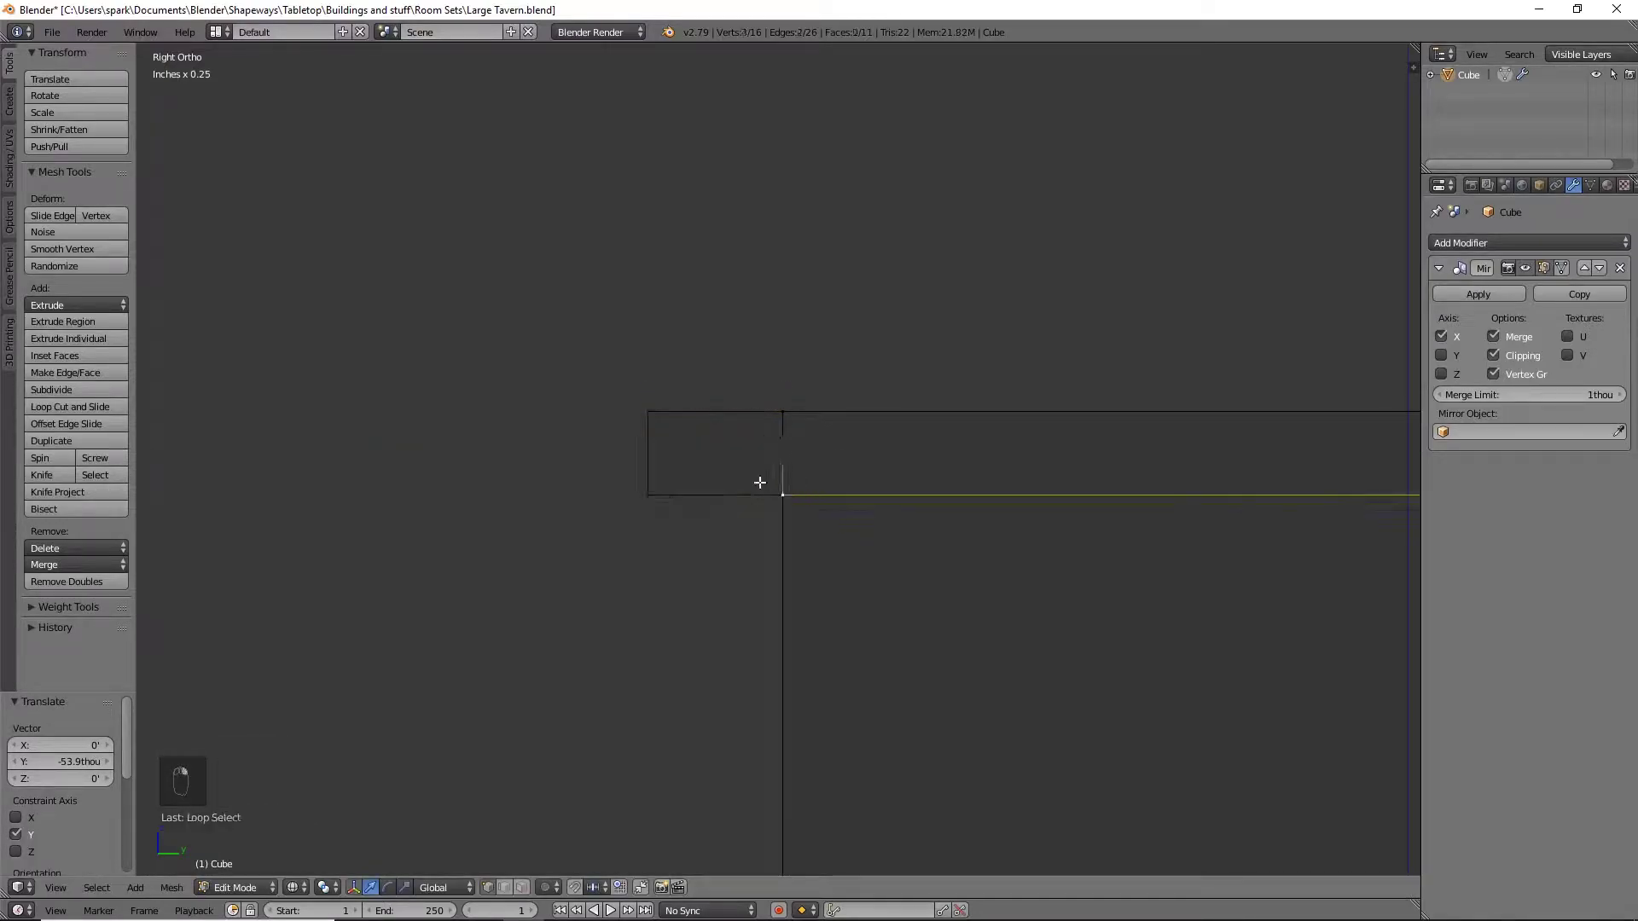
key(b)
drag(607, 478, 921, 583)
scroll(952, 567, down, 7)
drag(866, 405, 878, 428)
scroll(838, 537, up, 3)
scroll(841, 534, up, 2)
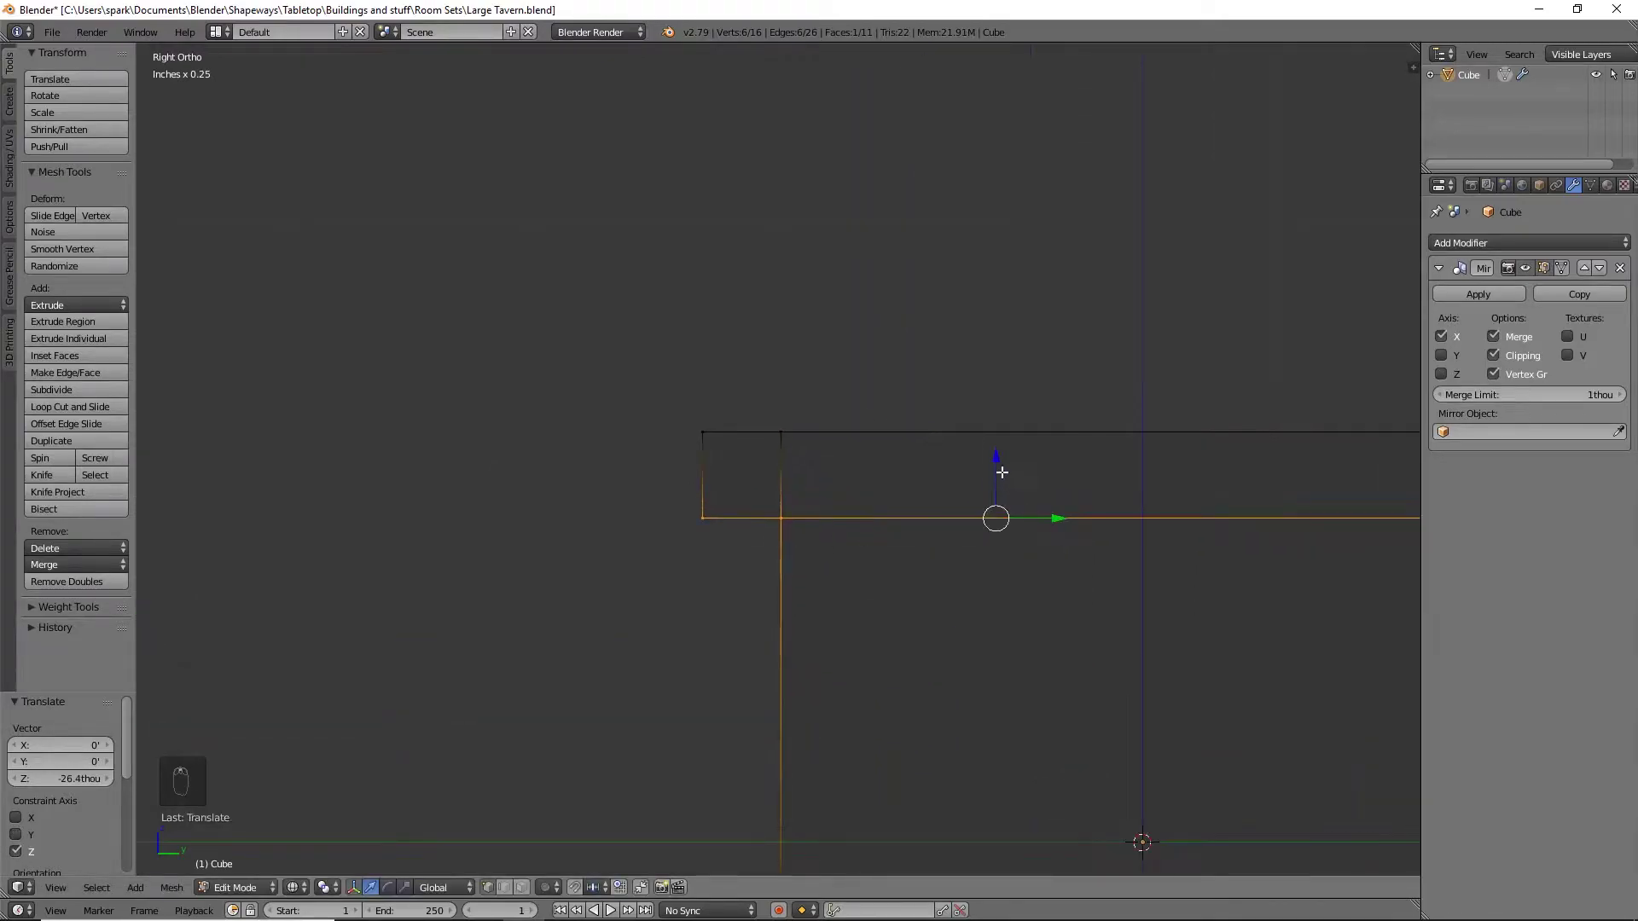
Select the overhang's outer end vertices and move them about 27.7 thou farther out along negative Y
key(a)
key(b)
drag(640, 384, 739, 555)
drag(763, 475, 721, 482)
scroll(786, 555, down, 5)
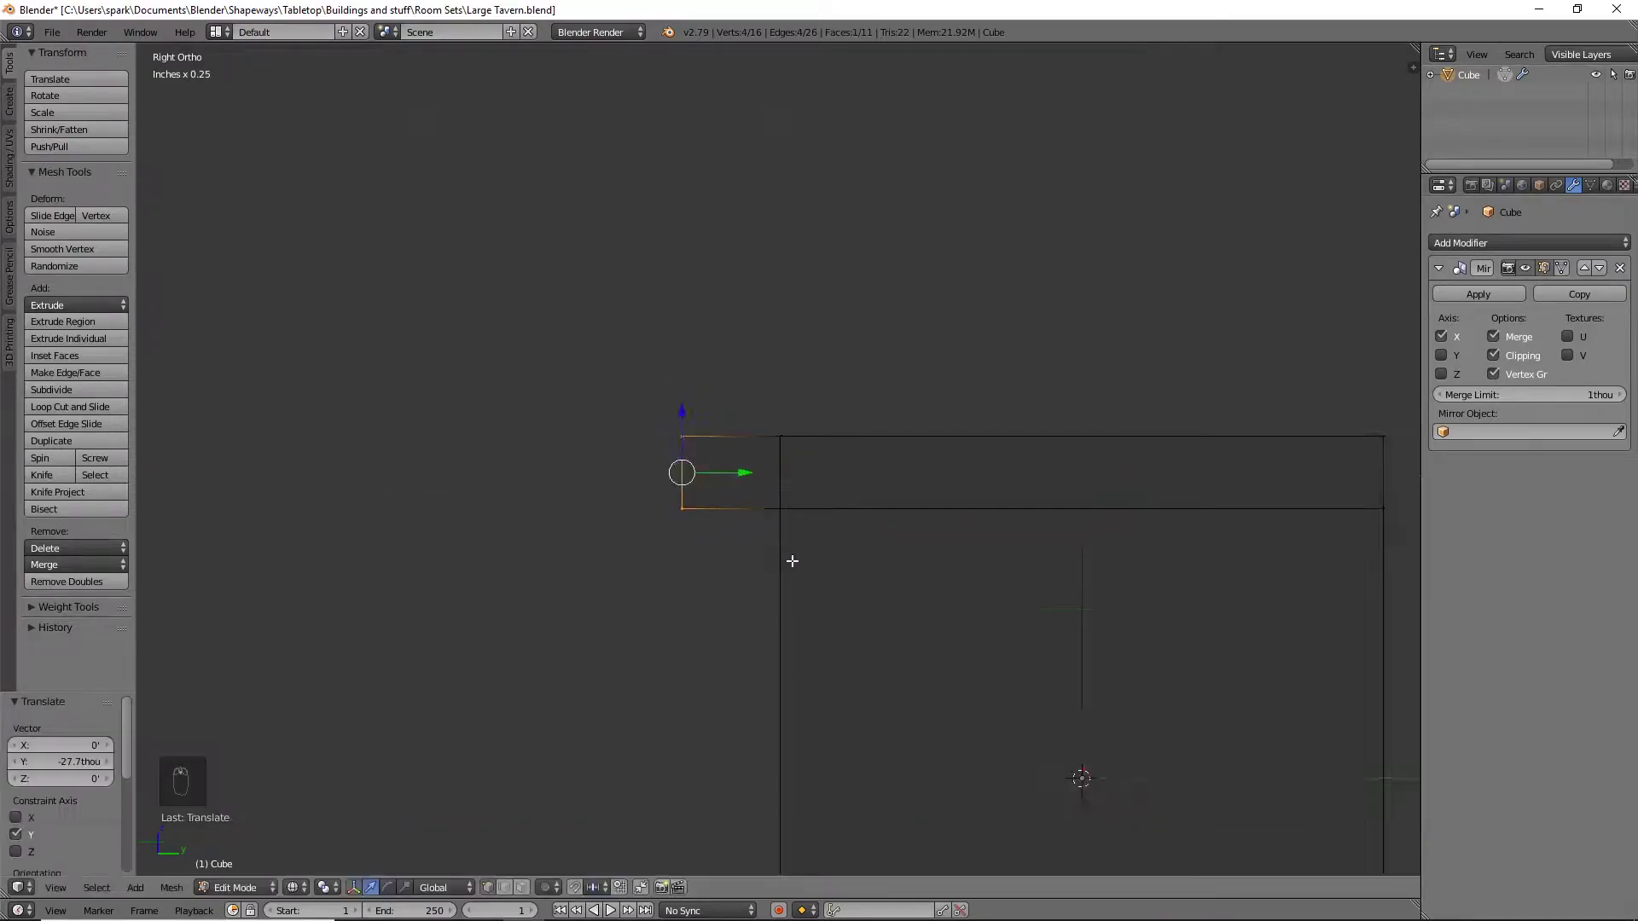
Select the negative Y wall together with the overhang and shift them inward along Y to make the body narrower
key(a)
key(b)
drag(665, 387, 944, 772)
drag(822, 523, 863, 552)
scroll(879, 581, up, 2)
scroll(917, 626, up, 3)
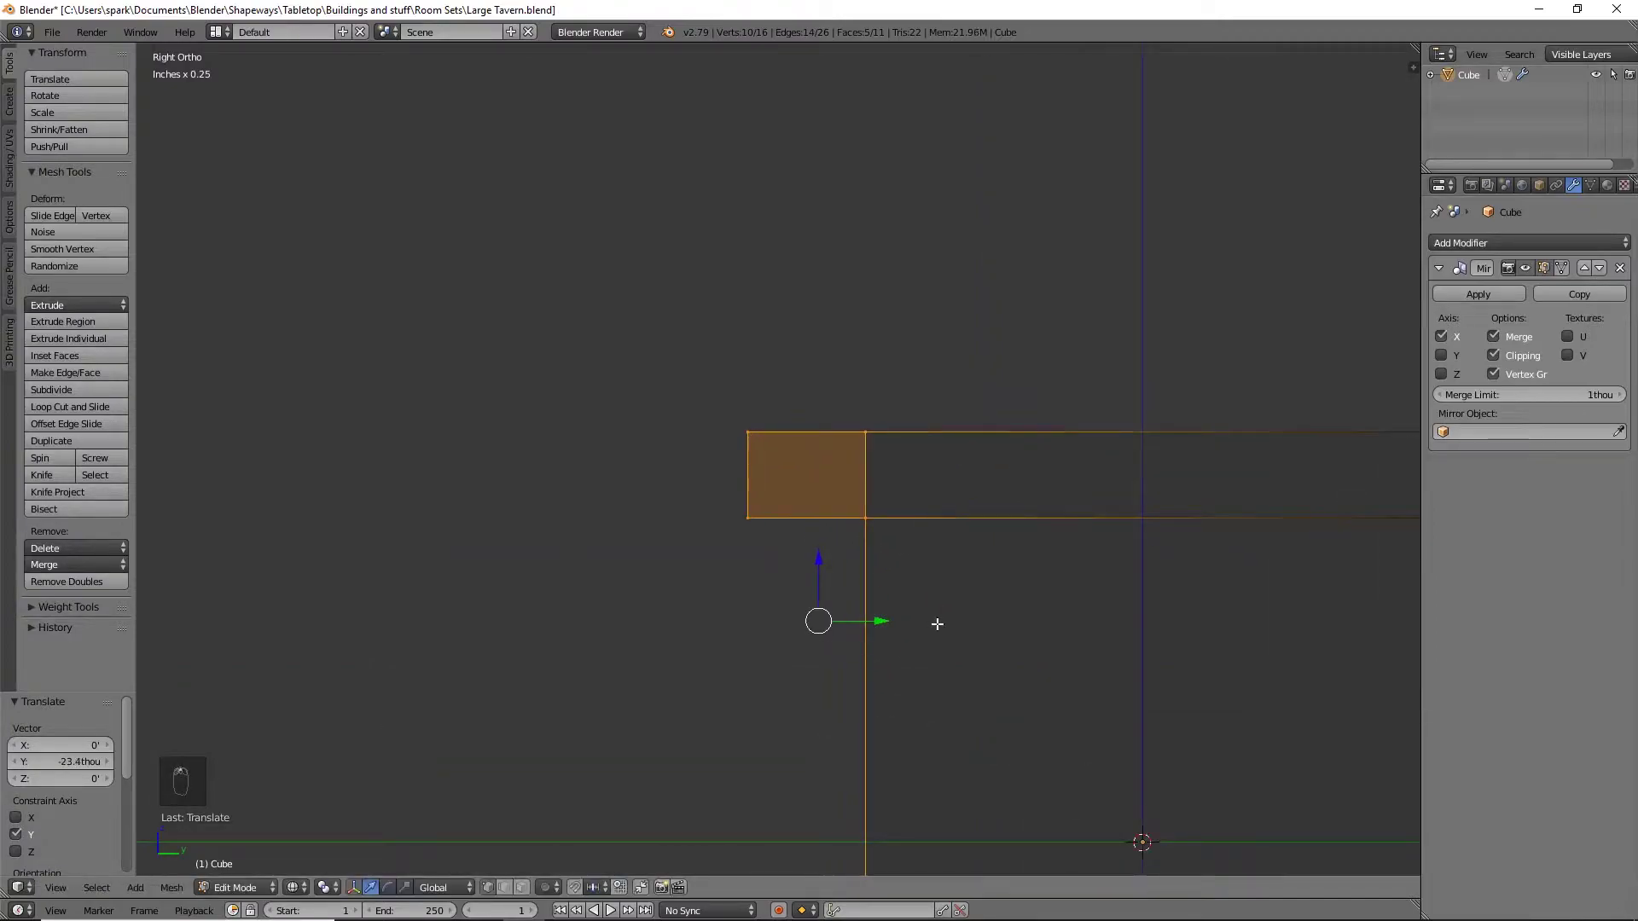
Deselect everything, return to solid shading and add a Subdivision Surface modifier to the piece
middle_drag(857, 563, 935, 589)
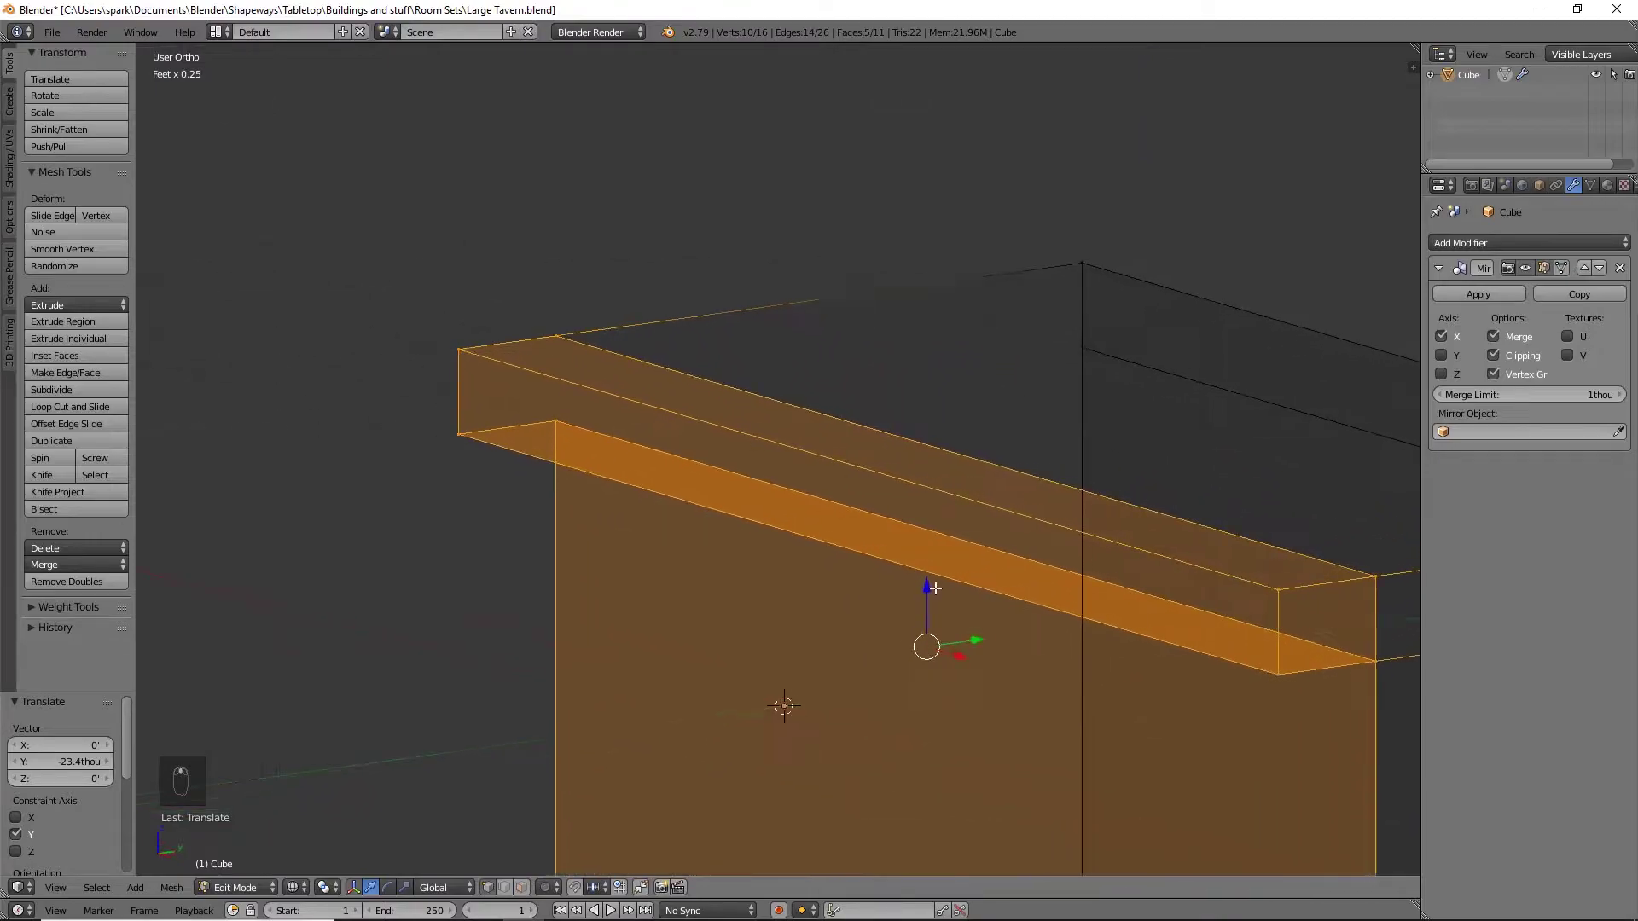
key(a)
scroll(994, 617, down, 6)
key(z)
middle_drag(809, 554, 910, 589)
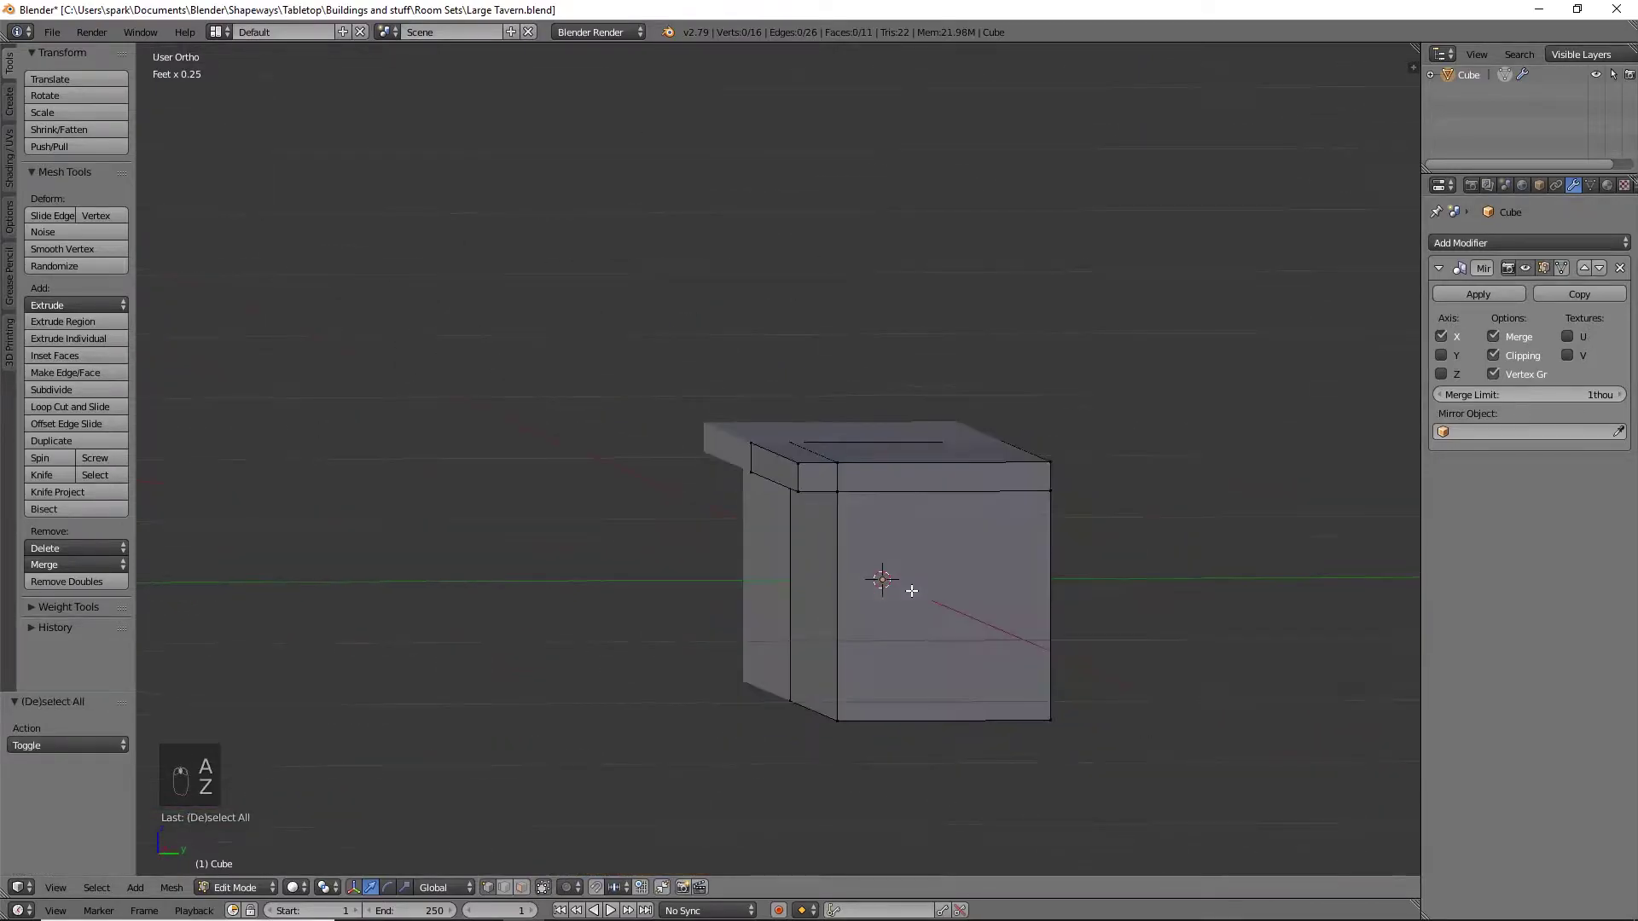
click(1483, 246)
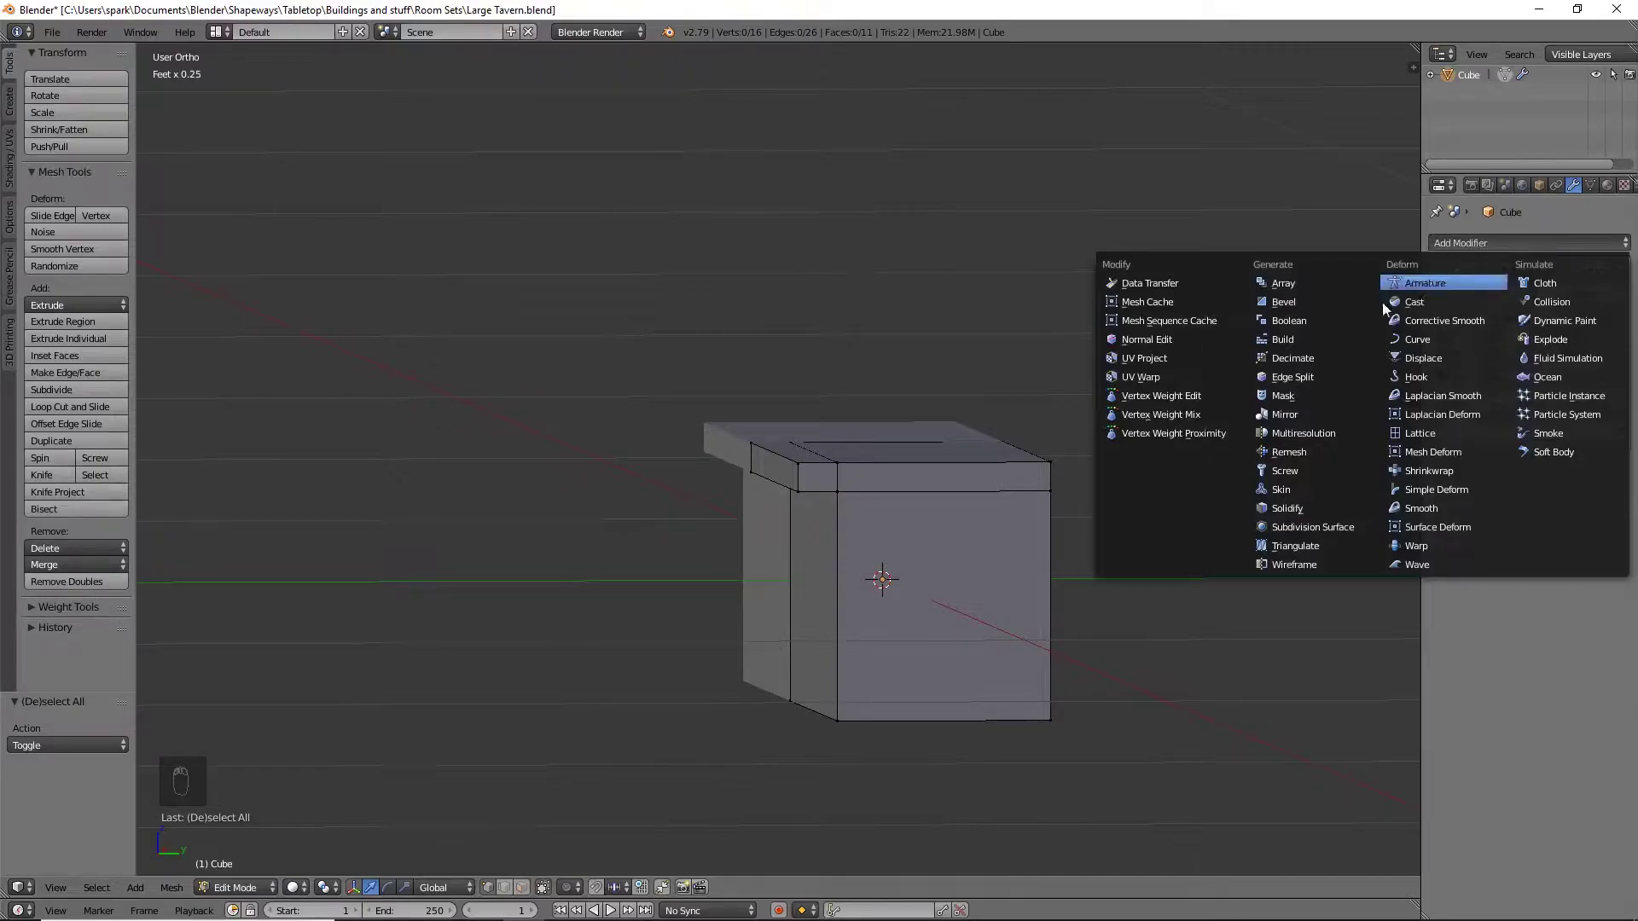
click(1353, 526)
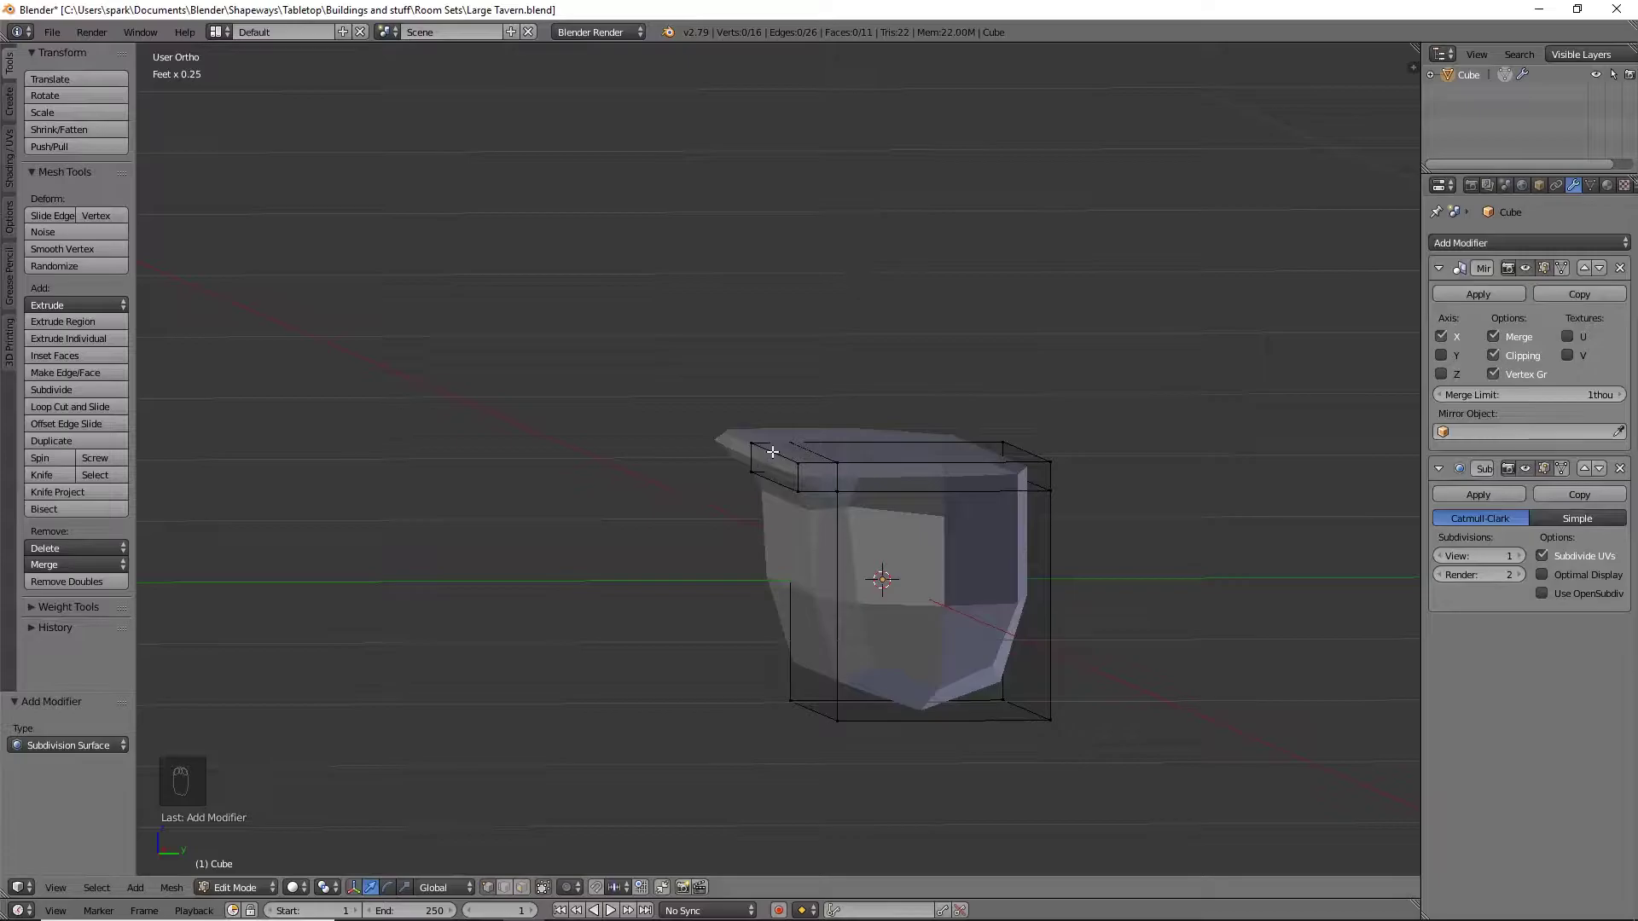
middle_drag(631, 610, 698, 626)
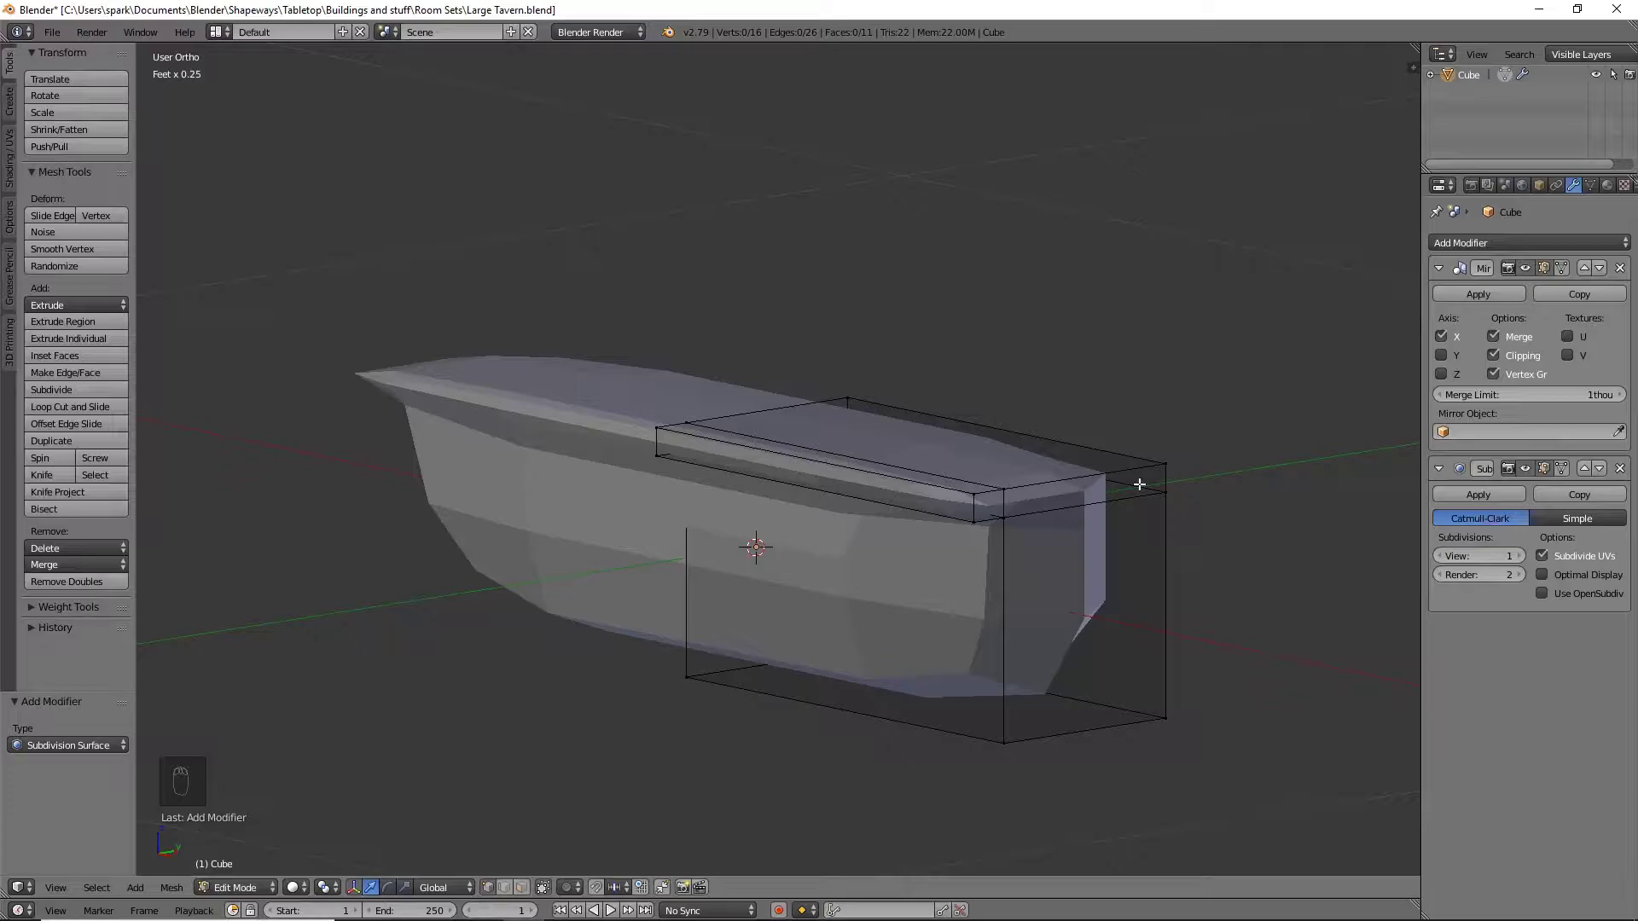
Crease the slab's top edge on the positive Y side and its top edge across the positive X end, both by 1
middle_drag(1160, 501, 1085, 482)
alt+right_click(1086, 483)
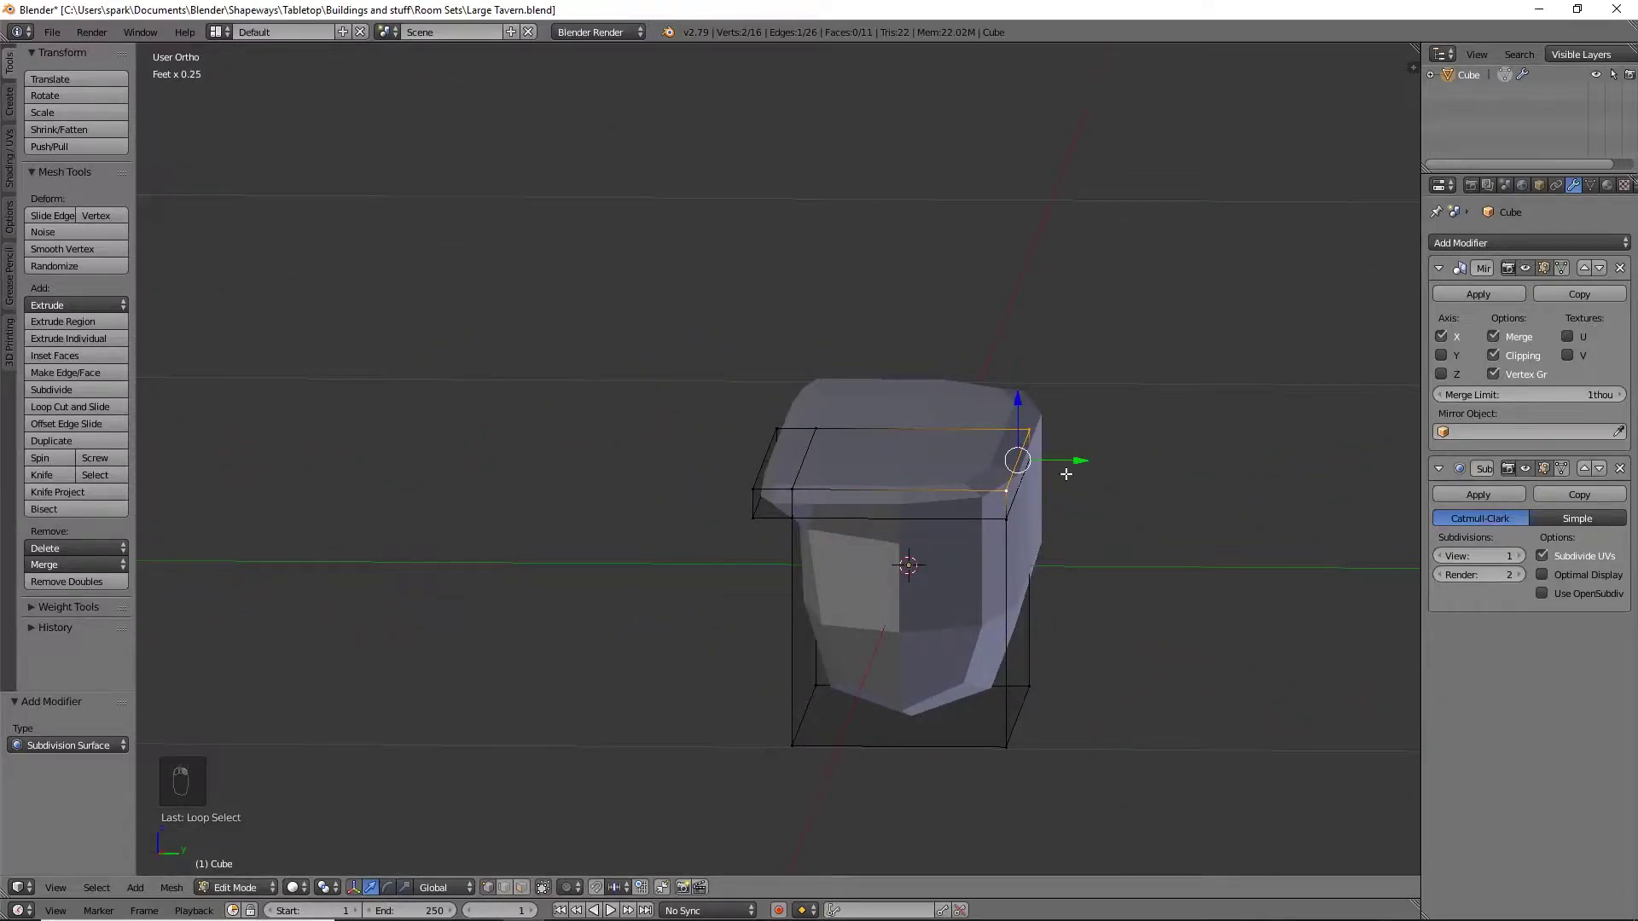
key(shift+e)
click(885, 547)
alt+right_click(952, 495)
key(shift+e)
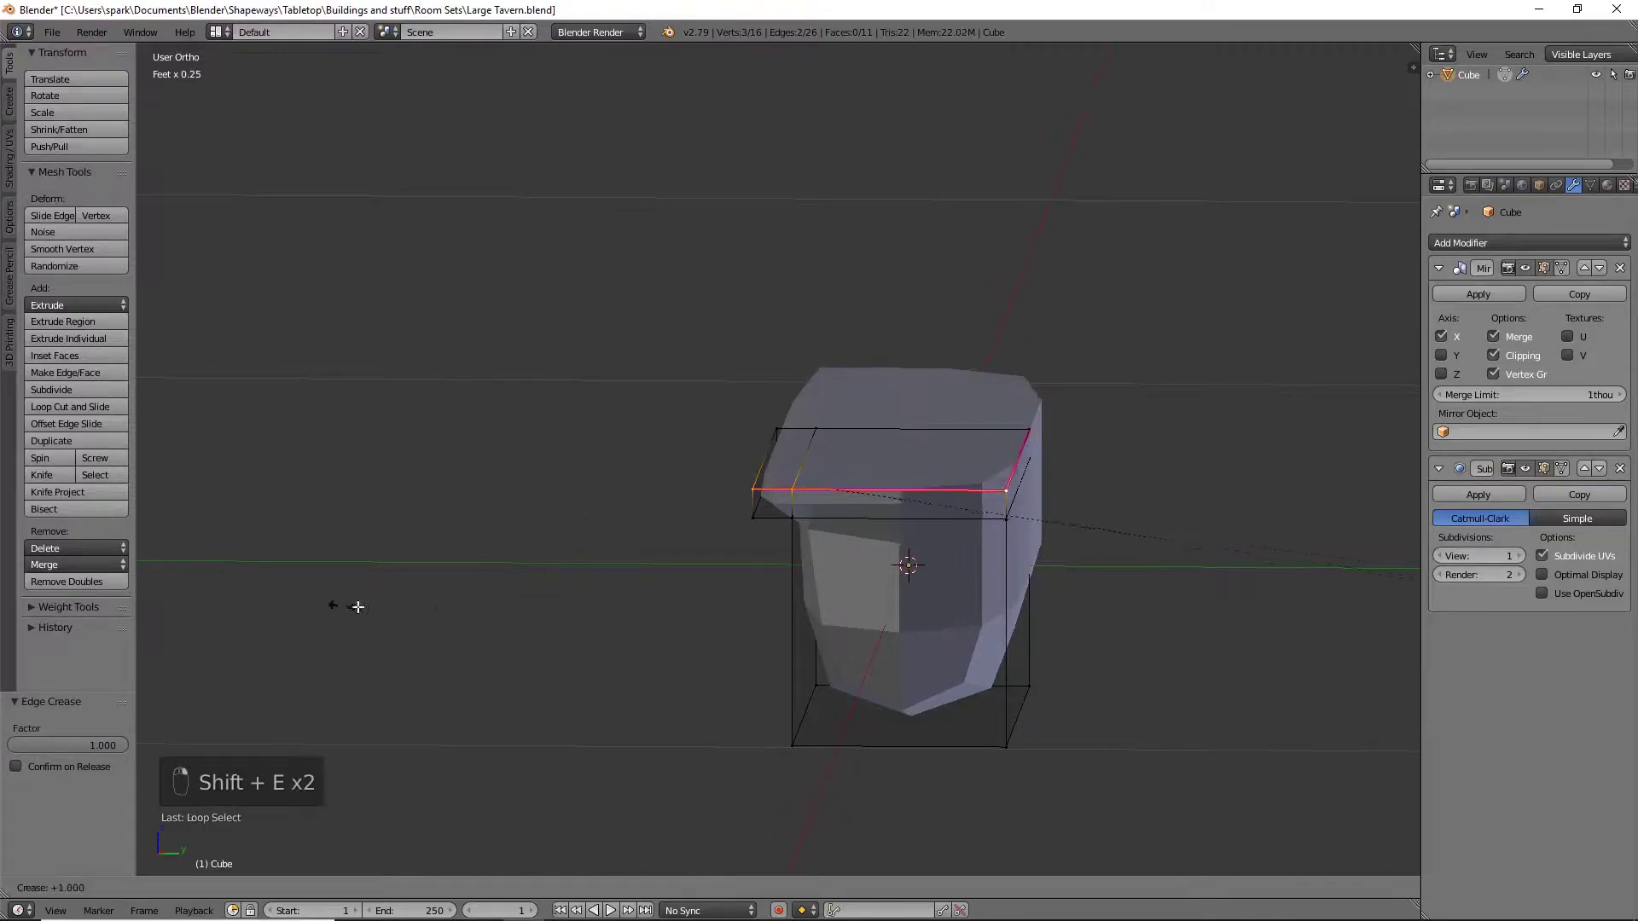
click(927, 616)
On the positive X end, crease the vertical edge on the positive Y side and the bottom edge by 1
alt+right_click(1009, 643)
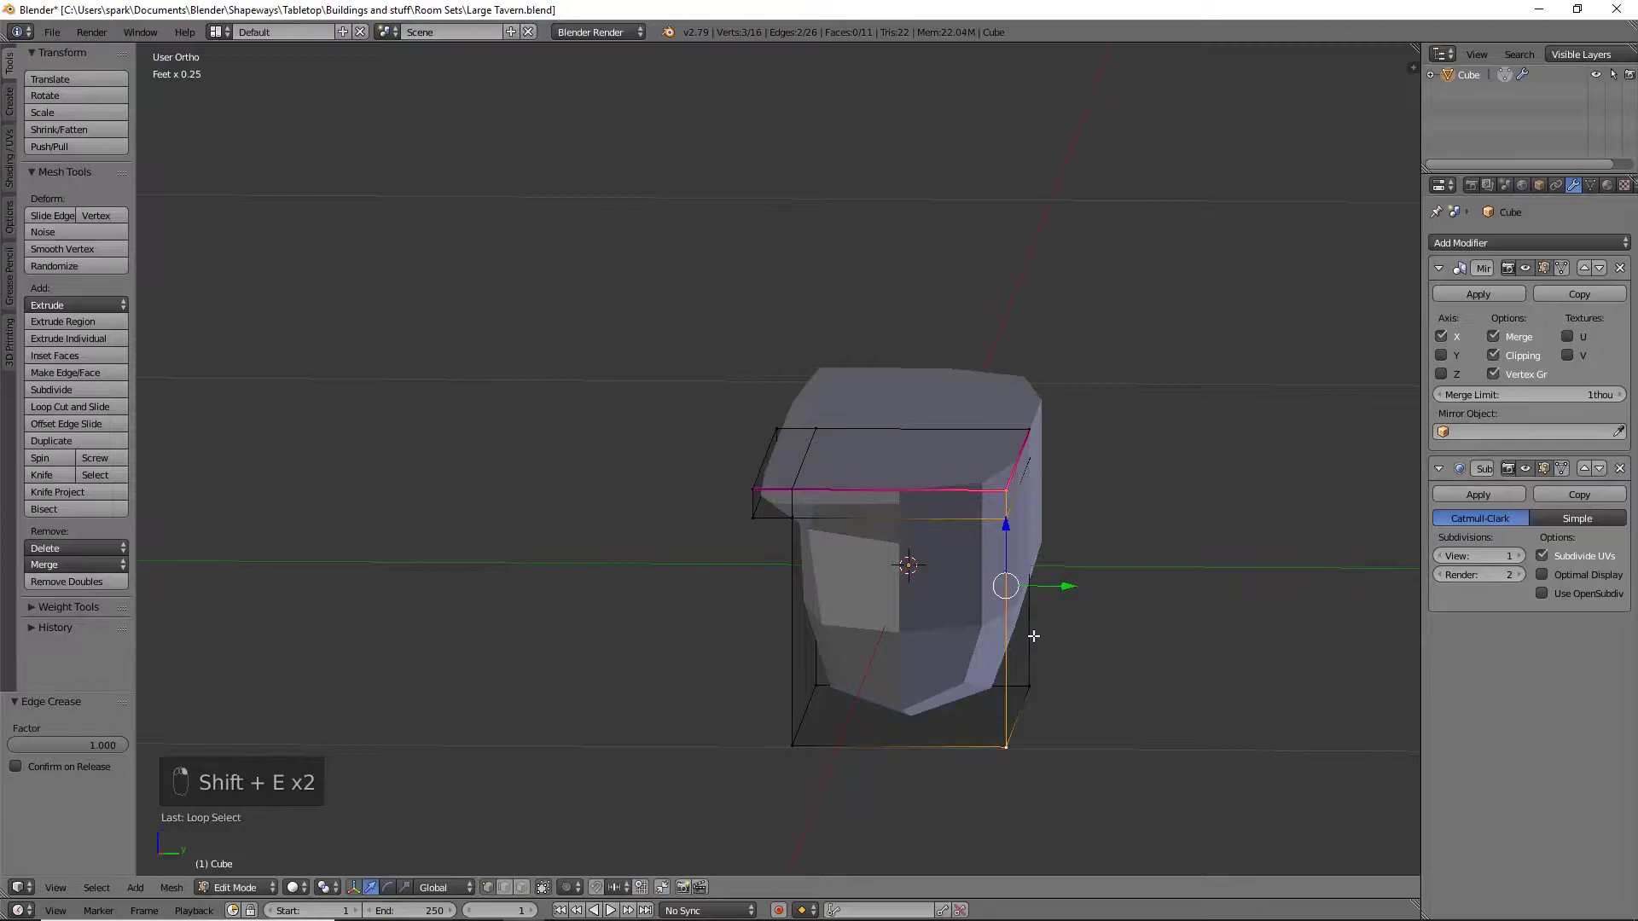
key(shift+e)
click(797, 779)
alt+right_click(1024, 749)
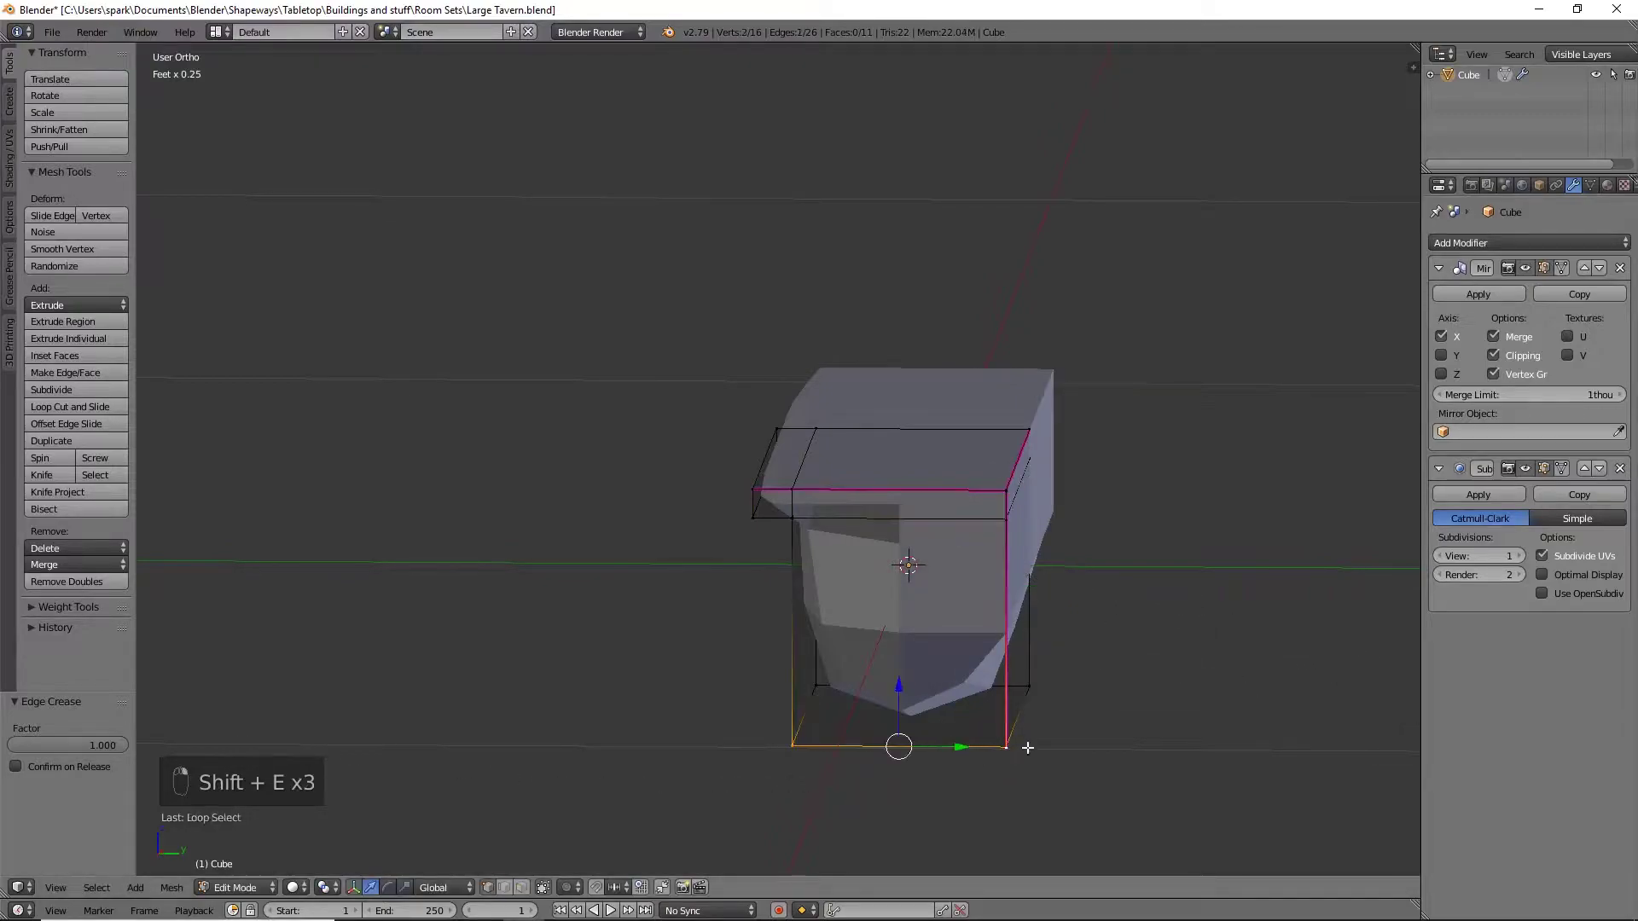
key(shift+e)
click(1077, 835)
Crease the long bottom edge under the overhang side and the adjoining vertical corner edge at the end by 1
middle_drag(1078, 834, 808, 714)
alt+right_click(815, 714)
key(shift+e)
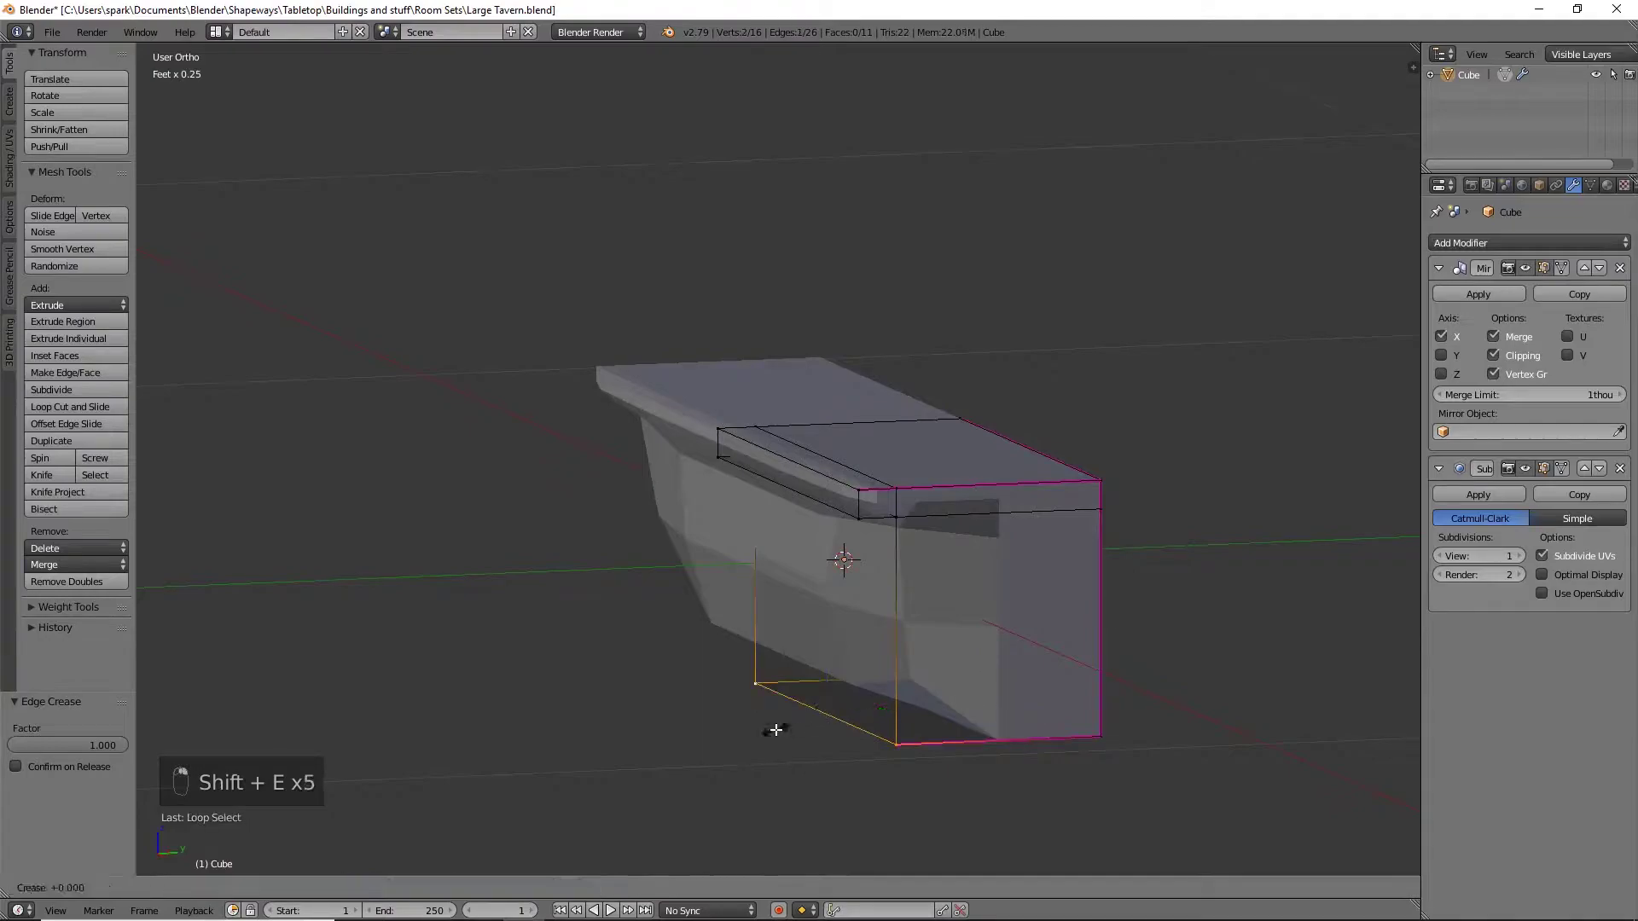
click(747, 811)
right_click(873, 650)
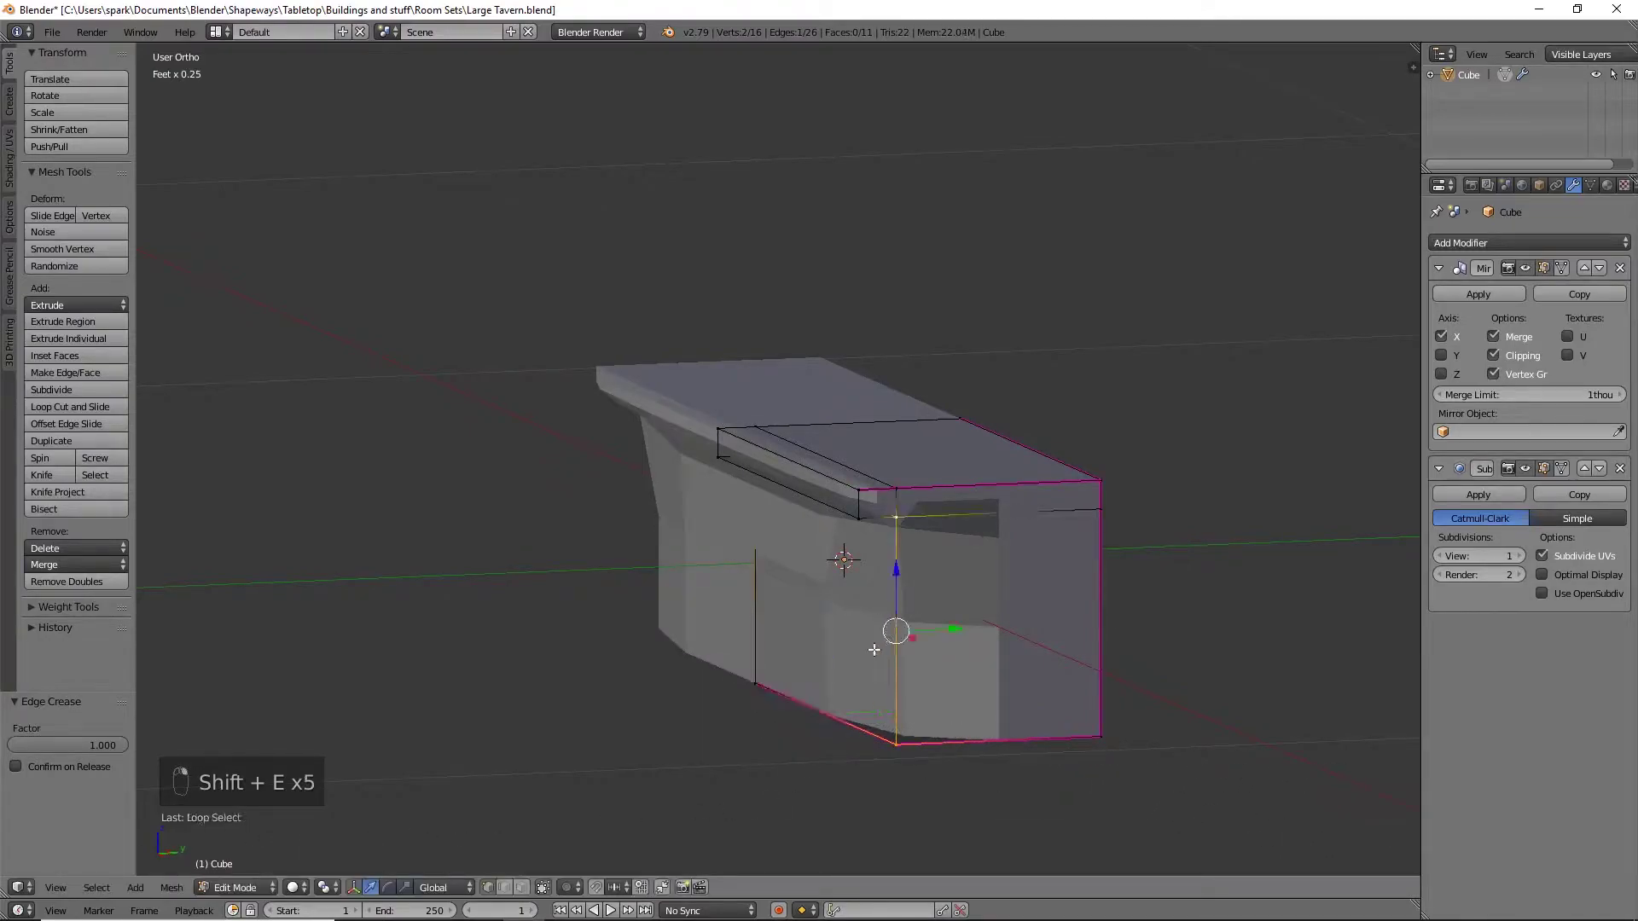
key(shift+e)
click(629, 771)
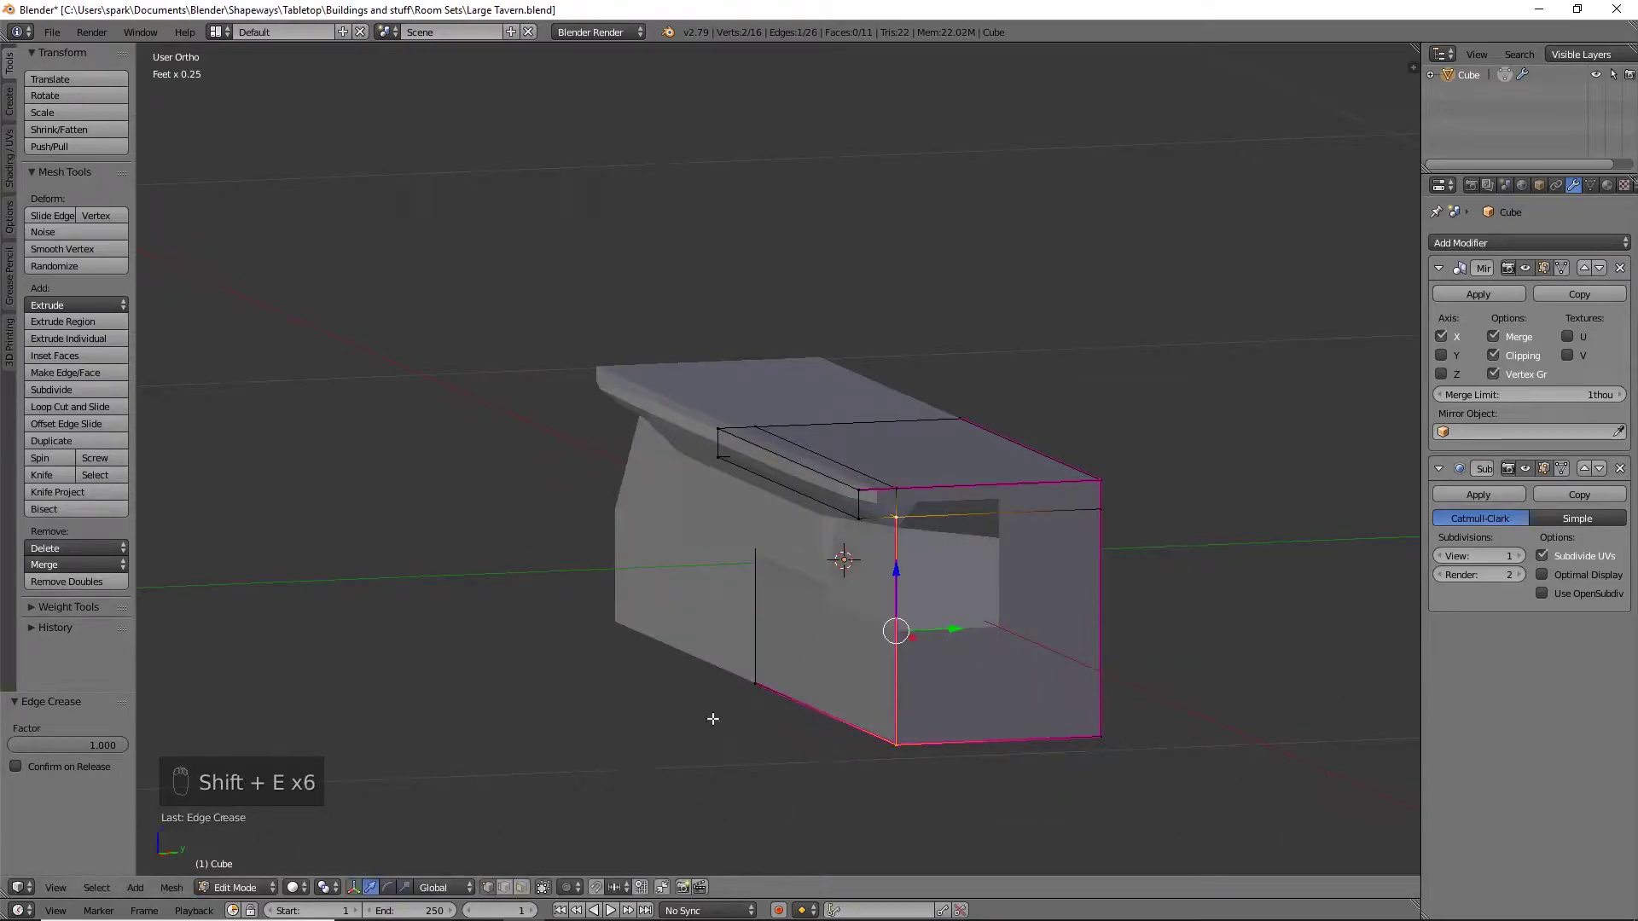
Crease the body's long top edge beneath the overhang and the edge across the positive X end where slab meets body by 1
middle_drag(712, 720, 1041, 478)
right_click(938, 429)
key(shift+e)
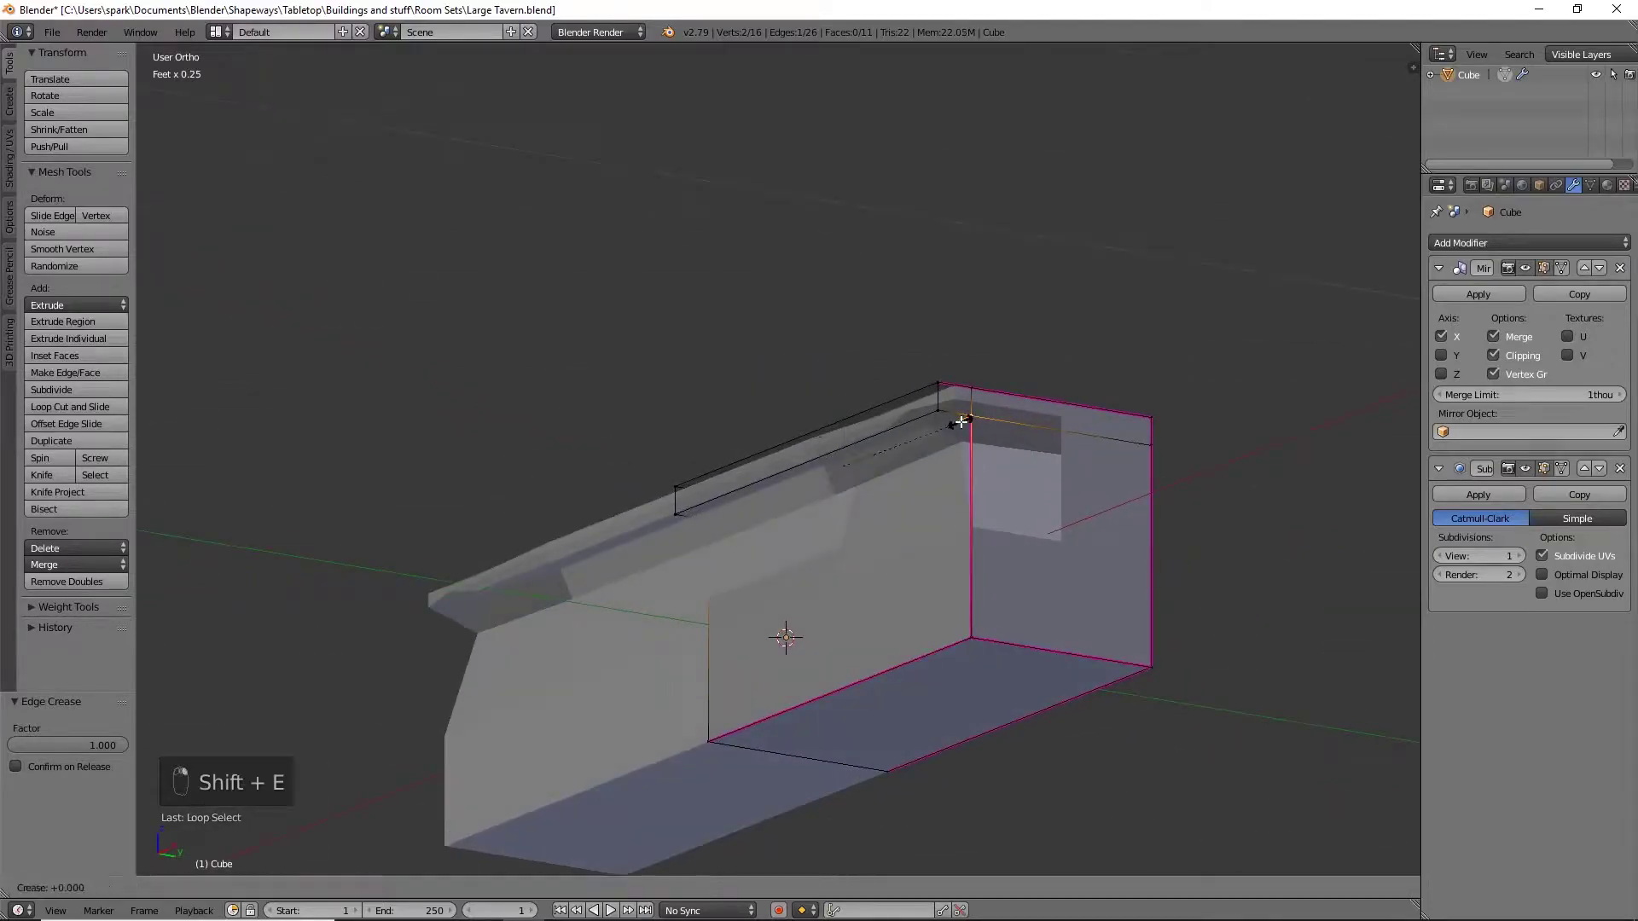
click(572, 597)
alt+right_click(1056, 431)
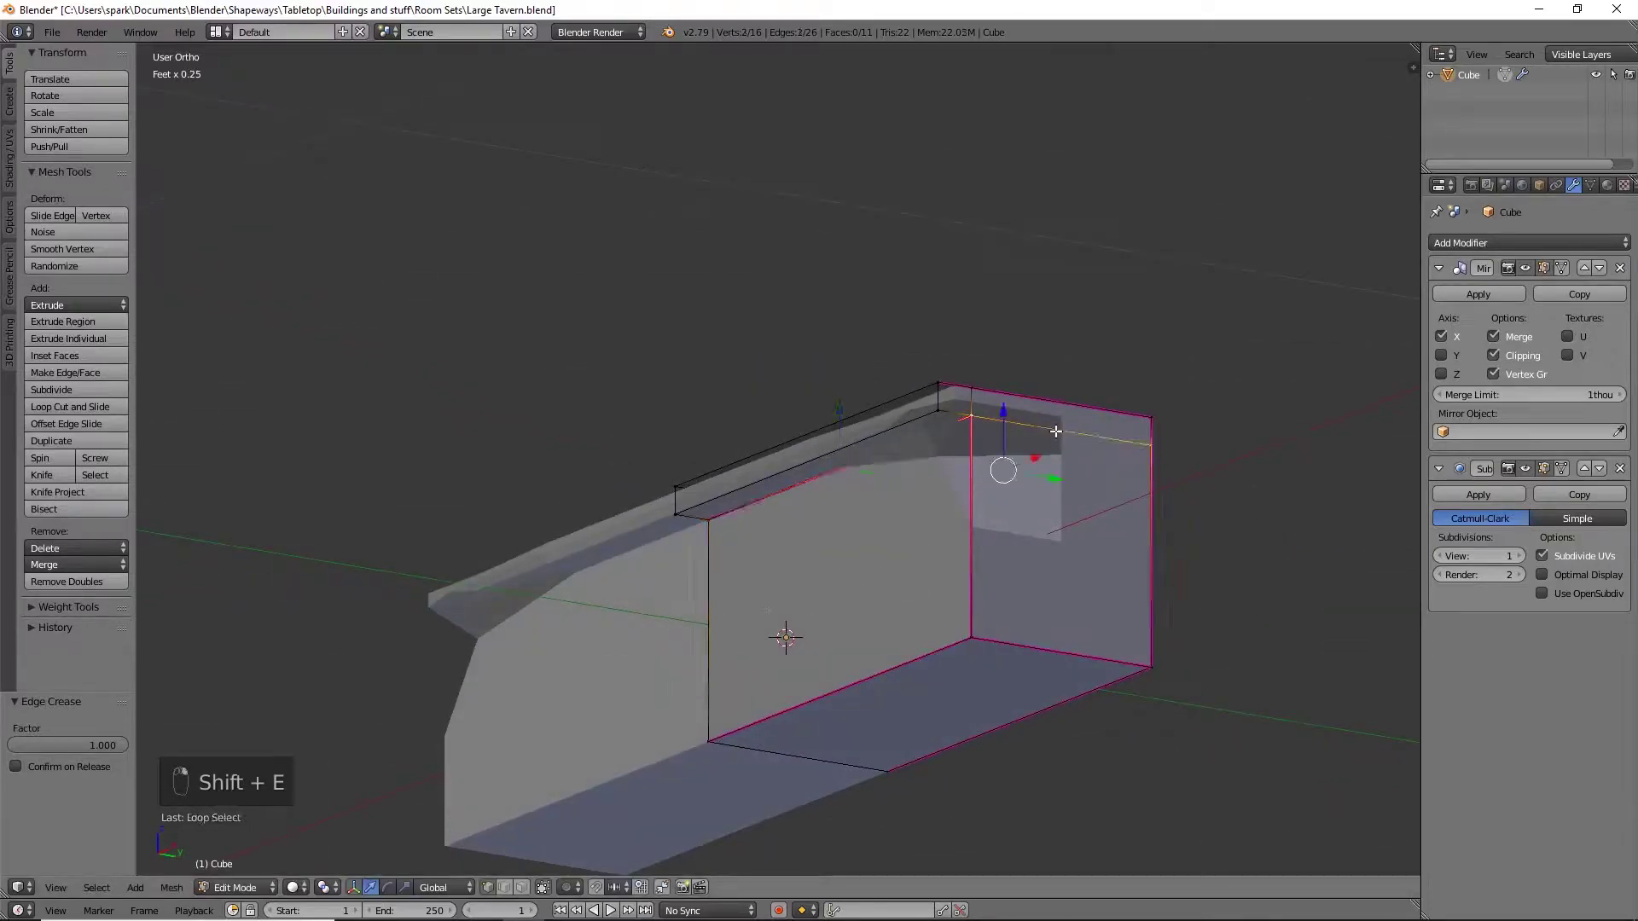
key(shift+e)
click(541, 574)
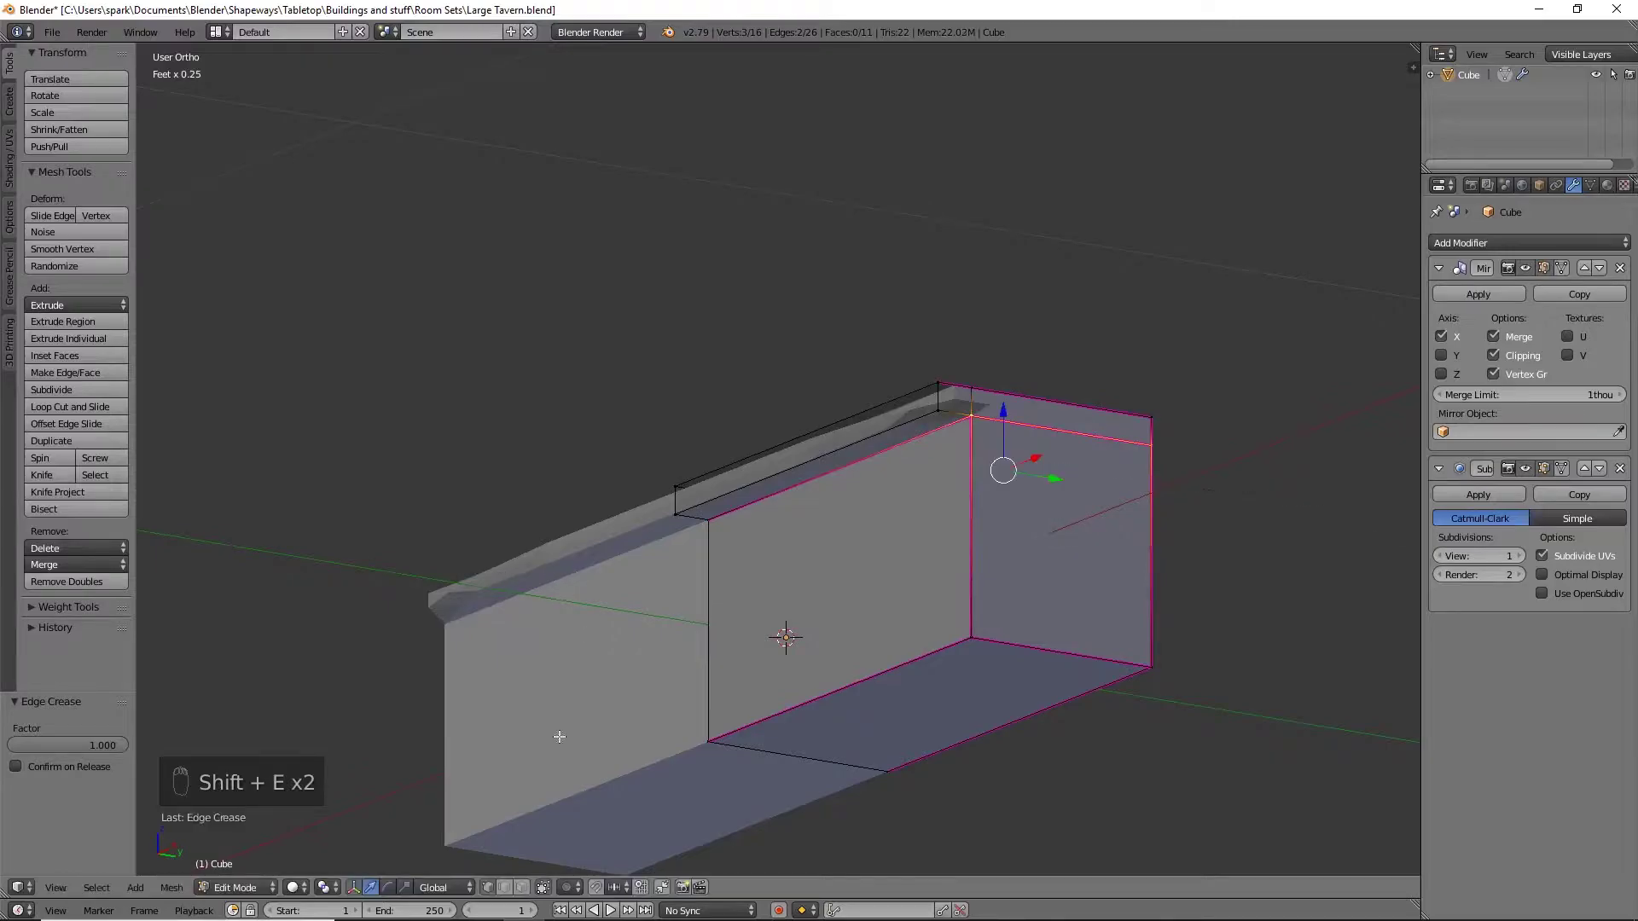
Crease the slab's short vertical edge directly above the body's corner on the overhang side by 1
scroll(1161, 504, up, 3)
shift+middle_drag(1161, 505, 1078, 611)
alt+right_click(1028, 471)
key(shift+e)
click(311, 659)
Crease the overhang's long outer bottom edge and the short bottom and outer vertical edges at its positive X end by 1
middle_drag(761, 784, 739, 832)
scroll(739, 713, down, 1)
alt+right_click(777, 596)
key(shift+e)
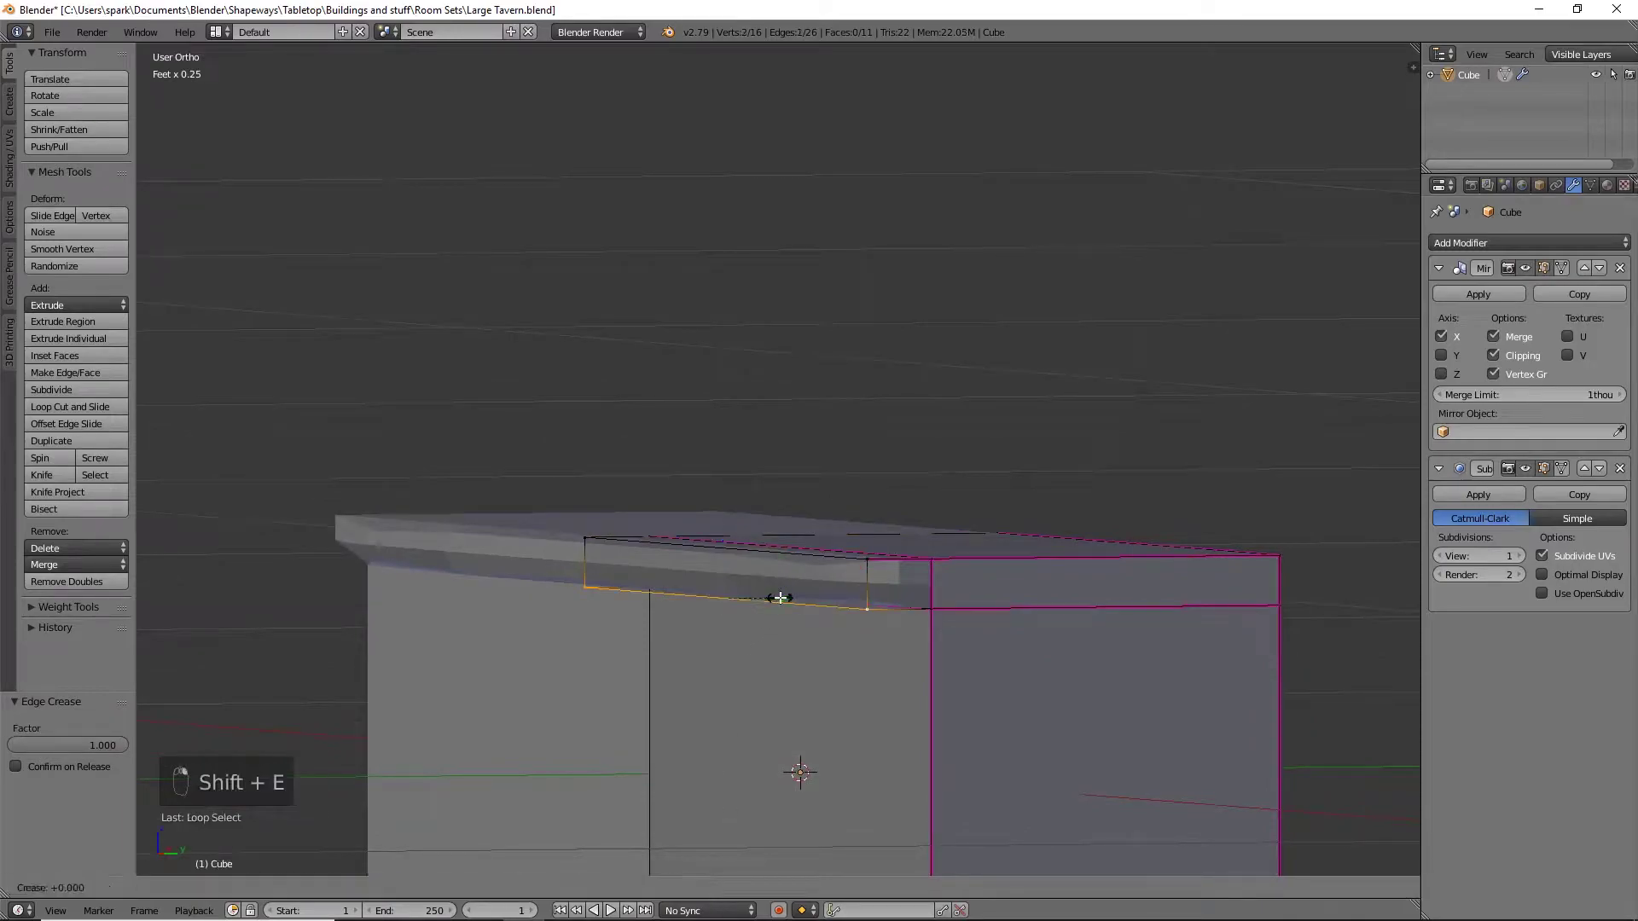
click(991, 713)
alt+right_click(889, 602)
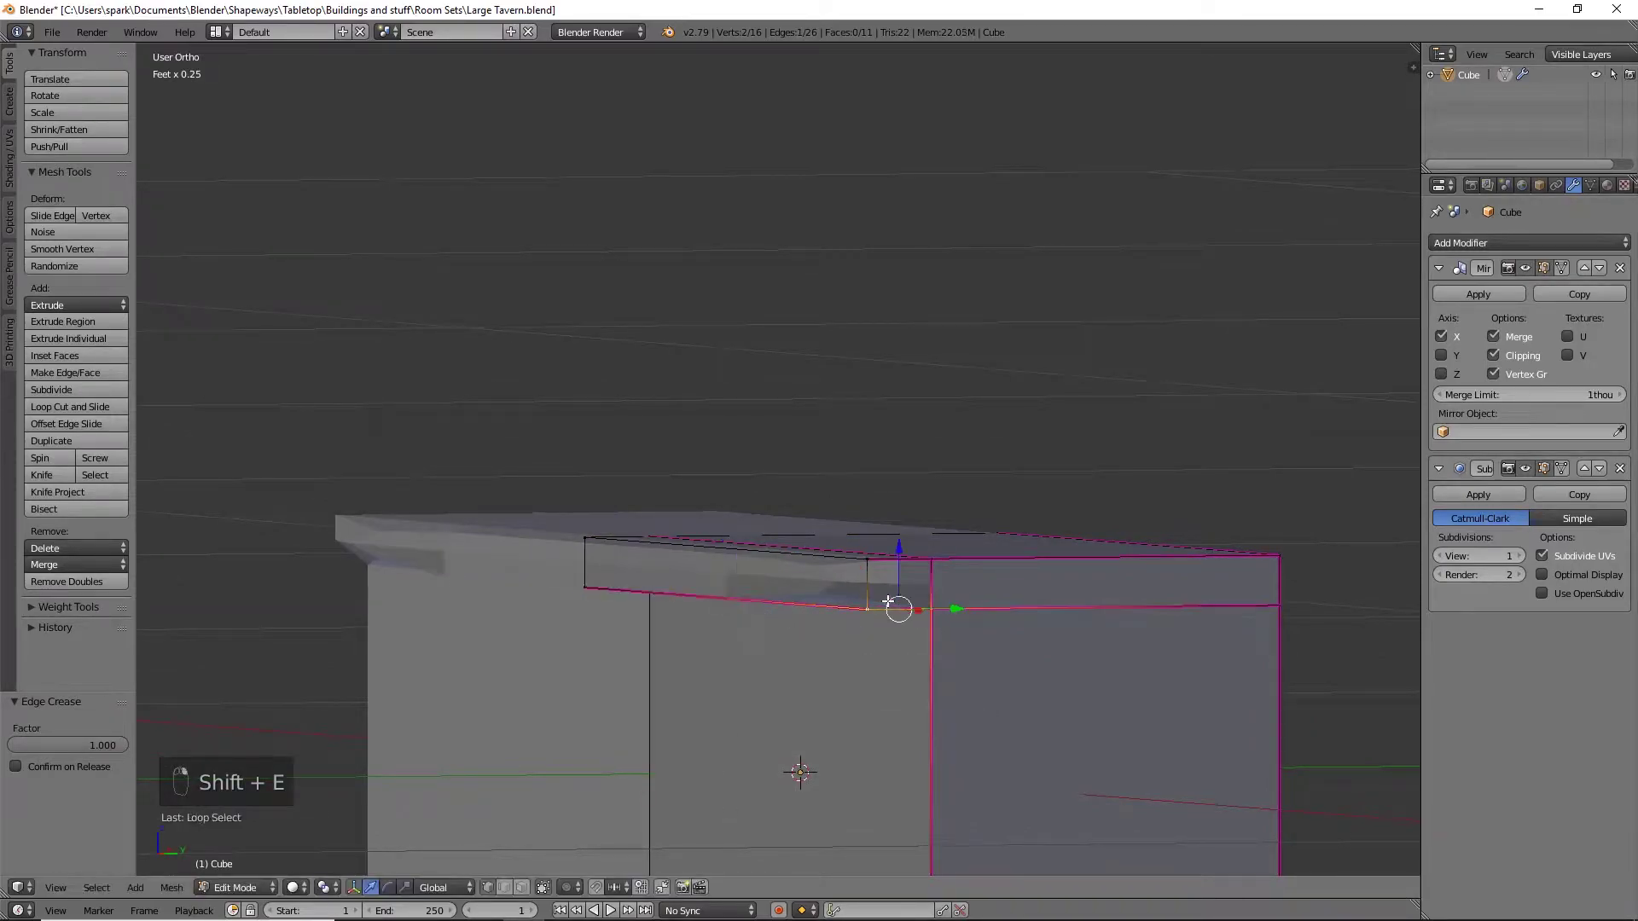
key(shift+e)
click(1086, 703)
alt+right_click(870, 580)
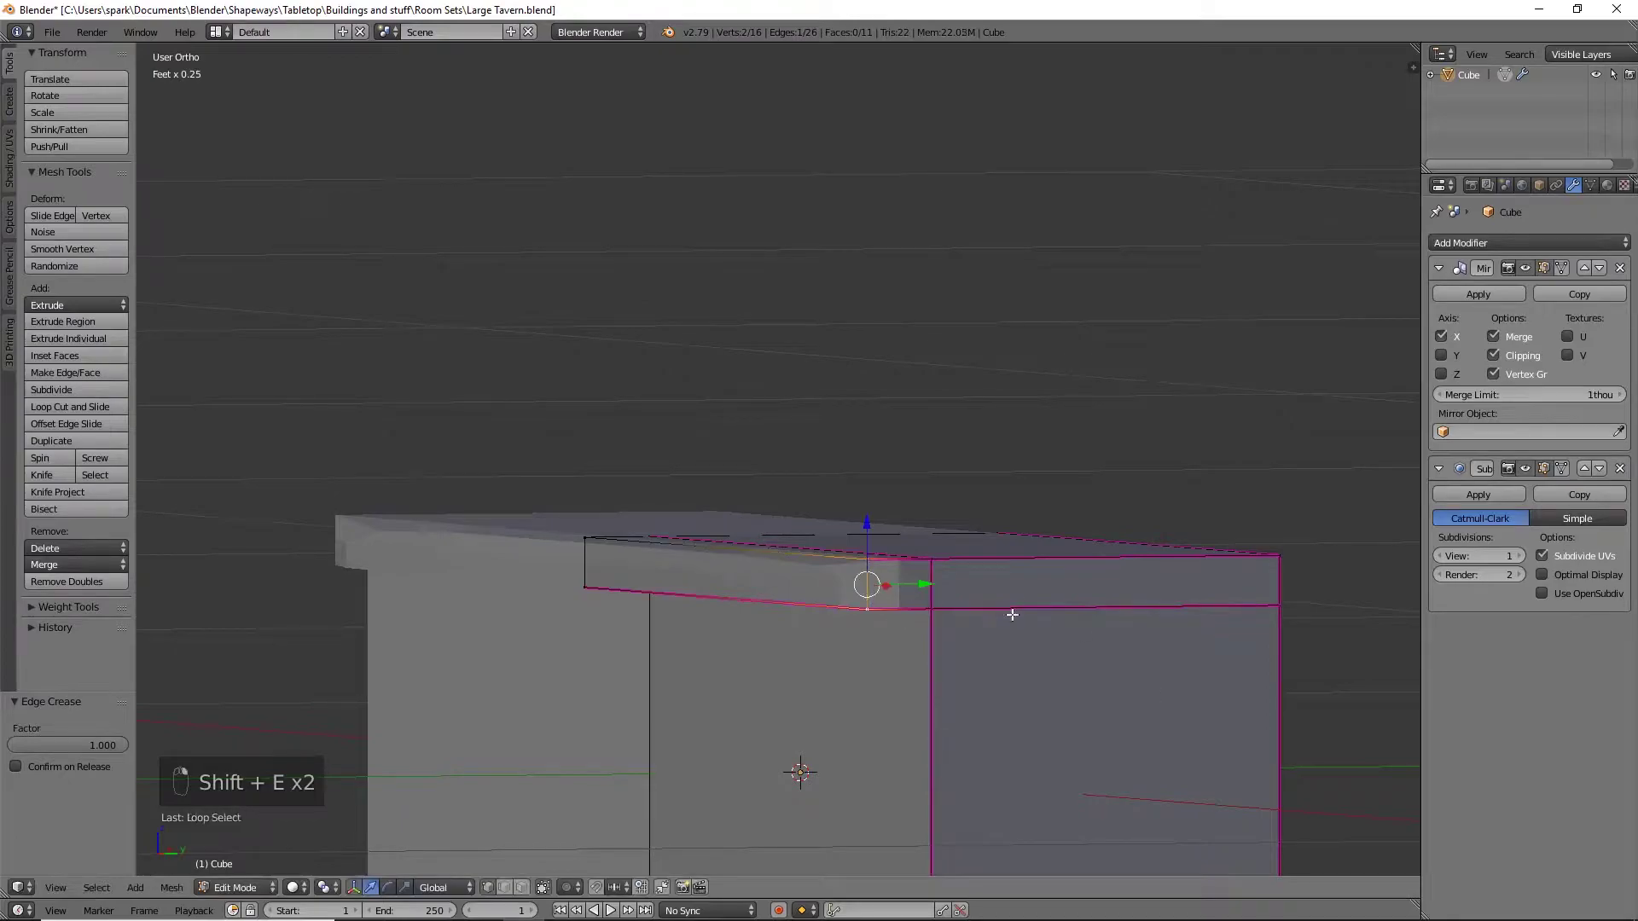
key(shift+e)
click(1229, 687)
Set the Subdivision Surface modifier's viewport subdivisions to 3
middle_drag(1079, 657, 1036, 657)
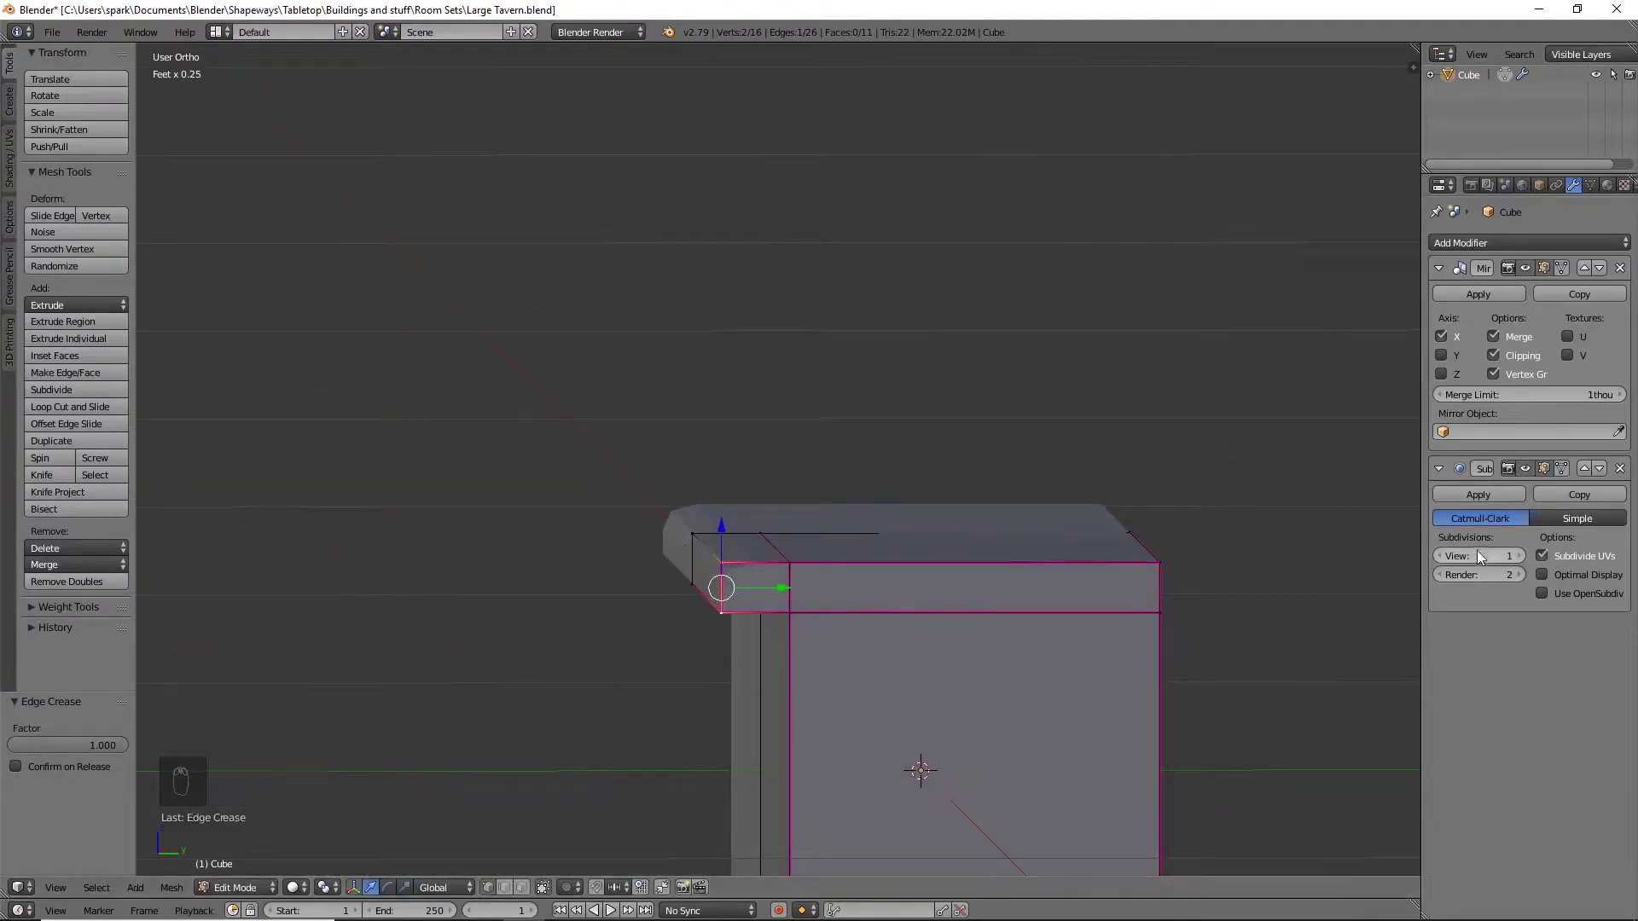
click(1519, 556)
click(1520, 556)
Examine the smoothed piece from the end, the back and underneath to check the rounded overhang and creased edges
middle_drag(878, 643, 995, 578)
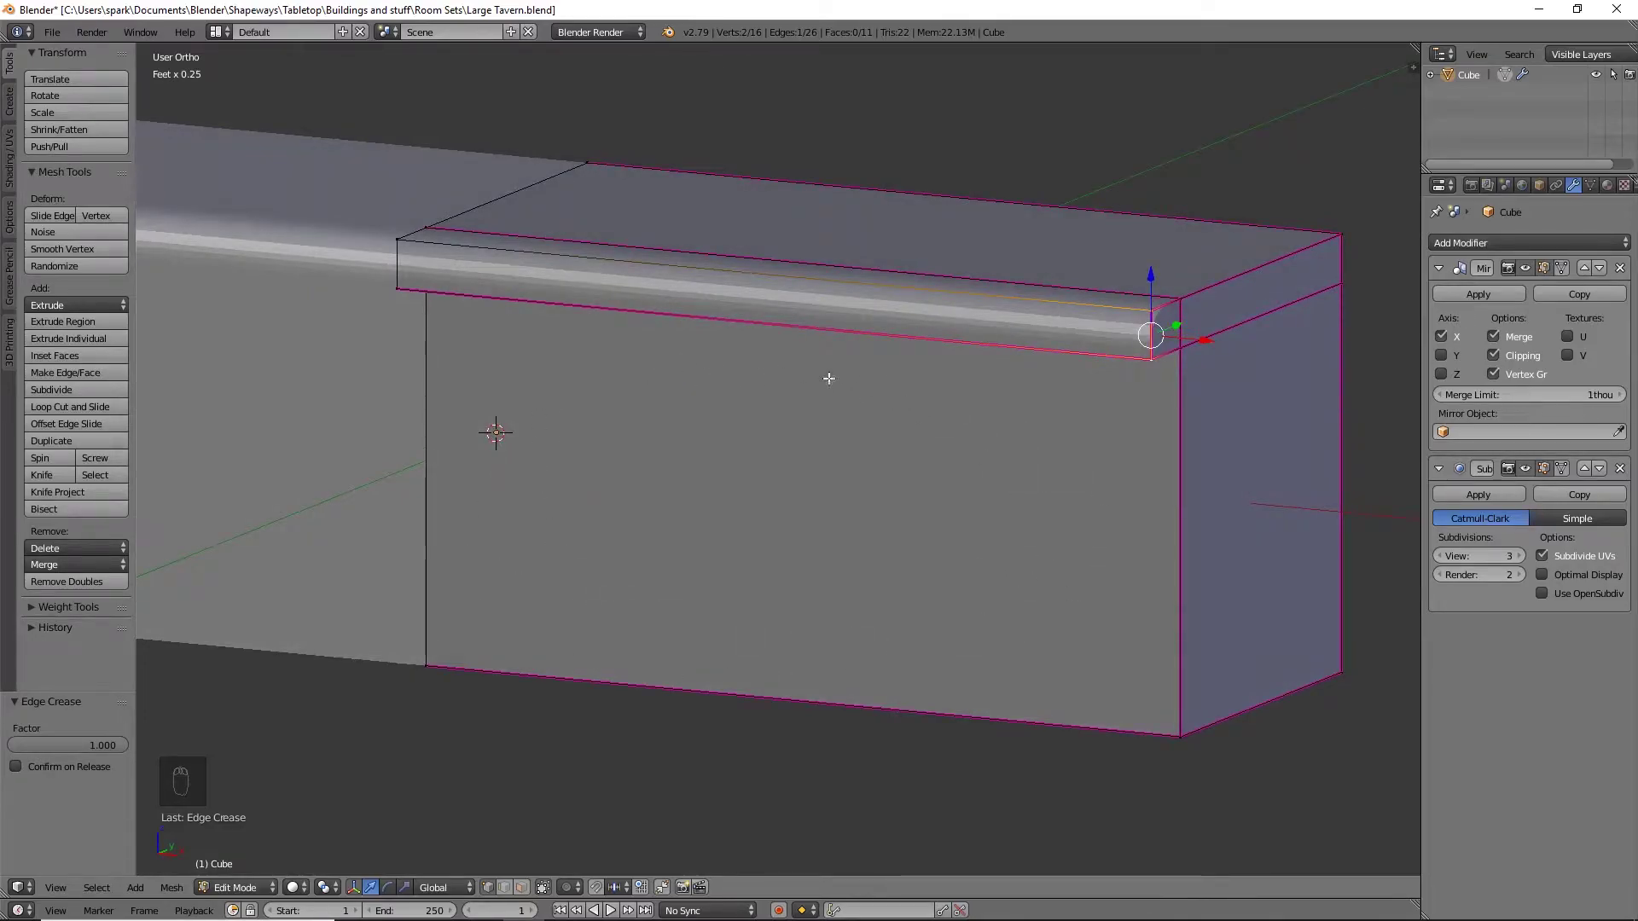
scroll(636, 592, down, 5)
middle_drag(651, 578, 675, 416)
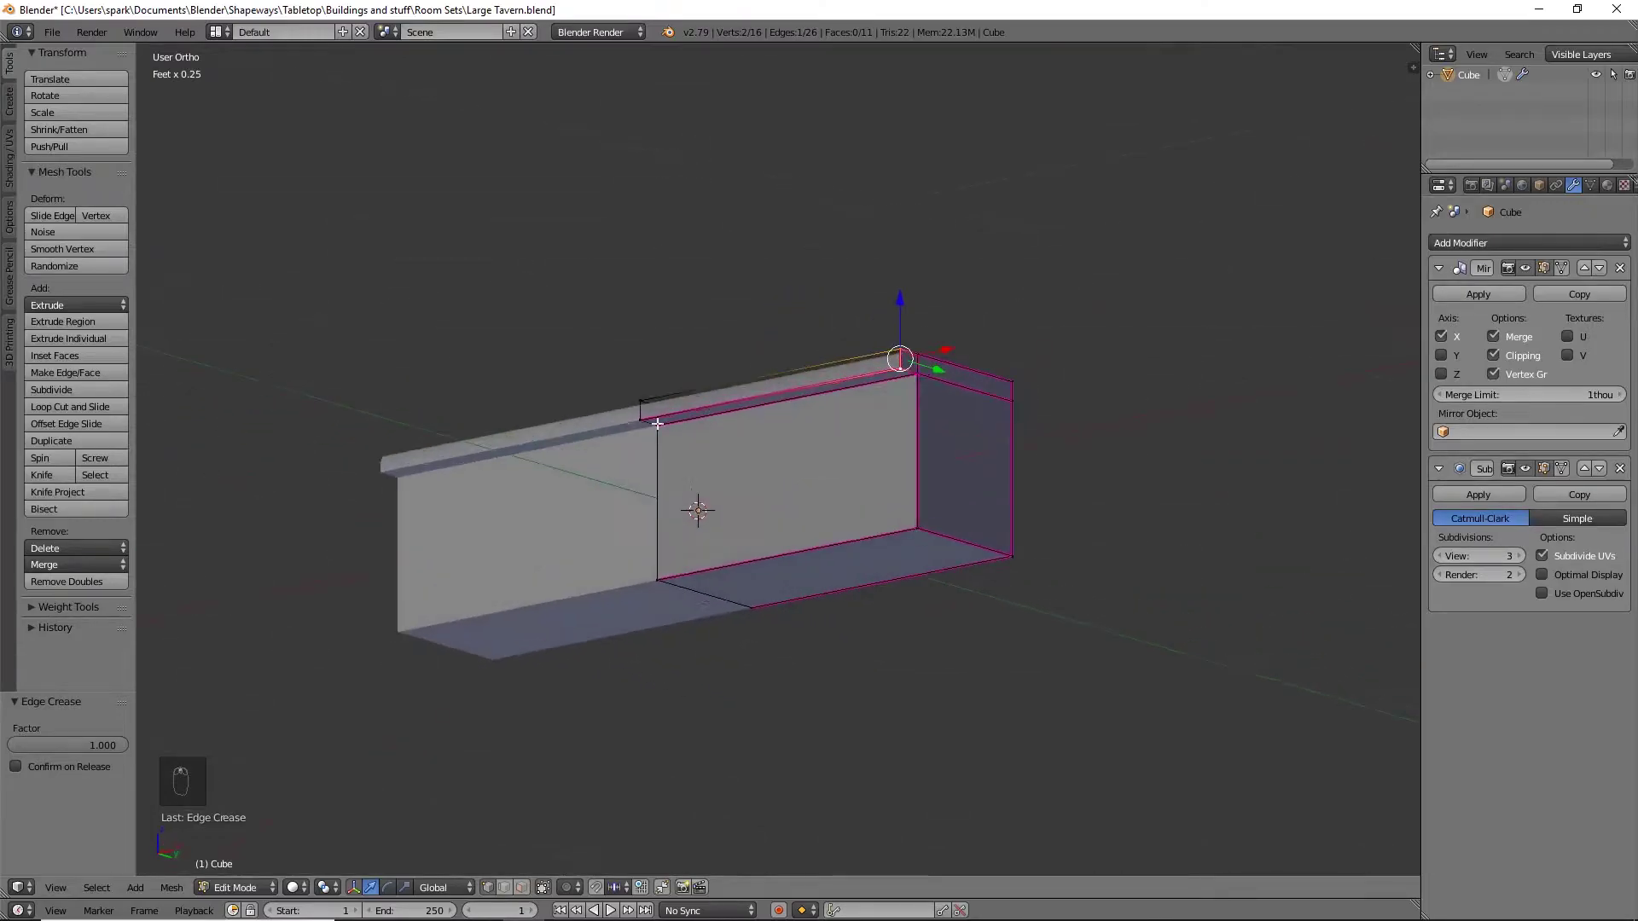
middle_drag(762, 474, 897, 574)
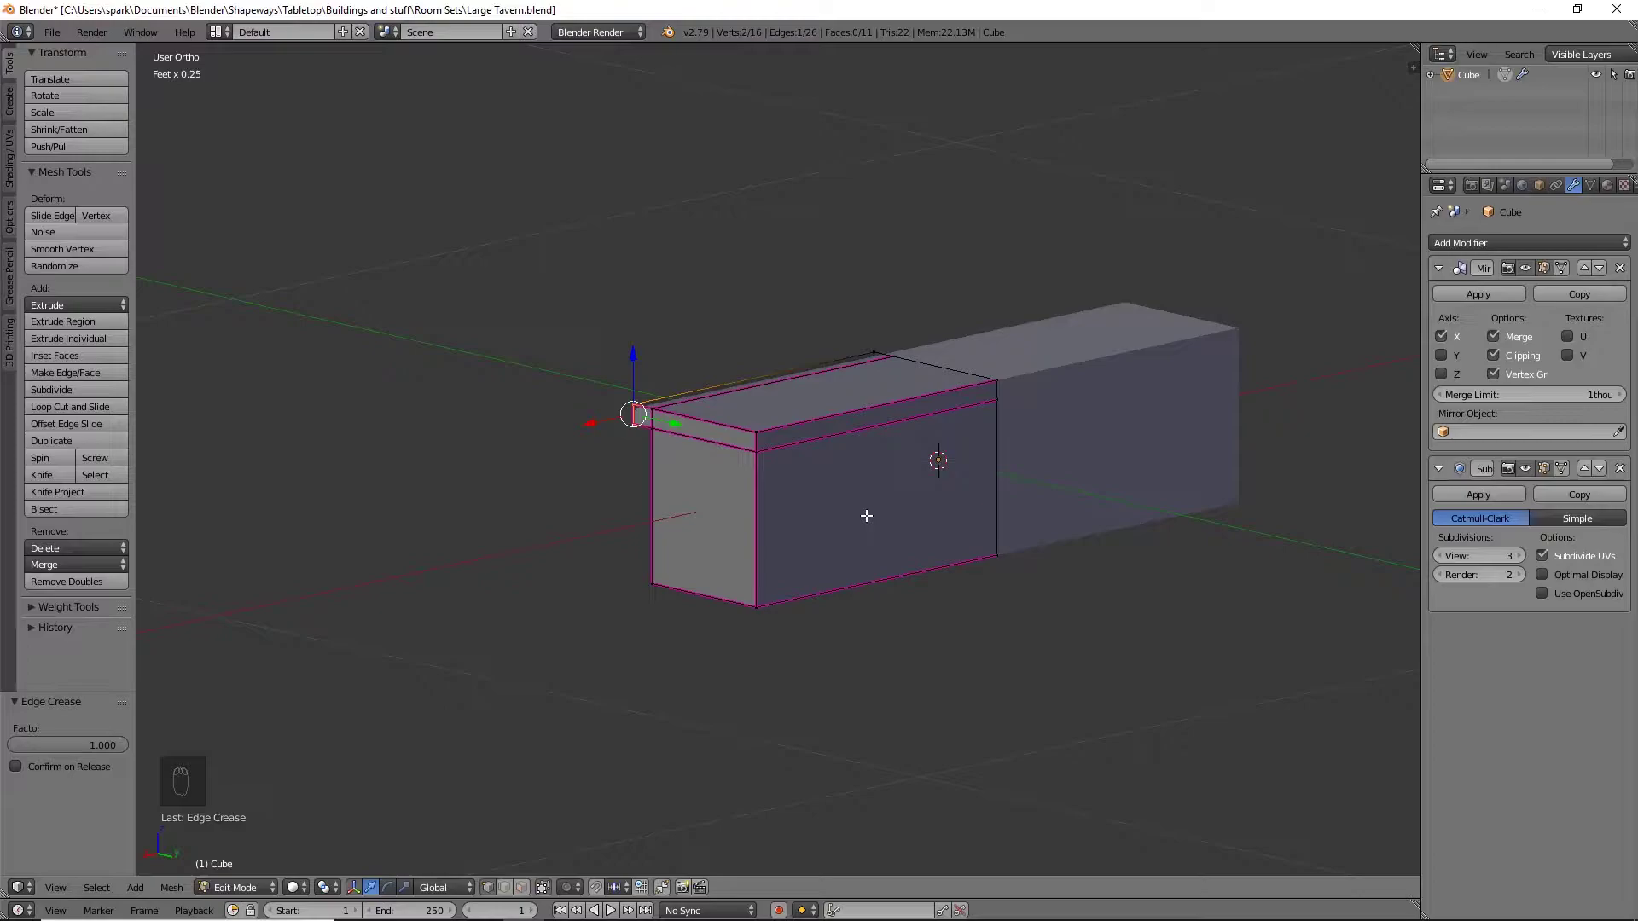
middle_drag(867, 516, 690, 393)
scroll(974, 551, up, 4)
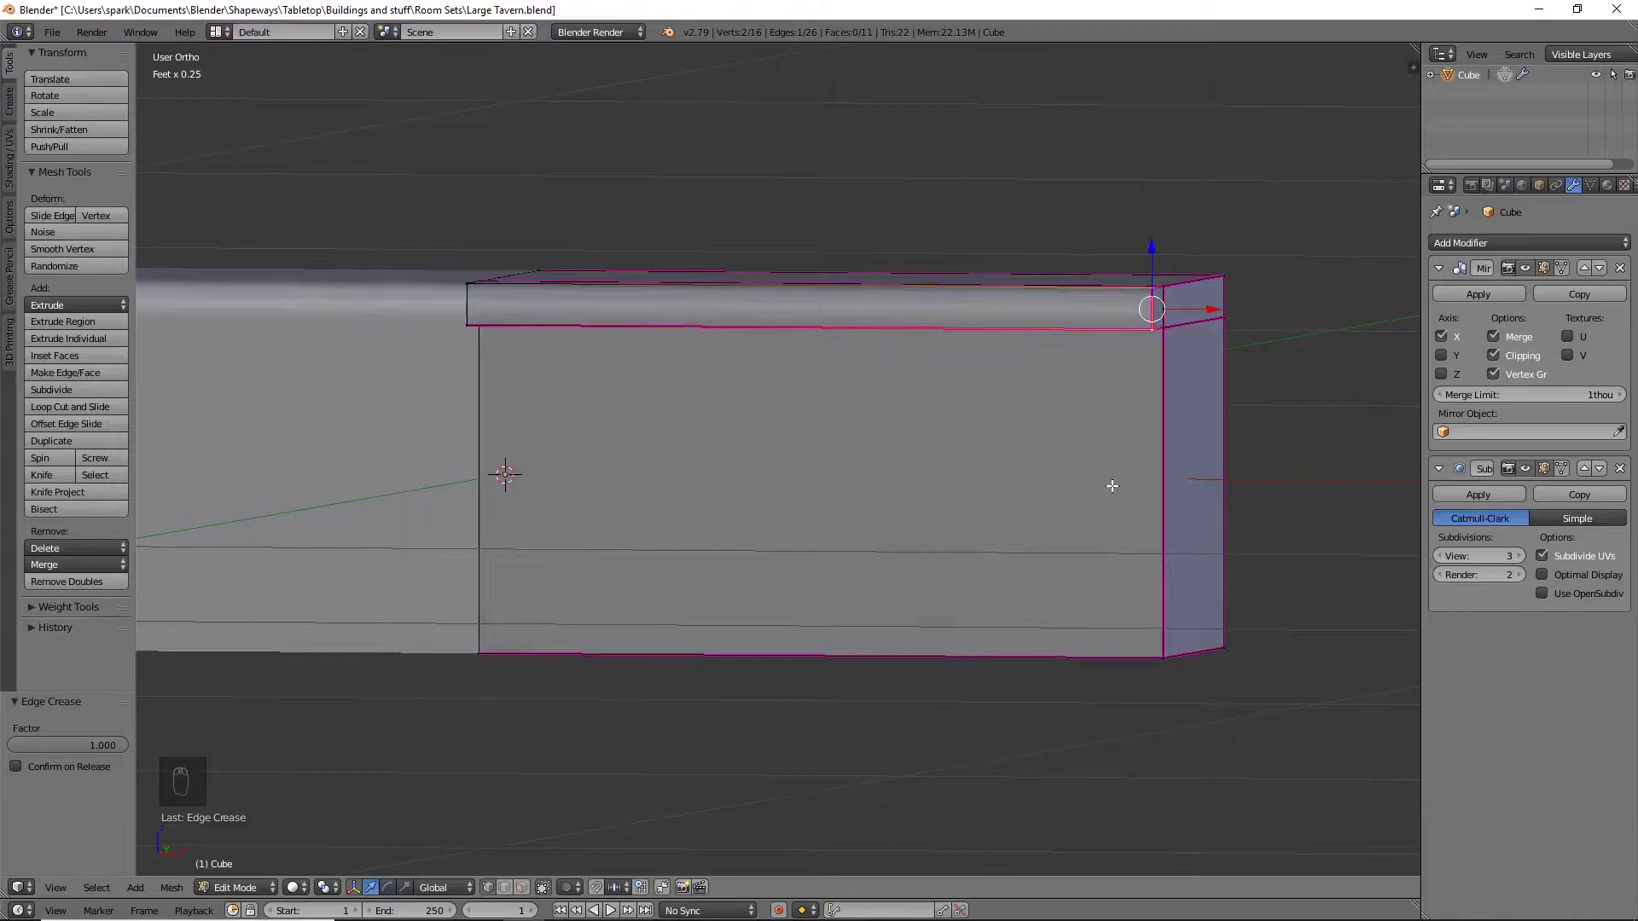
middle_drag(1112, 486, 1126, 461)
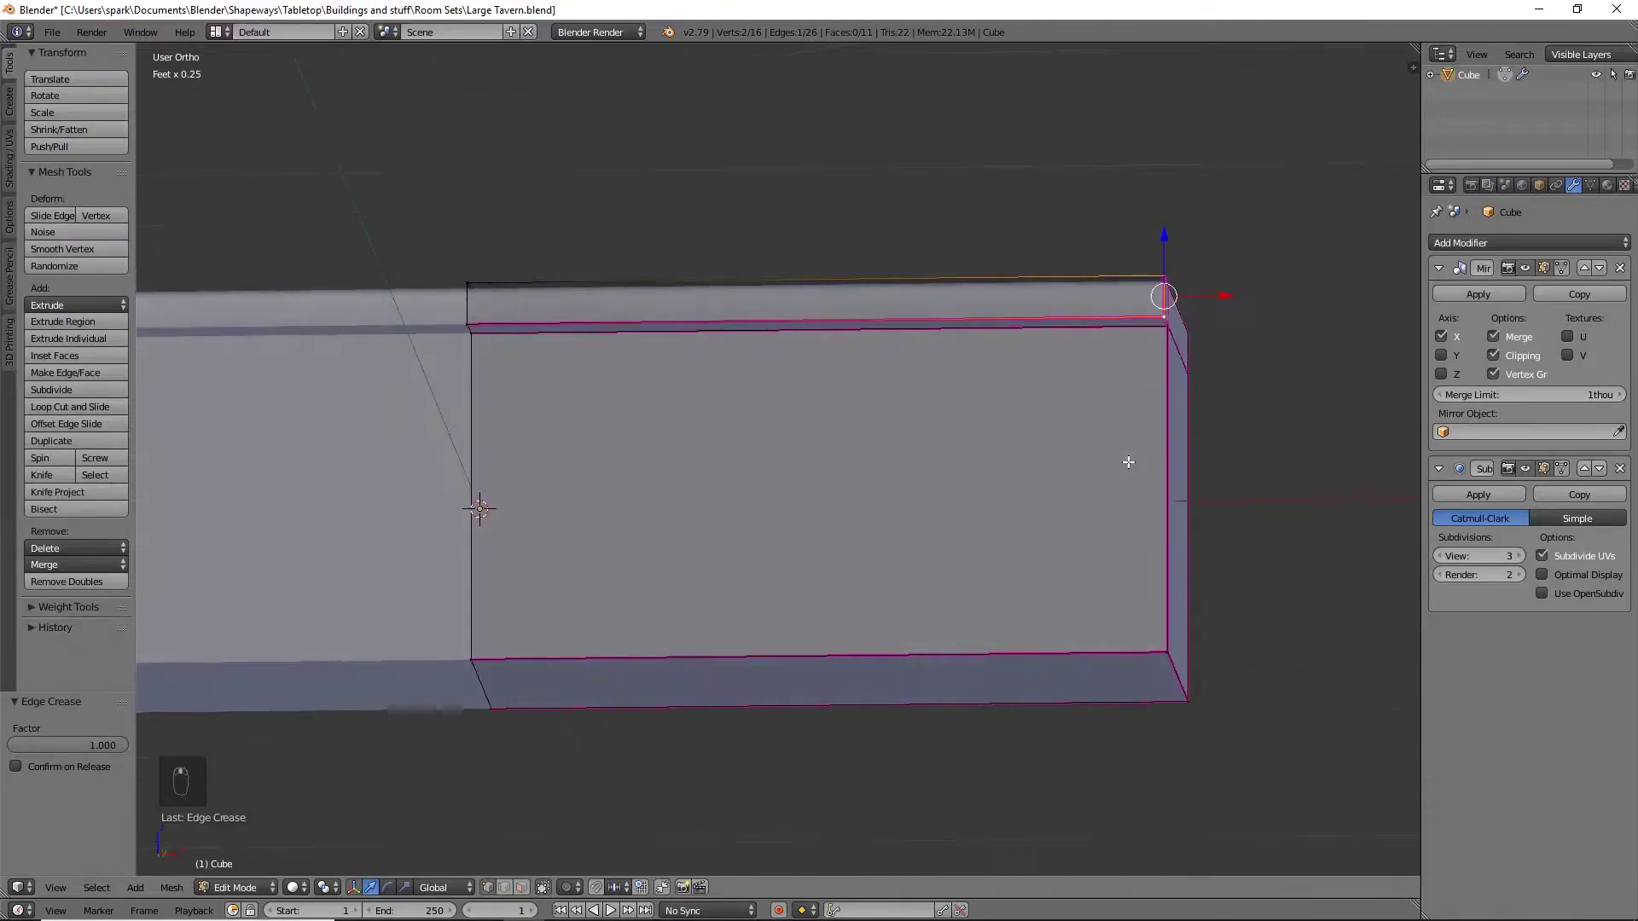
Turn off Mirror clipping, extrude the body's face under the overhang in place and scale it to about 0.727
right_click(1121, 355)
shift+right_click(472, 345)
shift+right_click(472, 655)
shift+right_click(1183, 656)
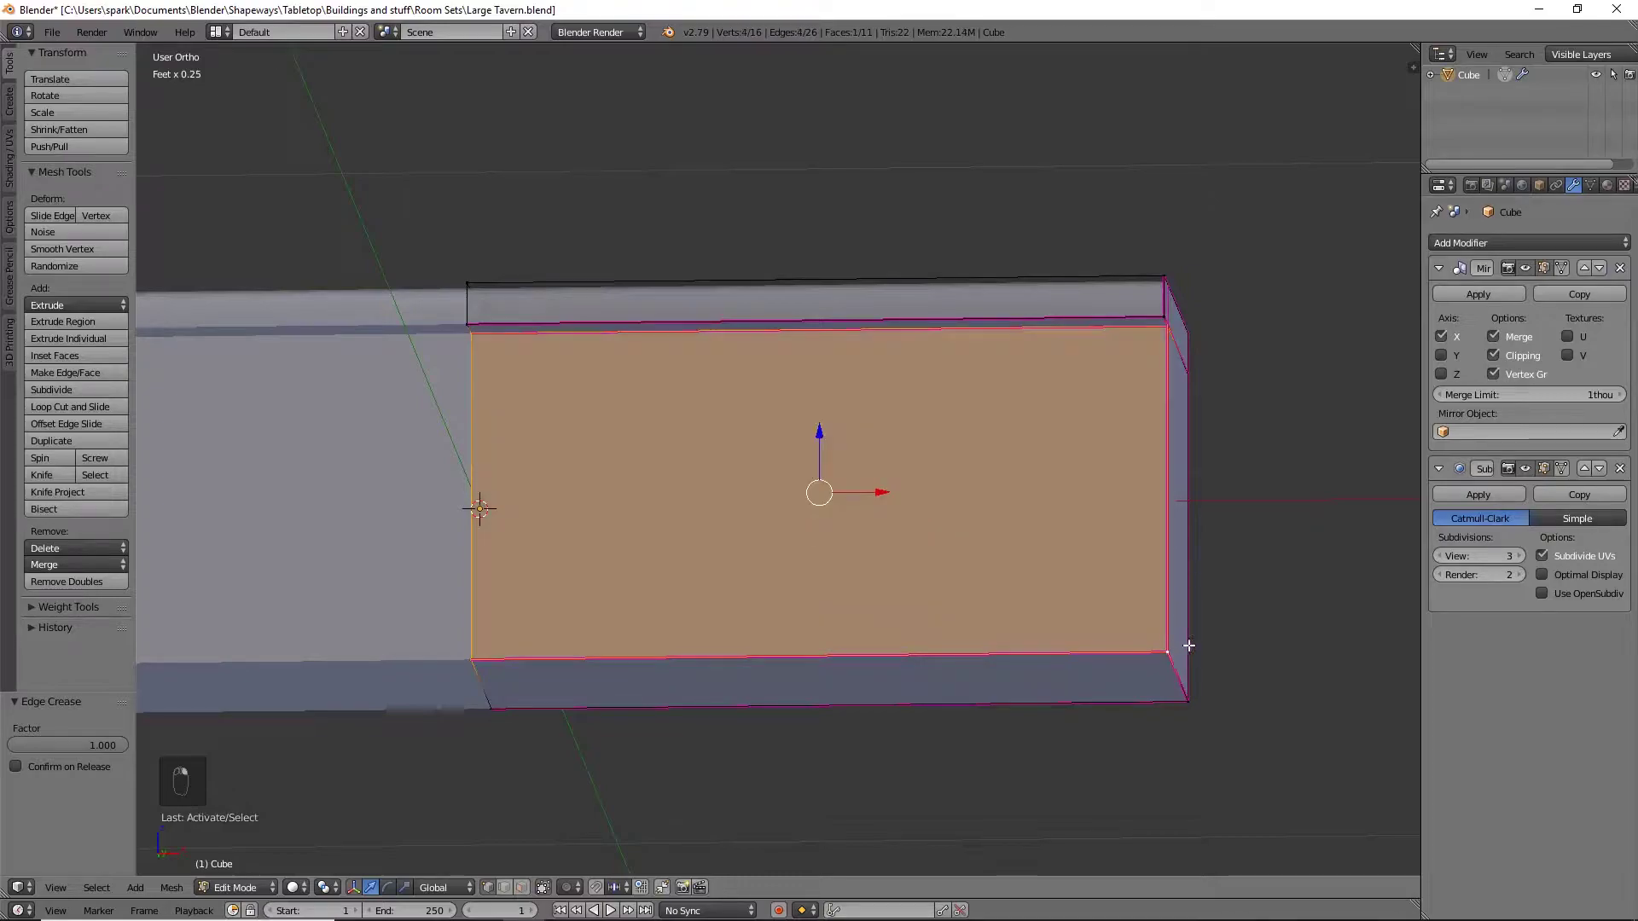
click(1493, 355)
key(e)
right_click(776, 529)
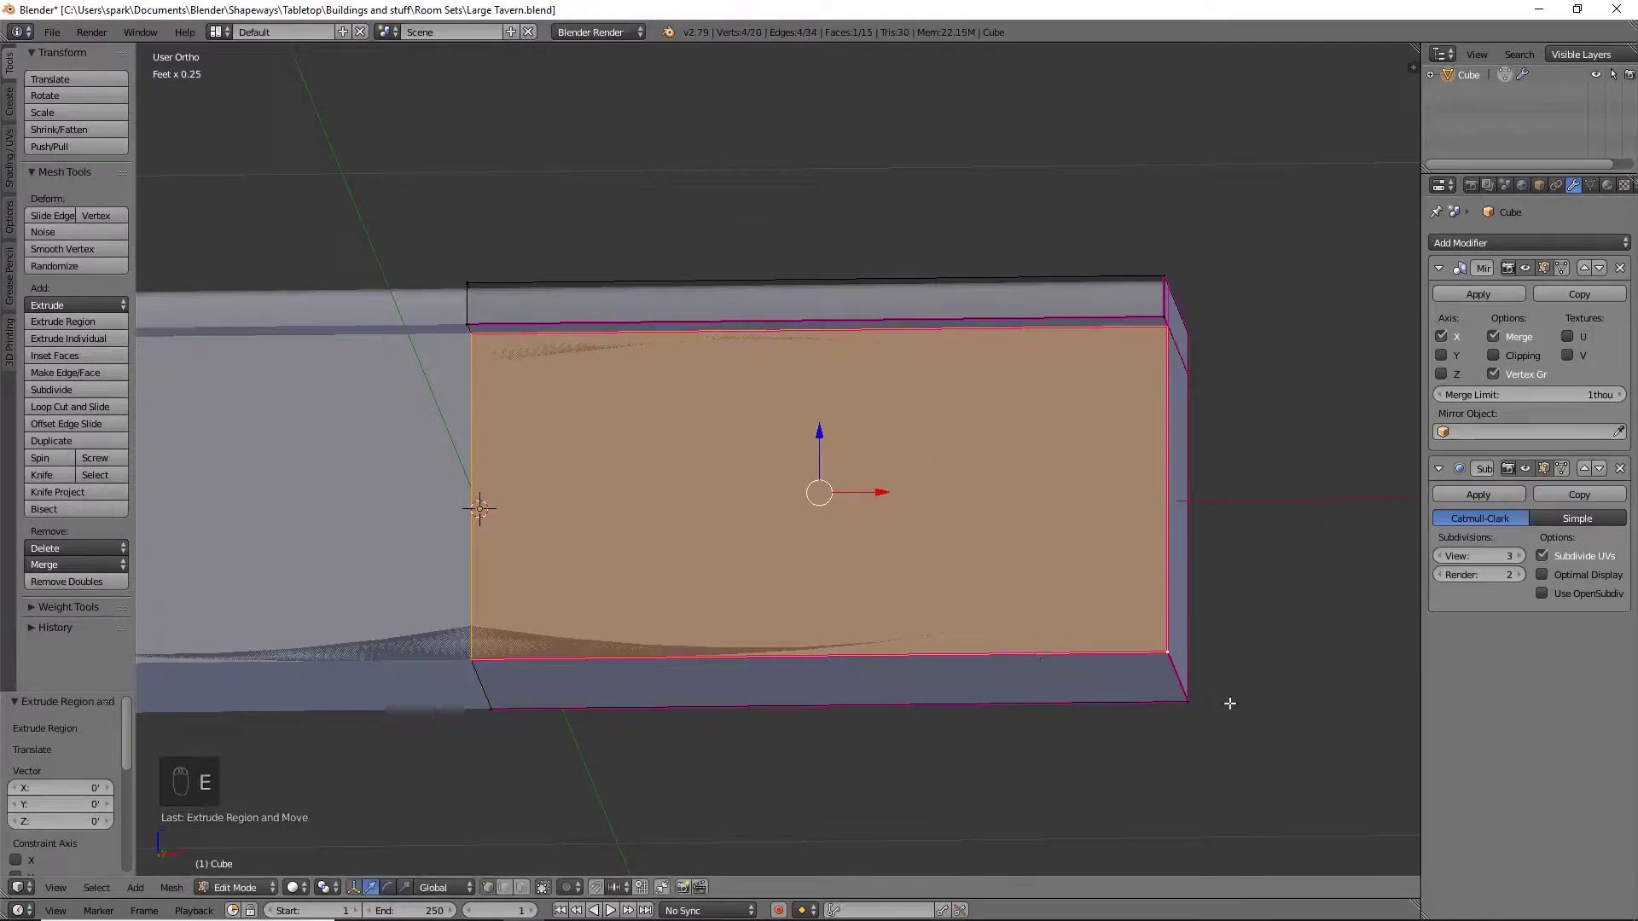
key(s)
click(1100, 678)
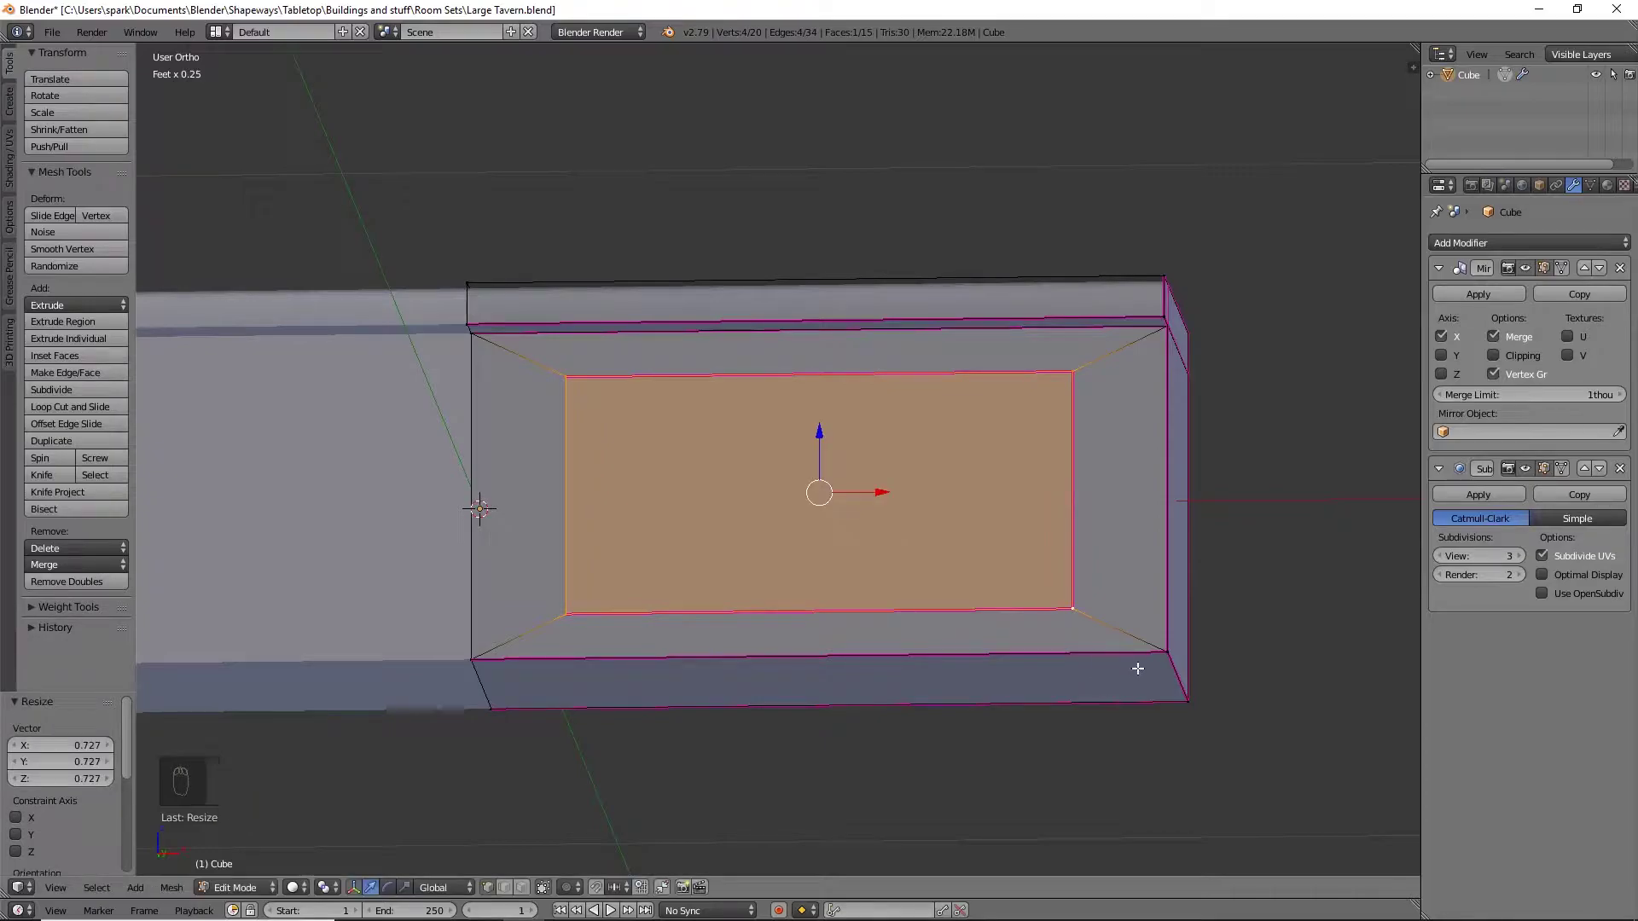
Scale the inset face by a further 0.956 and turn Mirror clipping back on
middle_drag(1040, 659, 1004, 647)
key(s)
click(1071, 651)
middle_drag(812, 574, 845, 579)
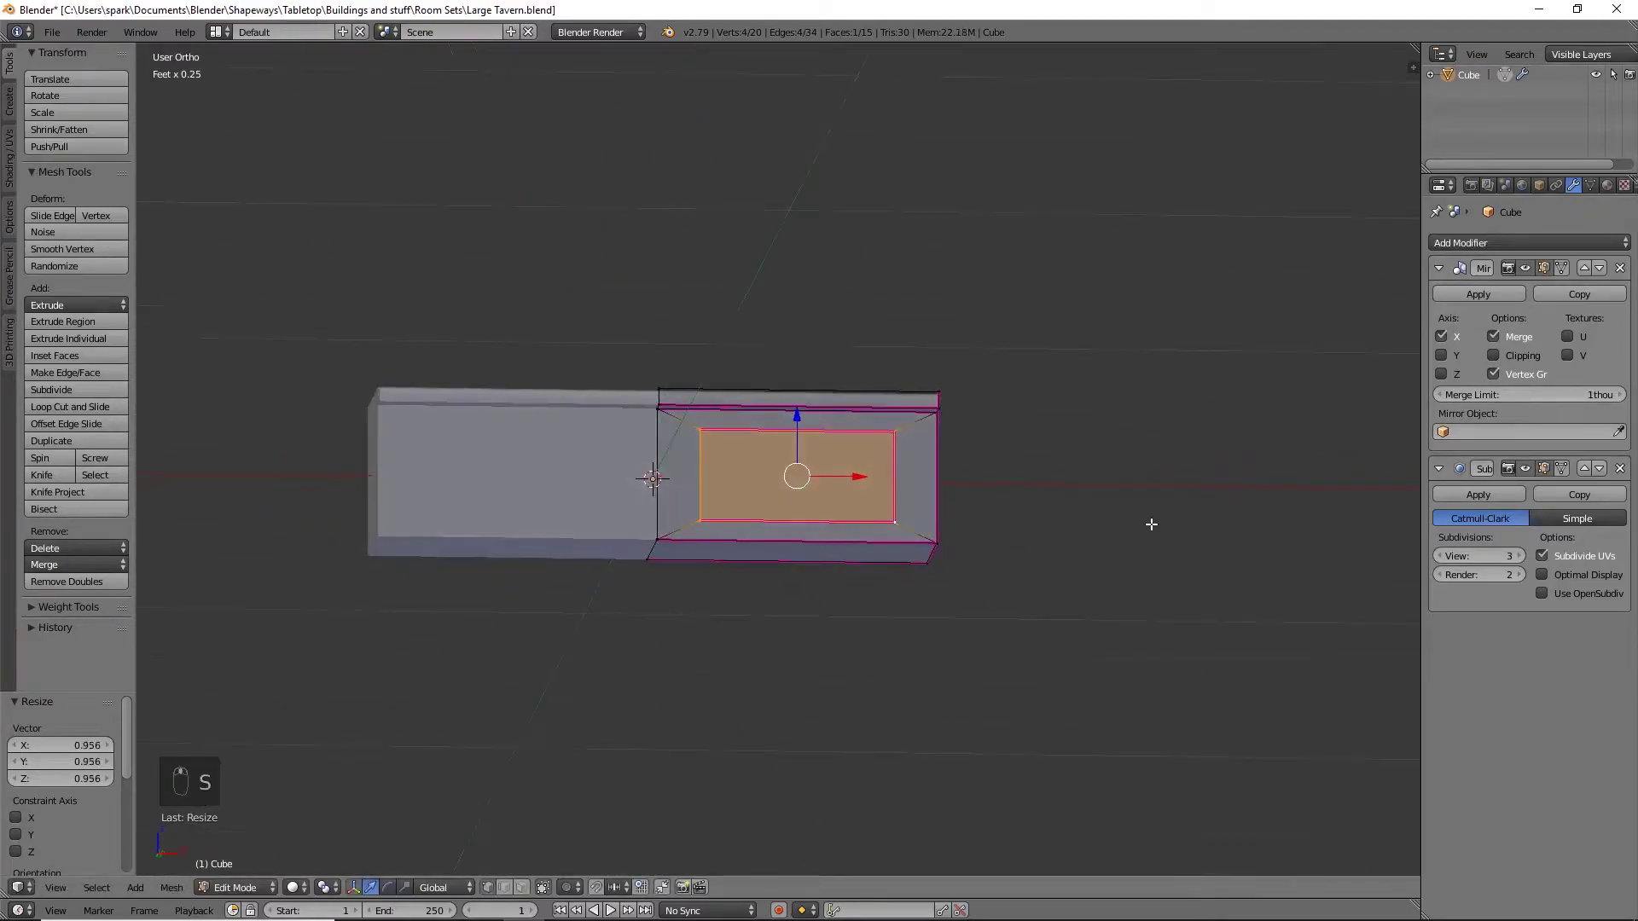
click(1494, 355)
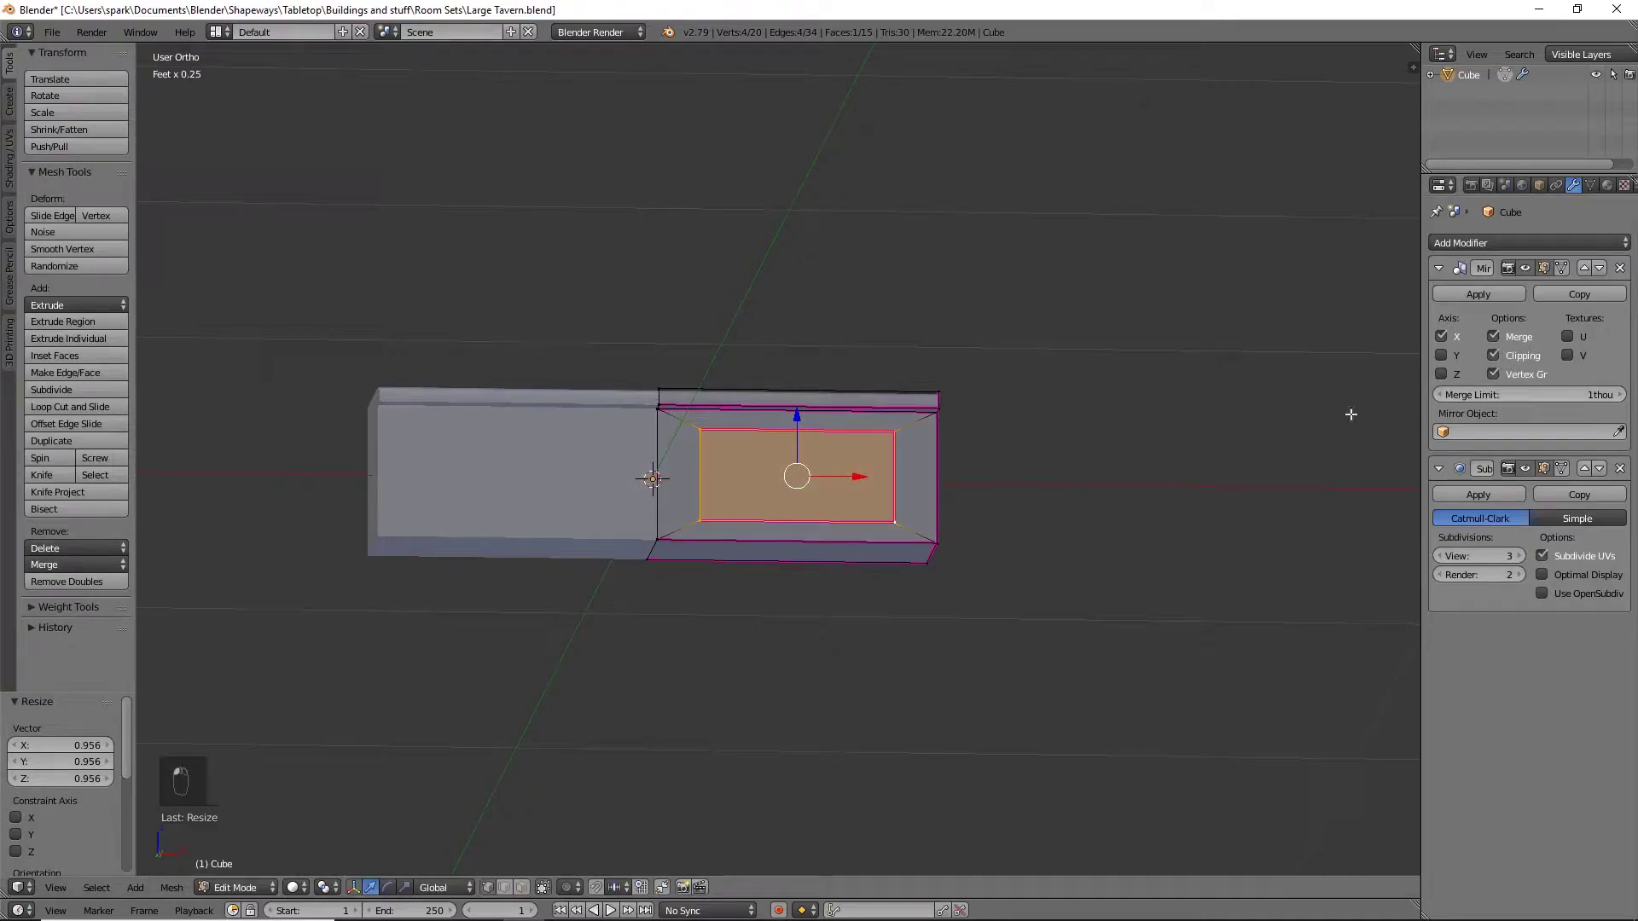
In front view, extrude the inset face in place again and scale it to about 0.849 to form a frame
scroll(855, 575, up, 6)
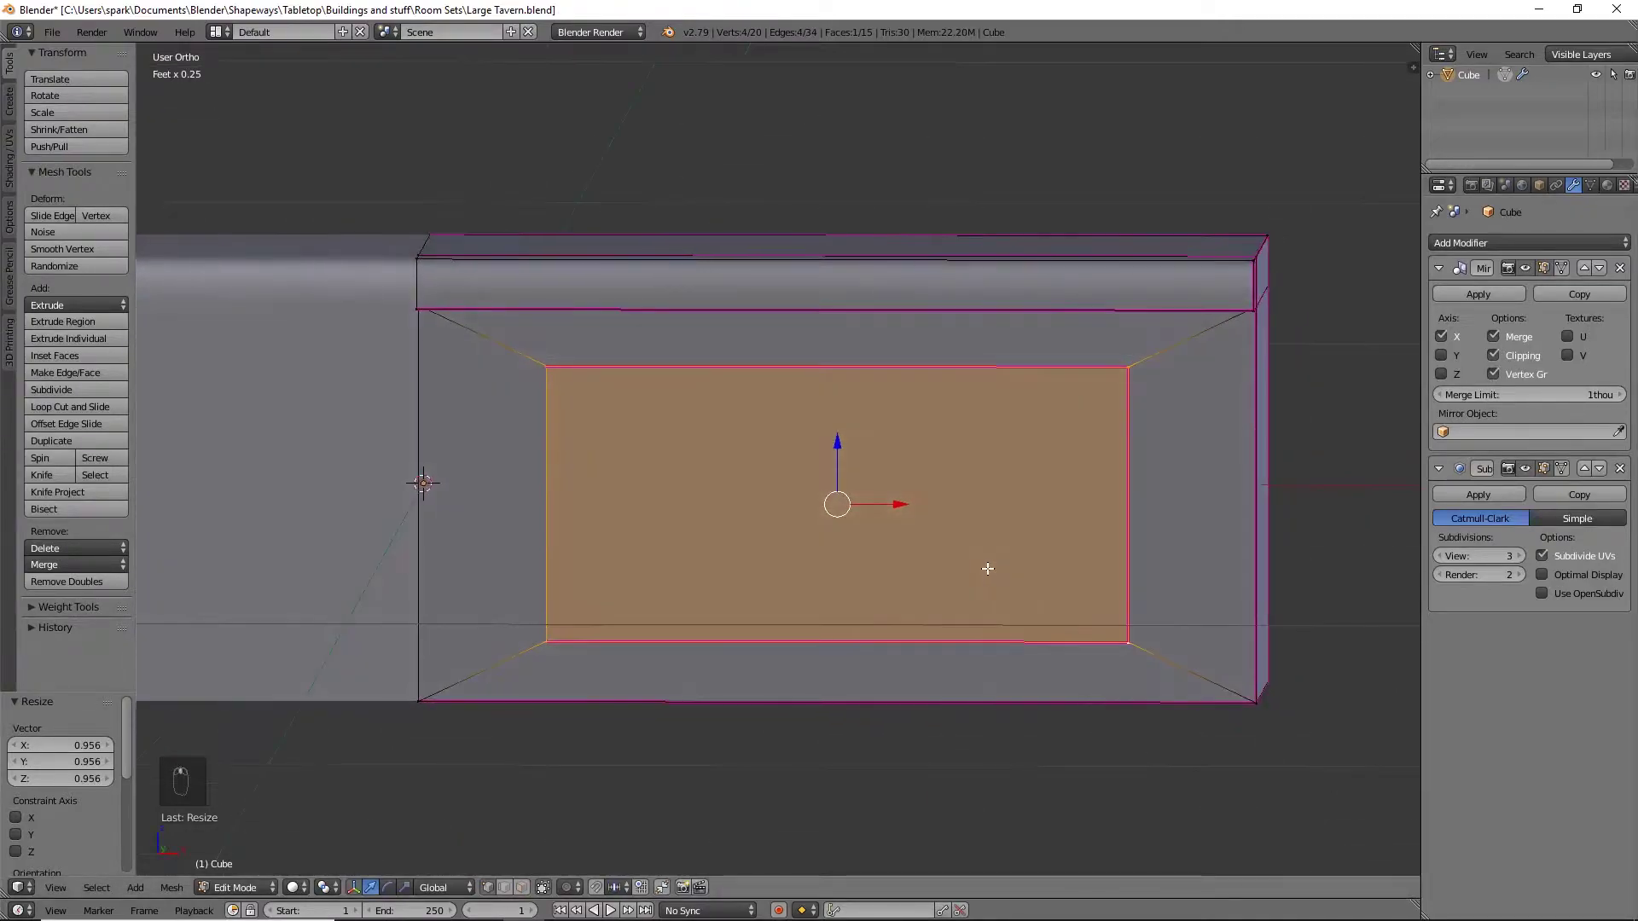
key(KP_1)
scroll(988, 546, up, 3)
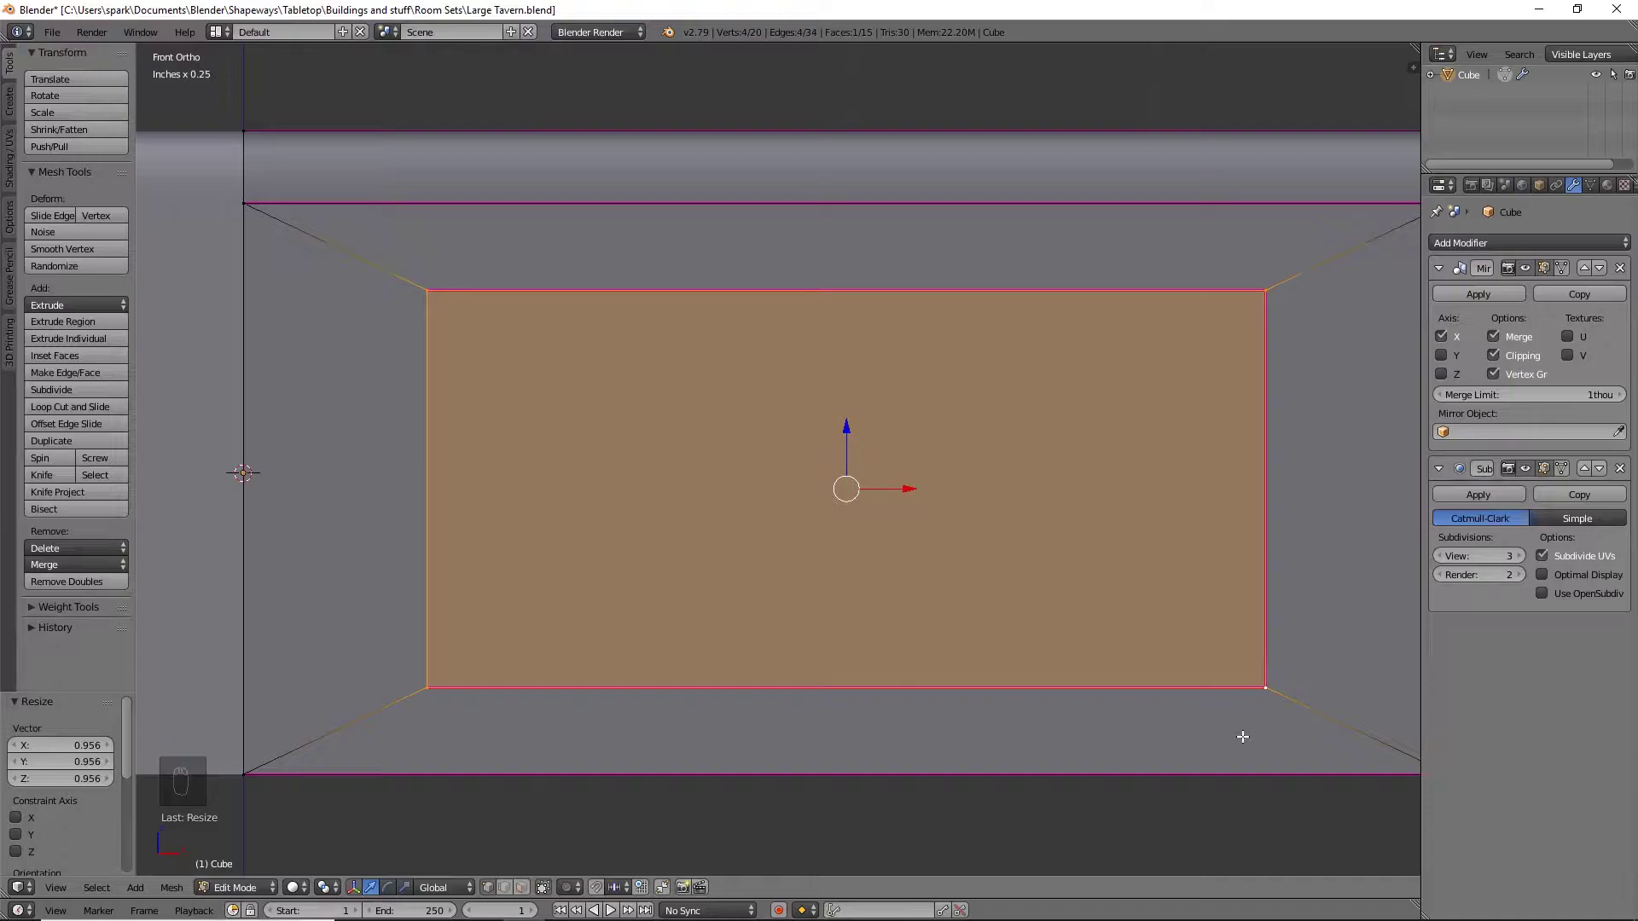
key(e)
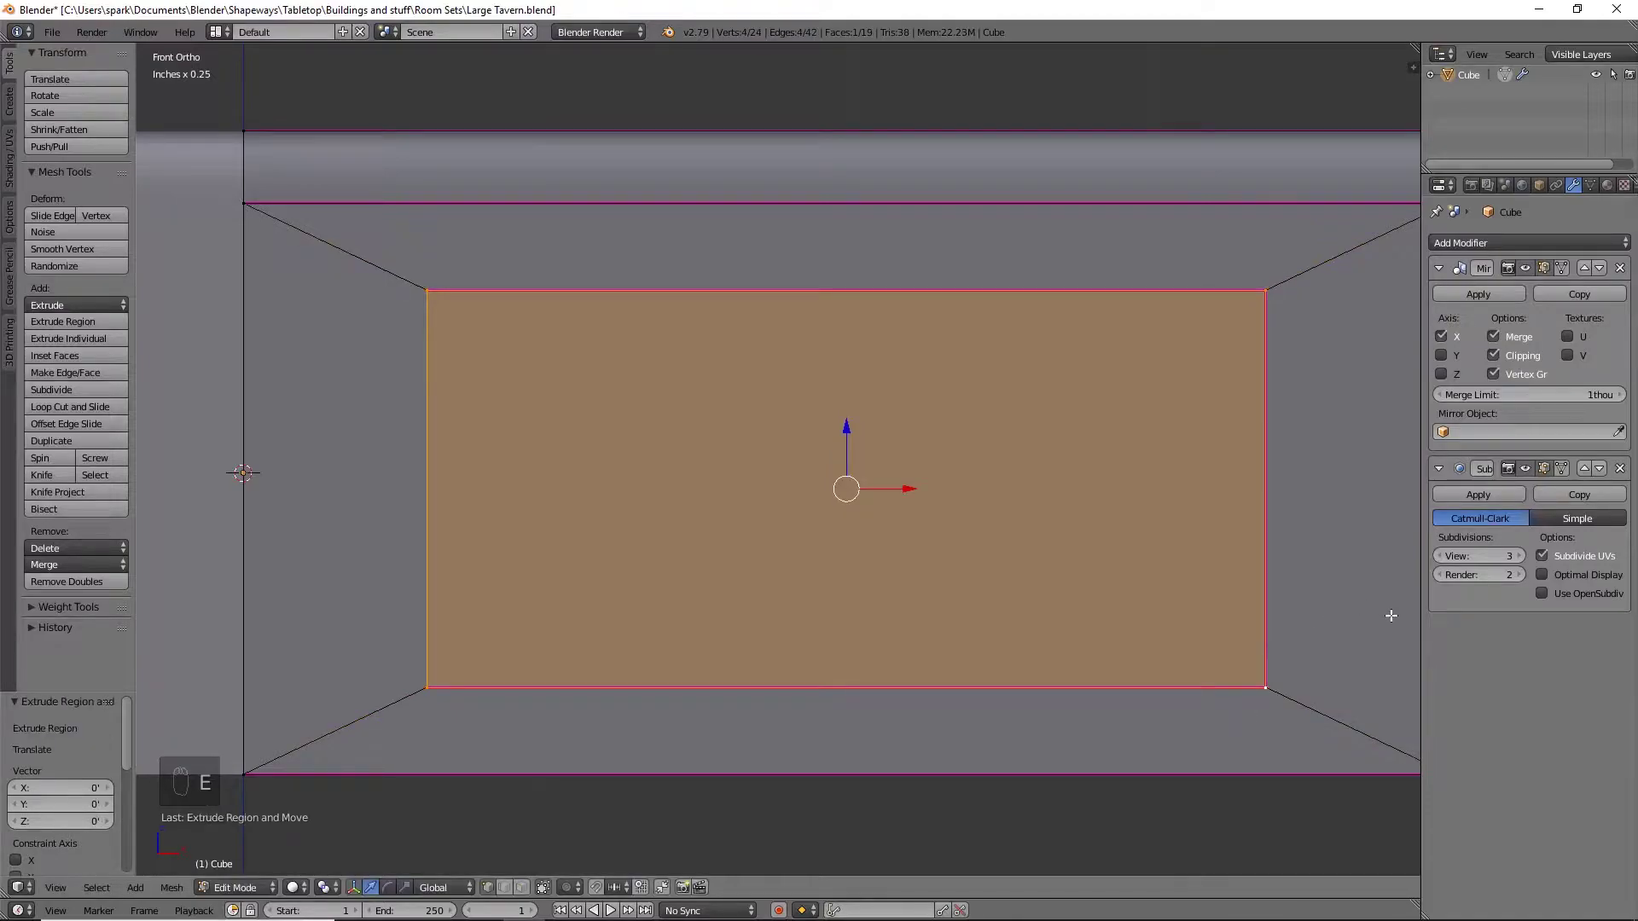
key(s)
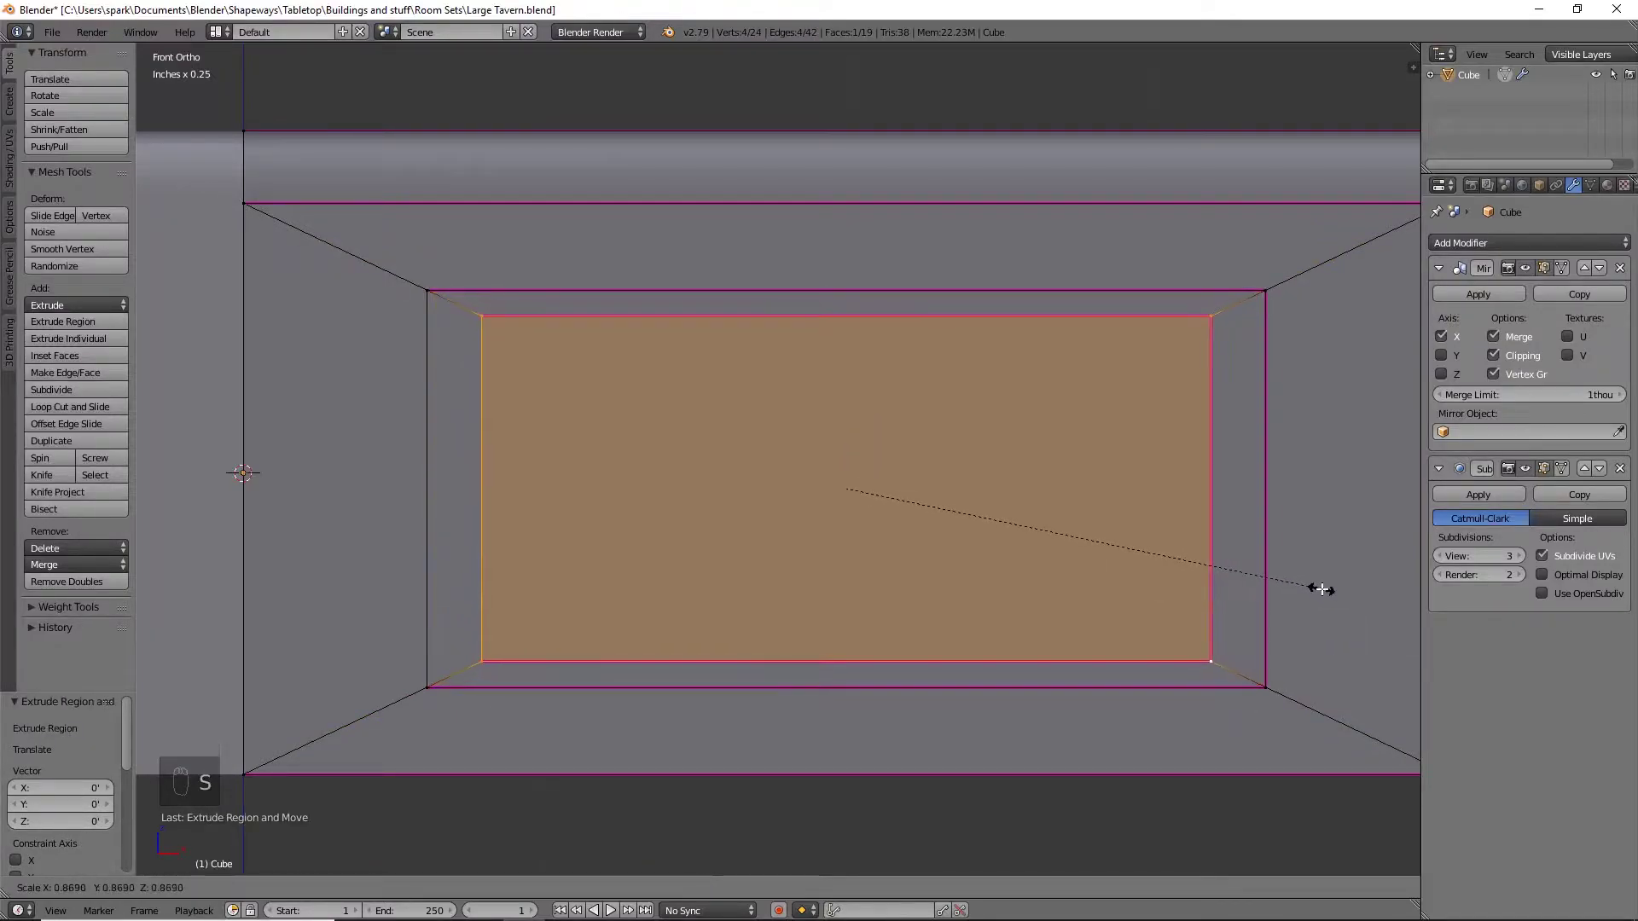
click(1276, 589)
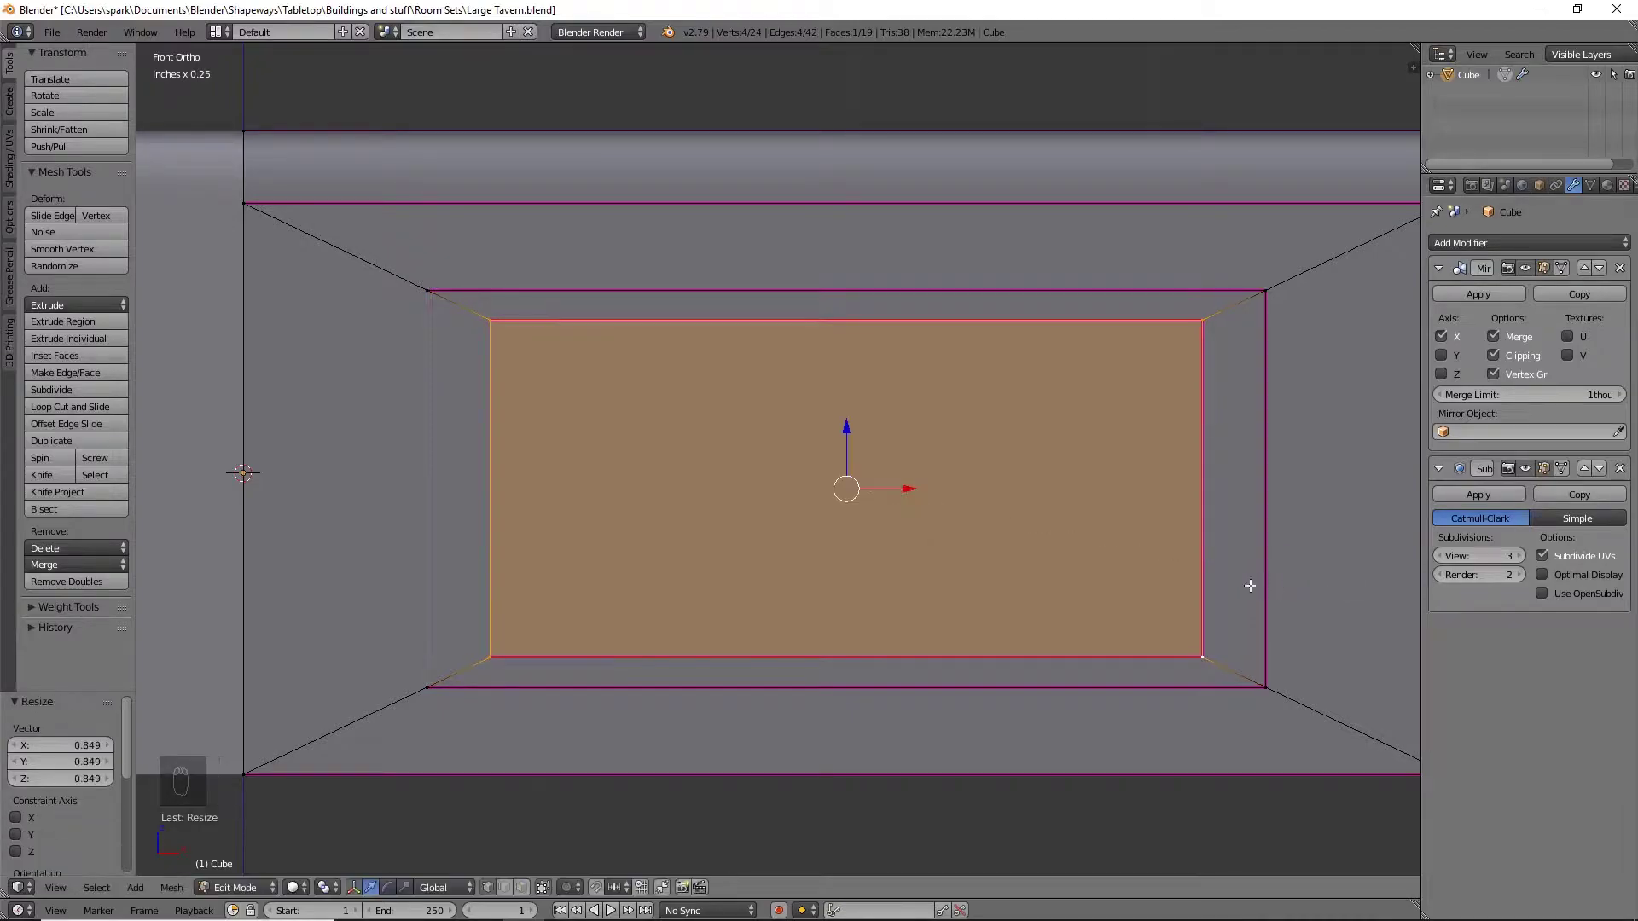
Crease the inner rectangle's side edge nearest the mirror plane and the outer inset rectangle's edge loop by 1
alt+right_click(492, 420)
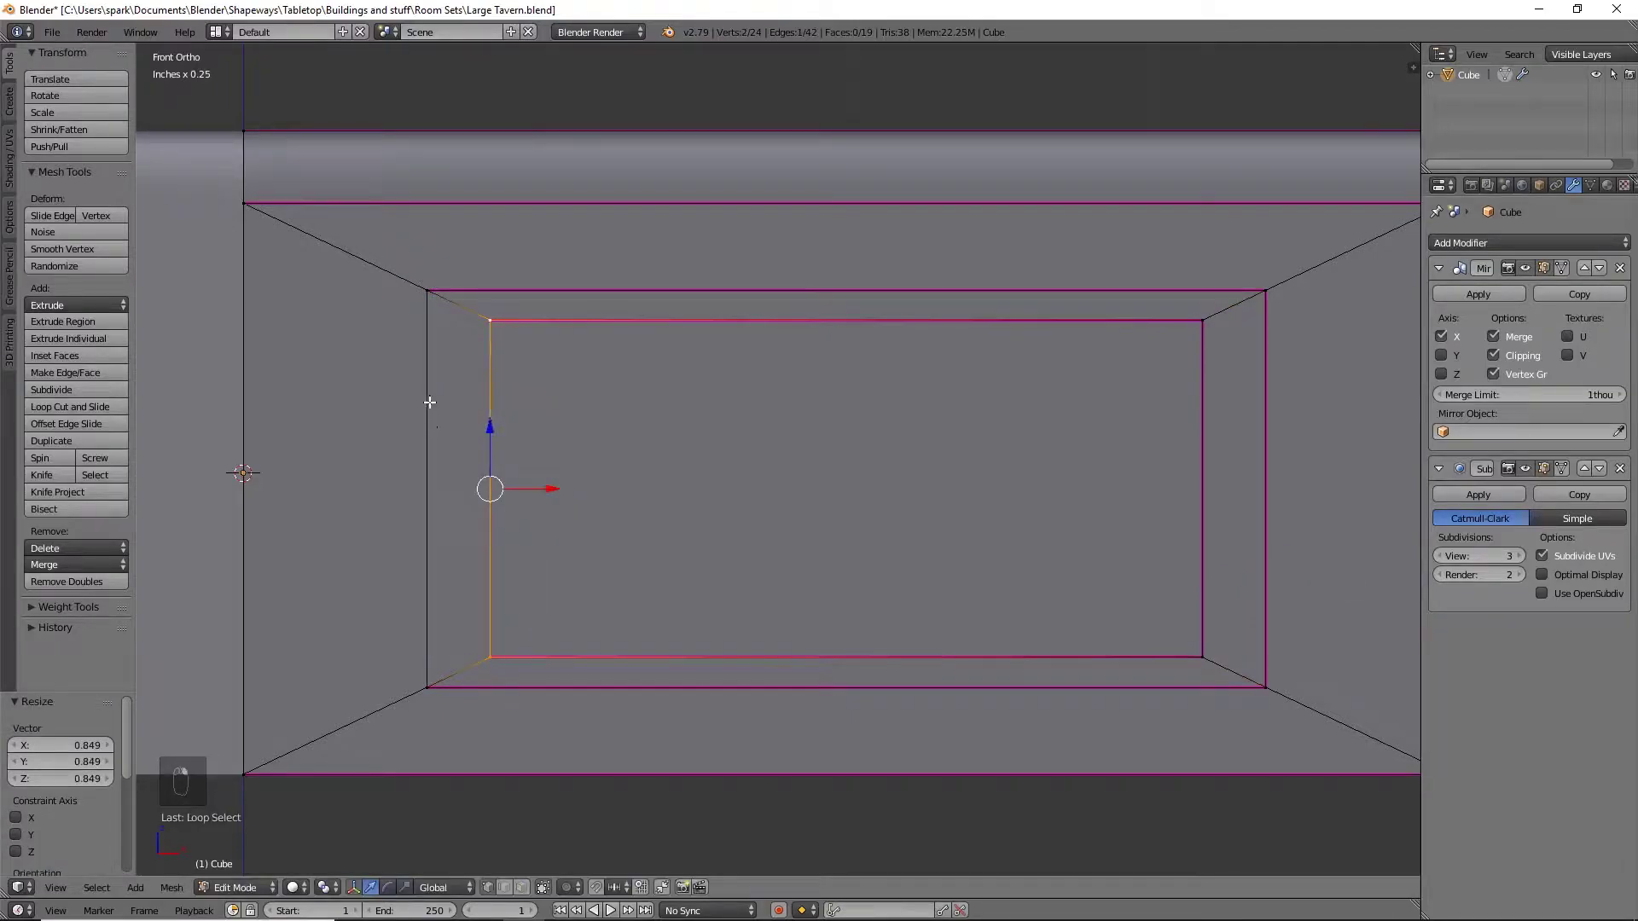
key(shift+e)
click(610, 555)
alt+right_click(420, 437)
key(shift+e)
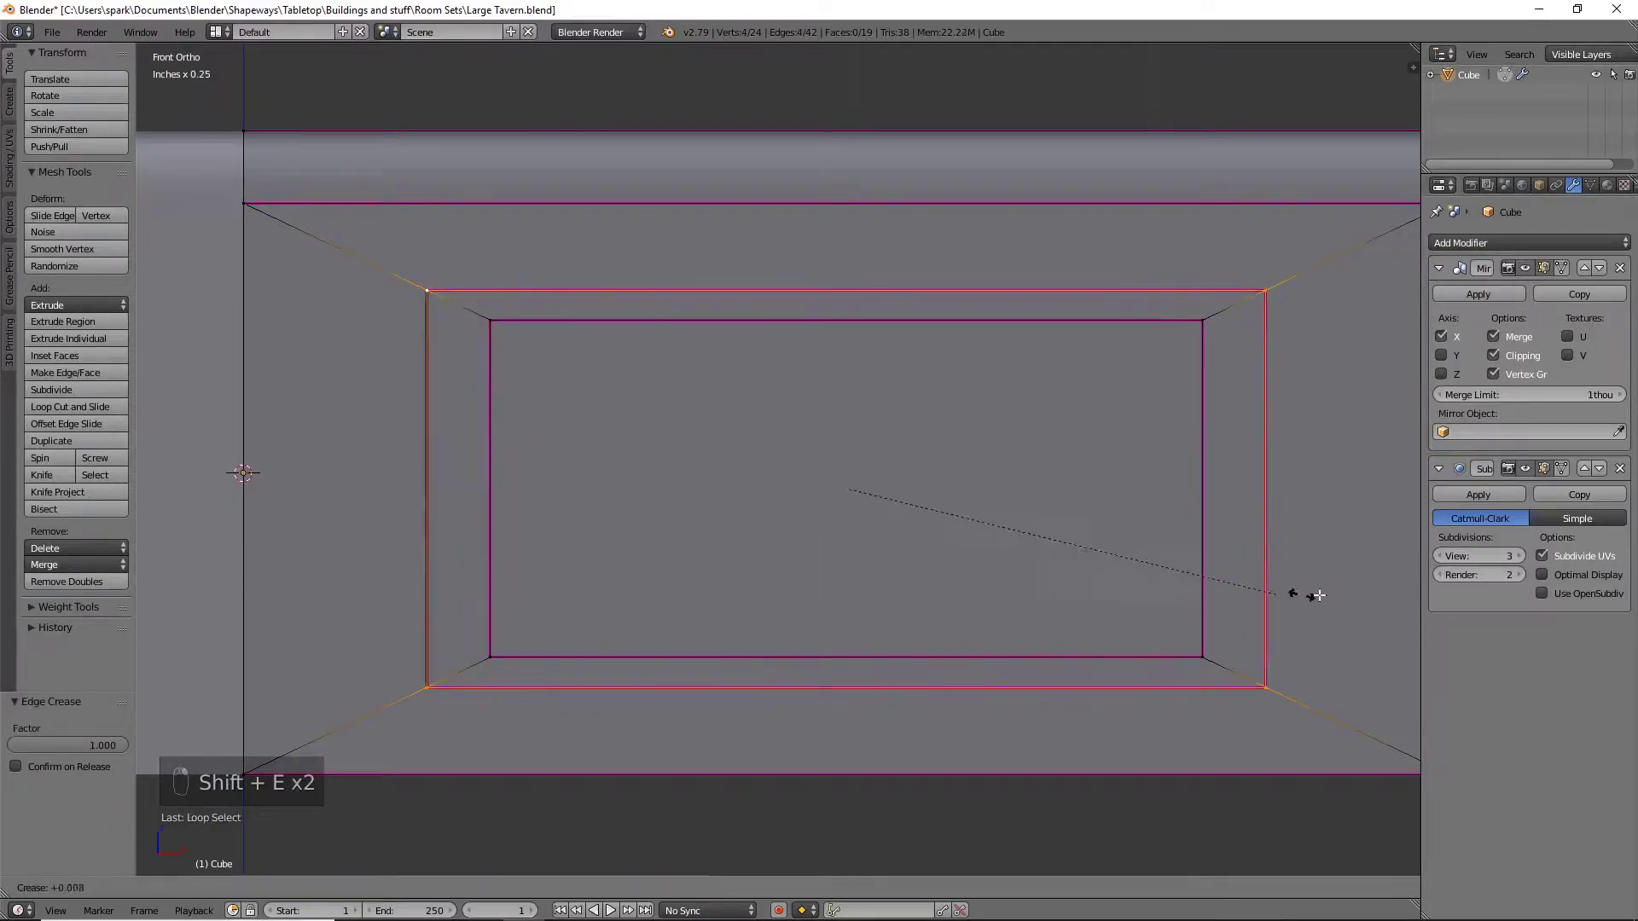
click(980, 529)
Try extruding the four frame faces between the inner and outer inset rectangles
alt+right_click(619, 319)
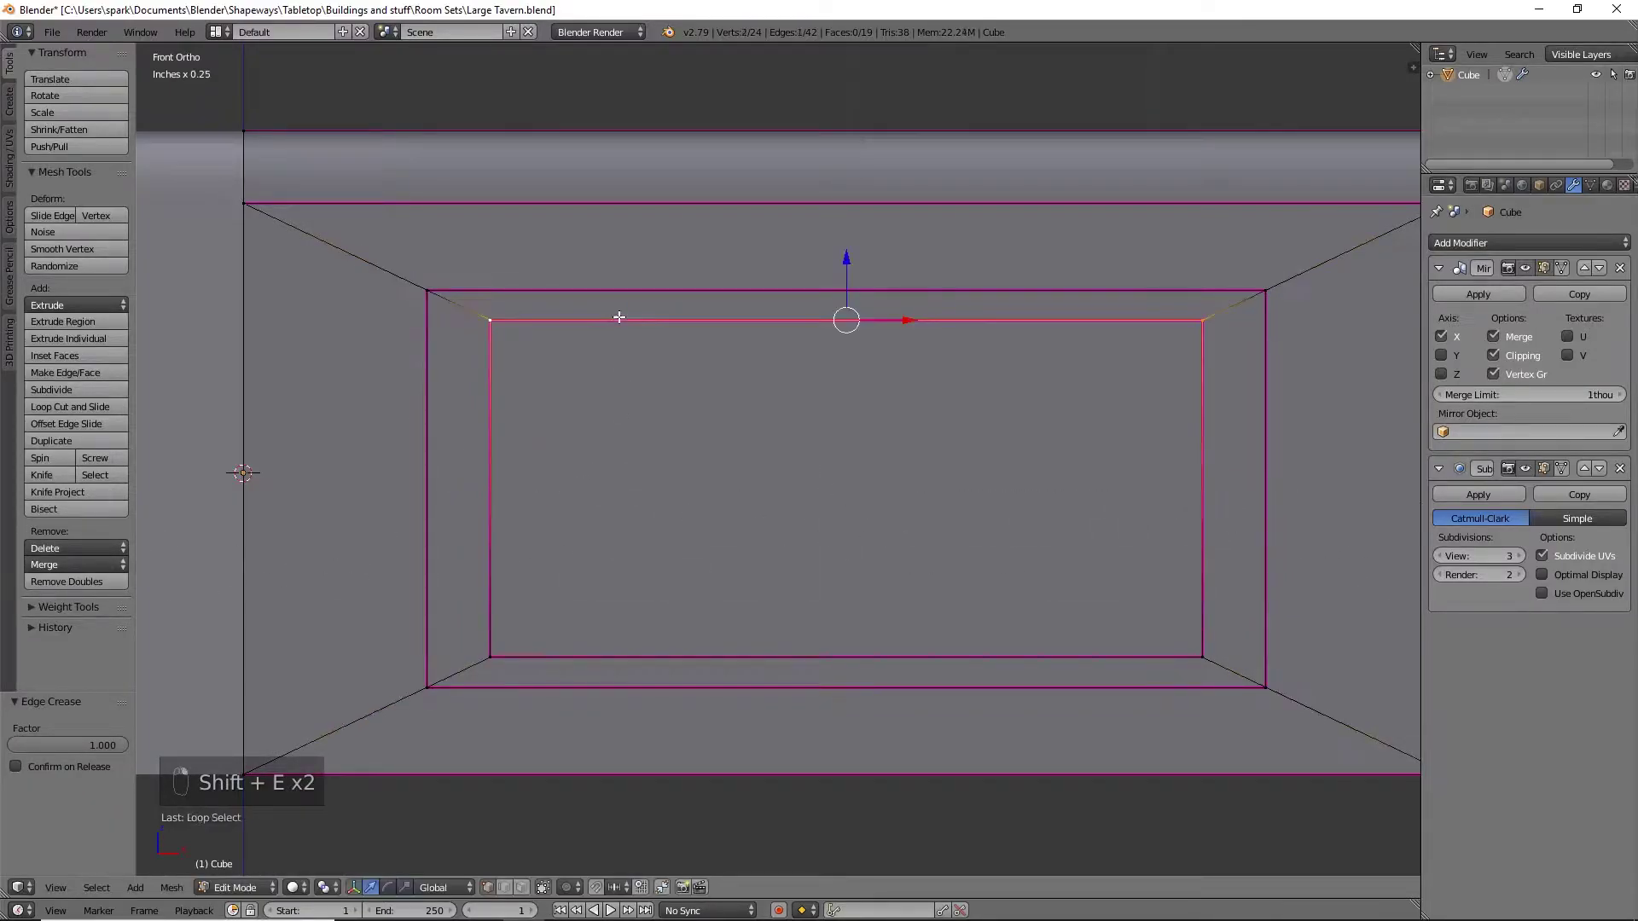
alt+shift+right_click(959, 659)
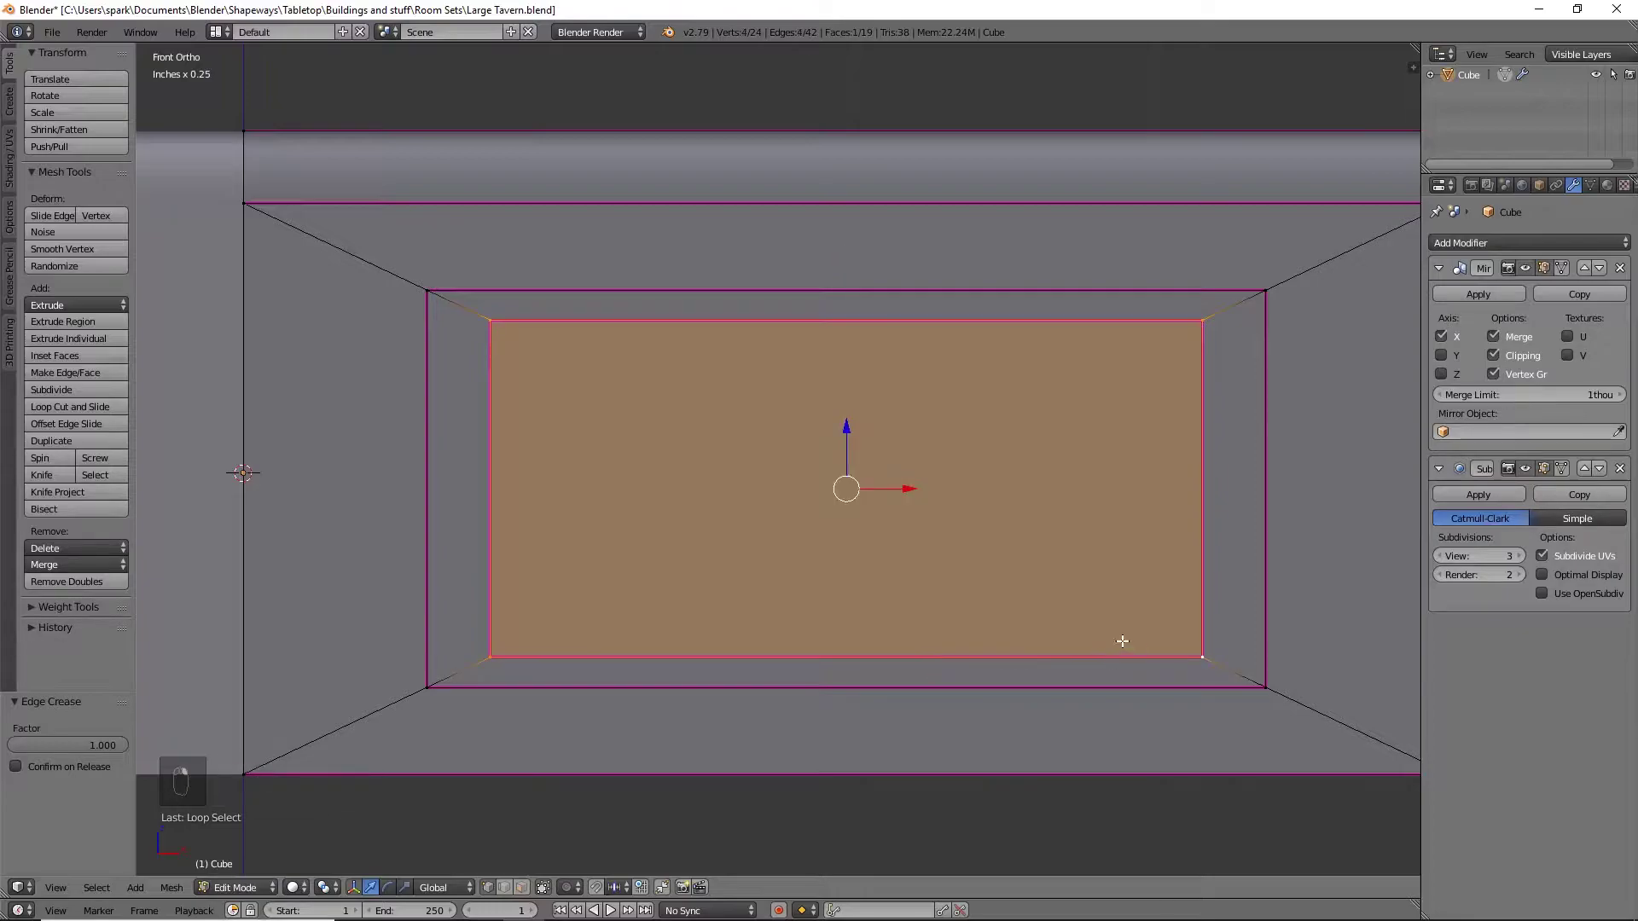
click(521, 889)
right_click(459, 488)
shift+right_click(603, 304)
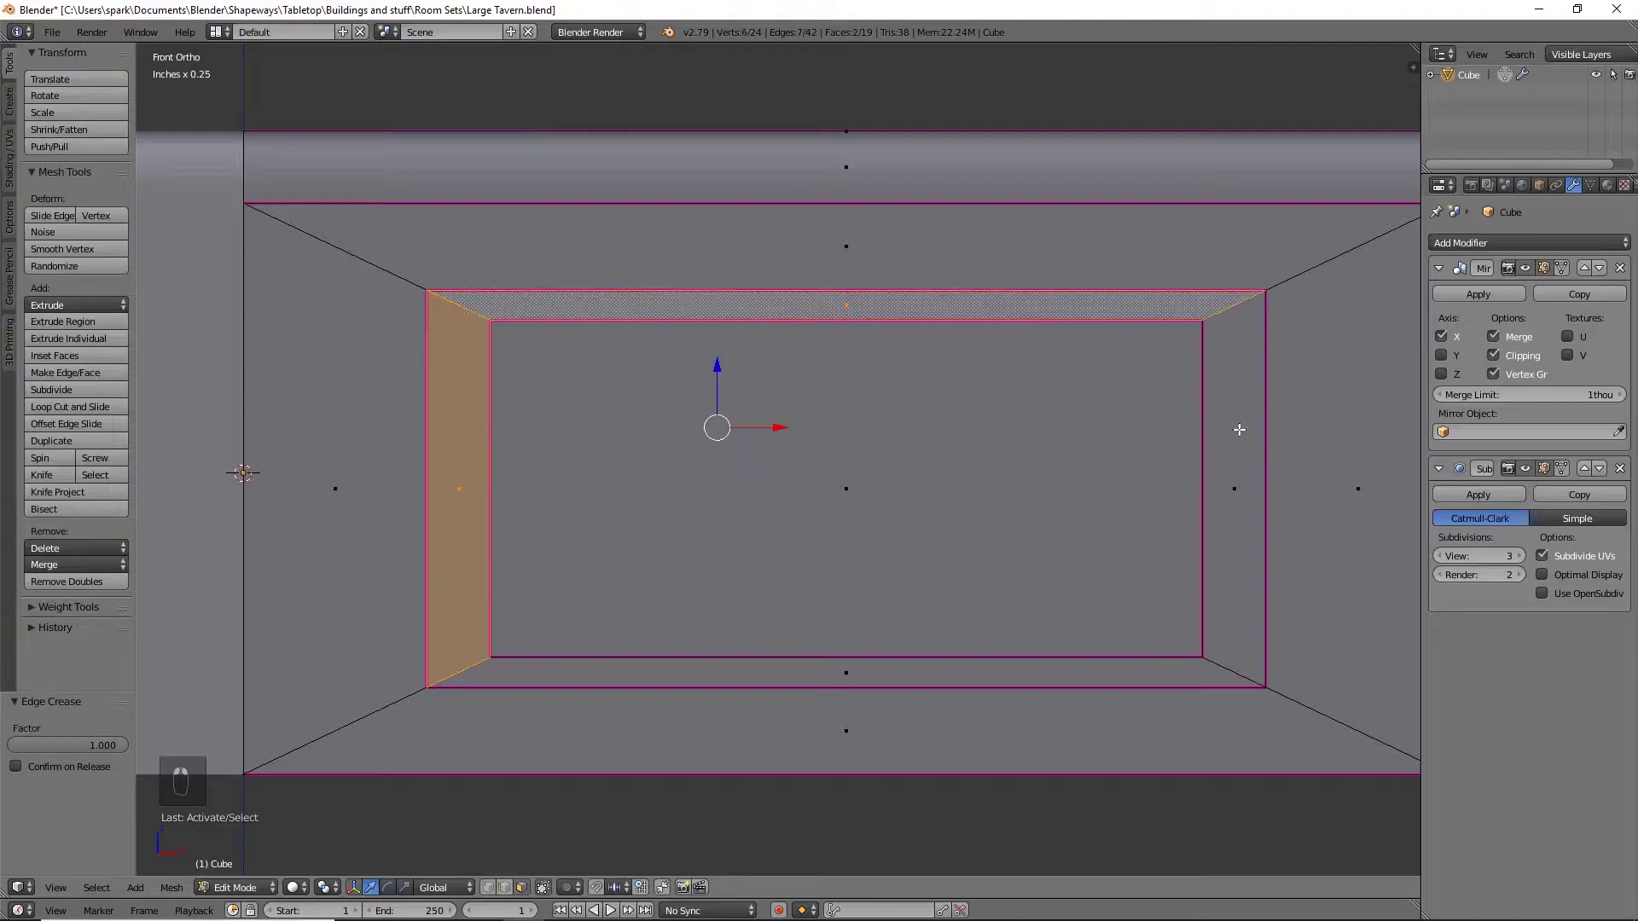
shift+right_click(1237, 432)
shift+right_click(1162, 691)
shift+right_click(1159, 666)
shift+right_click(1181, 721)
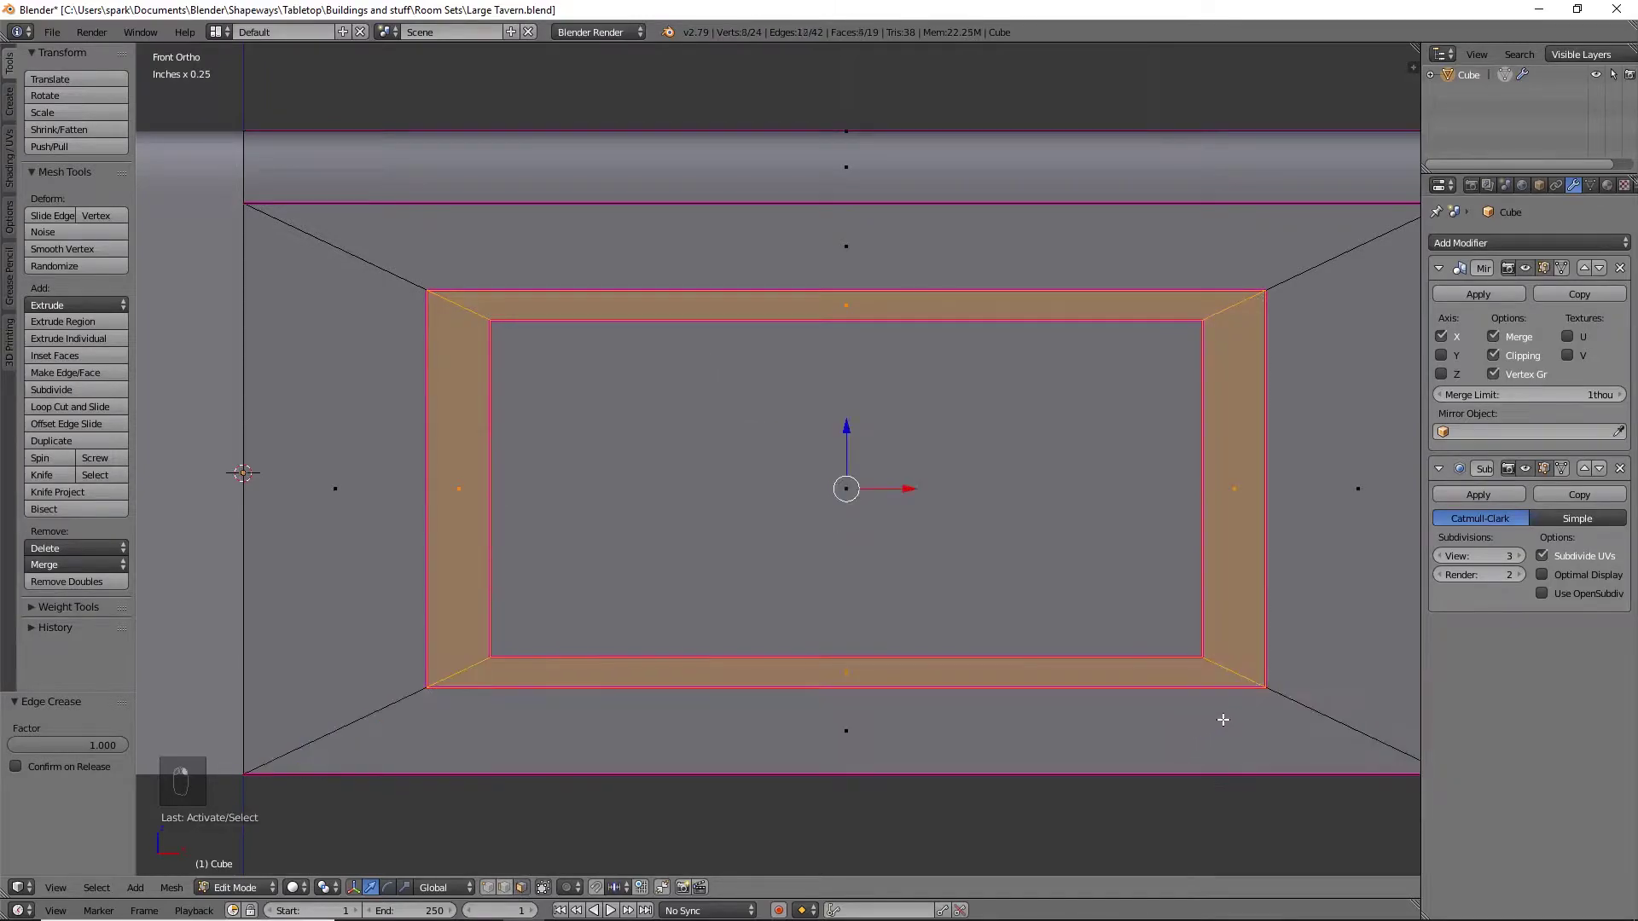
key(e)
key(KP_3)
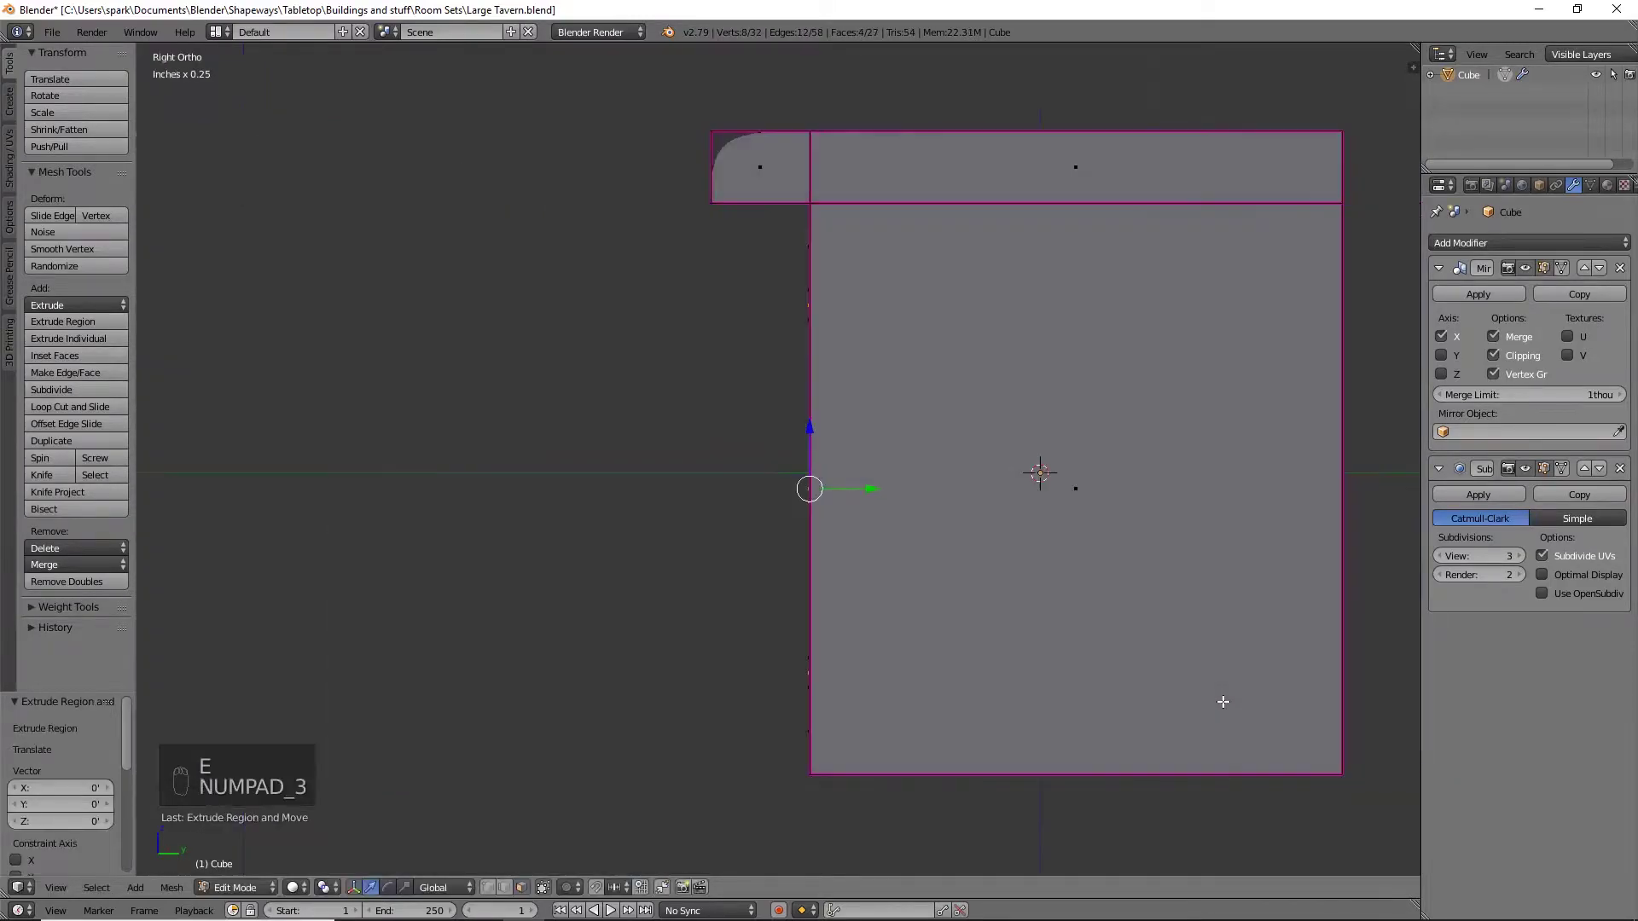
key(KP_1)
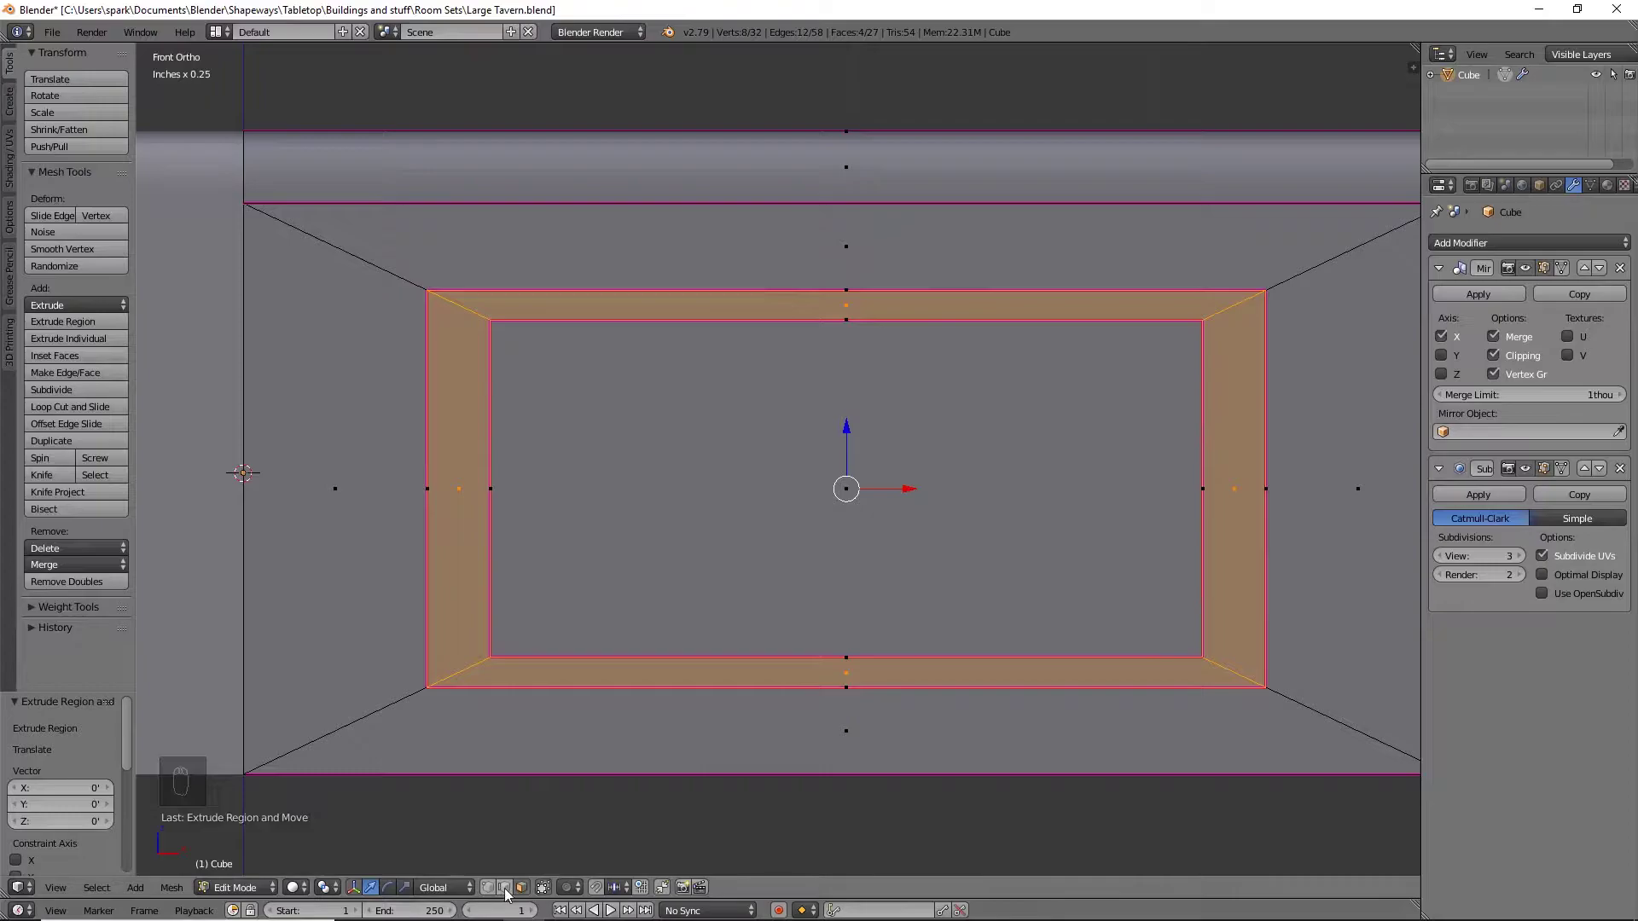
Undo the frame extrusion and deselect everything in front view
right_click(722, 658)
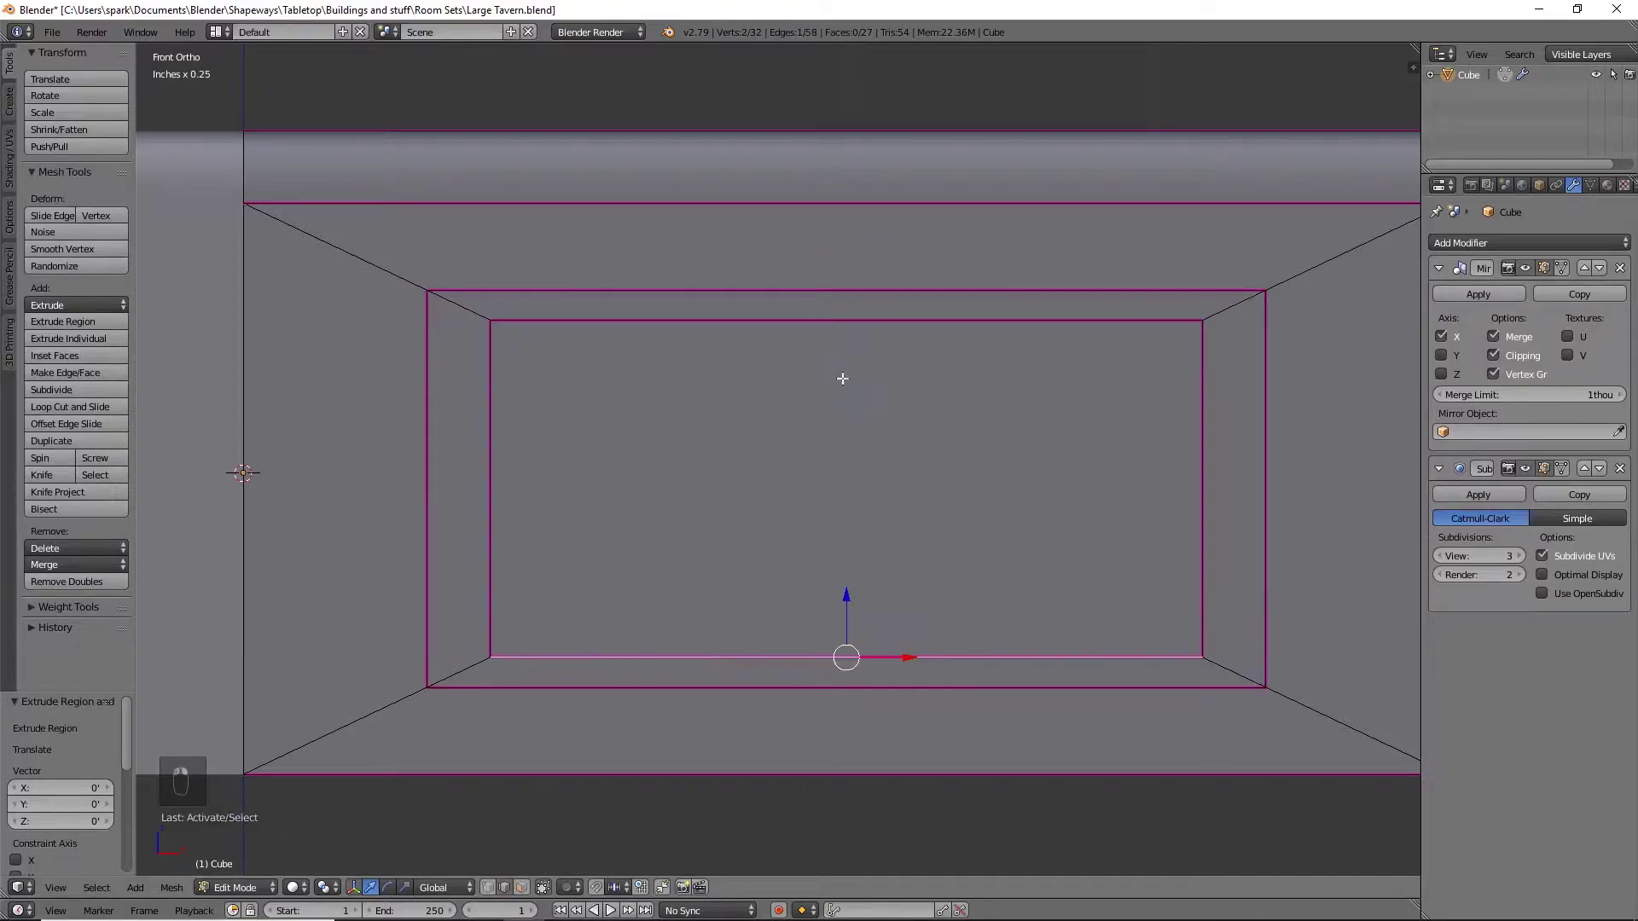
key(ctrl+z)
key(ctrl+z)
key(ctrl+z)
key(KP_1)
right_click(851, 343)
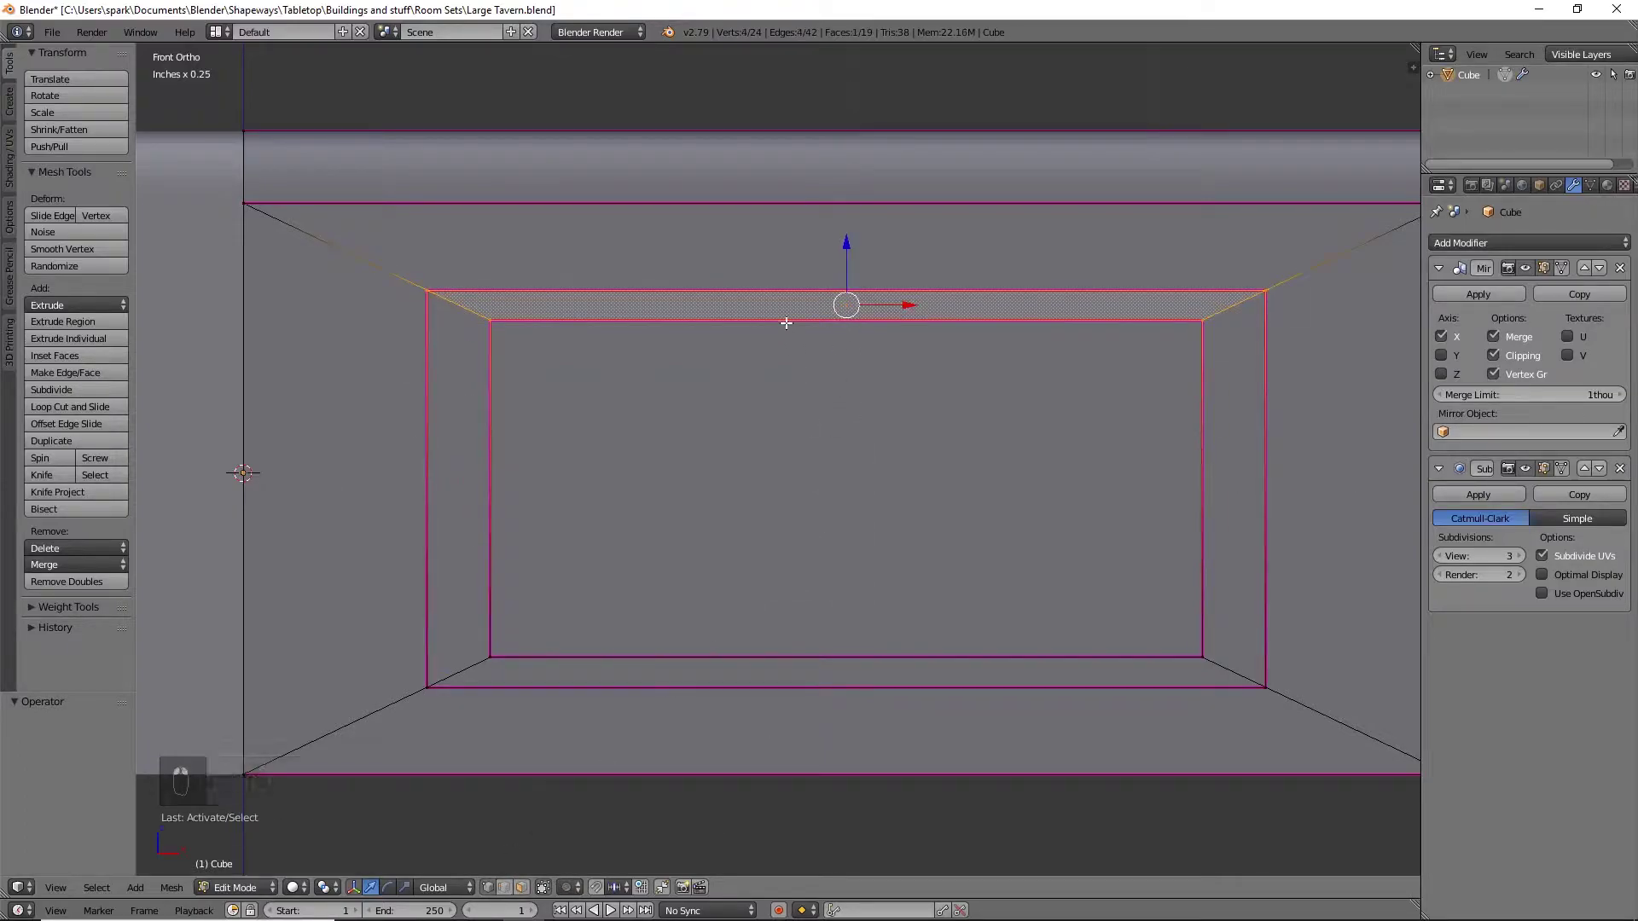
key(a)
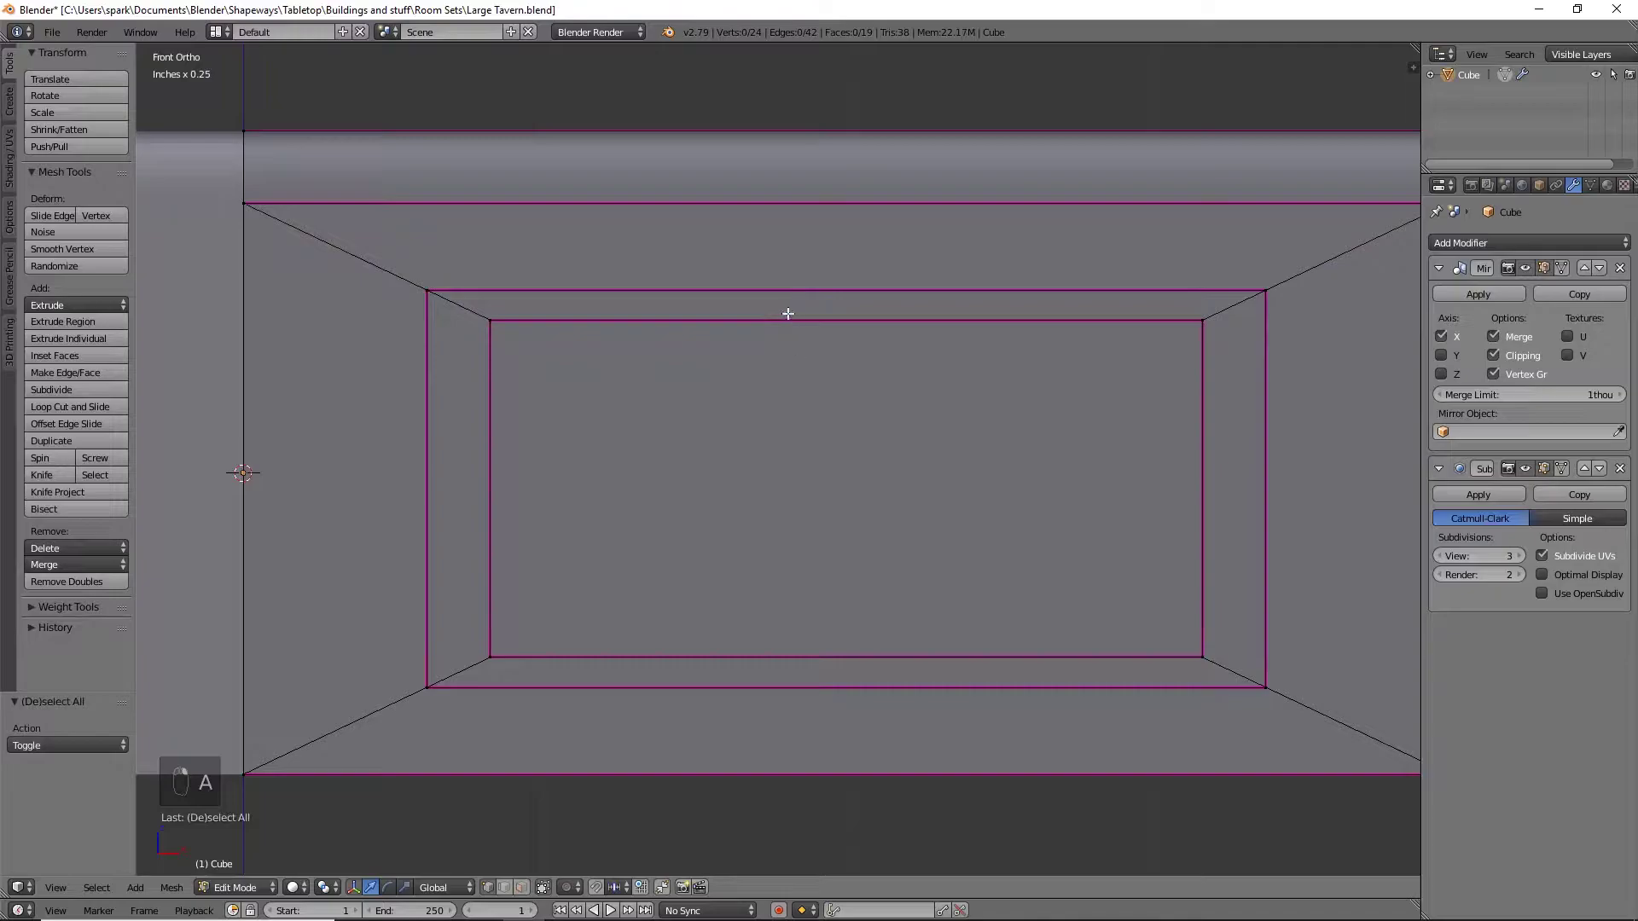
Scale the inner rectangle's upper and lower edges along Z to about 0.878 to even out the frame width
right_click(864, 320)
shift+right_click(820, 653)
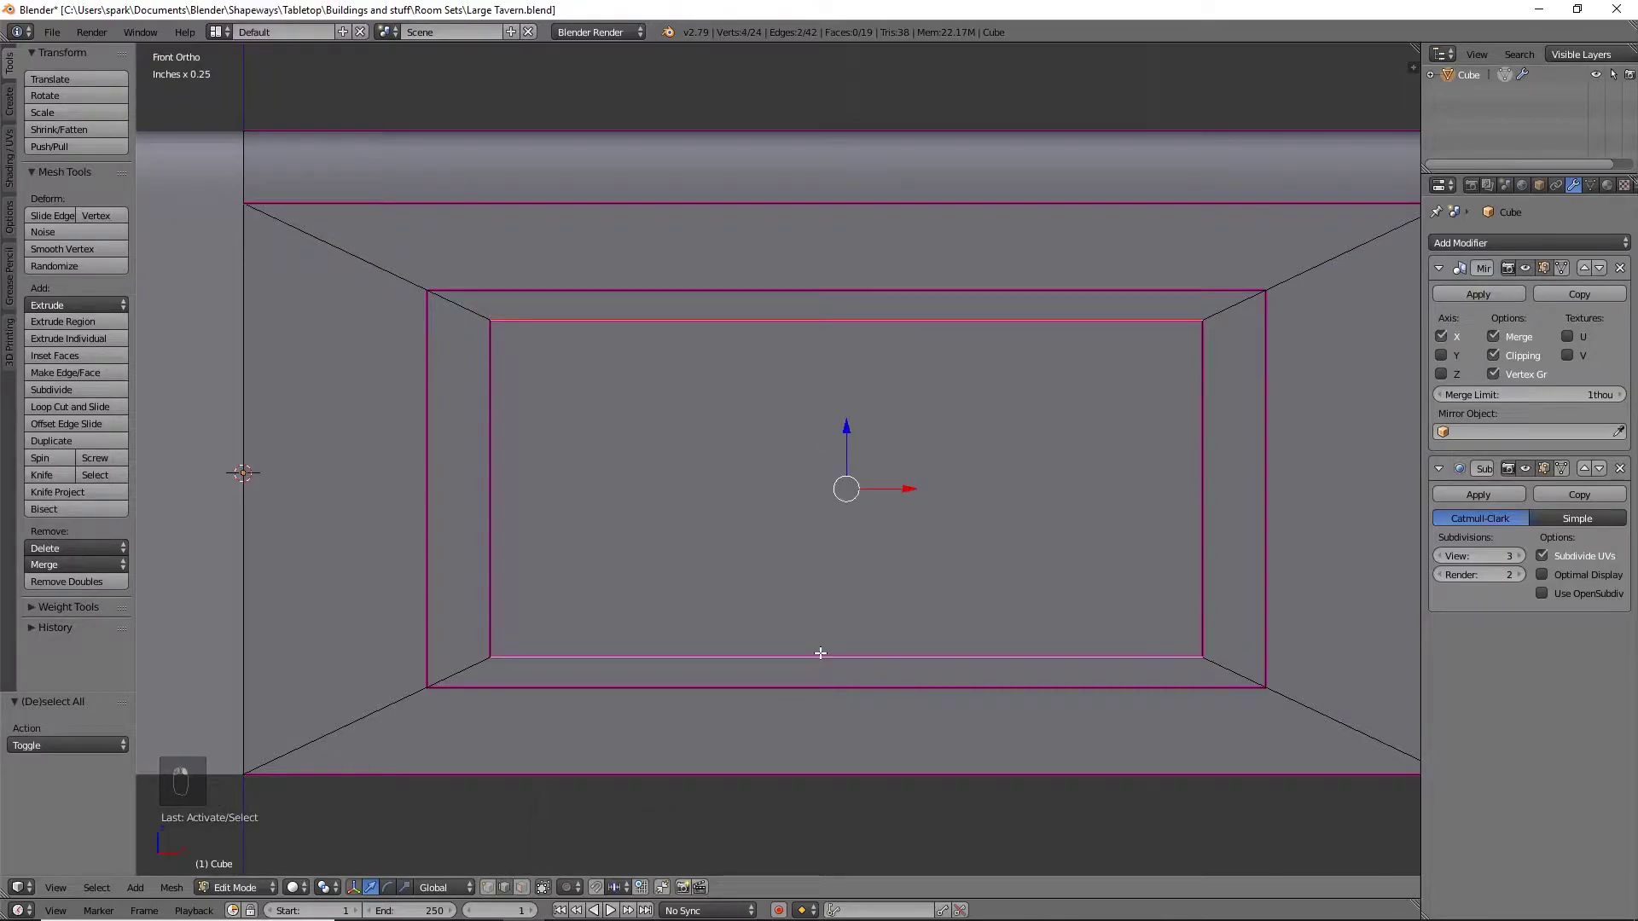
key(s)
key(z)
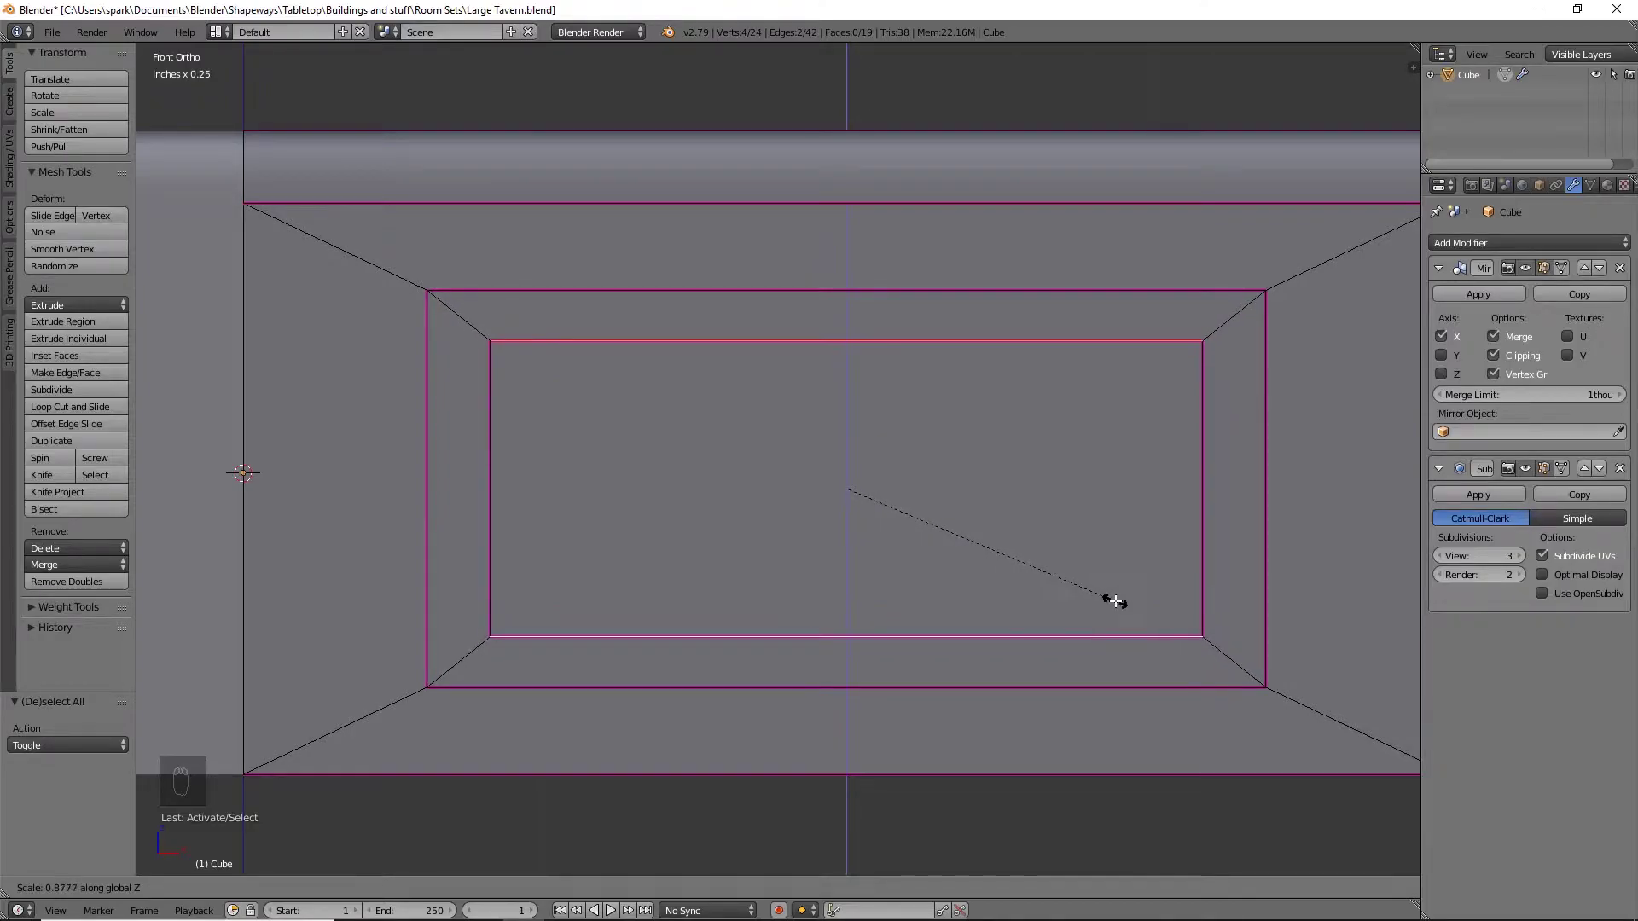
click(1115, 601)
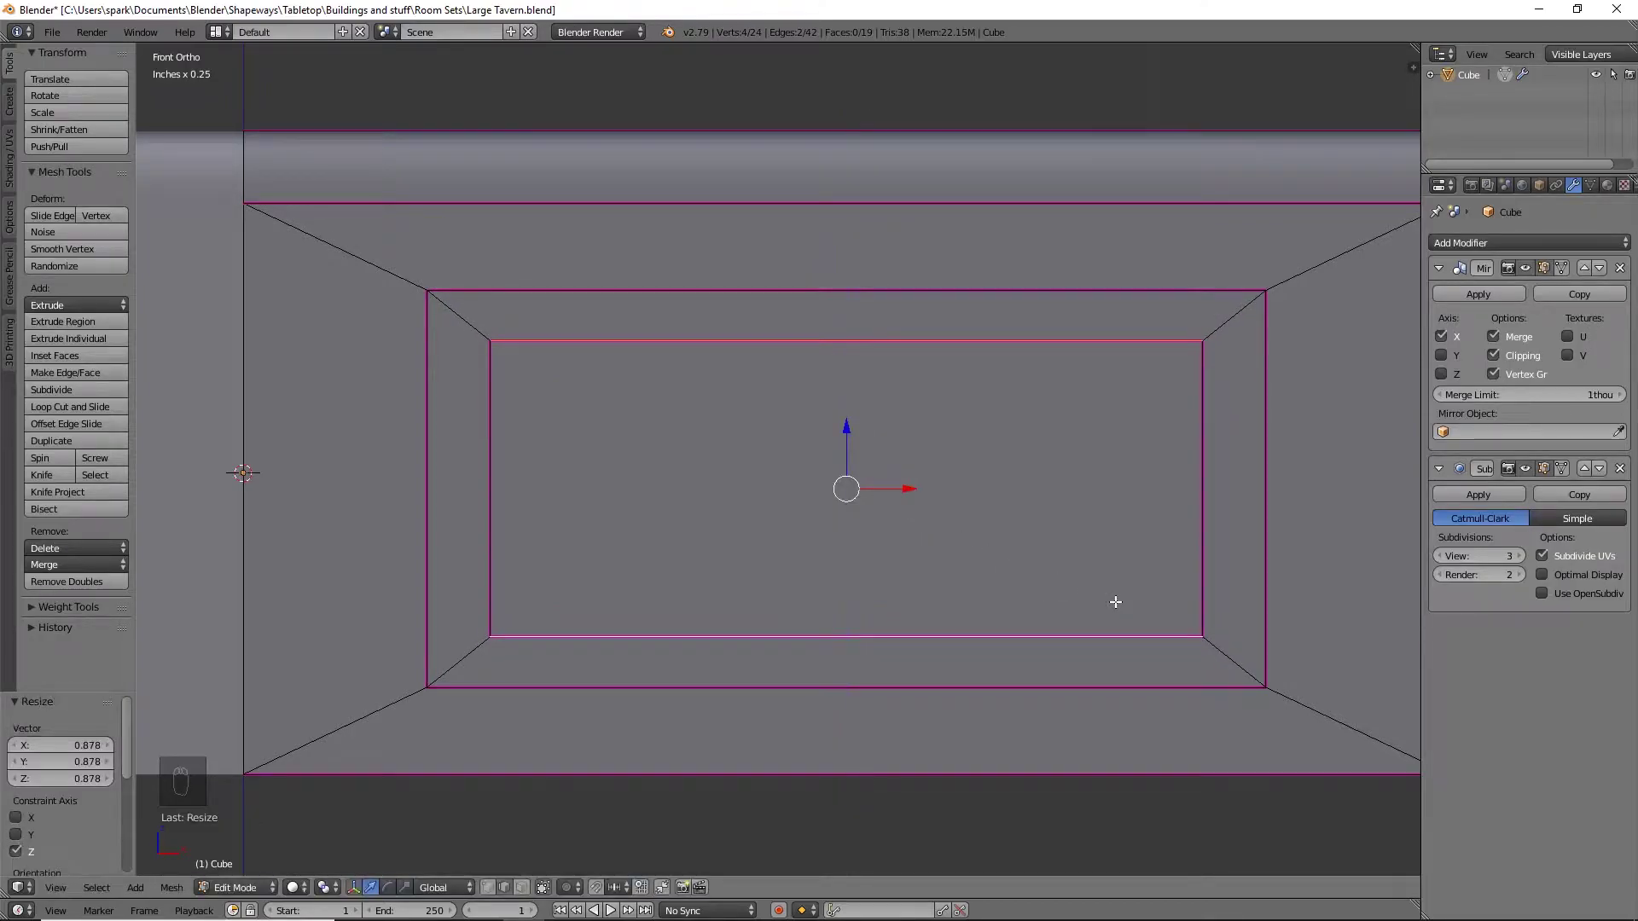
Select the four frame faces between the inner and outer rectangles and extrude them outward along Y by about 15.6 thou
click(521, 887)
right_click(458, 501)
shift+right_click(711, 307)
shift+right_click(1236, 428)
shift+right_click(1146, 656)
key(KP_3)
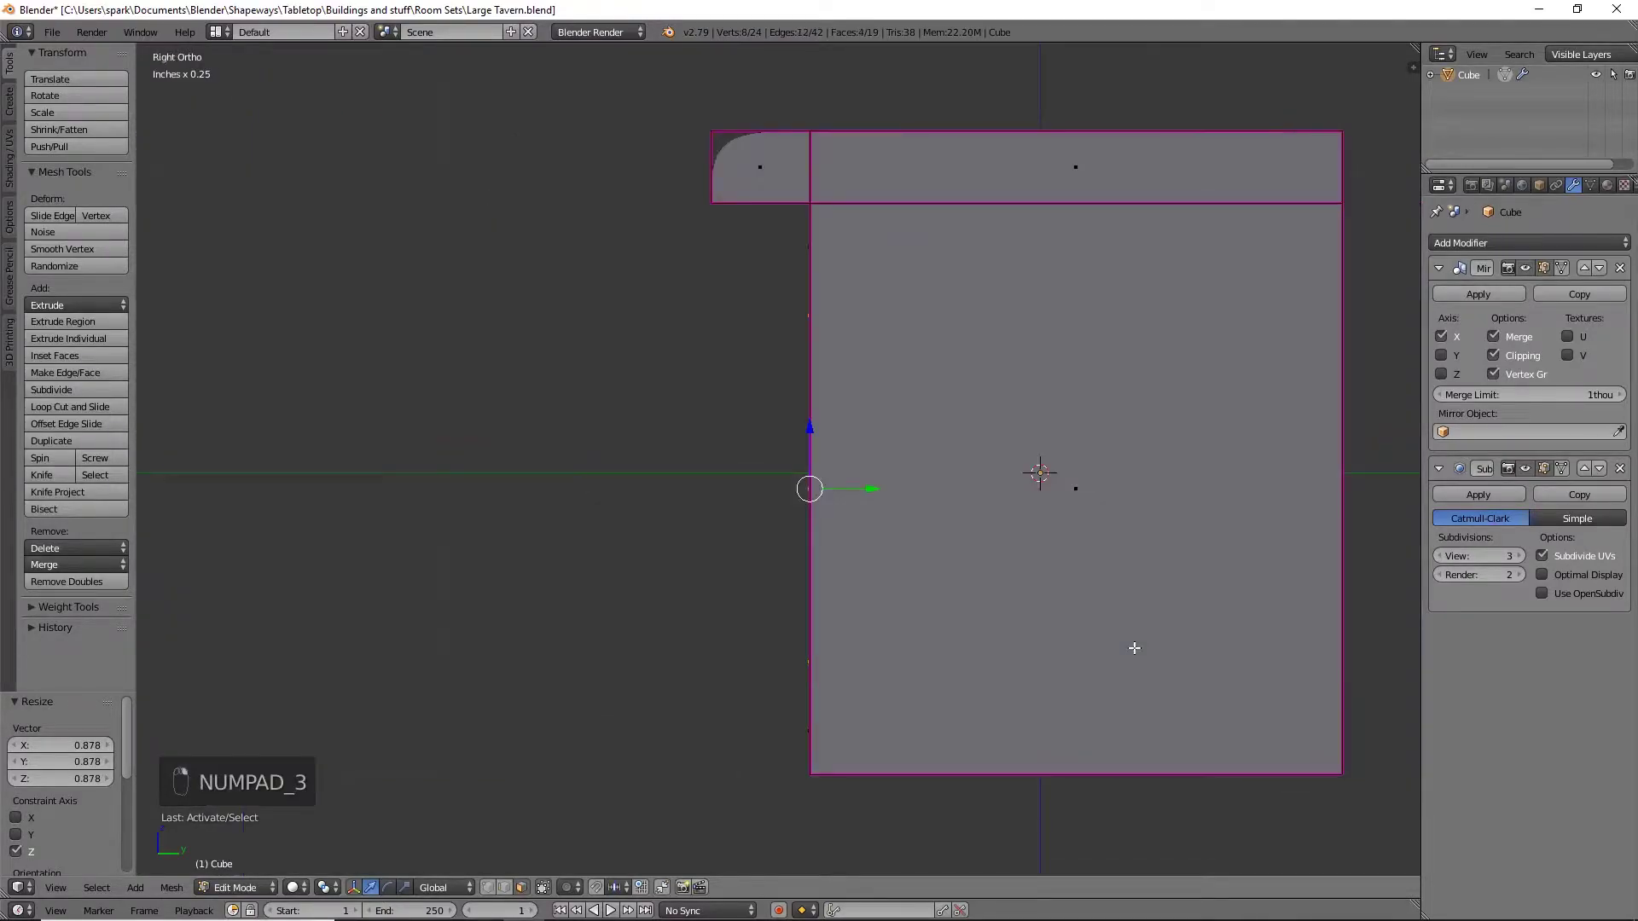
key(e)
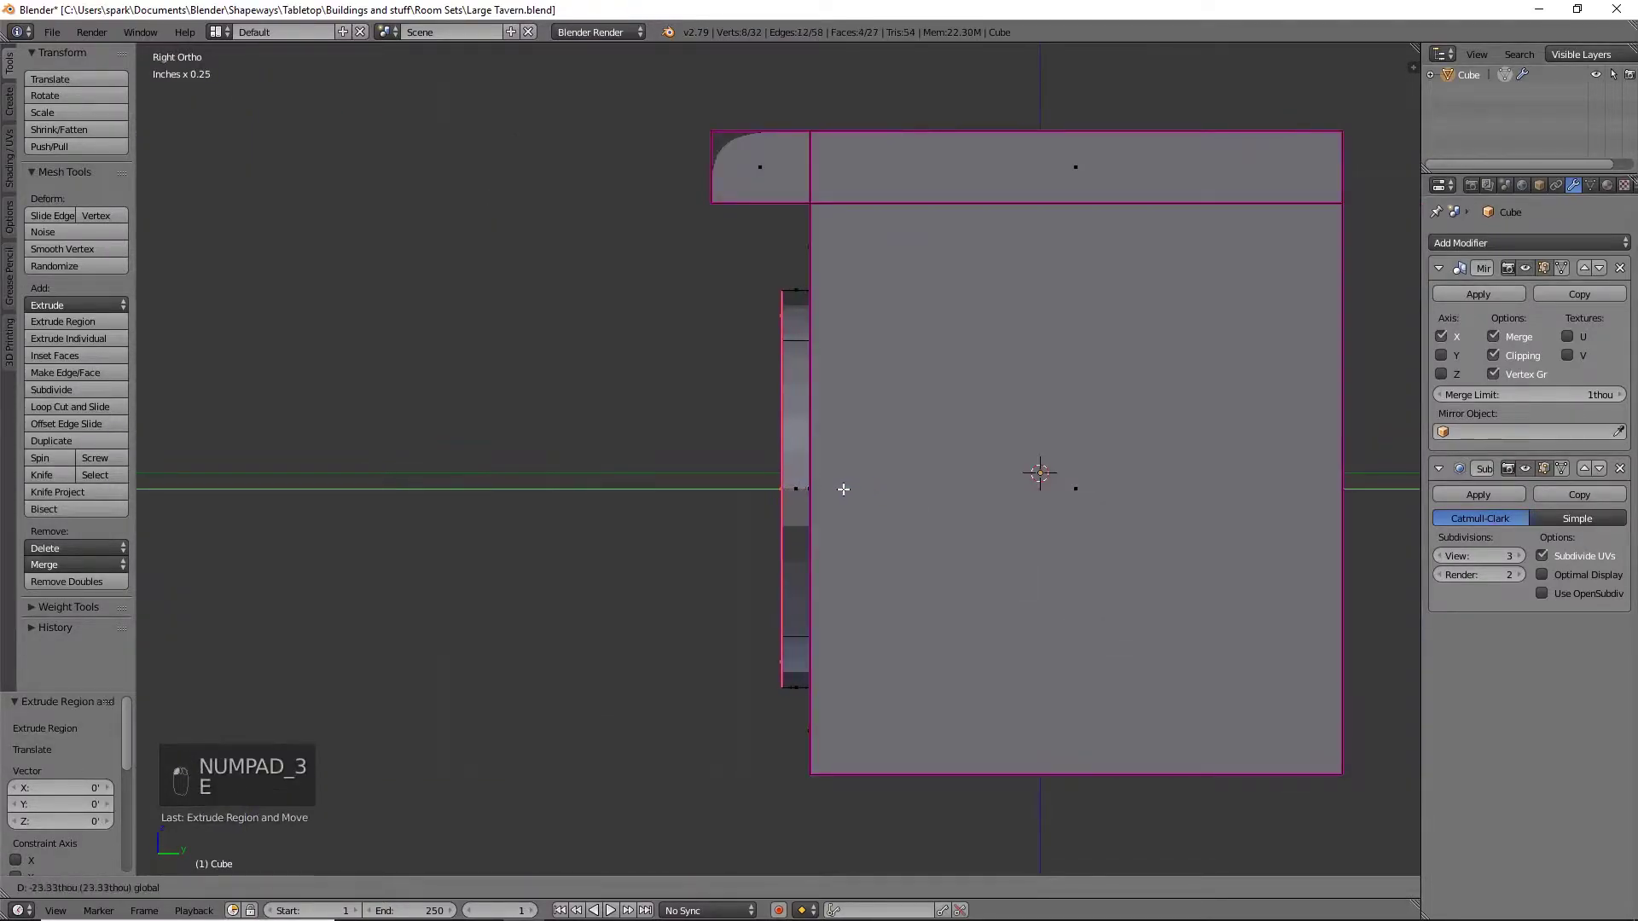
click(854, 495)
Lower the edge crease of the extruded frame faces by 0.931, followed by a further 0.914
middle_drag(857, 543, 1056, 538)
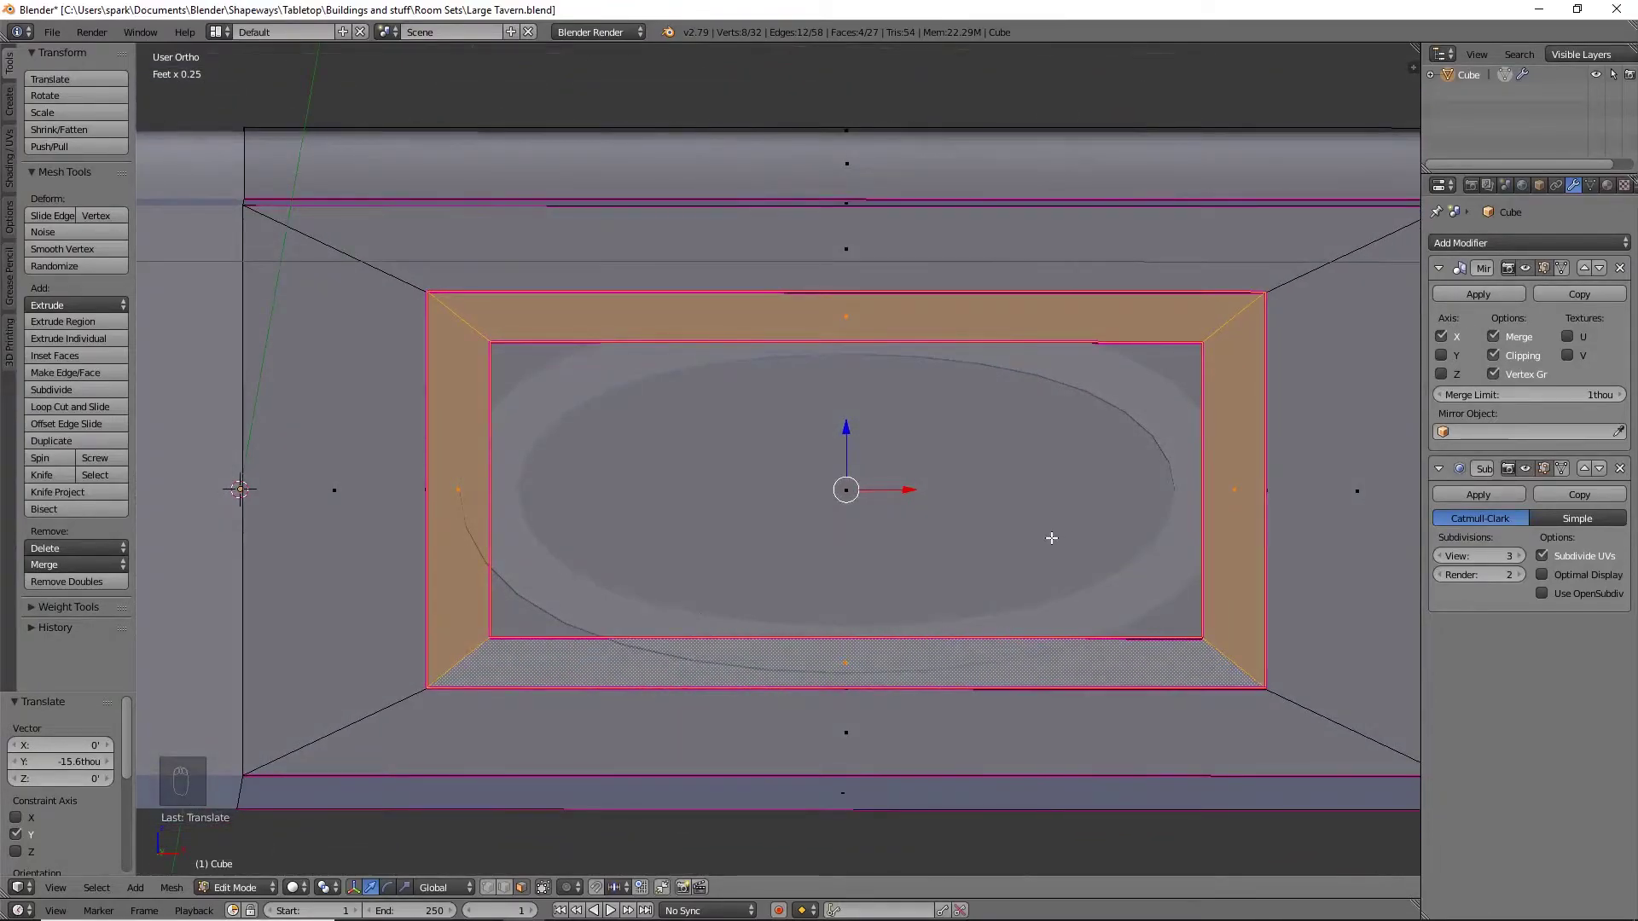
key(shift+e)
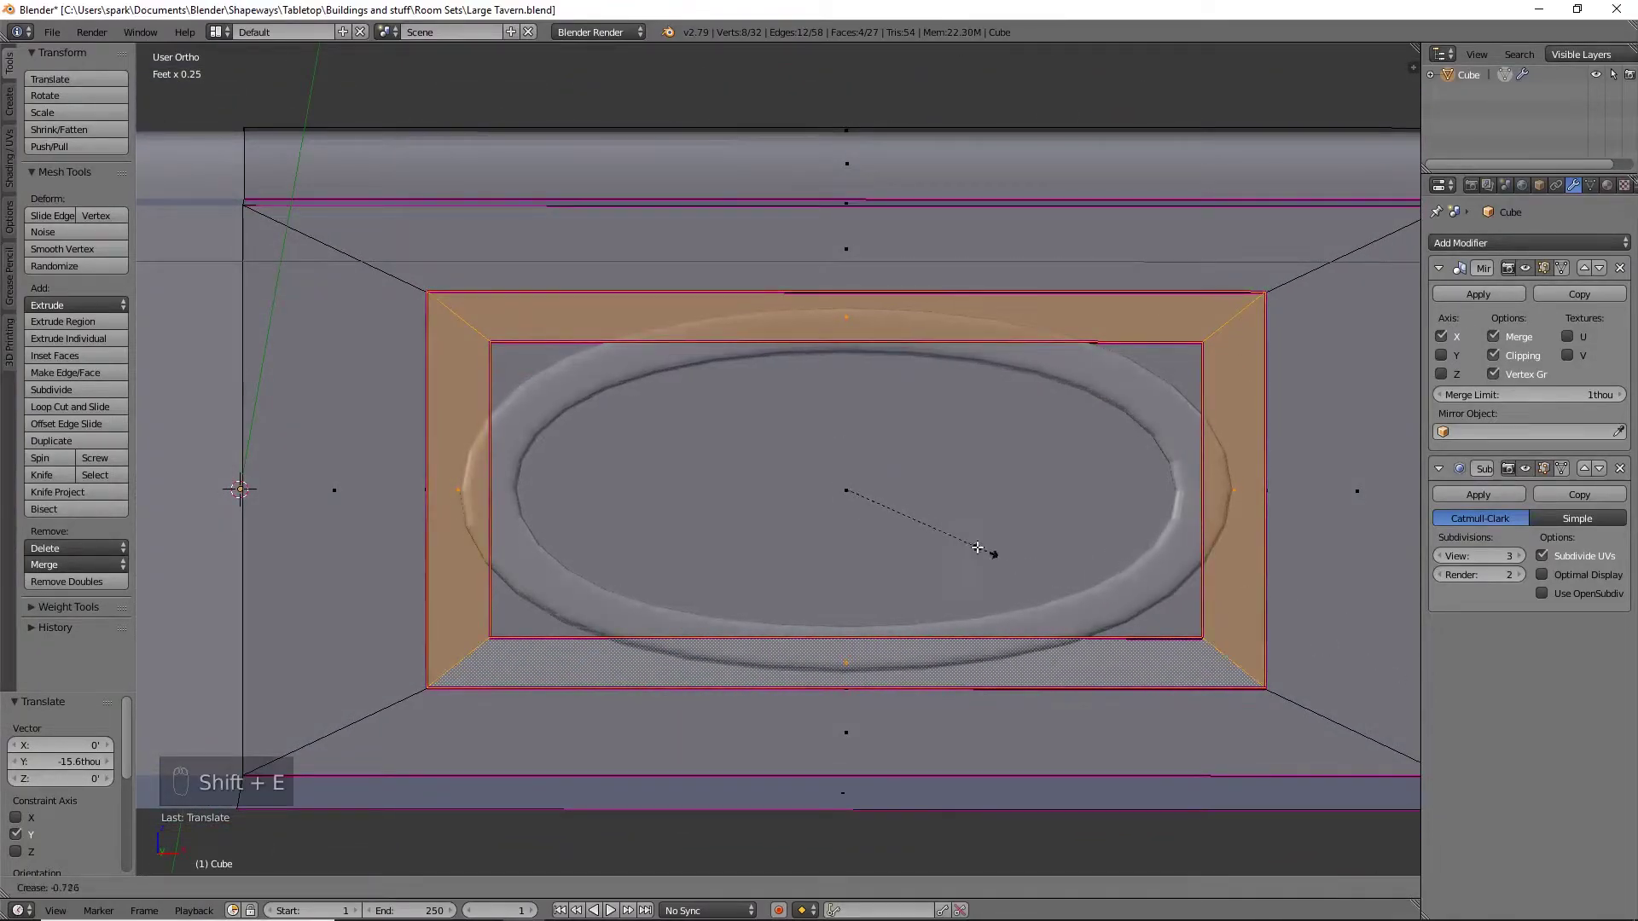
click(994, 574)
key(shift+e)
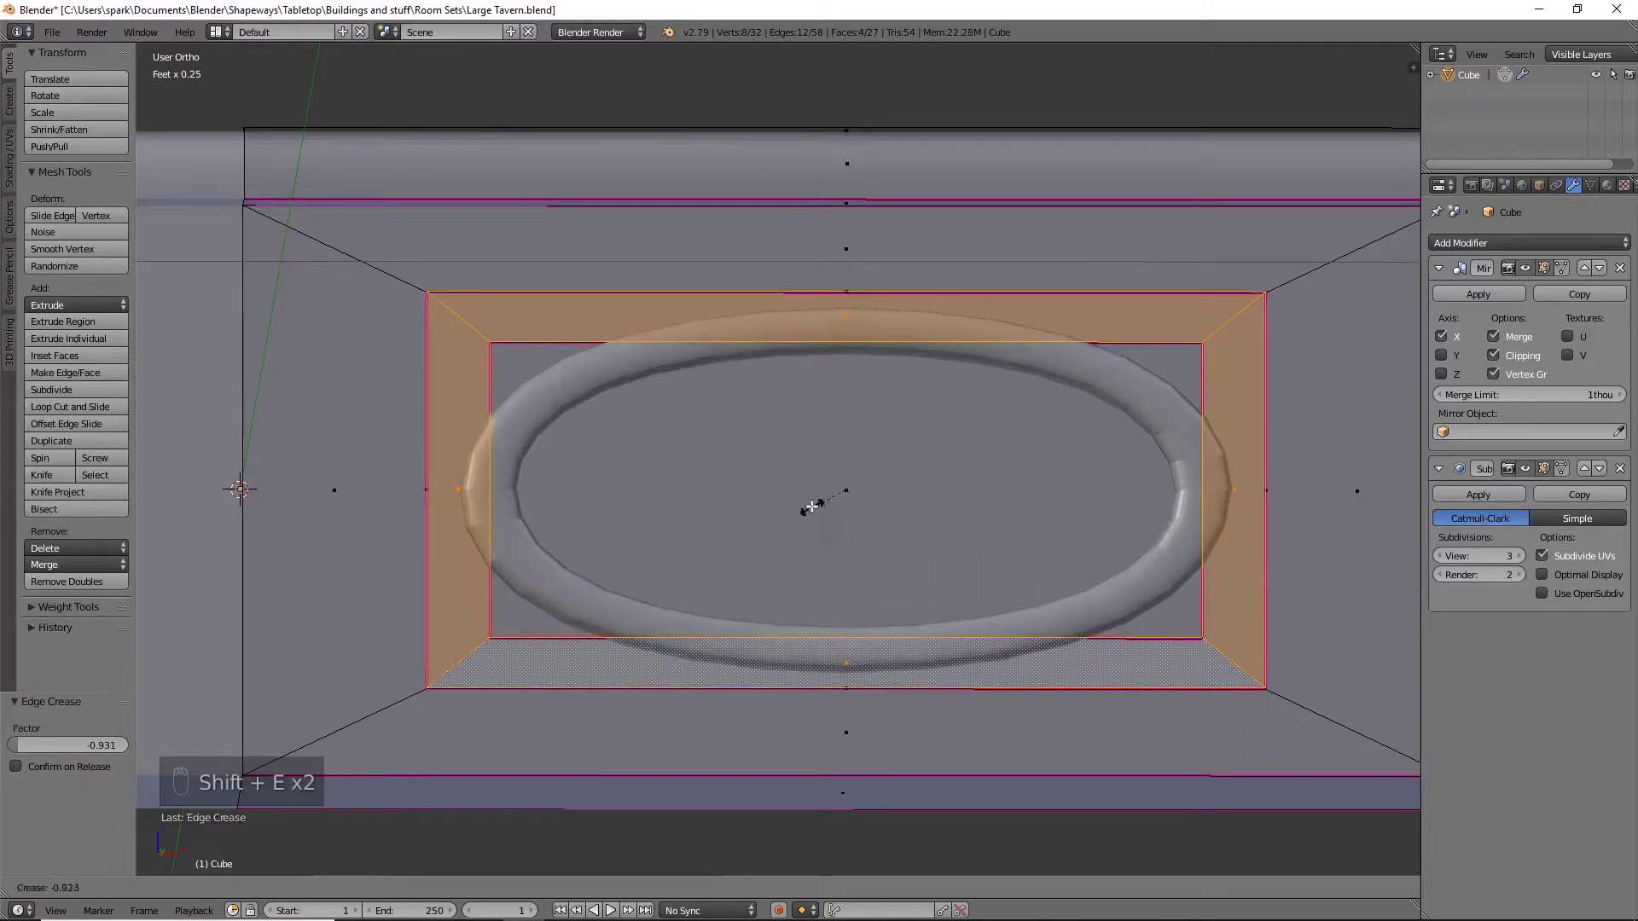
click(862, 527)
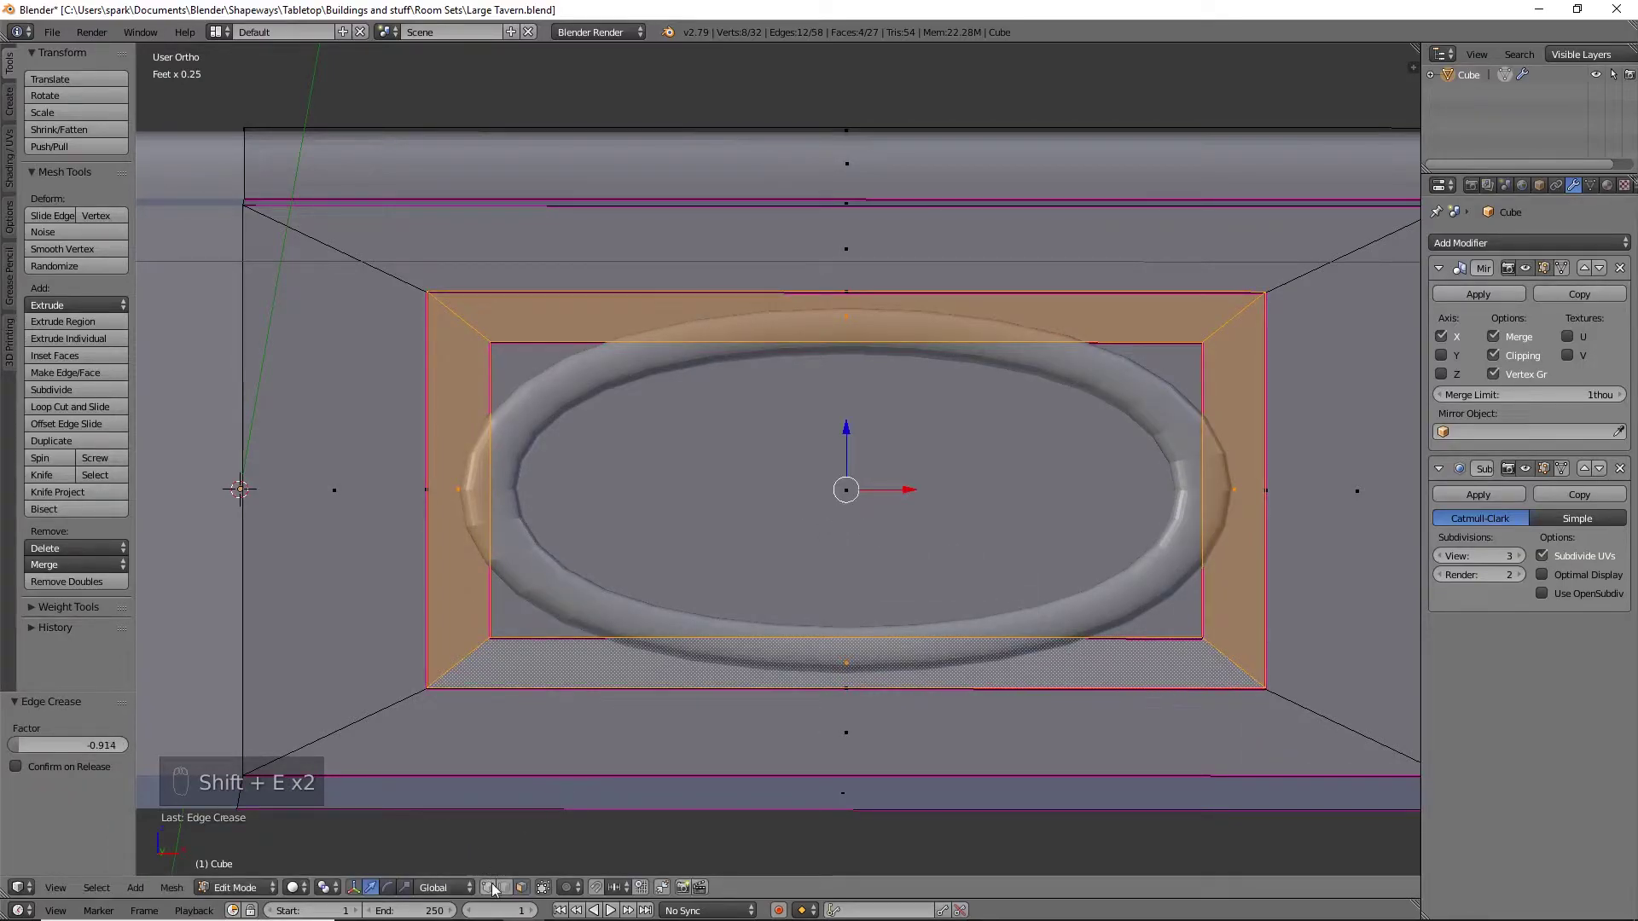
Crease the four diagonal corner edges on the raised frame's front by 1
right_click(465, 314)
shift+right_click(1227, 324)
shift+right_click(1229, 650)
shift+right_click(475, 650)
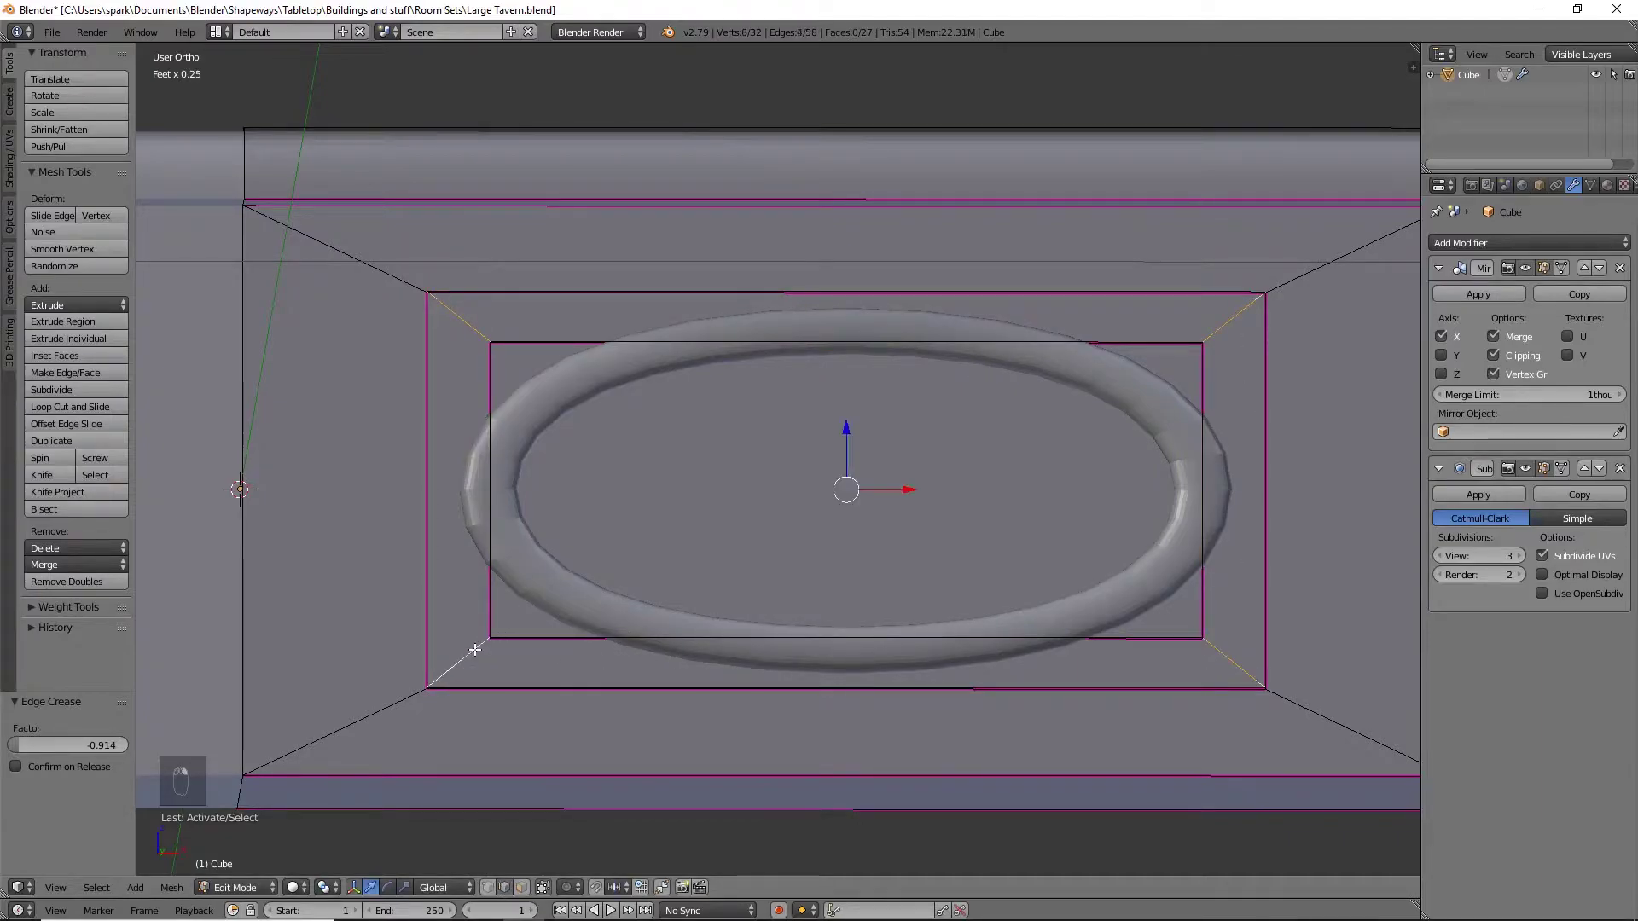
key(shift+e)
click(941, 631)
Crease the two short depth edges at the frame's outer corners nearest the mirror plane by 1
middle_drag(944, 632, 987, 541)
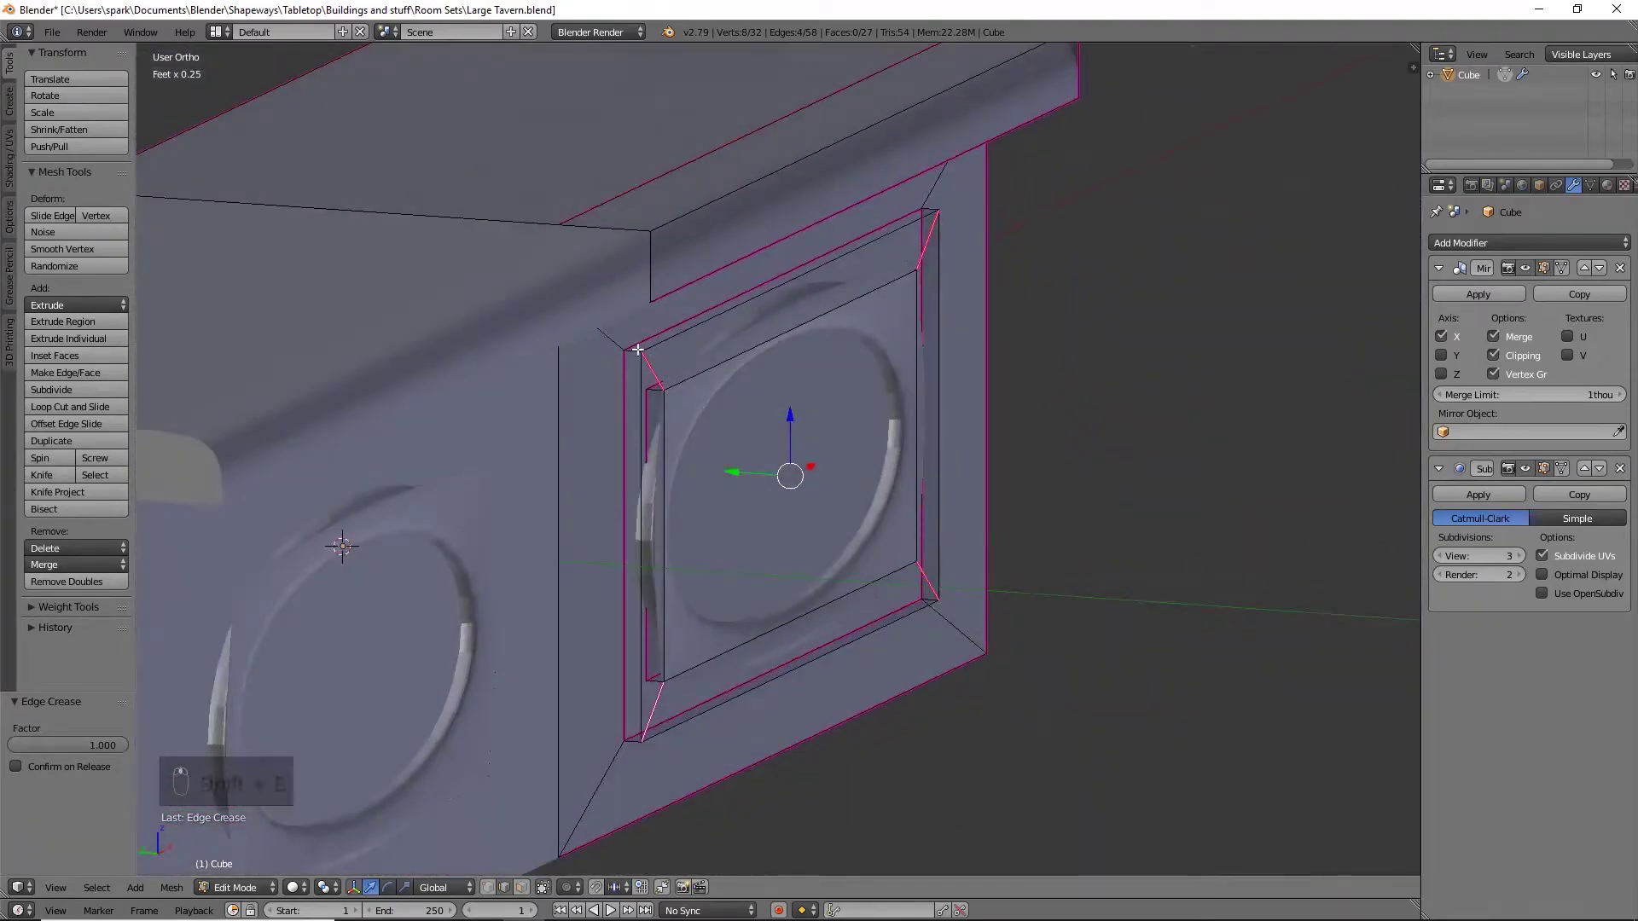
right_click(671, 750)
shift+right_click(617, 740)
key(shift+e)
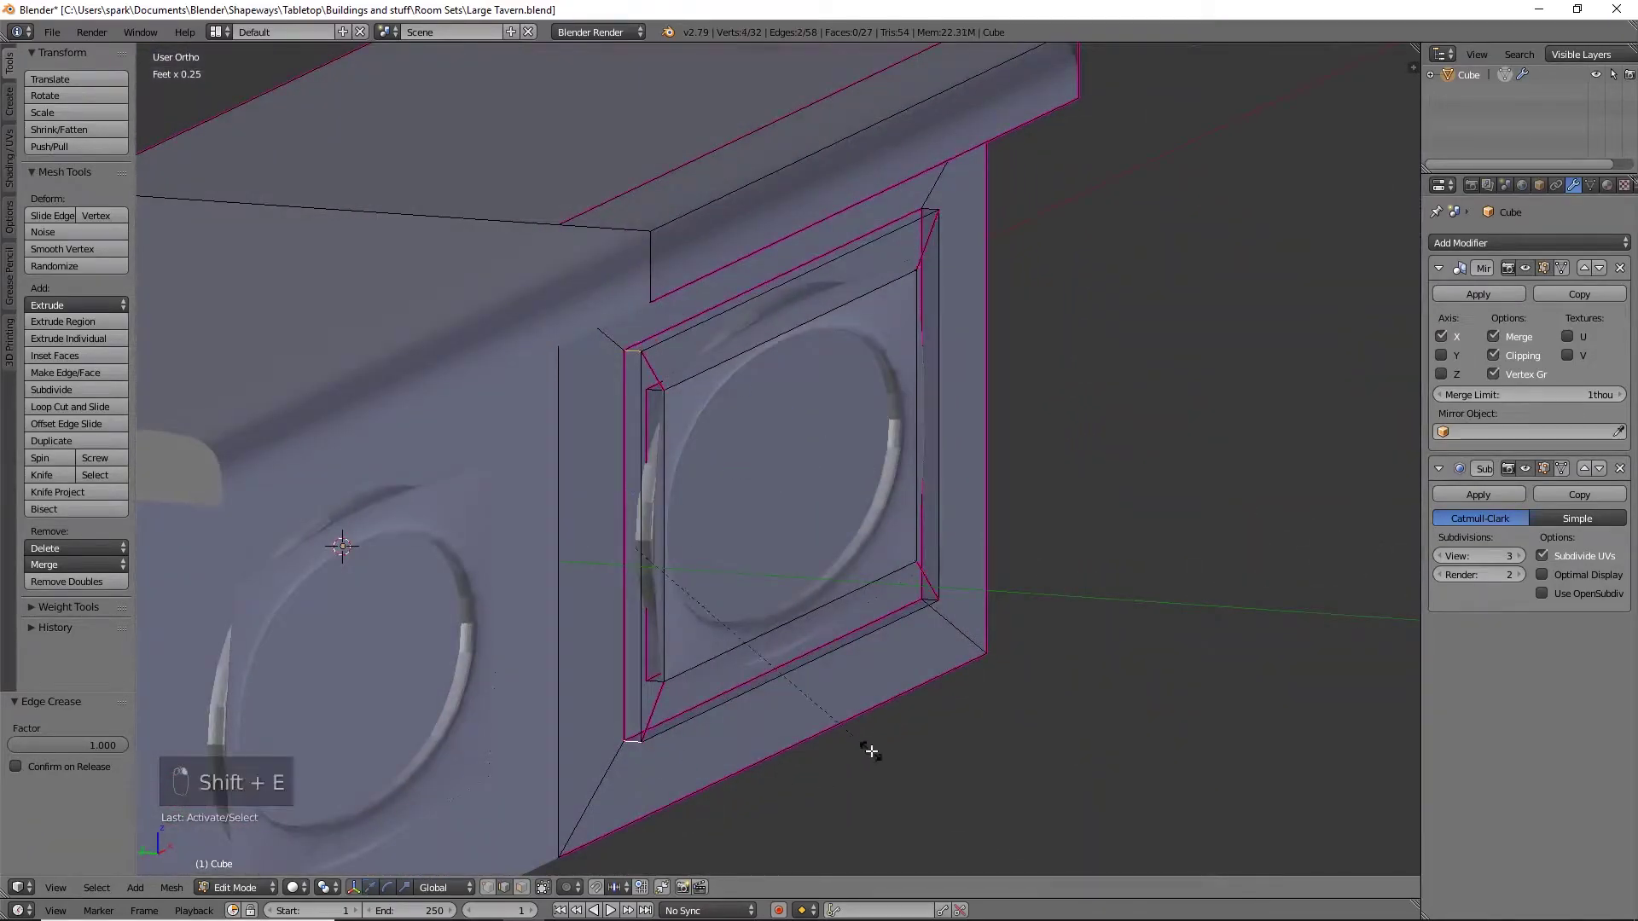
click(706, 599)
Crease the two short depth edges at the frame's outer corners farthest from the mirror plane by 1
mouse_move(706, 599)
middle_down()
mouse_move(797, 596)
mouse_move(728, 608)
middle_up()
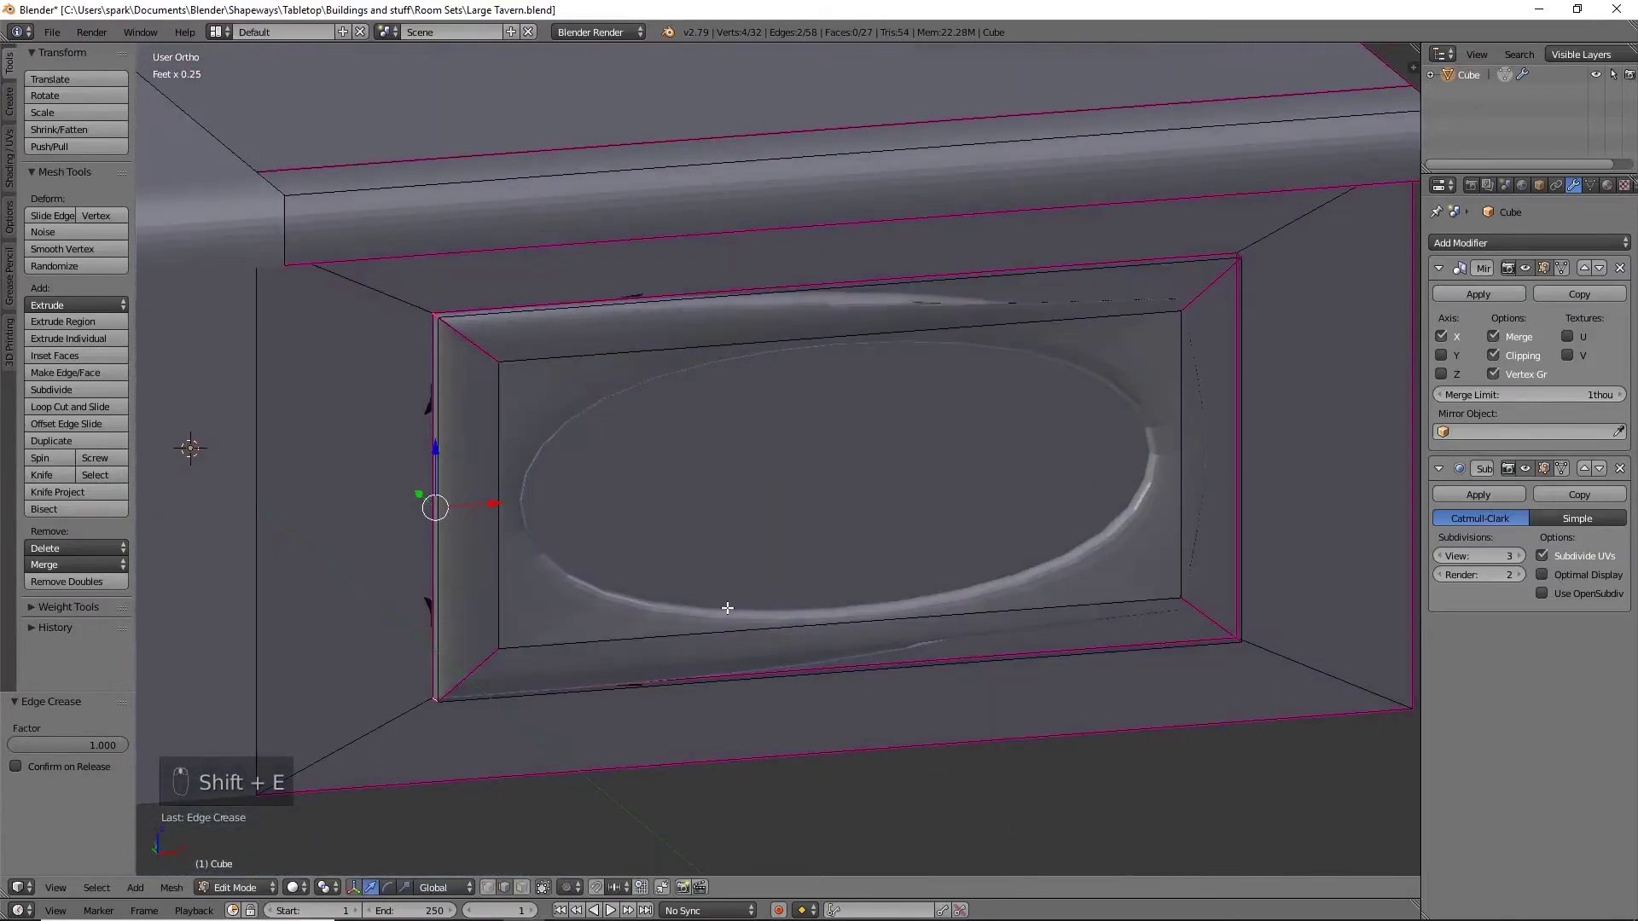
middle_drag(1216, 470, 1097, 427)
right_click(1103, 409)
right_click(1103, 413)
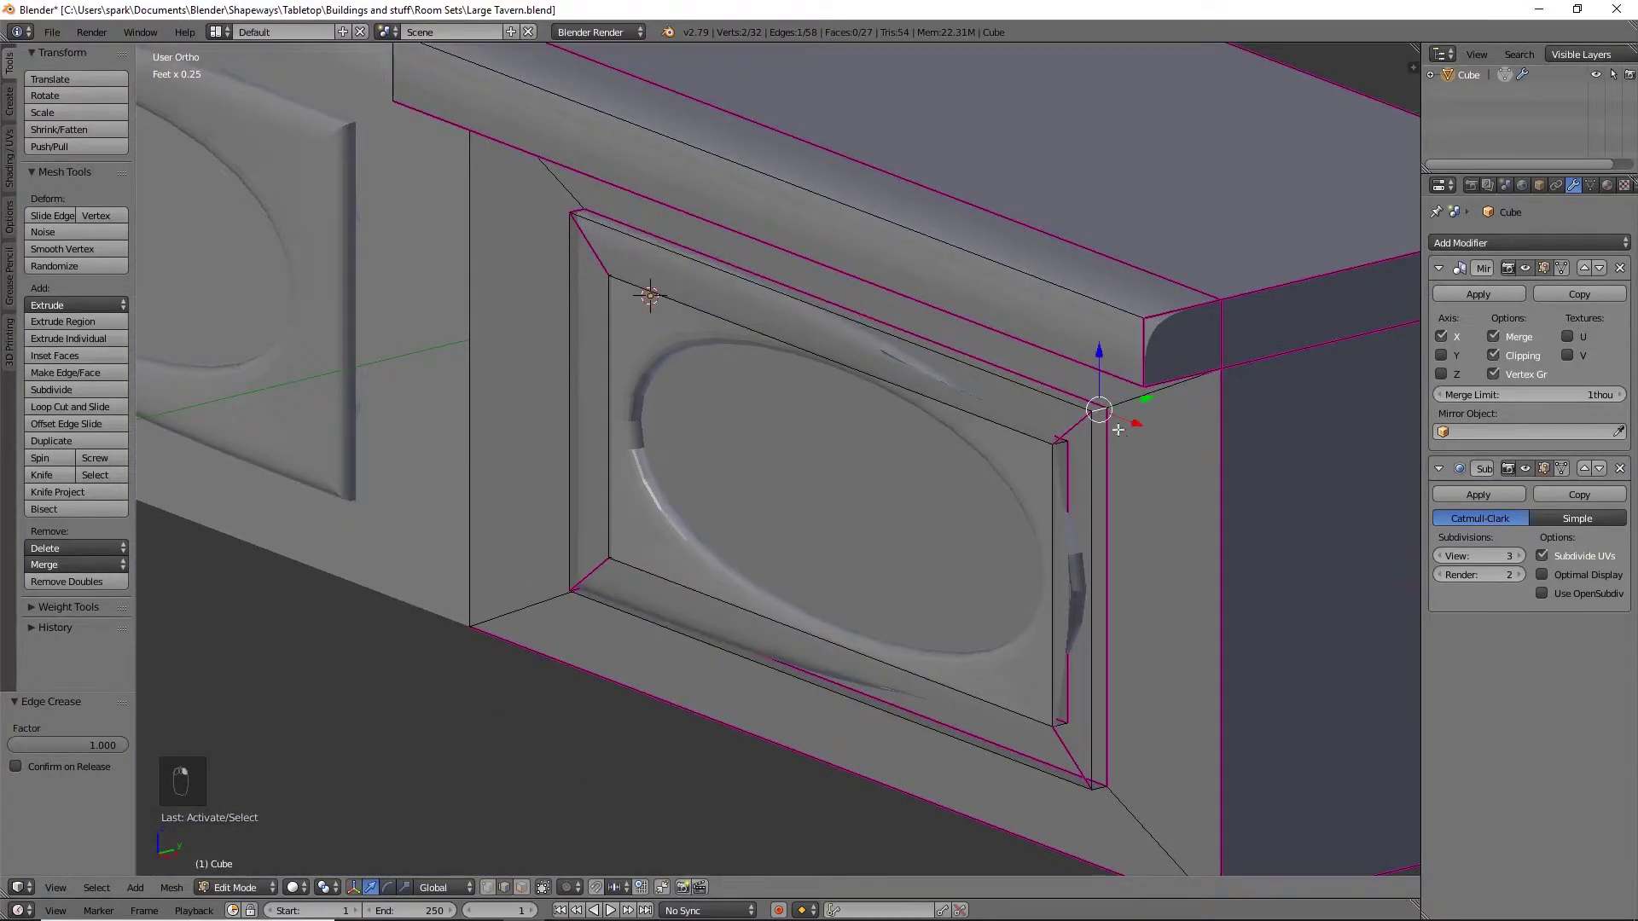
shift+right_click(1098, 786)
key(shift+e)
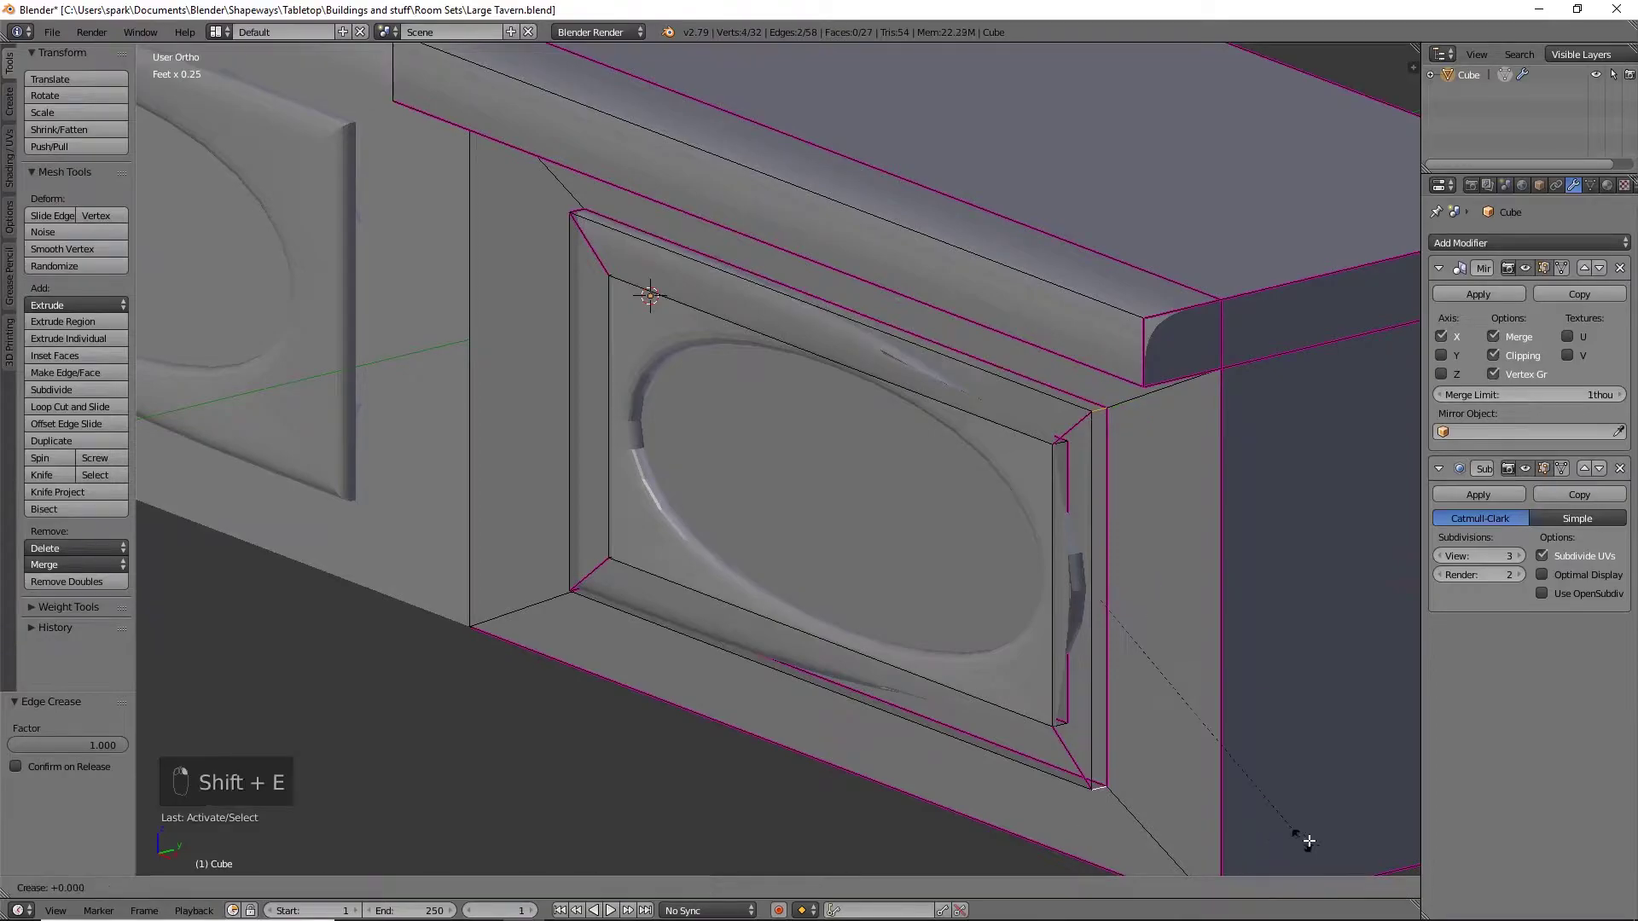
click(1228, 644)
Crease the short depth edges at the frame's two upper inner corners by 1
middle_drag(937, 522, 676, 452)
right_click(678, 449)
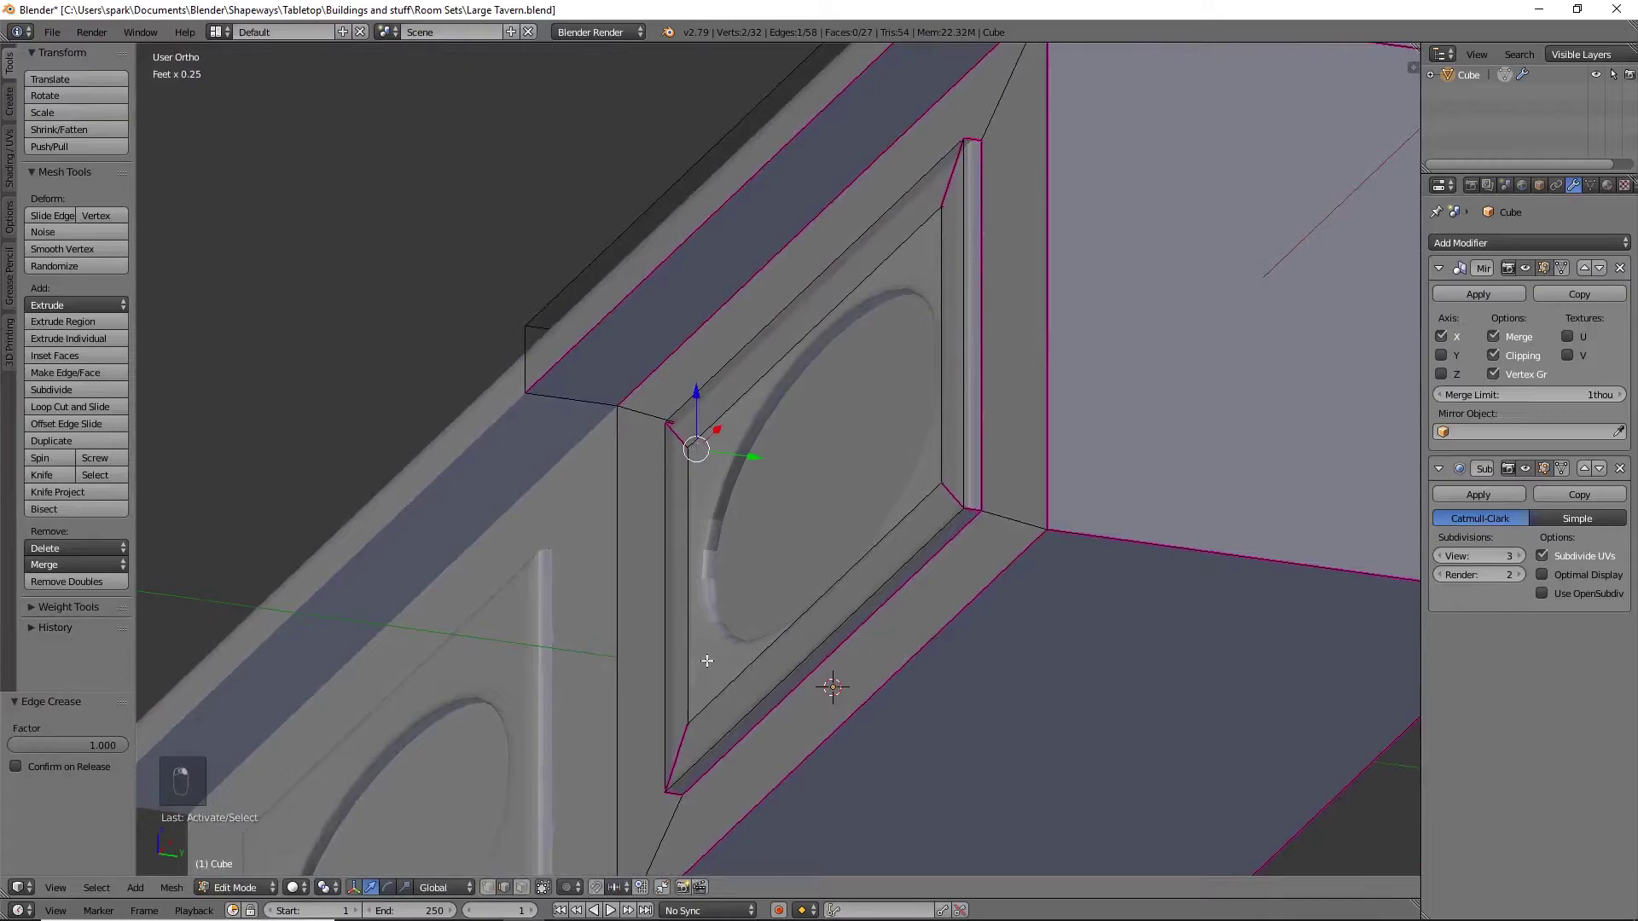
key(shift+e)
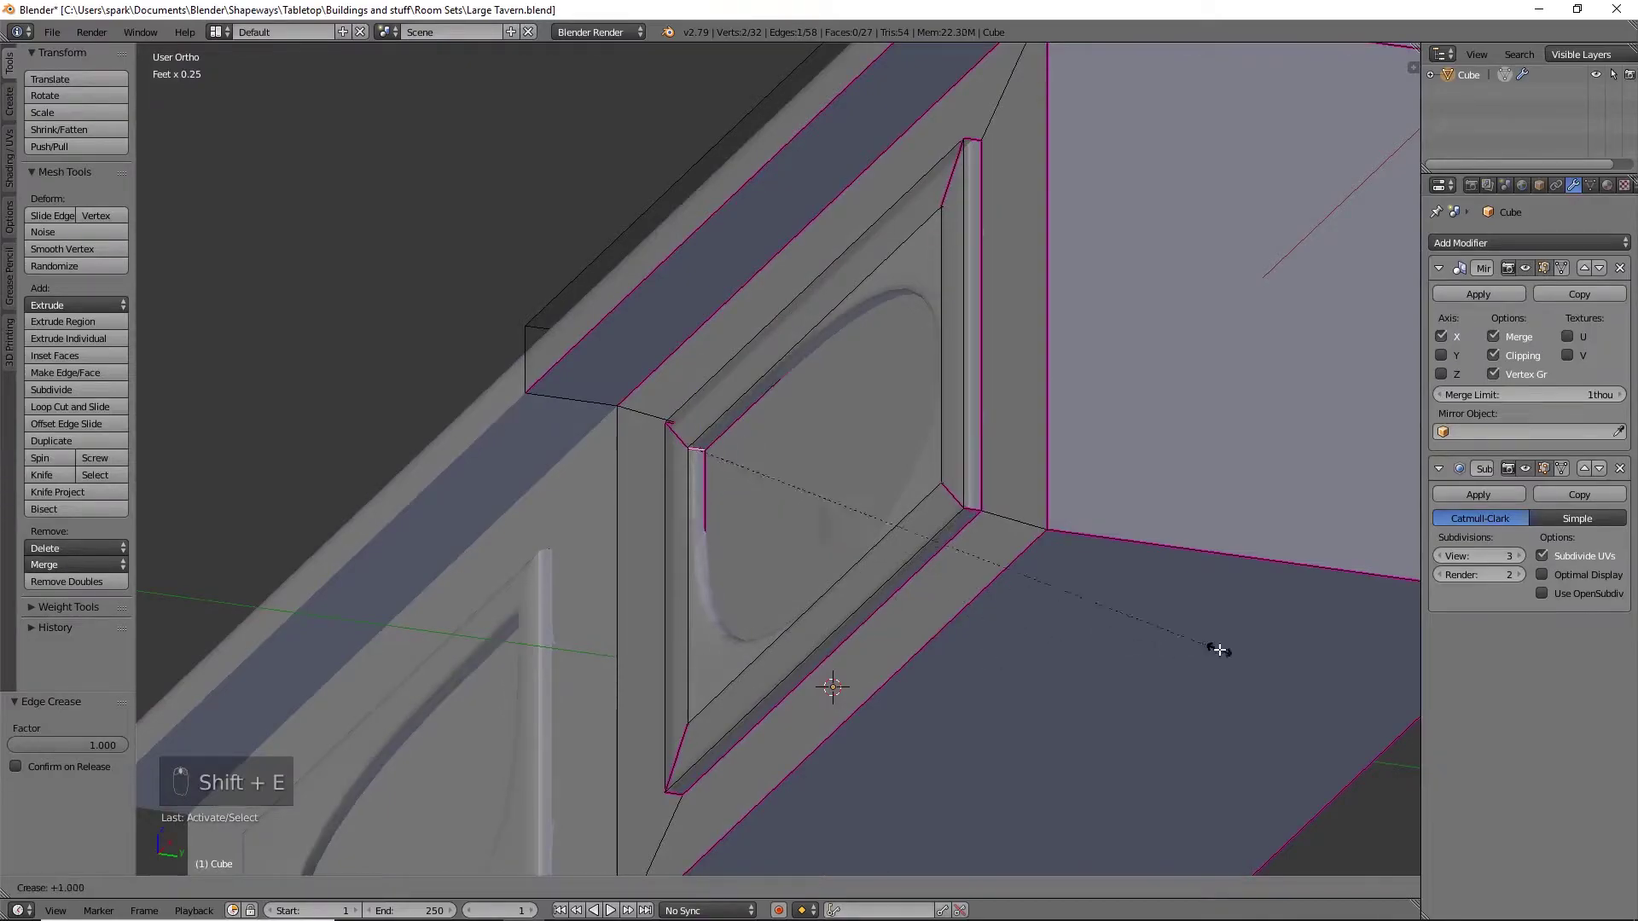
click(281, 609)
middle_drag(873, 507, 1090, 435)
right_click(1096, 458)
key(shift+e)
click(675, 636)
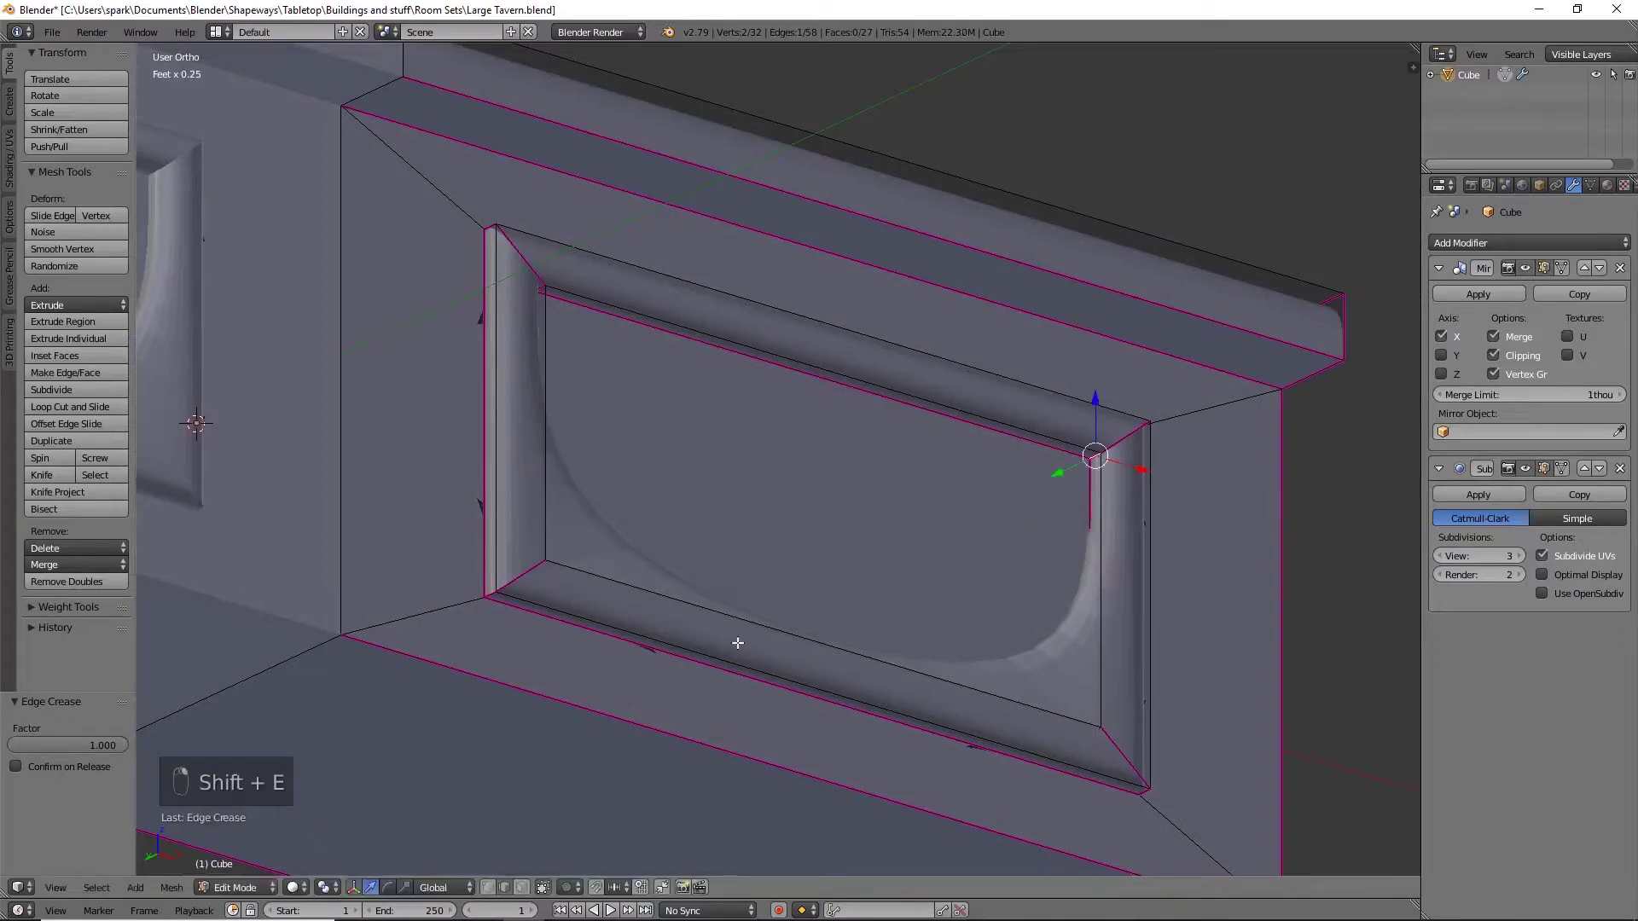
Crease the short depth edges at the frame's two lower inner corners by 1
middle_drag(1073, 620, 1095, 657)
right_click(1080, 556)
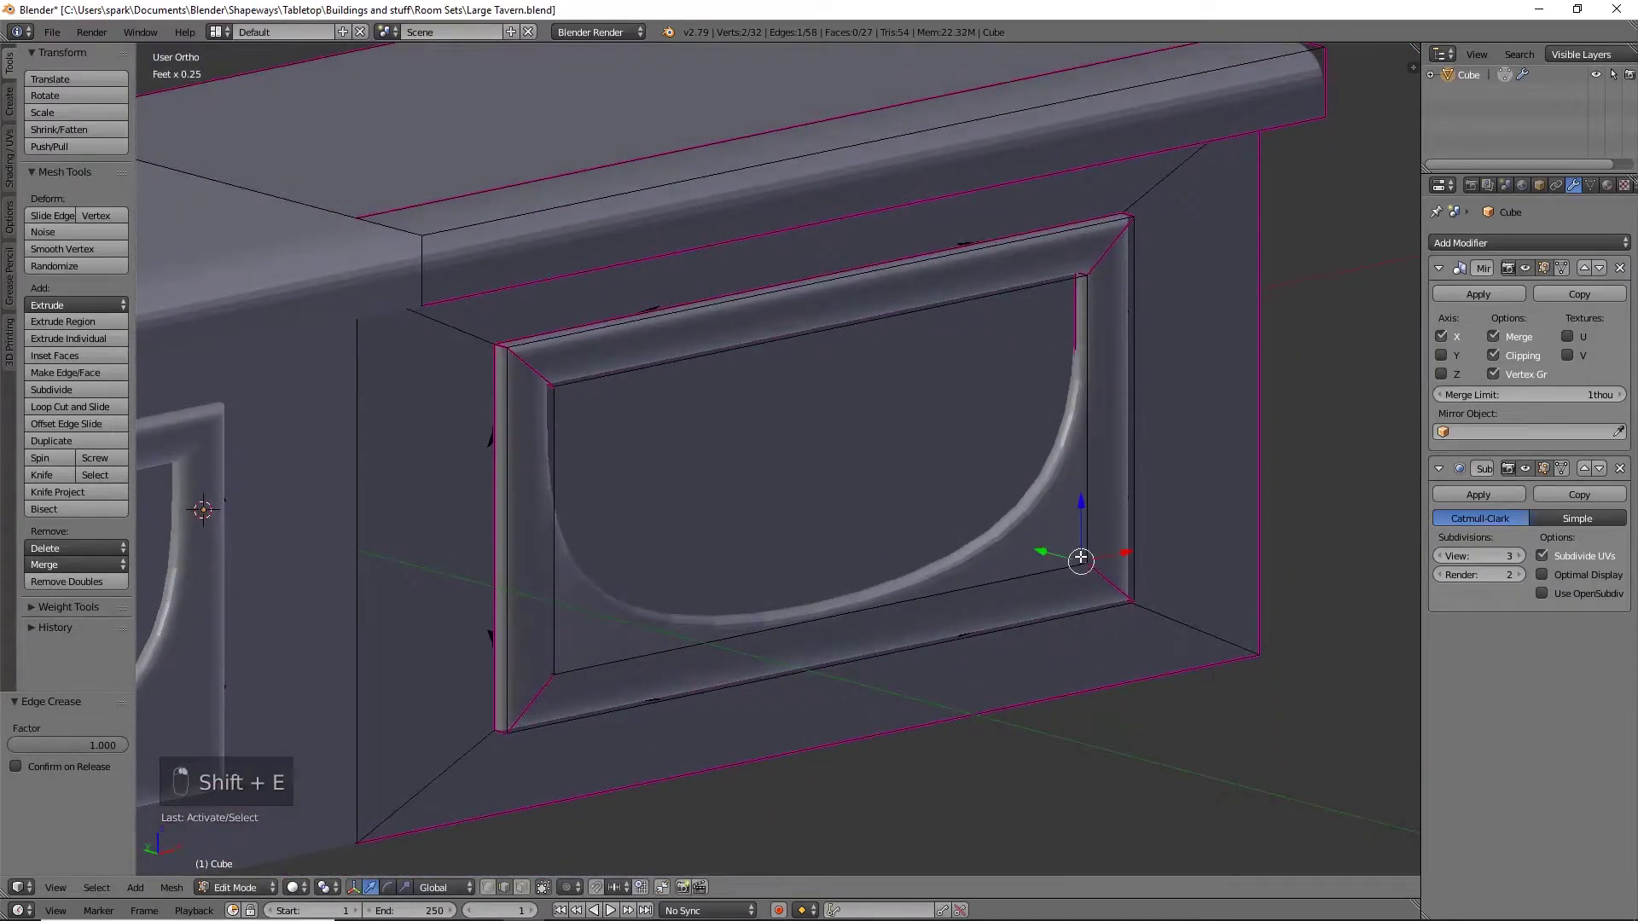
key(shift+e)
click(821, 621)
middle_drag(821, 620, 597, 568)
right_click(587, 555)
key(shift+e)
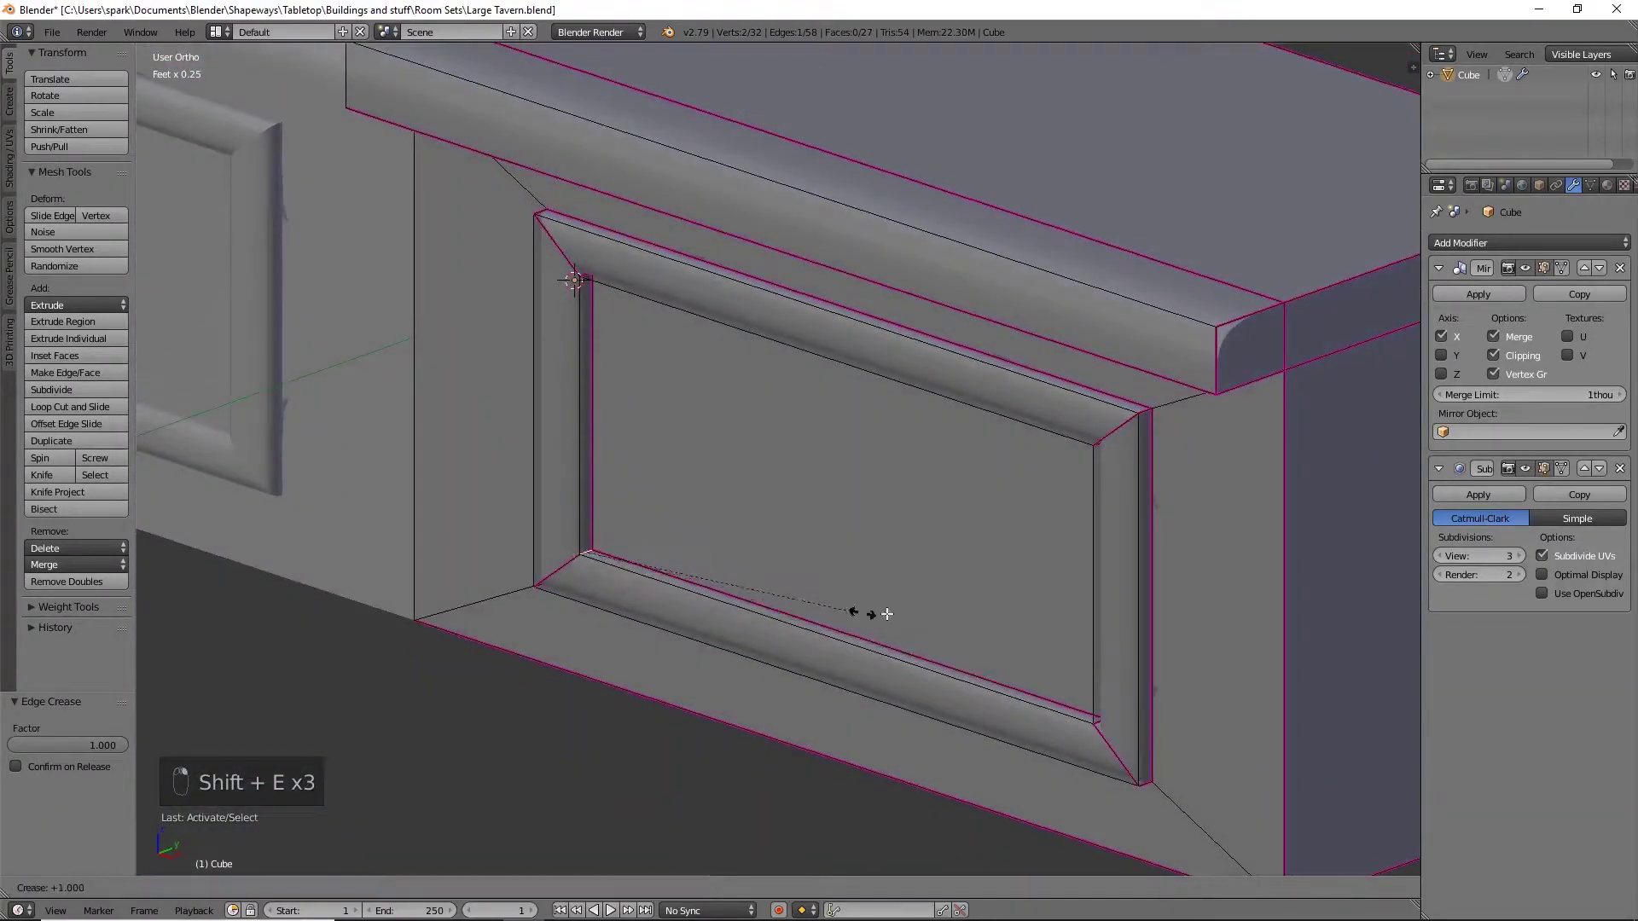
click(256, 615)
In wireframe display, crease the four diagonal edges joining the frame to the front panel's corners by 1
middle_drag(337, 640, 804, 544)
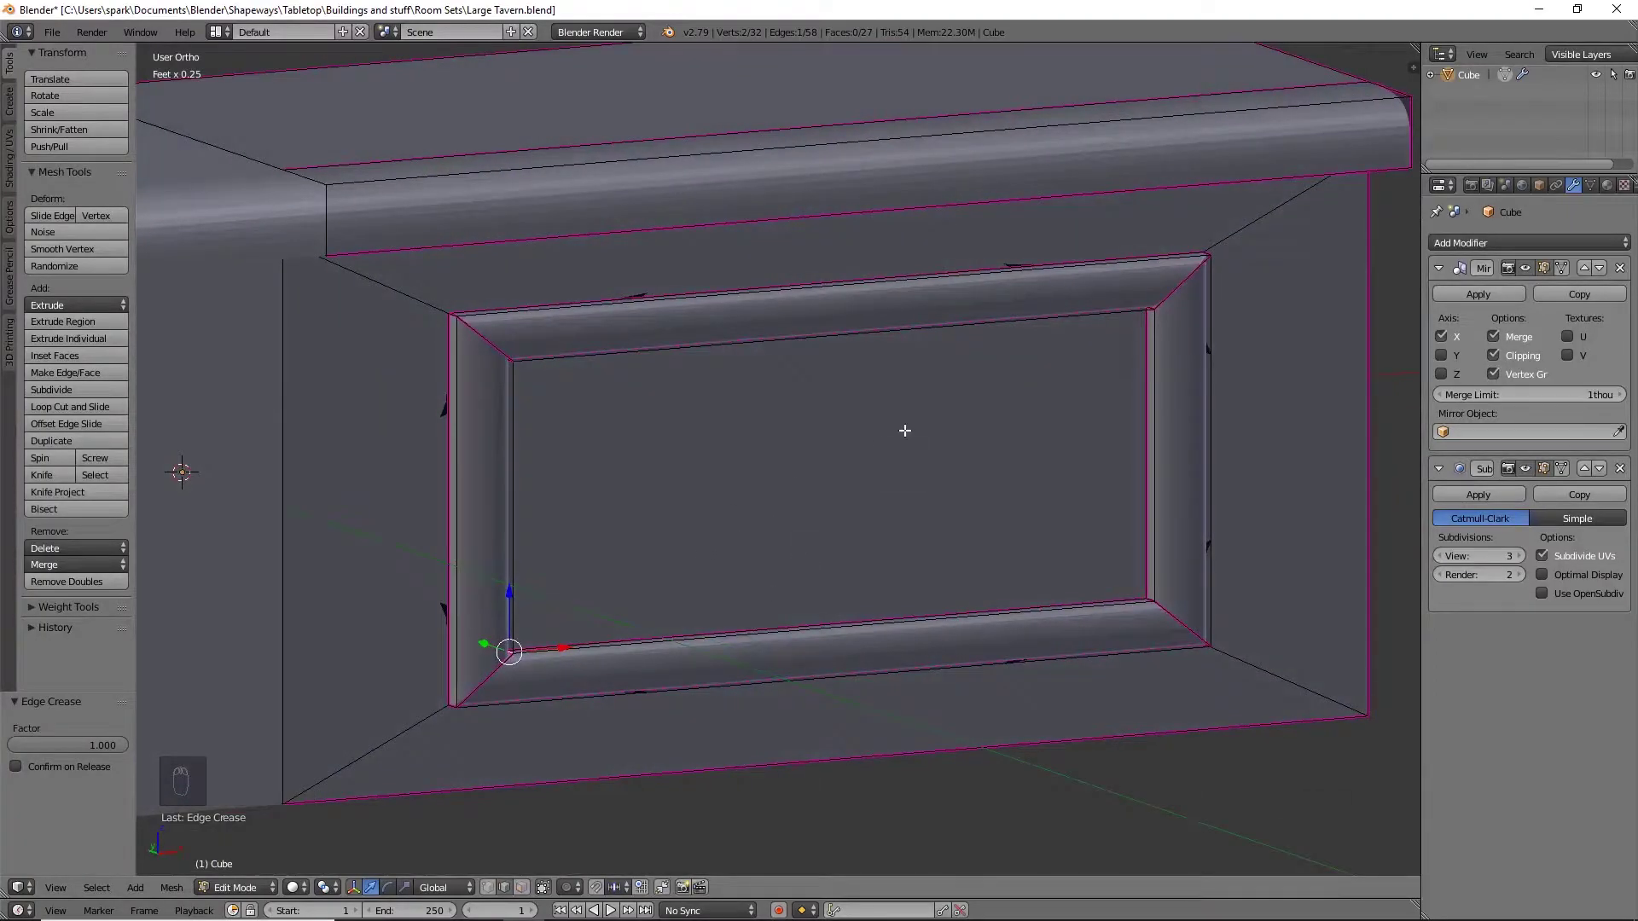
key(z)
middle_drag(1240, 552, 1097, 530)
right_click(1215, 268)
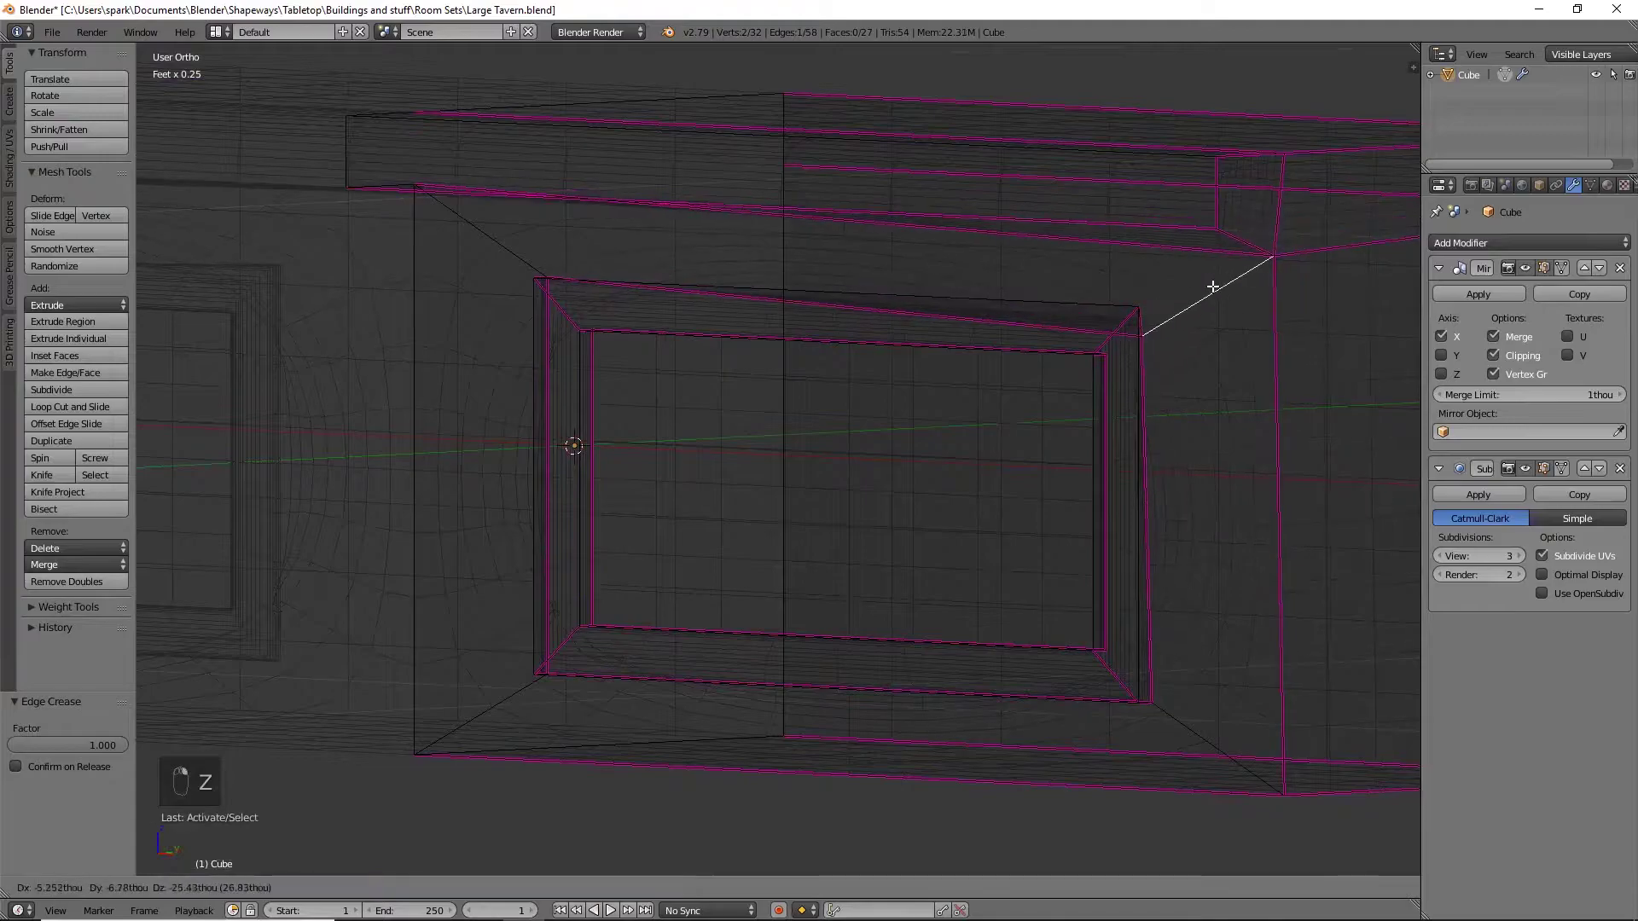
shift+right_click(1195, 723)
shift+right_click(504, 695)
shift+right_click(519, 254)
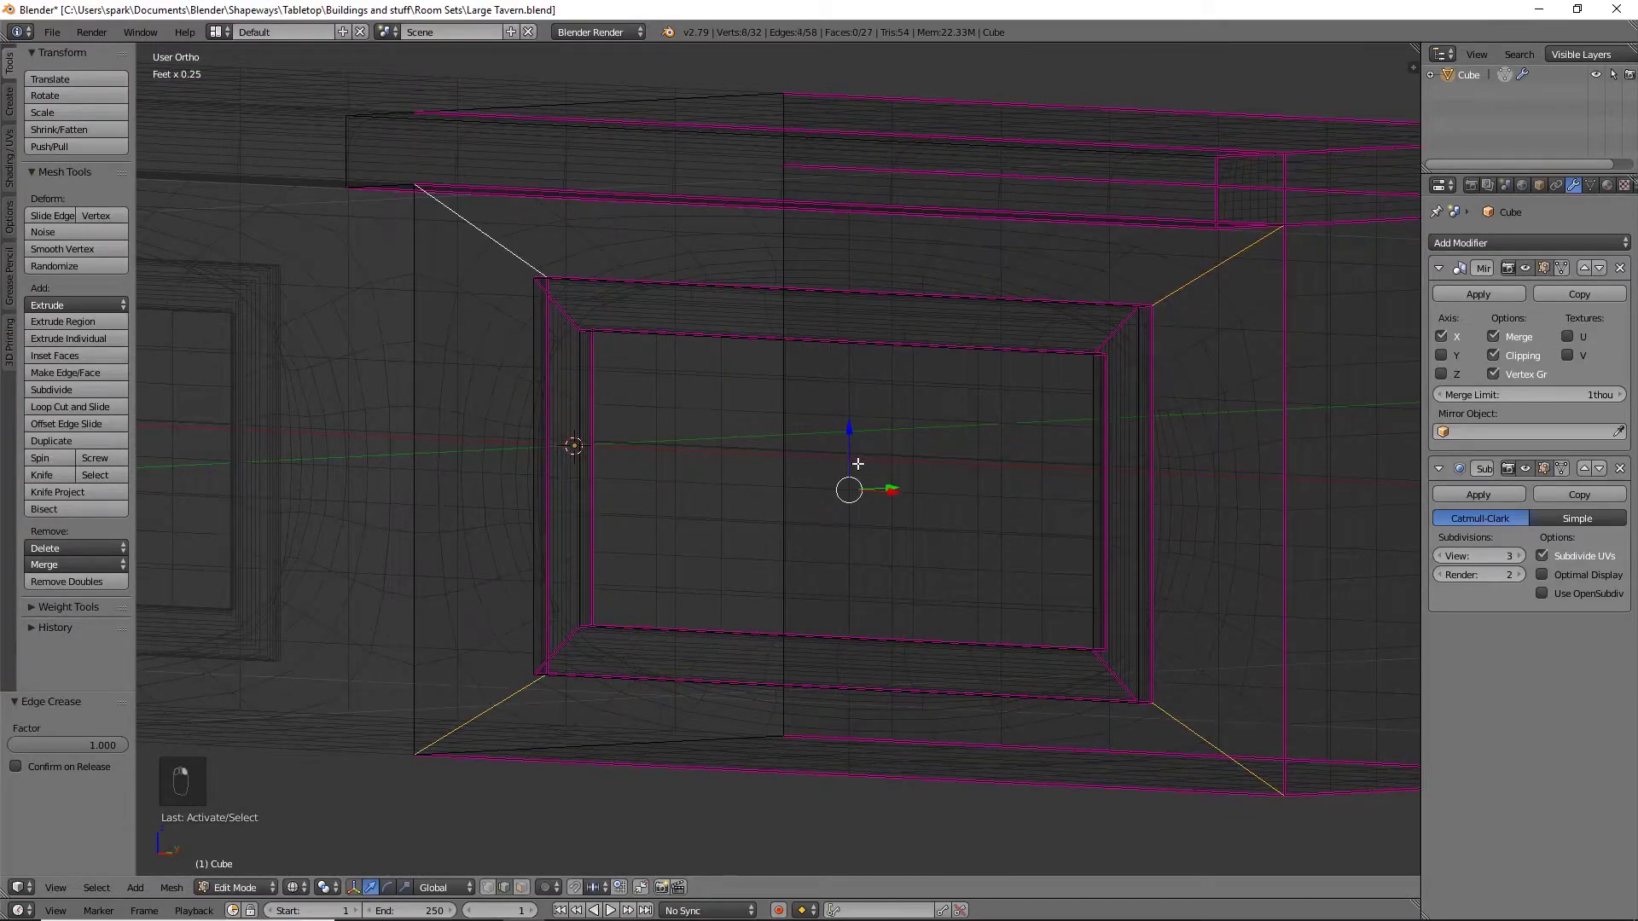
key(shift+e)
click(1127, 517)
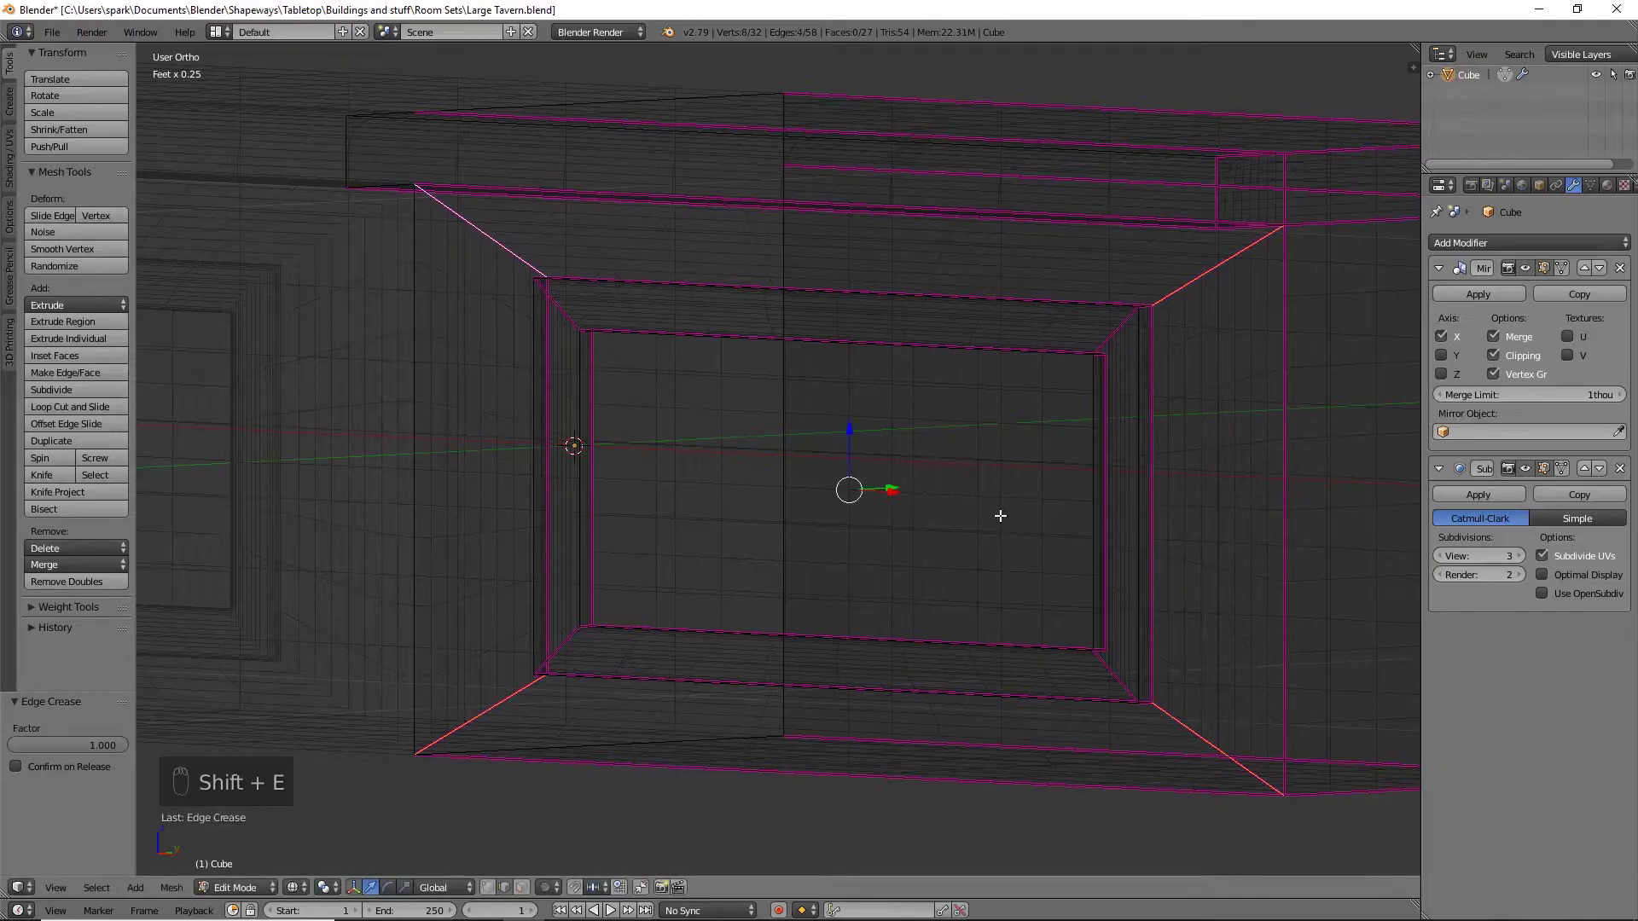
Return to solid display and add one loop cut midway along the raised frame's front faces
mouse_move(913, 417)
middle_down()
mouse_move(936, 436)
mouse_move(921, 428)
middle_up()
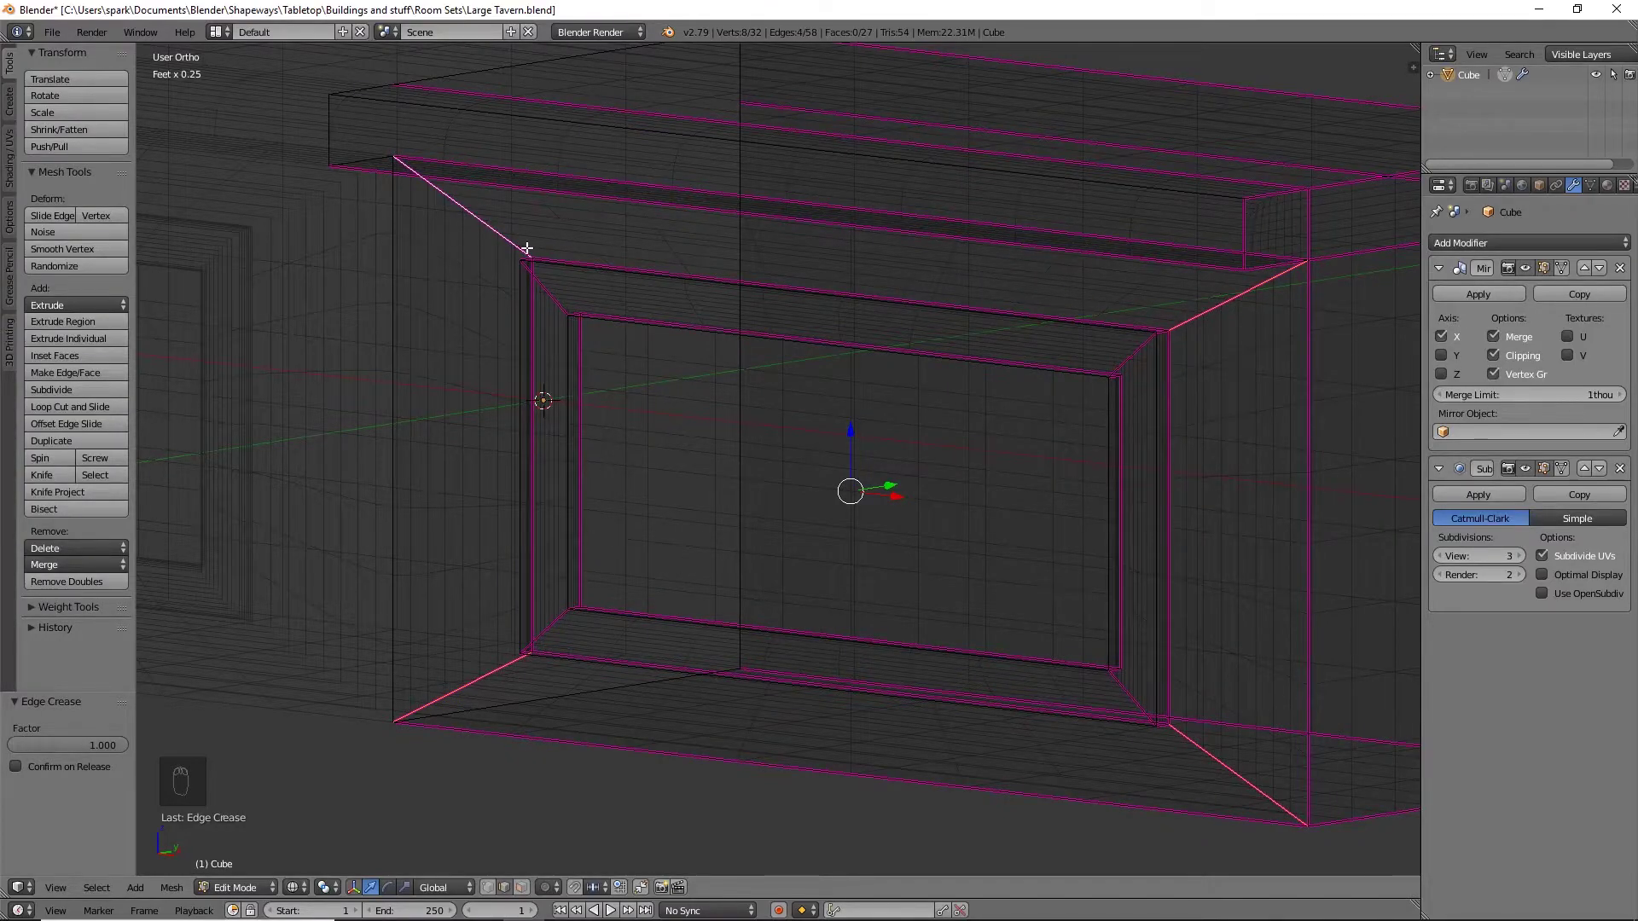
middle_drag(521, 401, 596, 410)
key(z)
scroll(779, 518, down, 4)
middle_drag(779, 519, 920, 525)
scroll(908, 557, up, 4)
scroll(924, 513, up, 2)
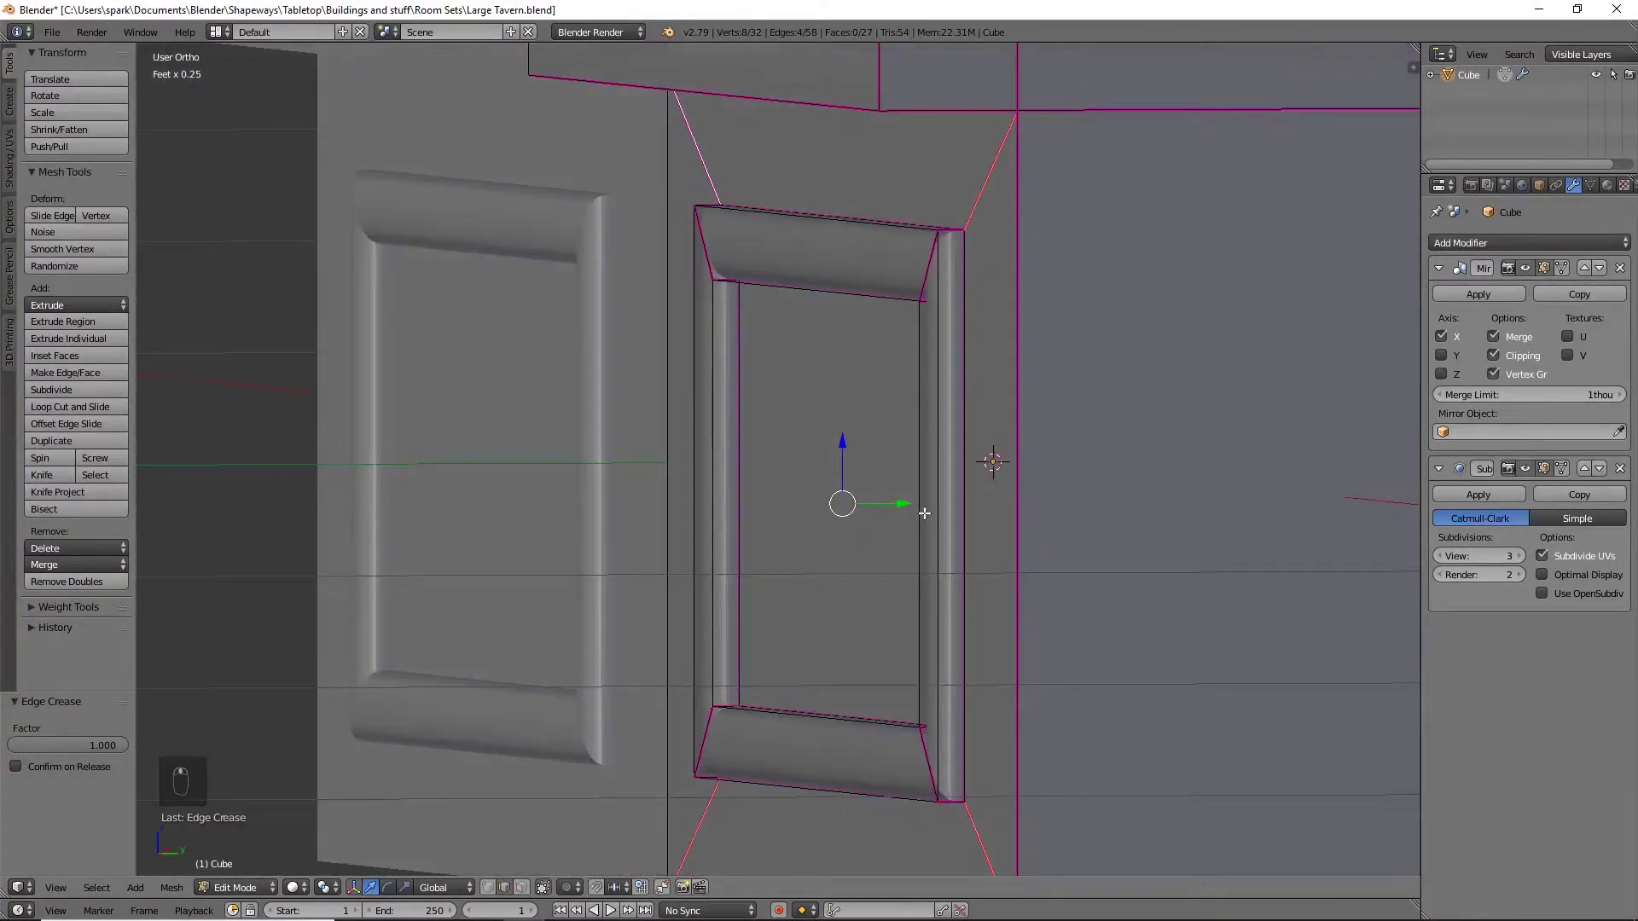
key(ctrl+r)
click(917, 272)
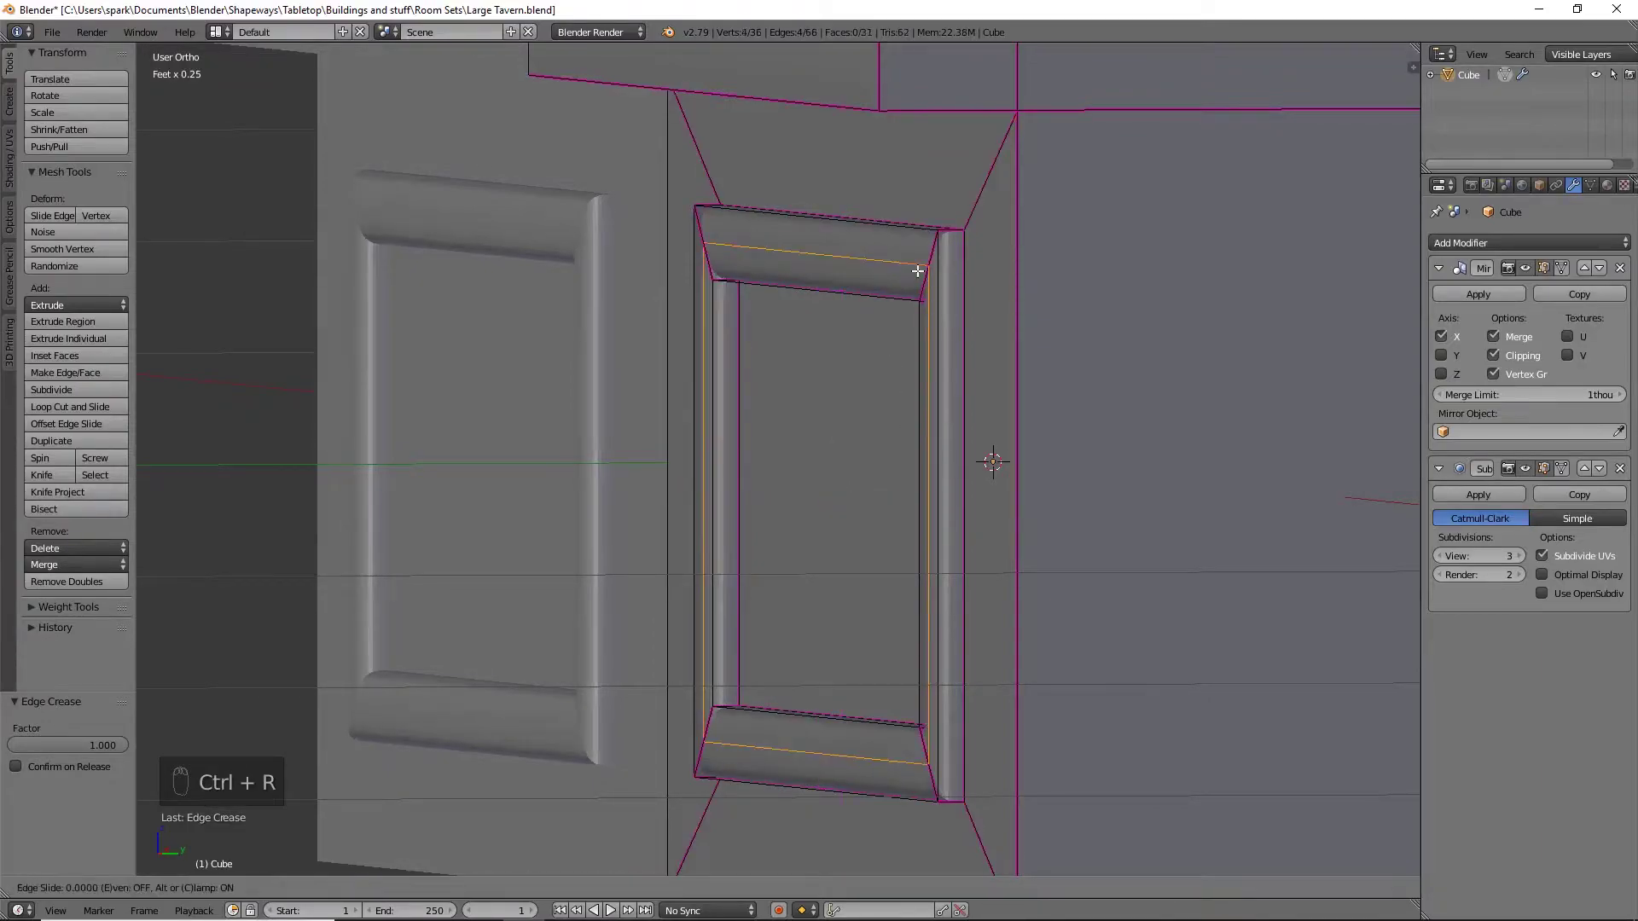
click(980, 457)
In right view, move the new frame loop outward along Y by -5.4 thou
key(KP_3)
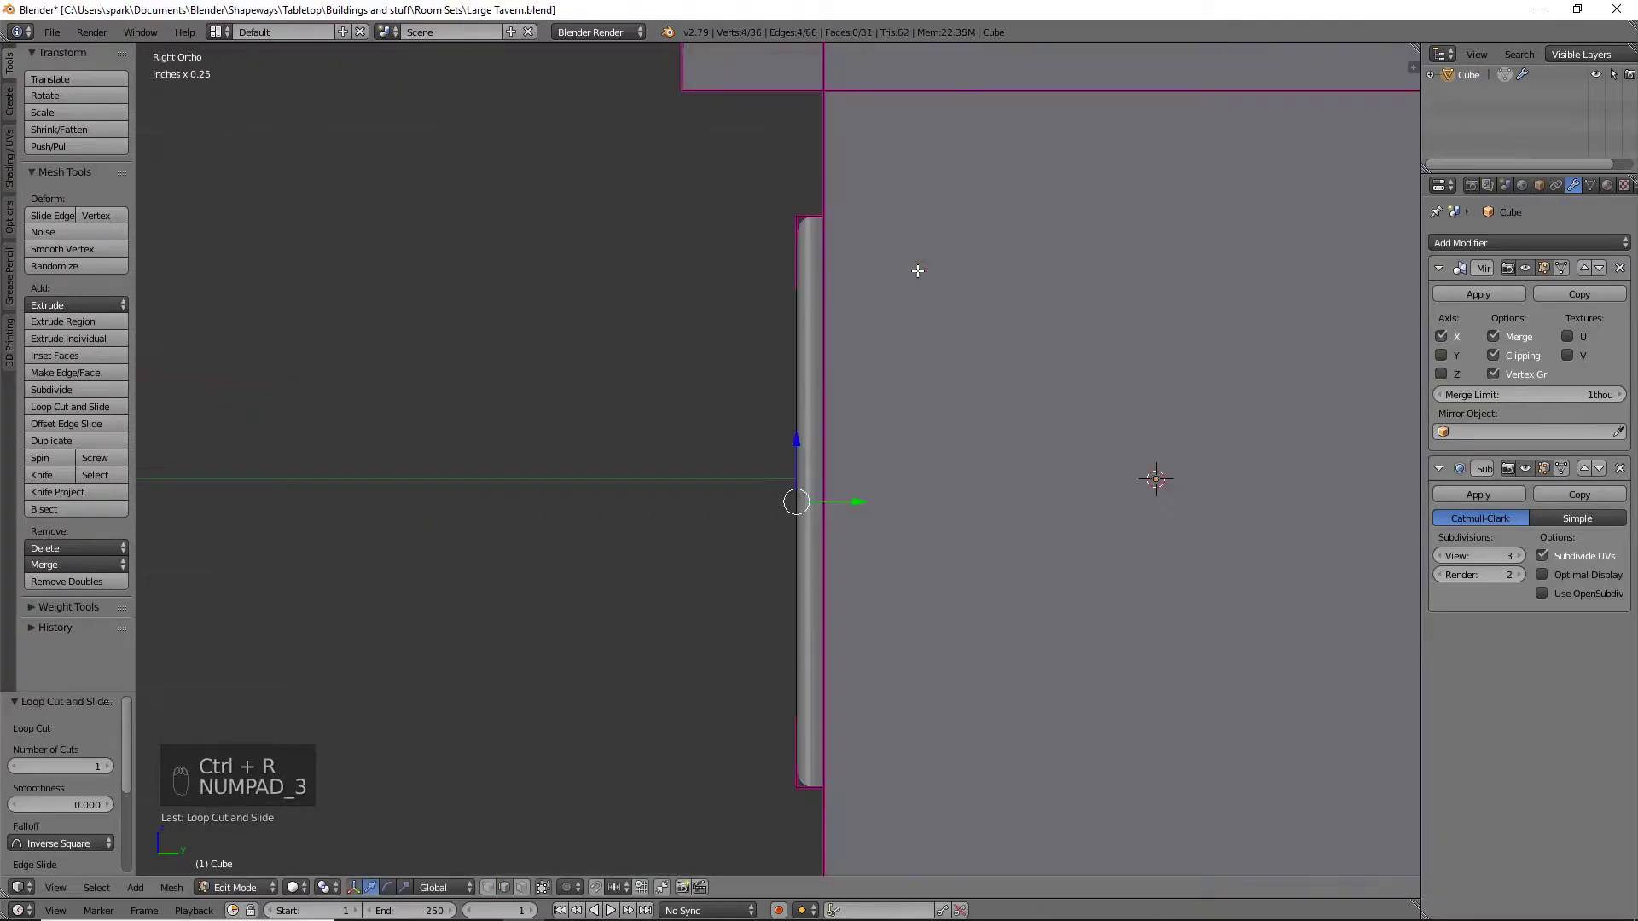
key(g)
key(y)
click(852, 500)
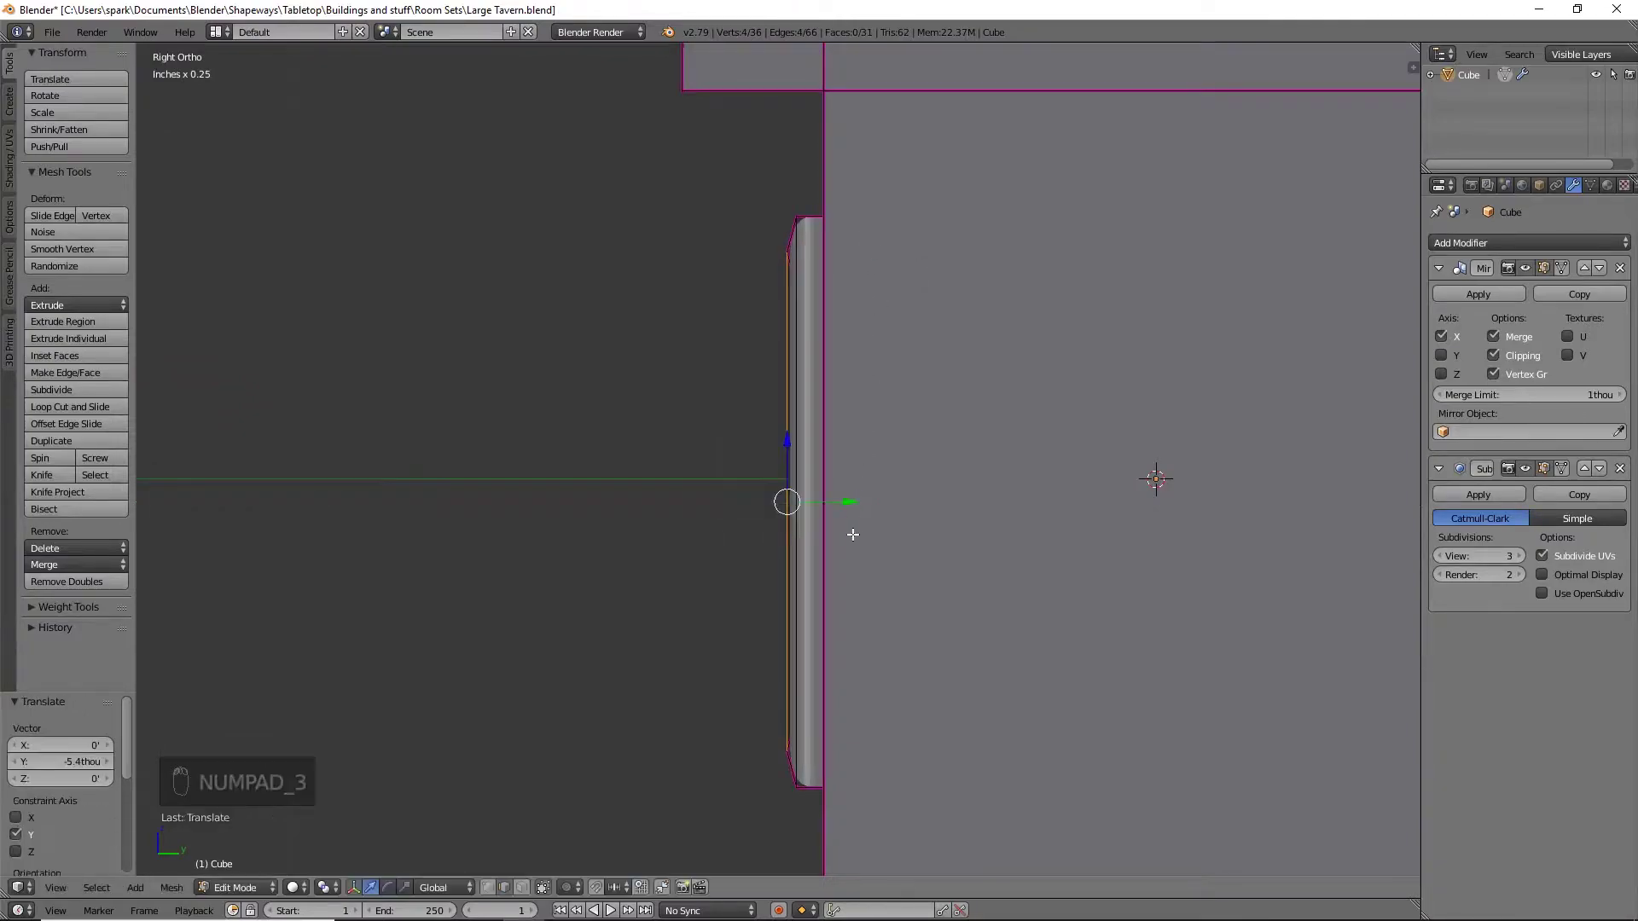
Pull the frame loop about 1.5 thou farther outward along Y and deselect everything
middle_drag(853, 529, 907, 538)
middle_drag(715, 281, 979, 380)
key(g)
key(y)
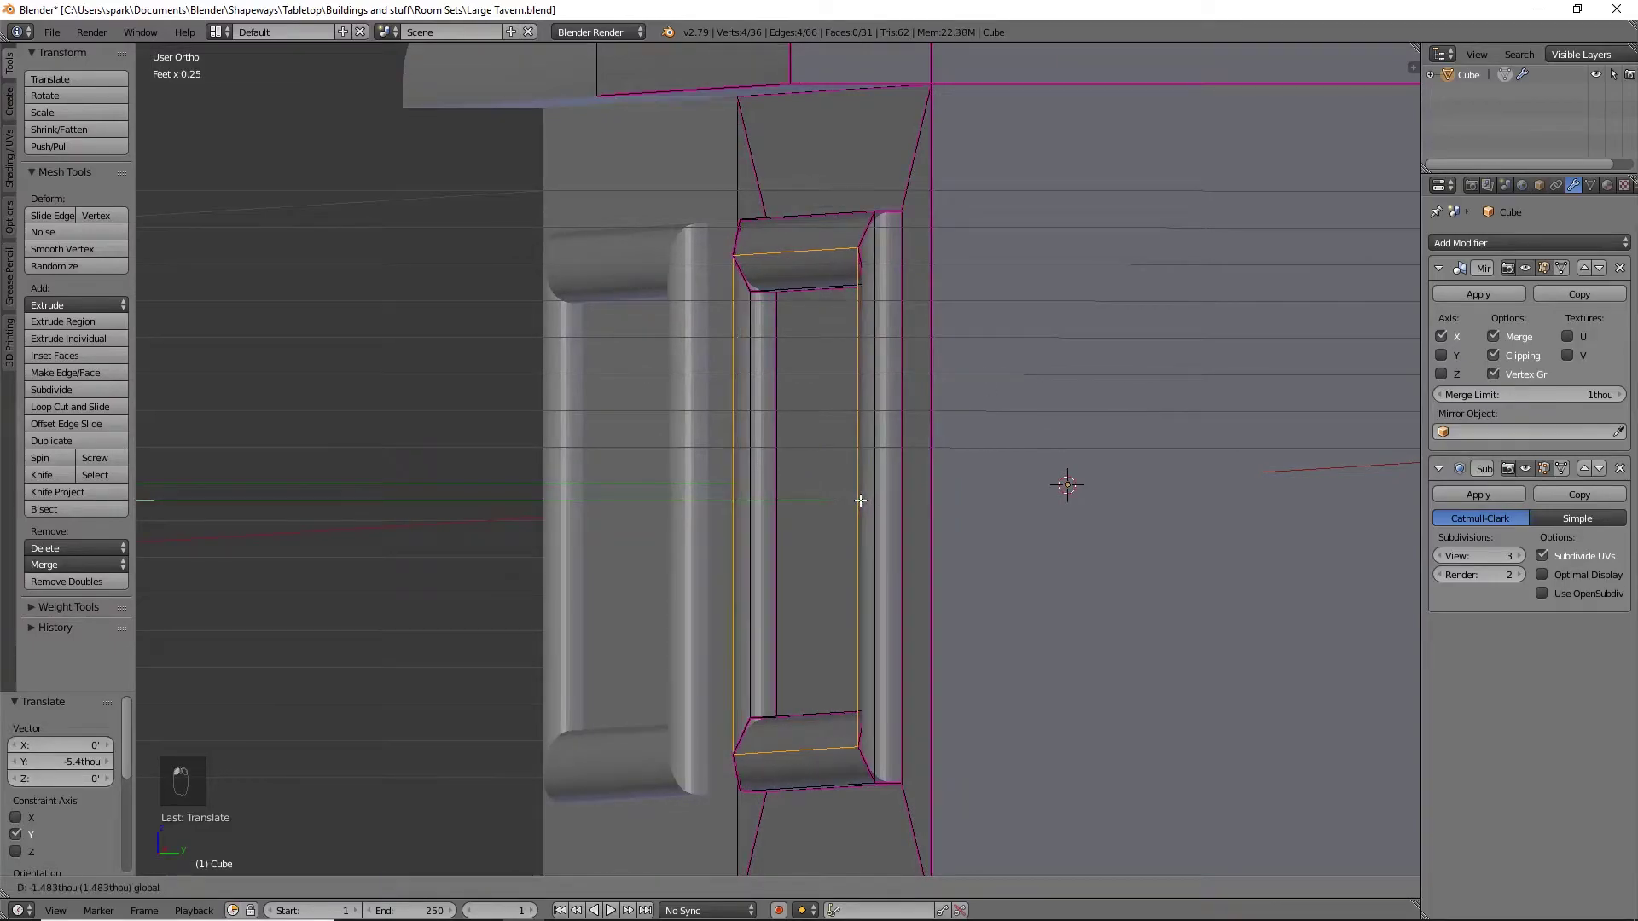
click(862, 501)
middle_drag(860, 503, 1016, 568)
key(a)
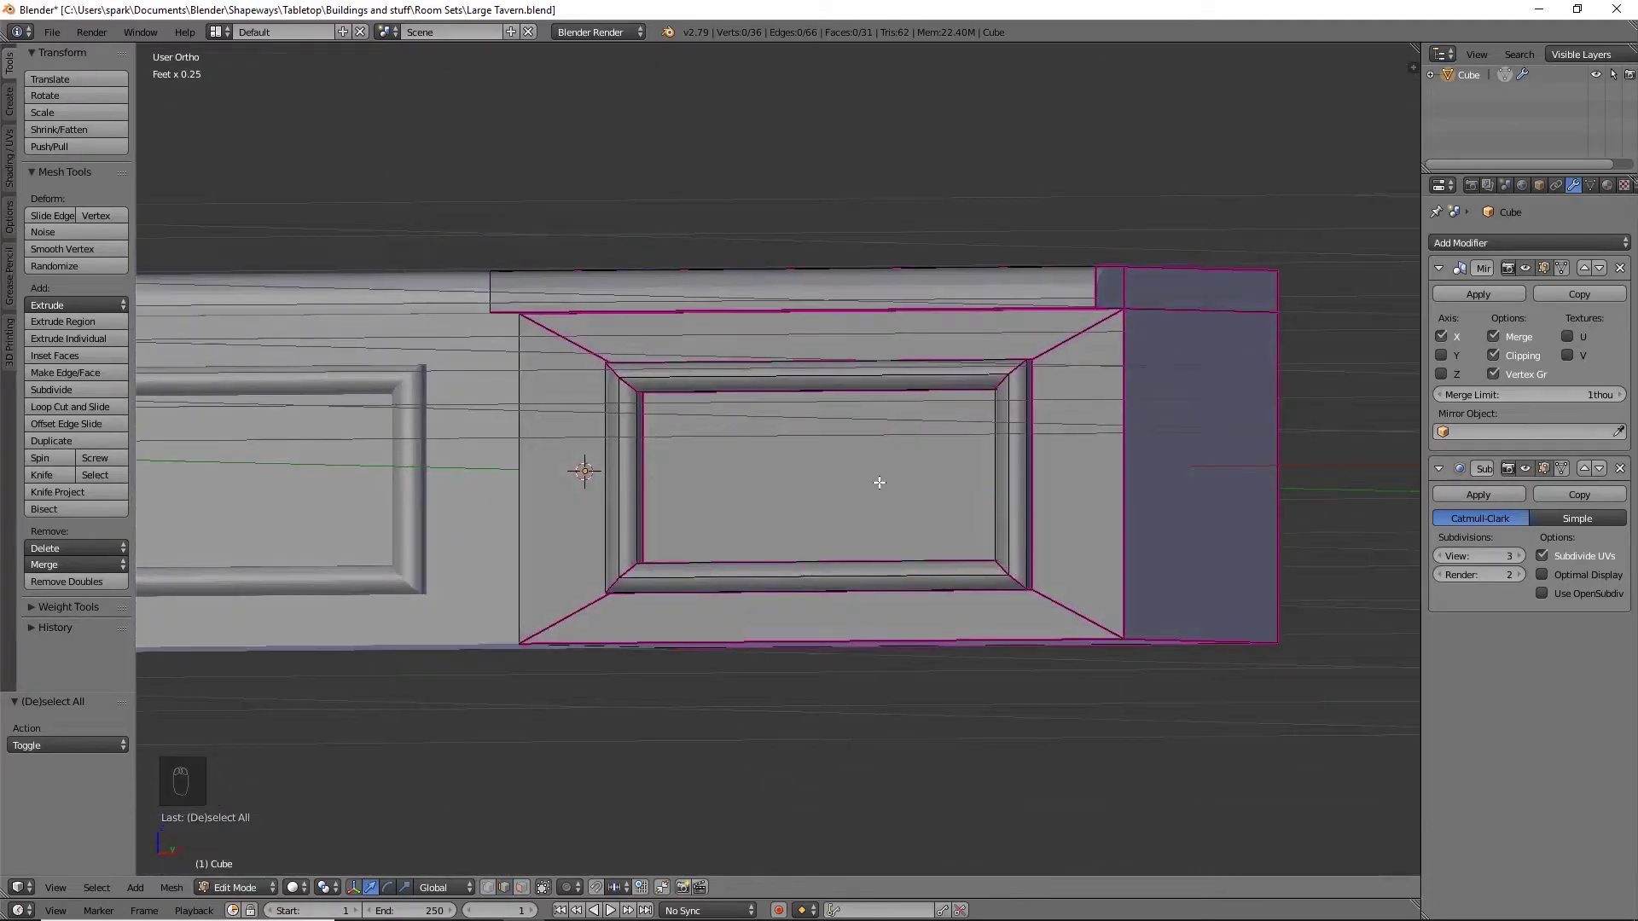
In back view, add a horizontal loop cut across the middle of the body below the top slab
middle_drag(885, 486, 1074, 541)
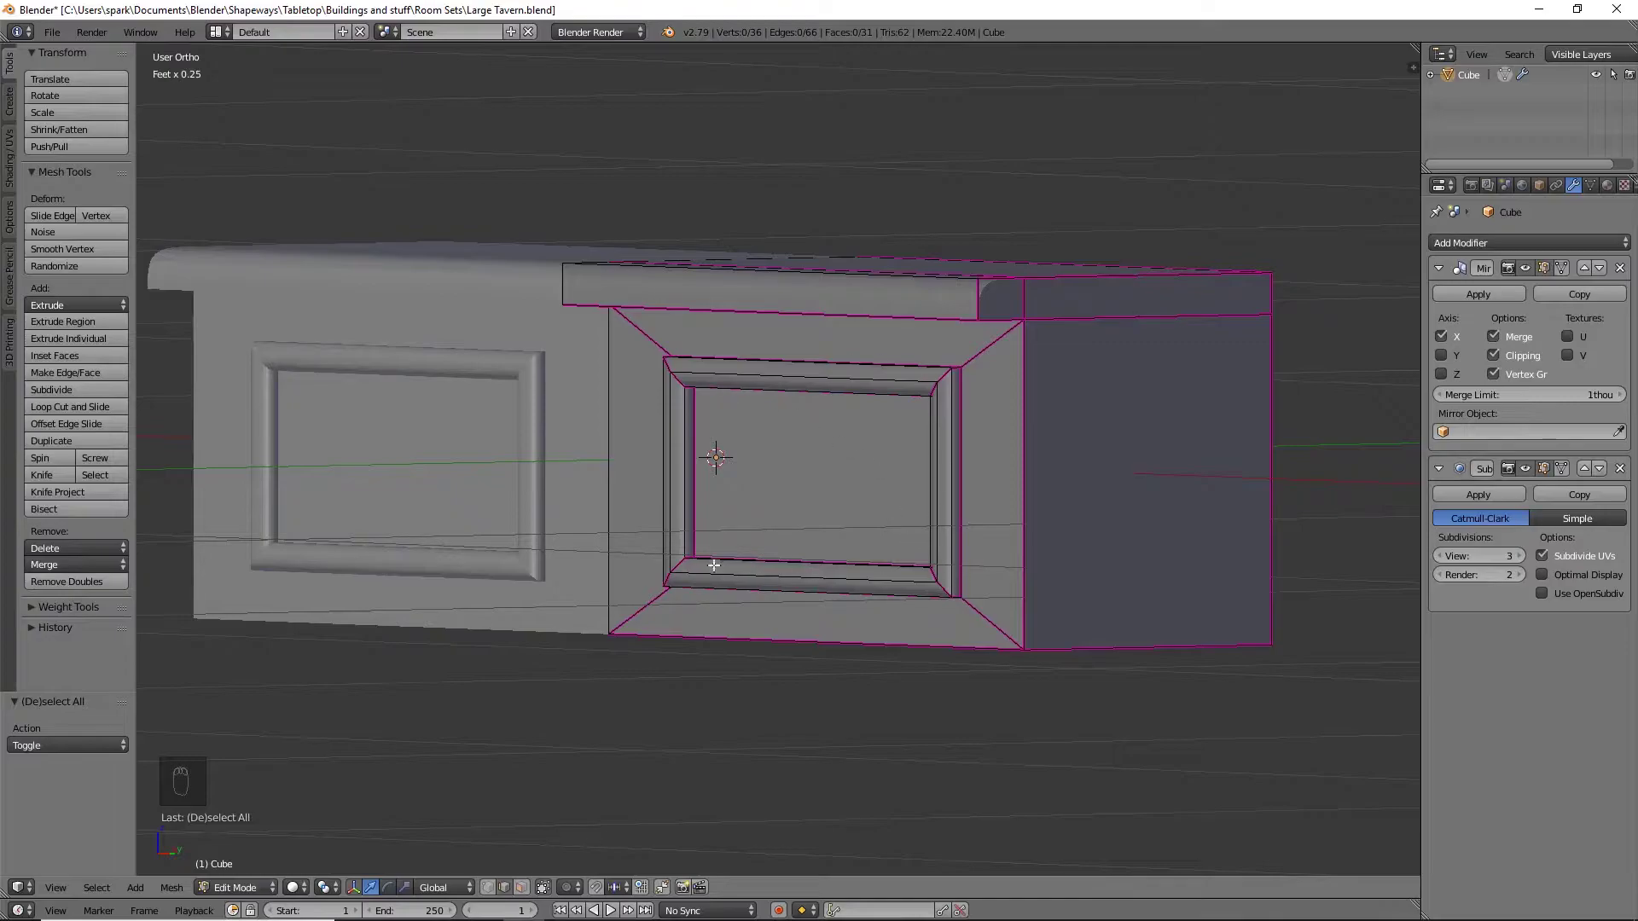
middle_drag(1168, 552, 816, 607)
key(ctrl+KP_1)
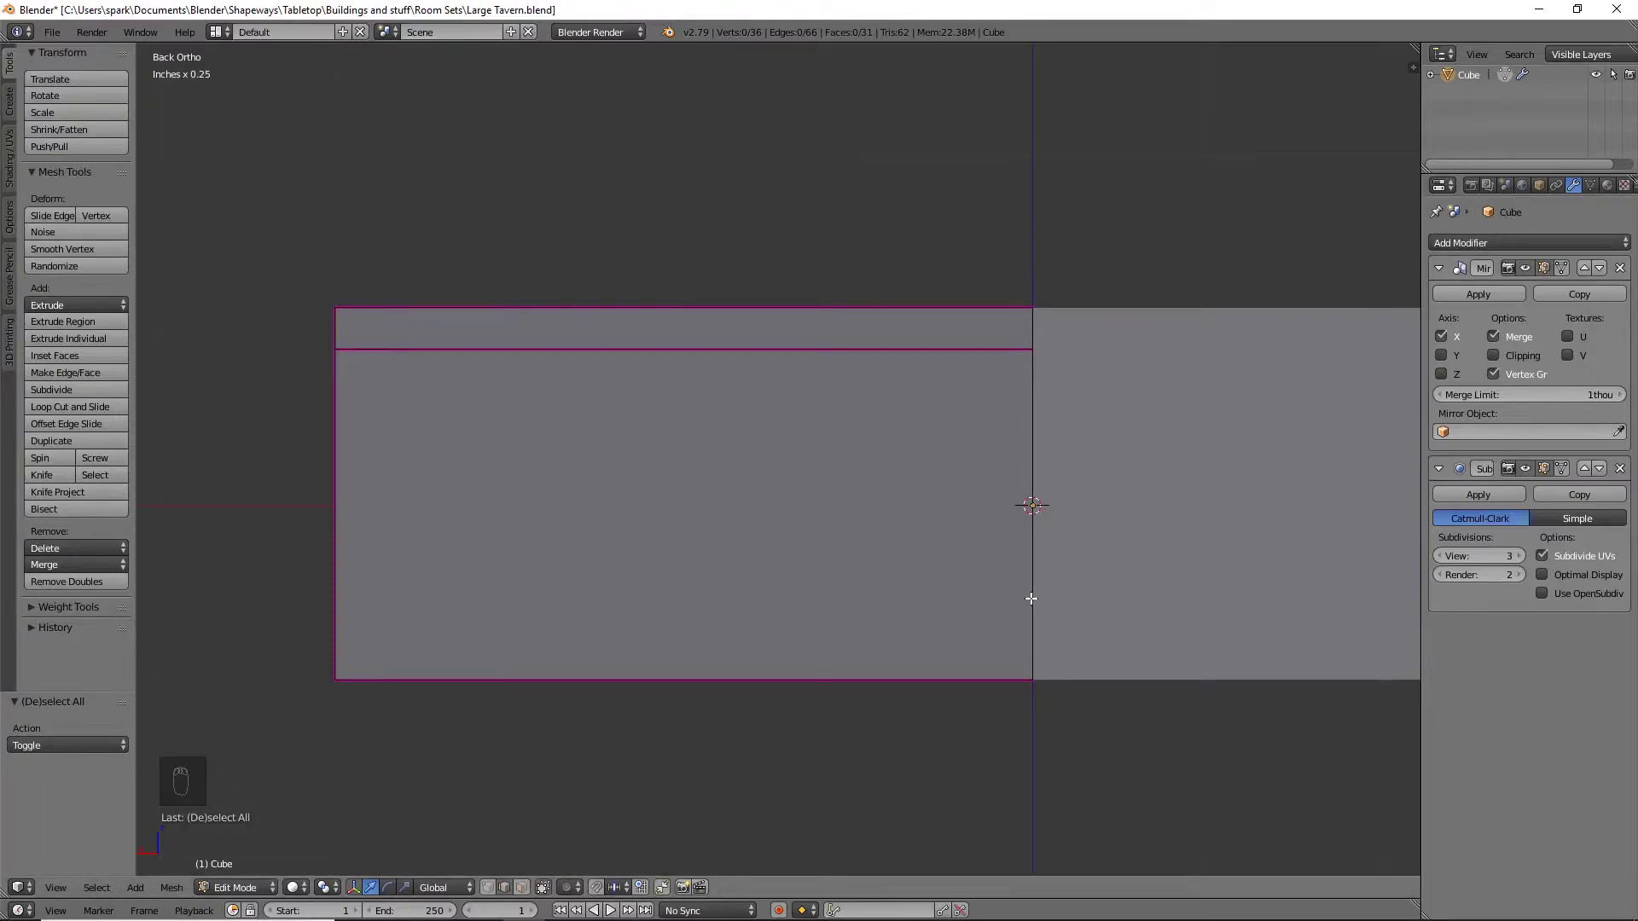
key(ctrl+r)
click(1039, 510)
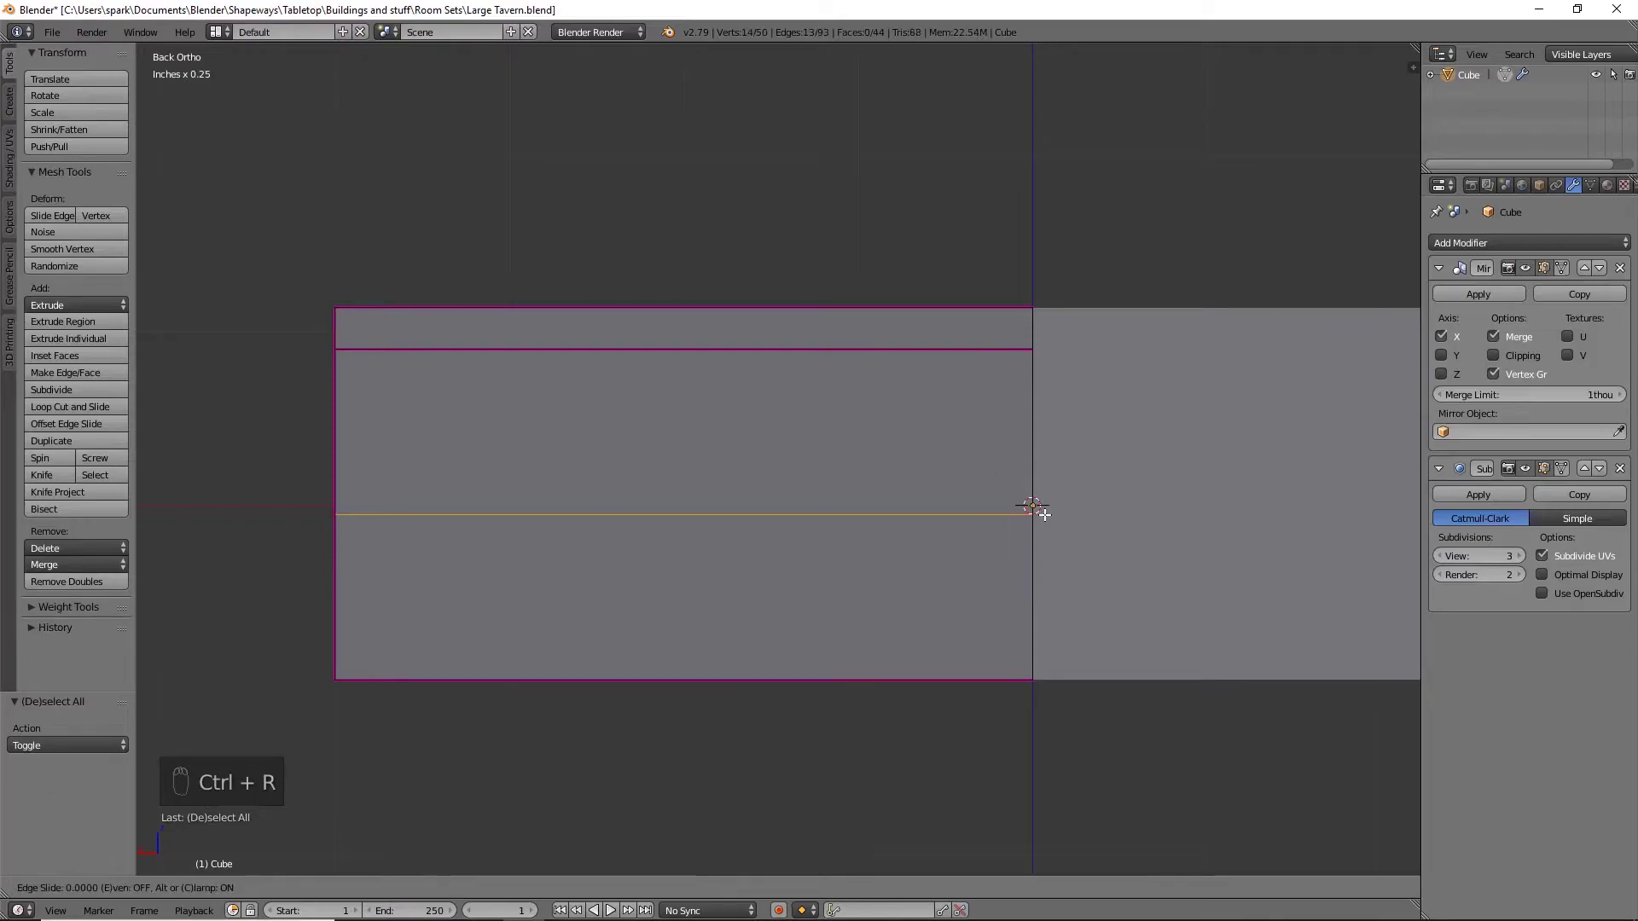
click(1043, 512)
Undo the last three edits, then extrude the upper back face in place and scale it to 0.752
key(ctrl+z)
key(ctrl+z)
key(ctrl+z)
right_click(692, 495)
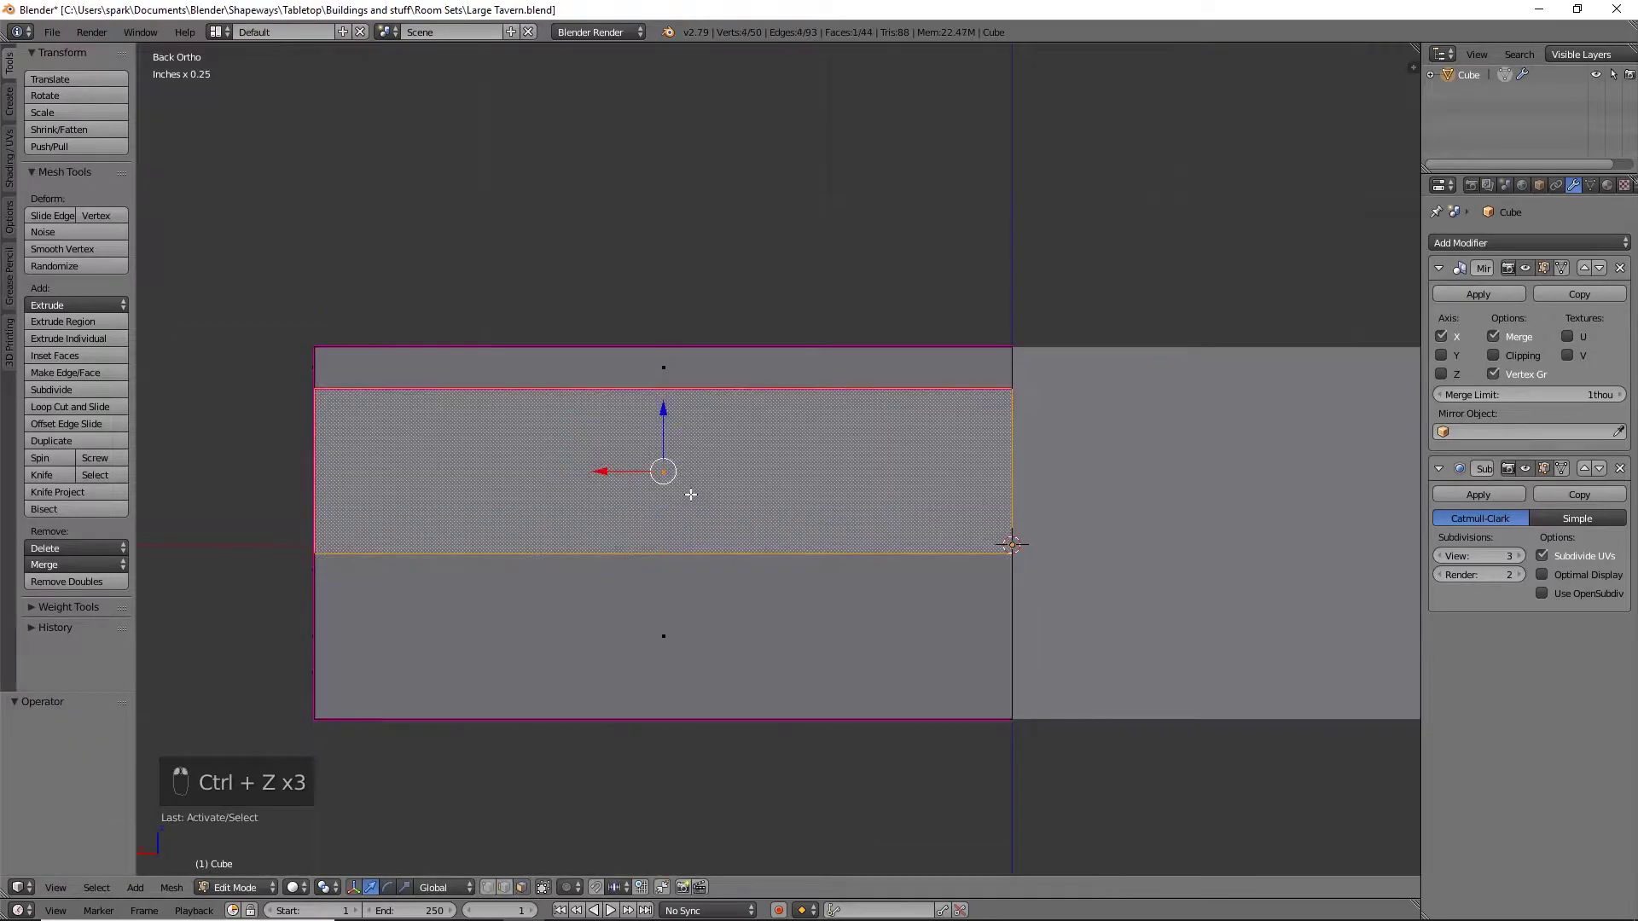
key(e)
key(s)
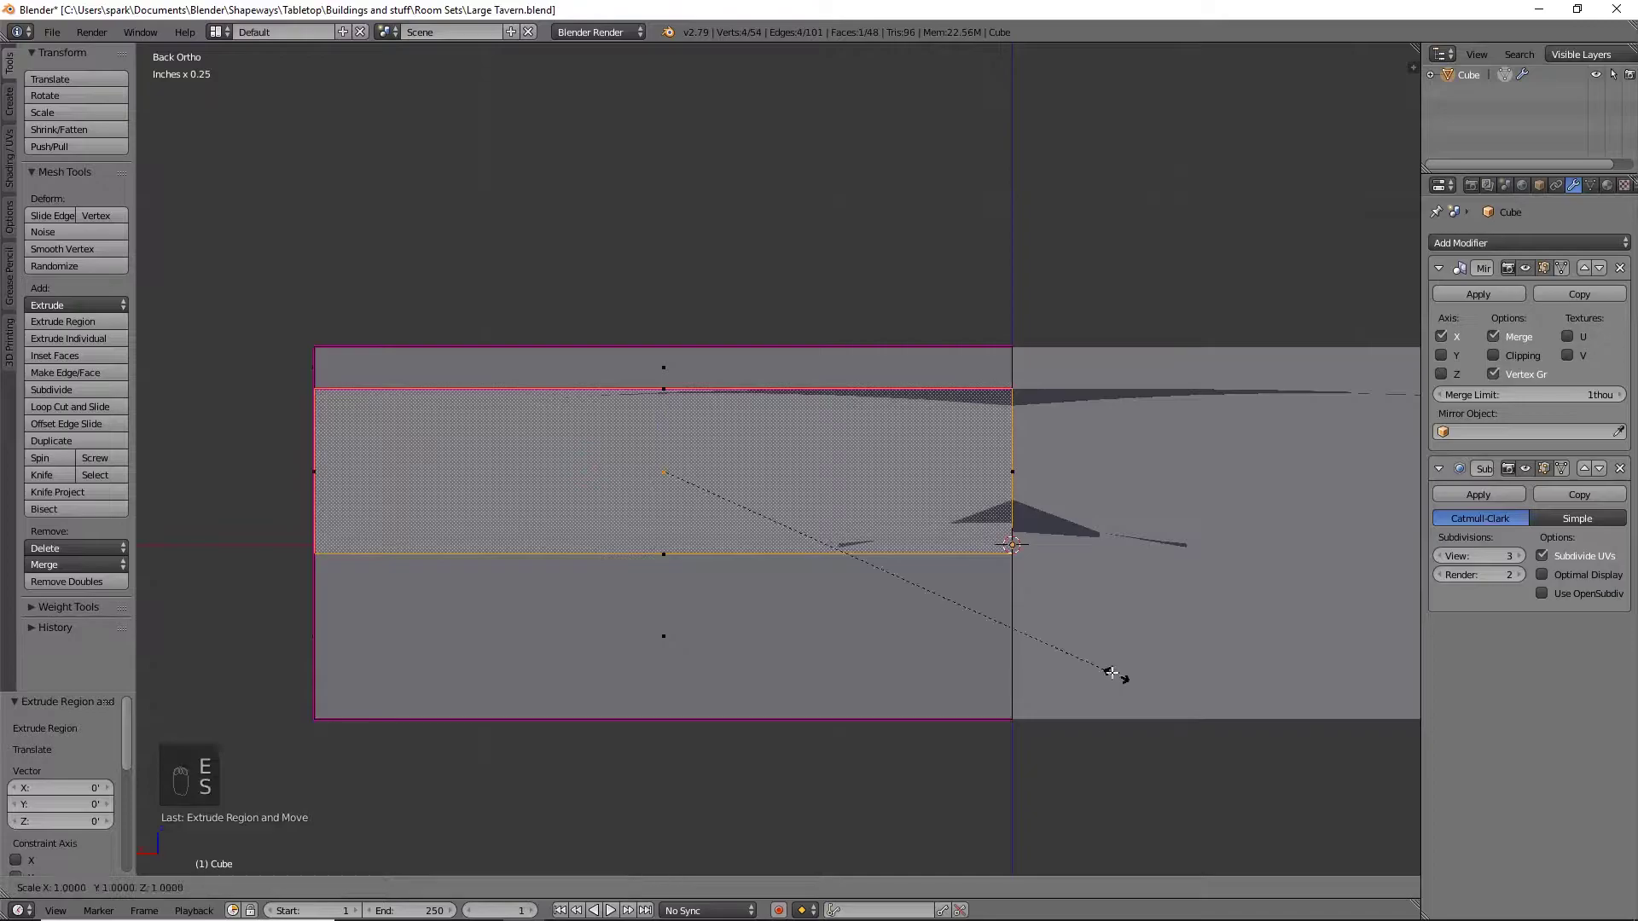
click(1013, 597)
Extrude the lower back face in place and scale it to 0.773
right_click(925, 670)
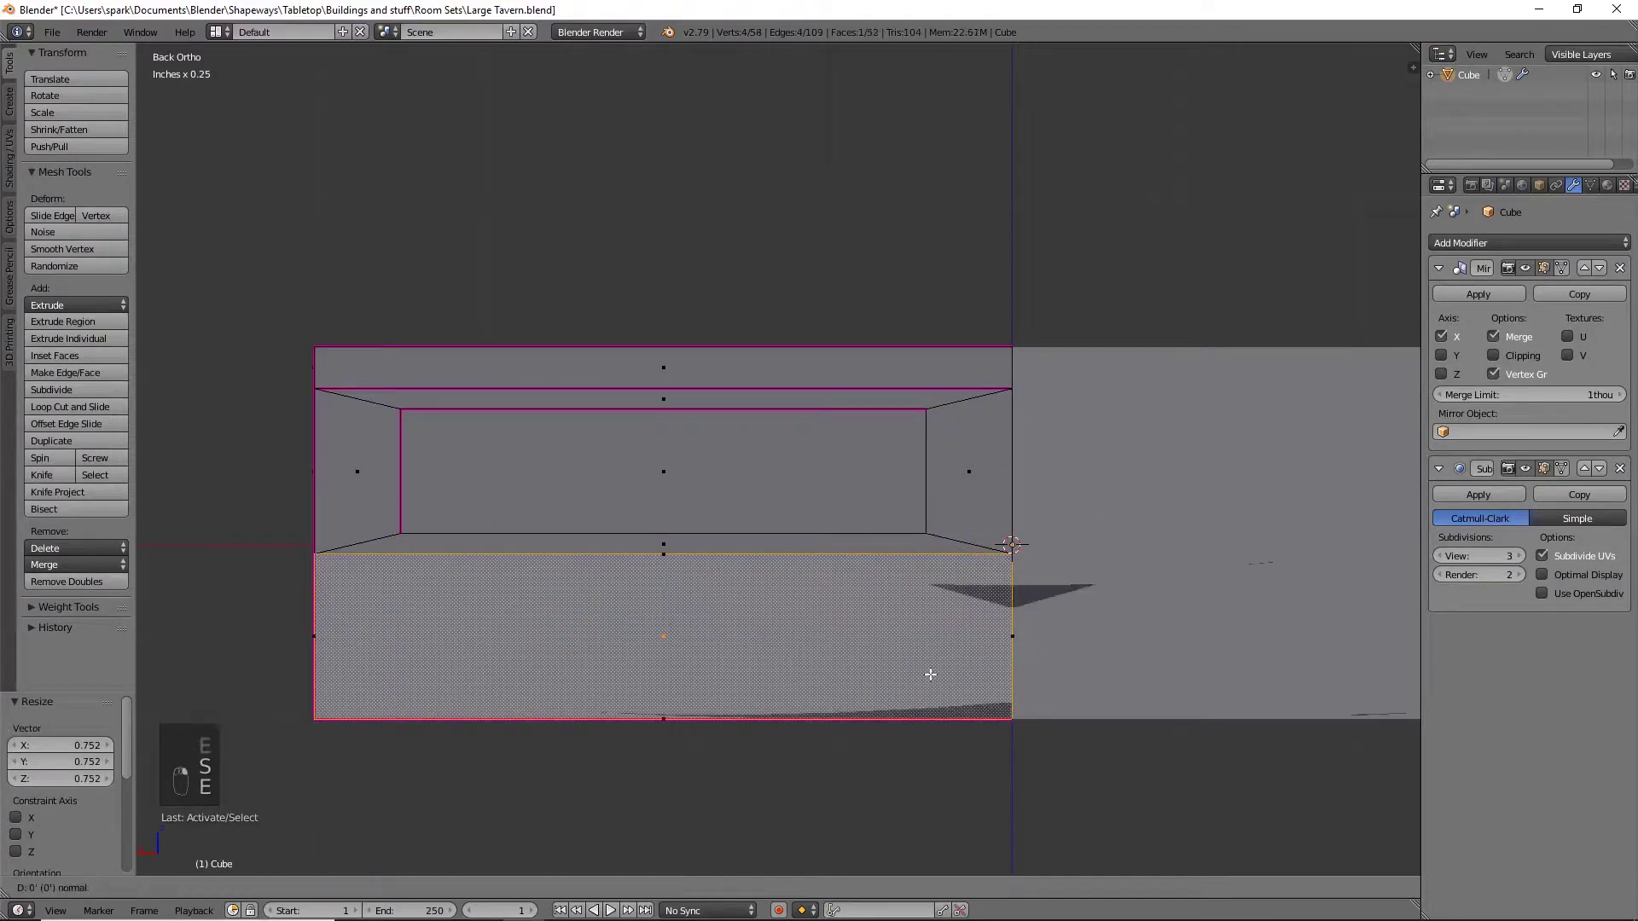
key(e)
right_click(926, 670)
key(s)
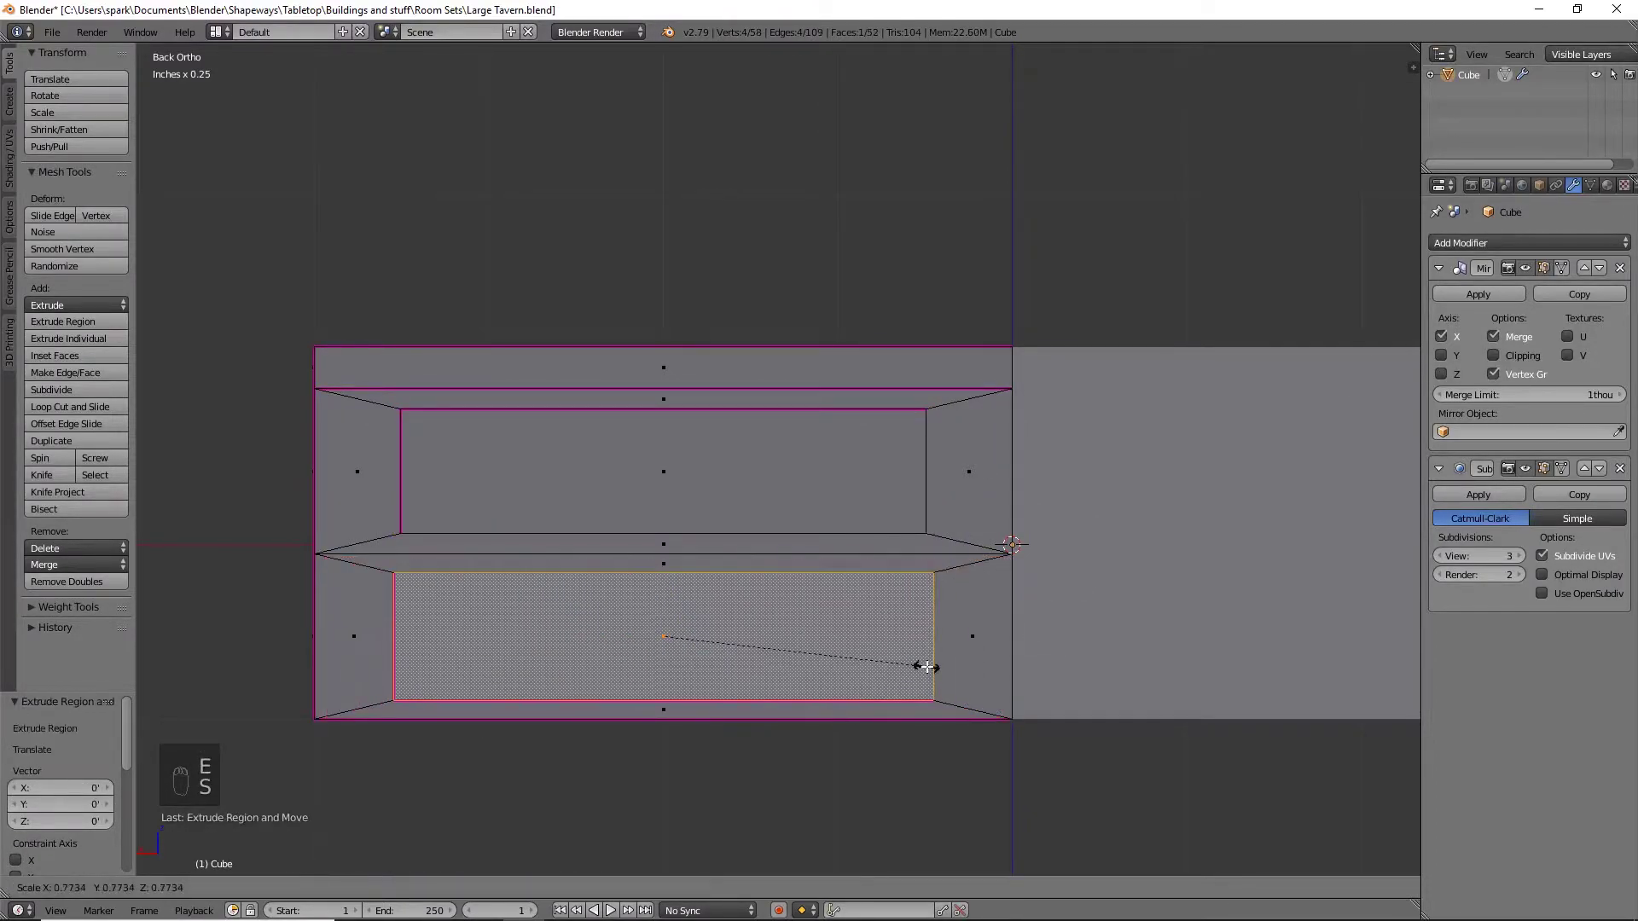
click(927, 667)
Scale the lower inner back face by 0.979 to match the upper inner face's width
shift+right_click(823, 453)
scroll(1015, 687, up, 2)
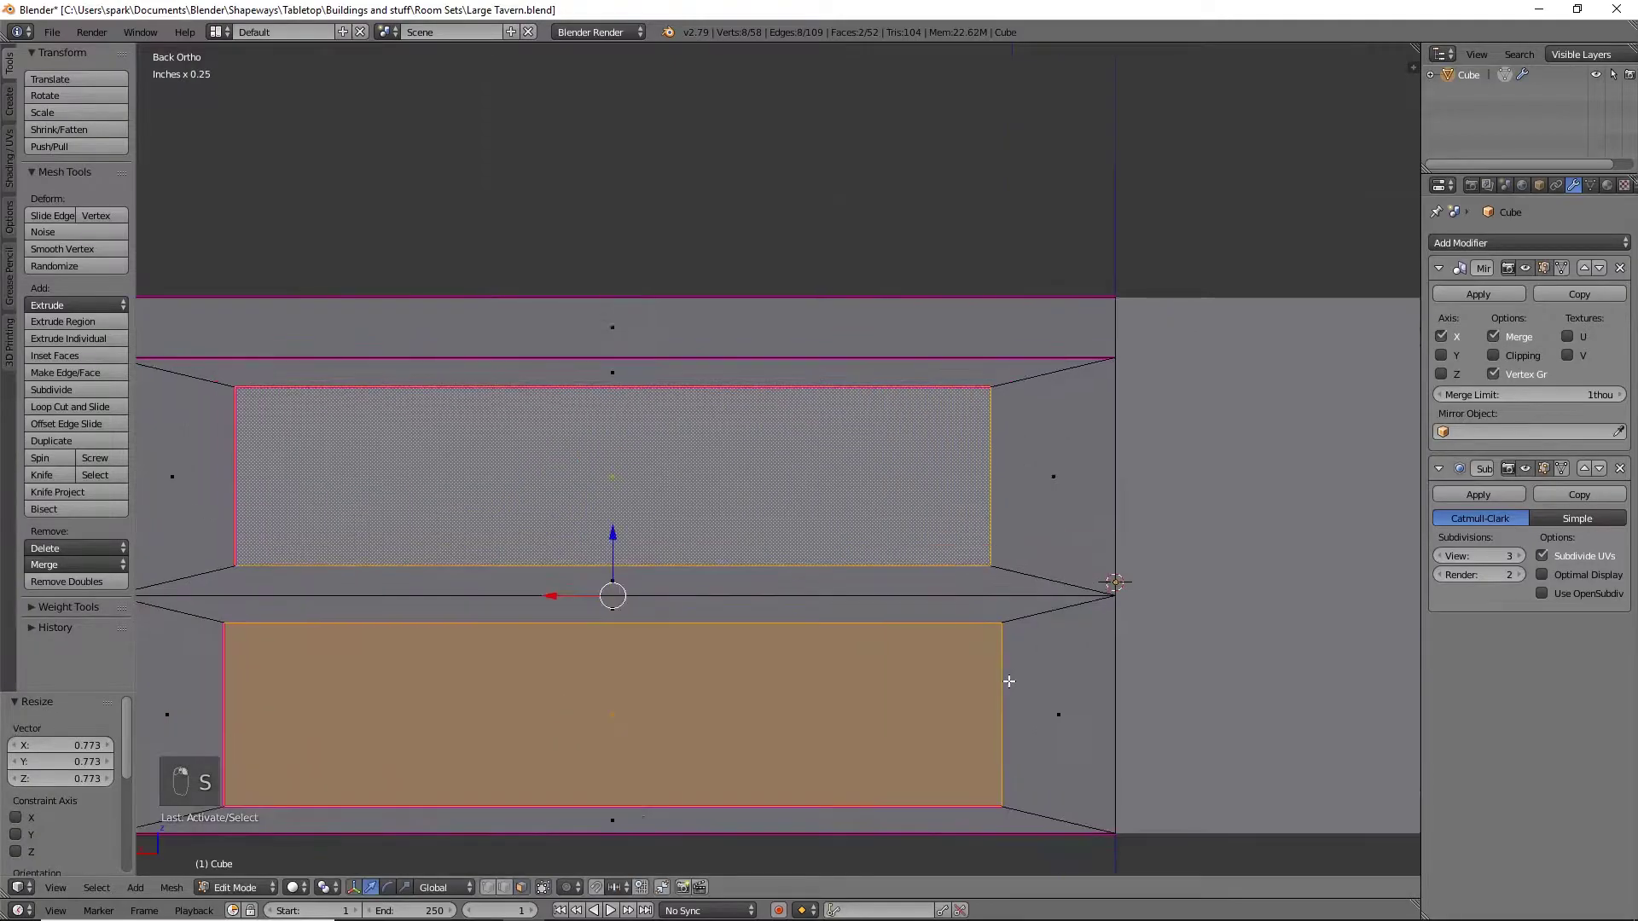
shift+middle_drag(1024, 693, 1178, 624)
right_click(1044, 624)
key(ctrl+KP_1)
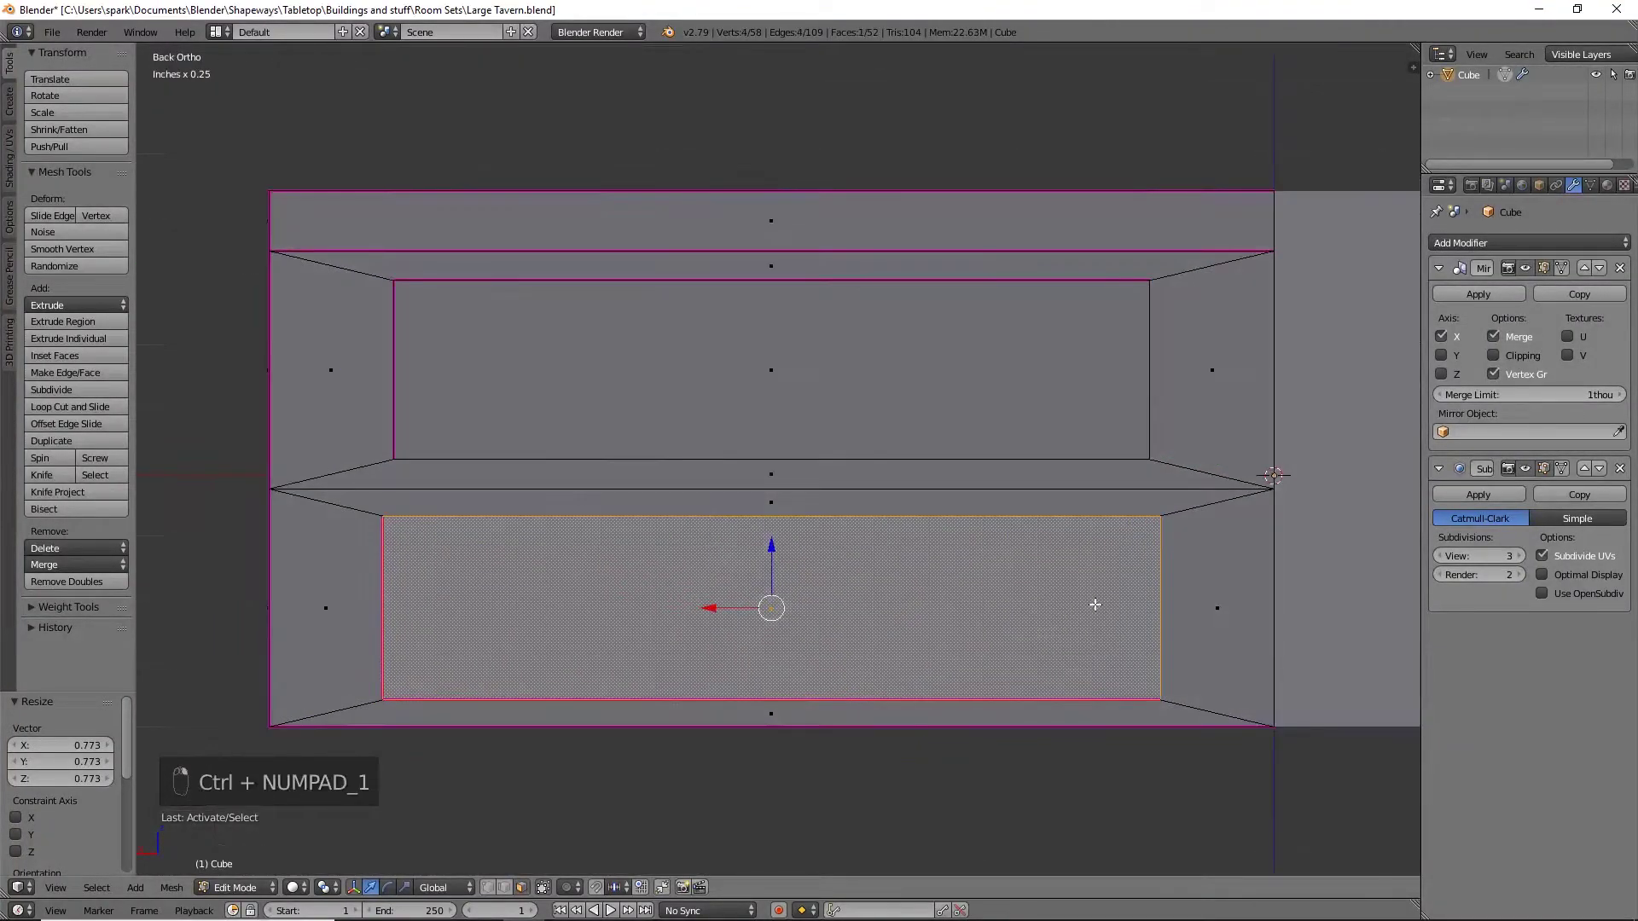
scroll(1093, 607, up, 3)
shift+middle_drag(1060, 628, 814, 604)
key(s)
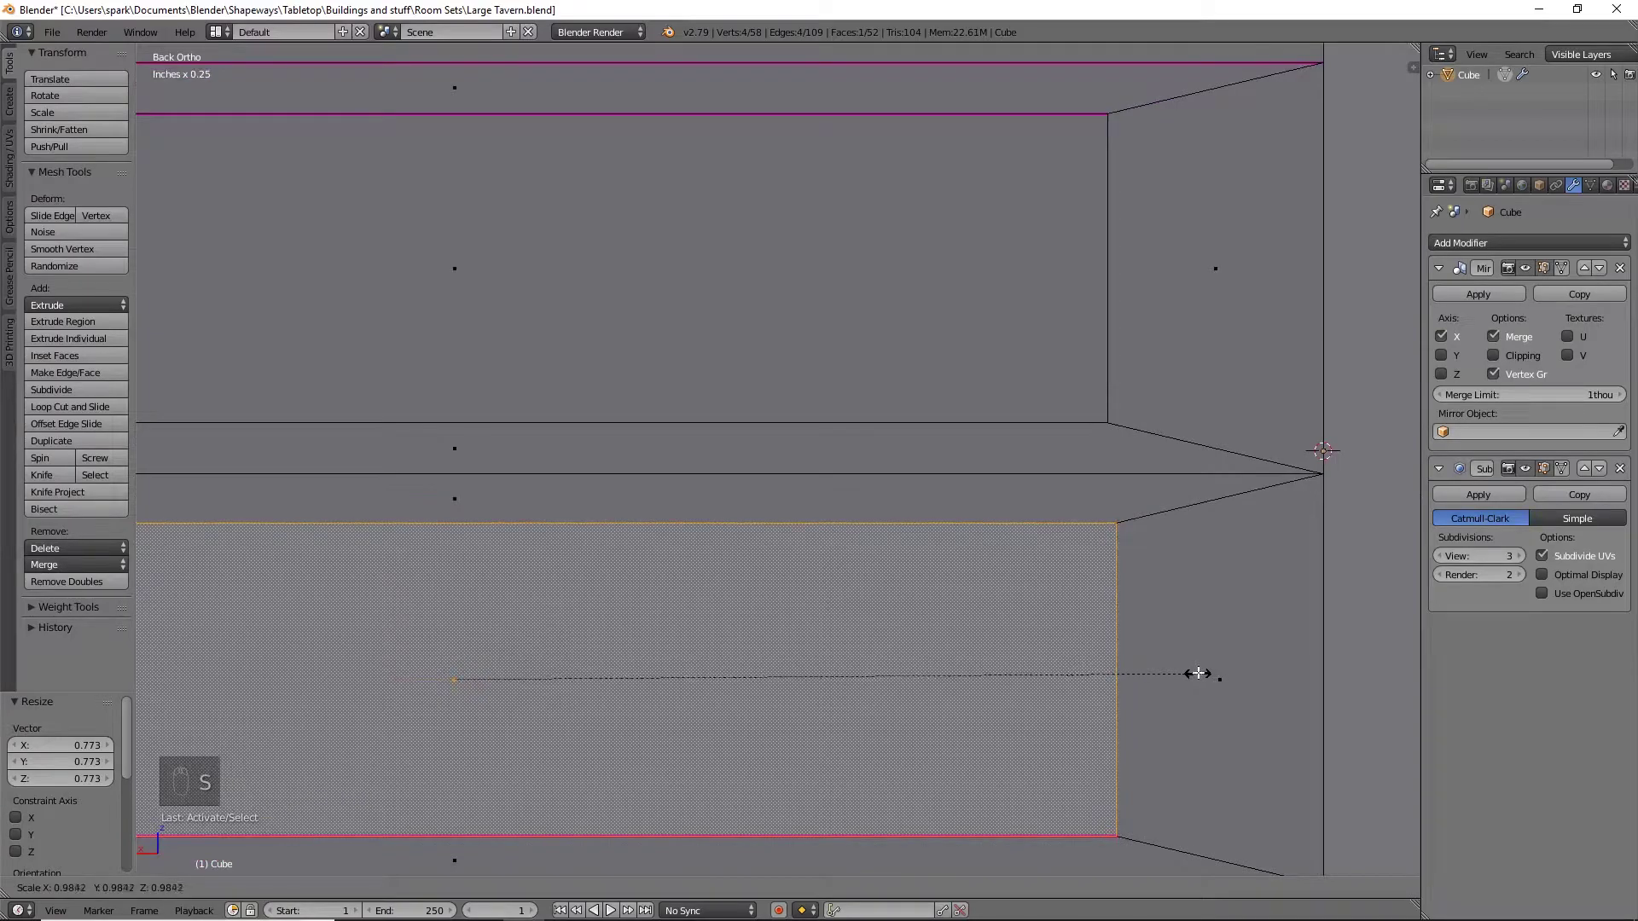
click(1194, 671)
scroll(1034, 676, down, 4)
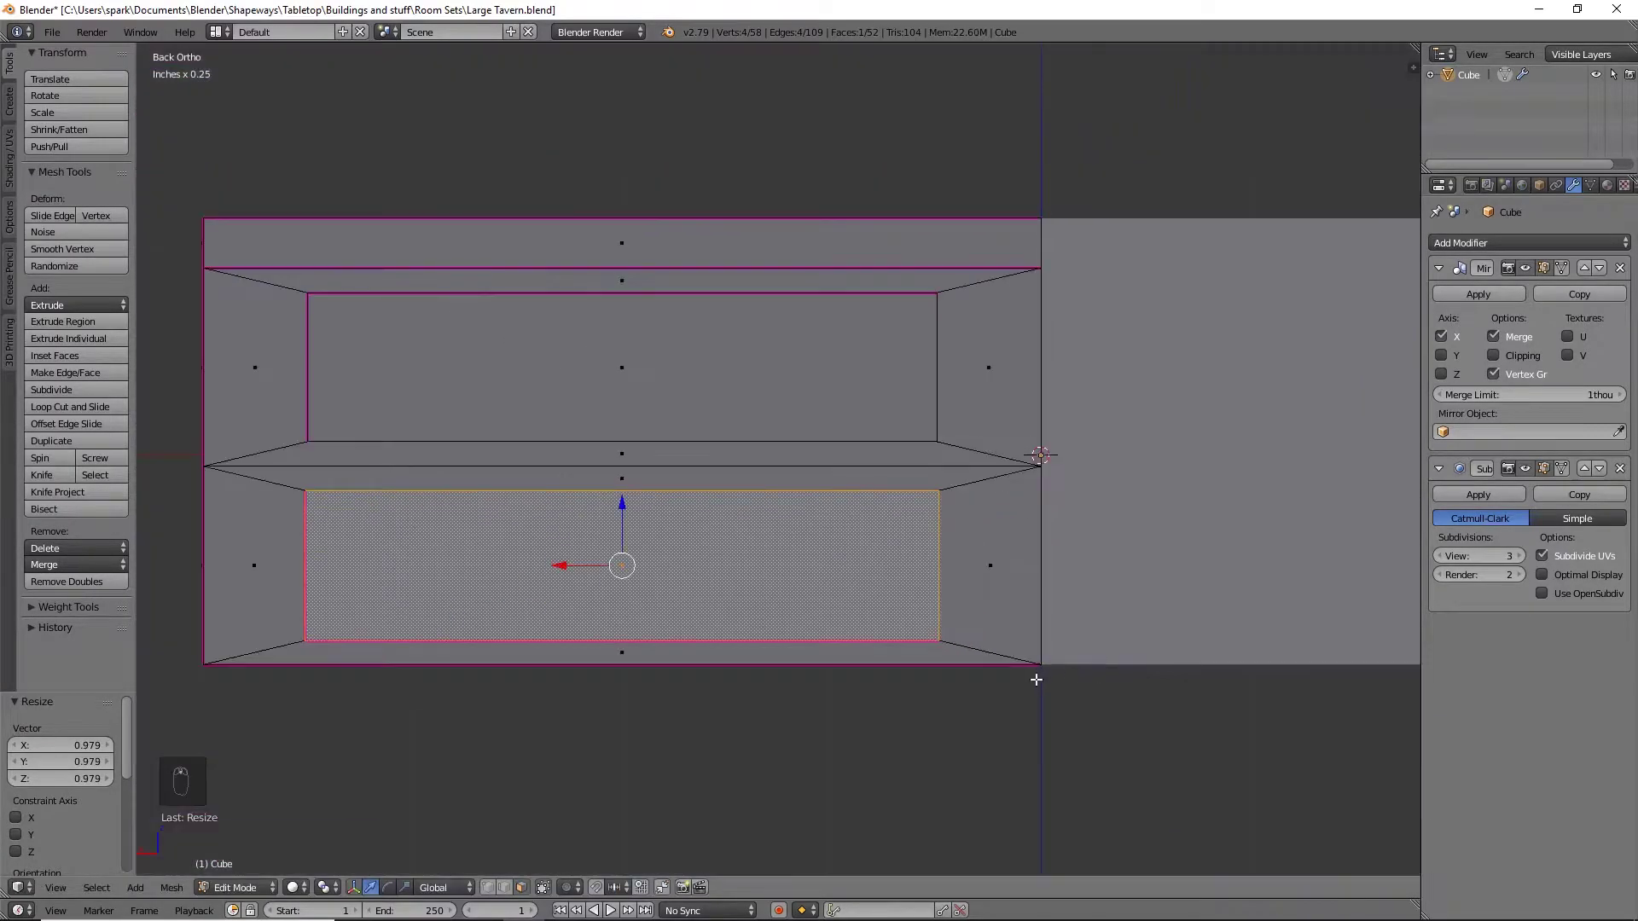
shift+middle_drag(854, 642, 1014, 691)
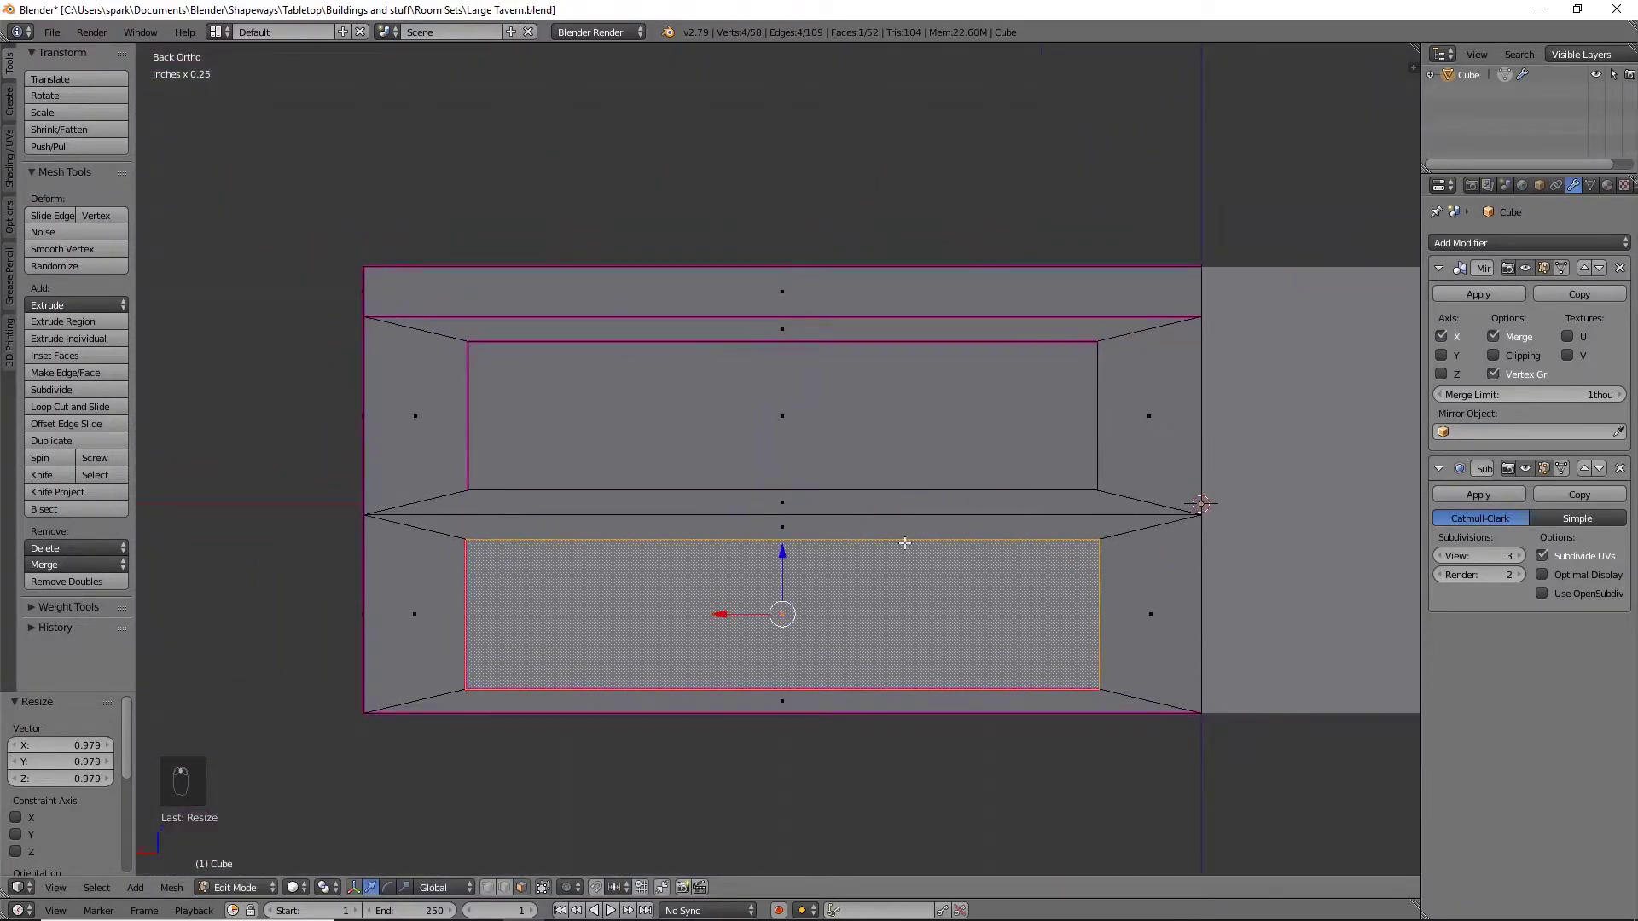
Extrude both inner back faces and push them -333 thou along Y into the body to form shelf recesses
shift+right_click(810, 422)
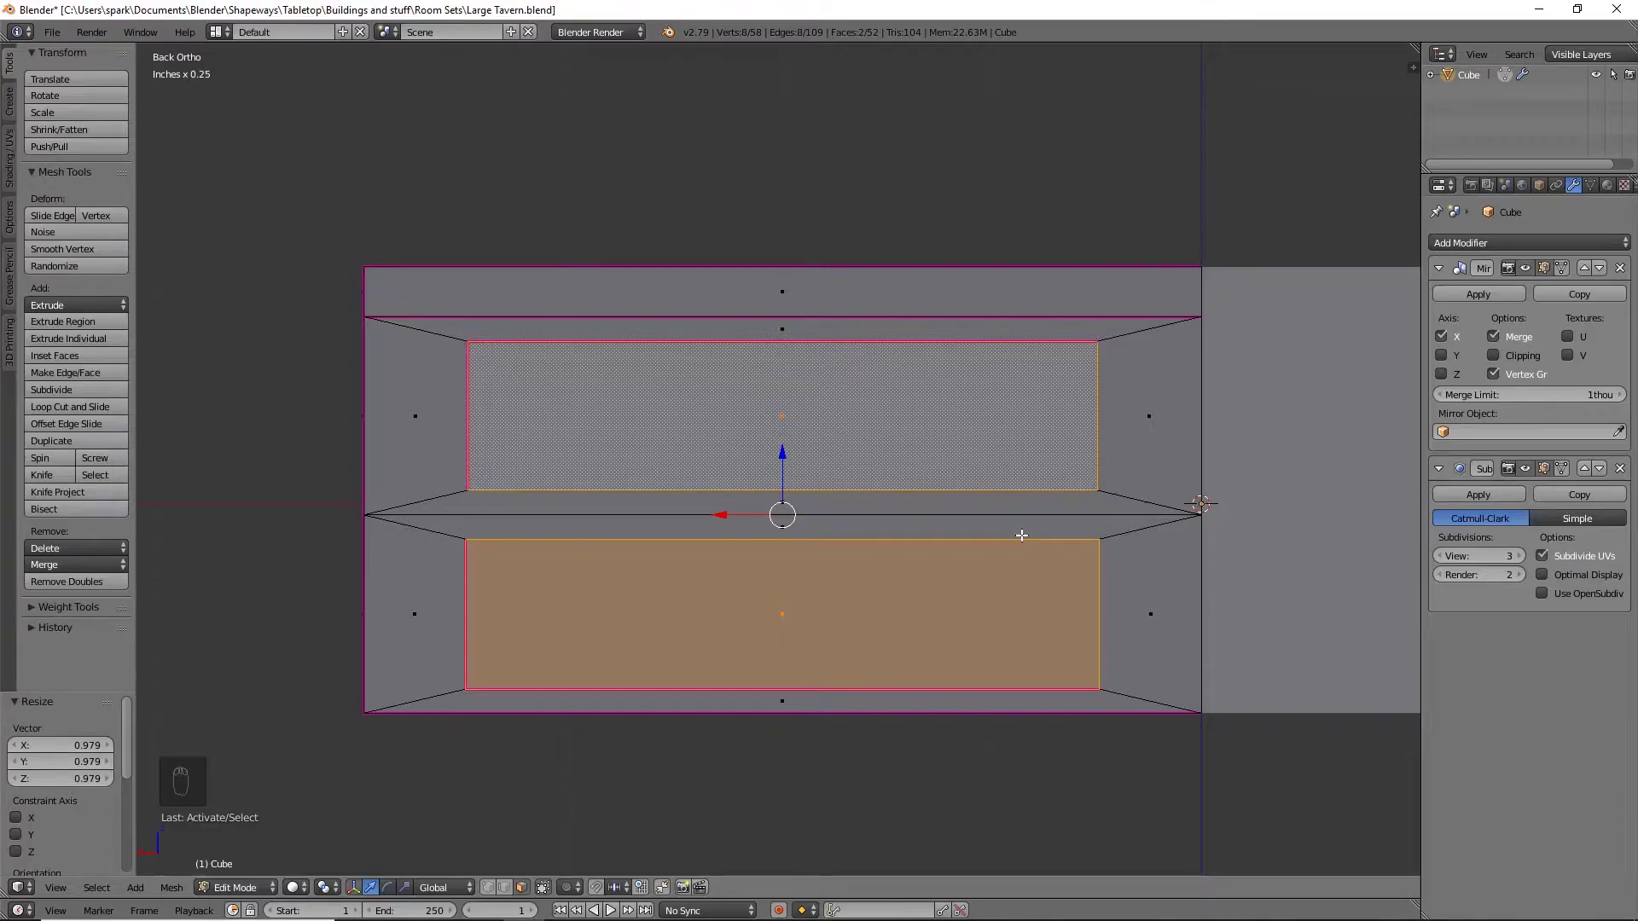
key(e)
right_click(1022, 535)
key(KP_3)
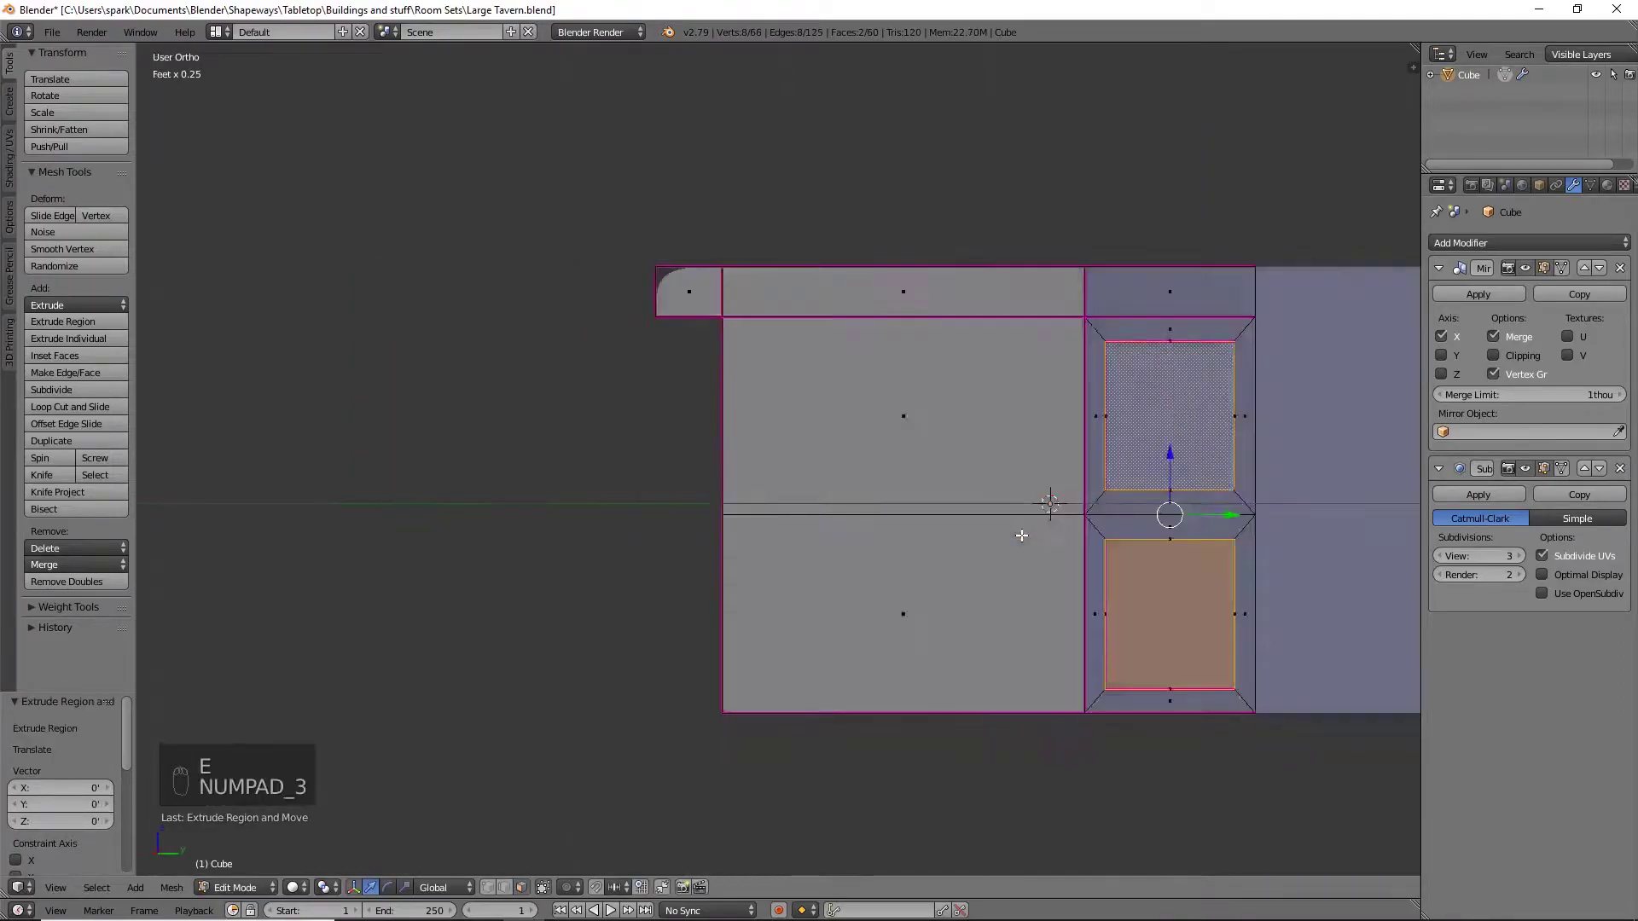
key(z)
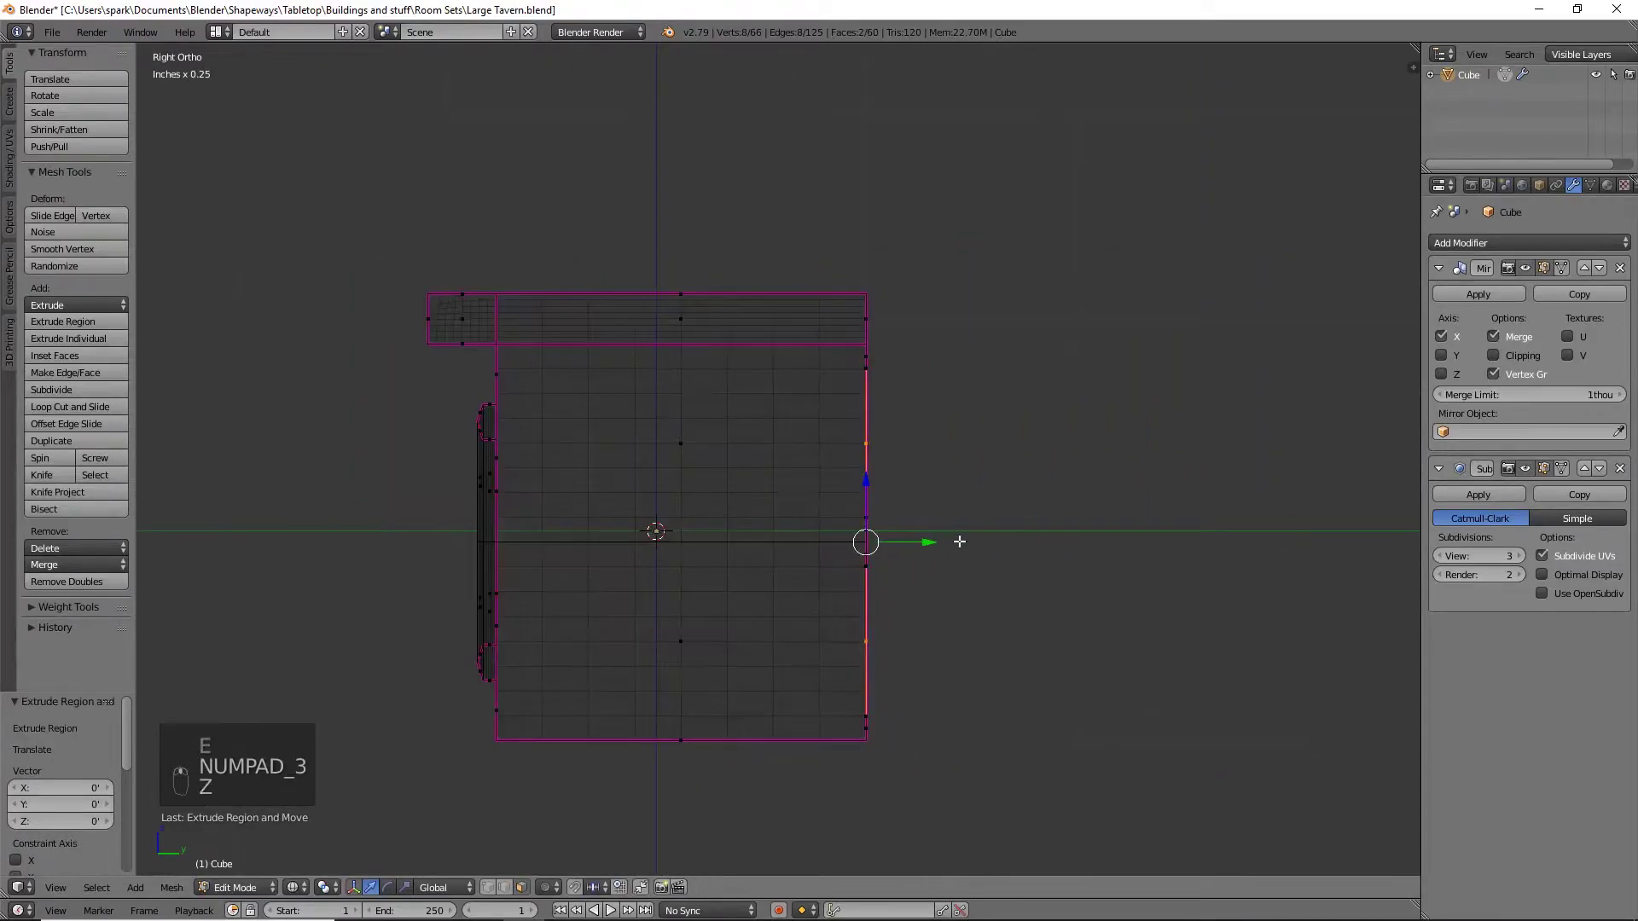
right_drag(931, 541, 654, 533)
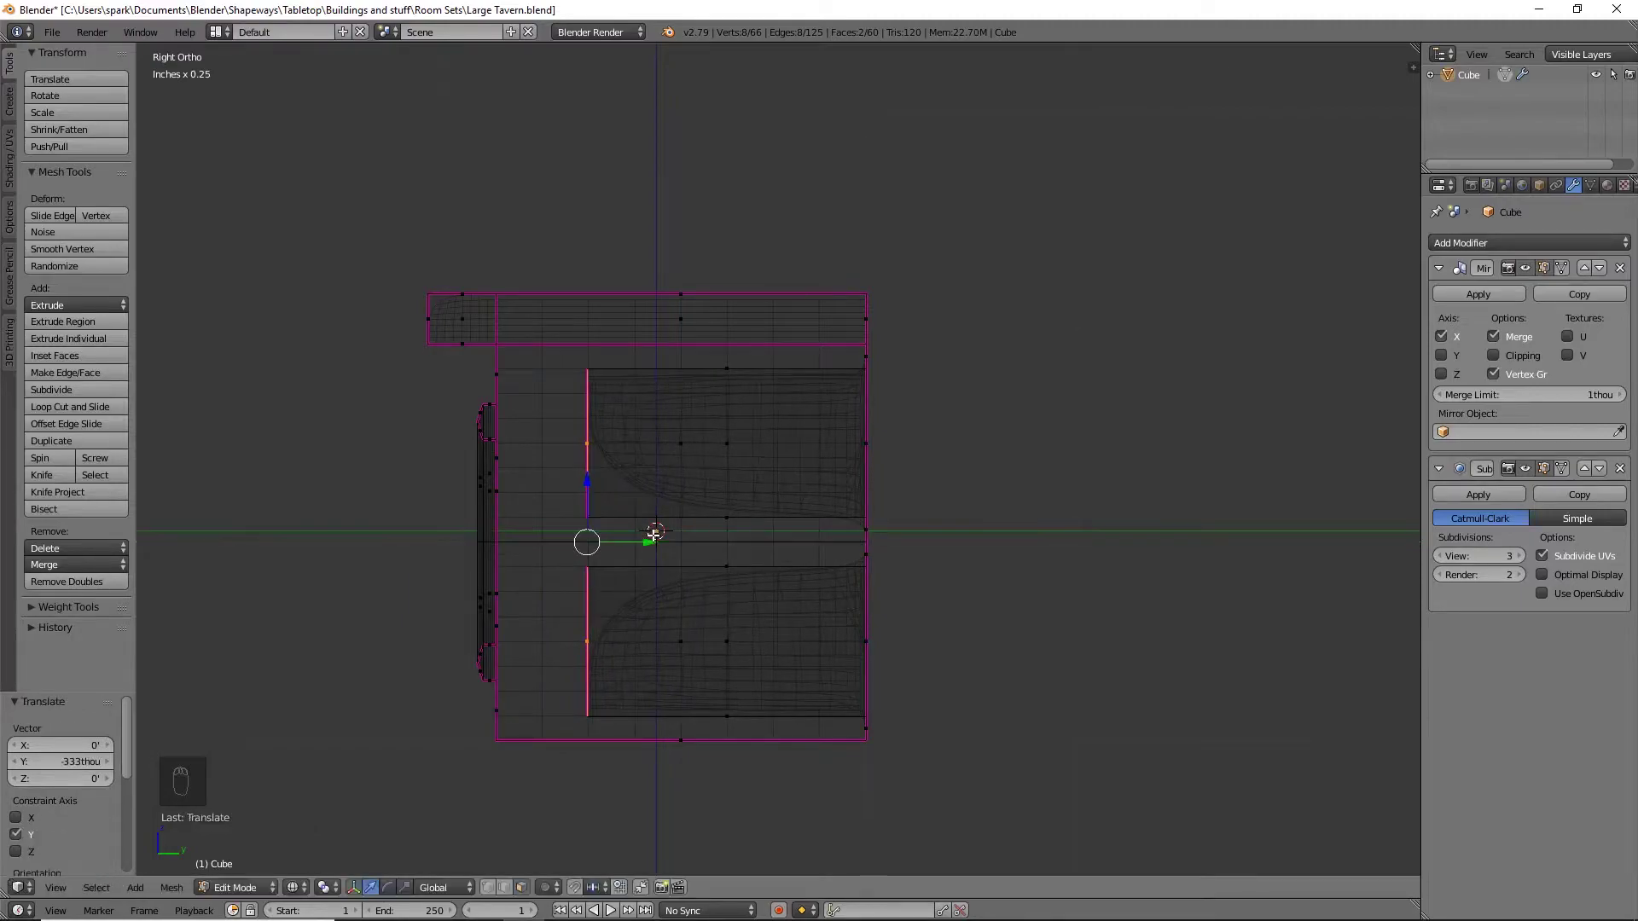
key(v)
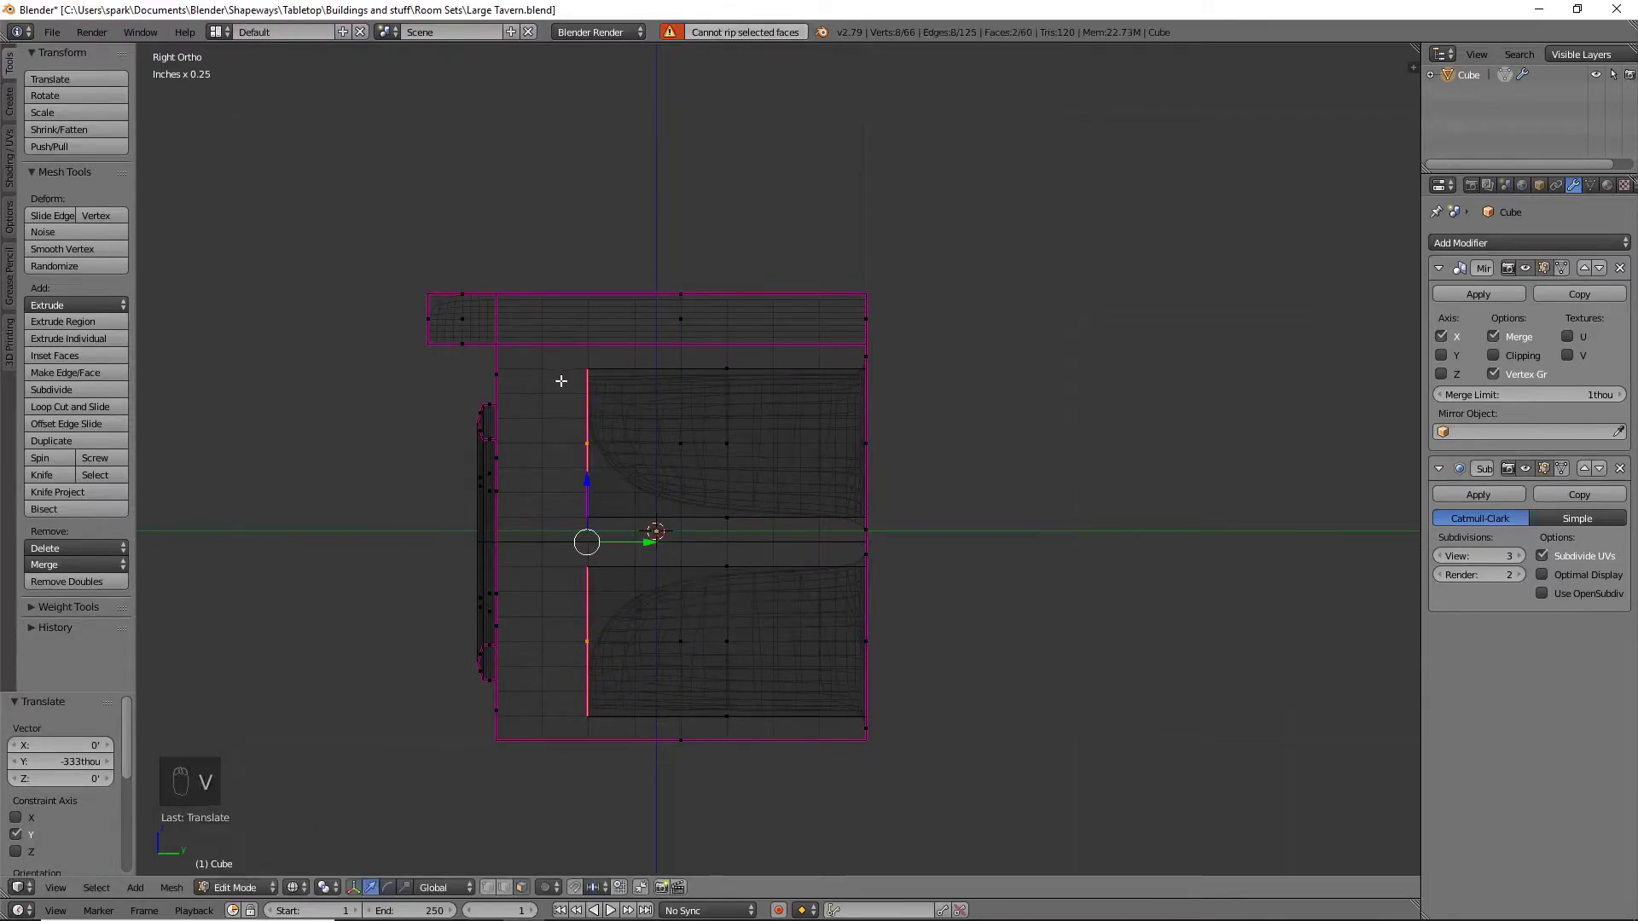
key(a)
key(b)
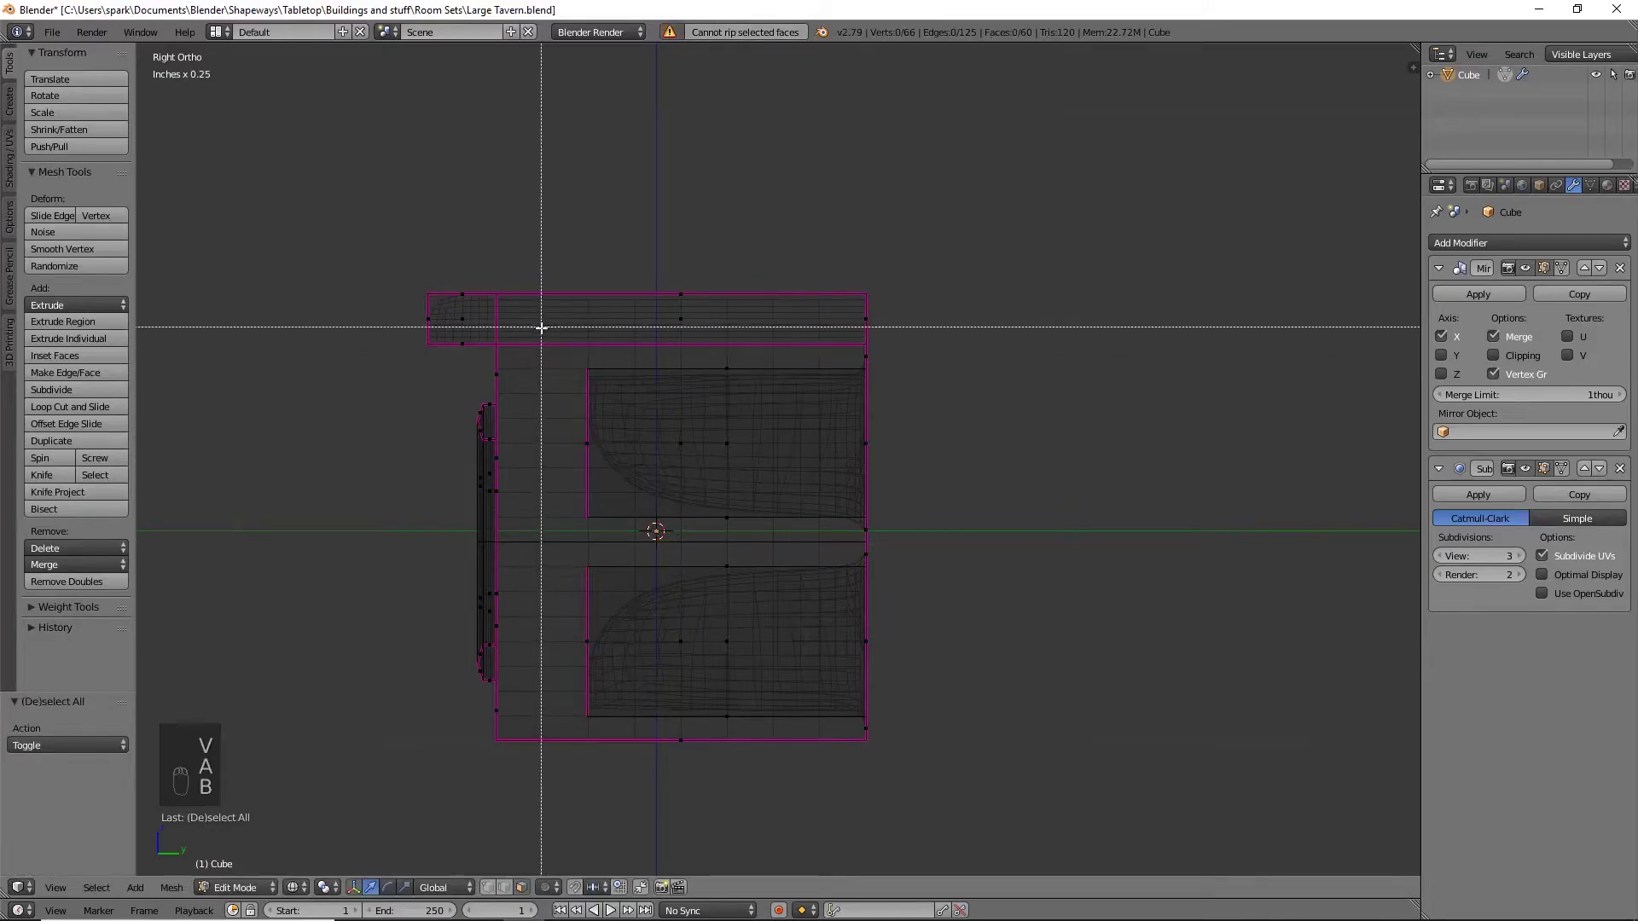
drag(556, 356, 1058, 739)
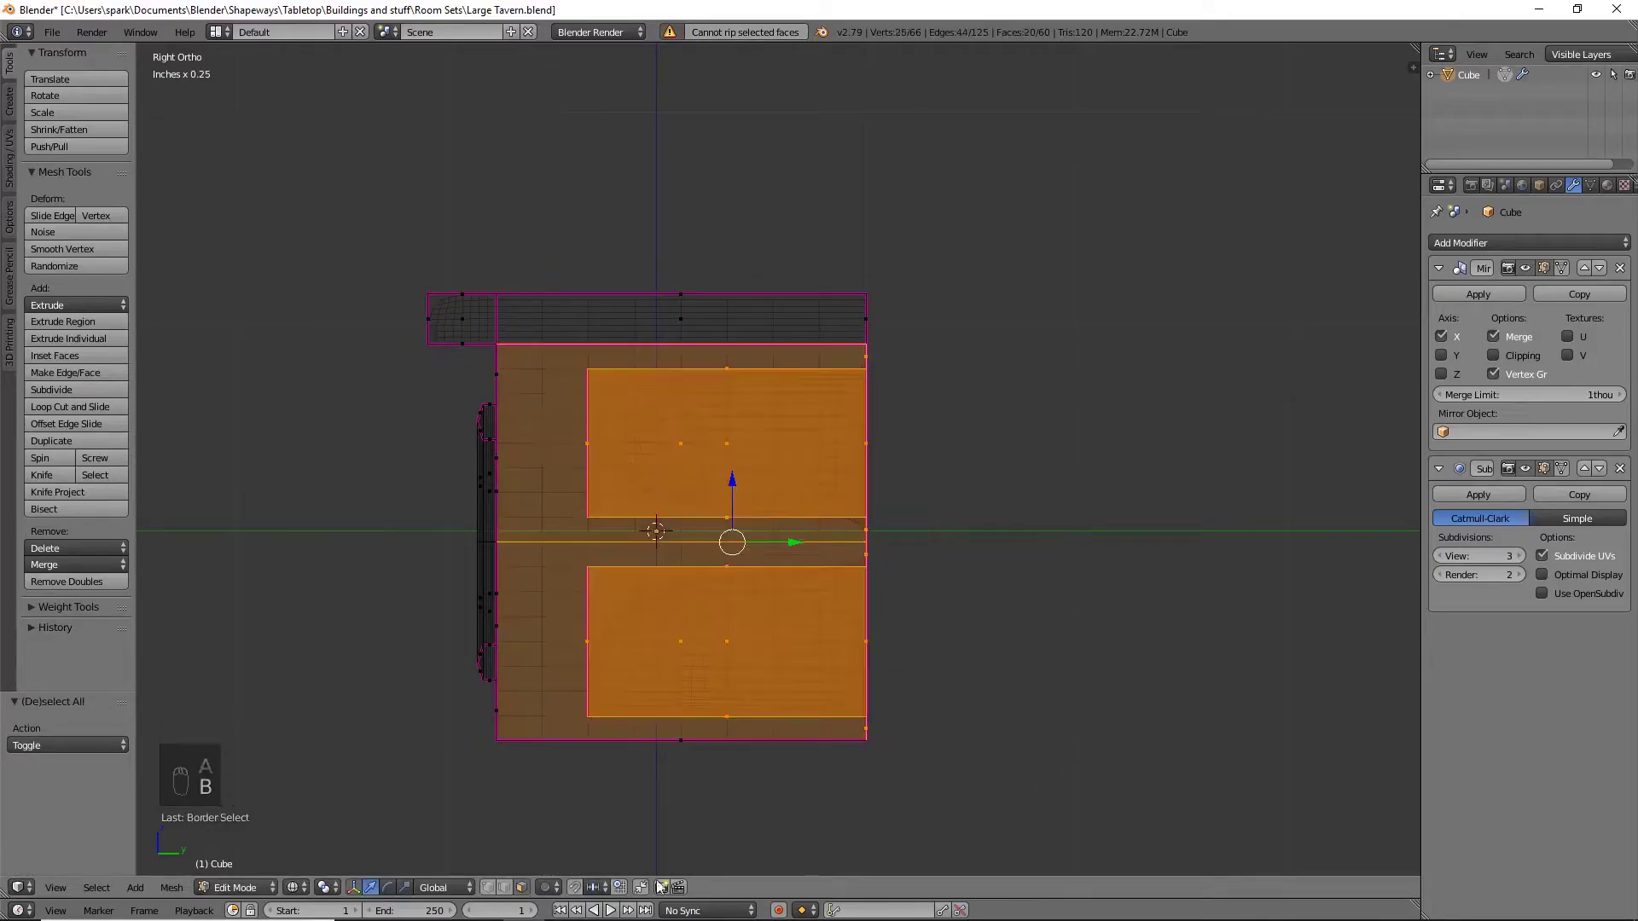
key(a)
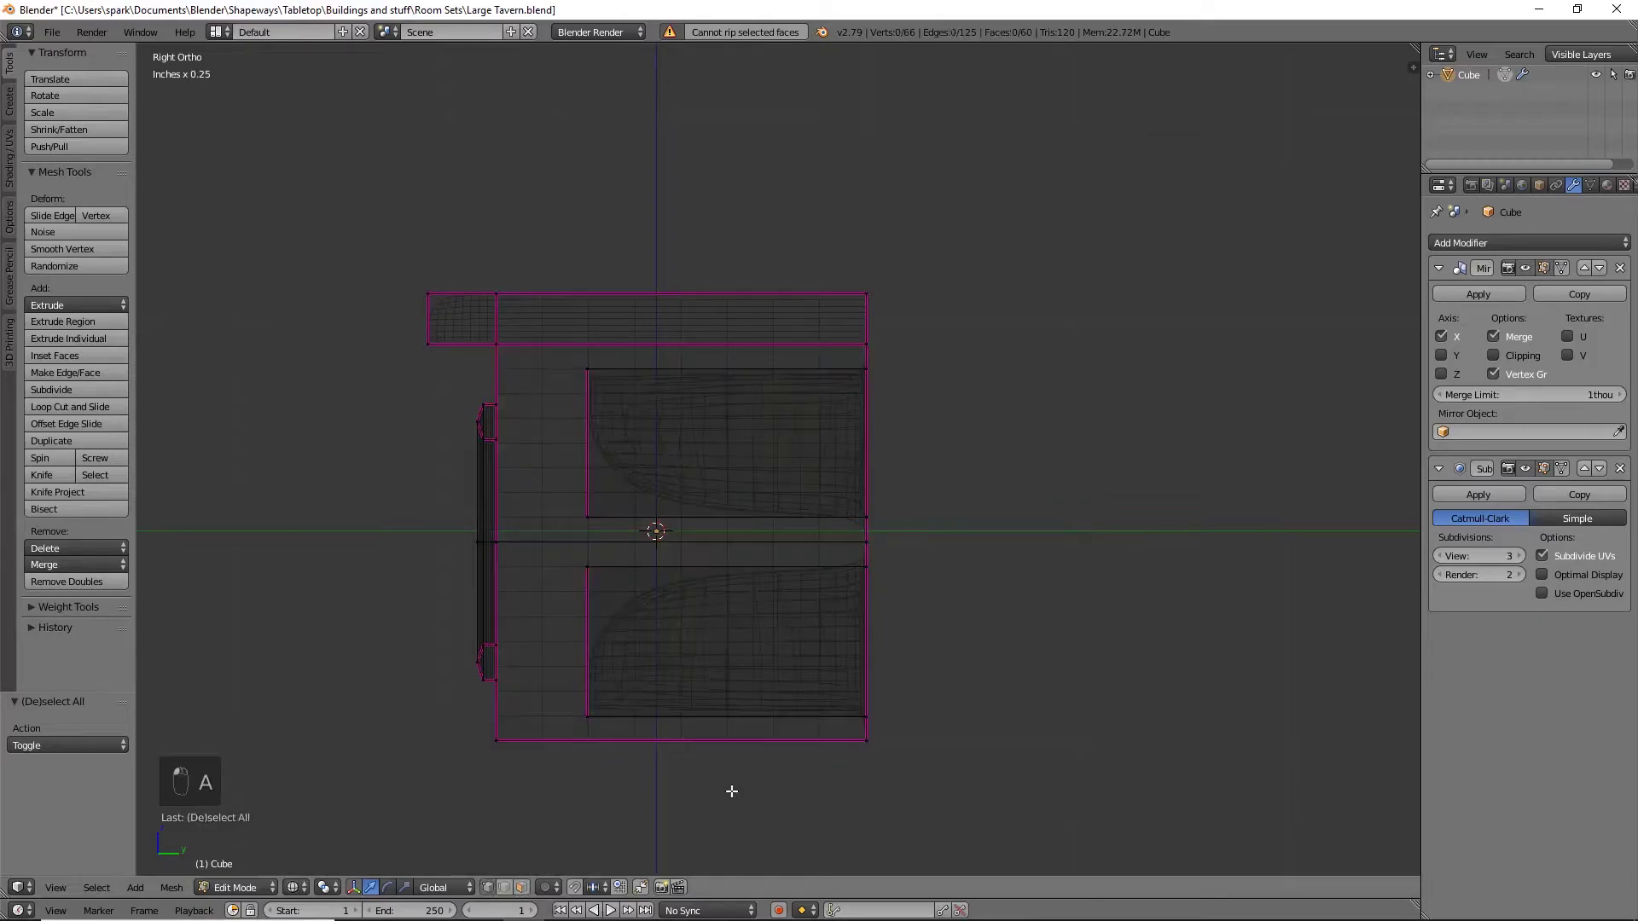
Select the geometry of both shelf recesses in wireframe, set its edge crease to 1.000 and return to solid display
key(b)
drag(542, 353, 959, 727)
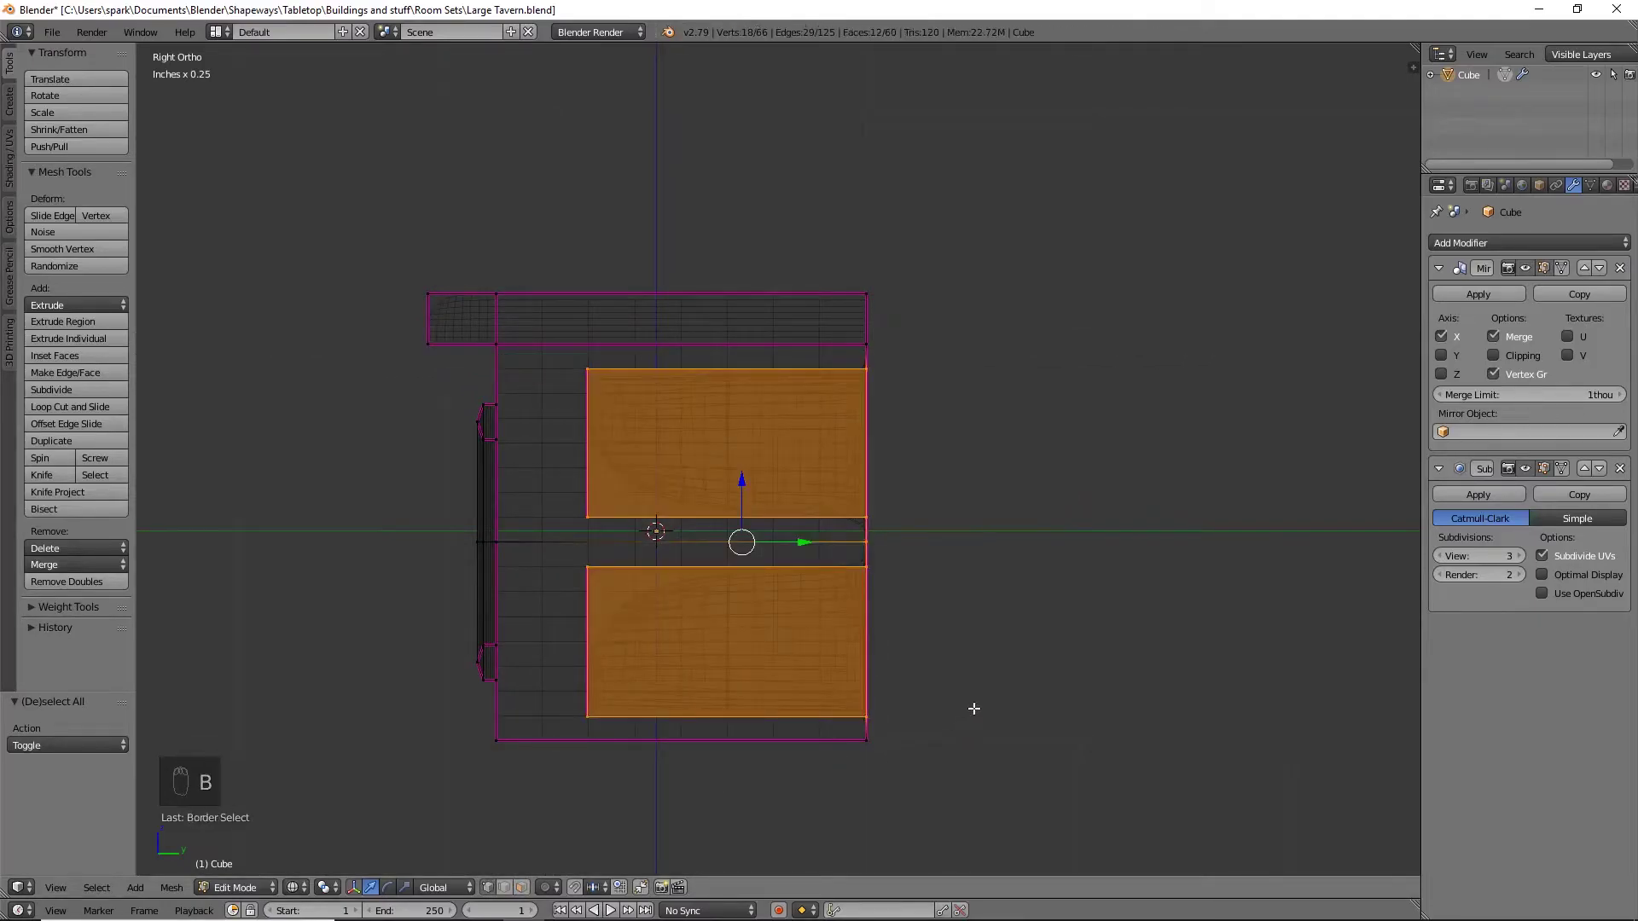
key(shift+e)
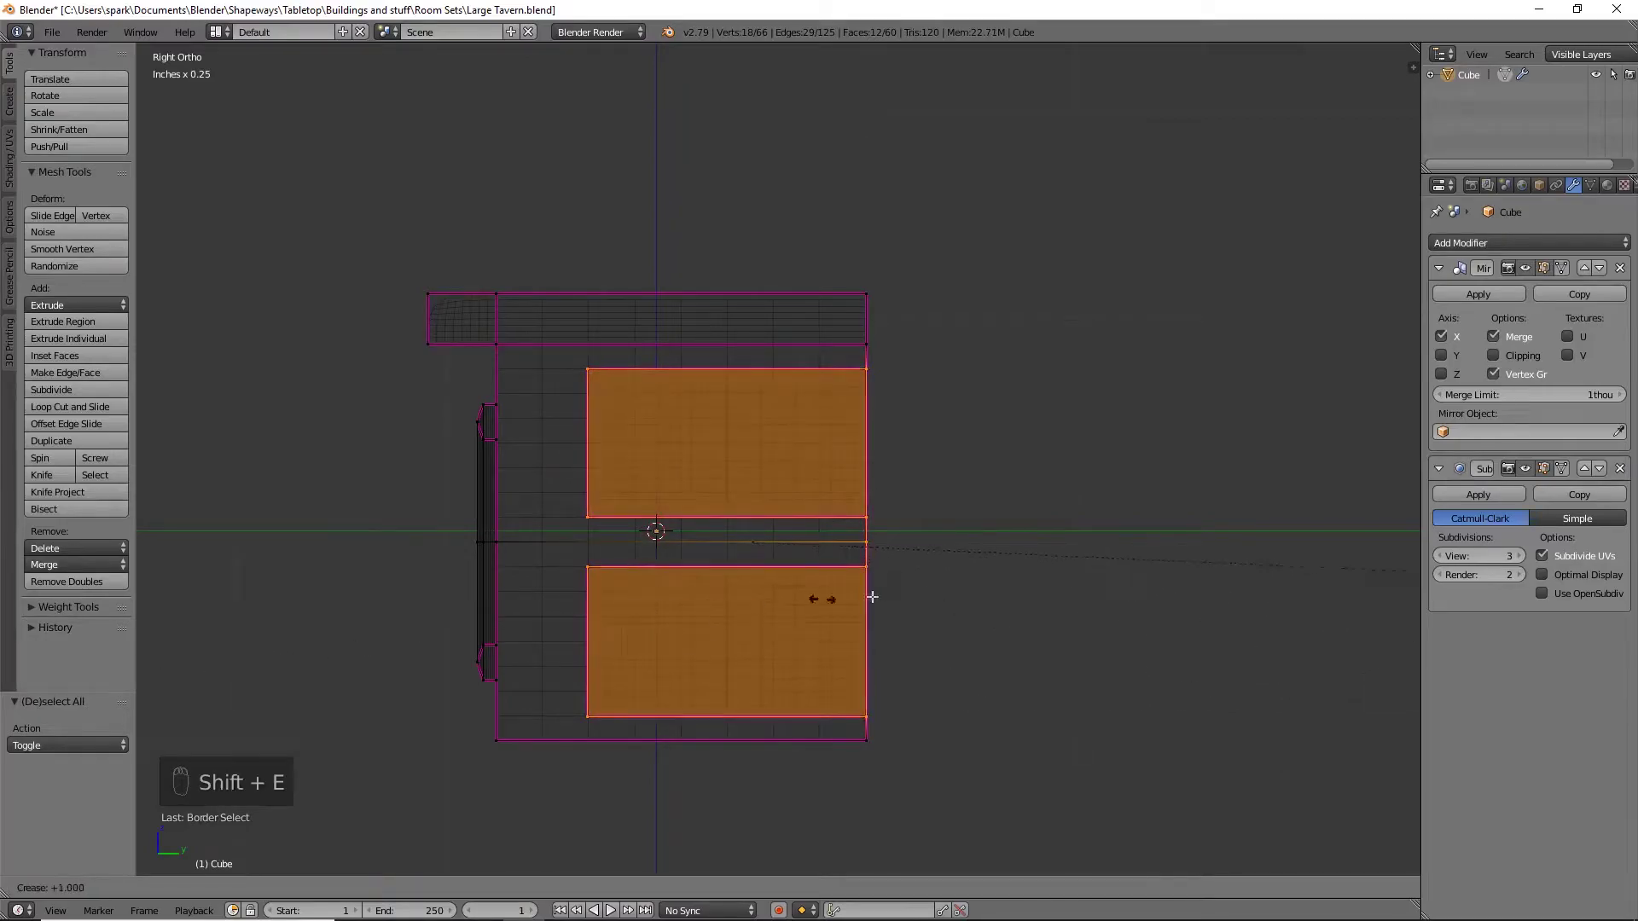
click(1065, 607)
mouse_move(1111, 622)
middle_down()
mouse_move(969, 621)
mouse_move(1201, 350)
middle_up()
key(z)
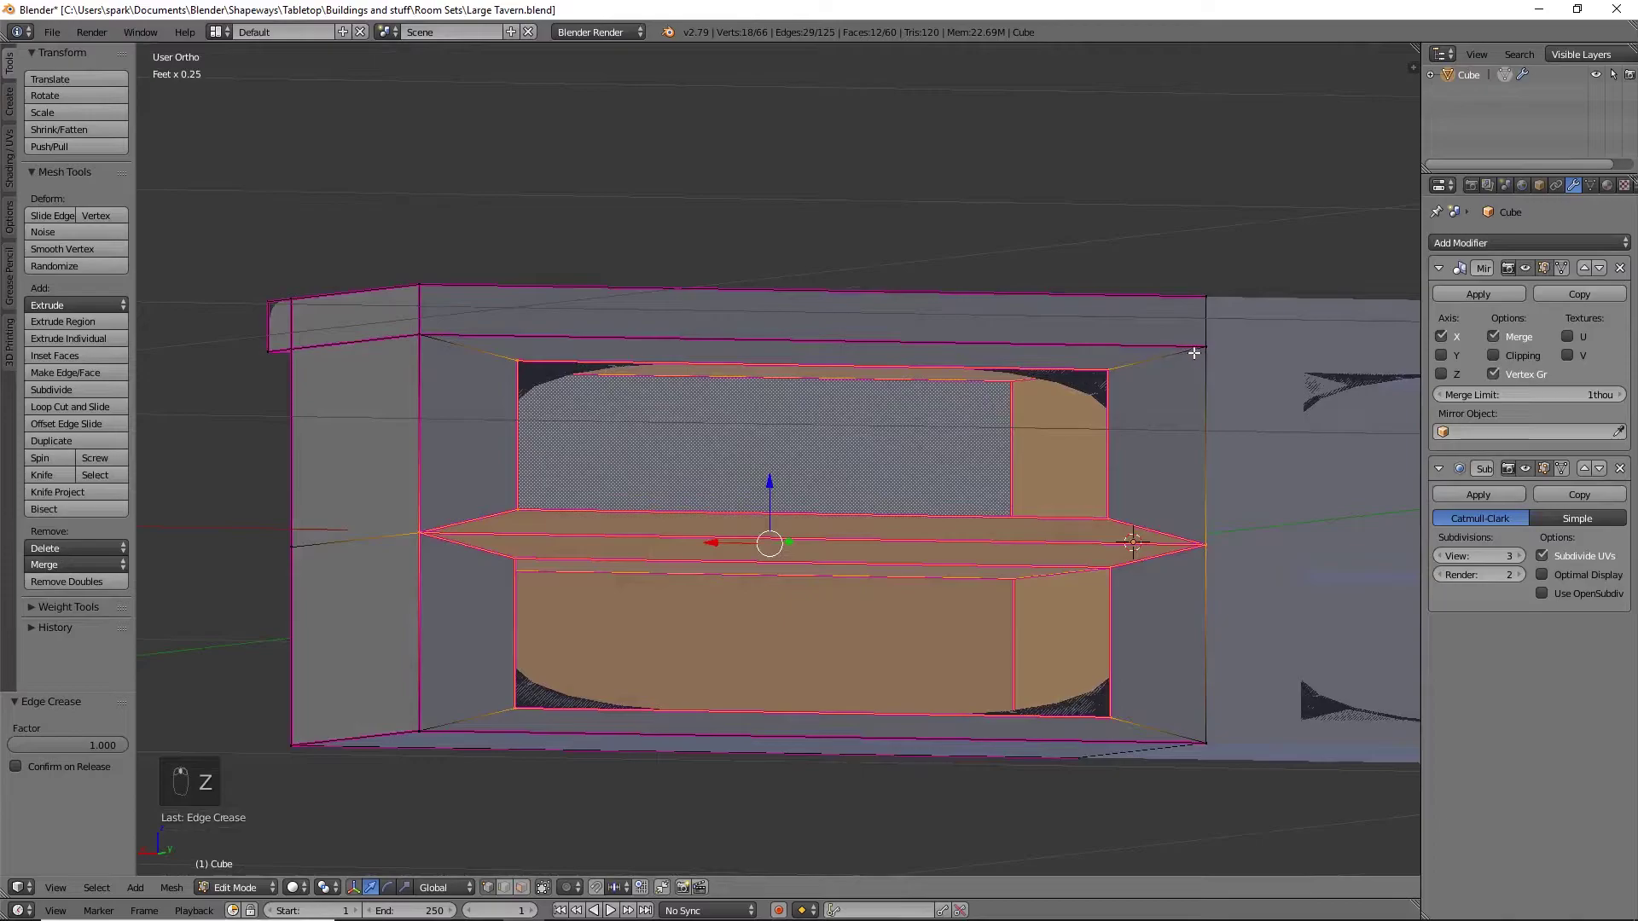
Crease the four outer diagonal corner edges around the two back recesses and leave edit mode
right_click(469, 719)
shift+right_click(486, 357)
shift+right_click(1179, 359)
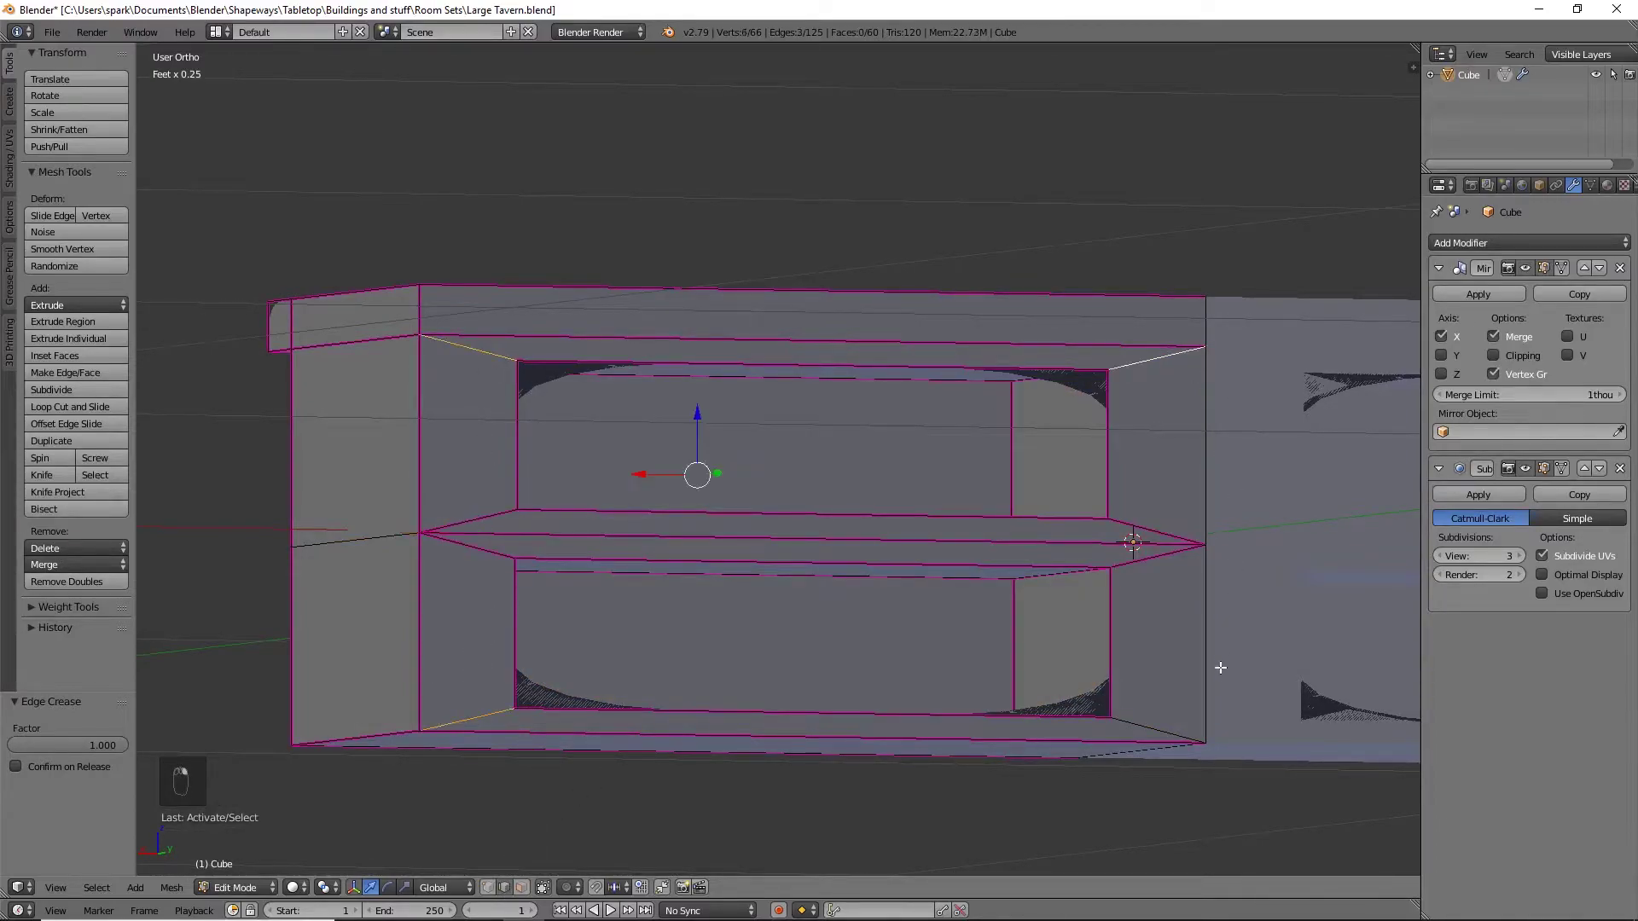
shift+right_click(1140, 719)
key(shift+e)
click(1097, 705)
middle_drag(1097, 705, 896, 629)
key(Tab)
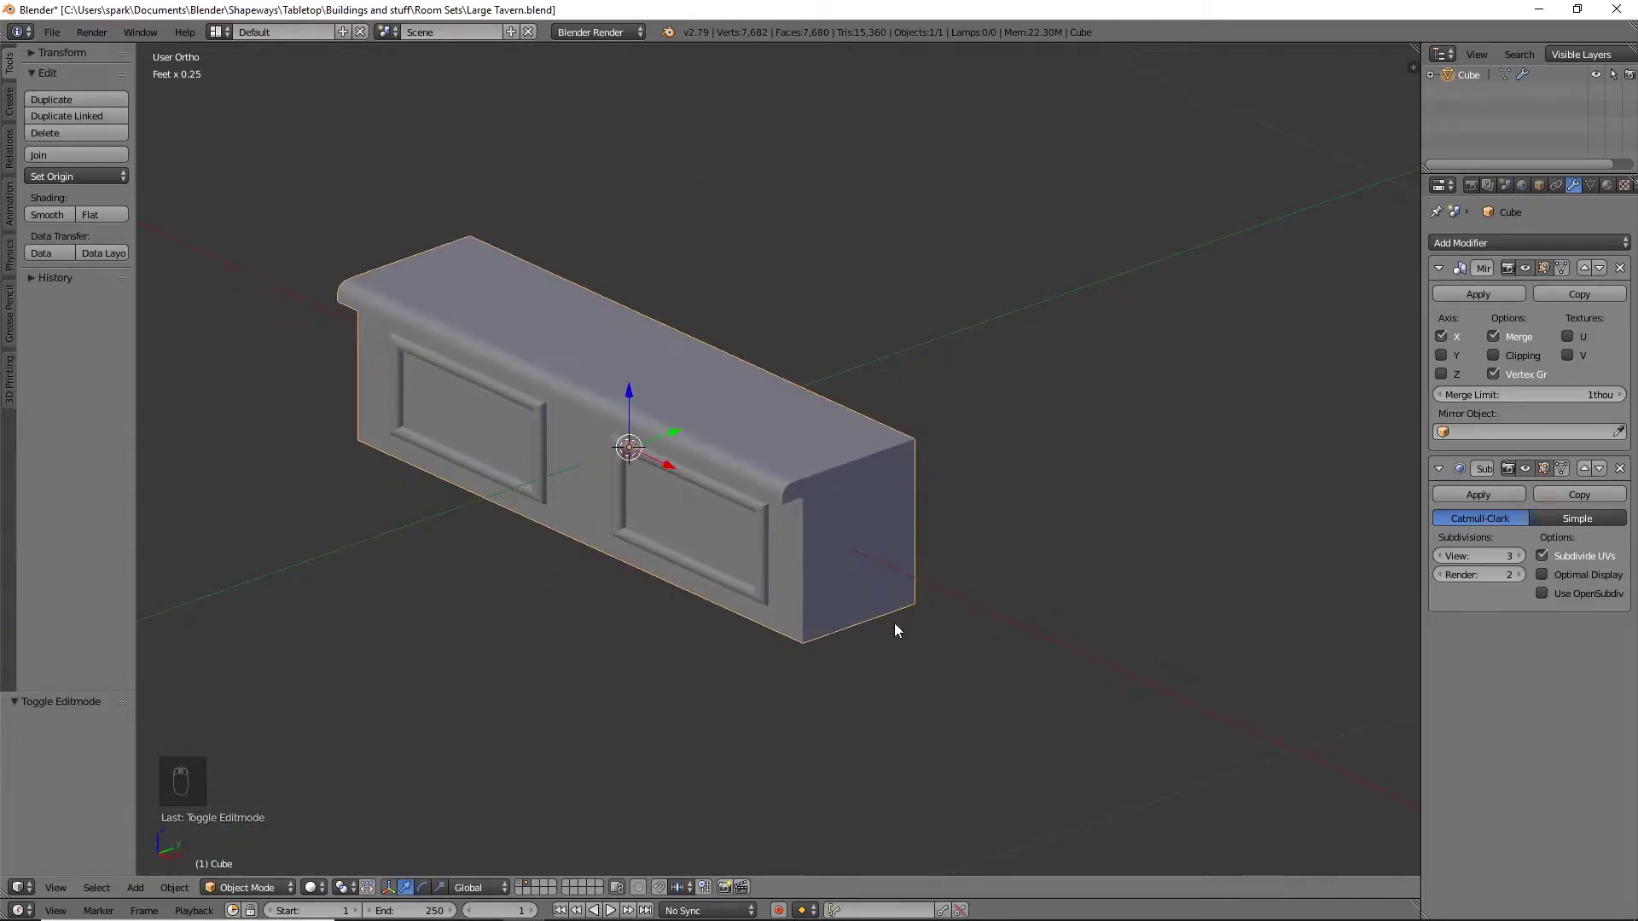
Rename the Cube object as "Basic 2in counter"
double_click(1471, 74)
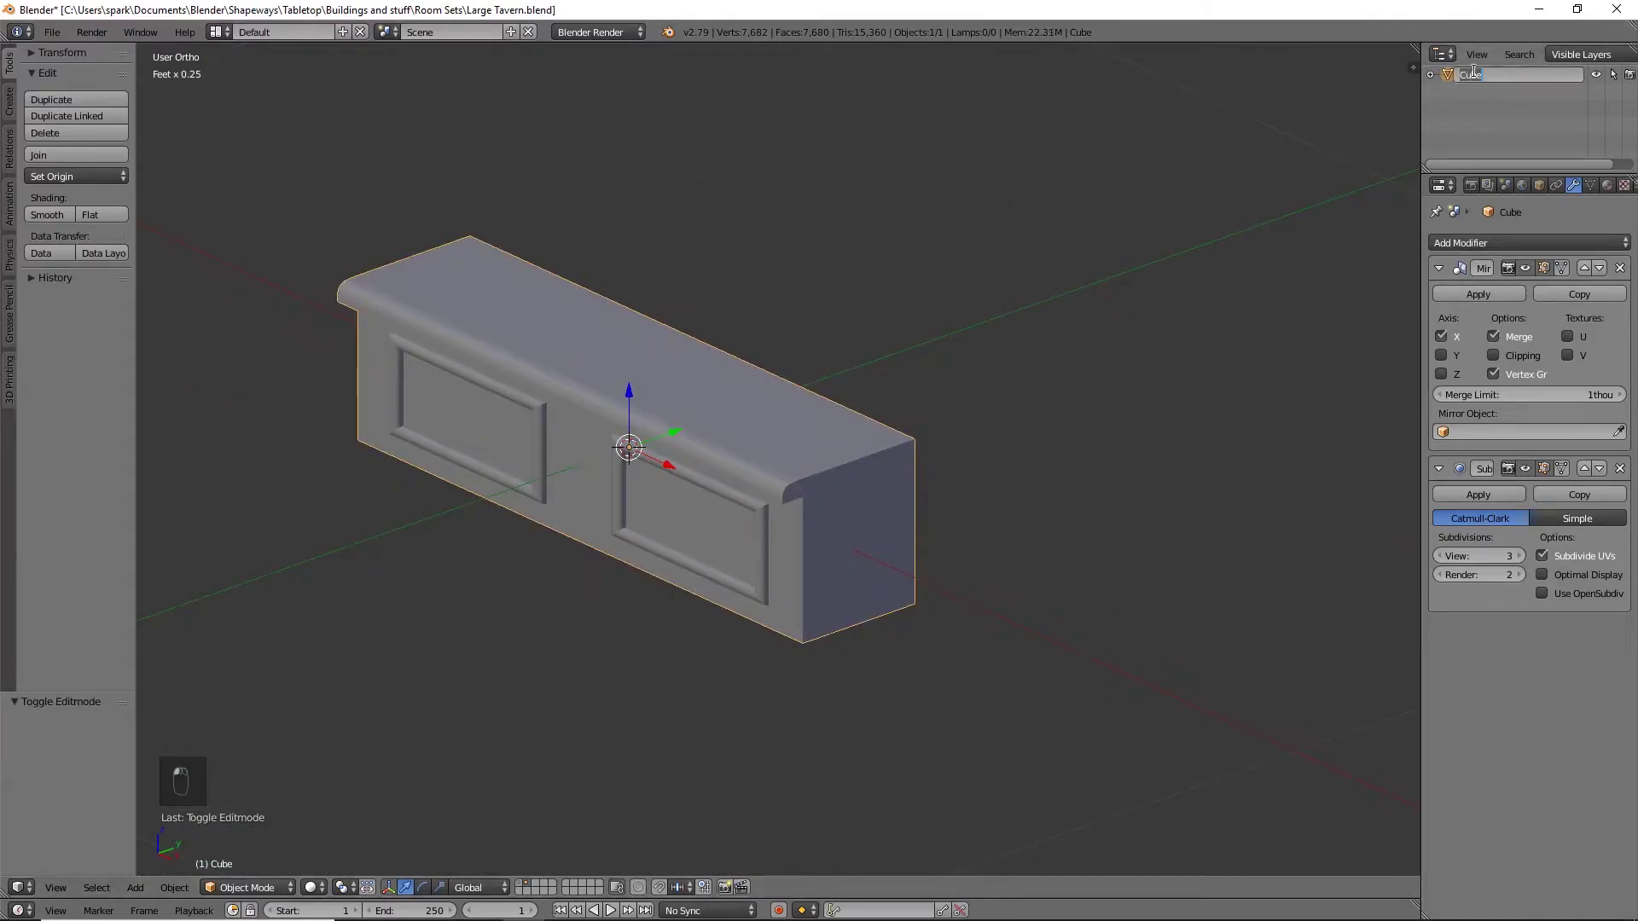
text(Basic 2in counter)
key(Return)
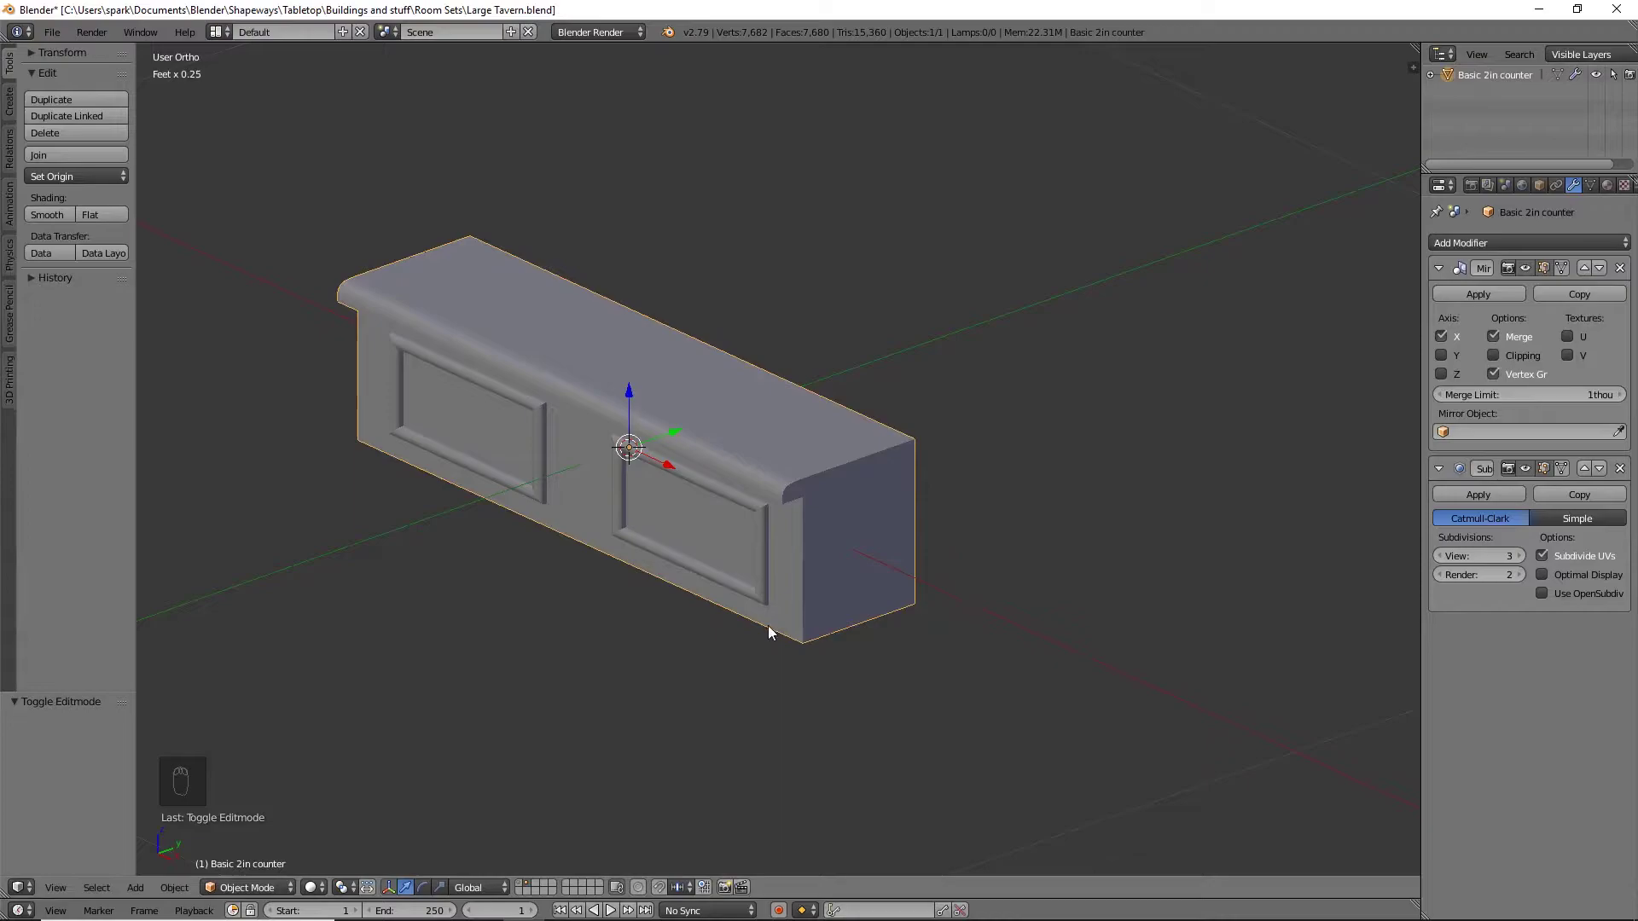
Duplicate the counter in place and hide the original
middle_drag(766, 628, 780, 609)
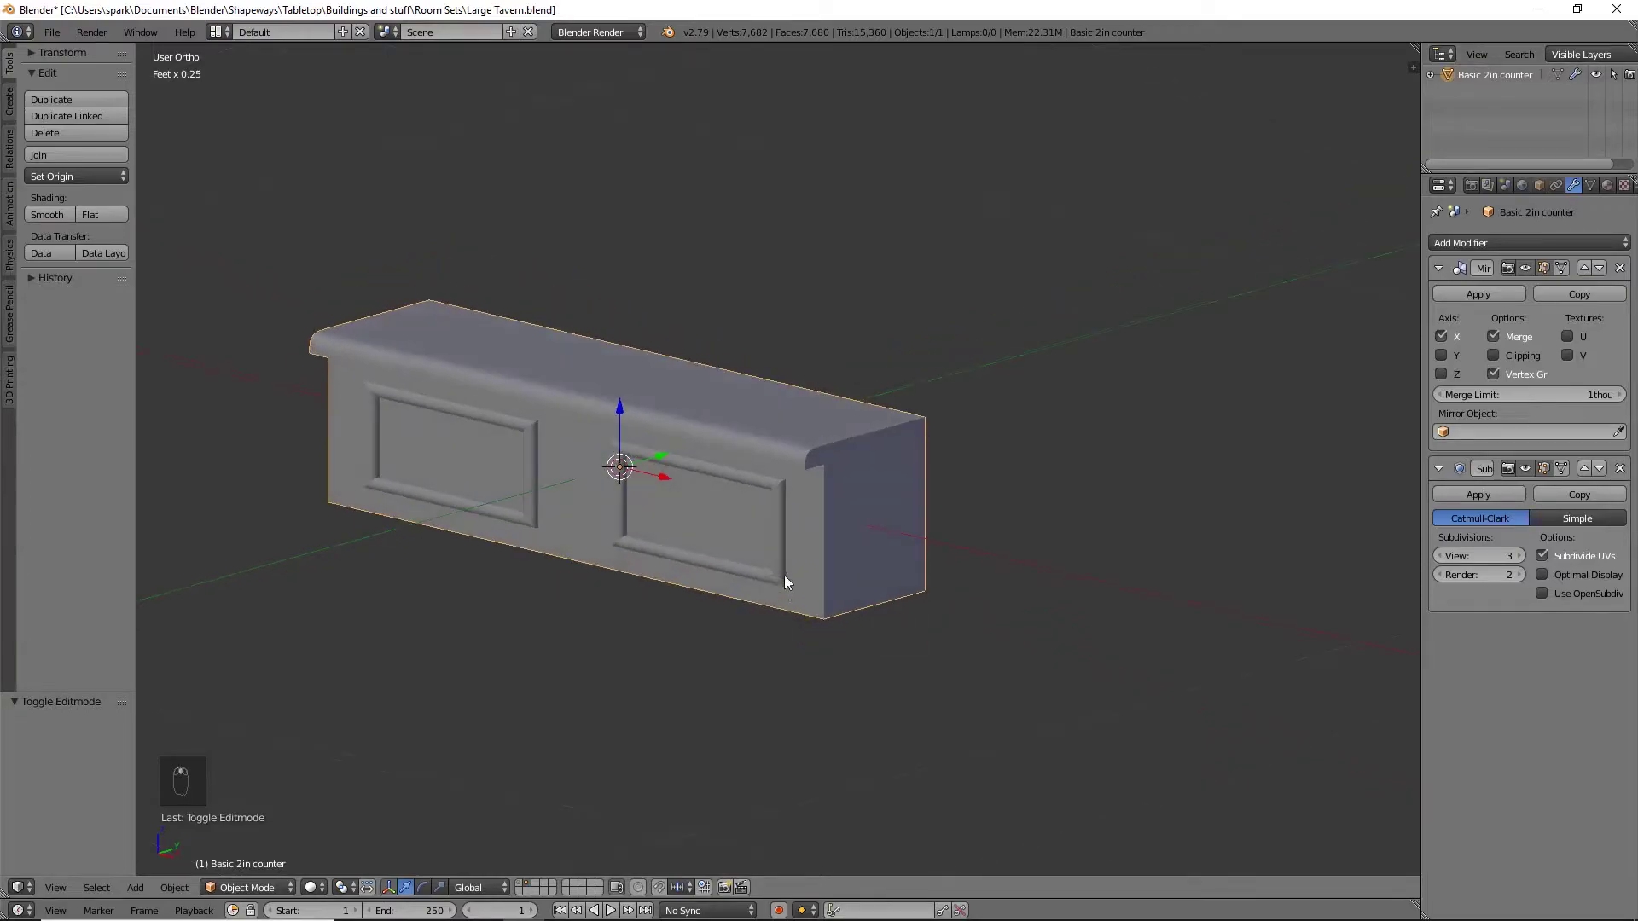
key(shift+d)
right_click(929, 512)
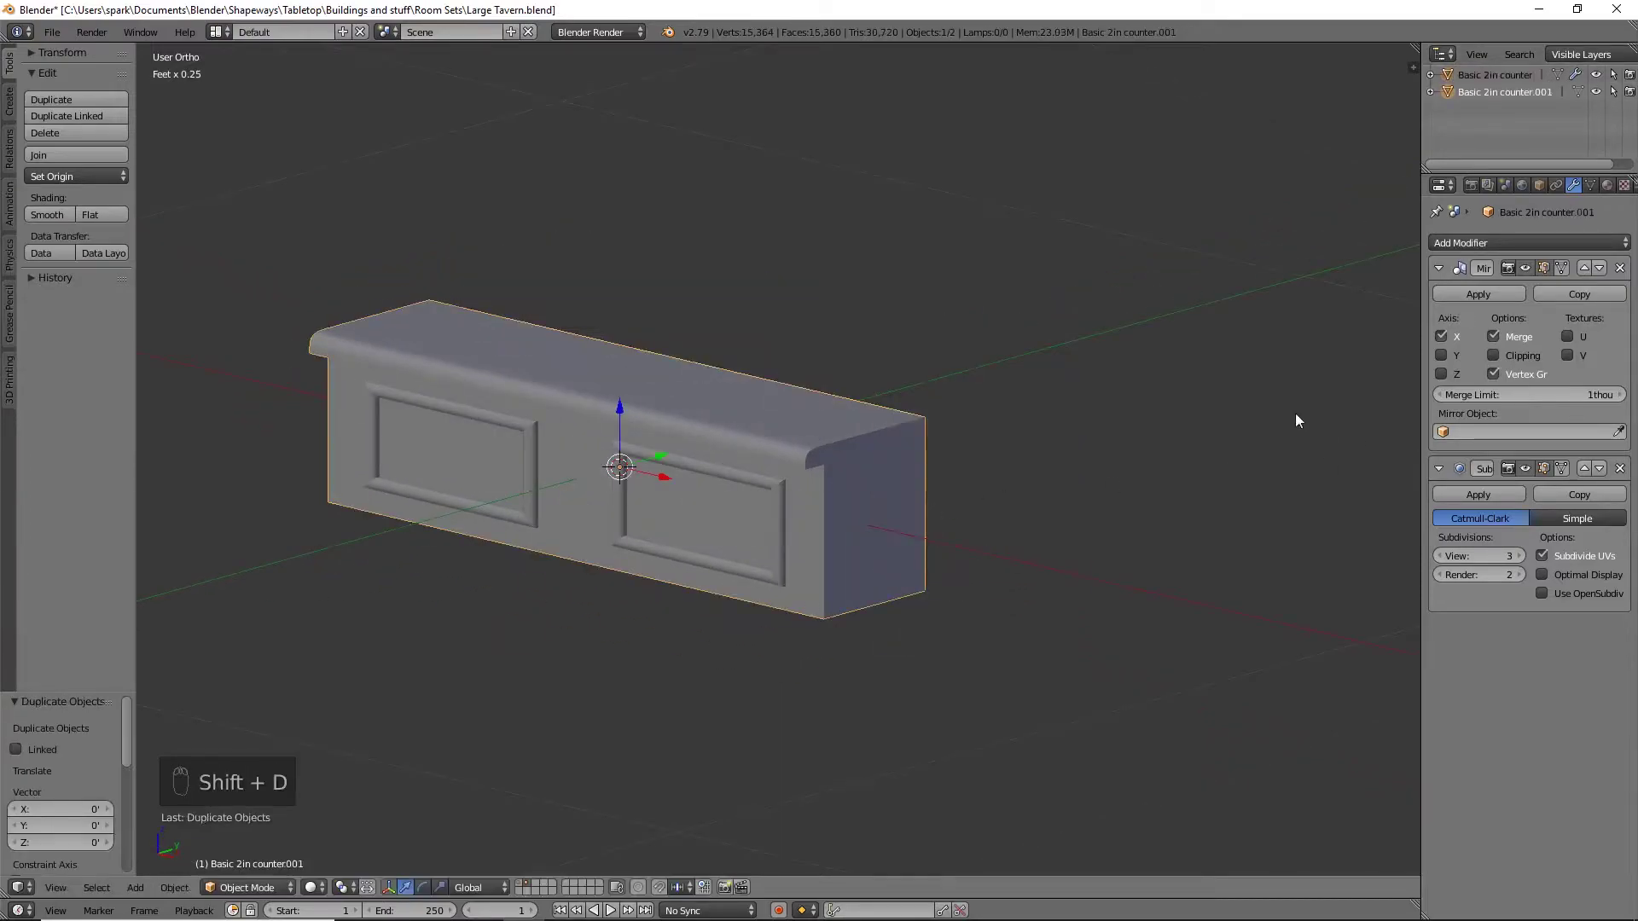
click(1595, 74)
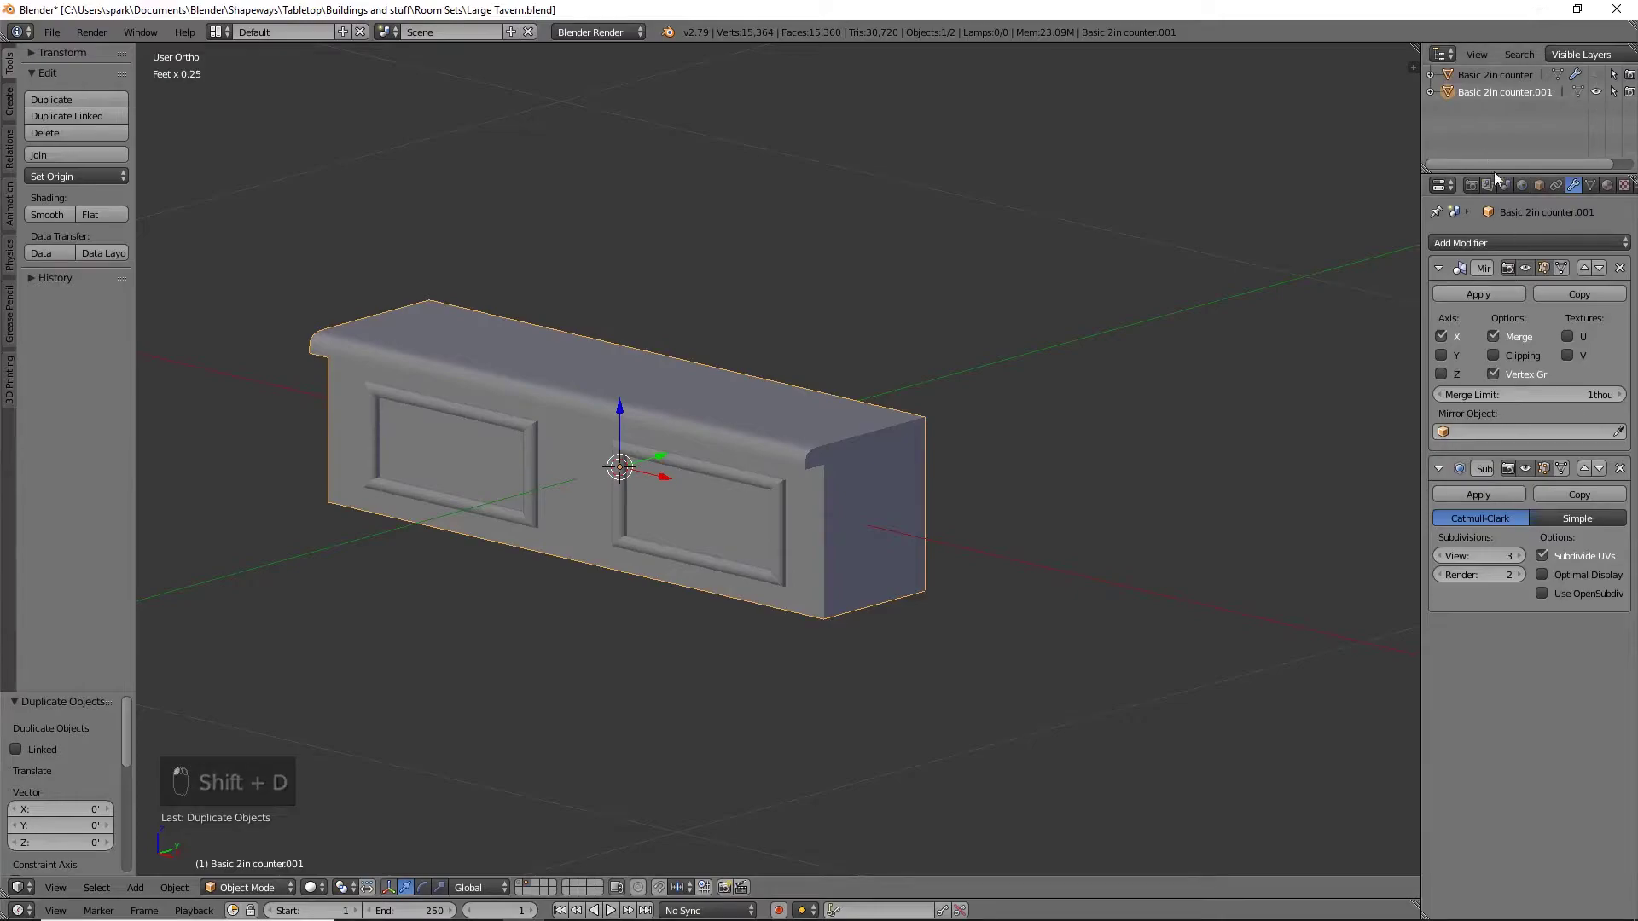
Apply the Mirror and Subsurf modifiers on the duplicated counter
right_click(1522, 92)
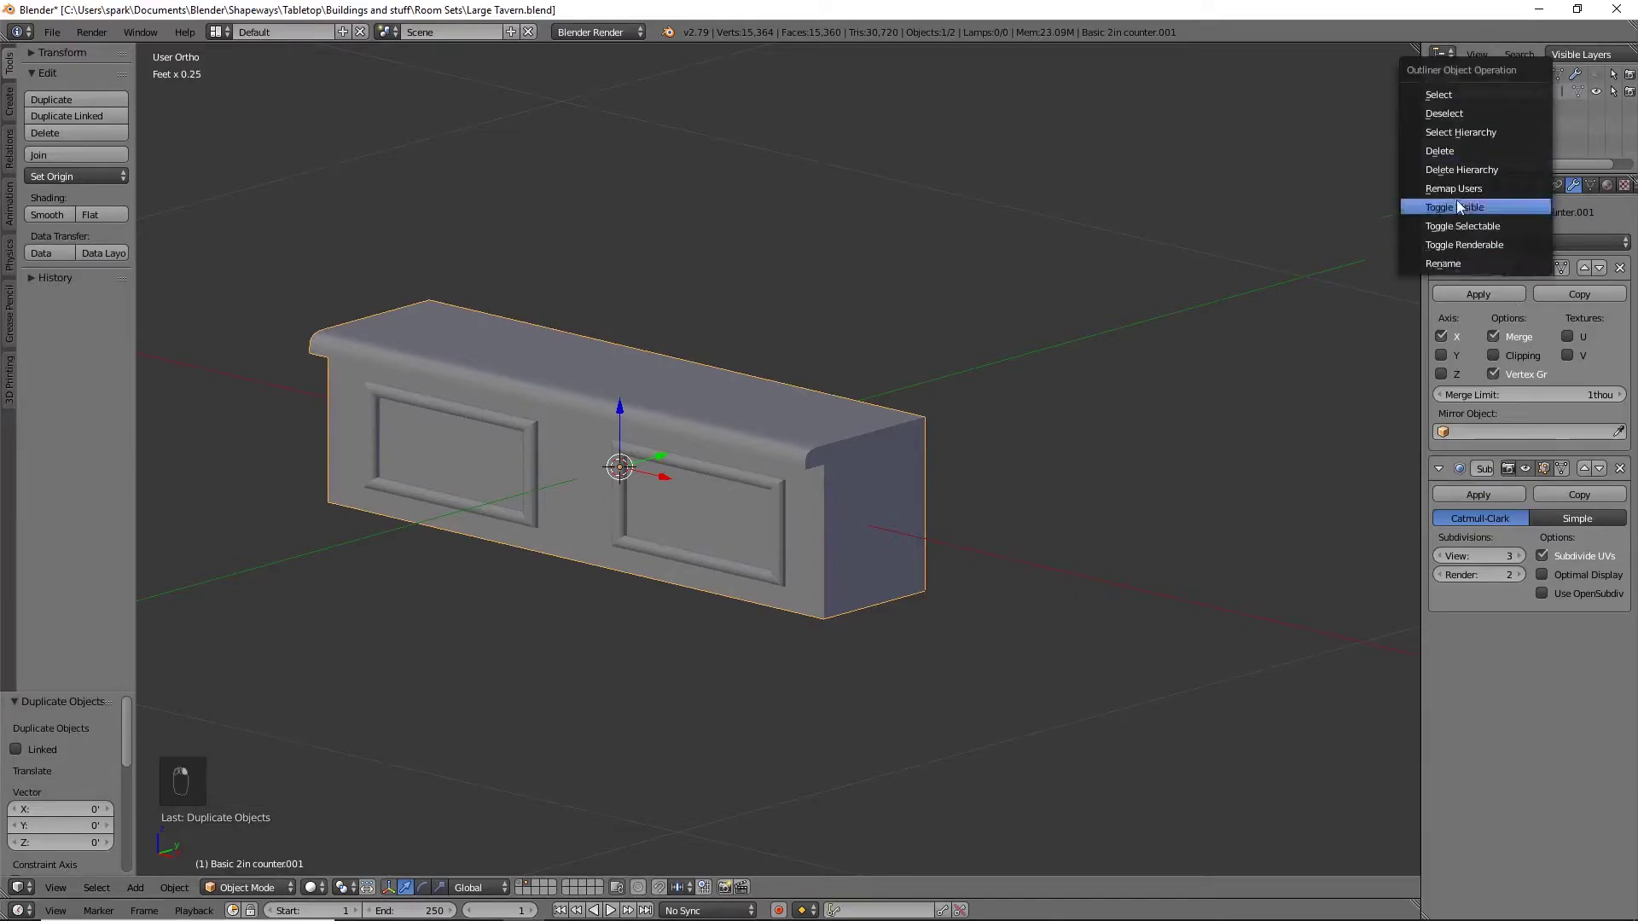
click(1488, 290)
click(1488, 294)
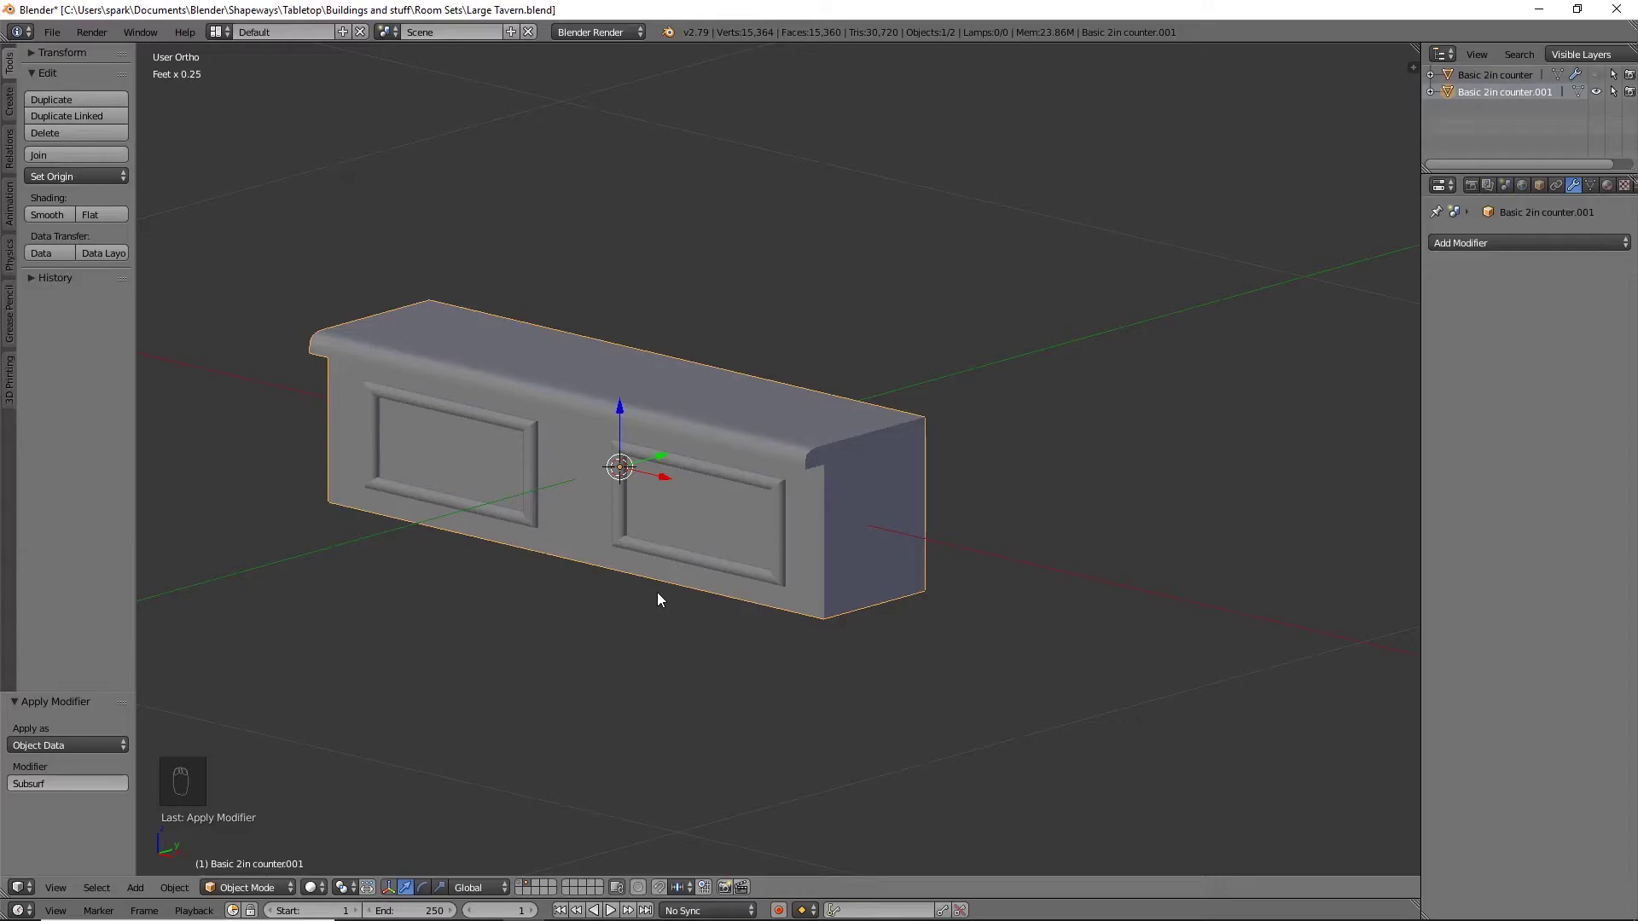
Move the duplicated counter to the first layer and display that layer with the tavern room
key(m)
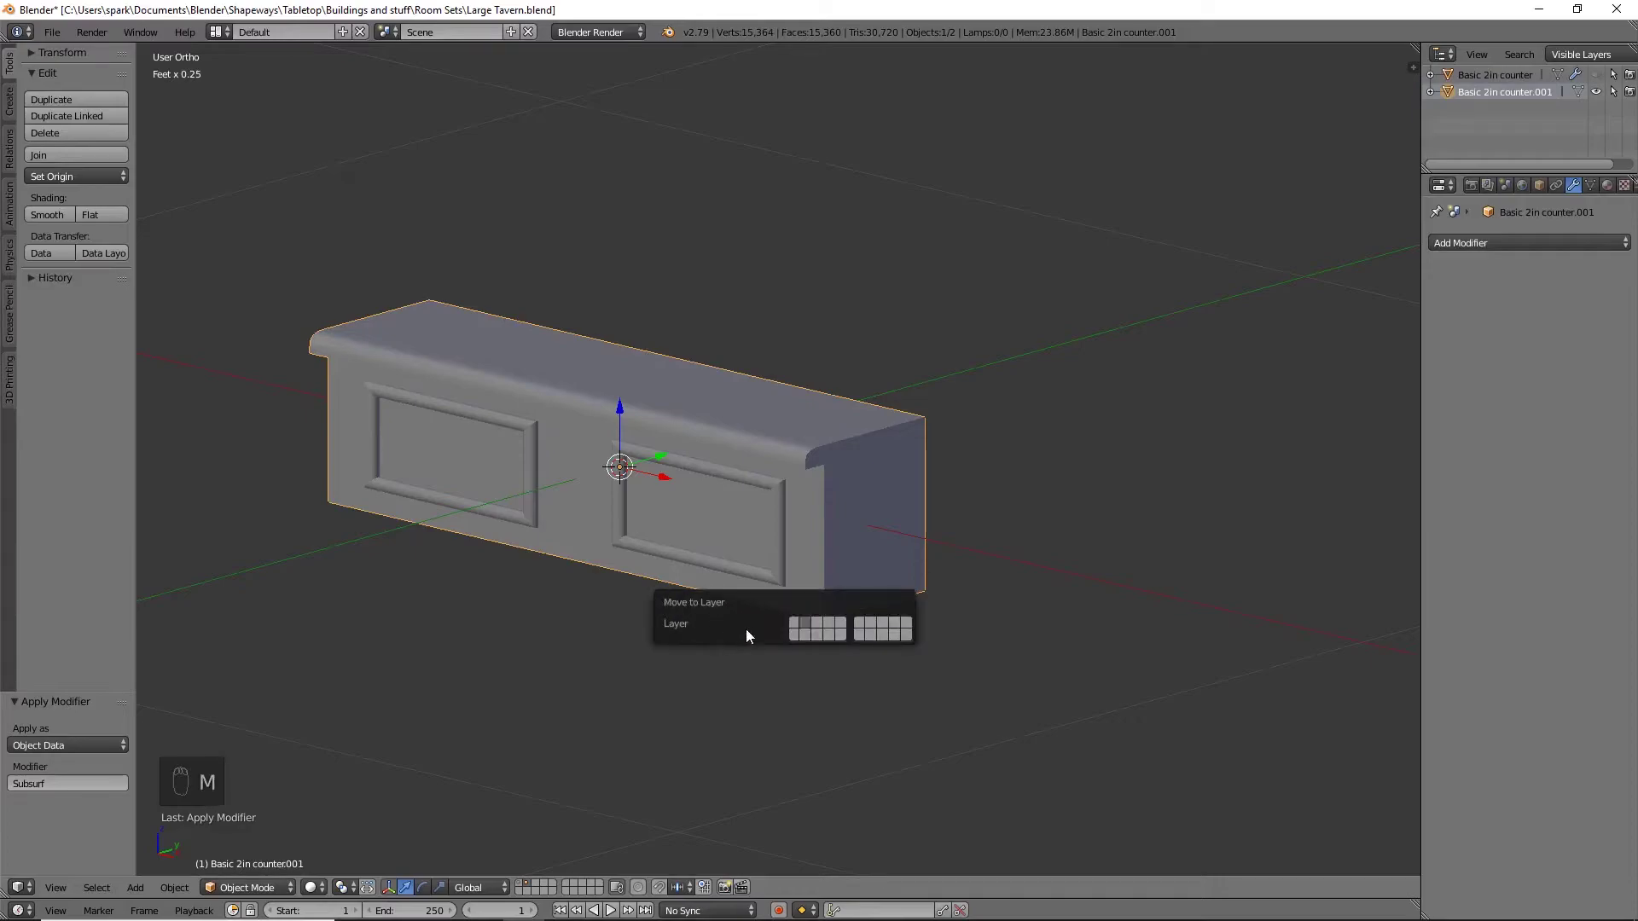
click(798, 630)
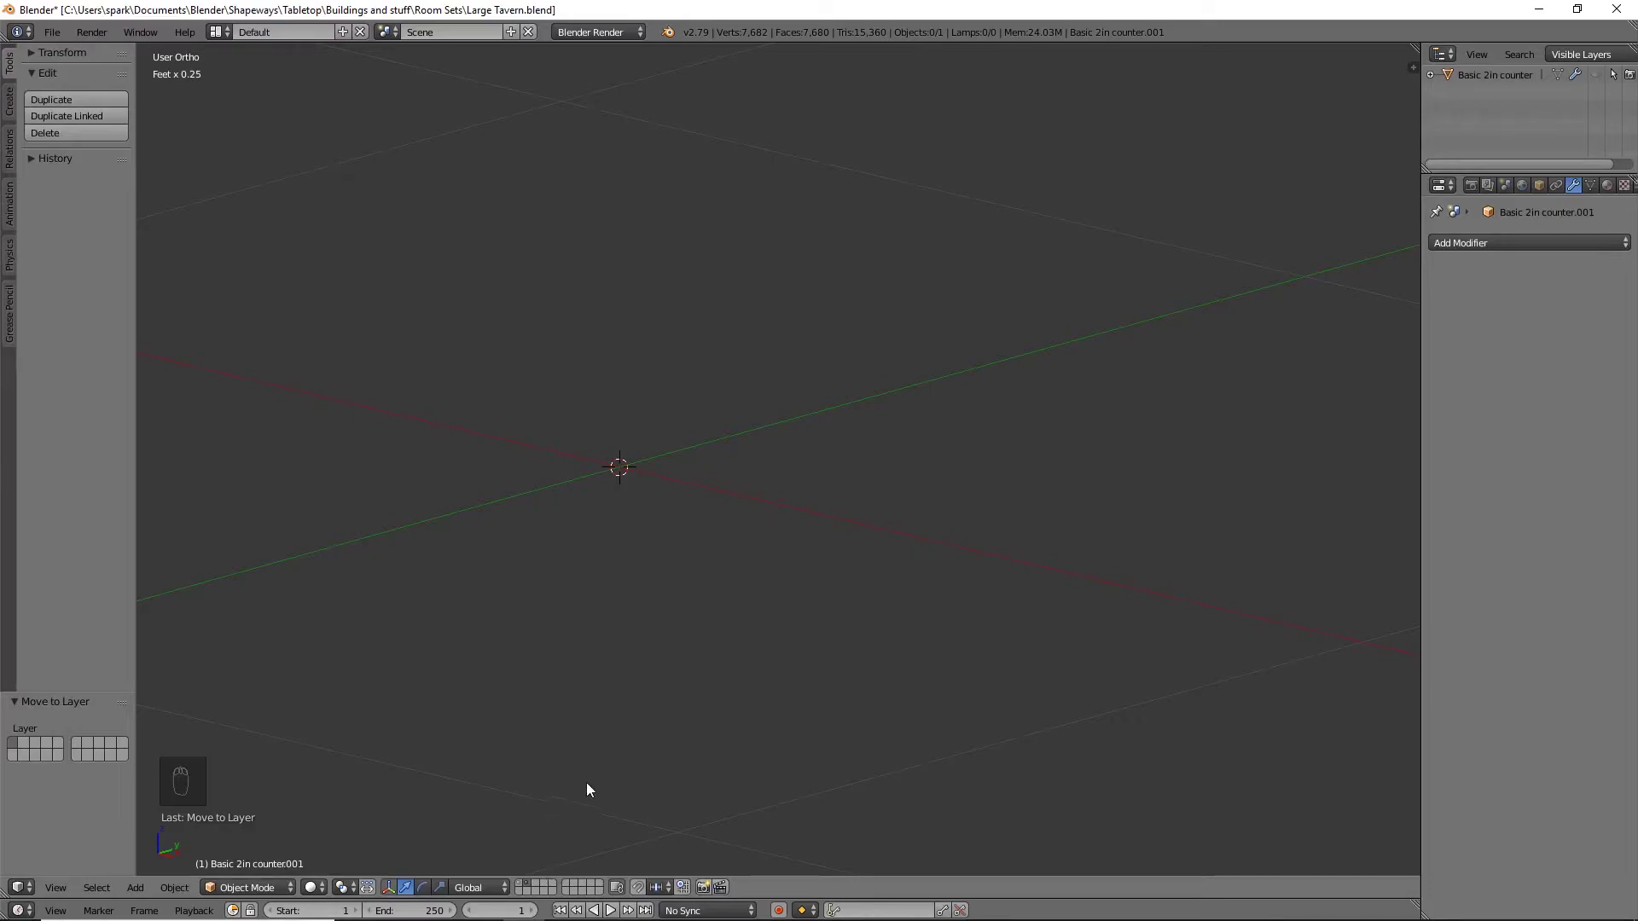
click(520, 888)
scroll(770, 587, down, 6)
middle_drag(769, 587, 814, 443)
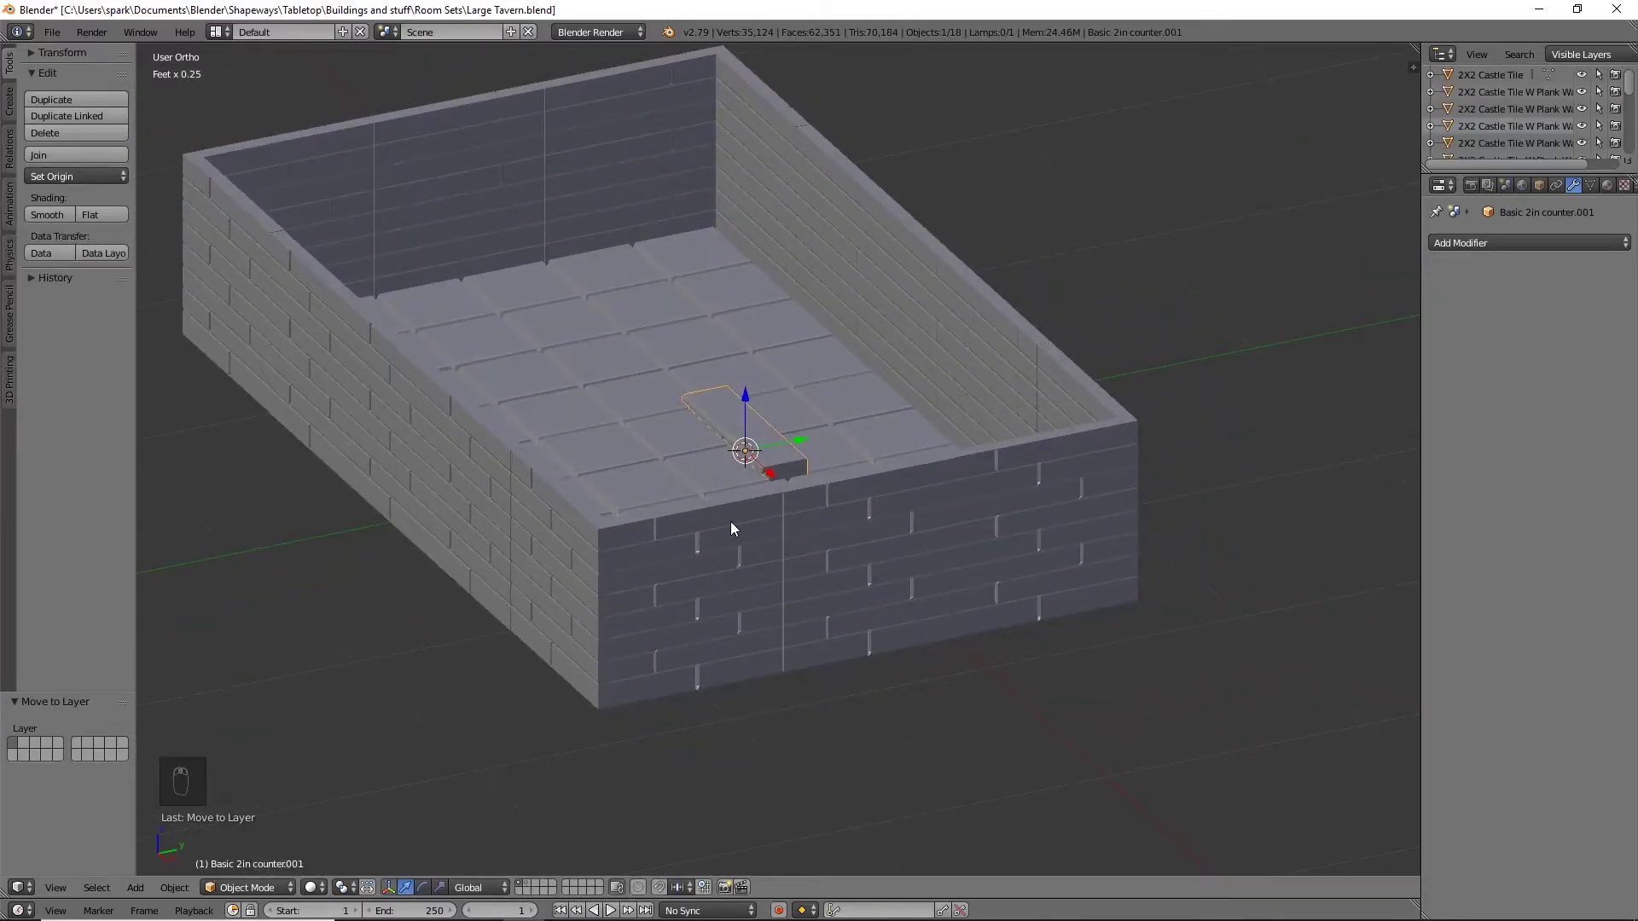
Raise the counter 622 thou along Z and move it 509 thou along Y within the tavern room
drag(747, 398, 765, 341)
middle_drag(765, 341, 610, 505)
scroll(713, 531, up, 5)
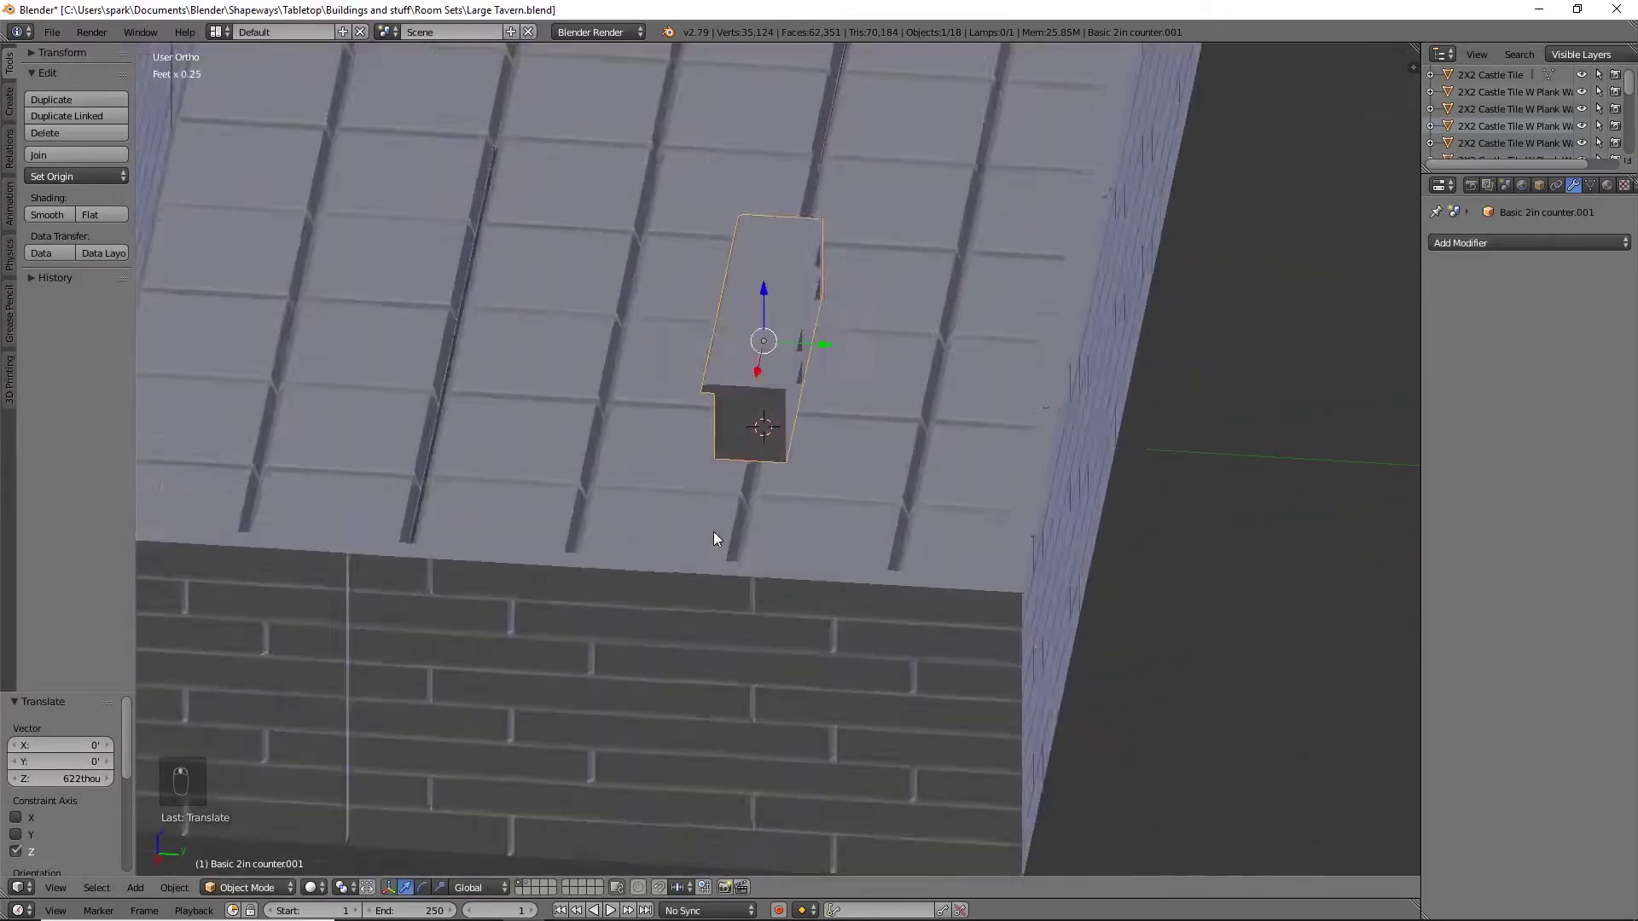
shift+middle_drag(876, 367, 753, 669)
drag(701, 624, 819, 659)
Lower the counter about 248 thou along Z towards the floor tiles and shift it -227 thou along Y
middle_drag(870, 703, 1050, 682)
key(g)
key(z)
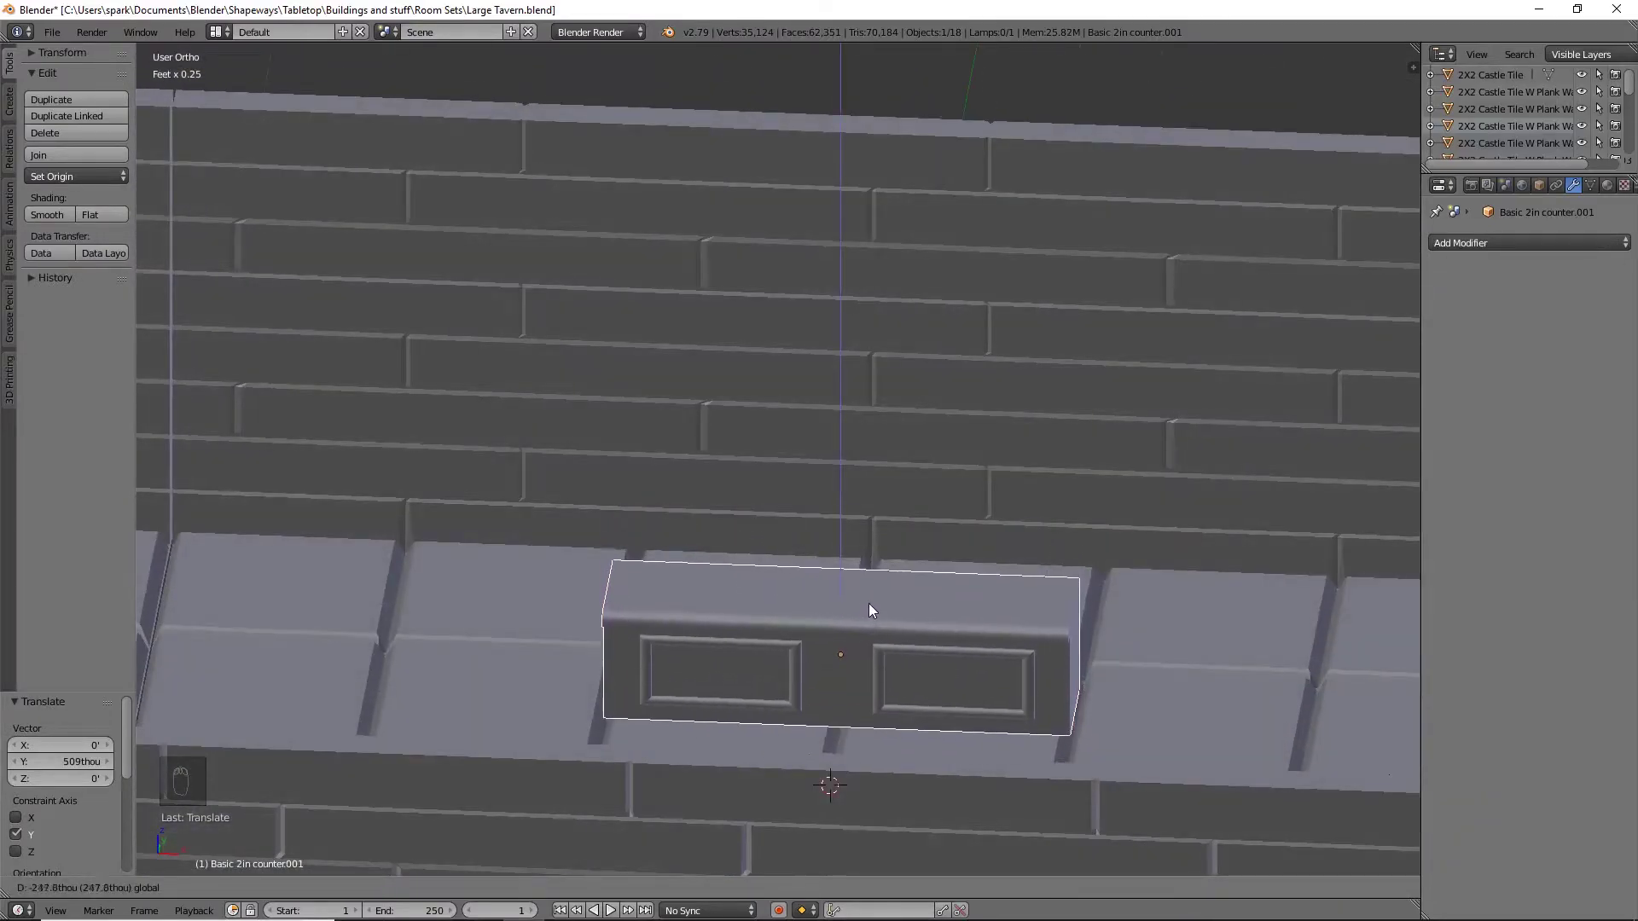
click(872, 602)
middle_drag(872, 603, 802, 655)
drag(830, 559, 804, 555)
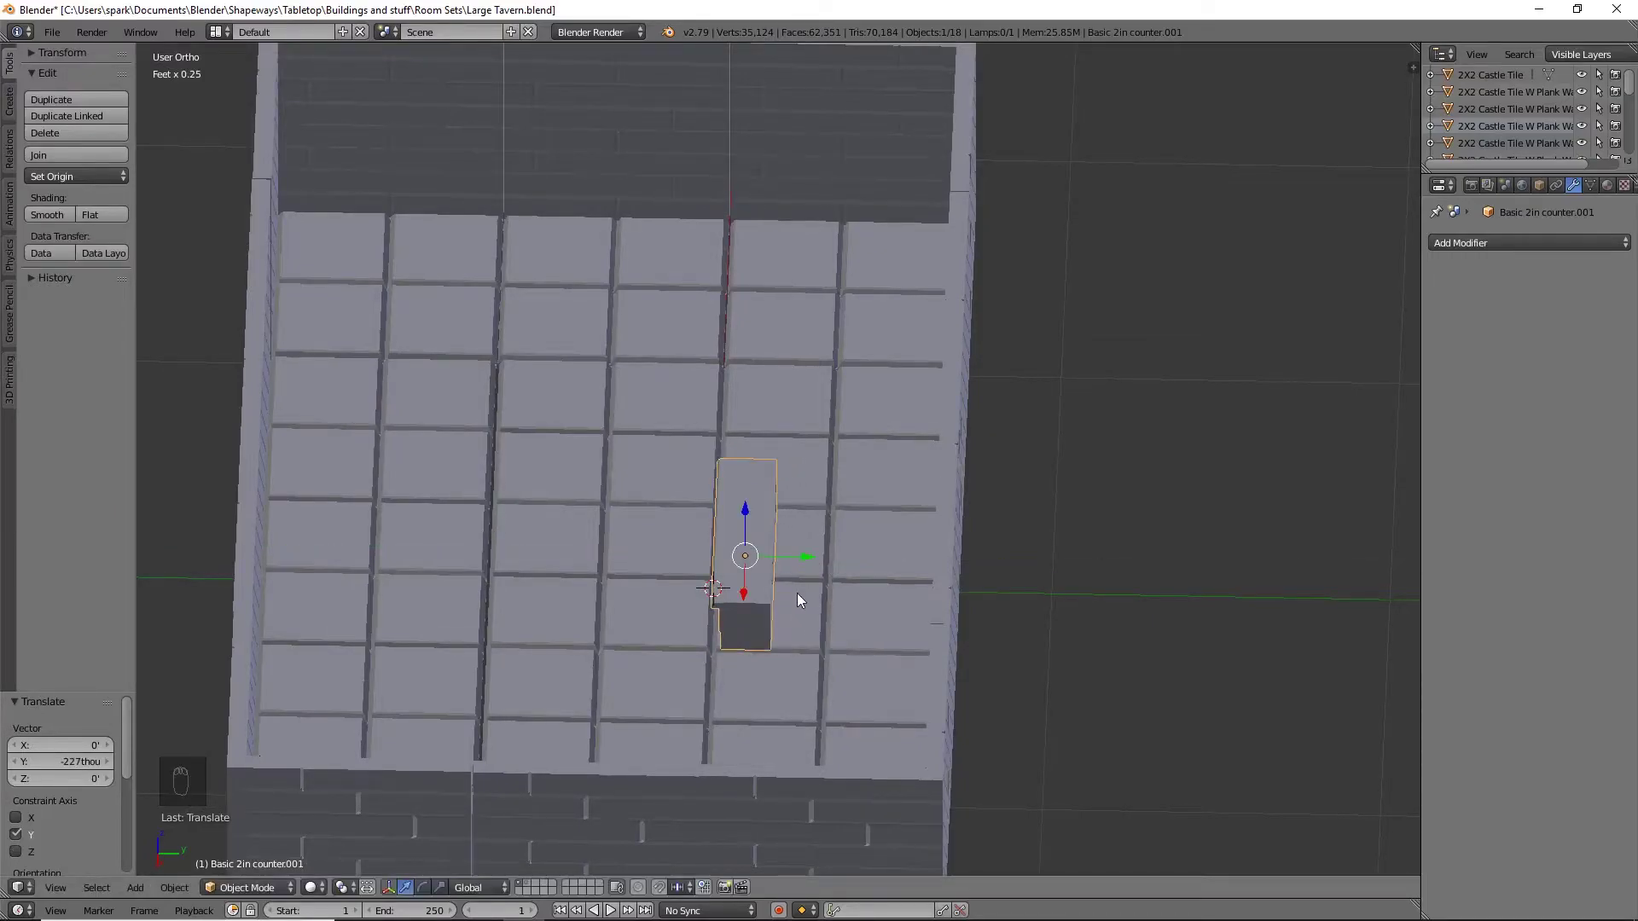
Display the layer holding the original counter instead of the tavern room and add a cube at the origin
middle_drag(838, 567, 878, 400)
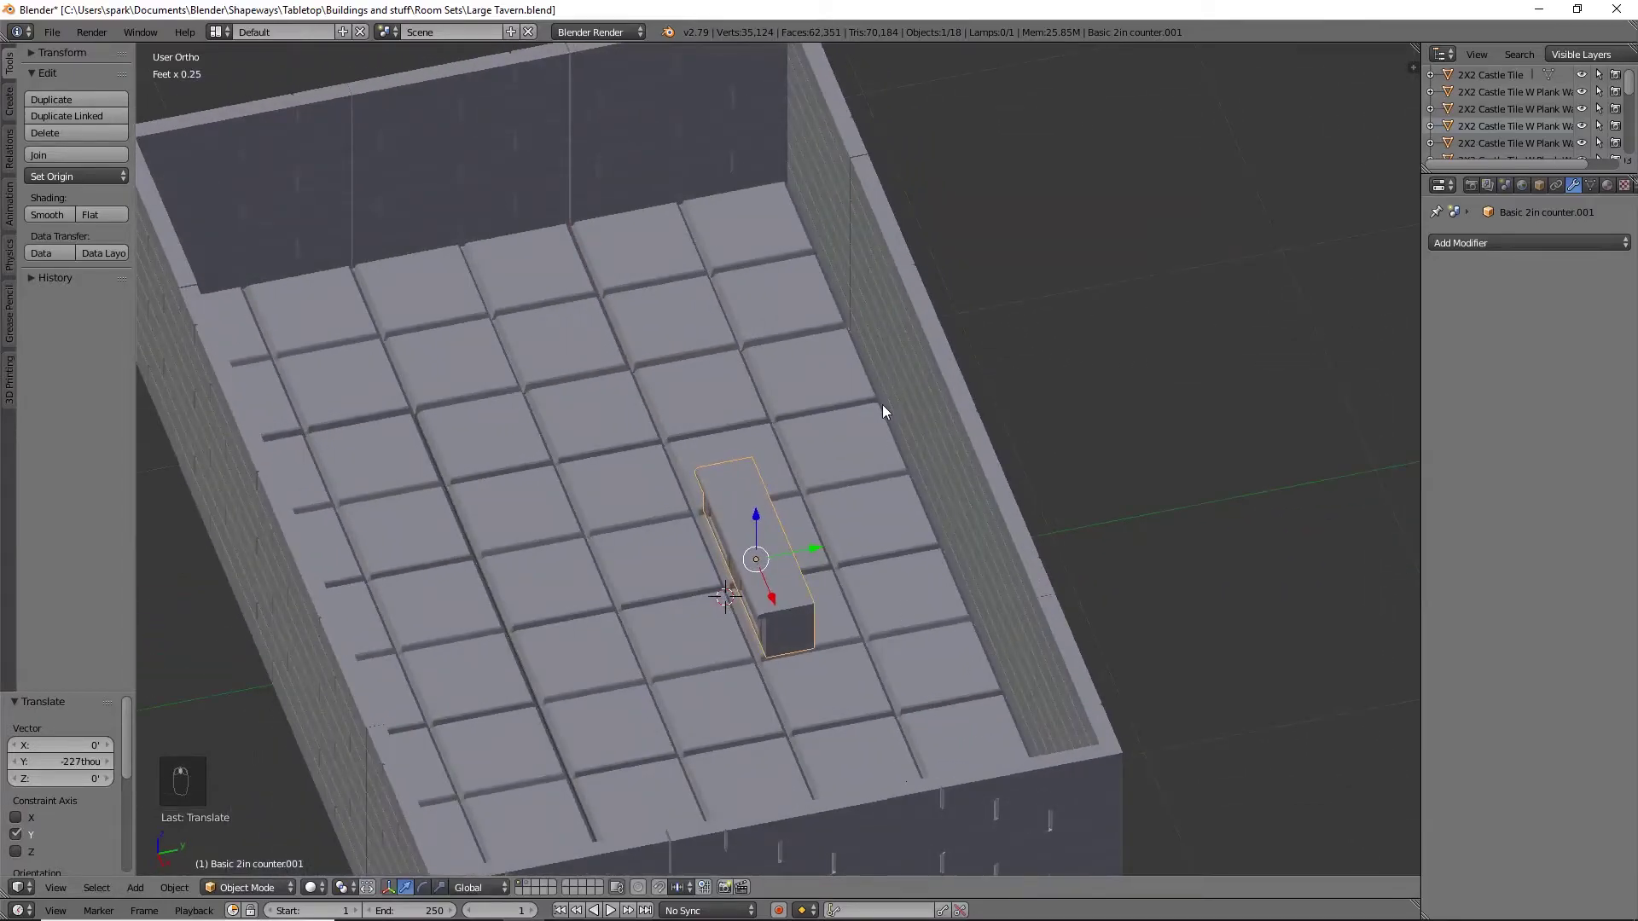
middle_drag(966, 710, 715, 551)
middle_drag(831, 592, 678, 589)
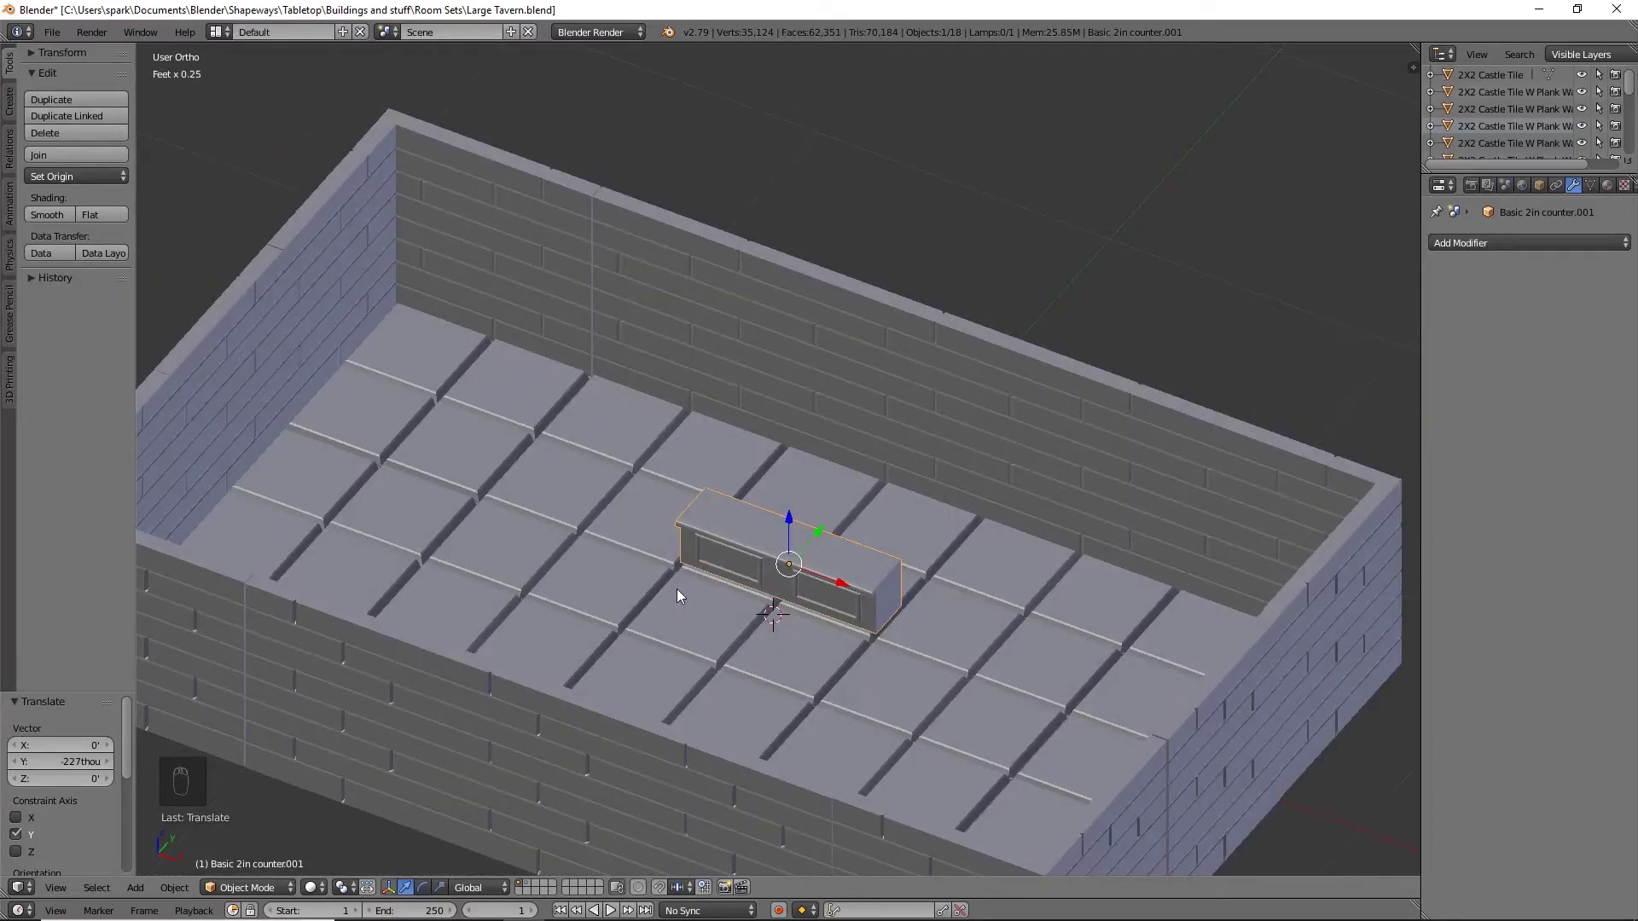
click(528, 887)
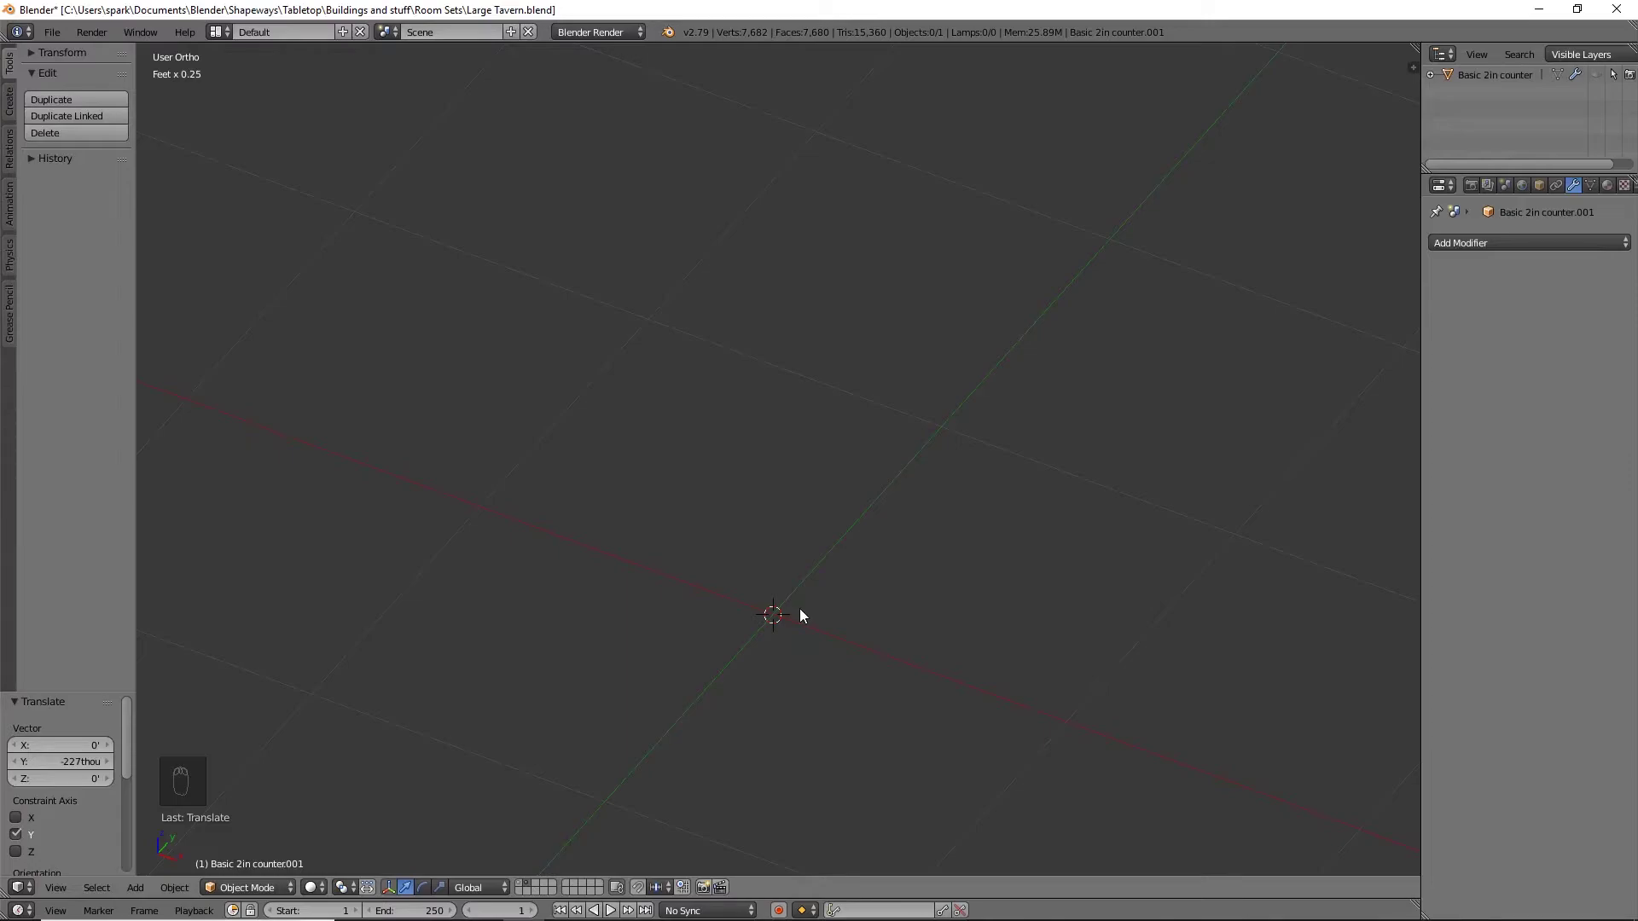
key(shift+a)
mouse_move(800, 609)
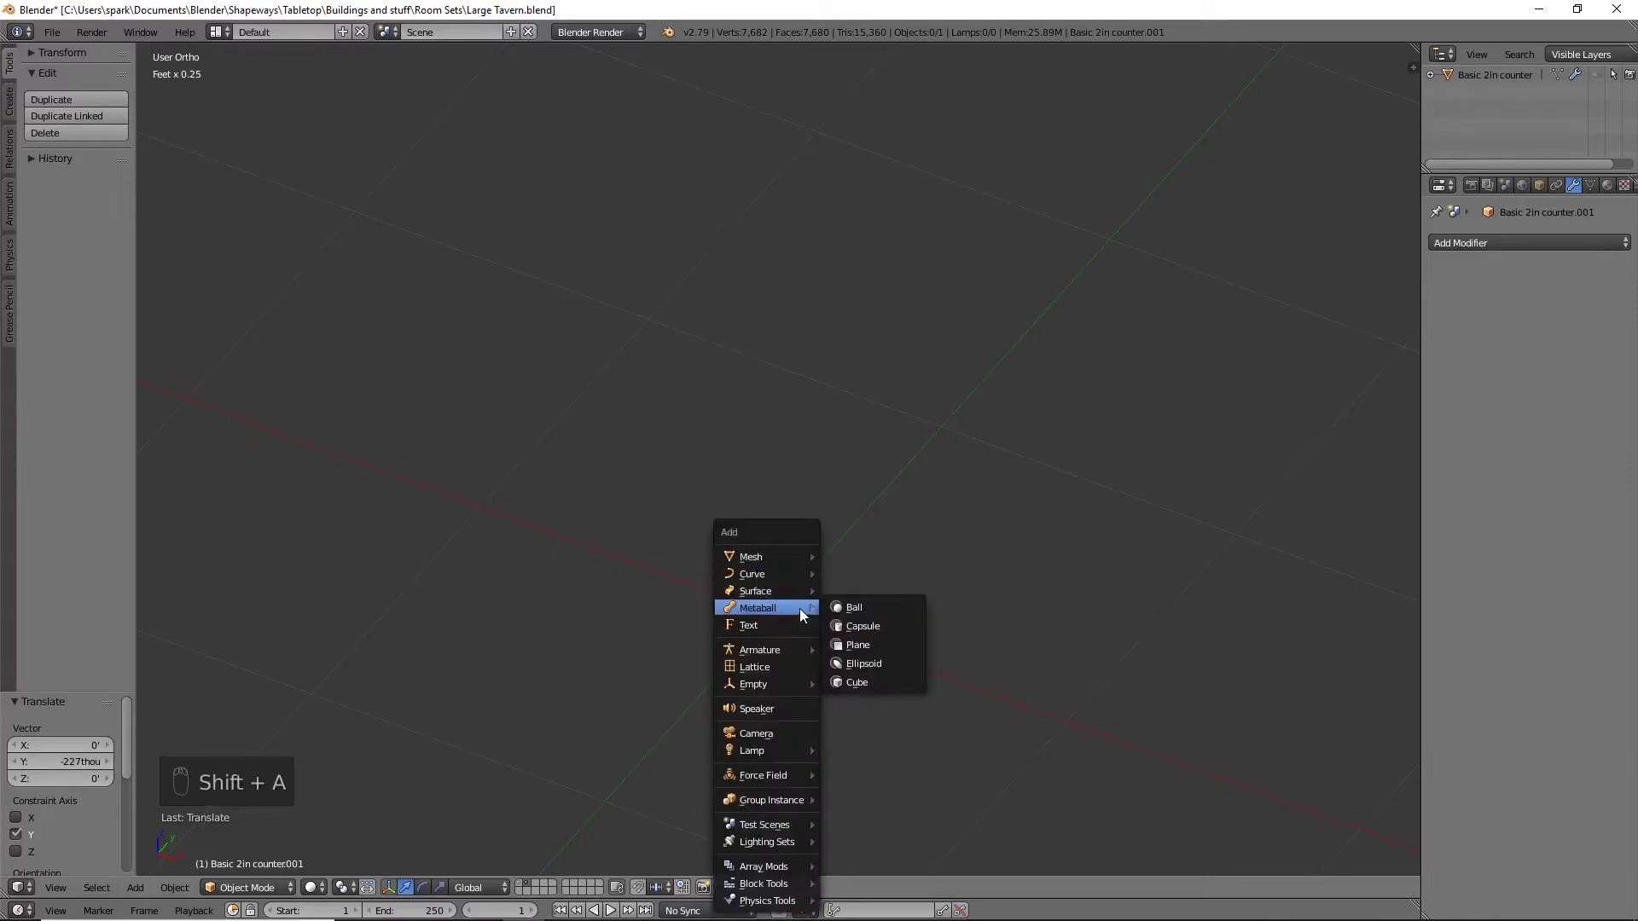
mouse_move(785, 560)
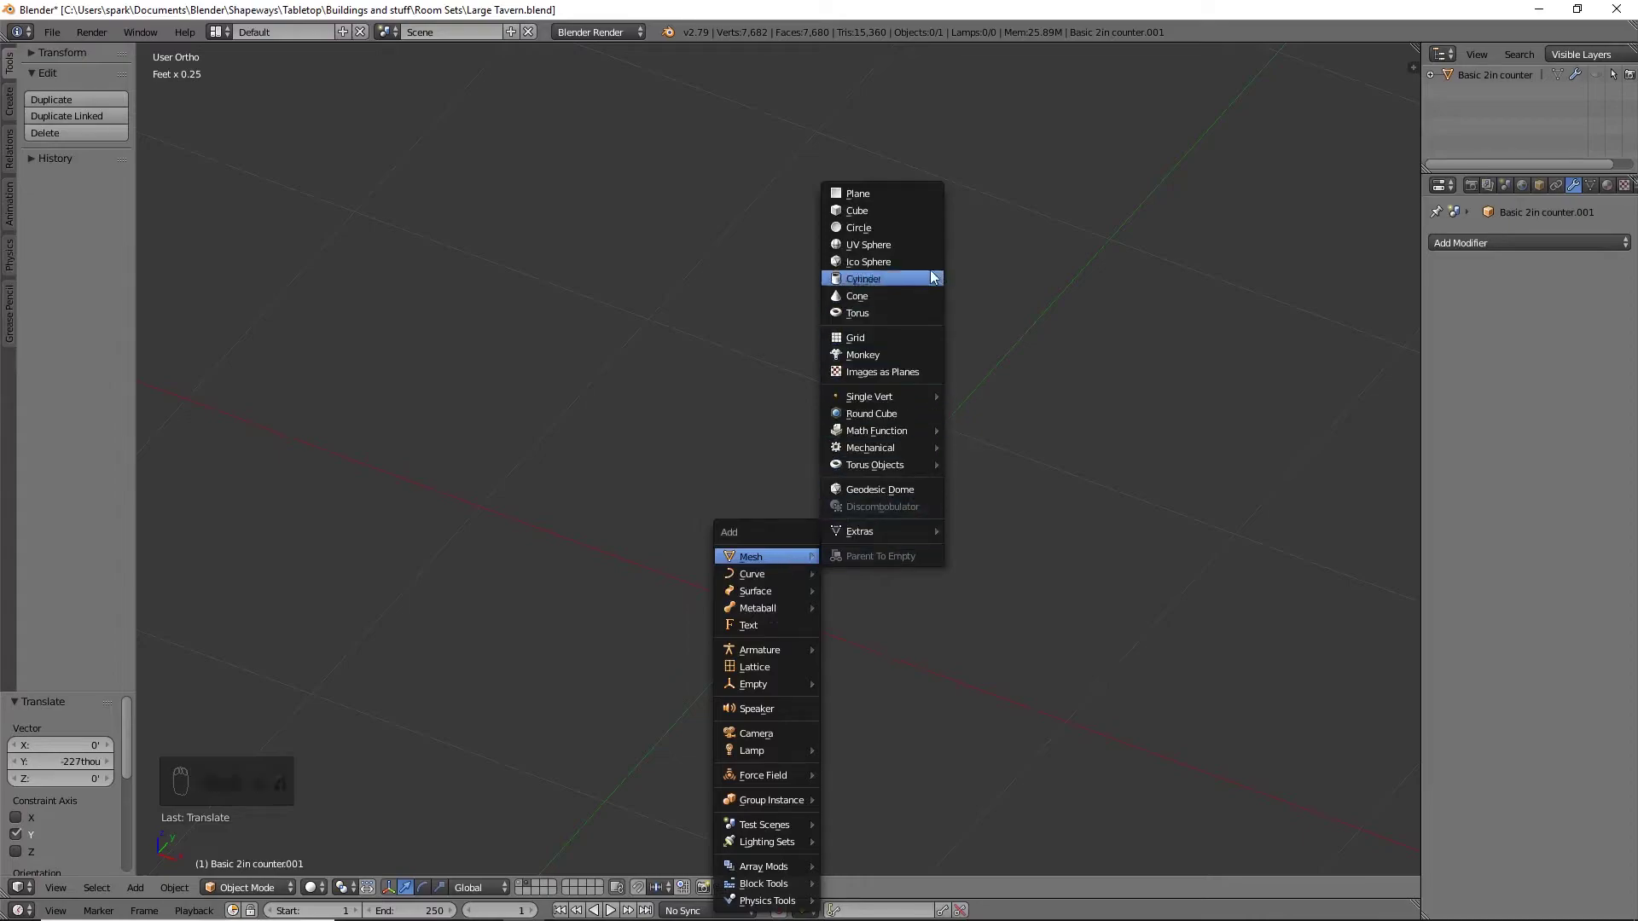
click(904, 210)
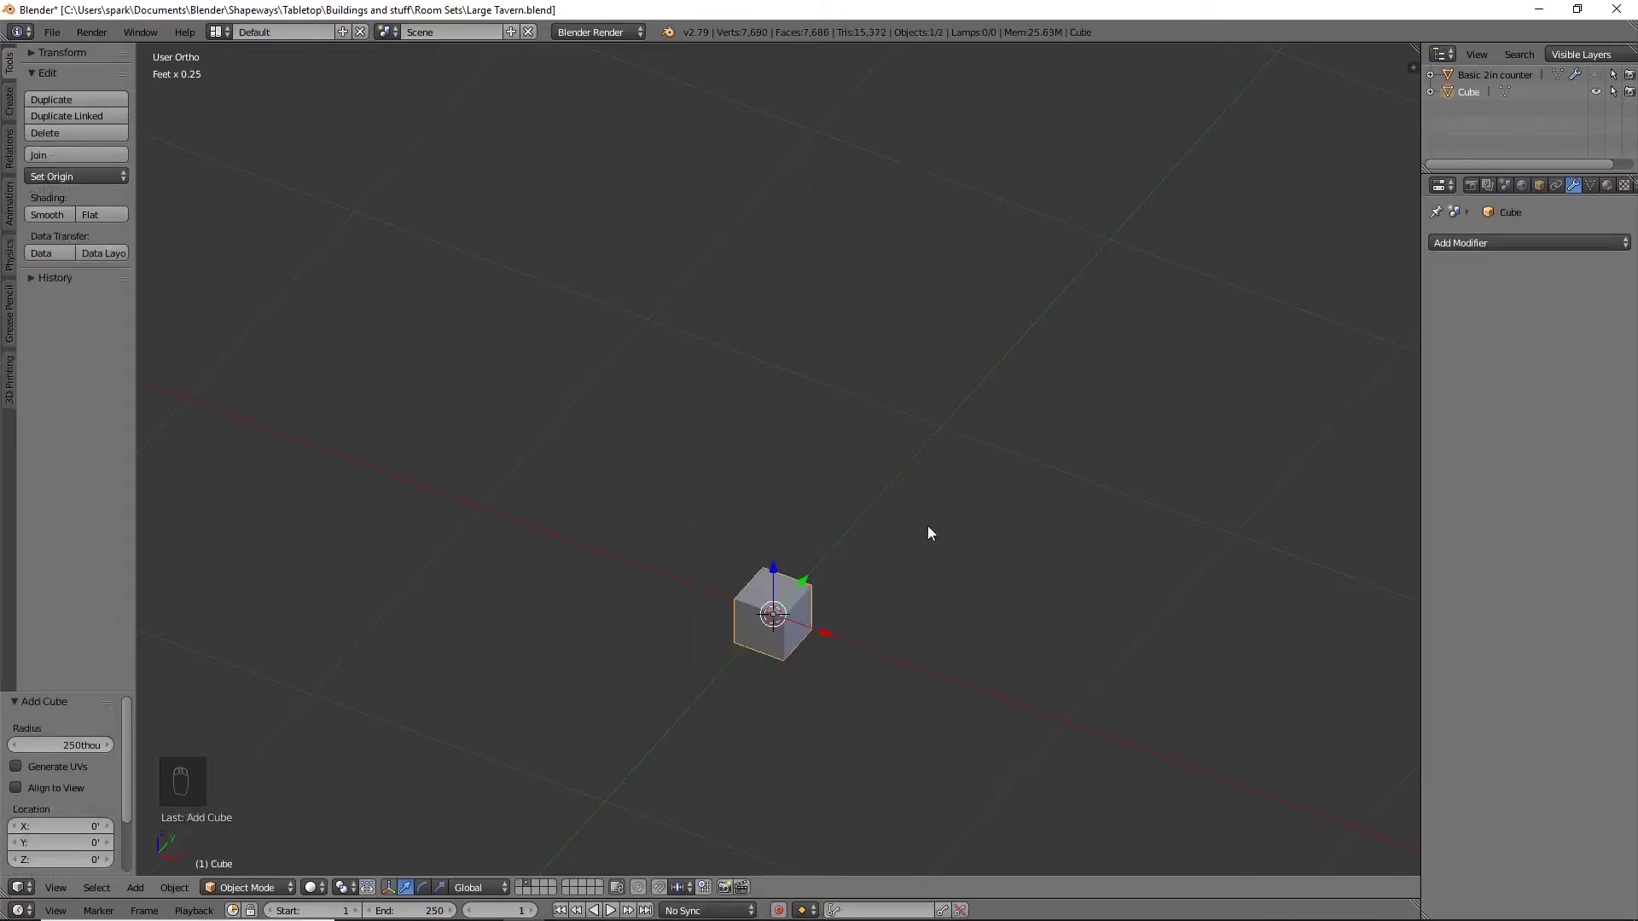
Rename the new cube object as Corner Counter
double_click(1468, 92)
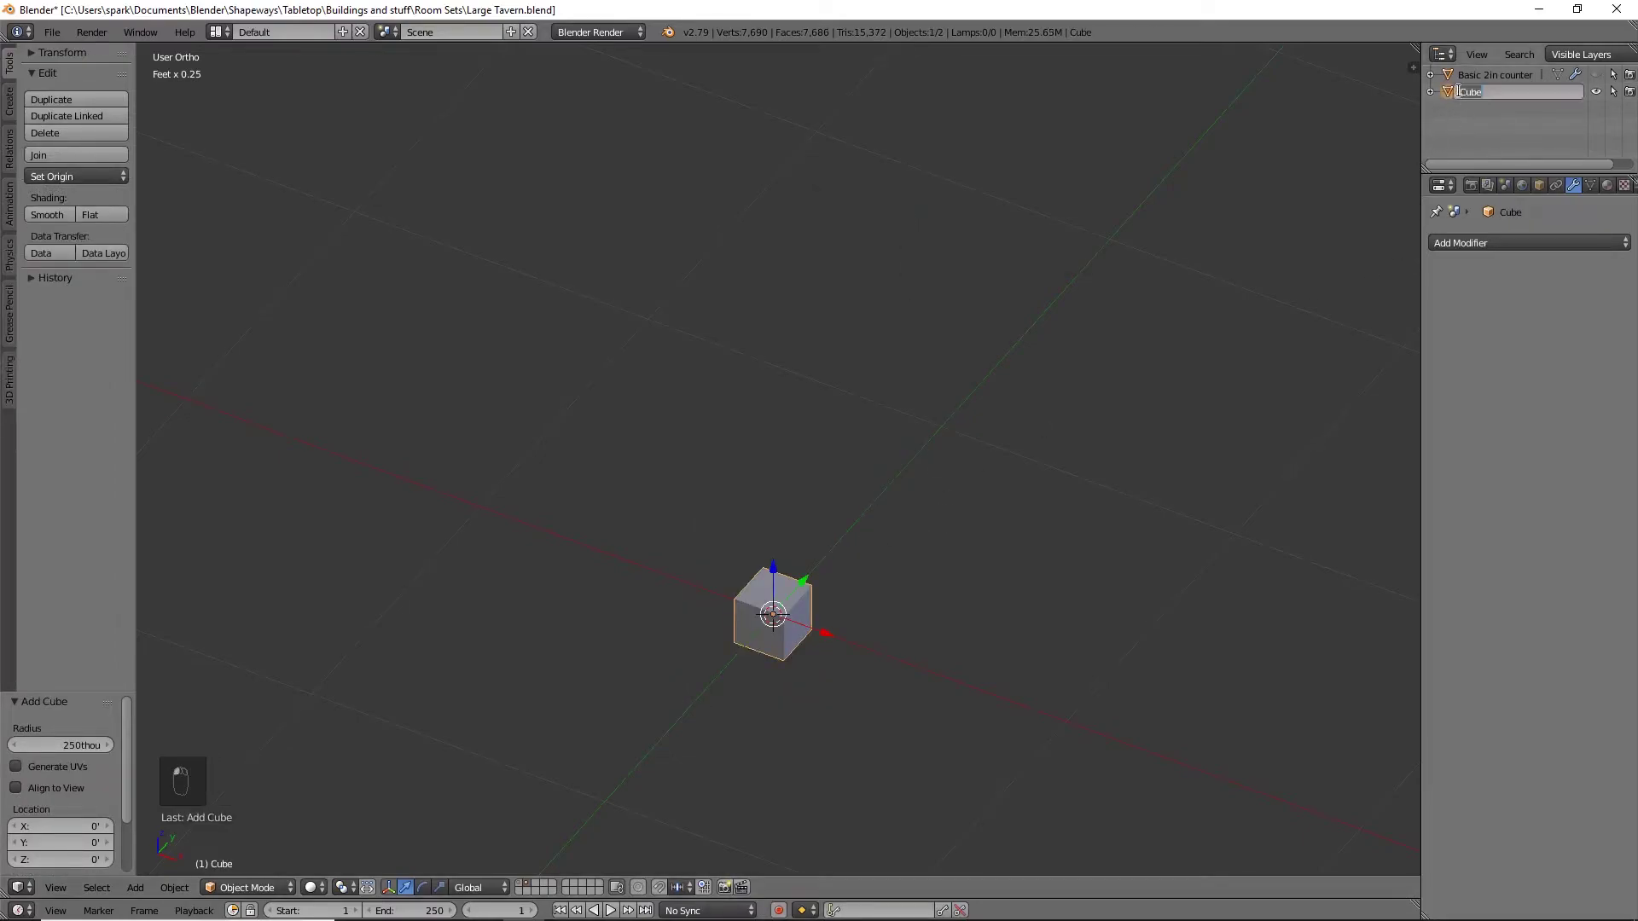
text(Counter)
key(Return)
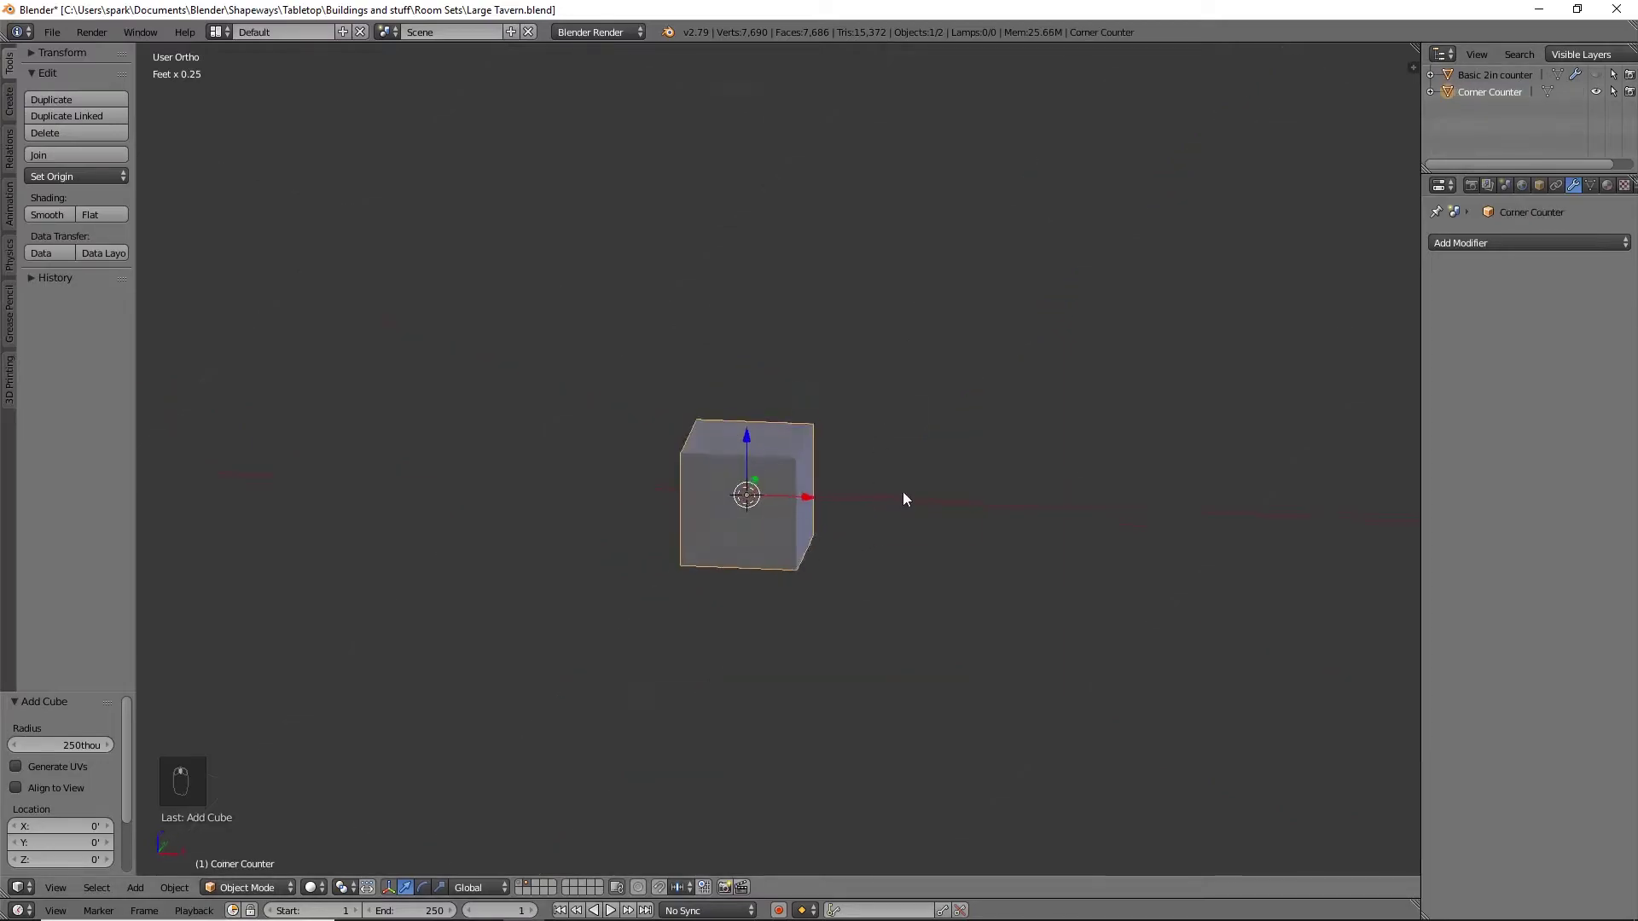
middle_drag(903, 492, 888, 515)
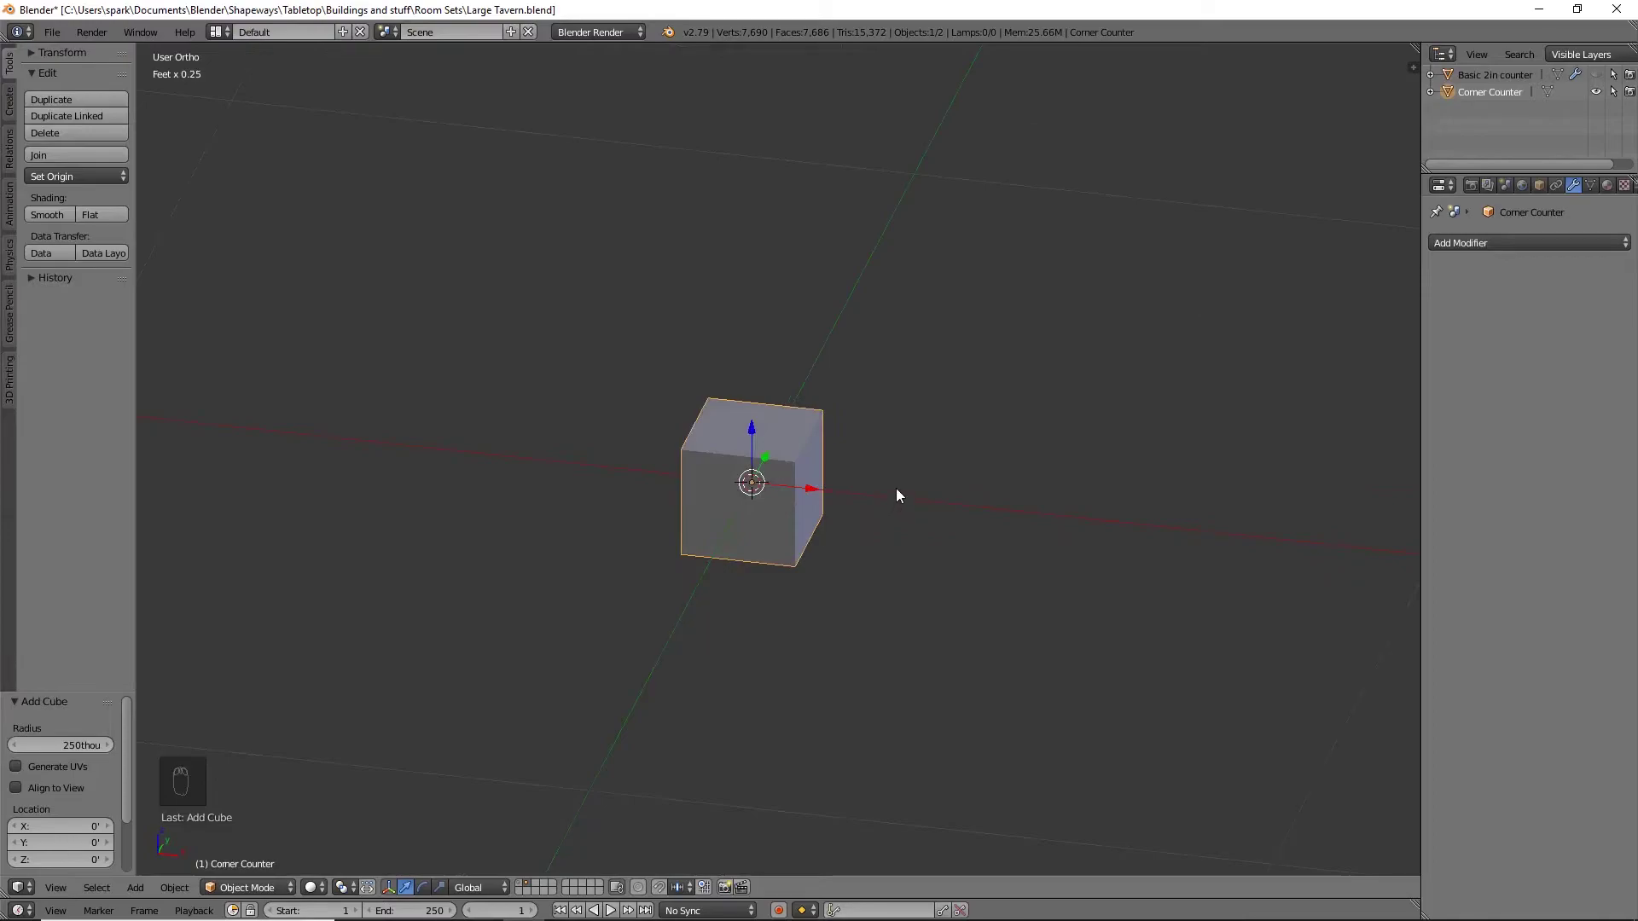
drag(810, 494, 1066, 553)
key(ctrl+z)
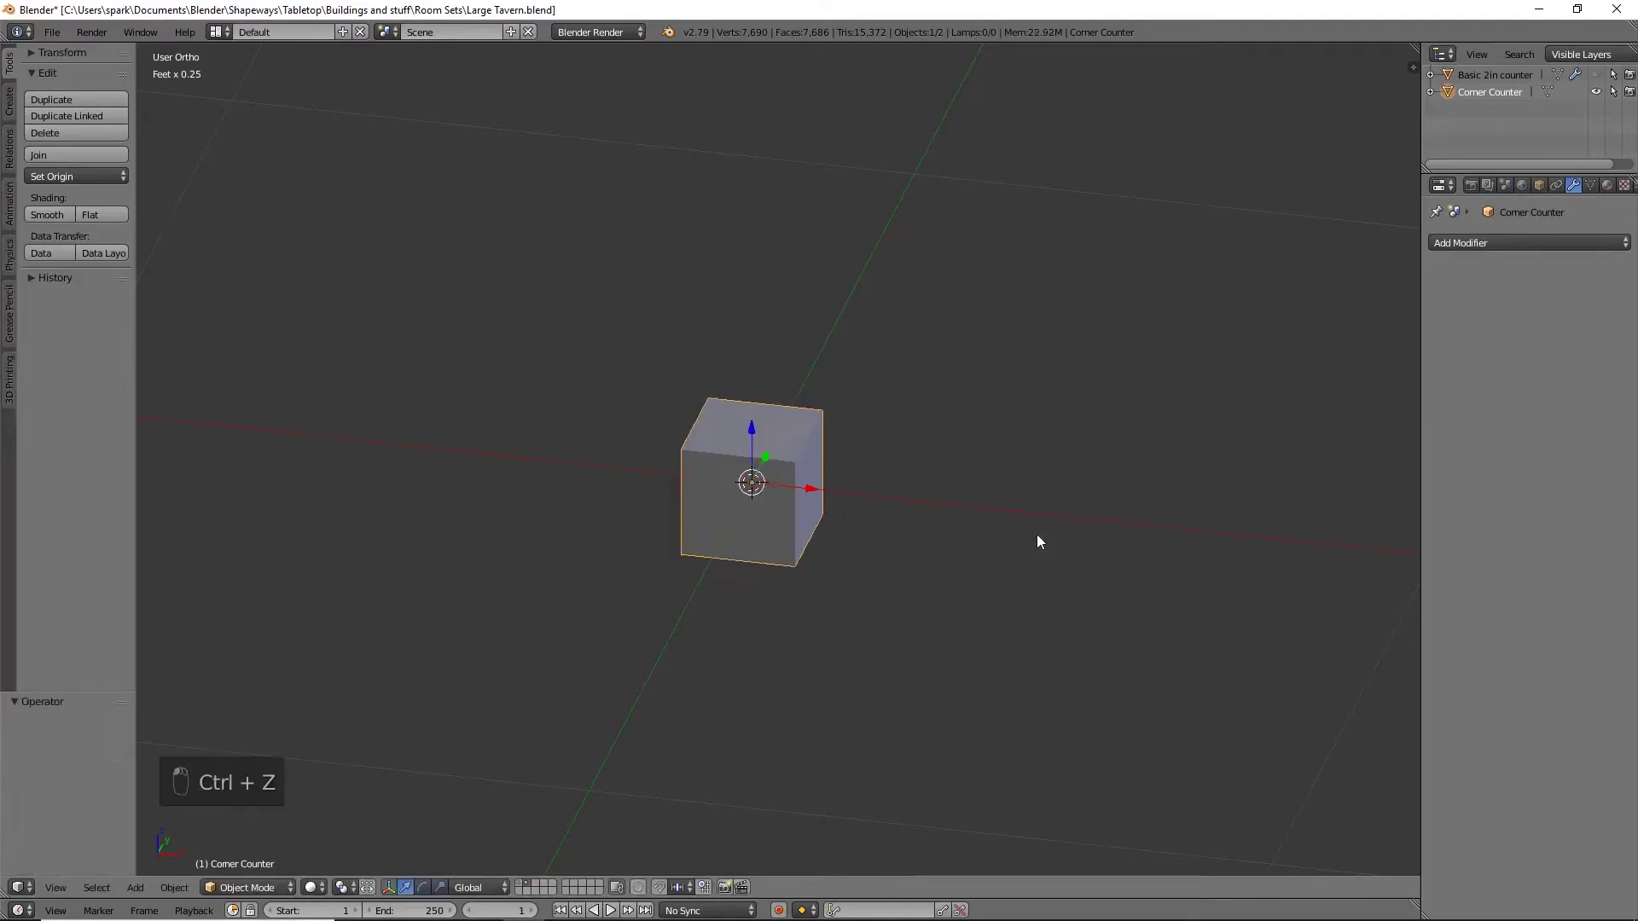
key(Tab)
middle_drag(781, 573, 808, 510)
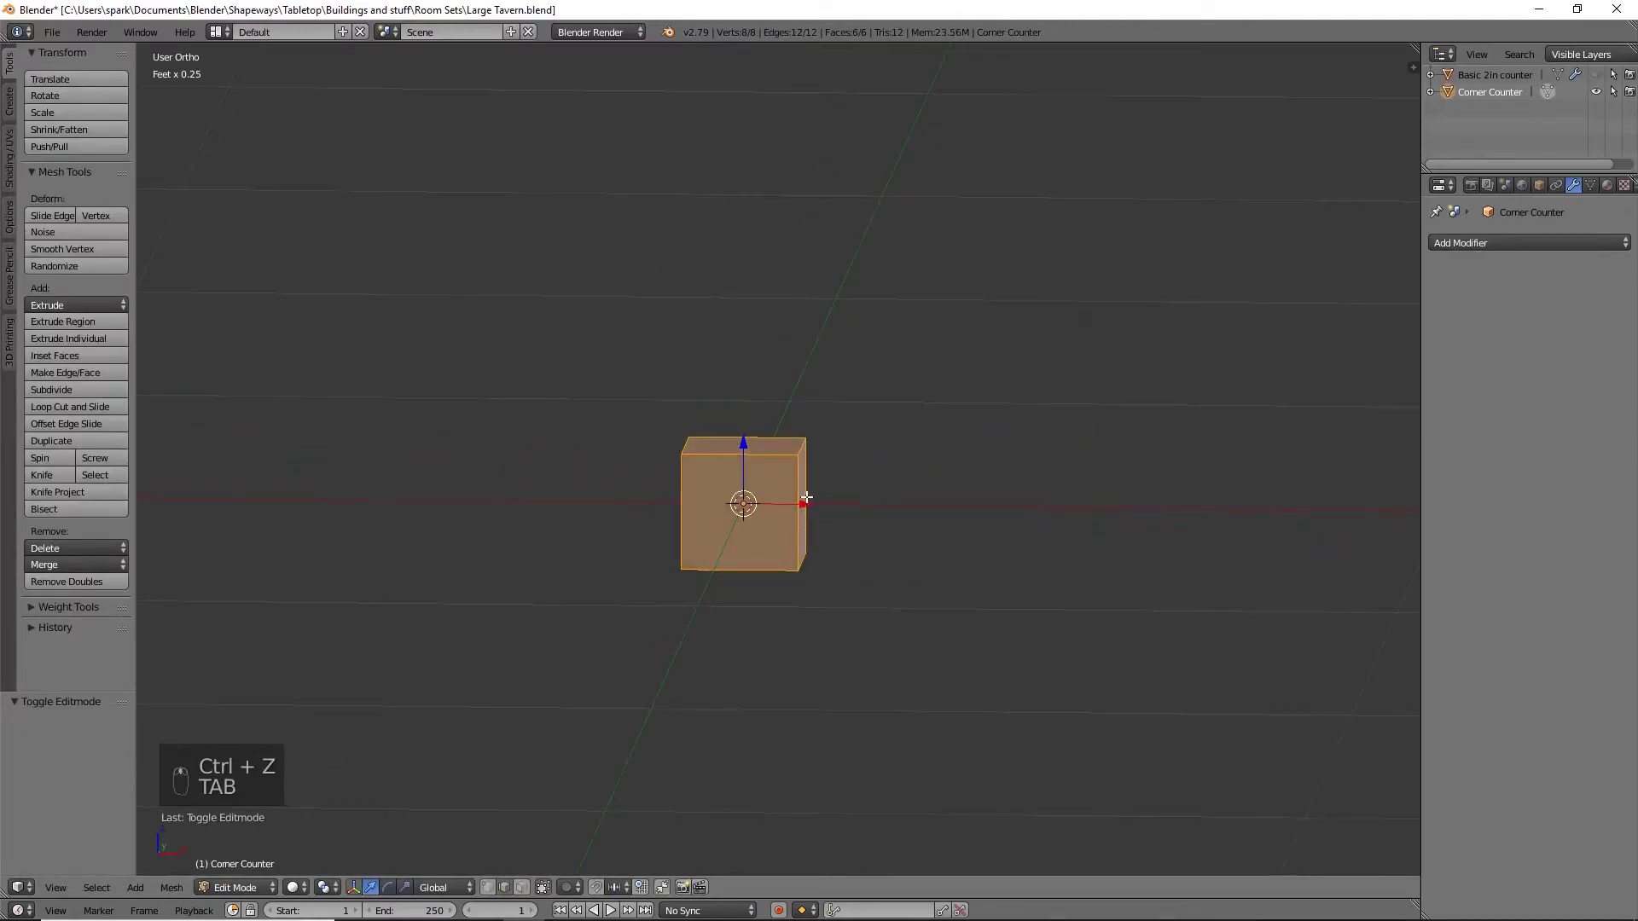
drag(805, 506, 1130, 537)
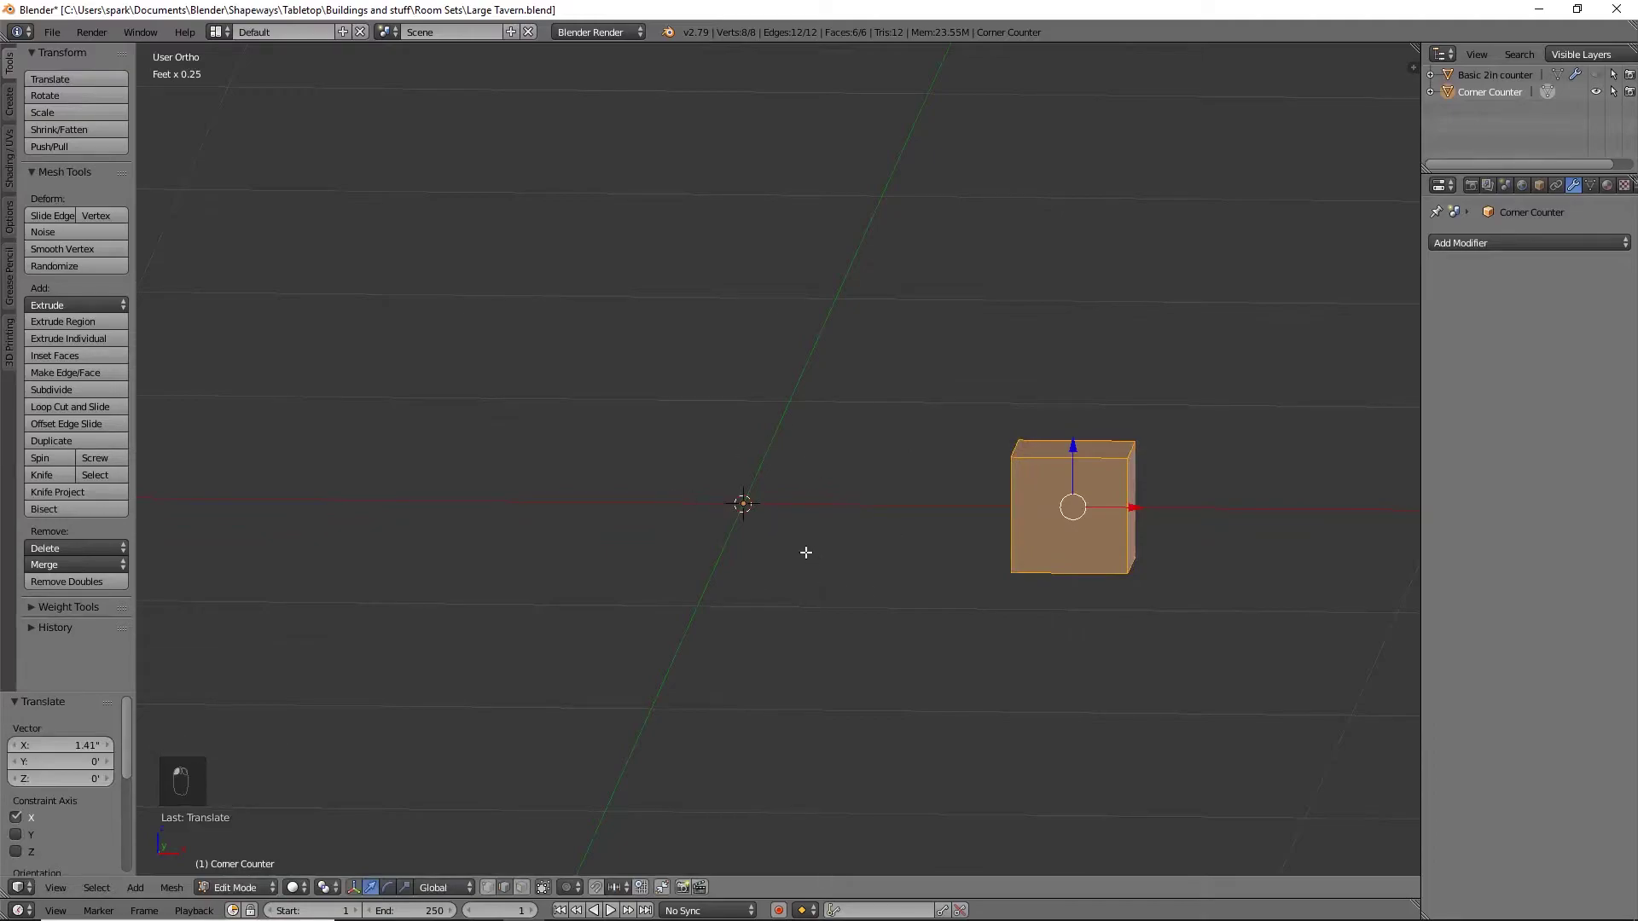
click(1503, 241)
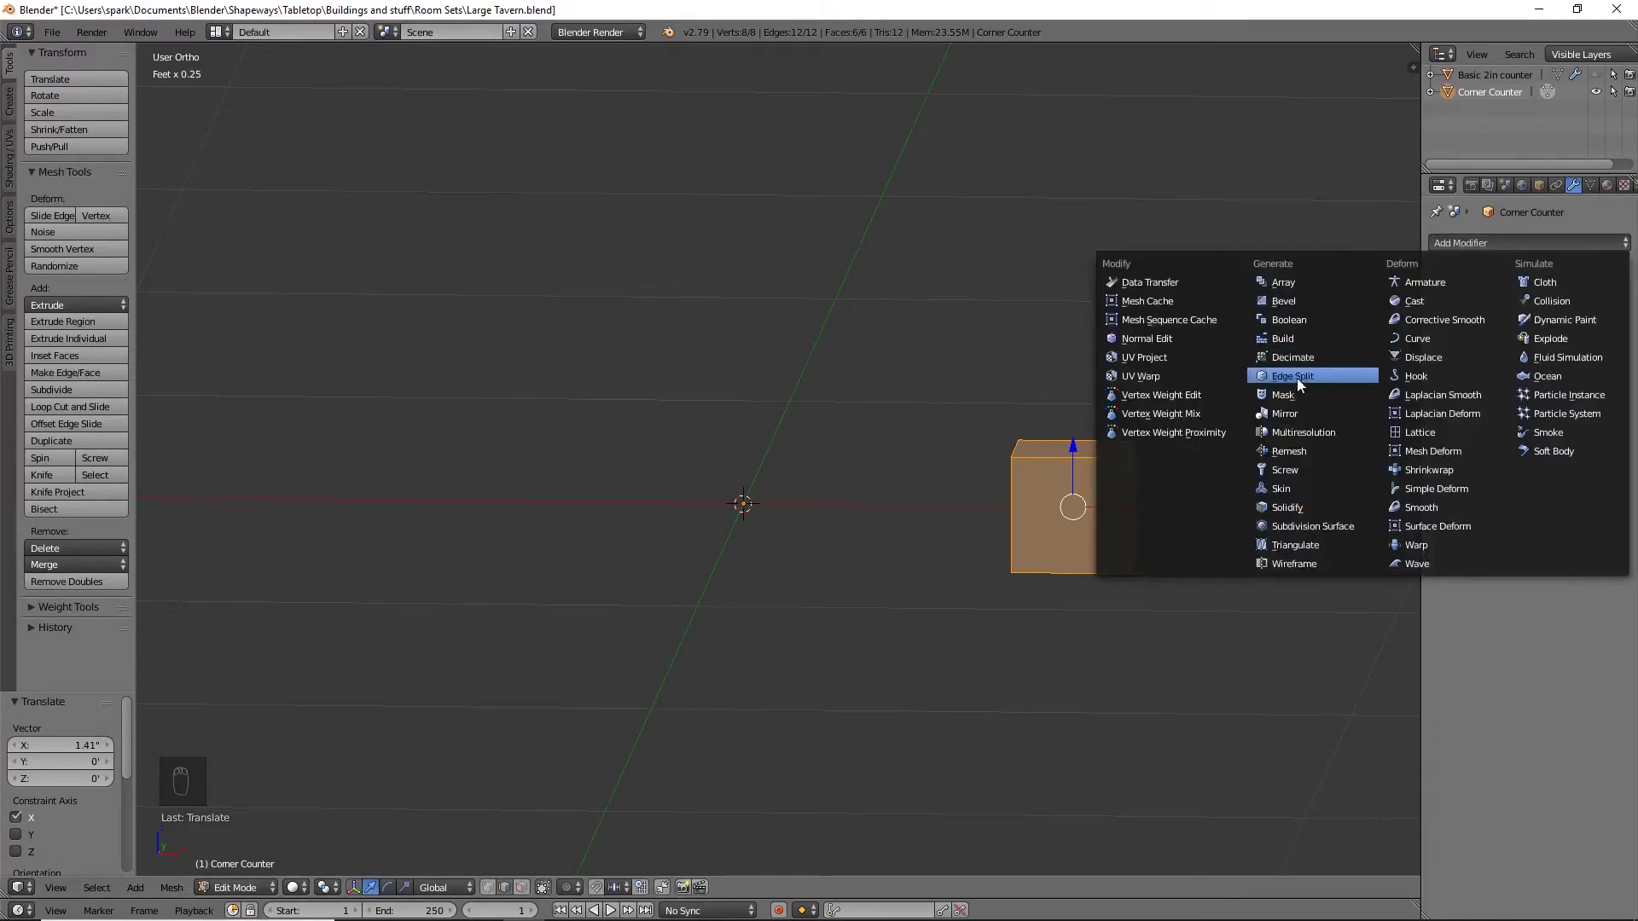
click(1297, 415)
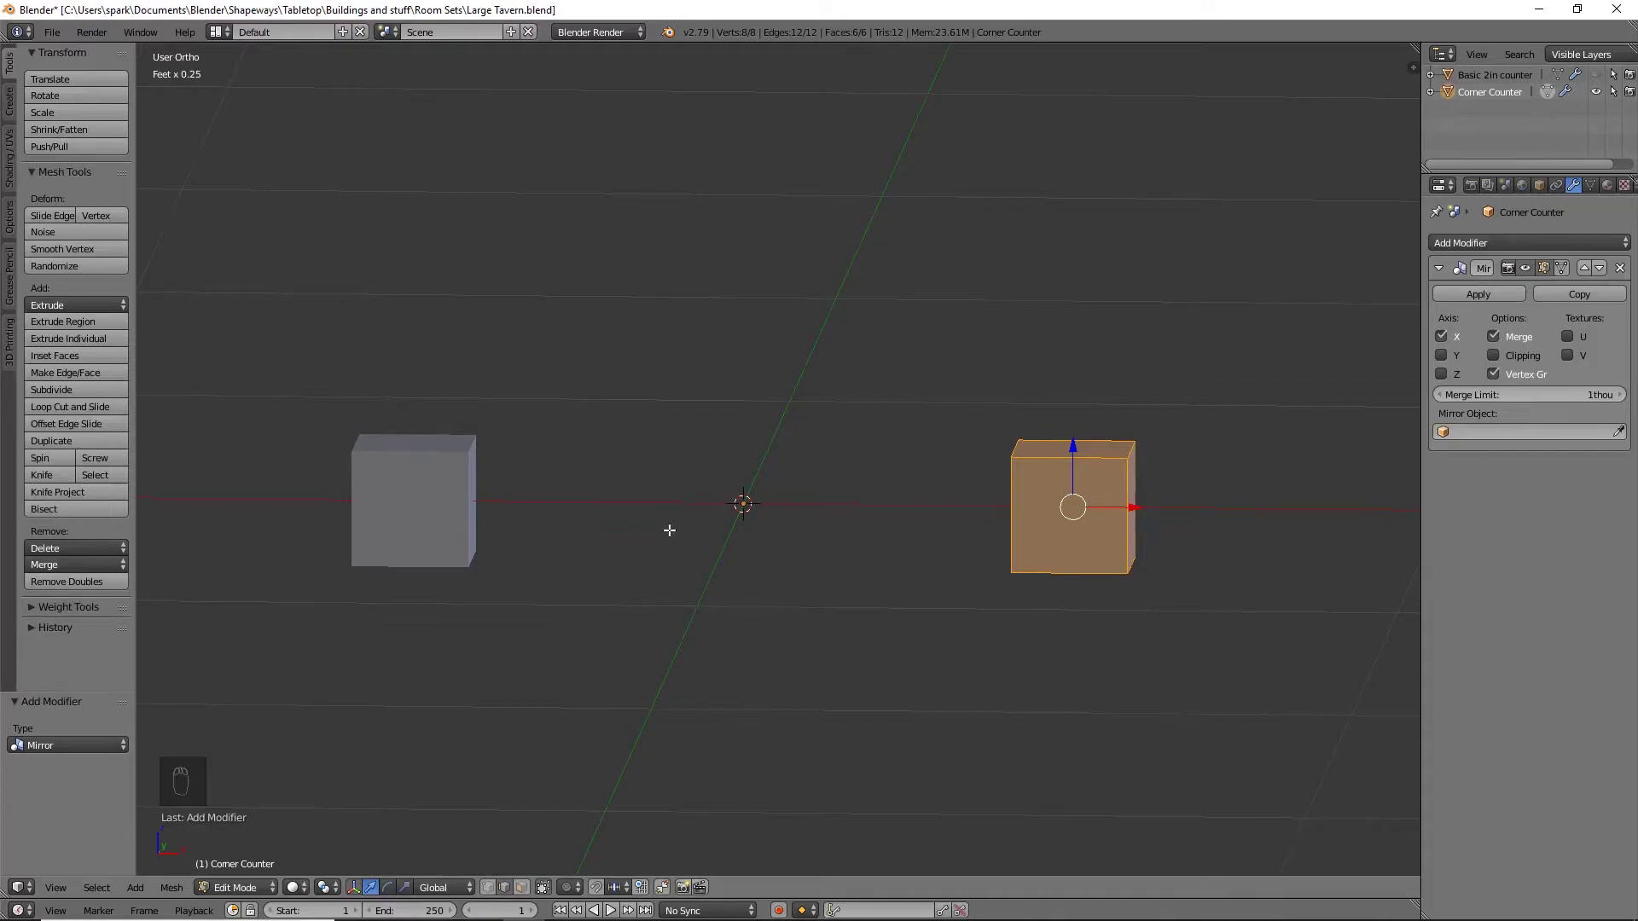
key(KP_3)
scroll(882, 650, up, 3)
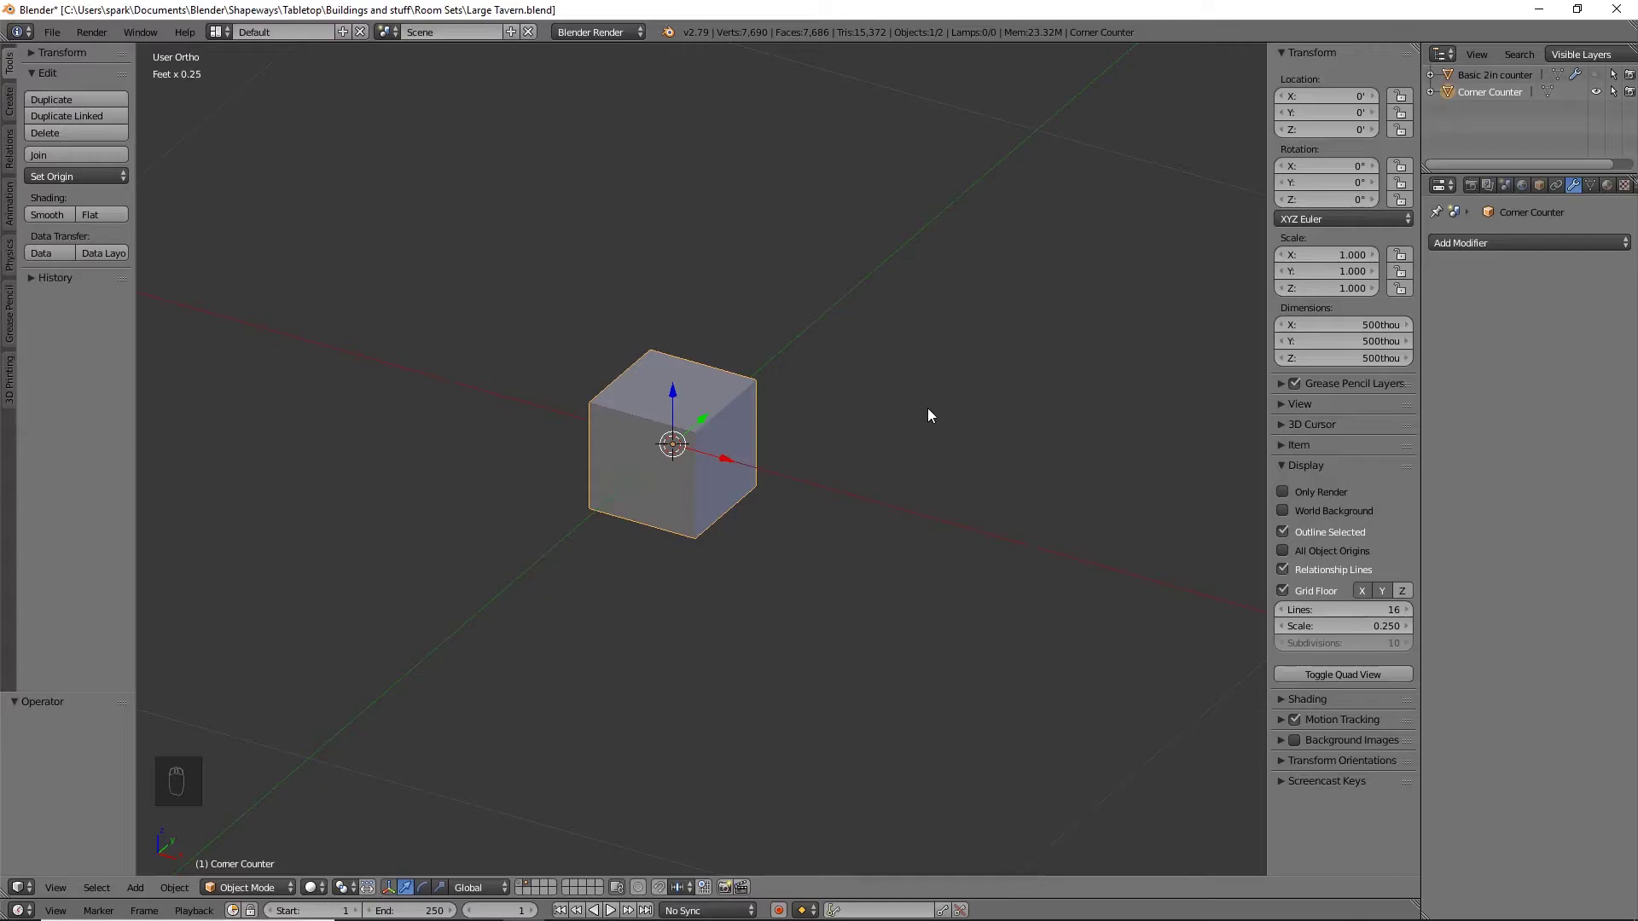
Set the Corner Counter cube's Y dimension to 1.5"
click(1375, 342)
text(1)
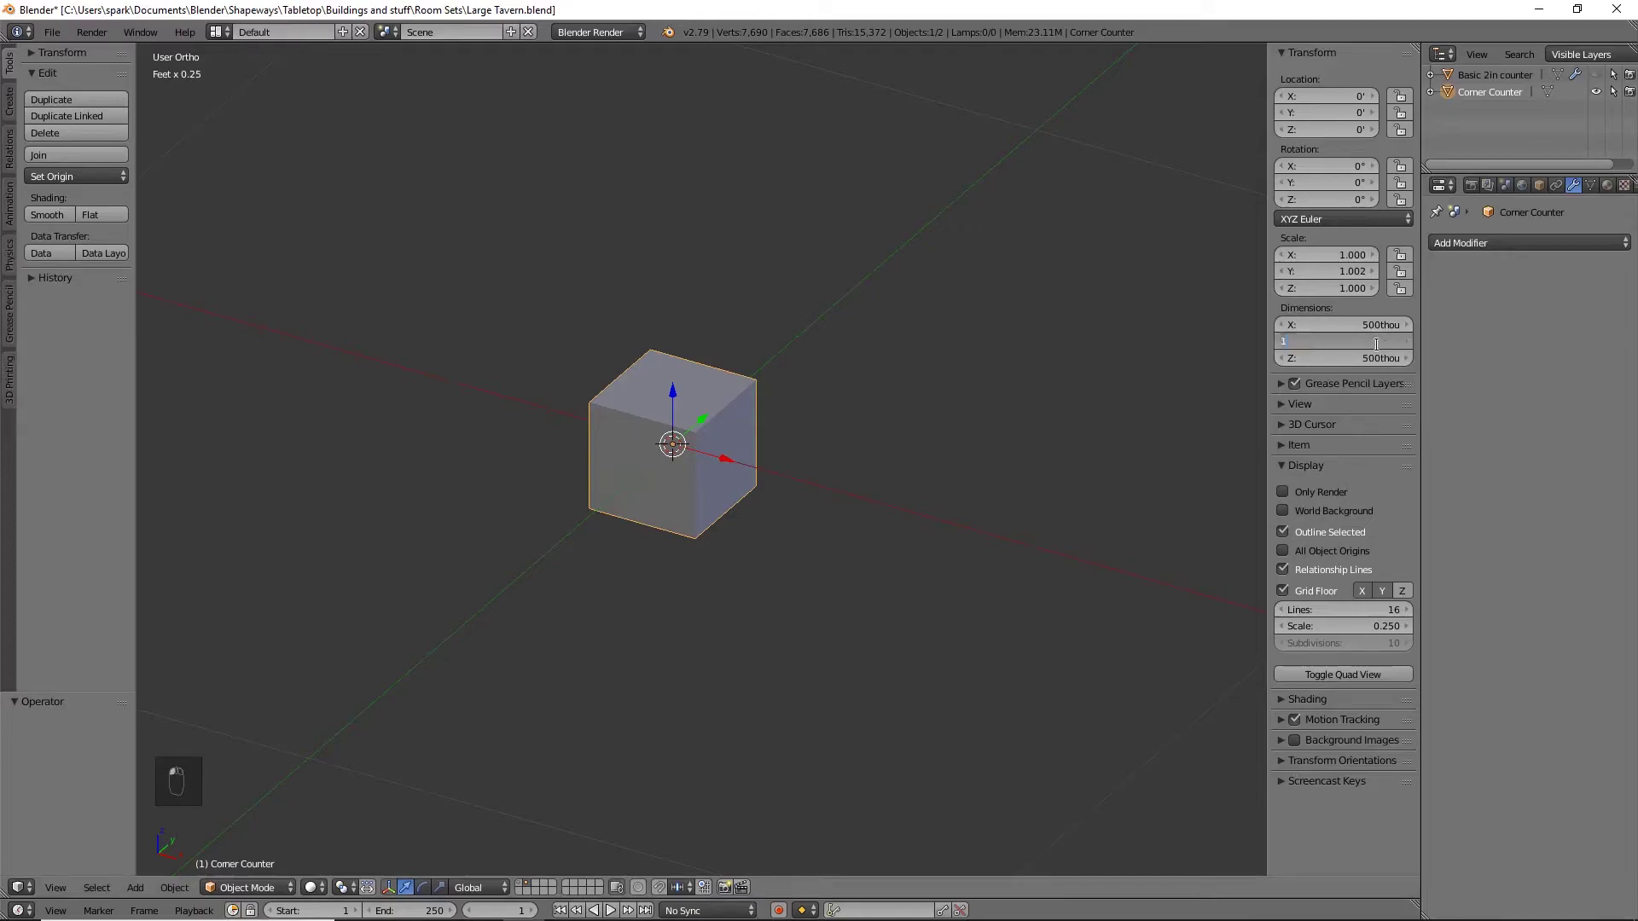
text(.5")
key(Return)
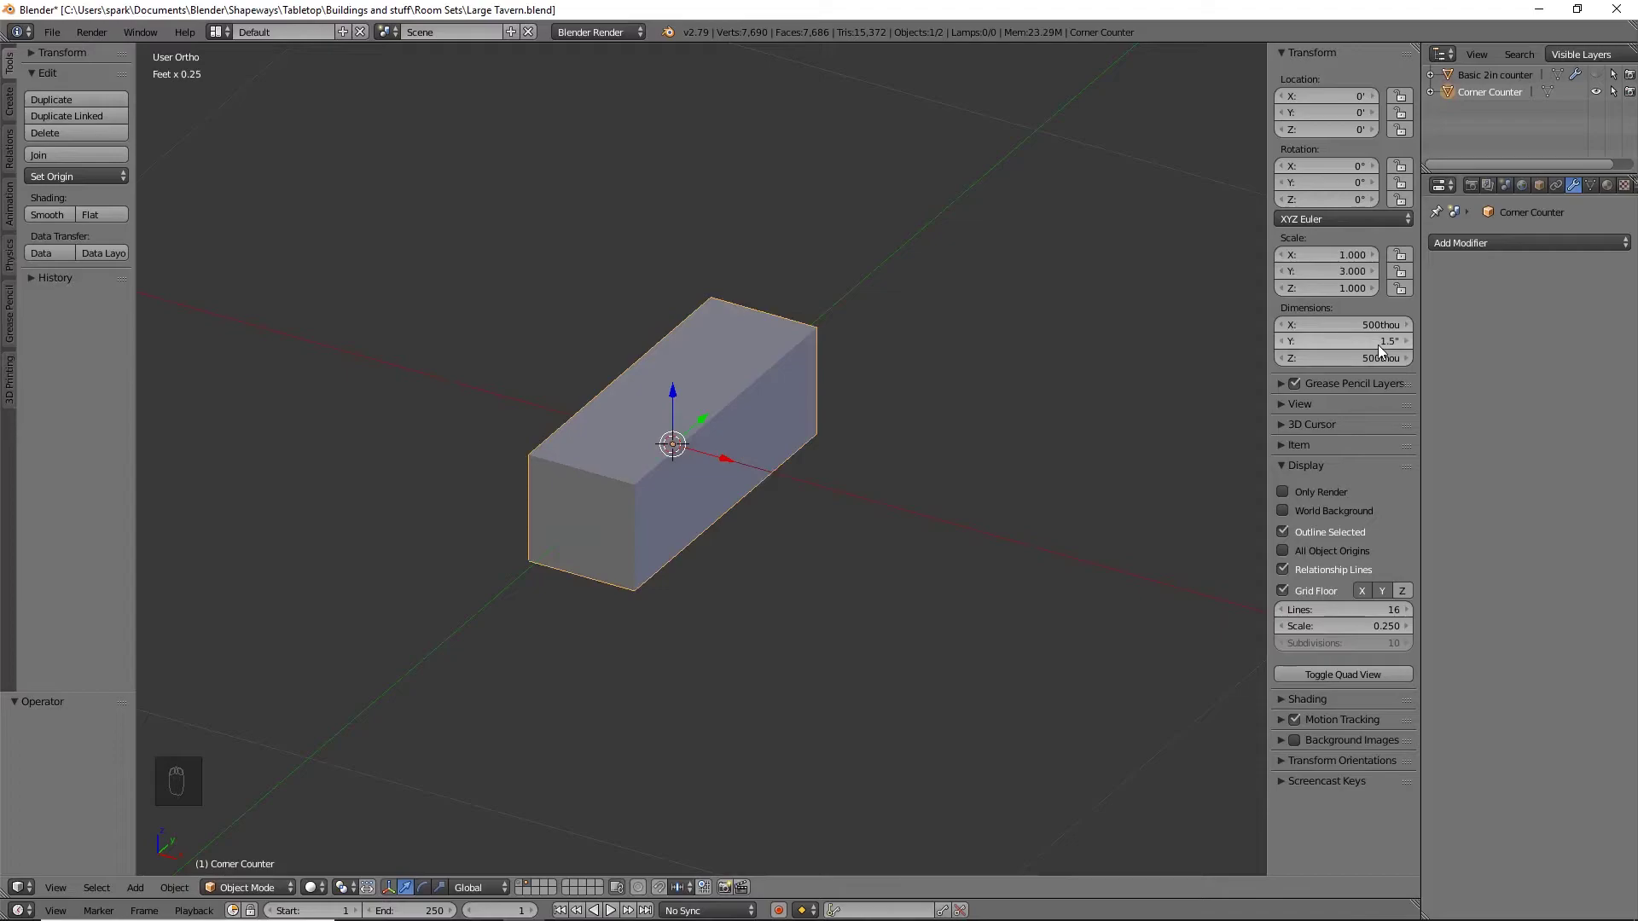
Move the block's mesh about 965 thou along X in Edit Mode and add a Mirror modifier across X
key(Tab)
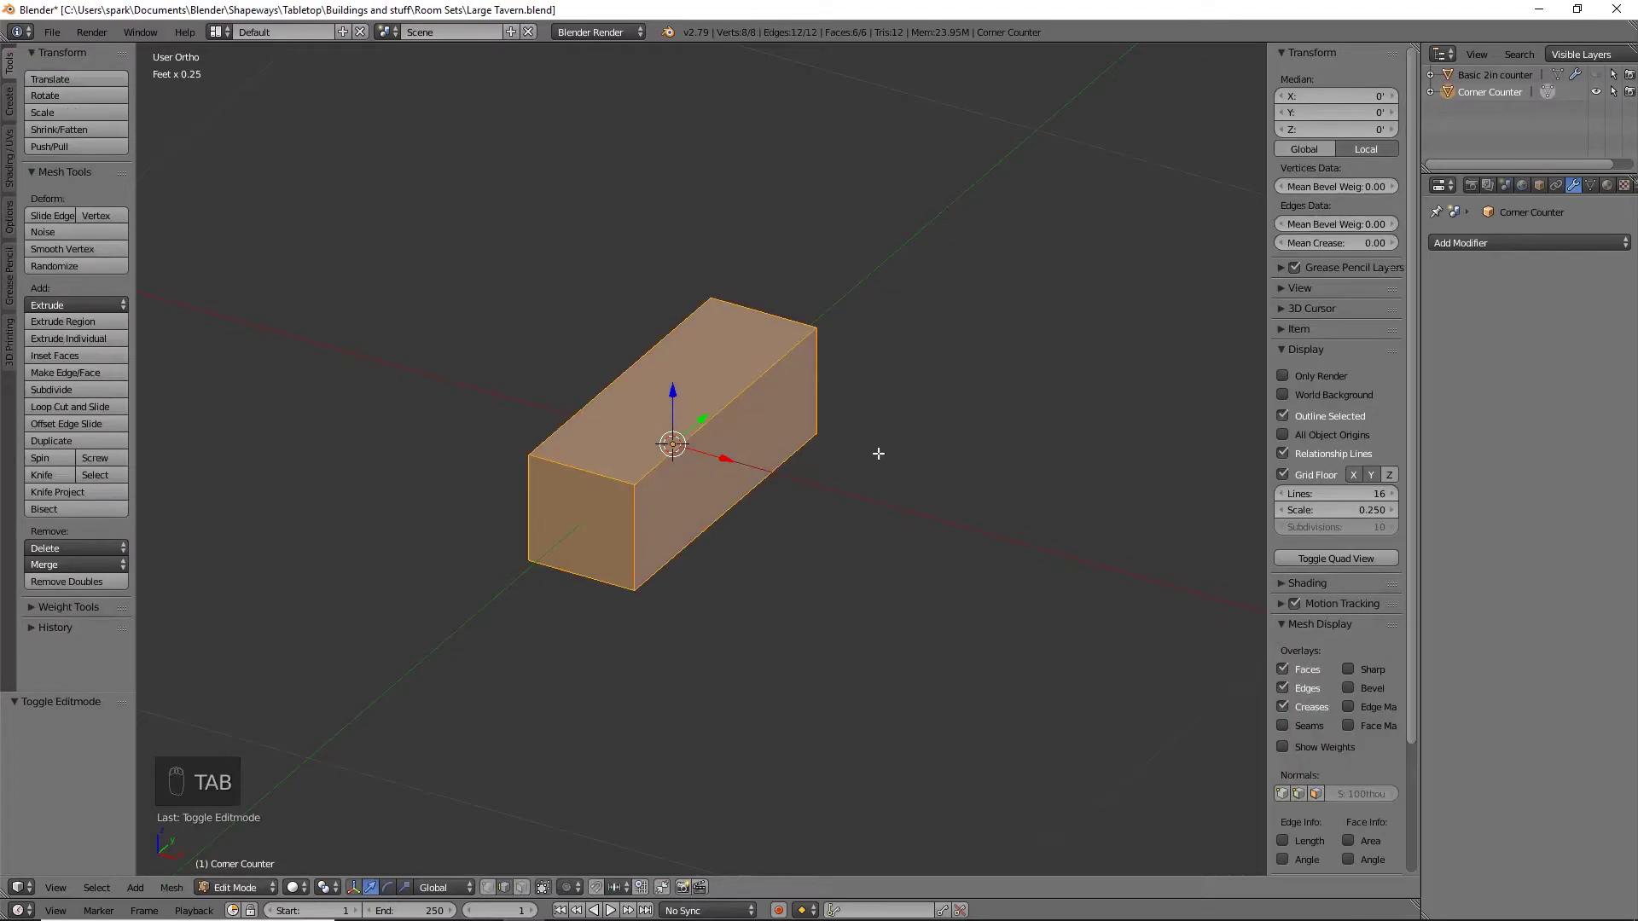
drag(723, 460, 918, 548)
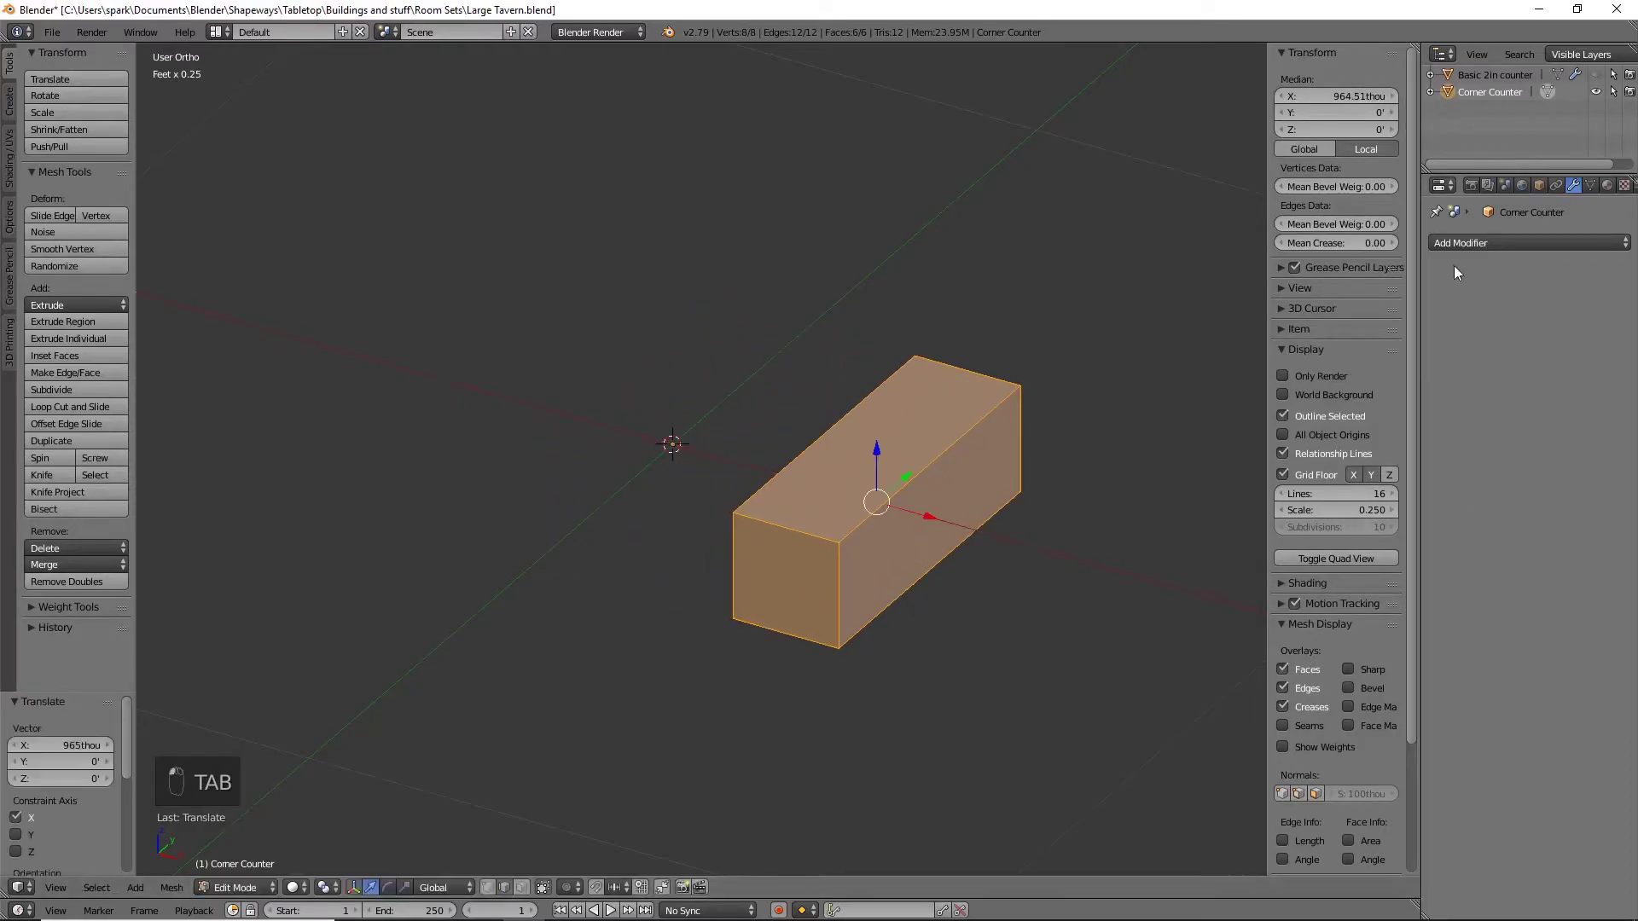
click(1482, 243)
click(1302, 416)
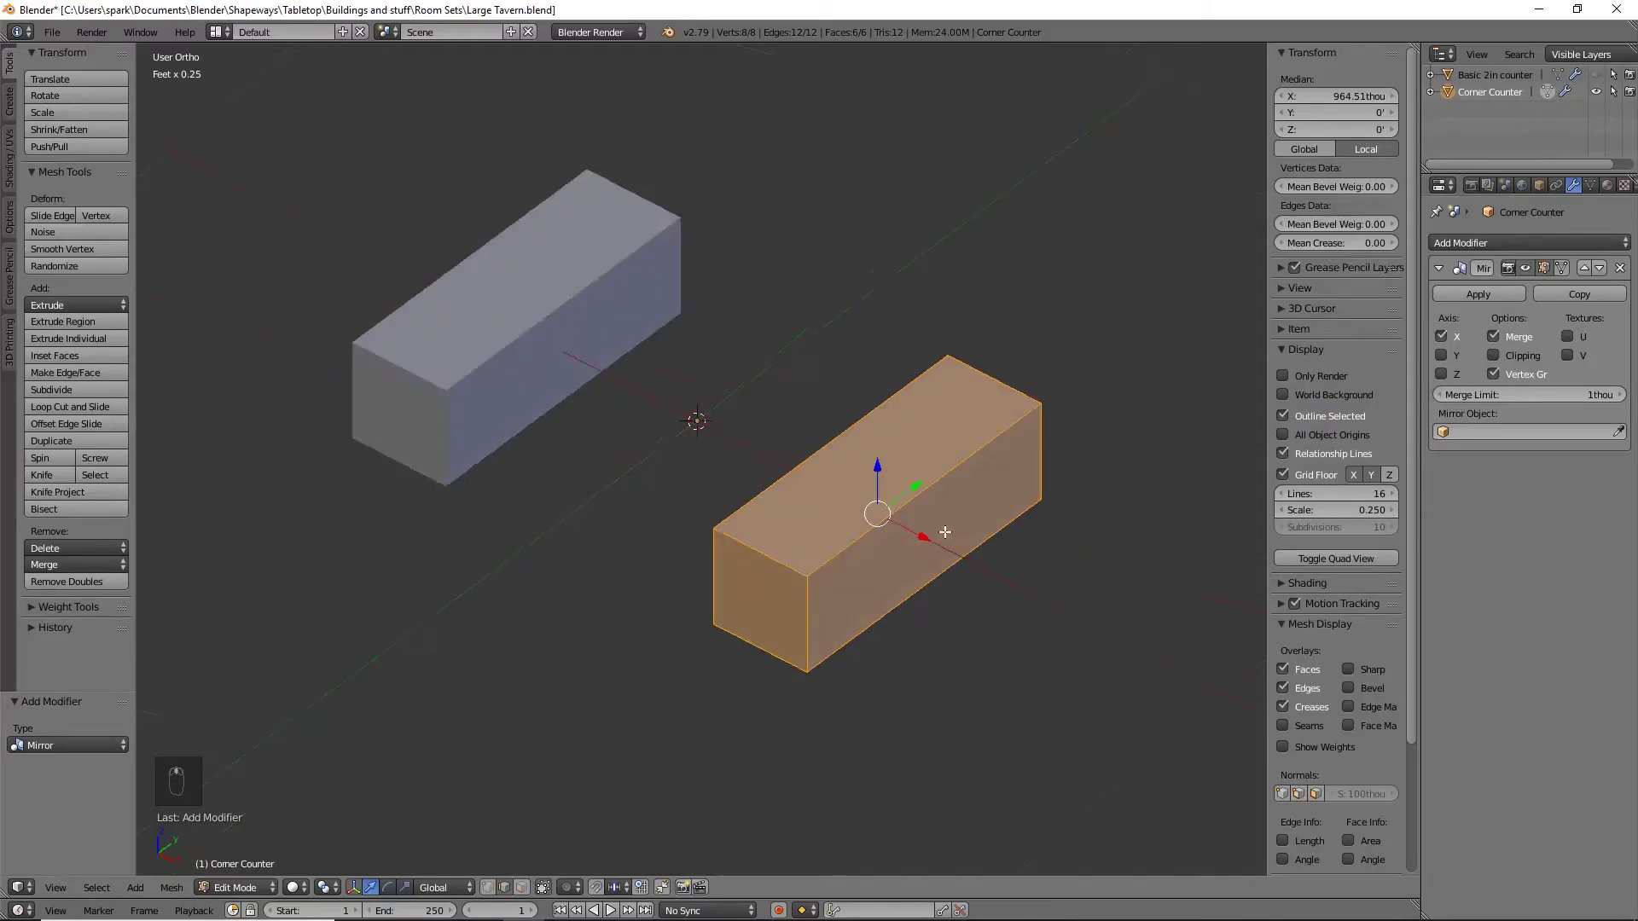
Add a horizontal loop cut around the block near its upper edge, at about Z 168 thou
key(KP_7)
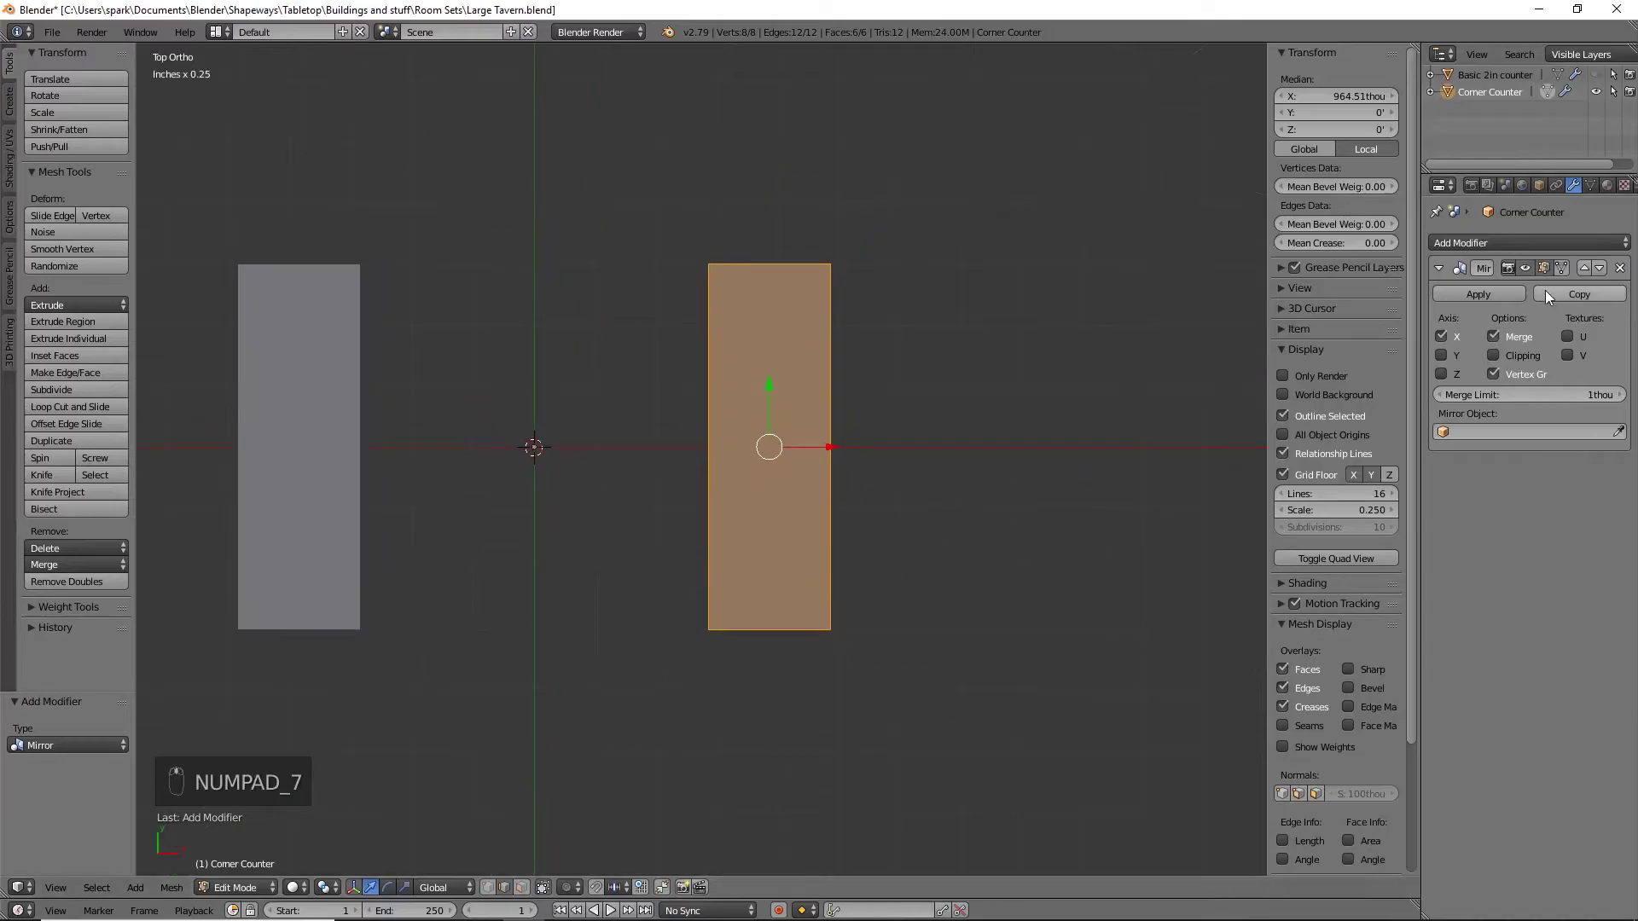
middle_drag(888, 542, 885, 351)
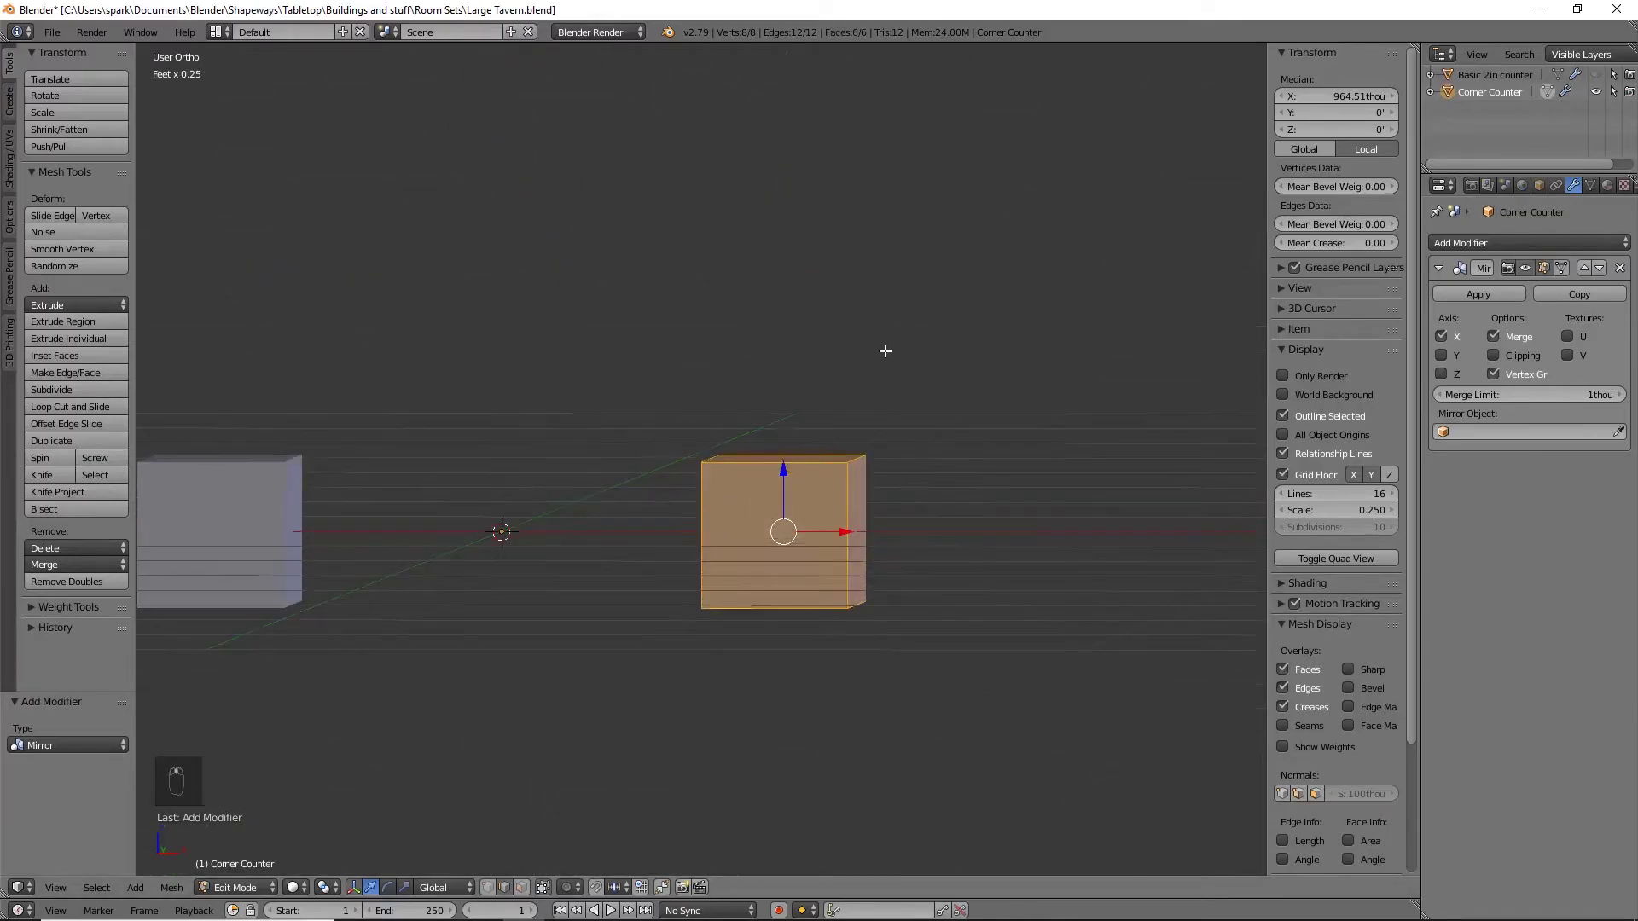
key(KP_1)
scroll(878, 362, up, 4)
key(ctrl+r)
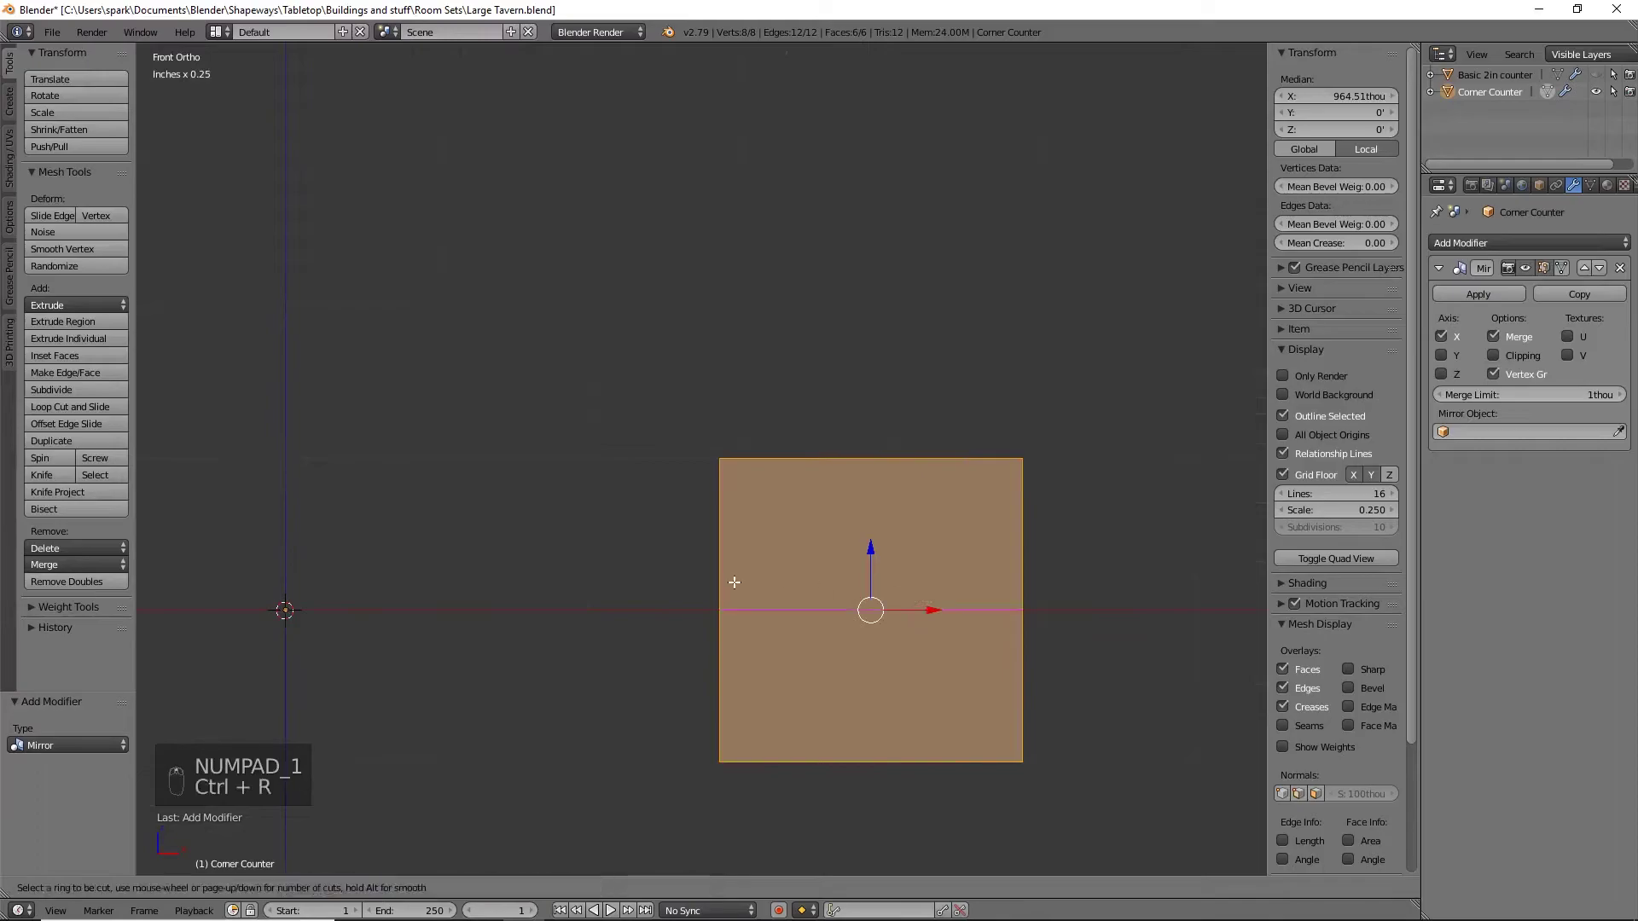
click(722, 608)
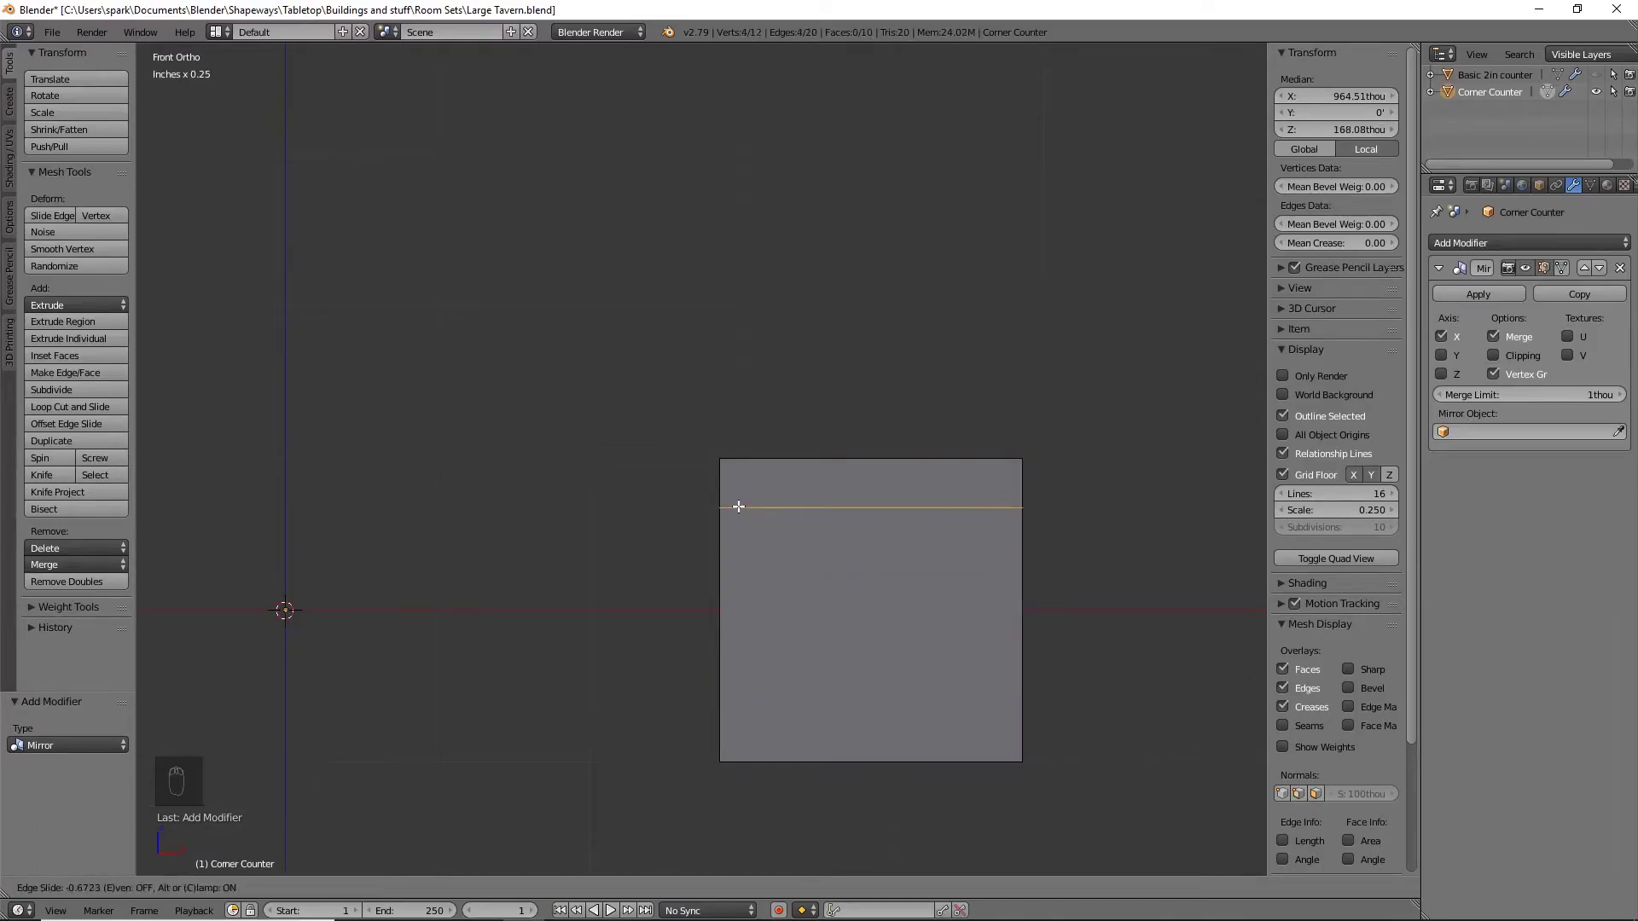
click(738, 508)
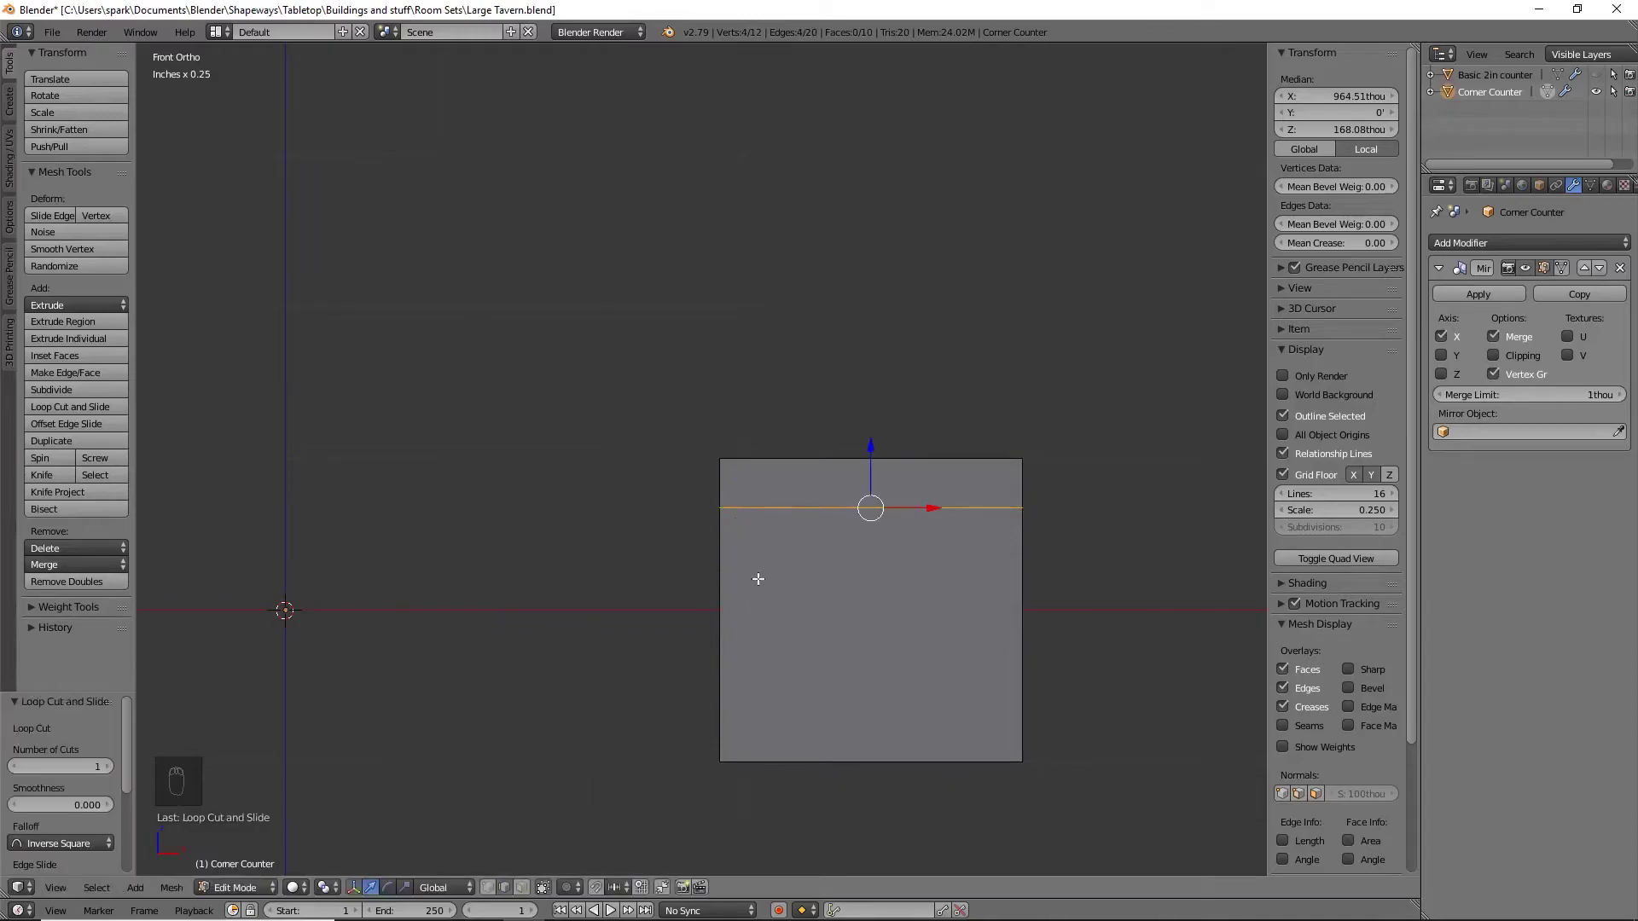
Show the basic 2in counter as a wireframe reference and raise the block's top edges 33.7 thou along Z to its top
click(1596, 75)
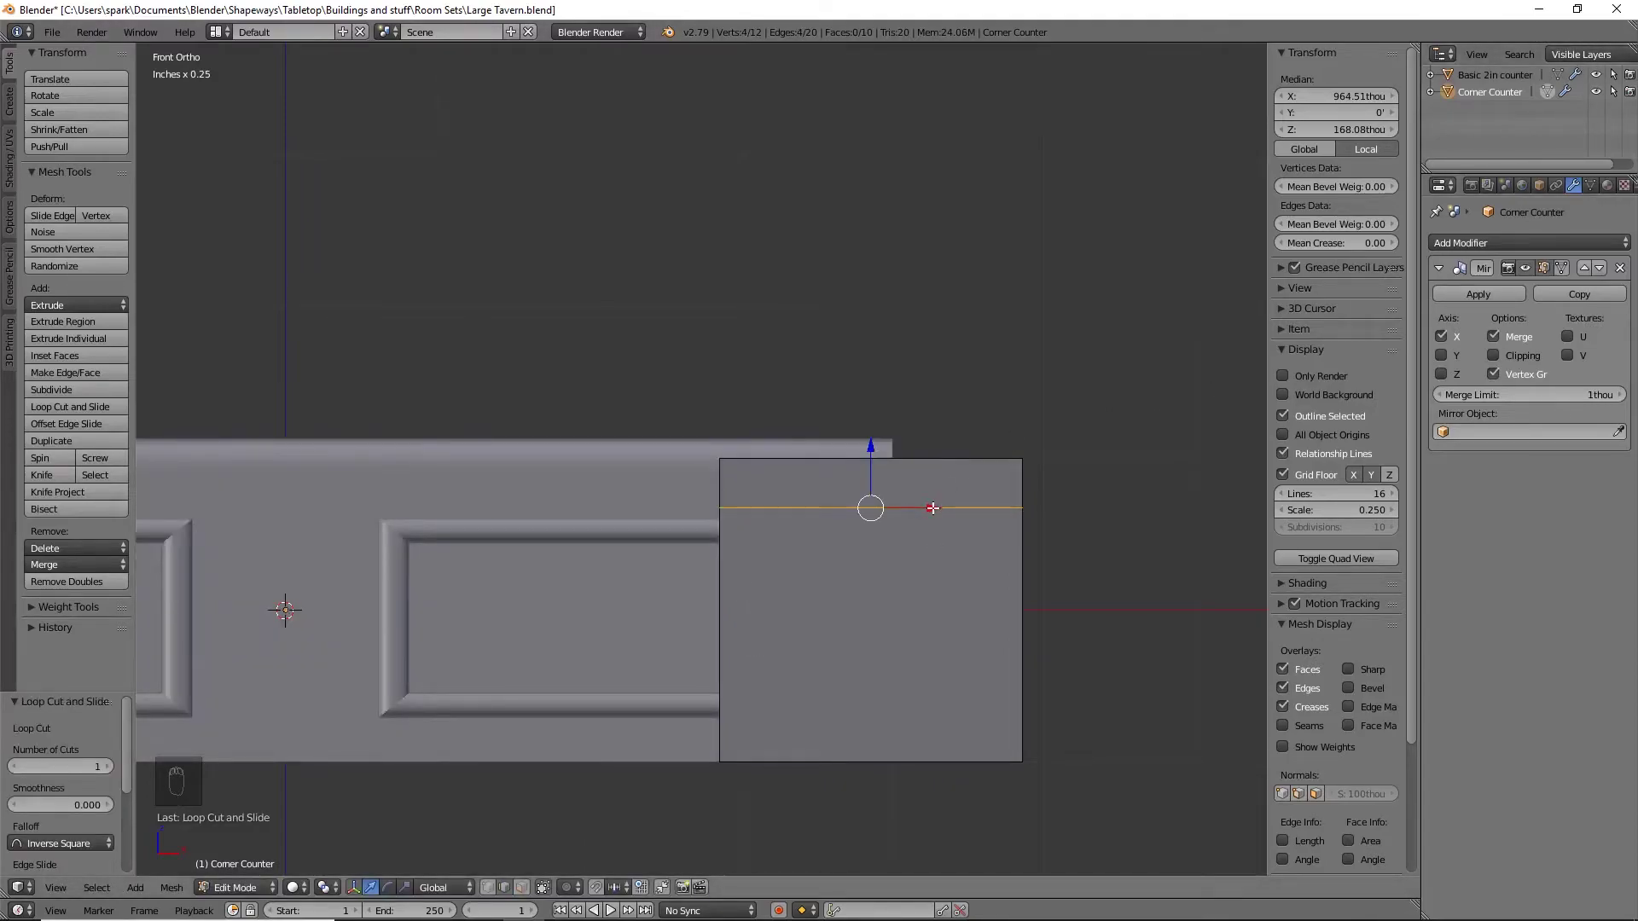
alt+right_click(959, 460)
key(z)
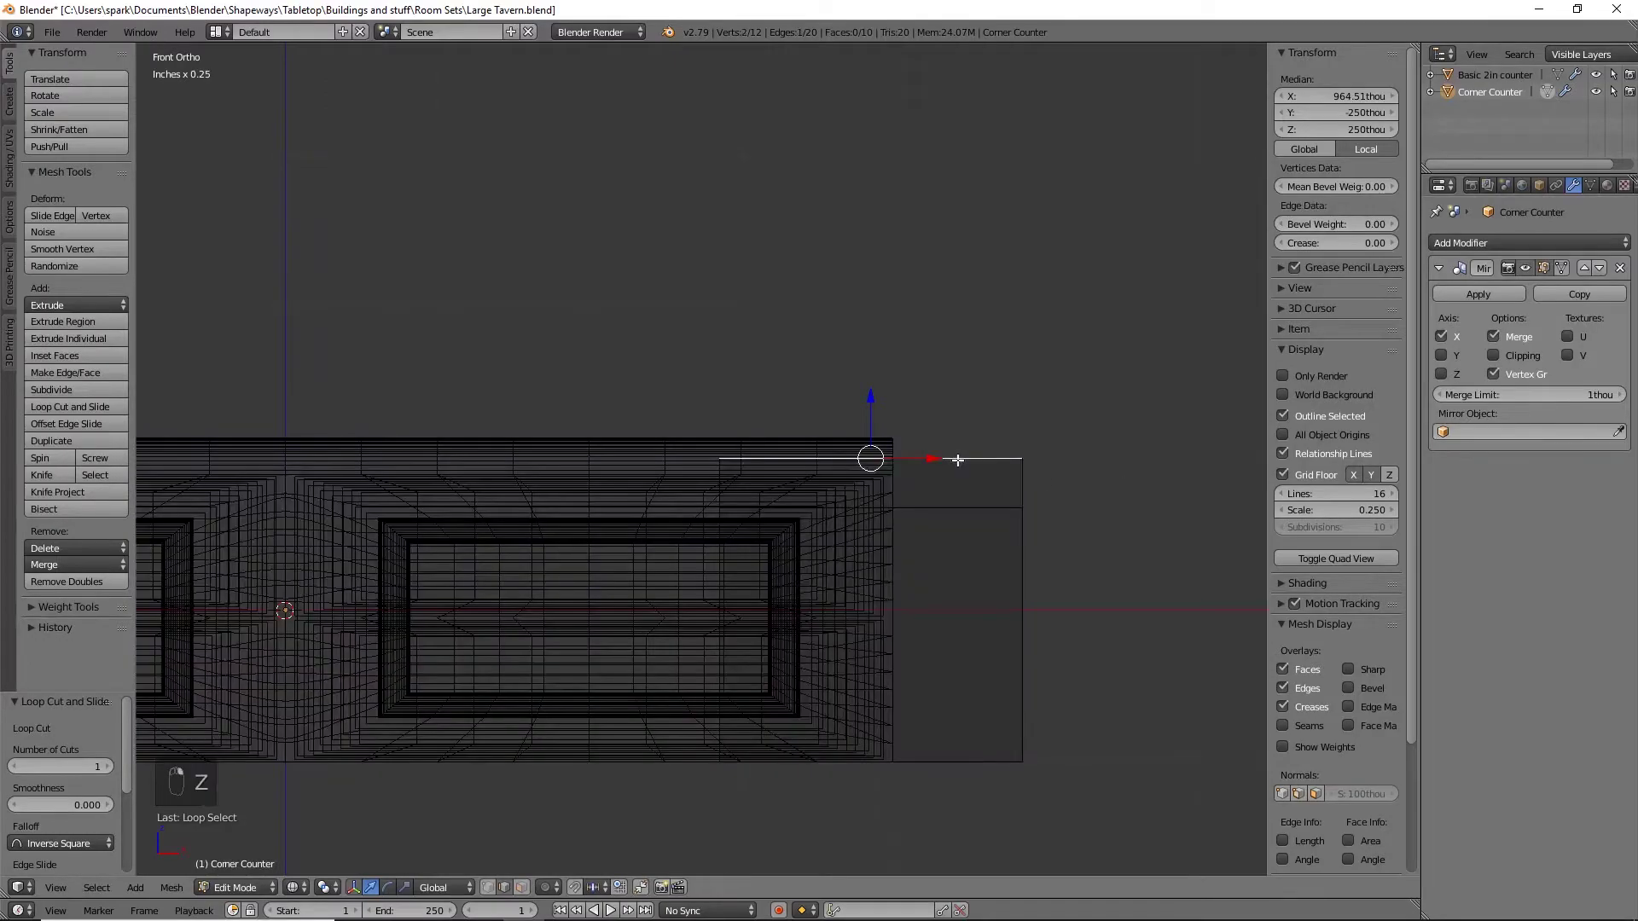
key(b)
drag(668, 426, 1057, 499)
drag(866, 402, 878, 381)
key(super)
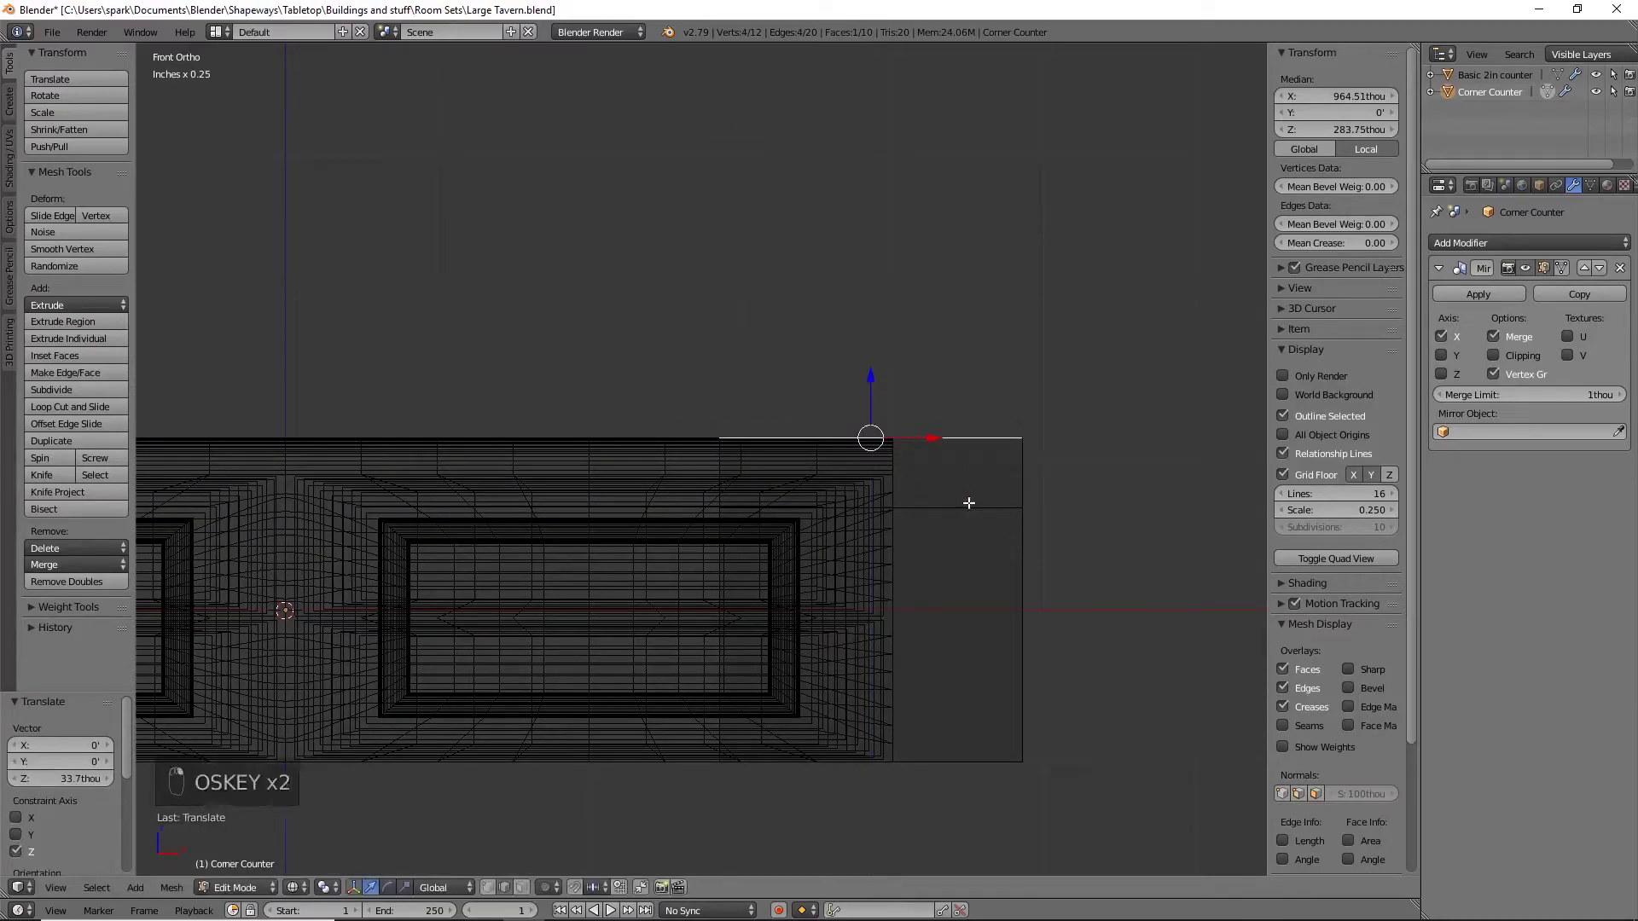
key(super)
Raise the block's loop cut to about Z 223 thou, level with the underside of the reference countertop, and hide the reference counter
alt+right_click(956, 510)
drag(873, 446, 876, 430)
key(KP_3)
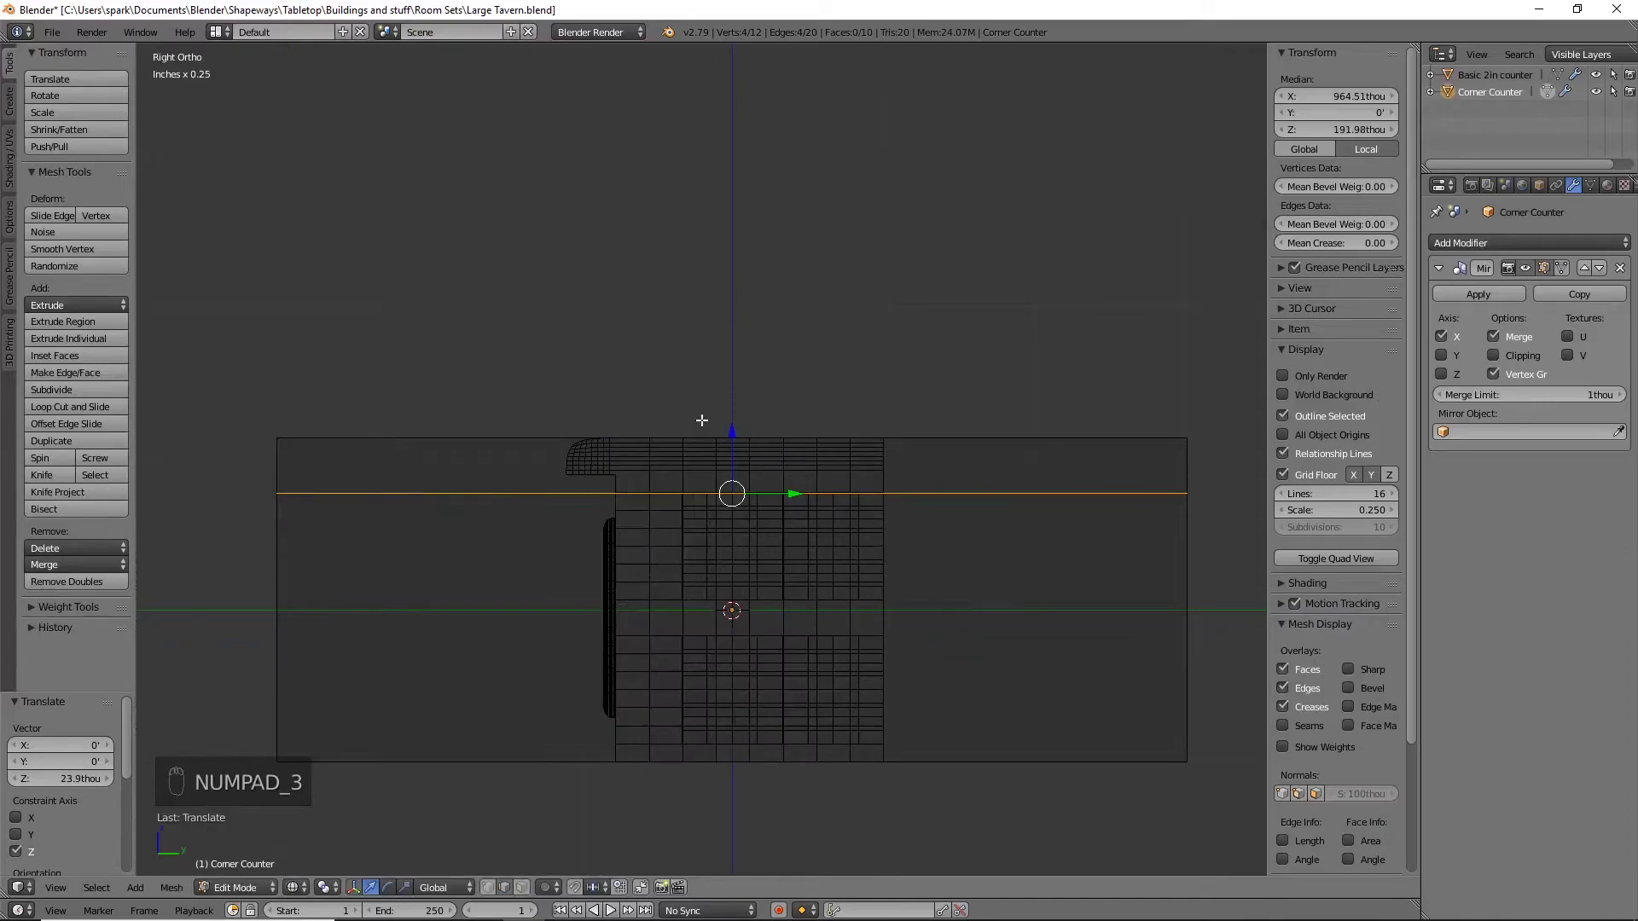
drag(729, 438, 741, 420)
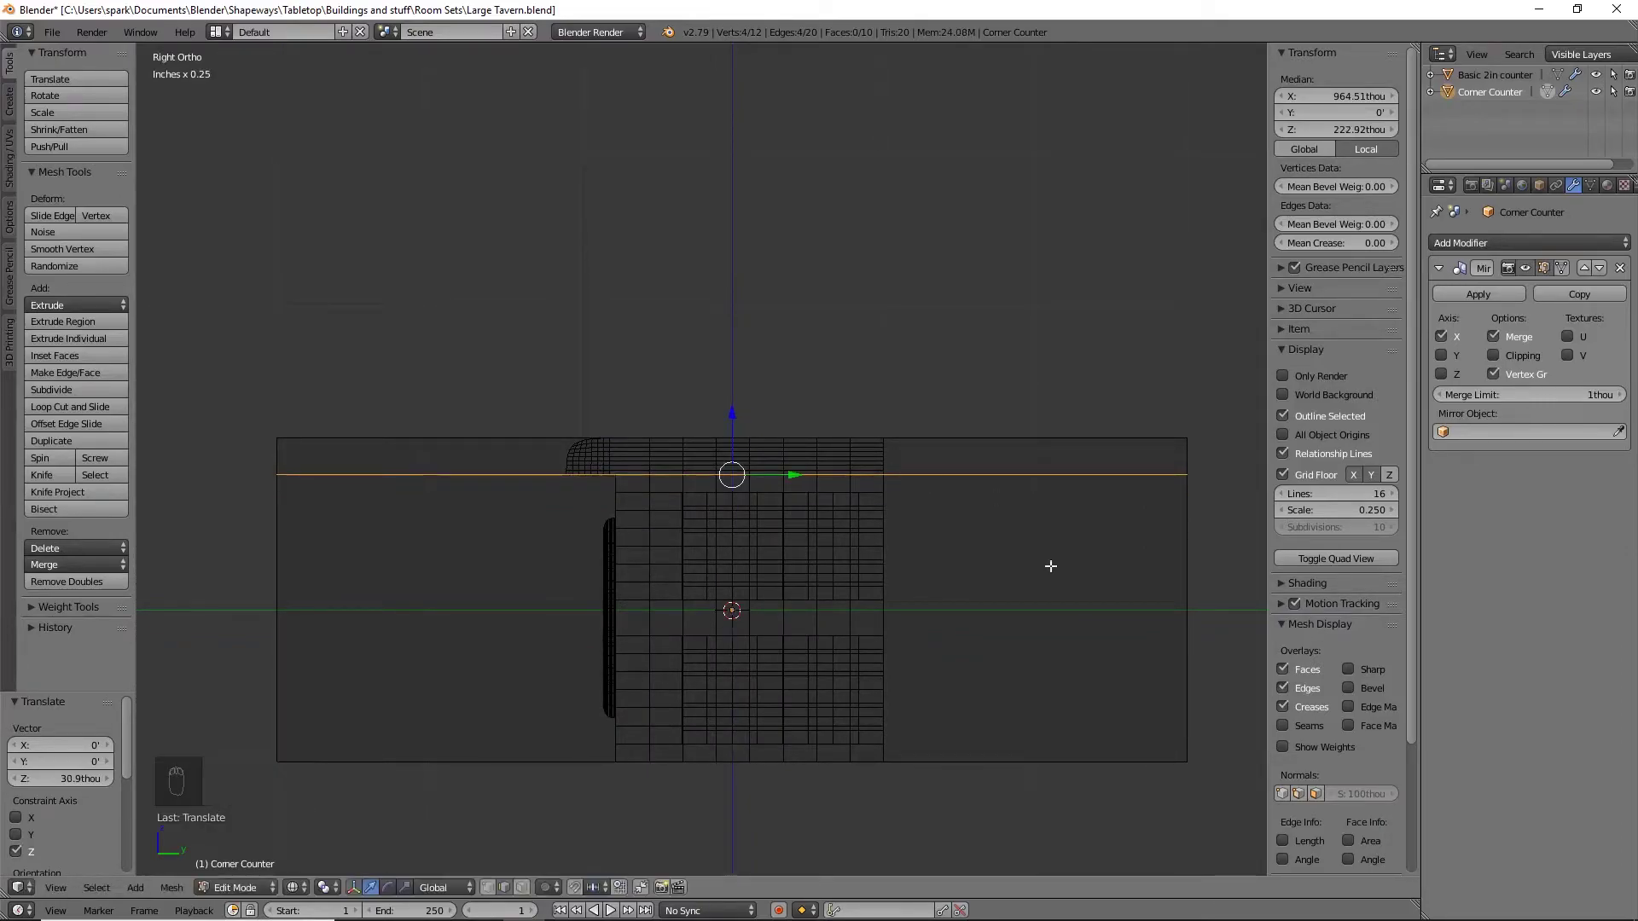
shift+middle_drag(607, 585, 725, 582)
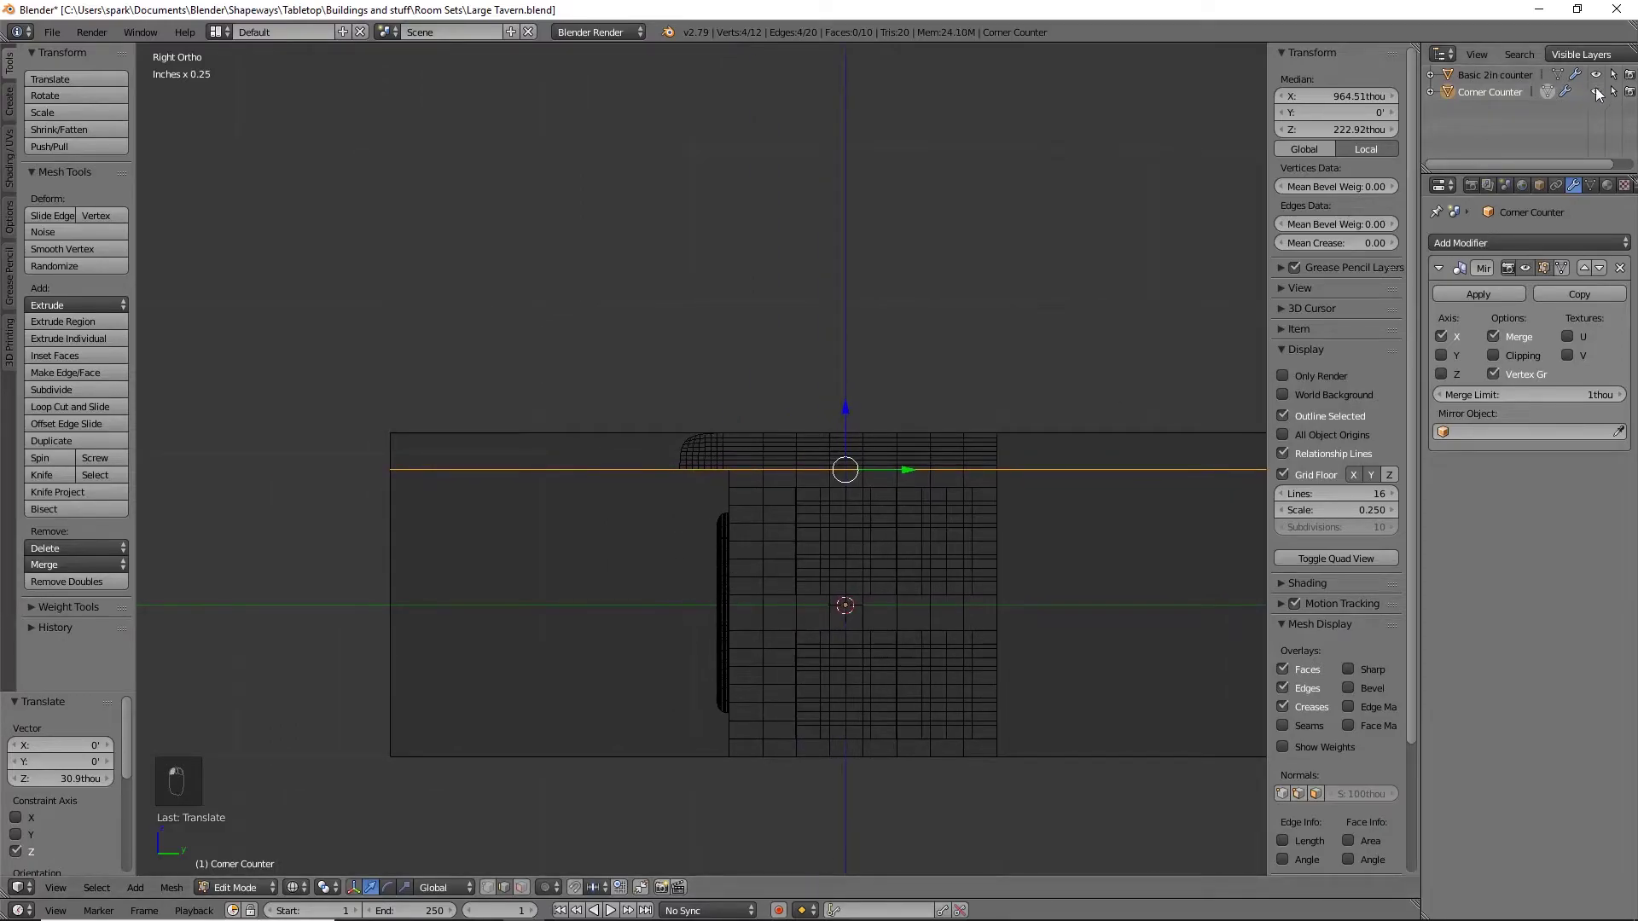
click(1596, 74)
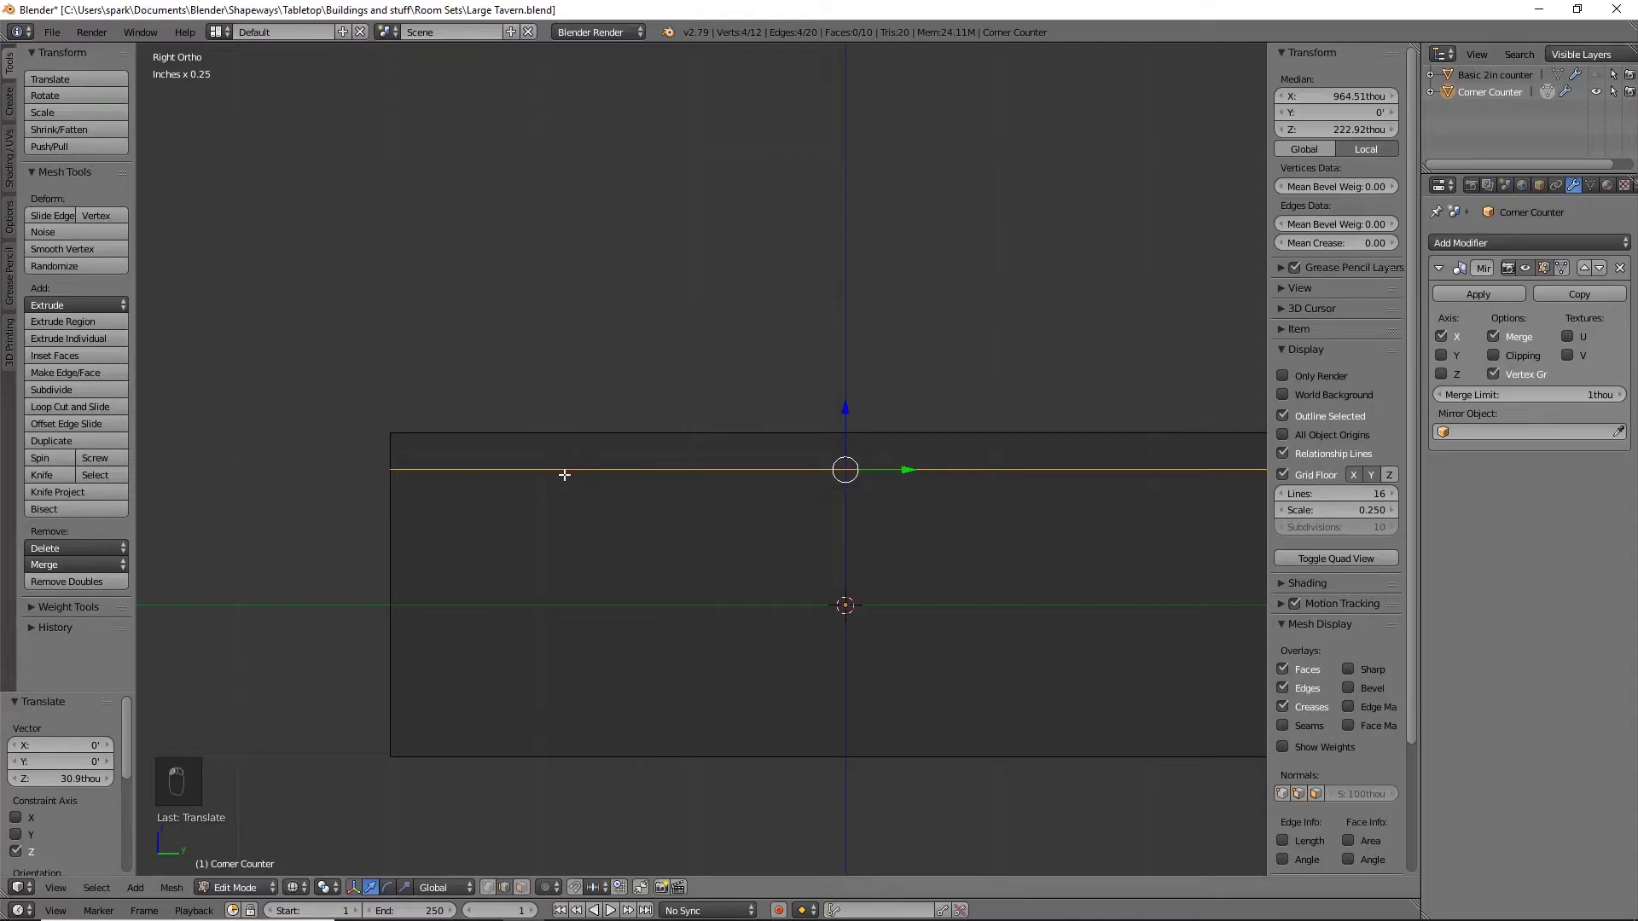
Switch to face selection and select the front-end and outer long faces of the block's upper band
key(KP_1)
shift+middle_drag(962, 471, 733, 512)
middle_drag(842, 522, 829, 530)
click(521, 888)
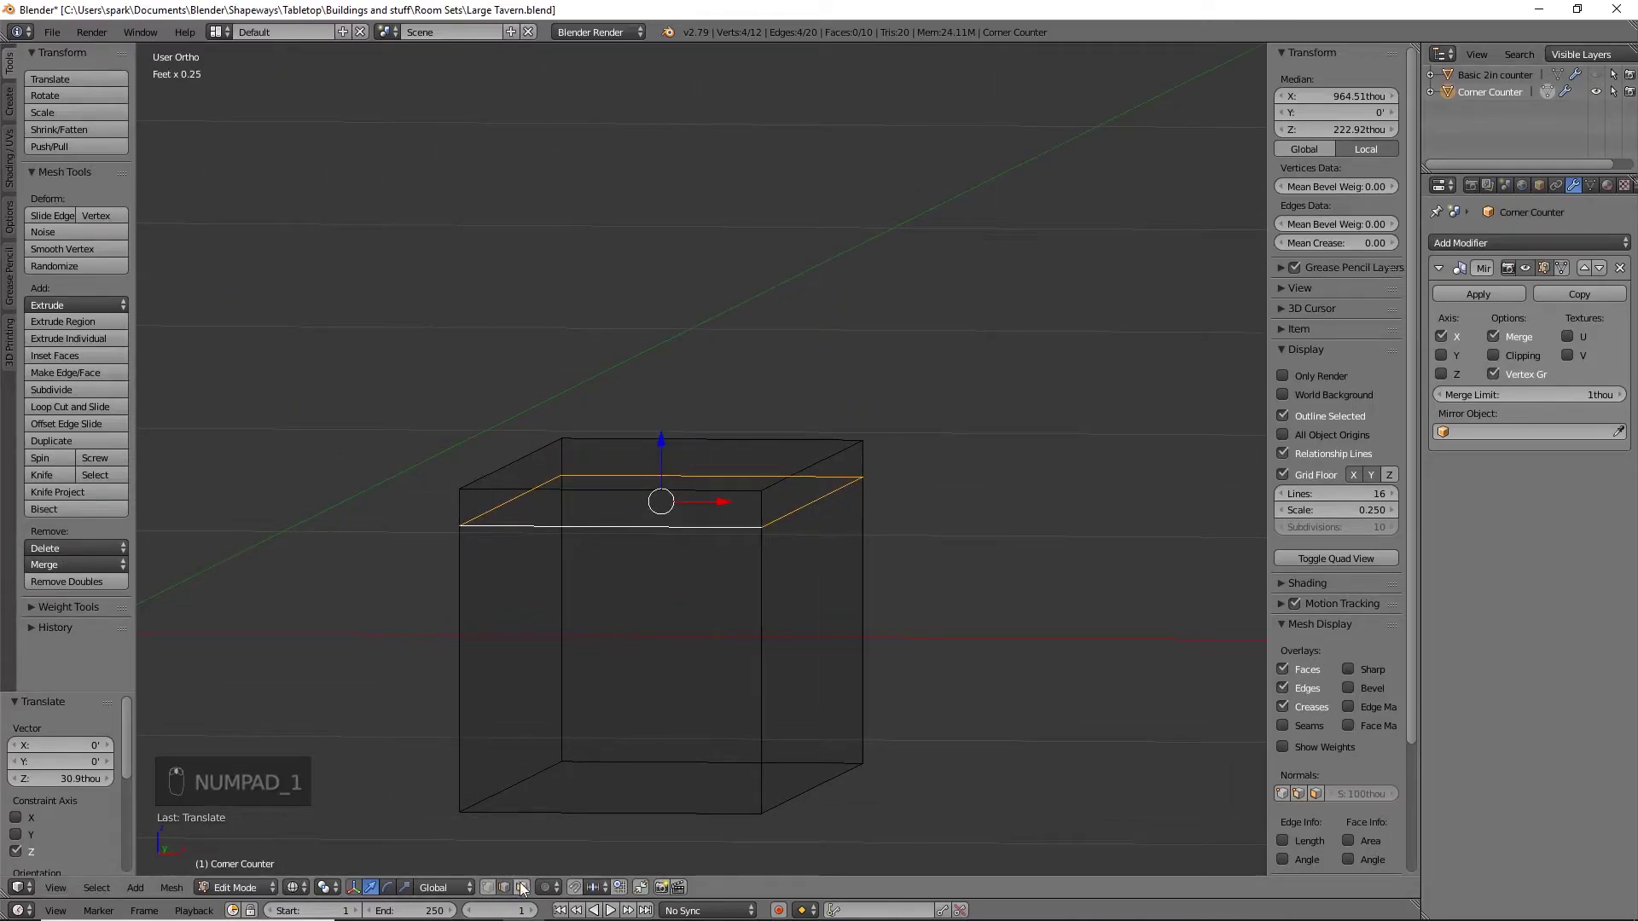
click(809, 515)
shift+click(653, 493)
shift+click(689, 480)
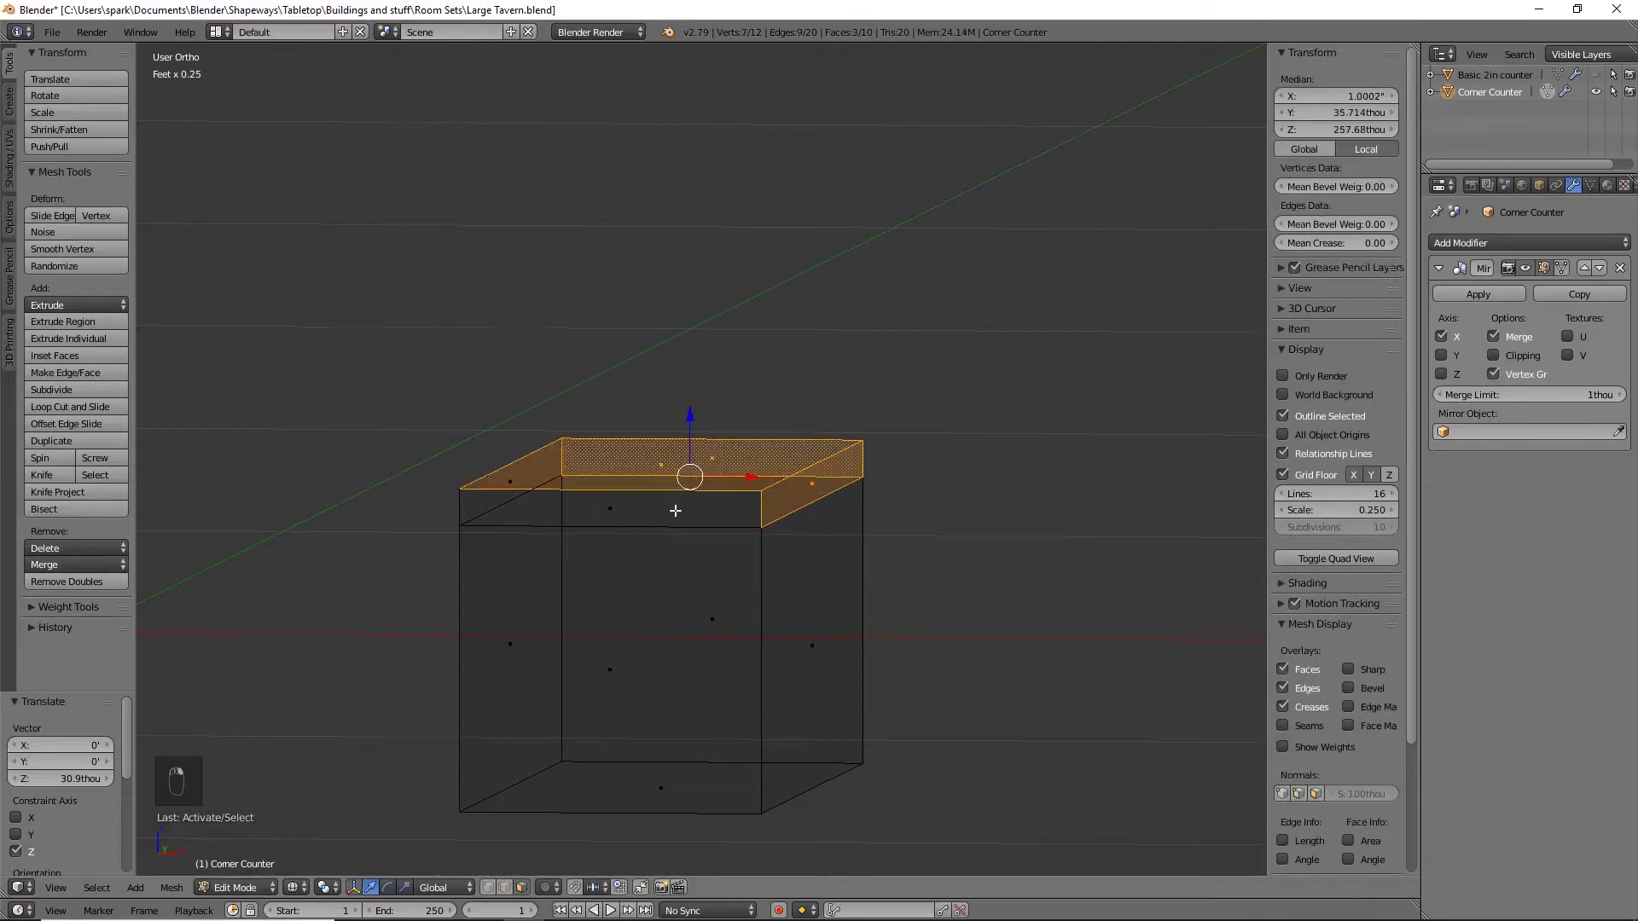
key(ctrl+z)
key(ctrl+z)
key(ctrl+z)
shift+click(636, 513)
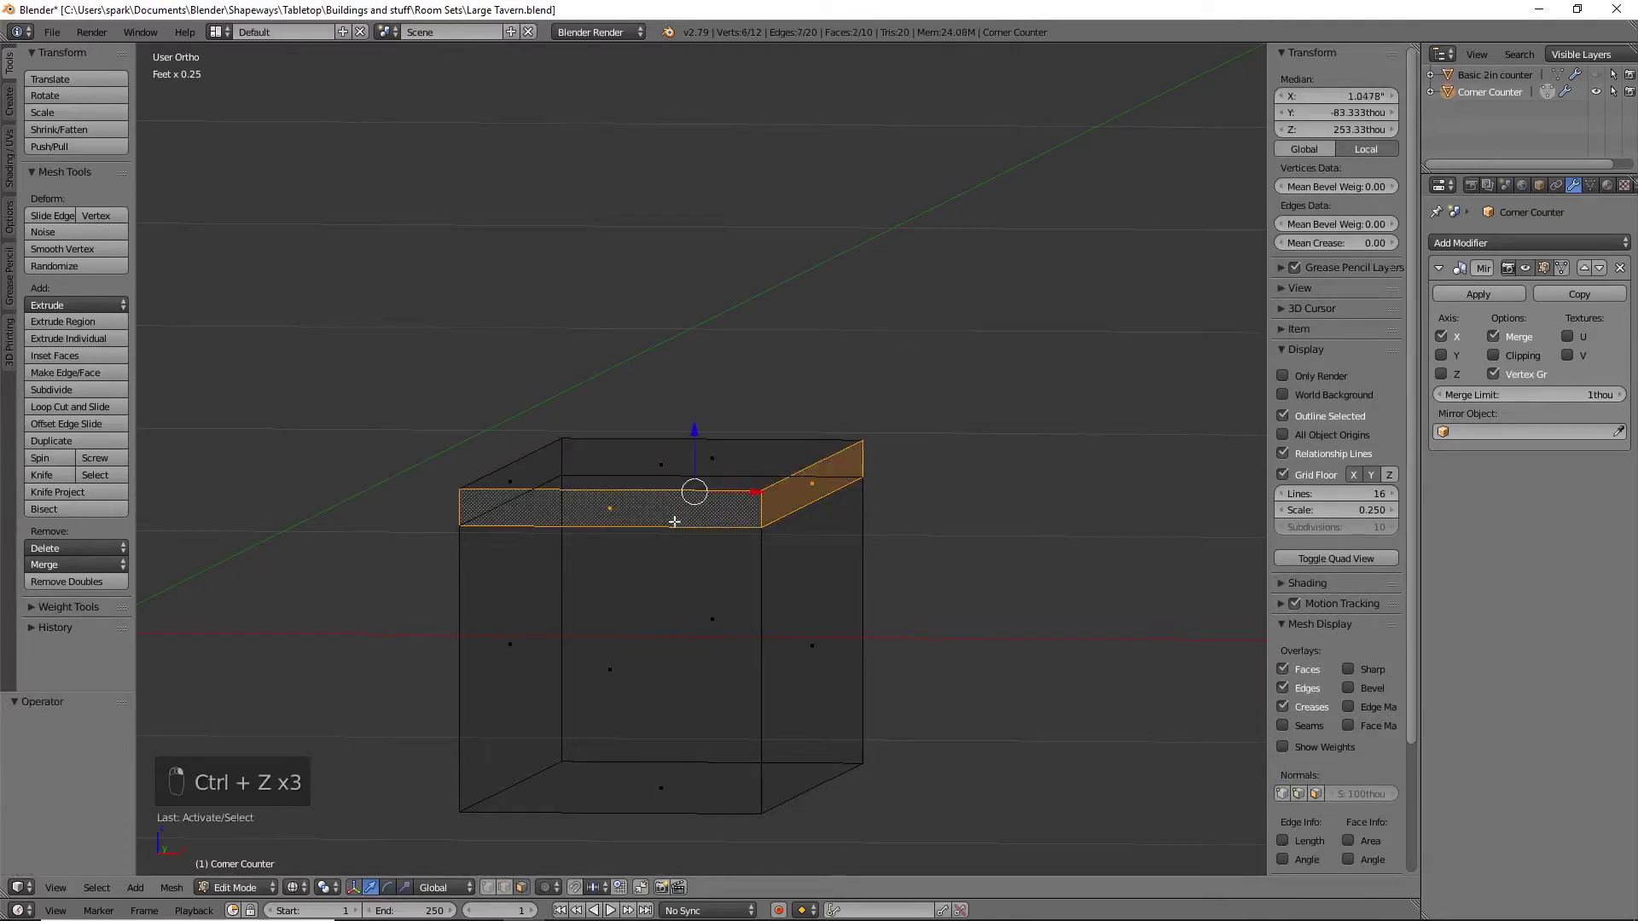
Show the basic 2in counter again and move the whole corner block mesh 584 thou along Y
click(1596, 74)
middle_drag(1180, 409, 933, 490)
key(a)
key(a)
key(a)
drag(896, 595, 1247, 605)
middle_drag(1247, 605, 1115, 541)
Move the whole block mesh 288 thou along X against the reference counter's end and fine-align it along Y
key(KP_7)
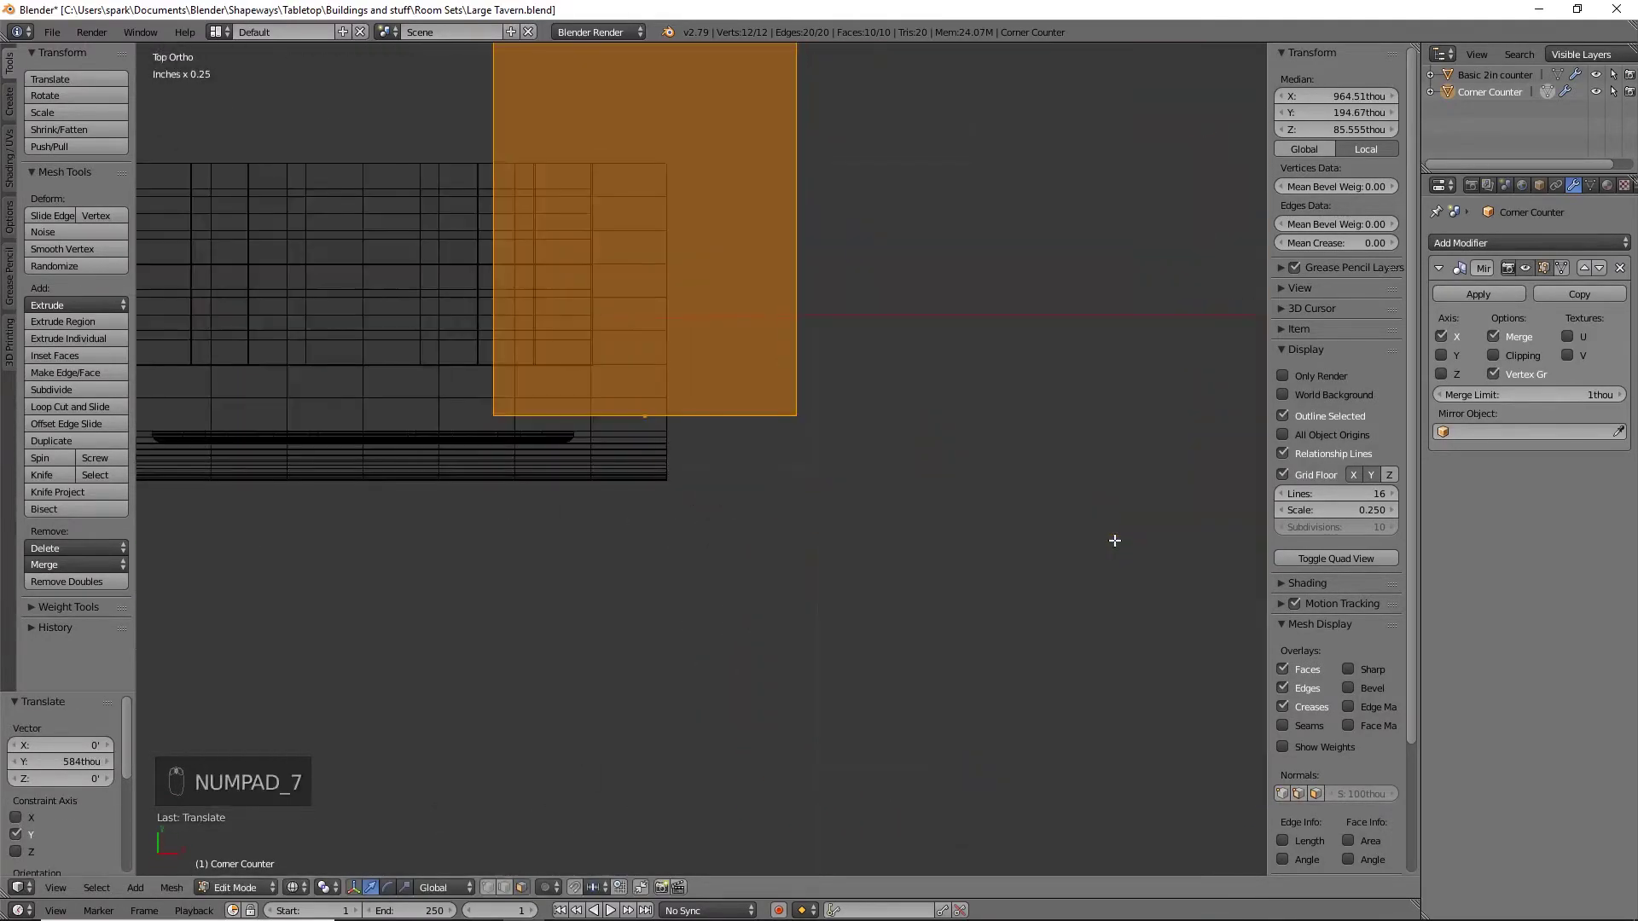
key(z)
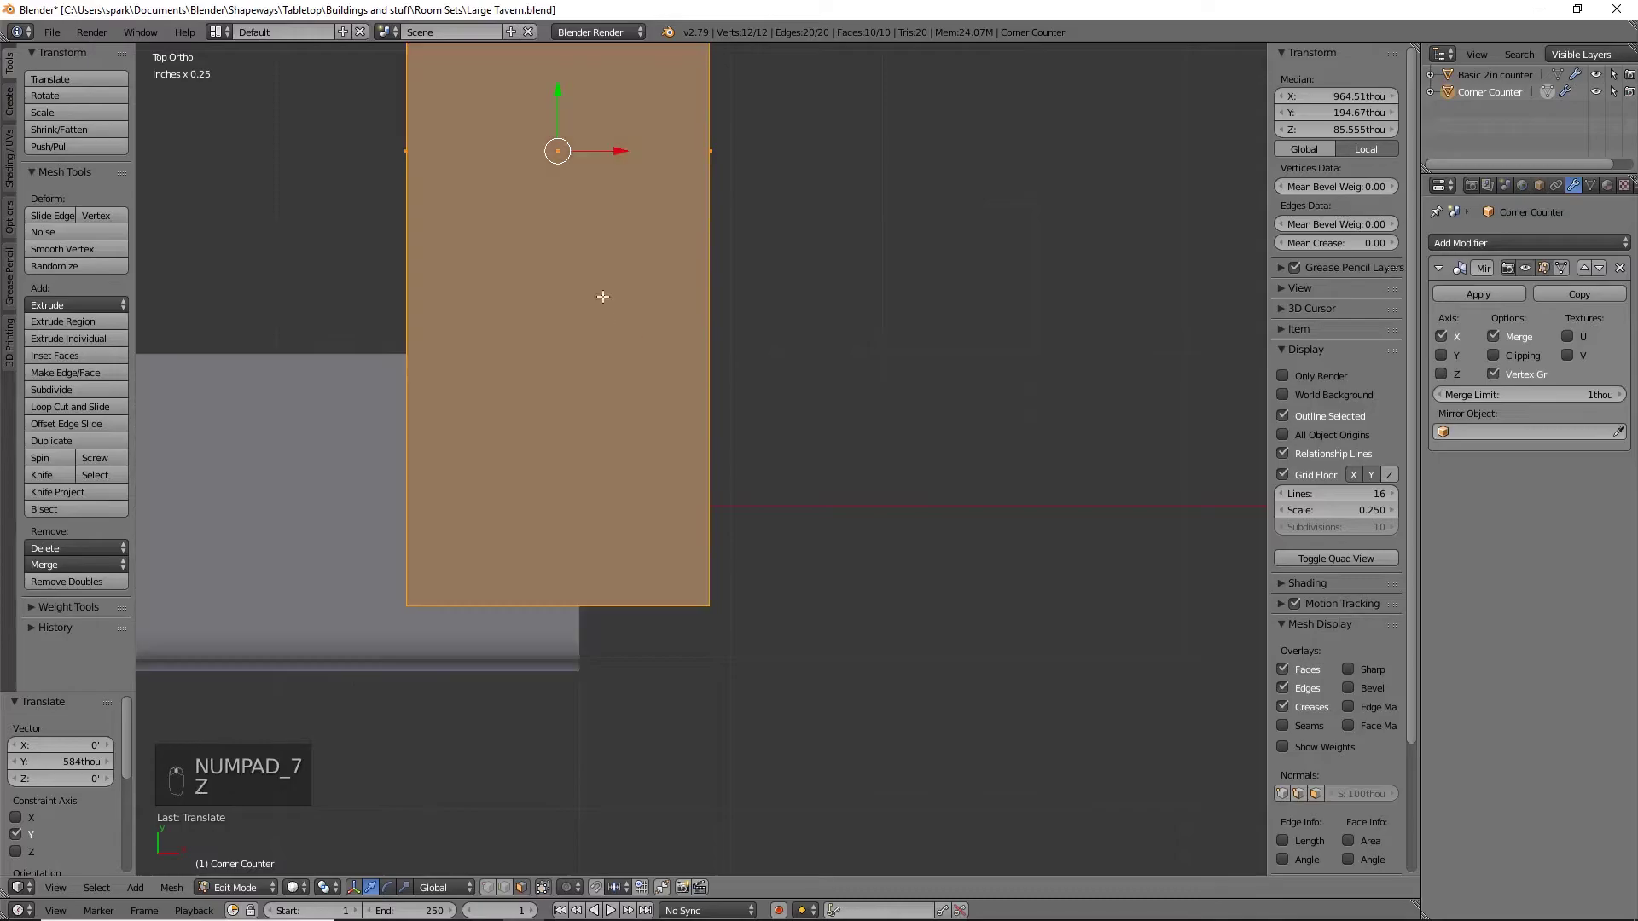
drag(610, 151, 799, 185)
middle_drag(800, 185, 717, 442)
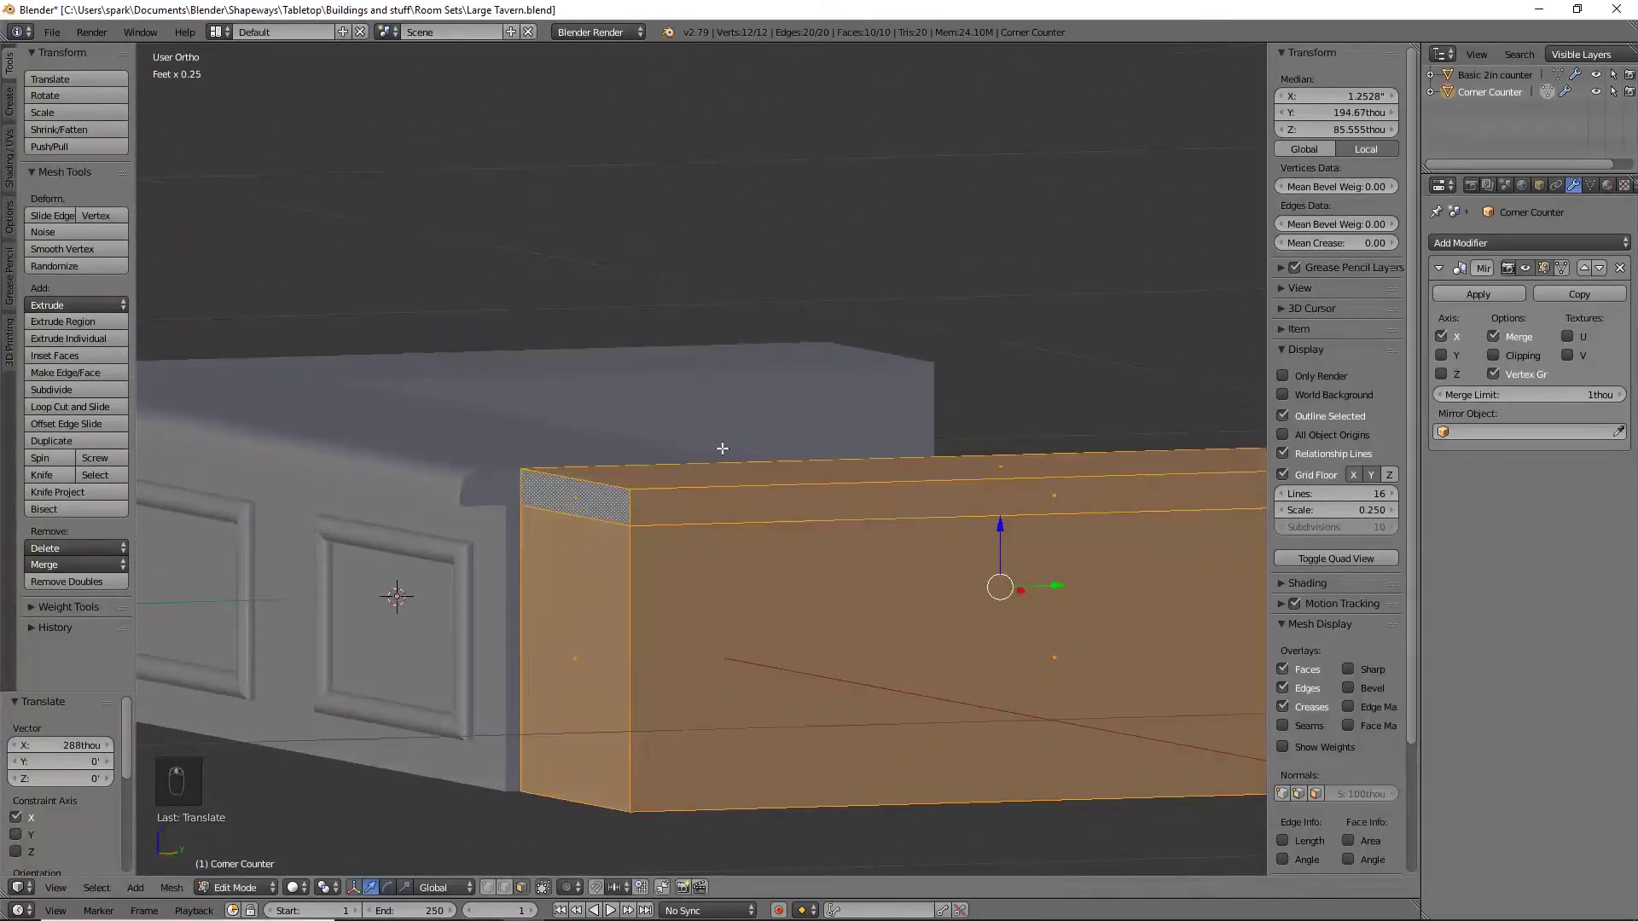
key(KP_3)
drag(1085, 594, 1065, 588)
Select the upper band's front-end and outer long faces in wireframe and extrude them in place
key(z)
middle_drag(711, 618, 720, 622)
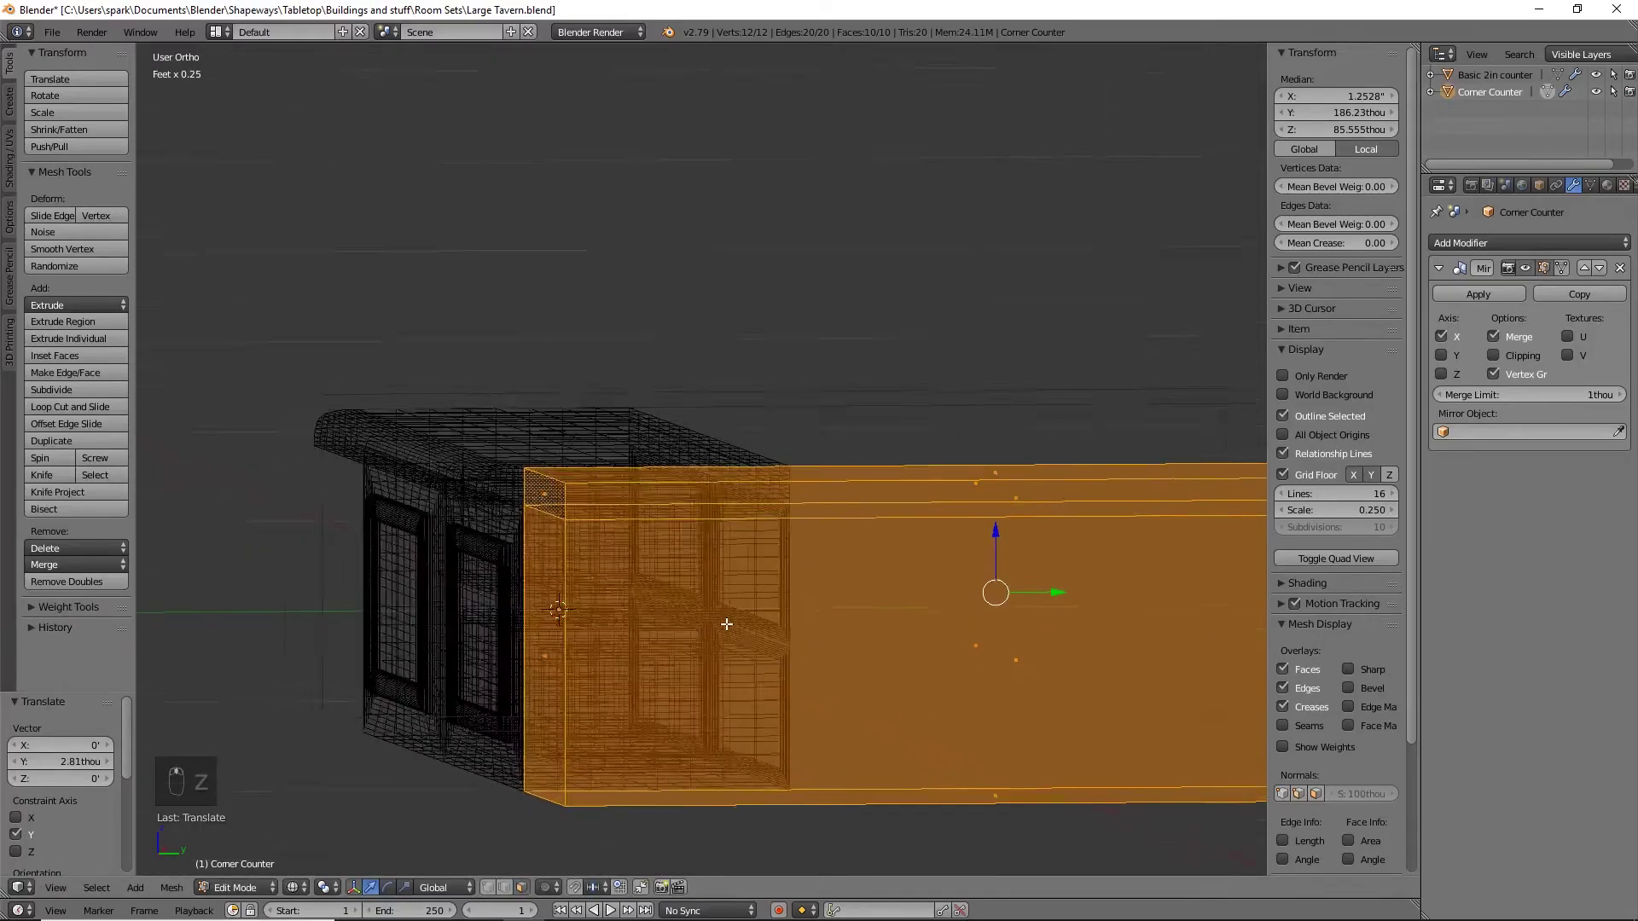
right_click(546, 495)
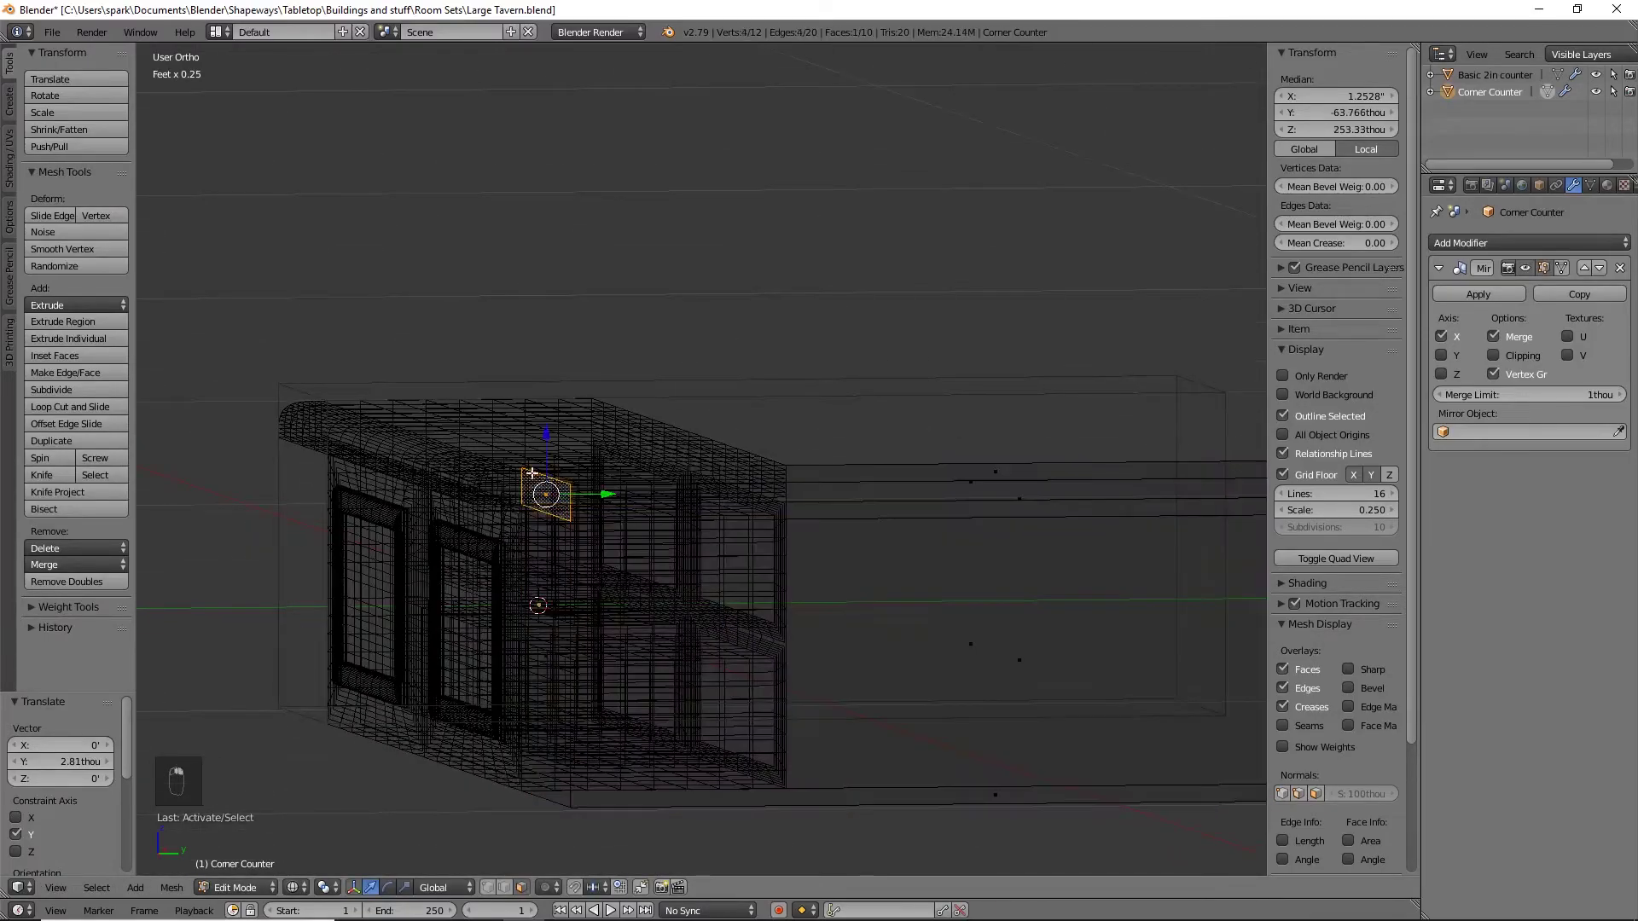
shift+right_click(1035, 500)
middle_drag(721, 646, 715, 650)
key(e)
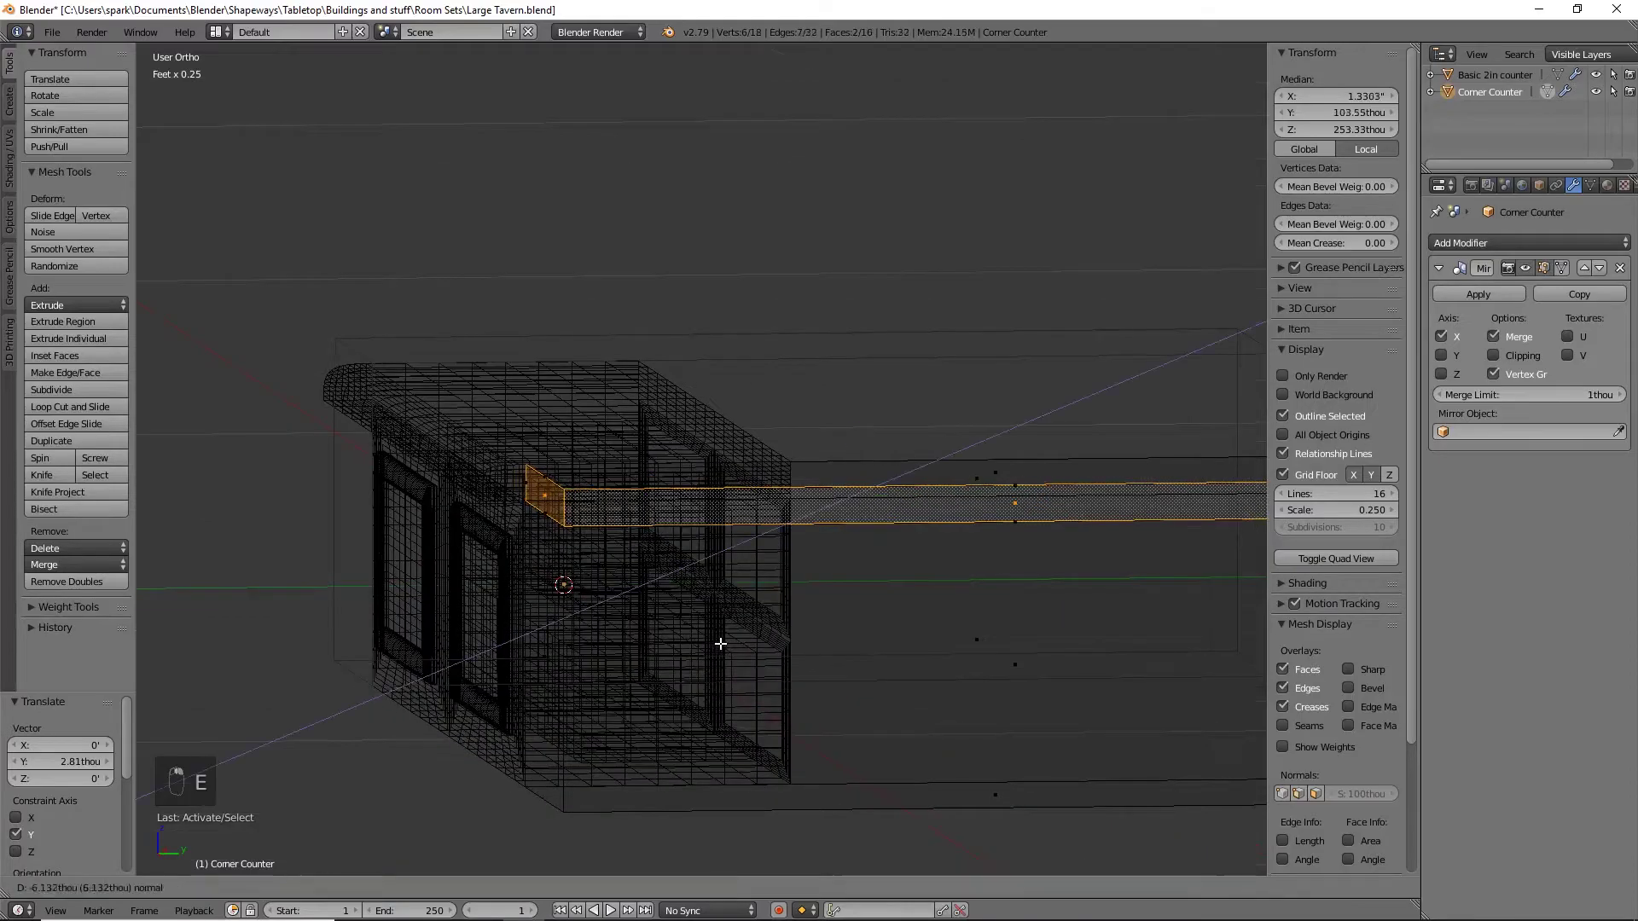
right_click(726, 641)
key(KP_7)
shift+middle_drag(937, 662, 834, 699)
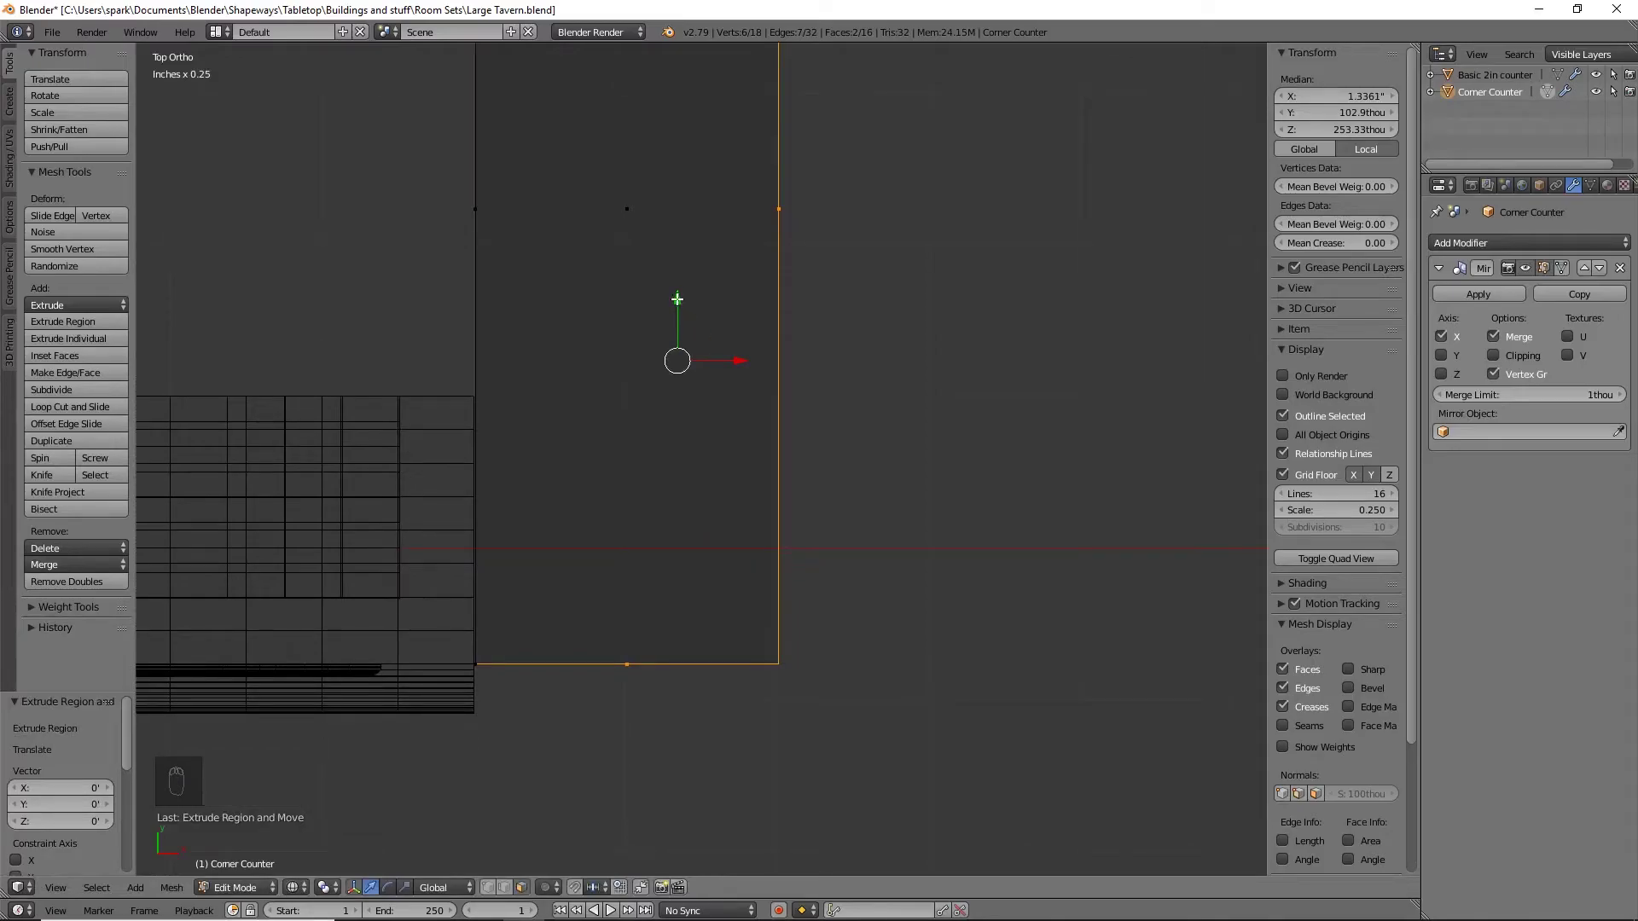
Move the extruded front-end face -81.6 thou along Y, level with the reference countertop's front edge
middle_drag(674, 709, 648, 670)
click(646, 667)
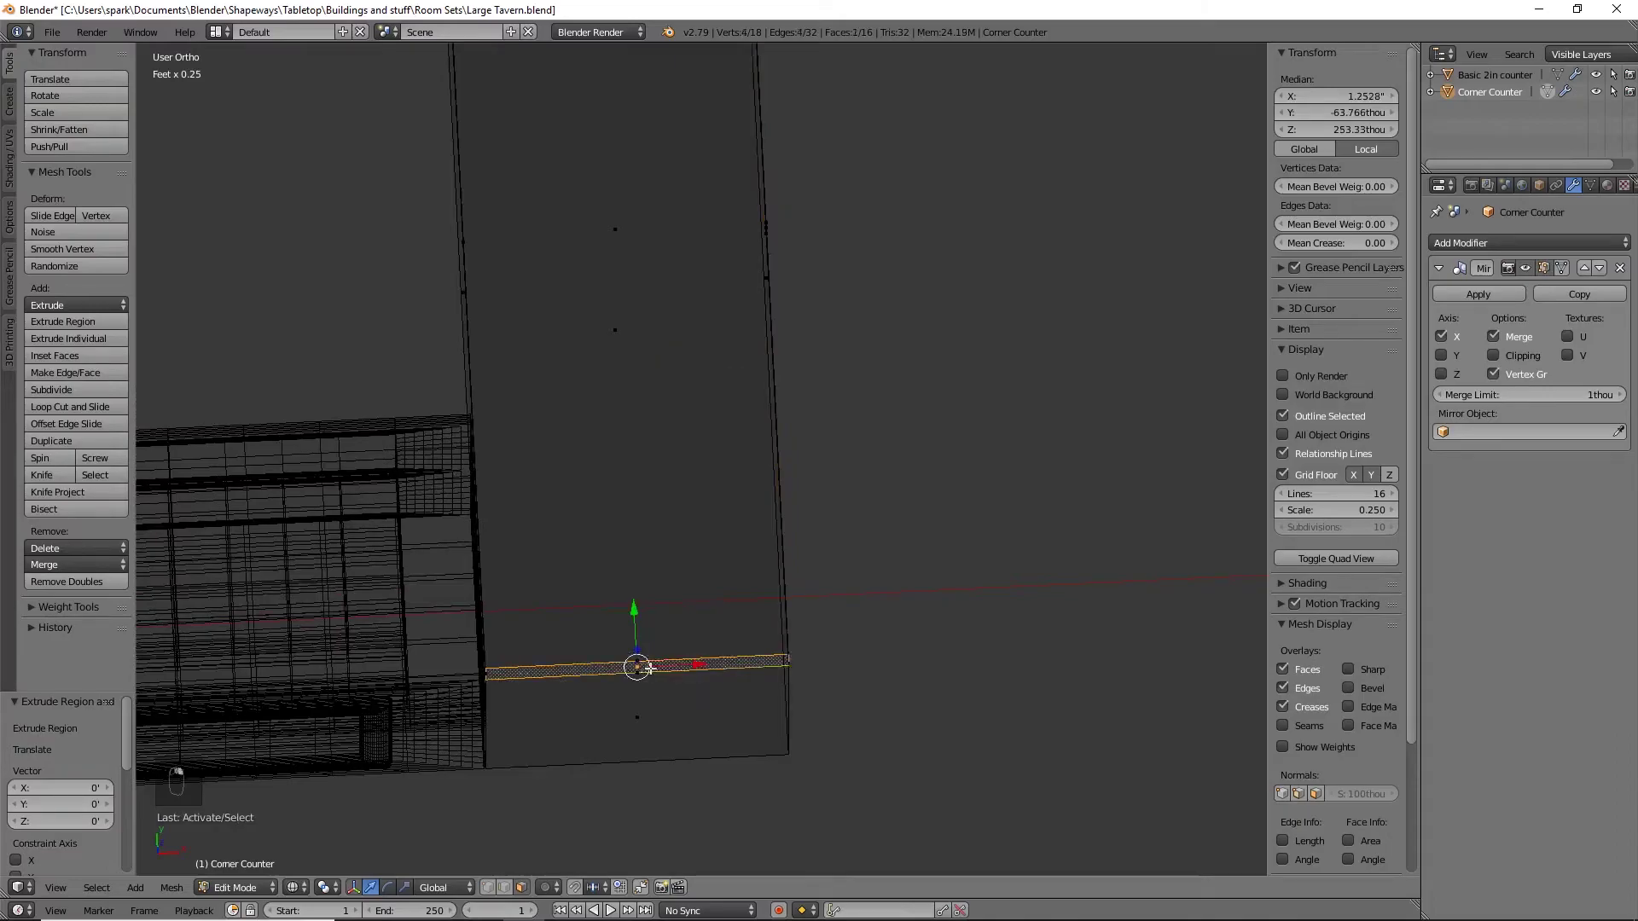
key(KP_7)
drag(627, 603, 650, 654)
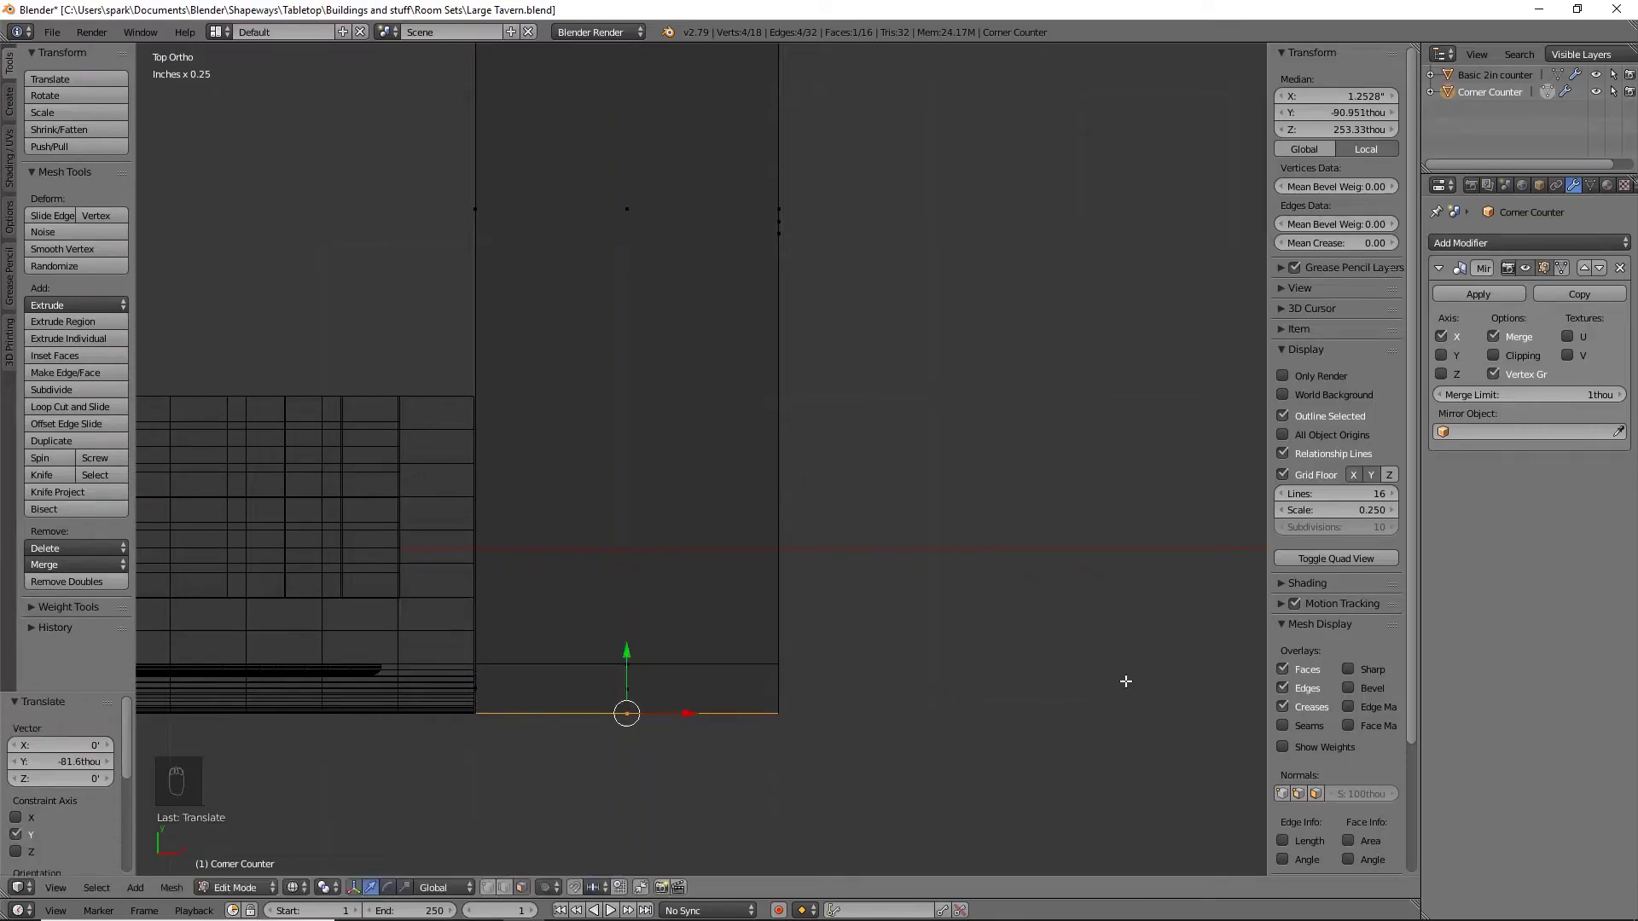
Move the extruded outer long face 81.6 thou along X to form a matching side overhang
middle_drag(1126, 680, 1006, 563)
right_click(939, 433)
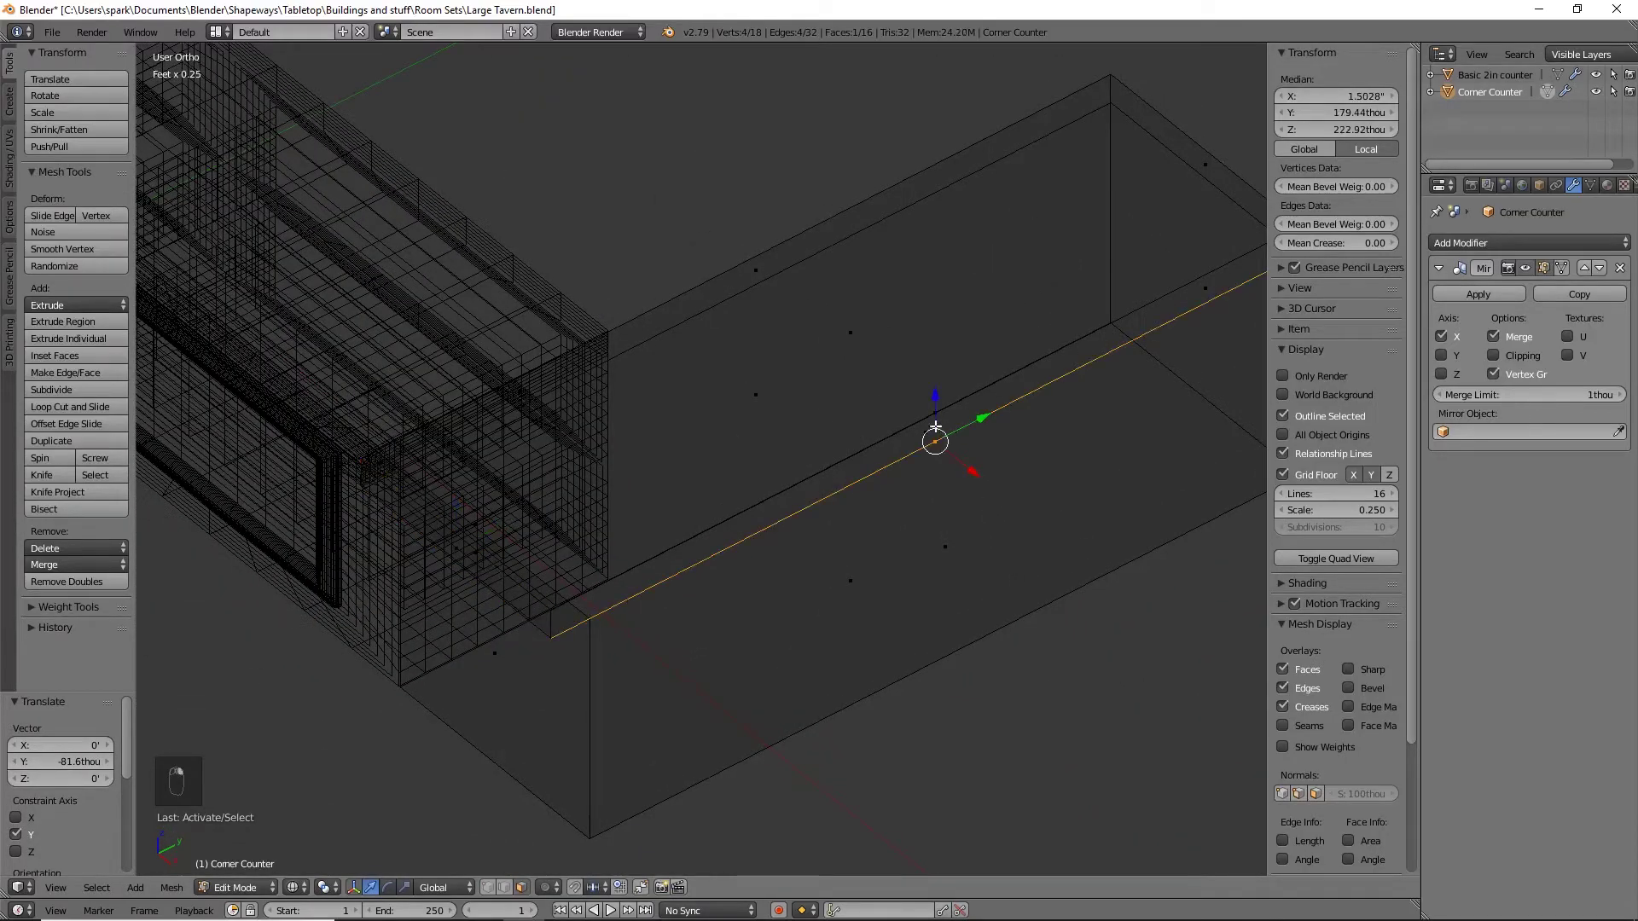
key(KP_7)
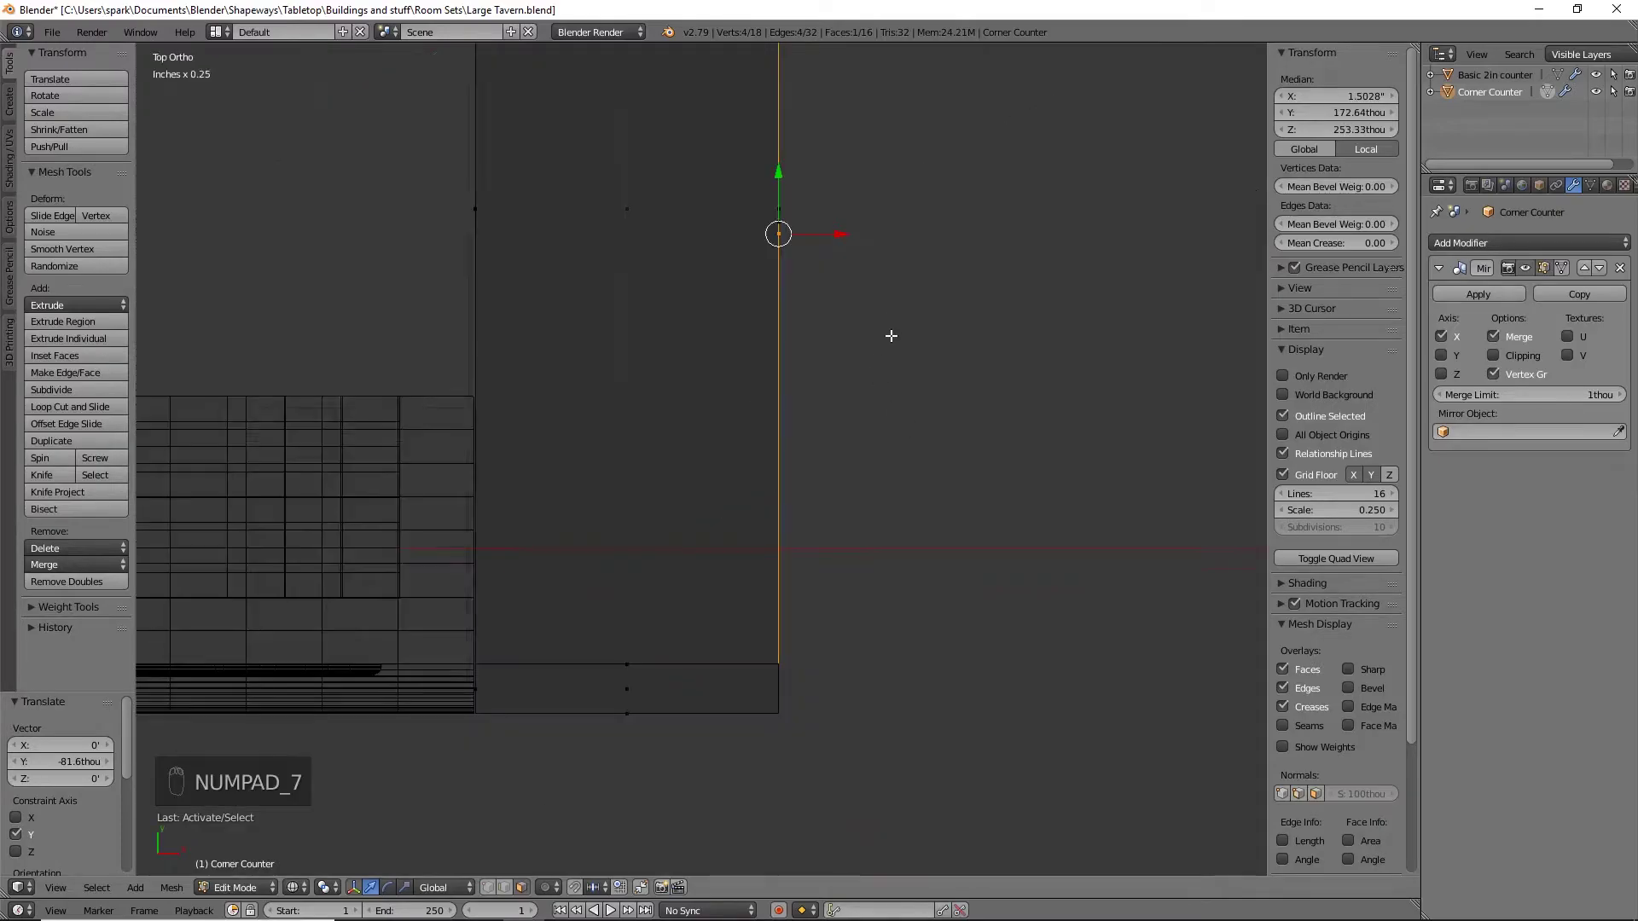
shift+middle_drag(893, 331, 838, 465)
drag(775, 368, 835, 383)
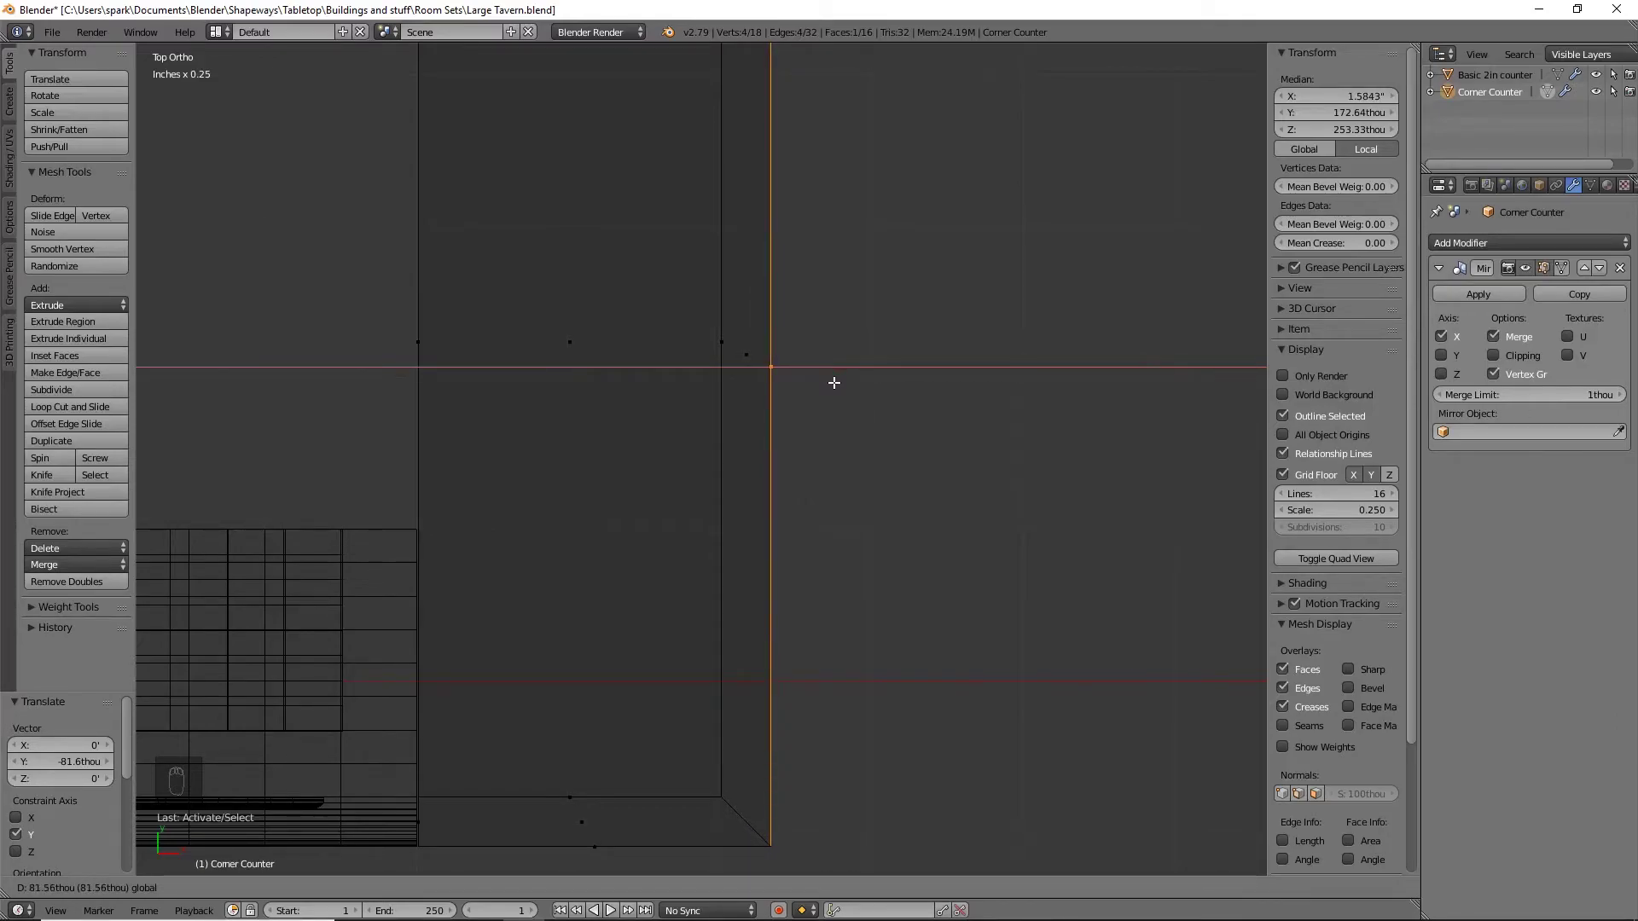
click(835, 383)
Switch to solid shading, check the overhang from around the counter, and add a Subdivision Surface modifier
mouse_move(834, 428)
middle_down()
mouse_move(824, 480)
mouse_move(663, 450)
middle_up()
key(z)
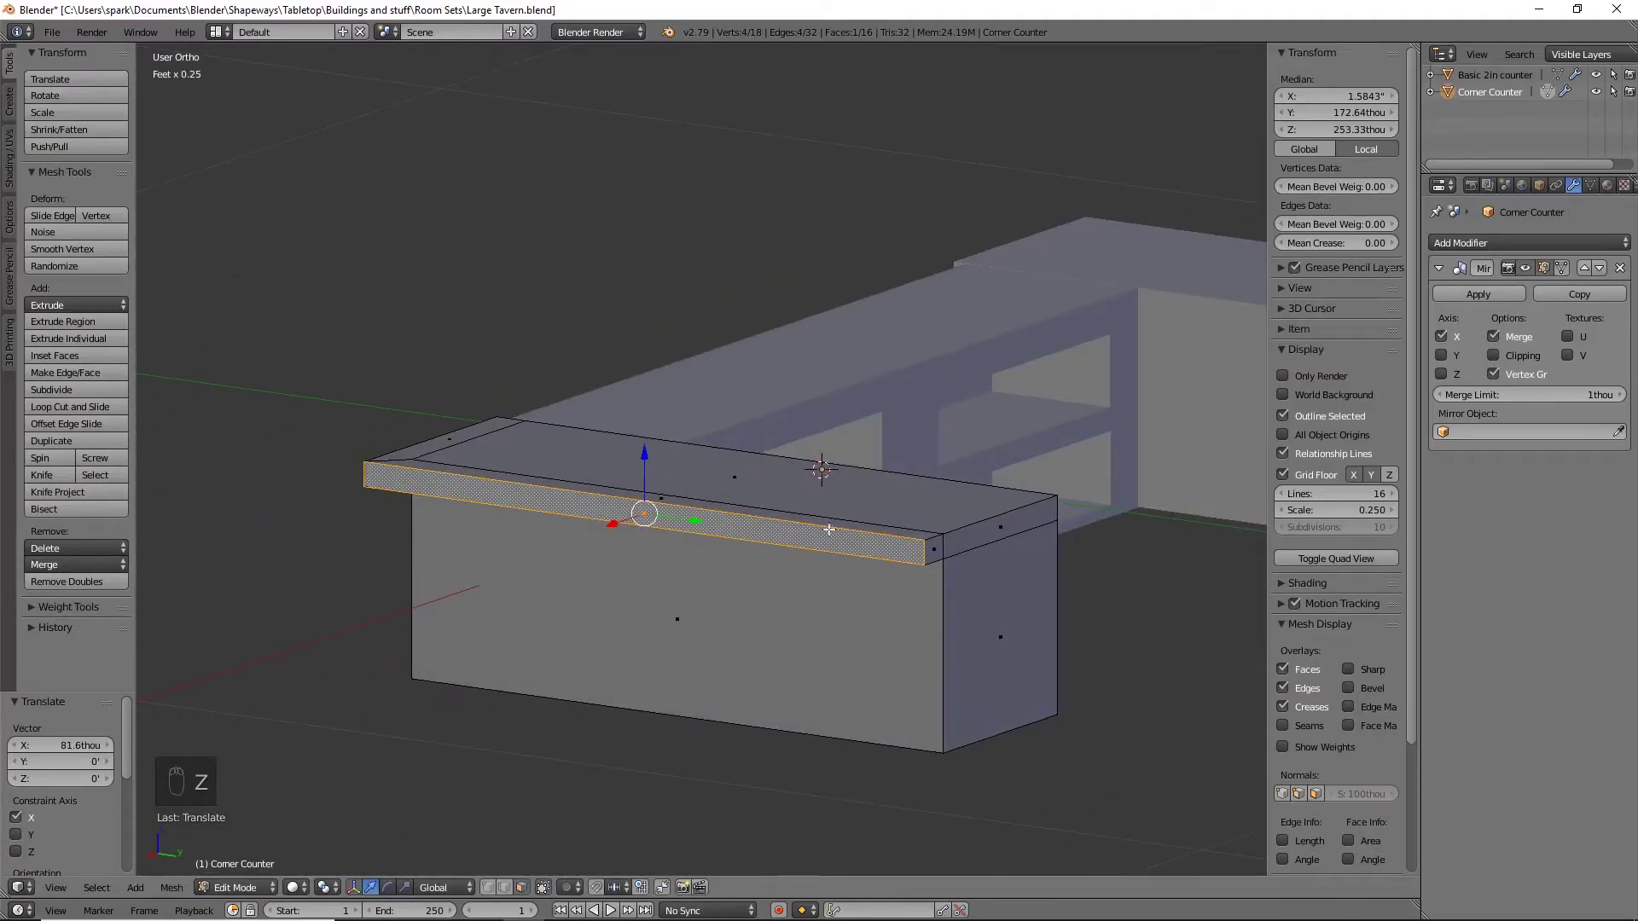
middle_drag(1159, 604, 1093, 611)
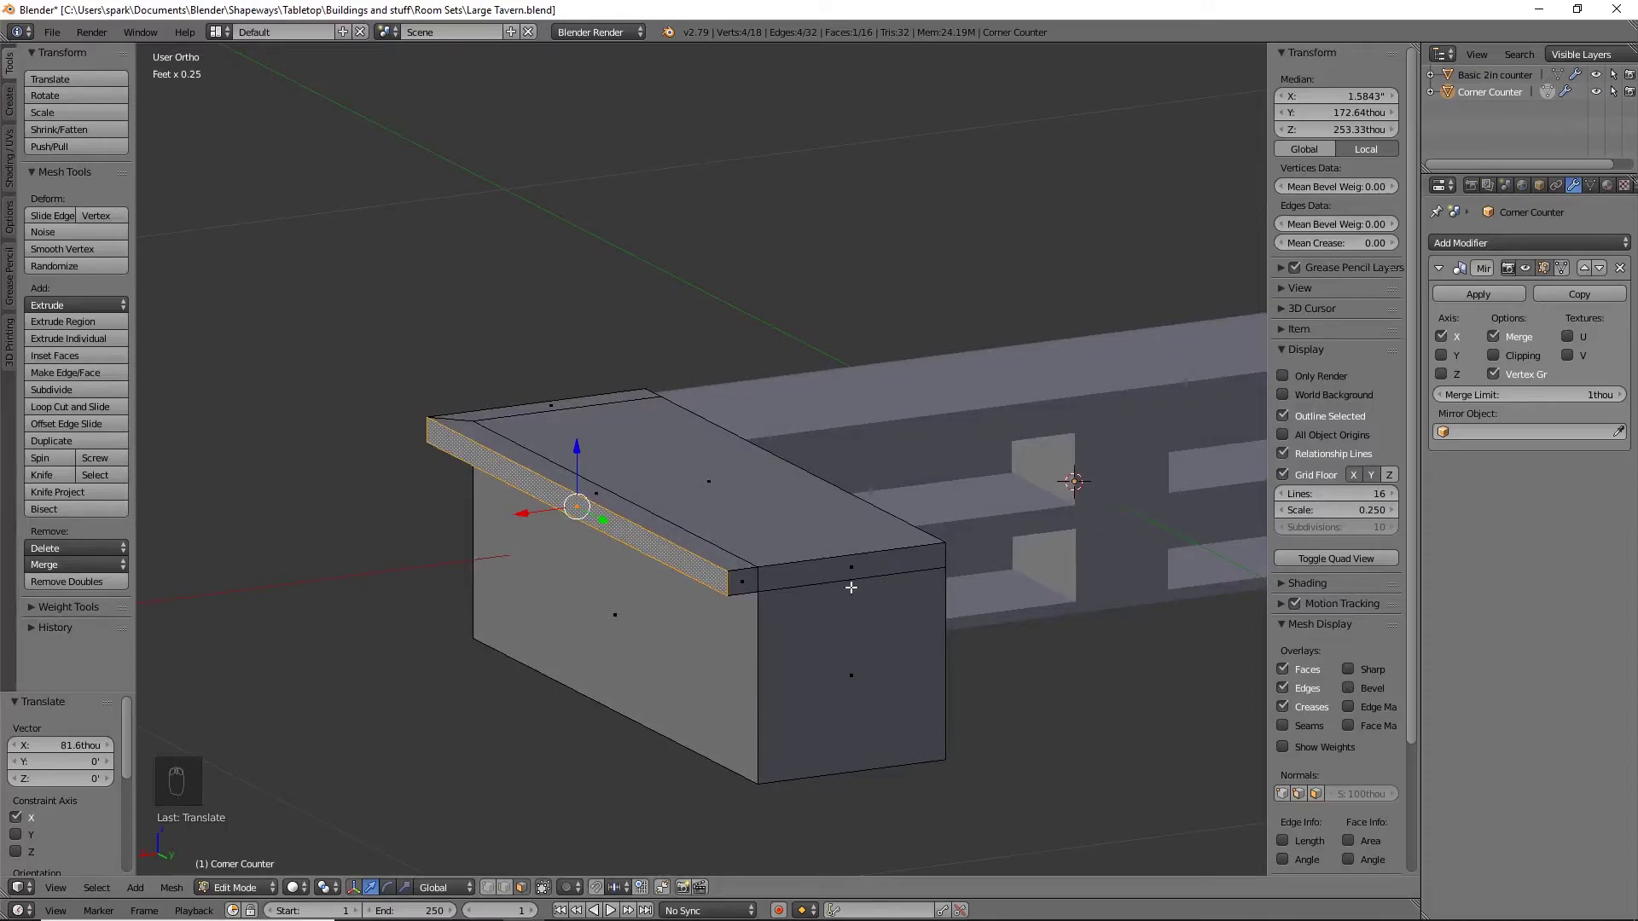
middle_drag(713, 581, 987, 421)
middle_drag(1052, 475, 819, 461)
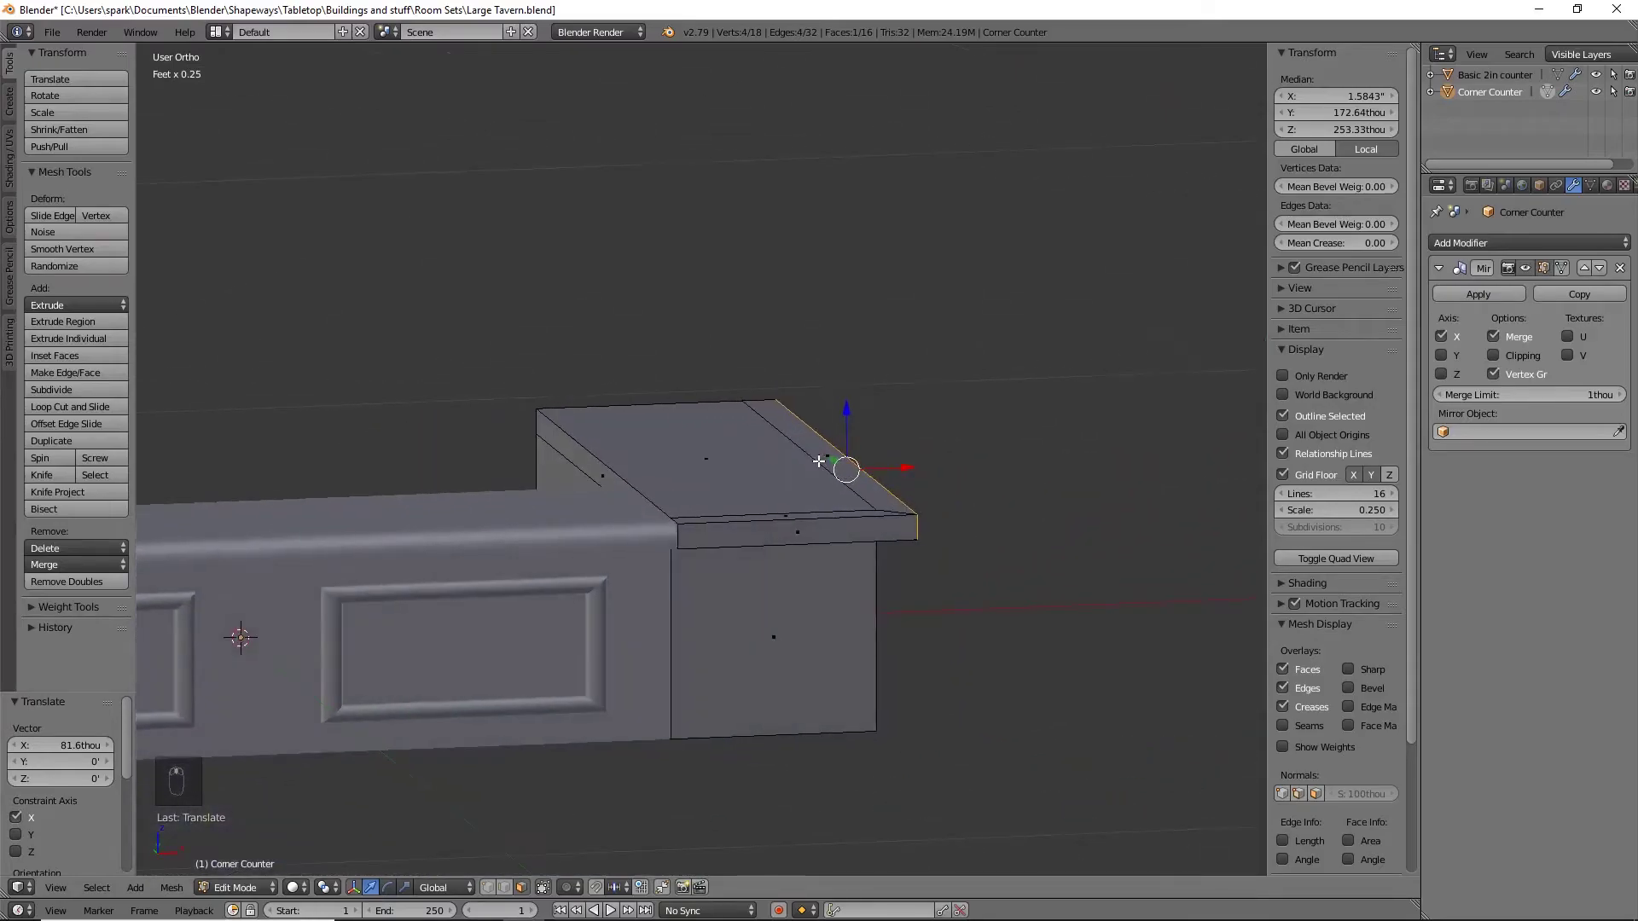
click(1467, 243)
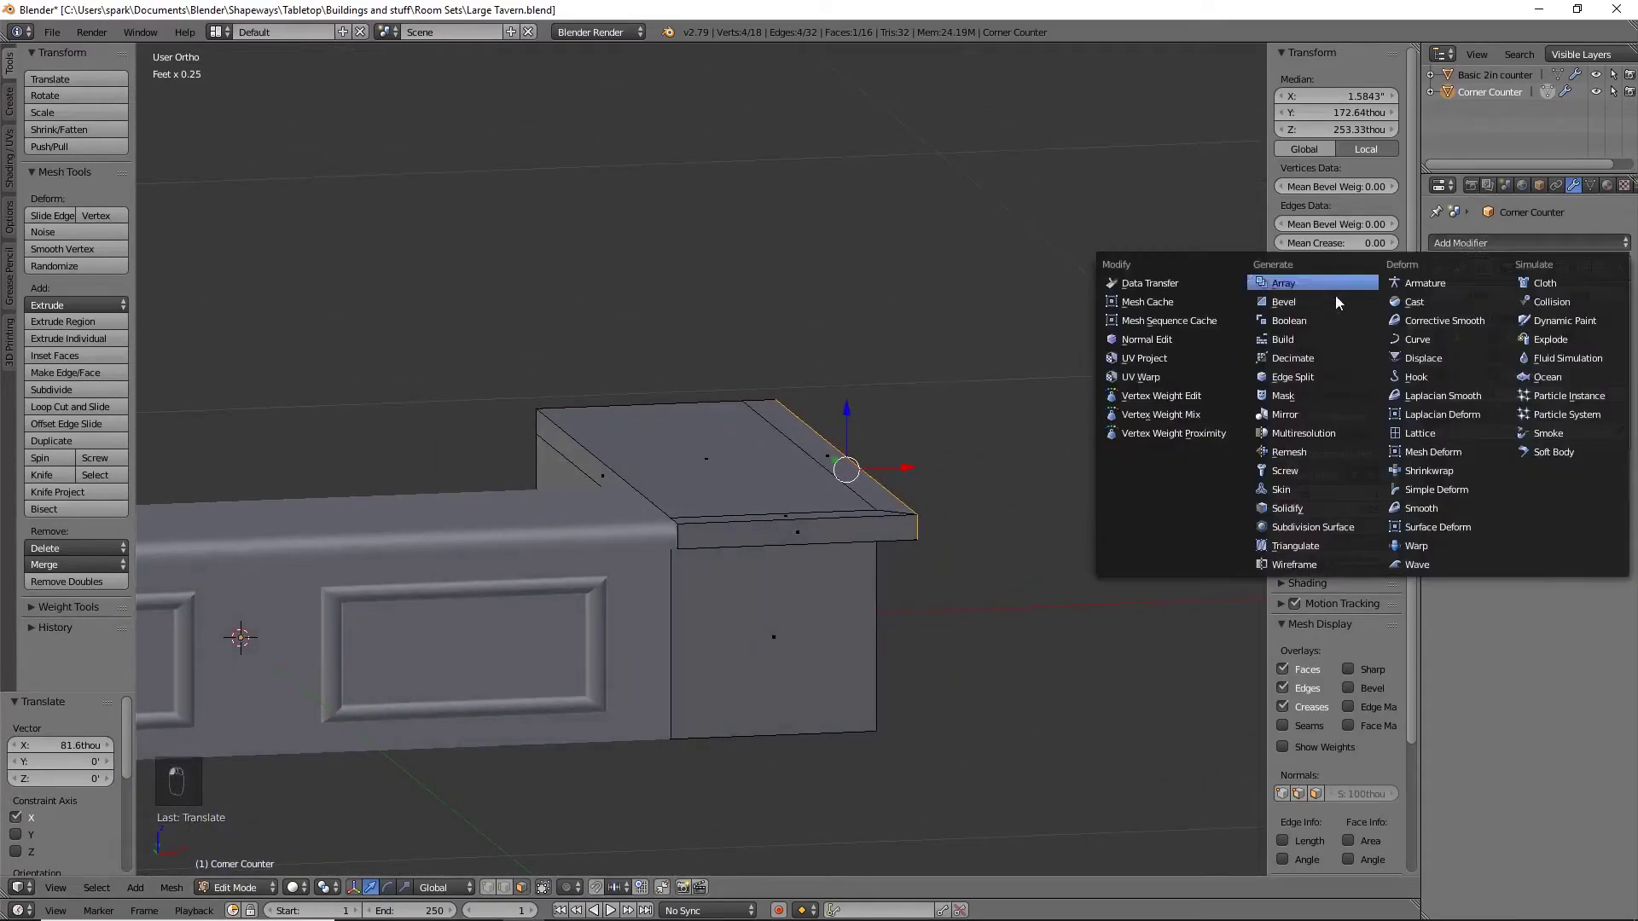
click(1336, 529)
Box-select the block's bottom edges in wireframe side view and crease them
middle_drag(1006, 580, 765, 586)
key(KP_3)
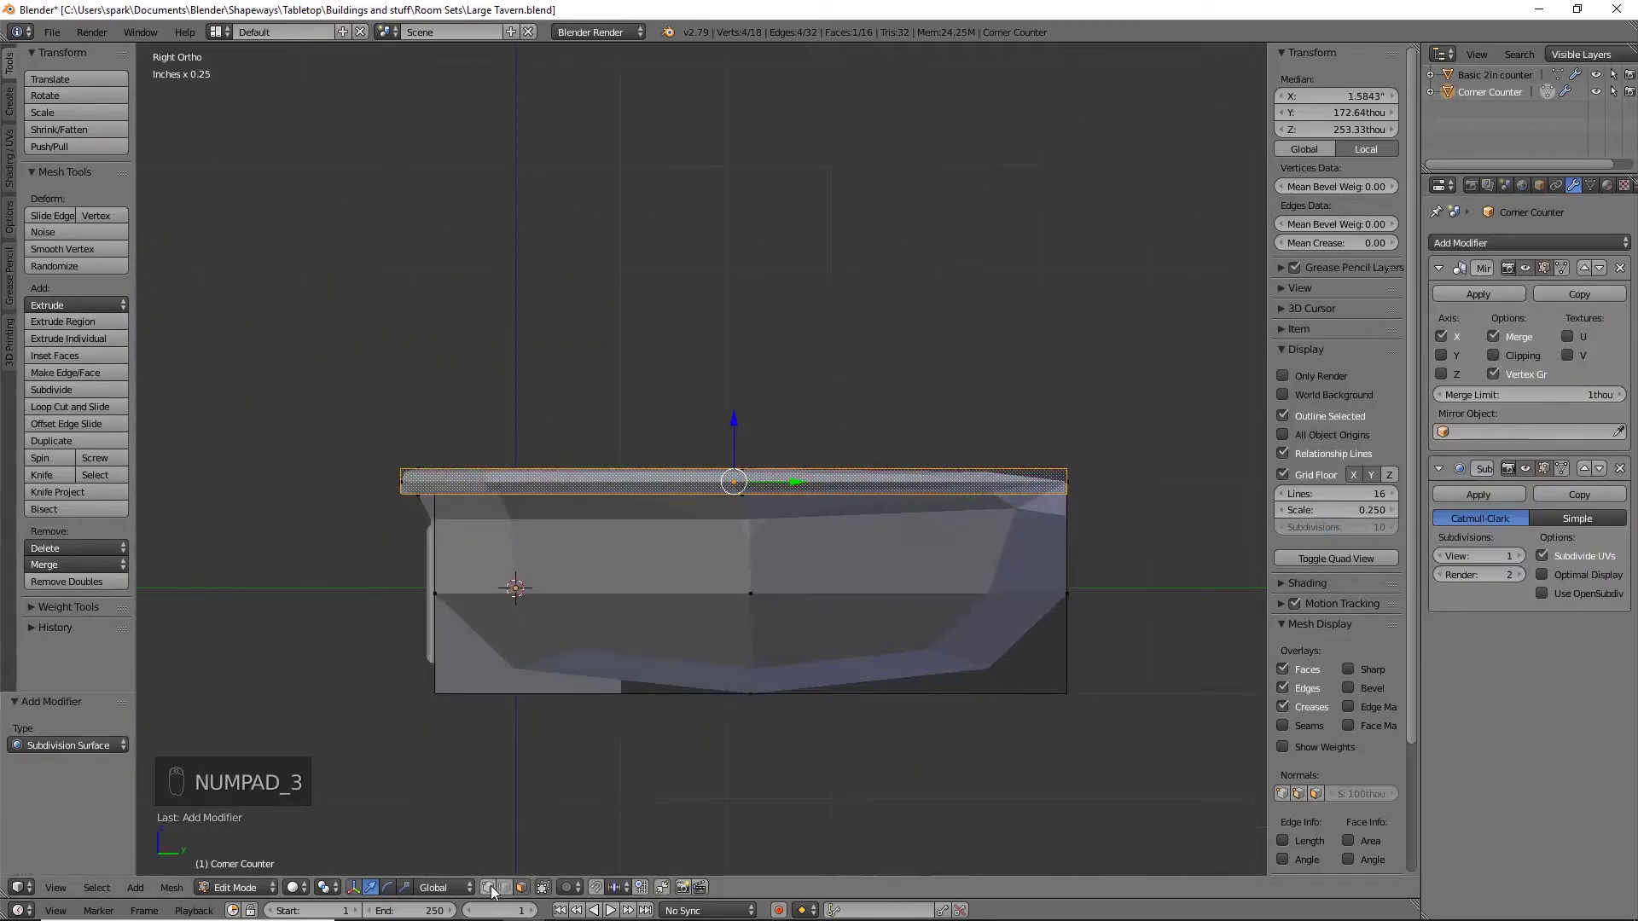
key(z)
key(b)
drag(348, 650, 1169, 736)
key(shift+e)
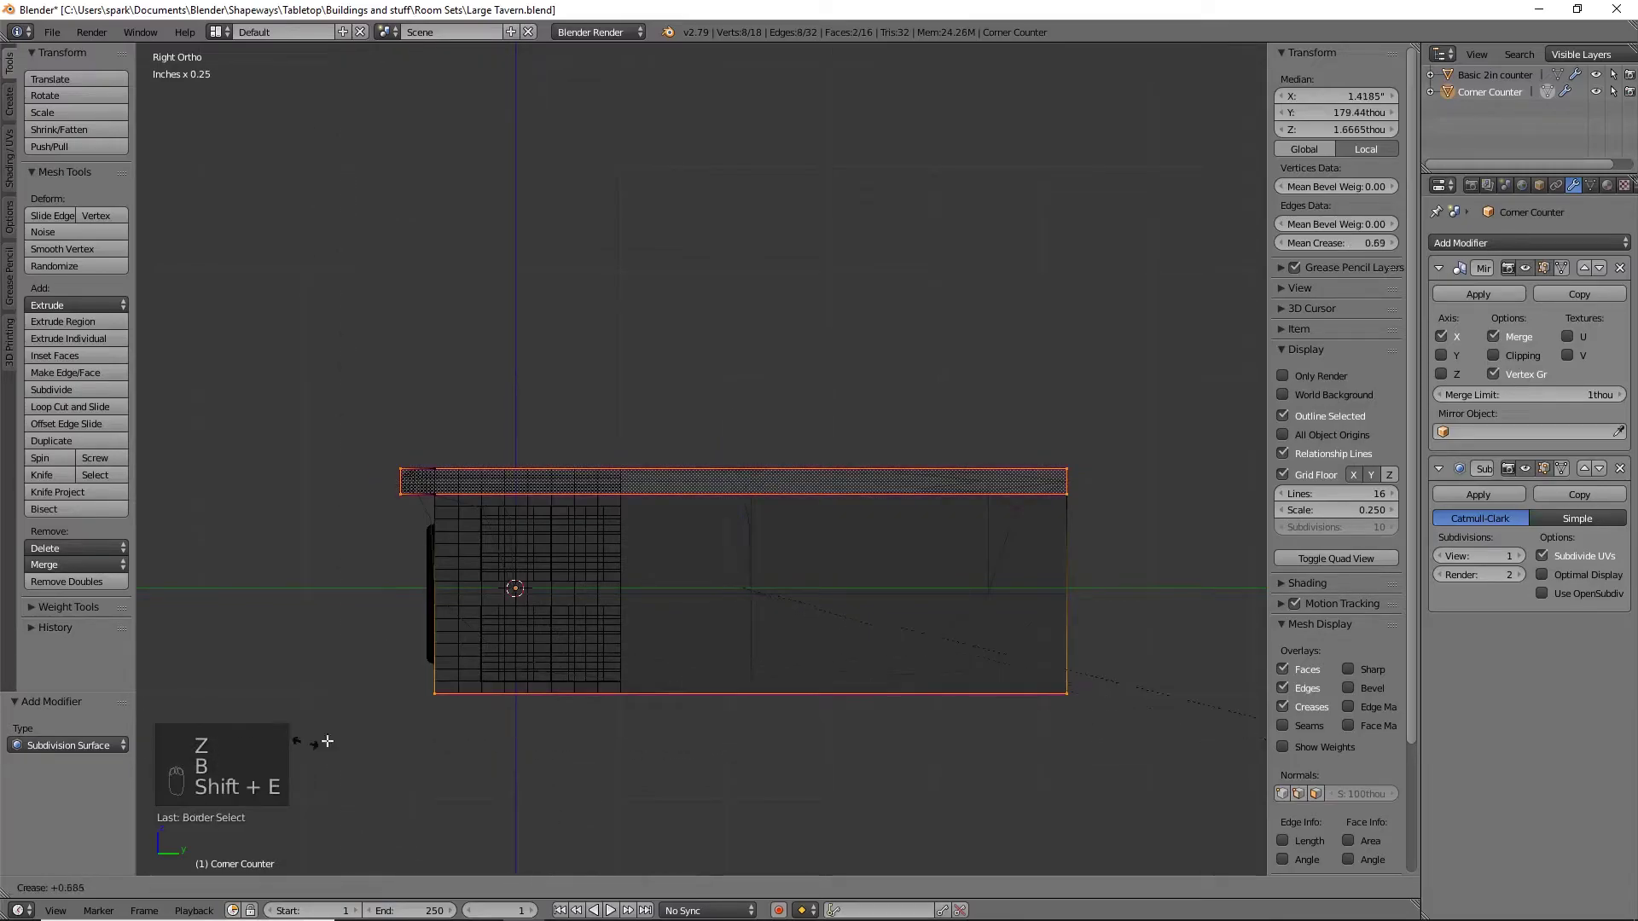
click(522, 699)
Hide the properties sidebar and crease the edges along the underside of the countertop band
key(n)
shift+middle_drag(727, 700, 643, 680)
key(a)
key(b)
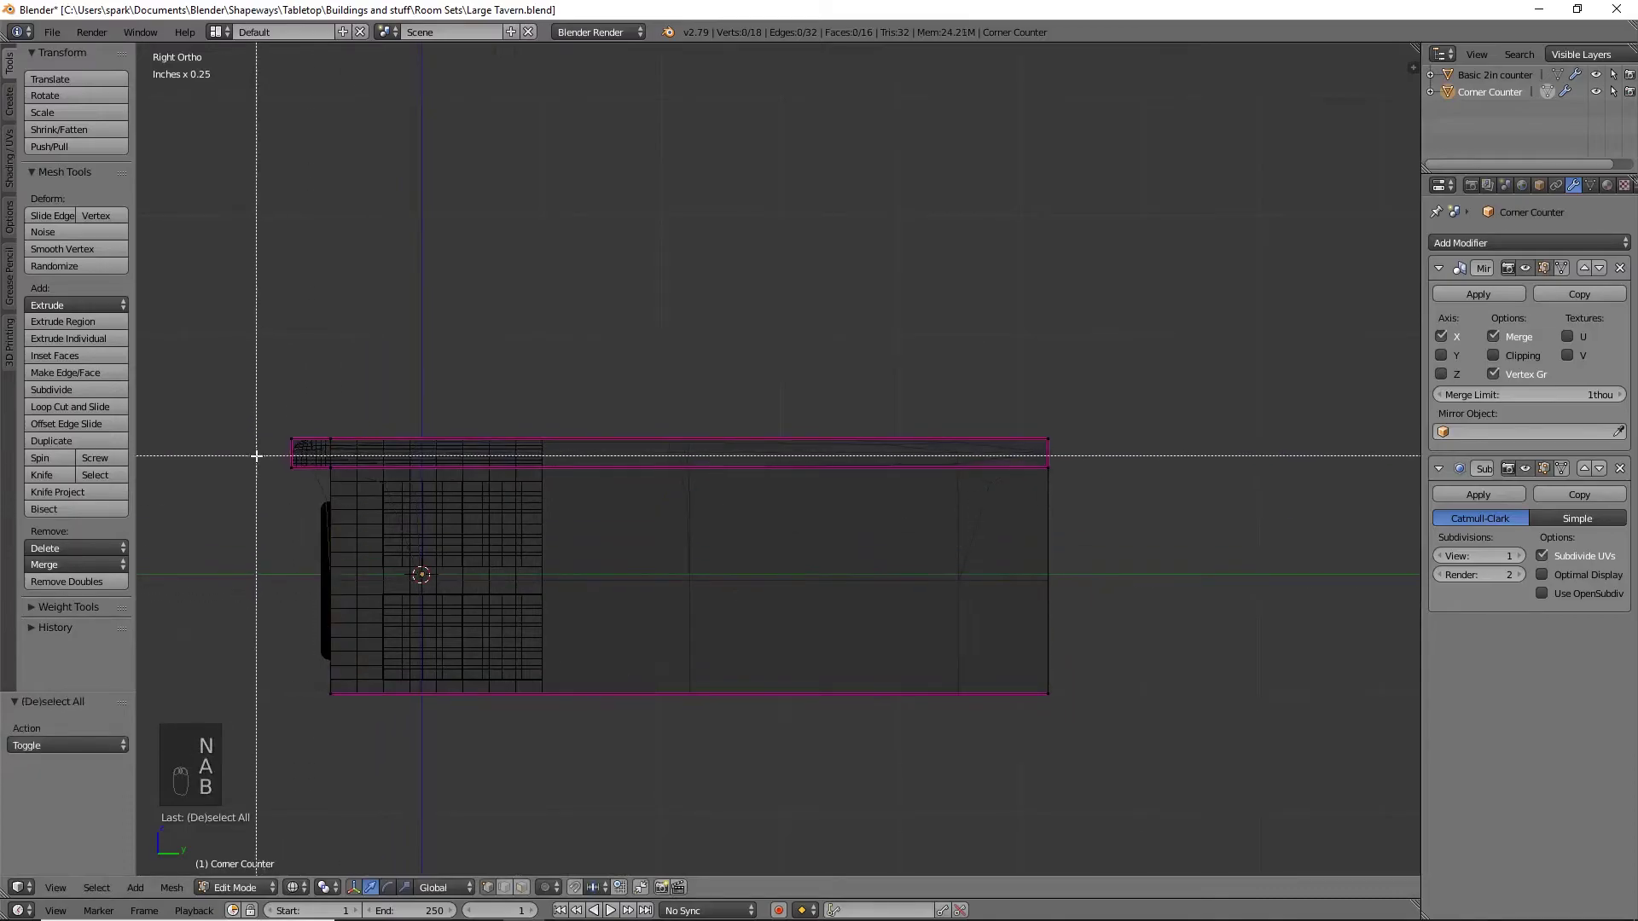
drag(269, 450, 1218, 518)
key(shift+e)
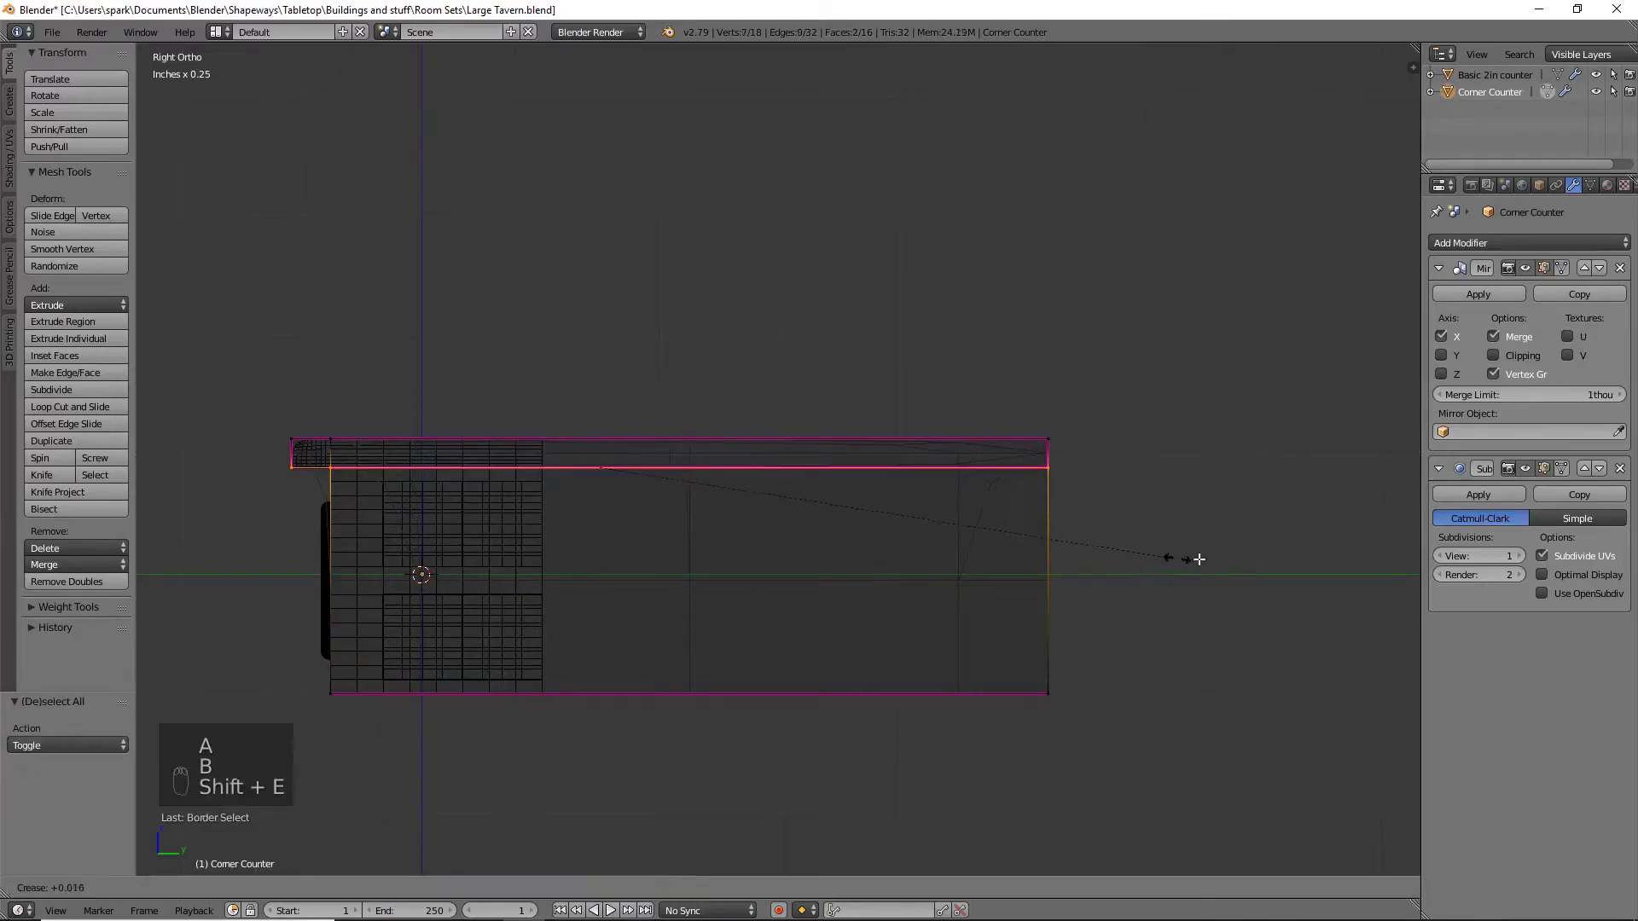
click(1342, 567)
Crease all edges at the block's rear end, away from the panelled front
key(a)
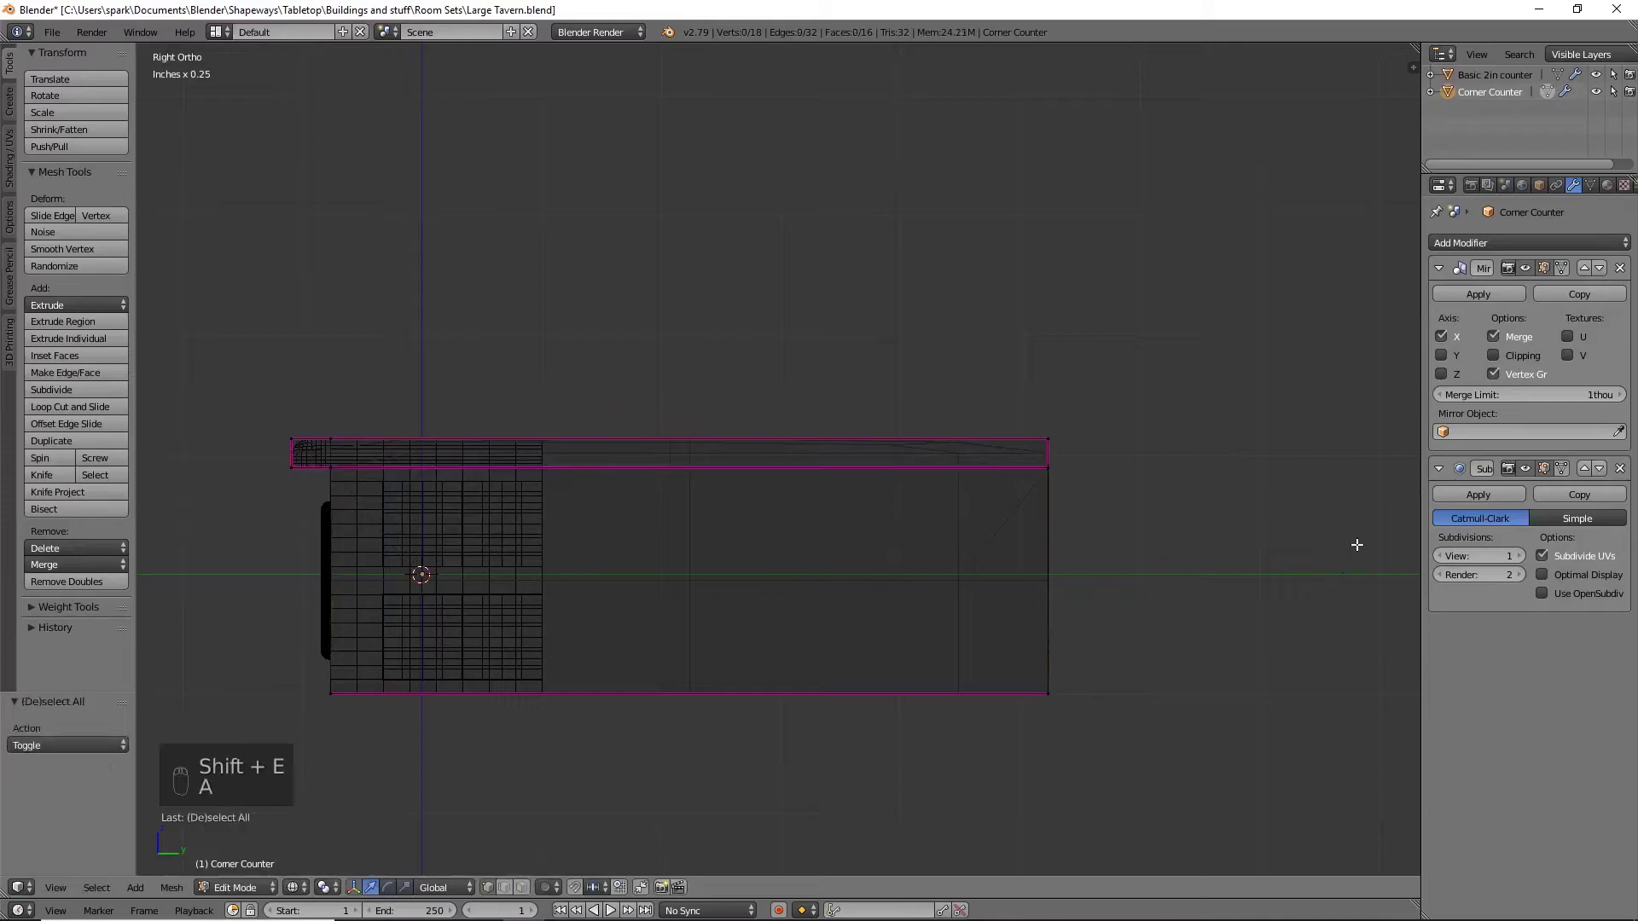
key(b)
drag(986, 373, 1237, 819)
key(shift+e)
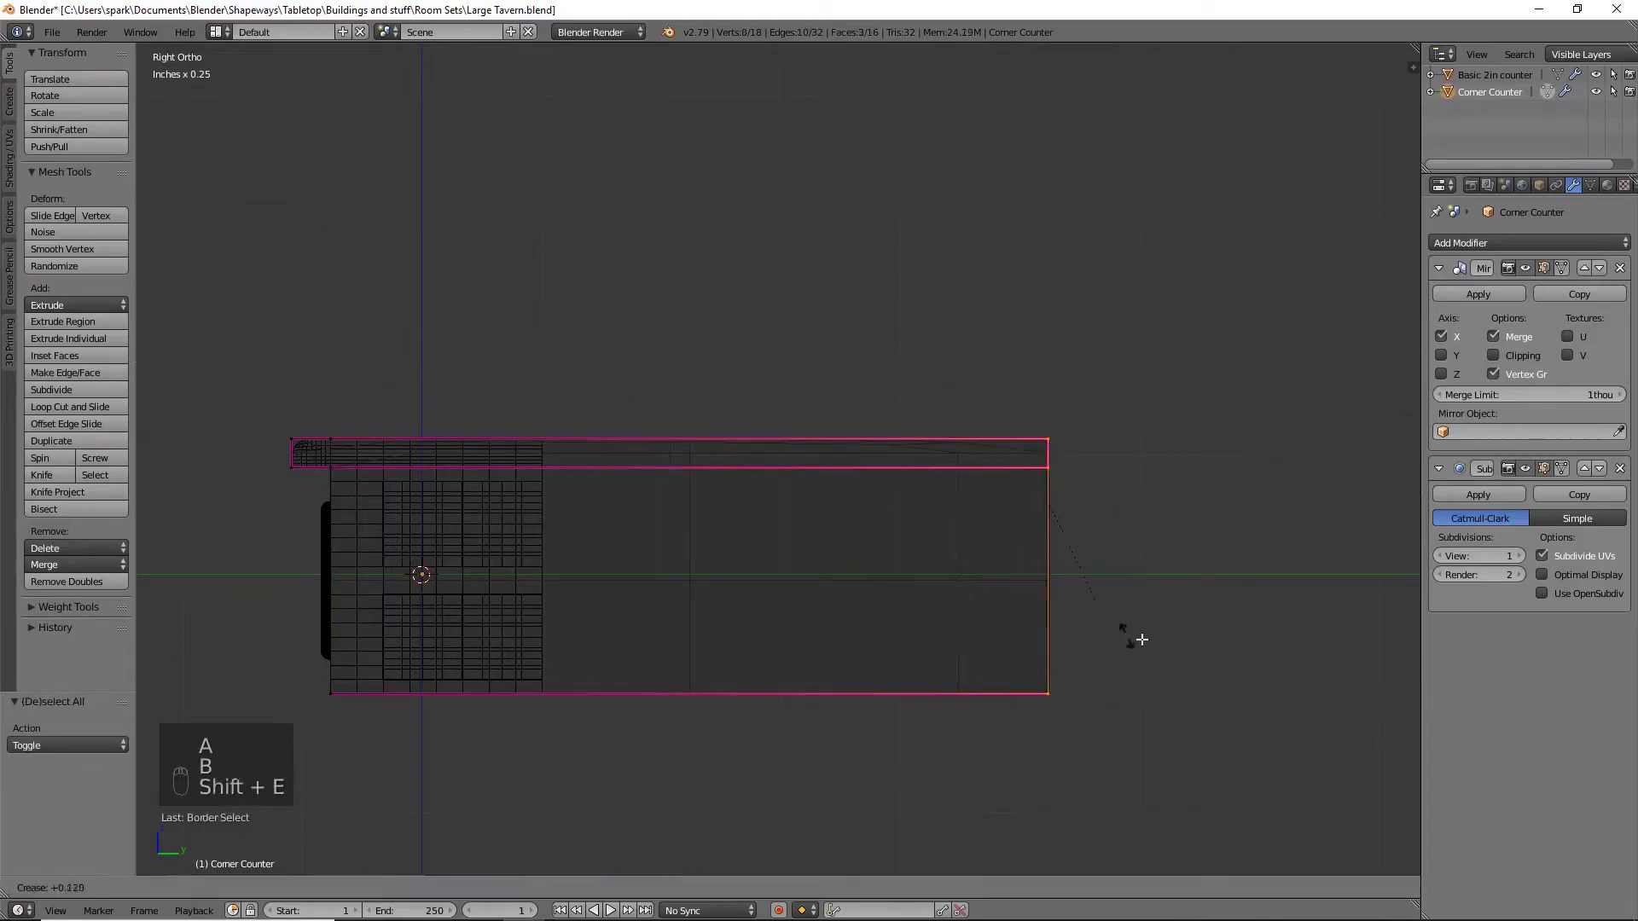
click(1024, 644)
Crease the edges at the block's front end, including the overhang, with a factor of 1
key(a)
key(b)
drag(187, 358, 455, 776)
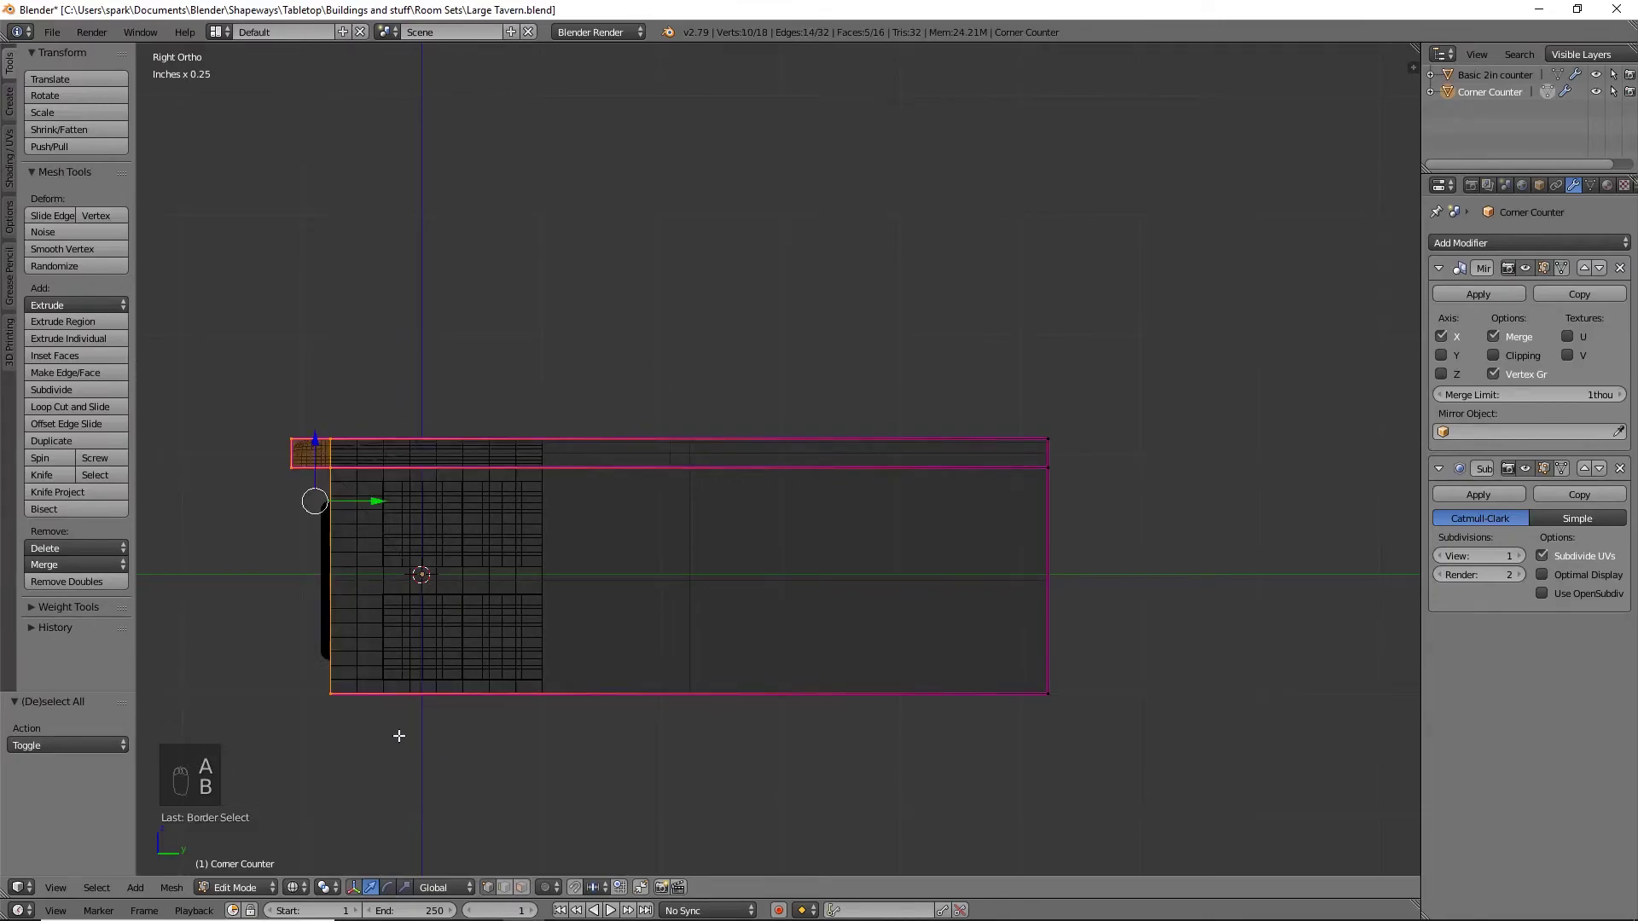
key(shift+e)
click(750, 615)
In solid shading, select the overhang's outer upper edge loop and lower its crease by 0.990 to round it
key(z)
mouse_move(421, 575)
middle_down()
mouse_move(742, 655)
mouse_move(592, 565)
middle_up()
alt+right_click(538, 499)
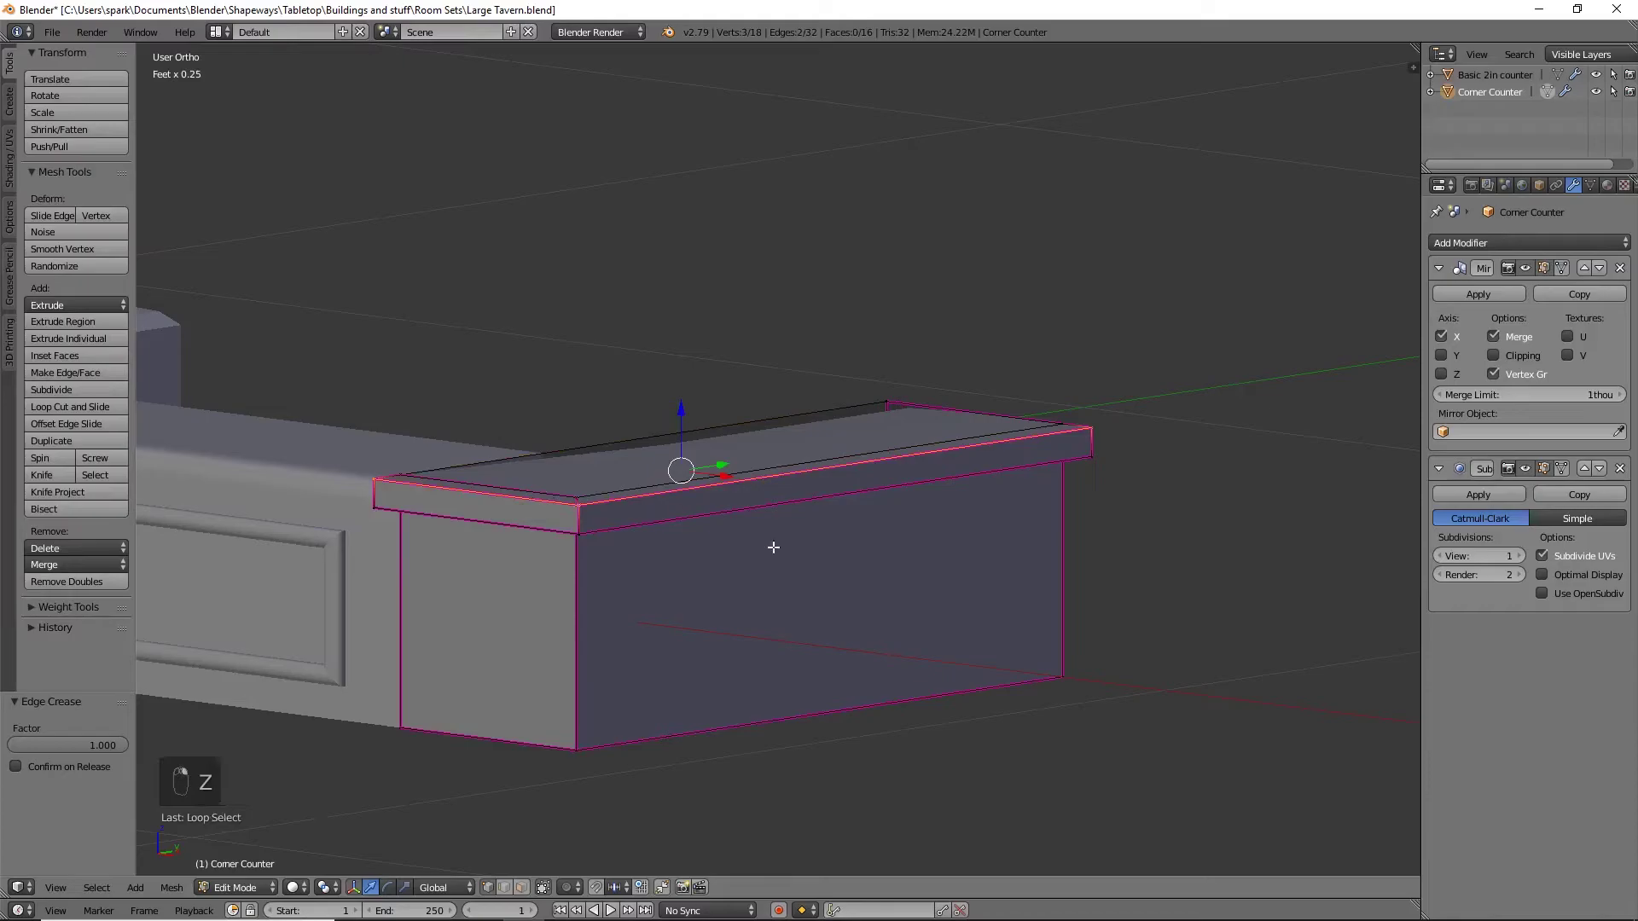
key(shift+e)
click(639, 475)
key(shift+e)
click(651, 479)
key(shift+e)
click(662, 482)
Crease the countertop's inset top edge loop and its inner long top edge with a factor of 1
alt+right_click(606, 486)
key(shift+e)
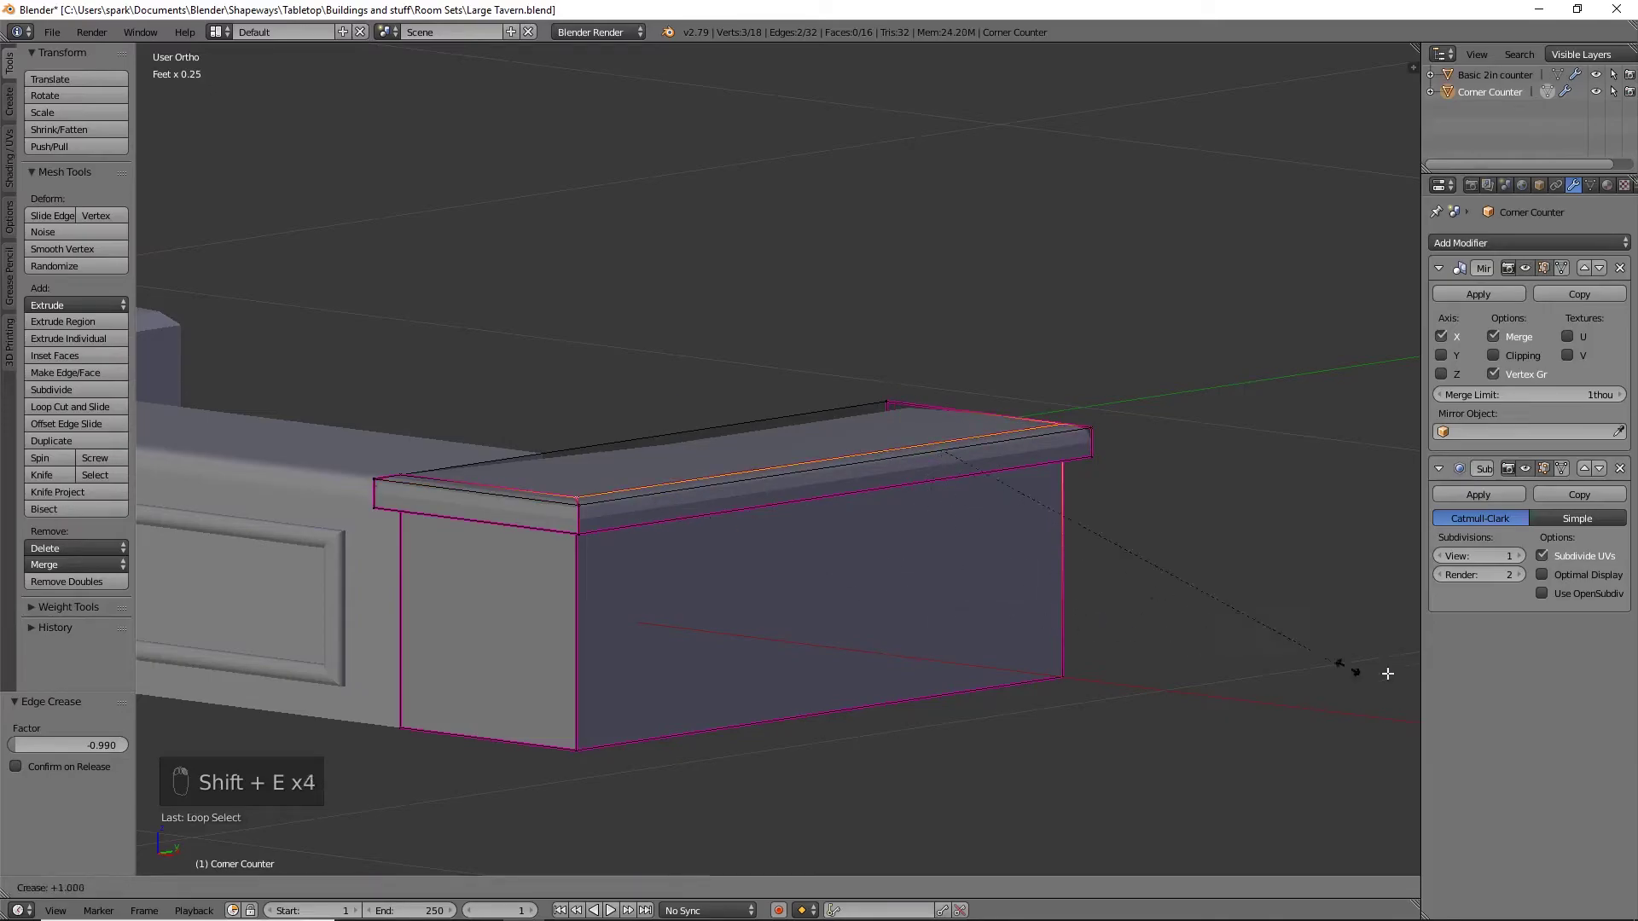
click(955, 701)
alt+right_click(642, 439)
key(shift+e)
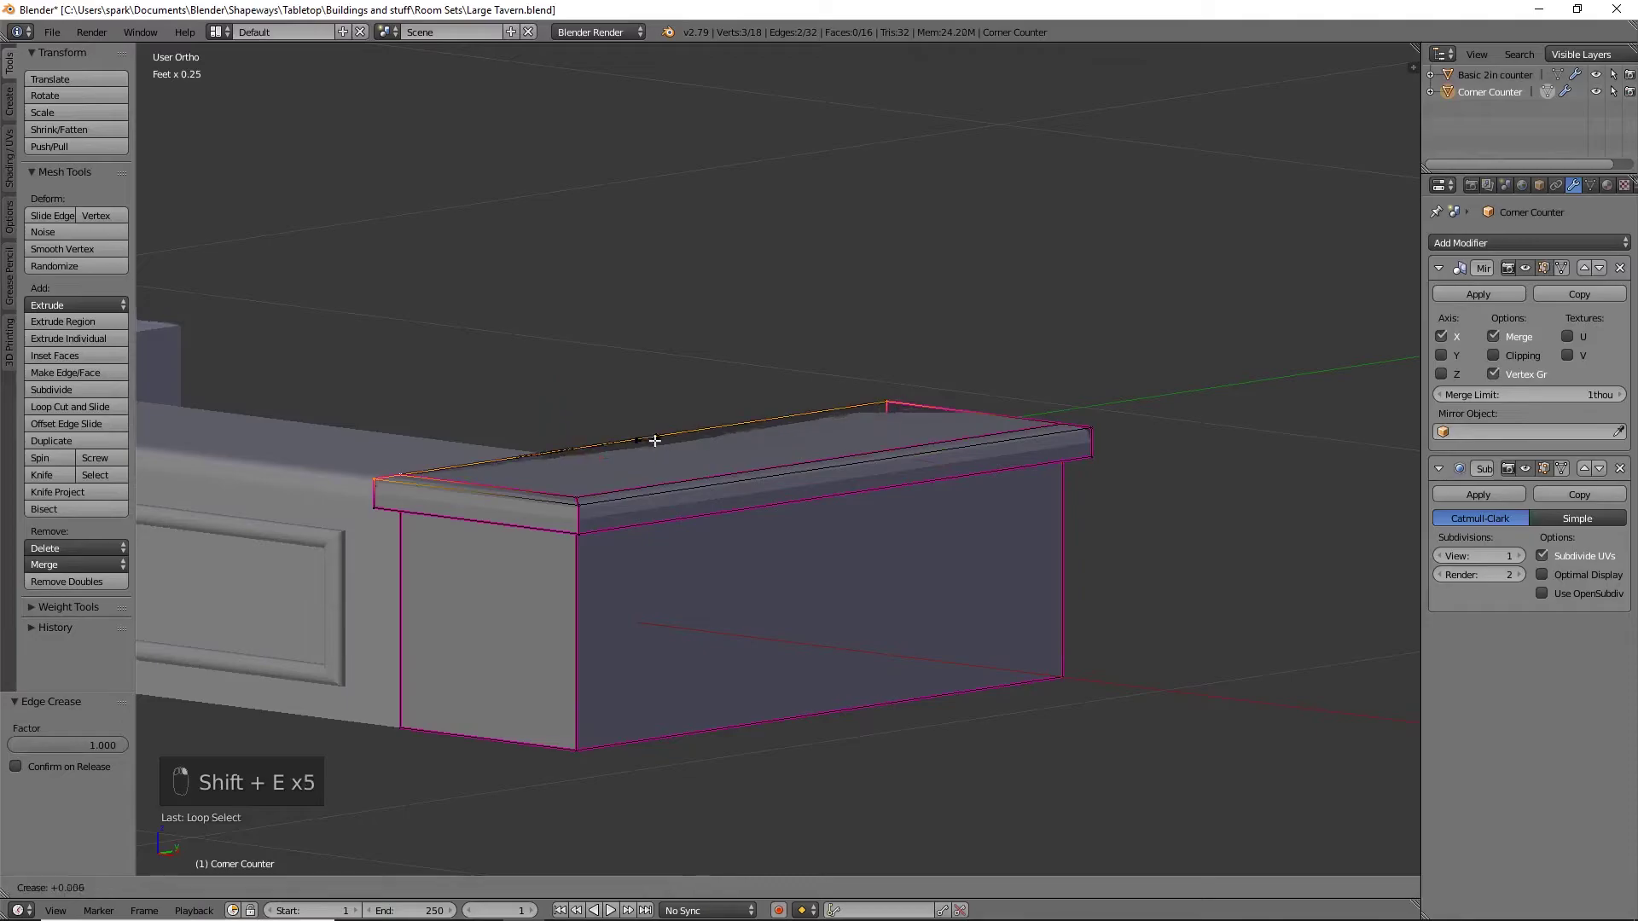
click(636, 566)
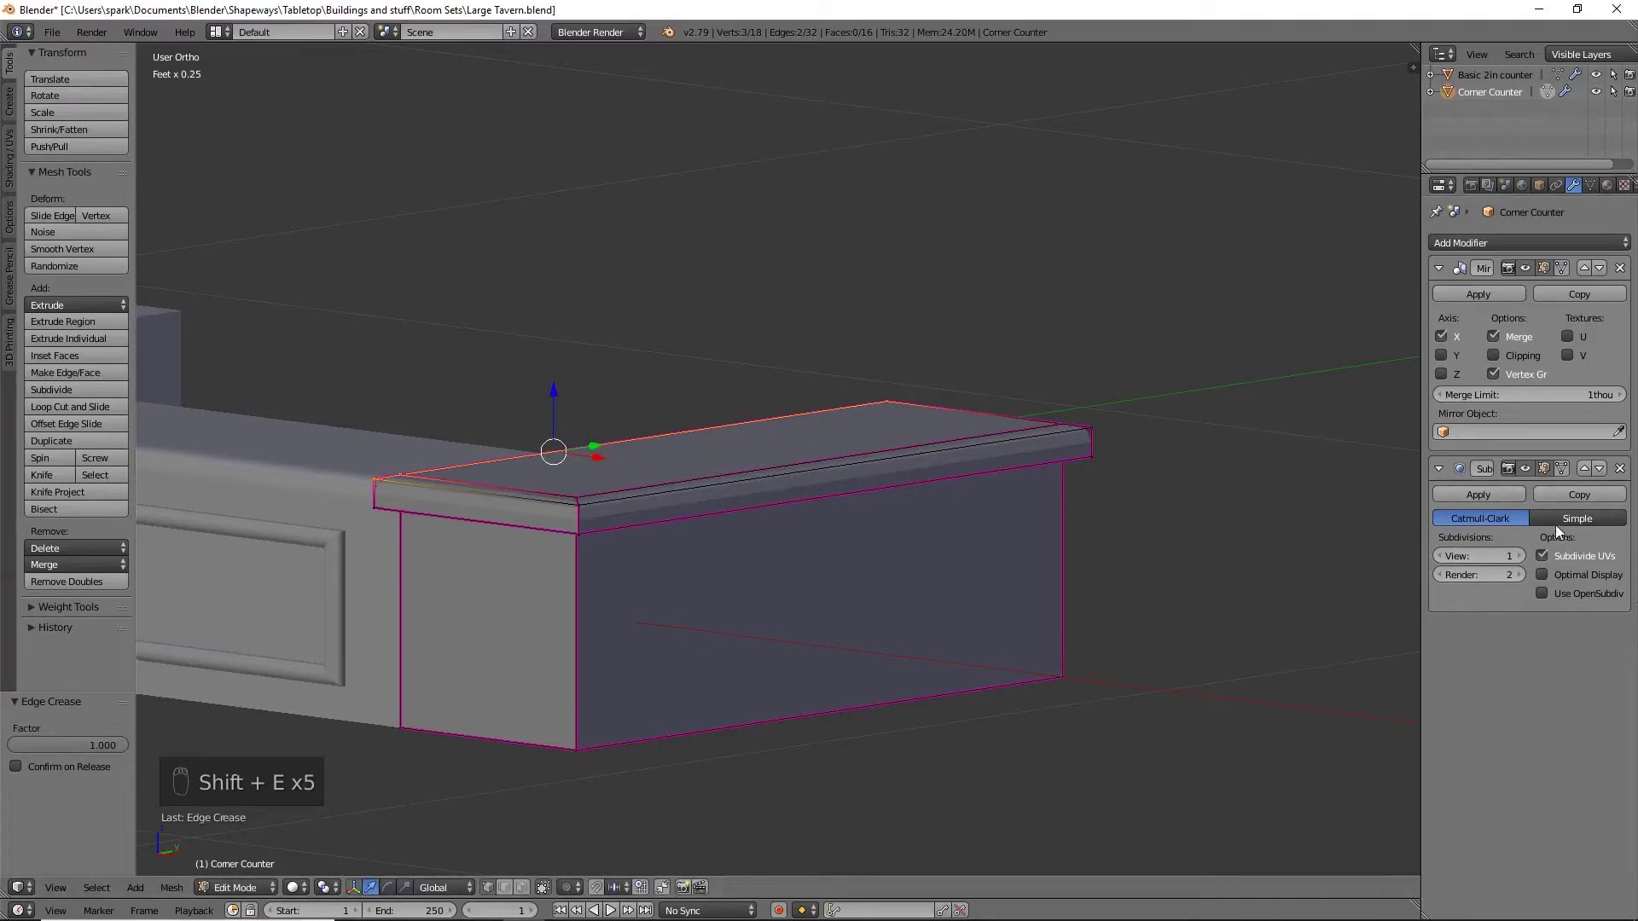
Set the Subdivision Surface modifier's View subdivisions to 3 and deselect the mesh
click(1518, 556)
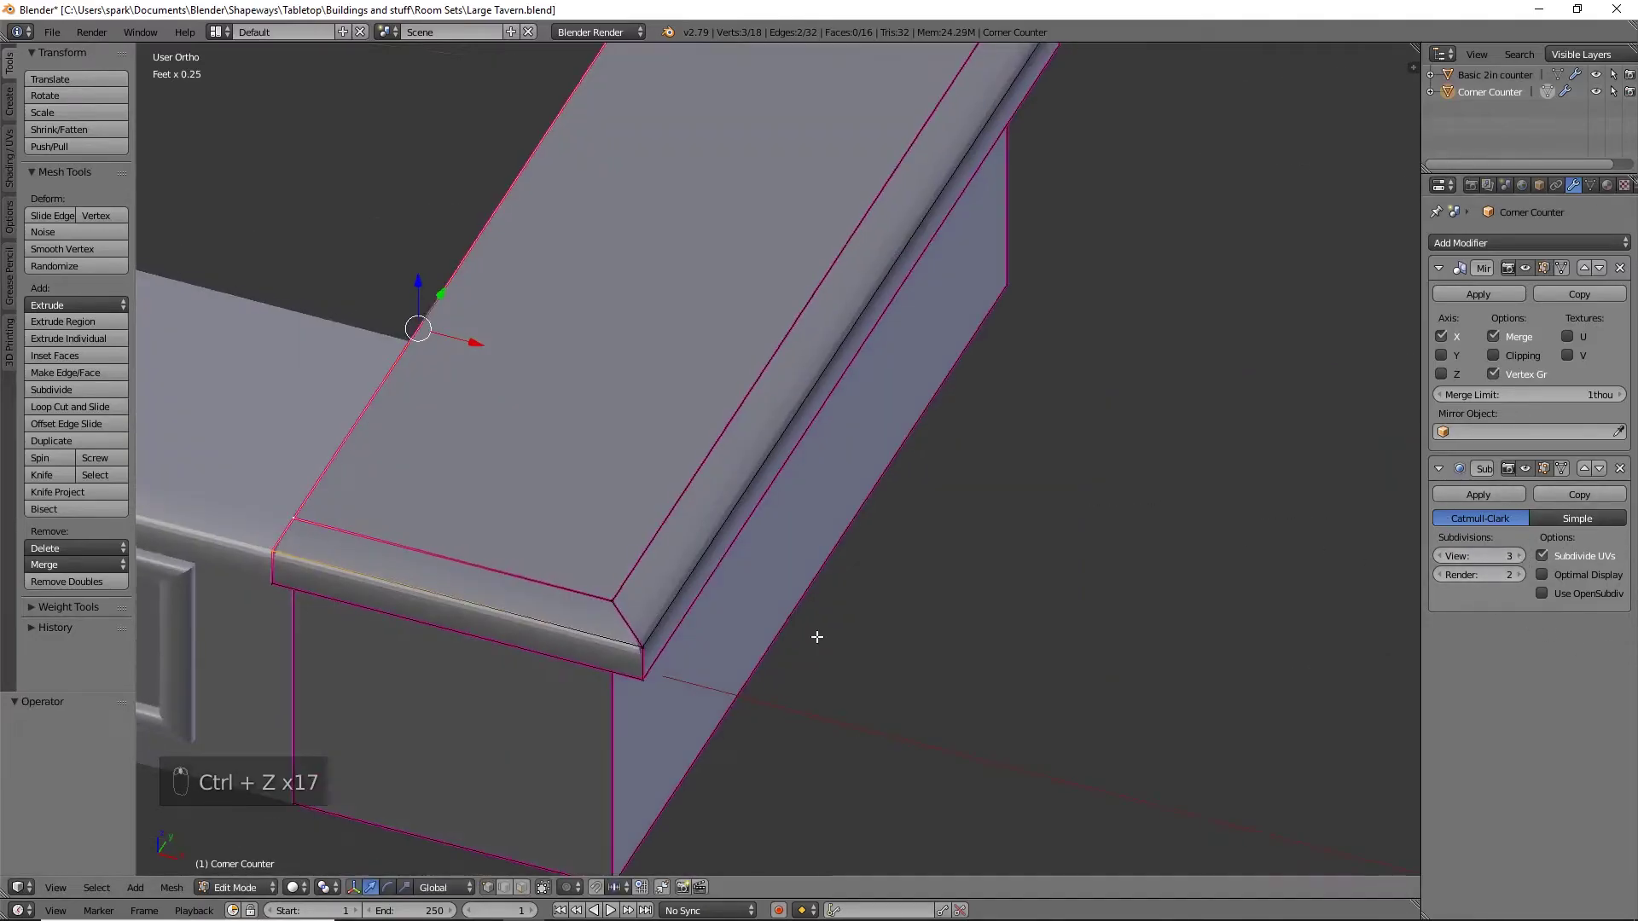
key(a)
scroll(820, 516, down, 6)
scroll(820, 534, up, 2)
scroll(820, 534, down, 2)
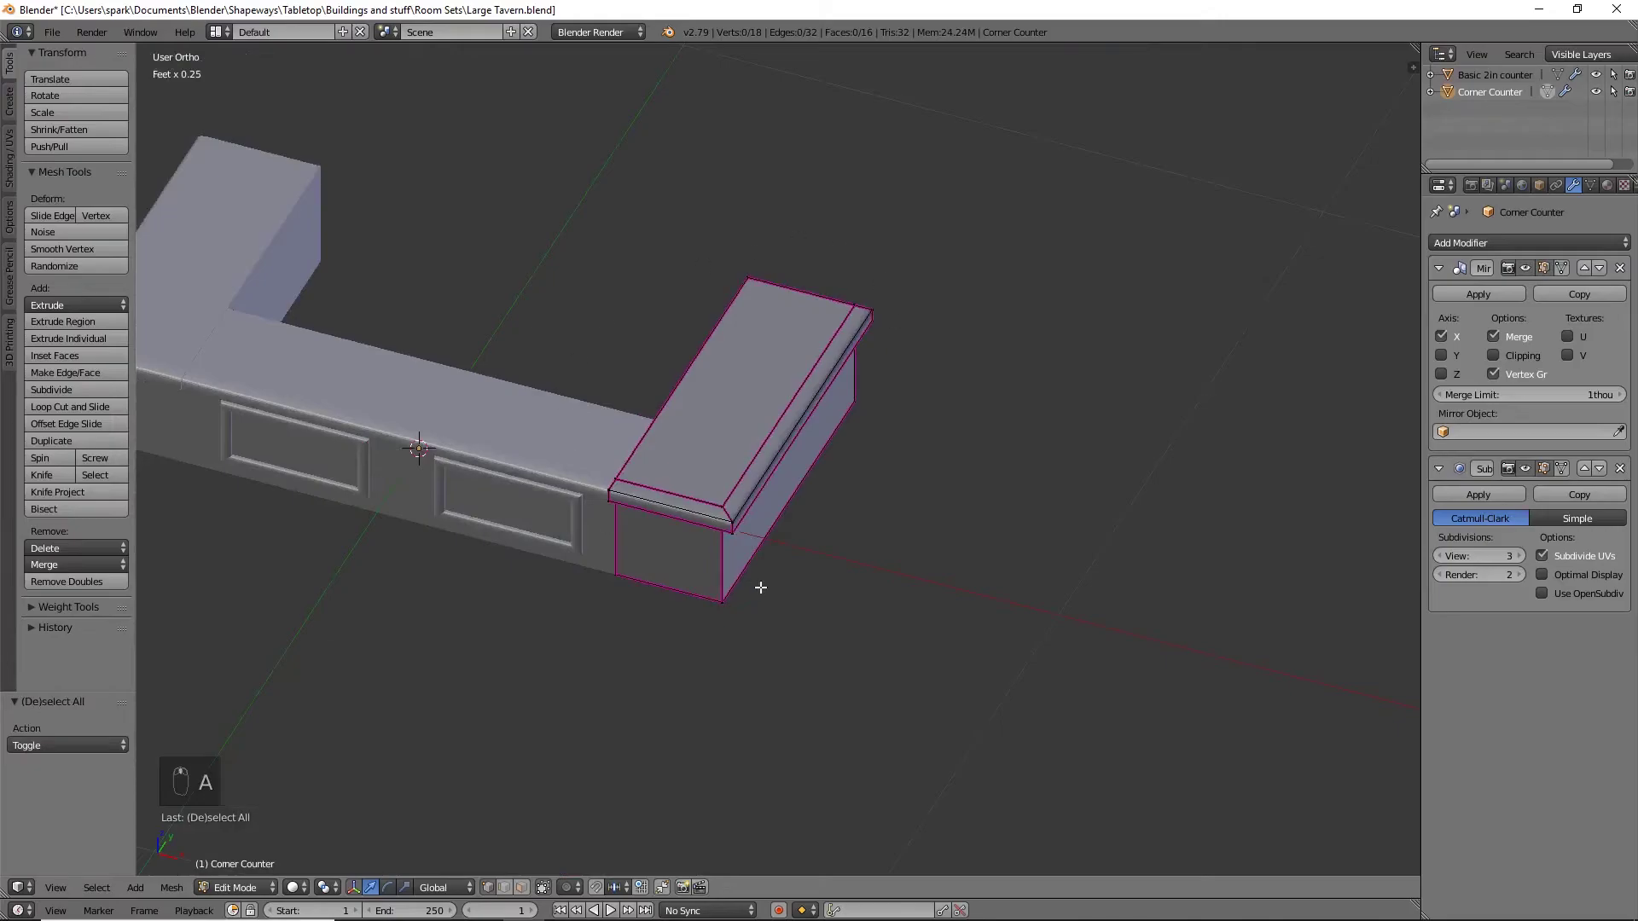
Add one loop cut across the counter's side arm and move it -308 thou along Y toward the front corner
right_click(700, 524)
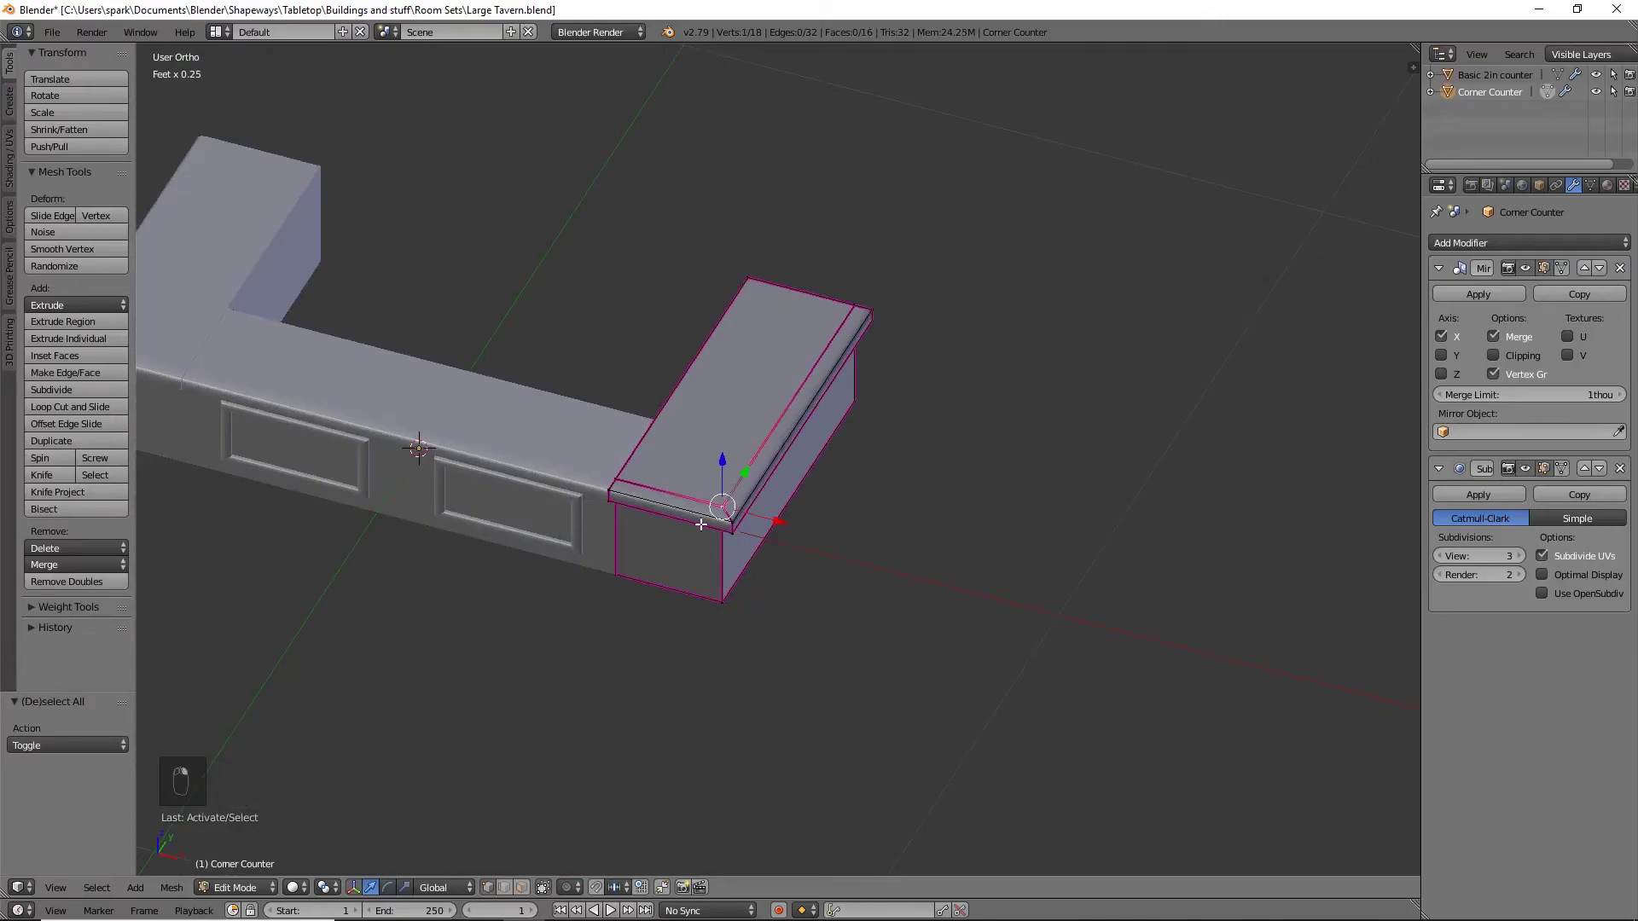
scroll(717, 543, up, 2)
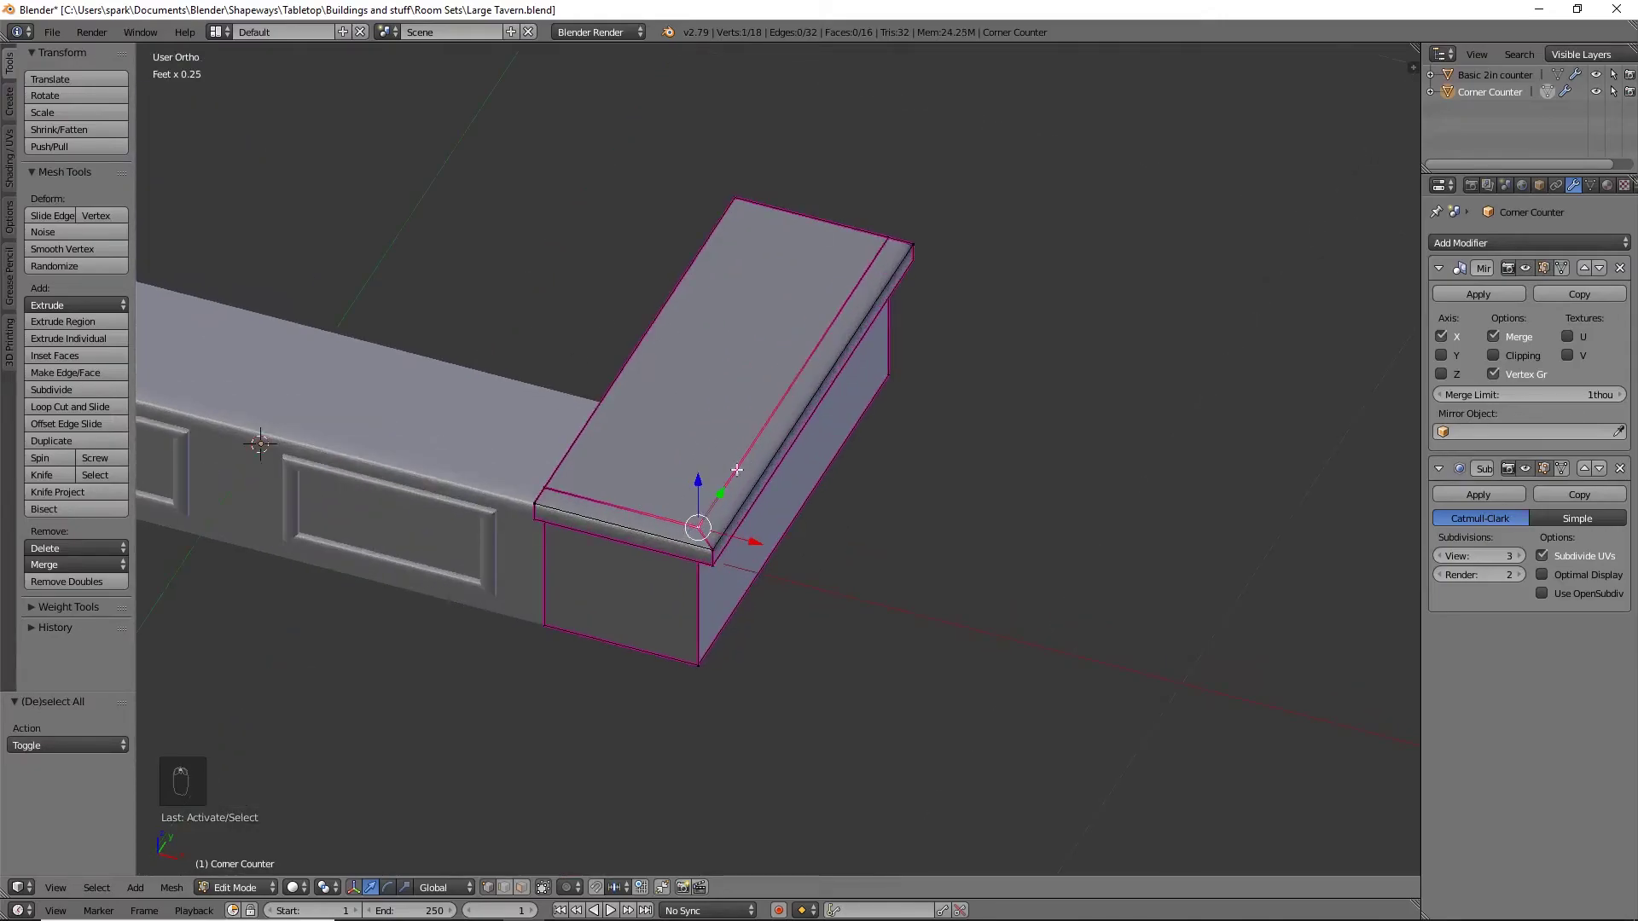
scroll(747, 575, up, 3)
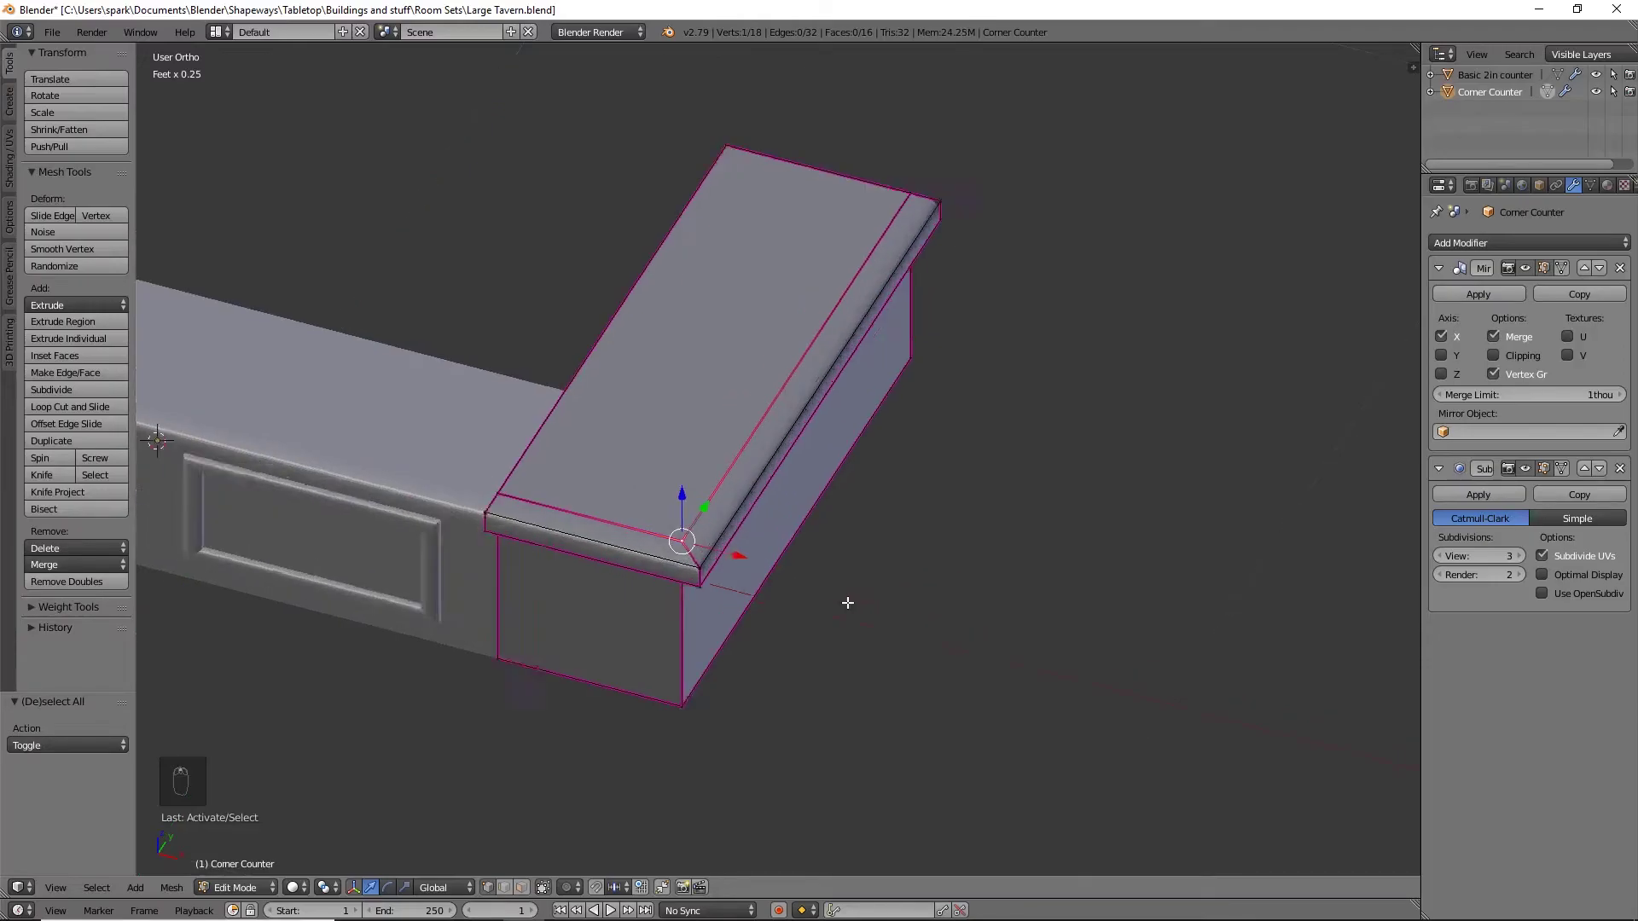
scroll(746, 575, down, 2)
middle_drag(728, 575, 710, 582)
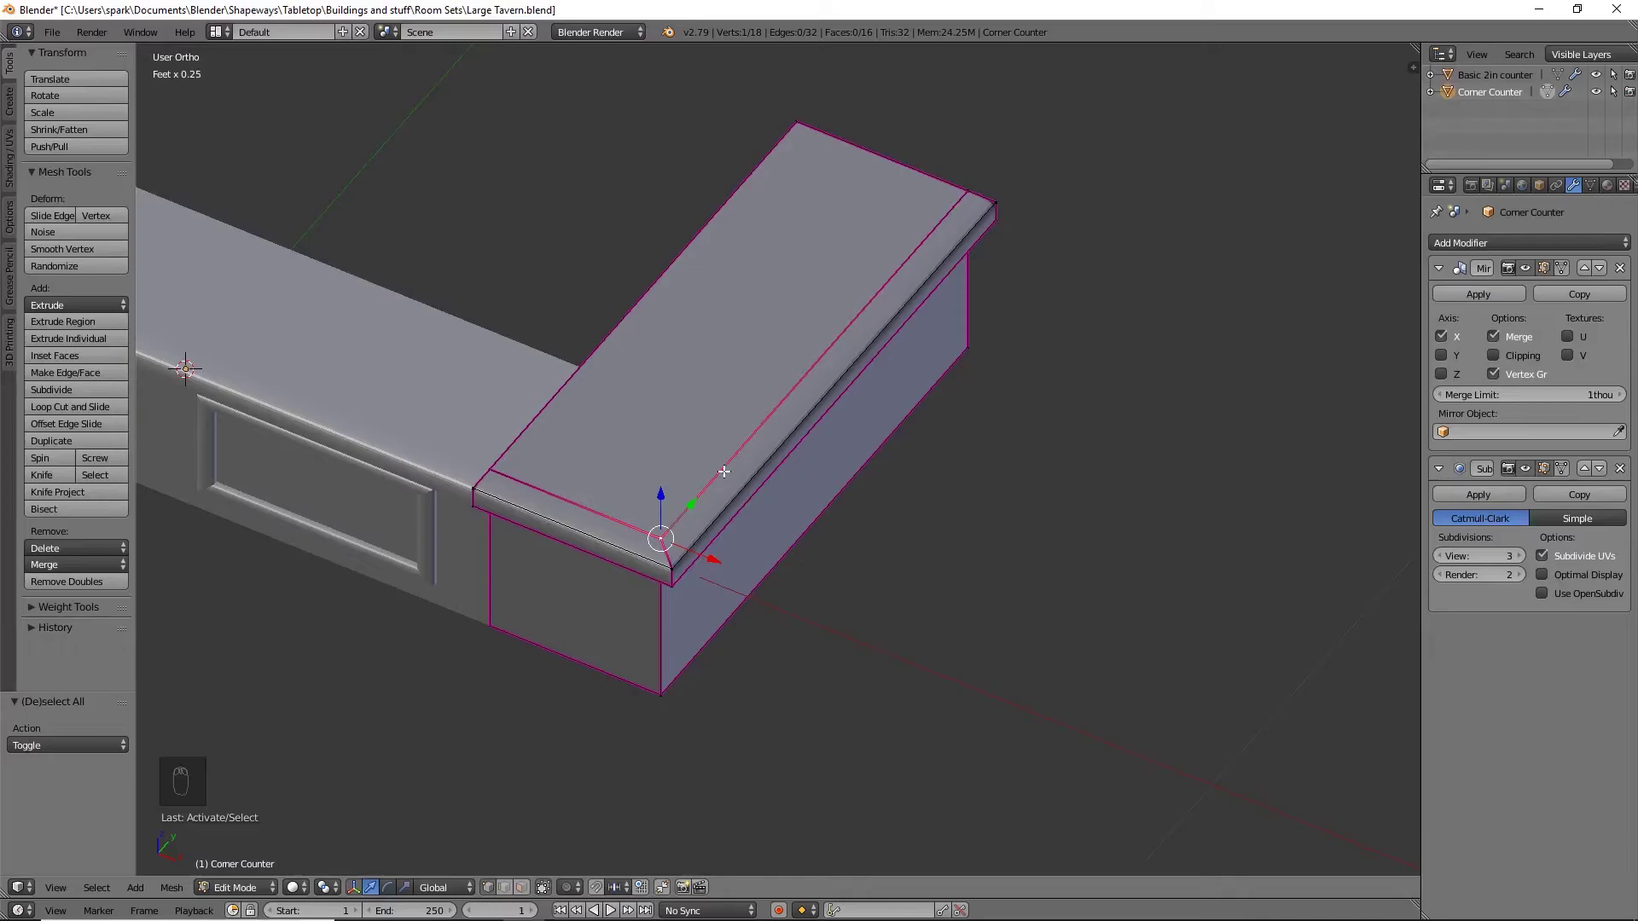
middle_drag(723, 471, 723, 481)
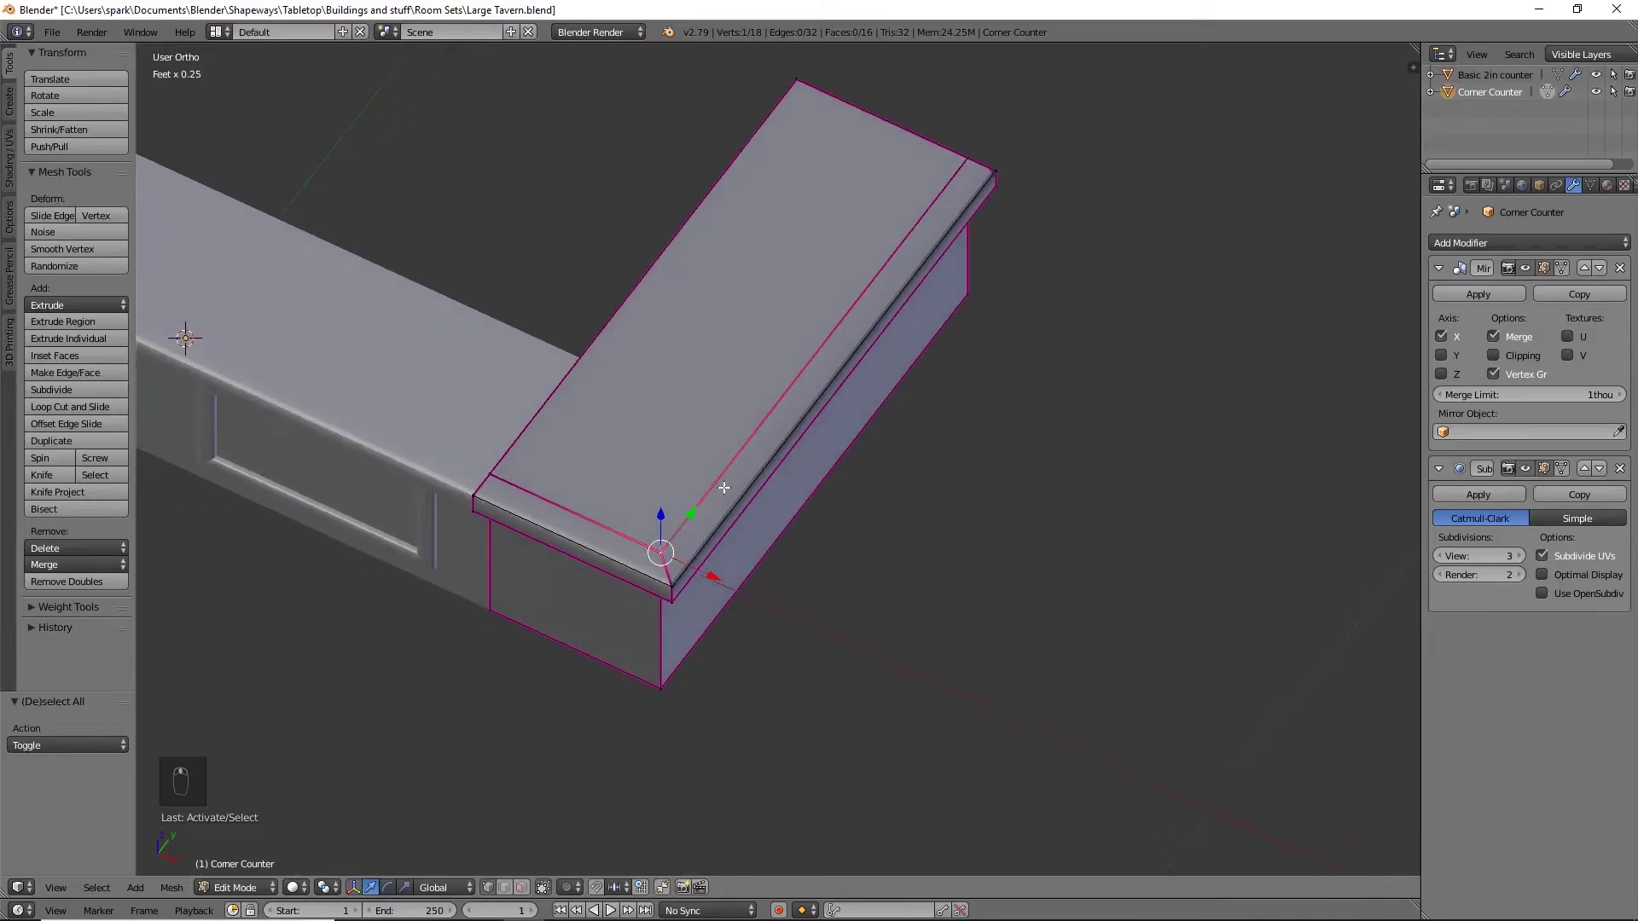
key(ctrl+r)
click(721, 436)
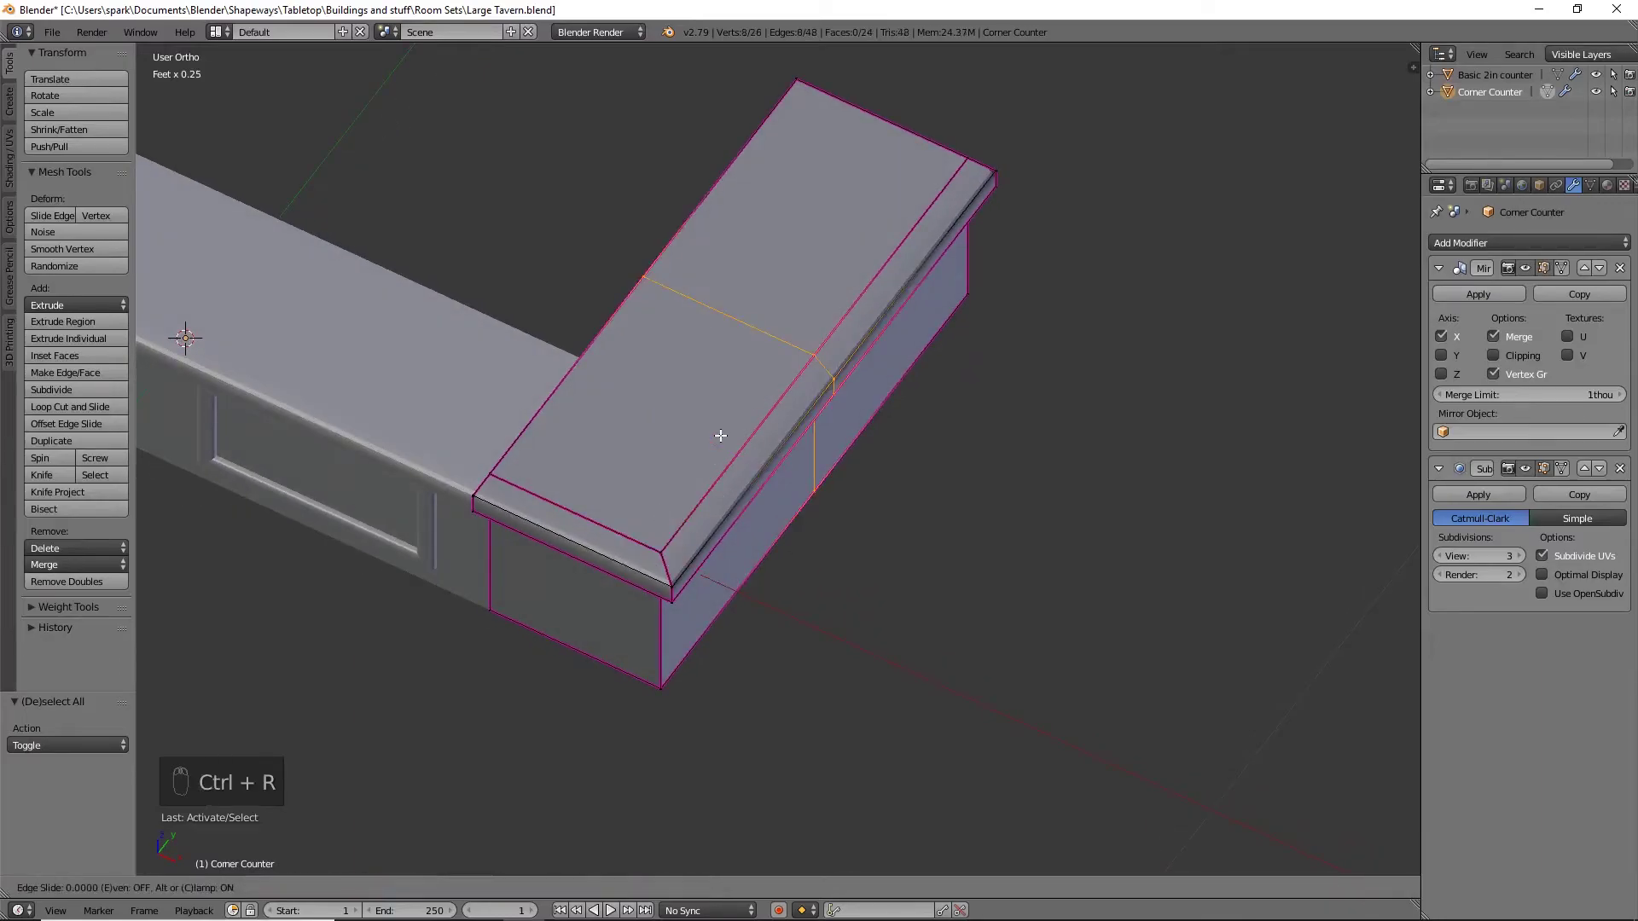
right_click(720, 436)
key(KP_7)
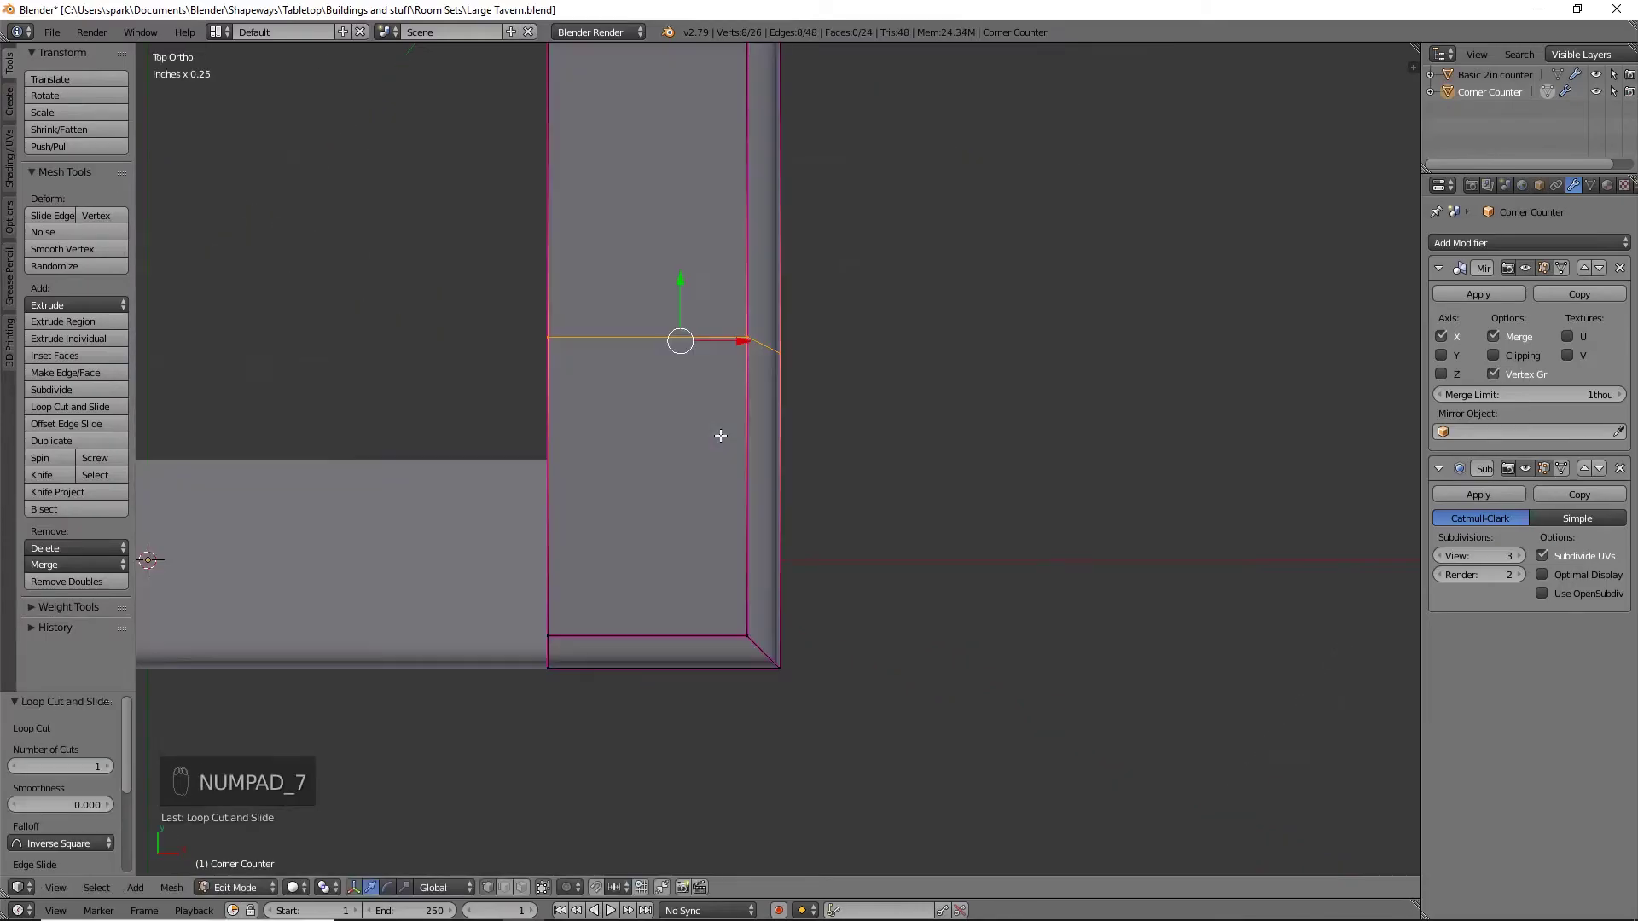
drag(680, 281, 680, 402)
Select the outer front corner's edge loop and lower its crease by 0.978 to round the corner
scroll(568, 466, up, 3)
shift+middle_drag(802, 787, 829, 510)
alt+right_click(779, 509)
key(shift+e)
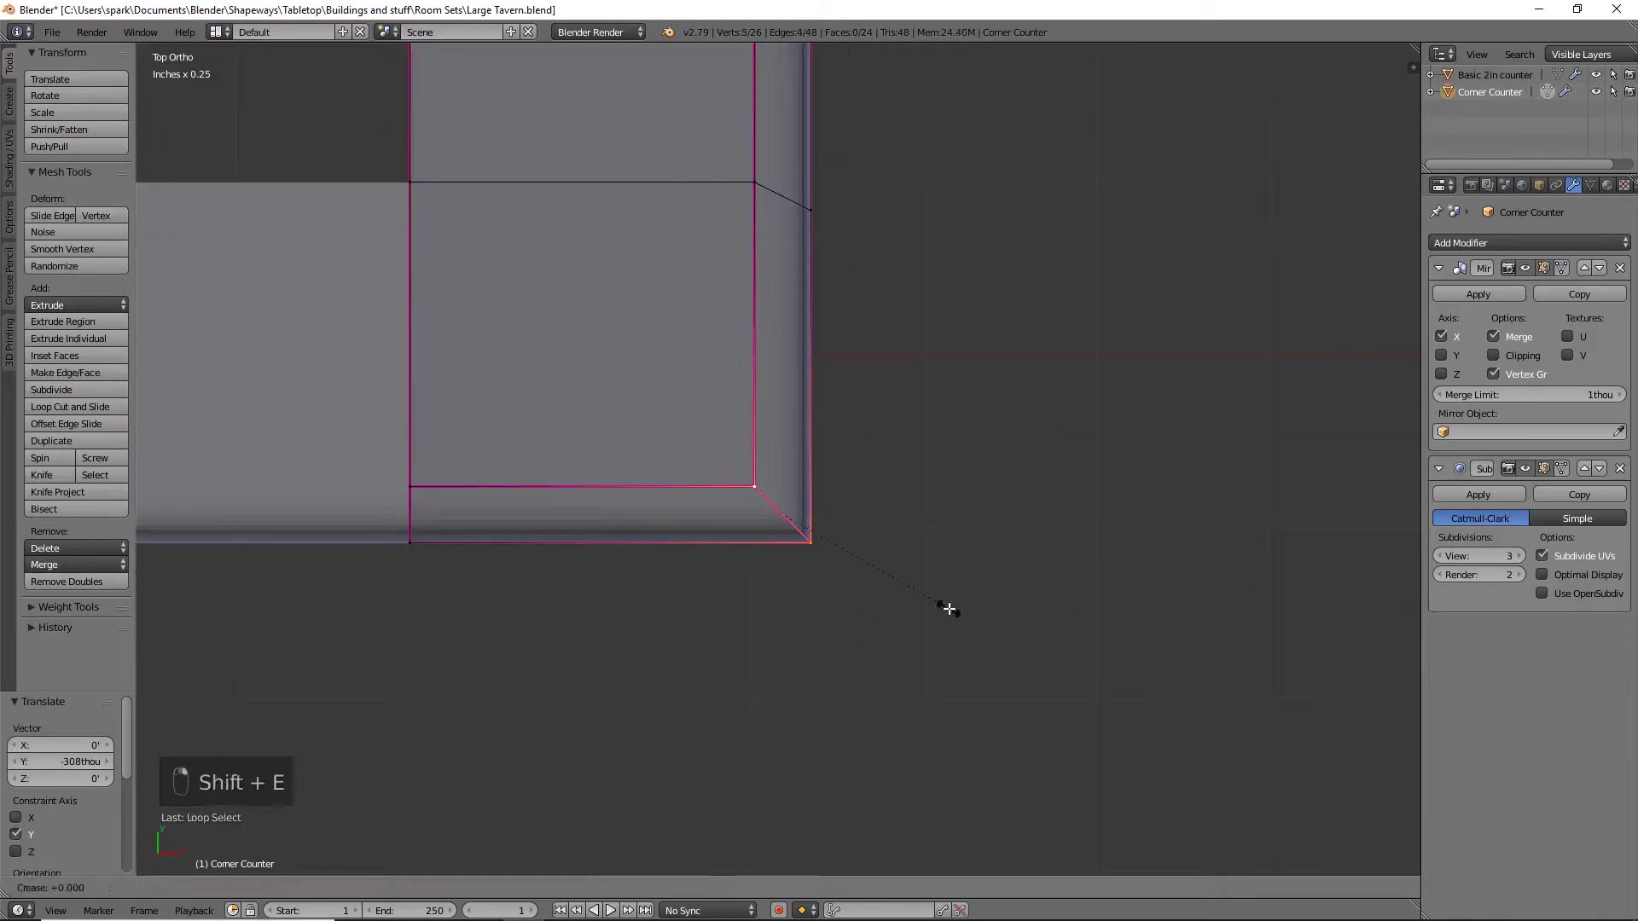
click(798, 524)
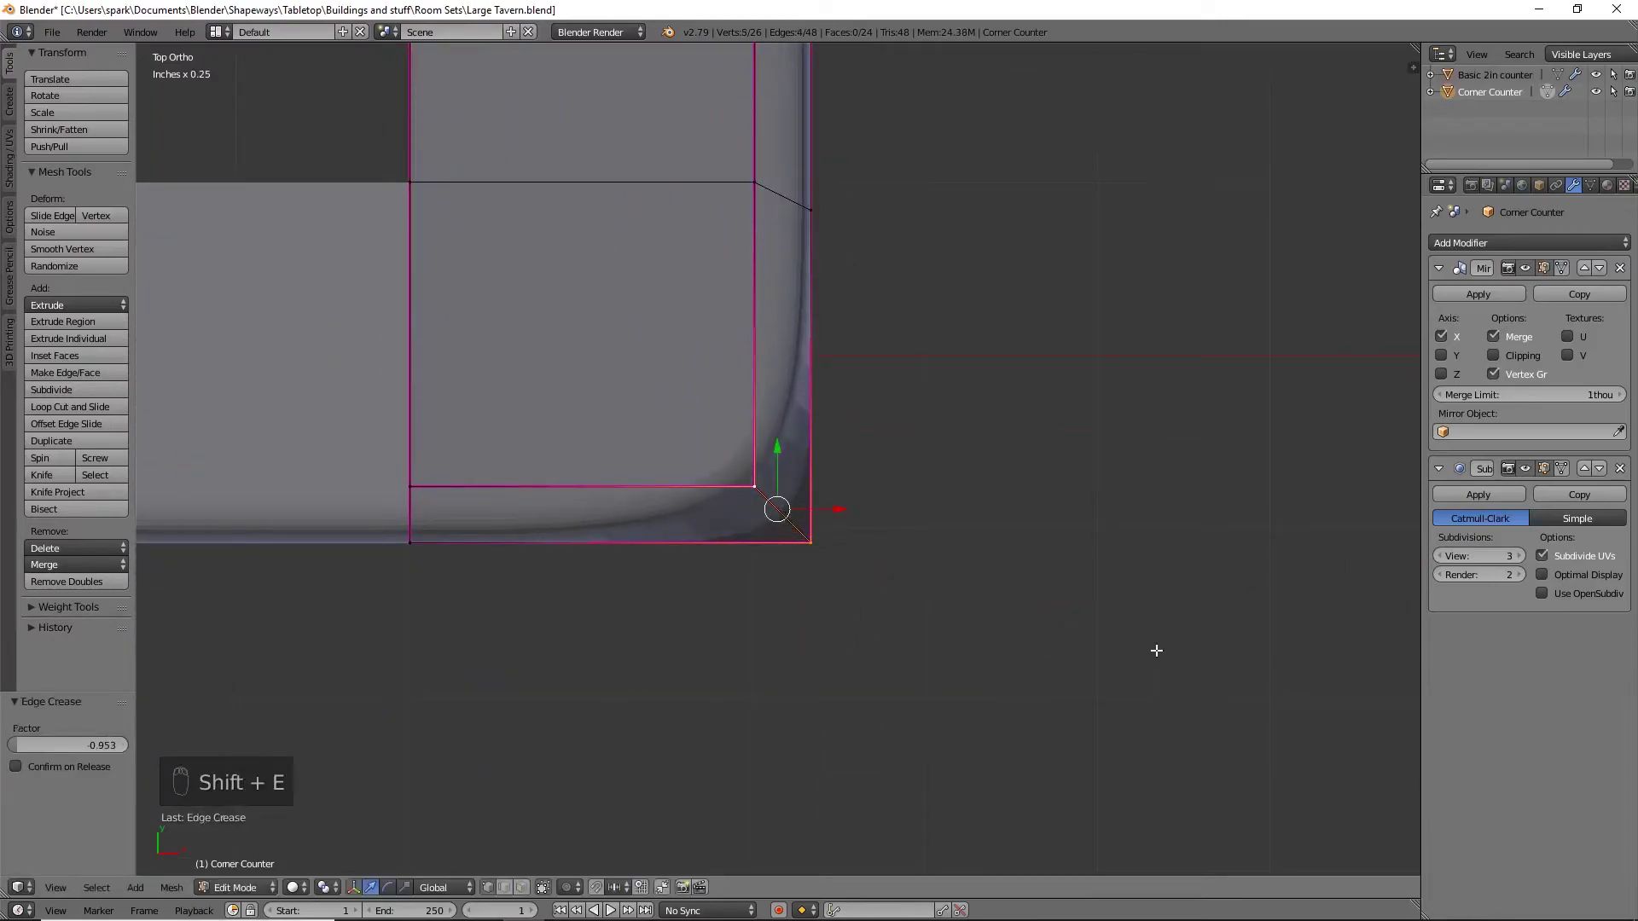
key(shift+e)
click(787, 516)
Examine the rounded corner of the countertop and block from several angles
middle_drag(907, 607, 730, 440)
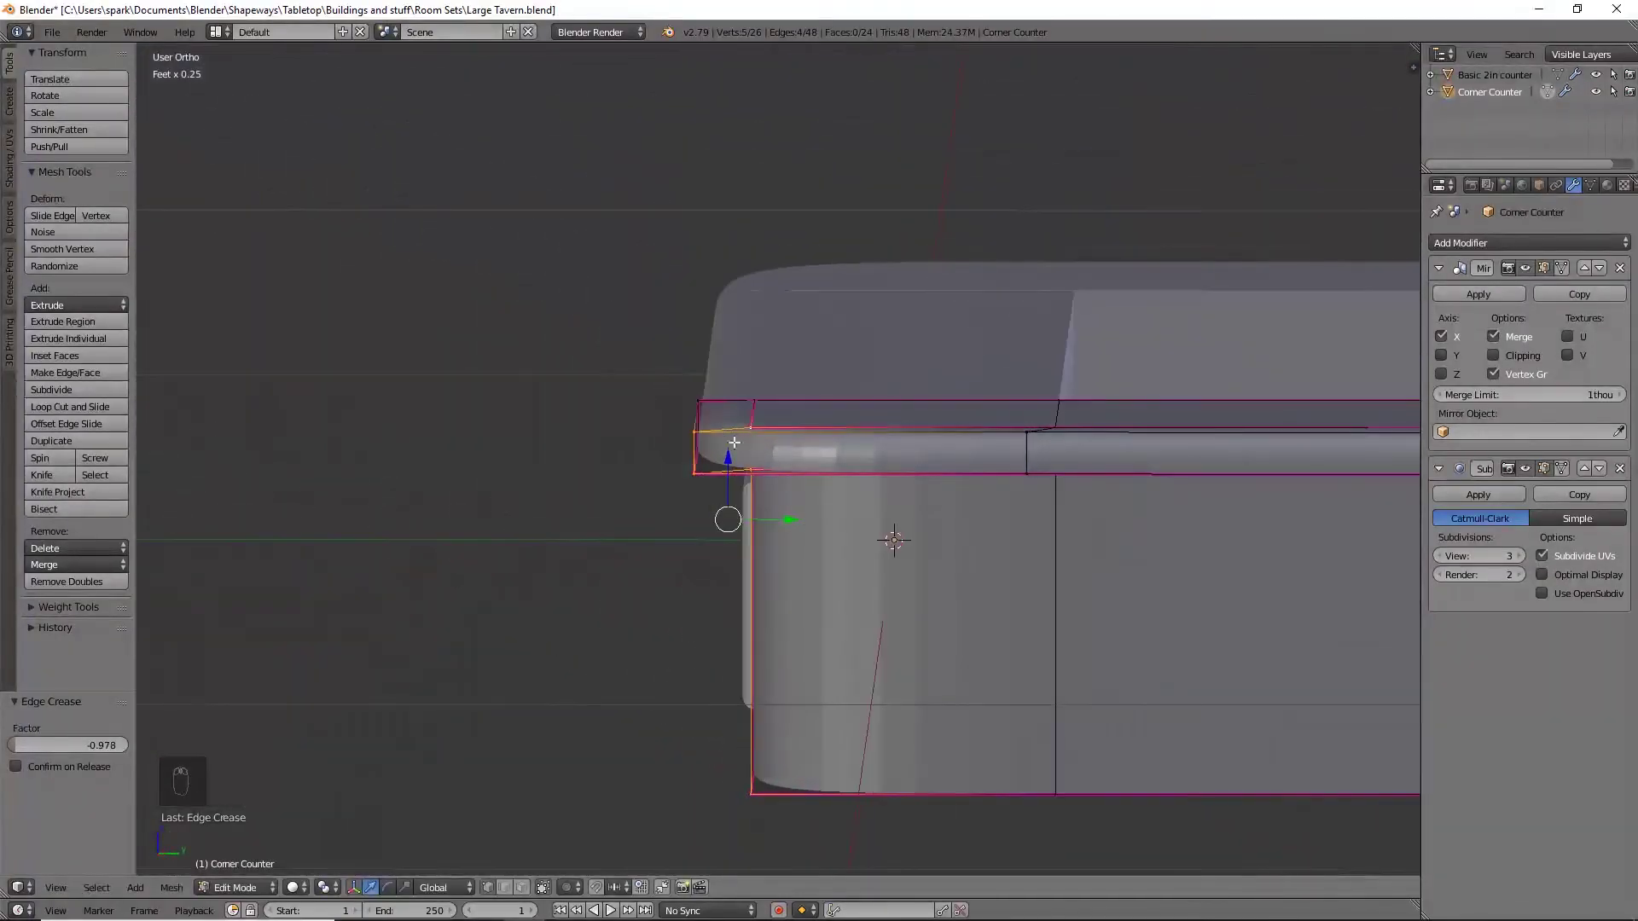
middle_drag(763, 580, 834, 596)
middle_drag(939, 606, 925, 651)
scroll(765, 605, down, 4)
middle_drag(763, 605, 402, 257)
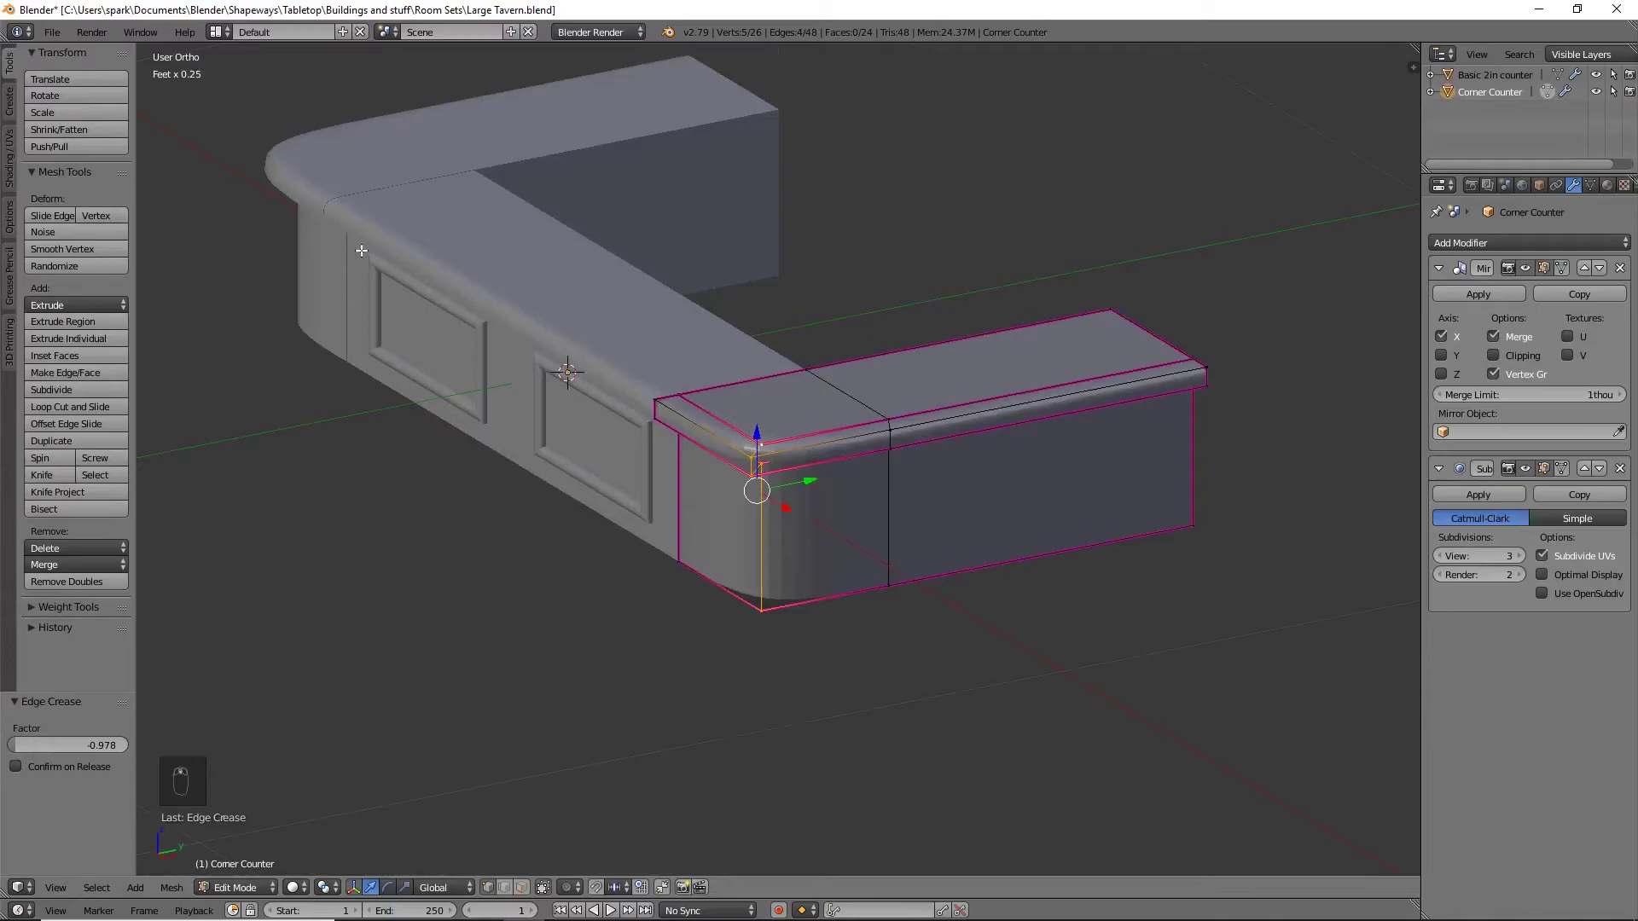
shift+middle_drag(793, 507, 609, 523)
scroll(852, 604, up, 2)
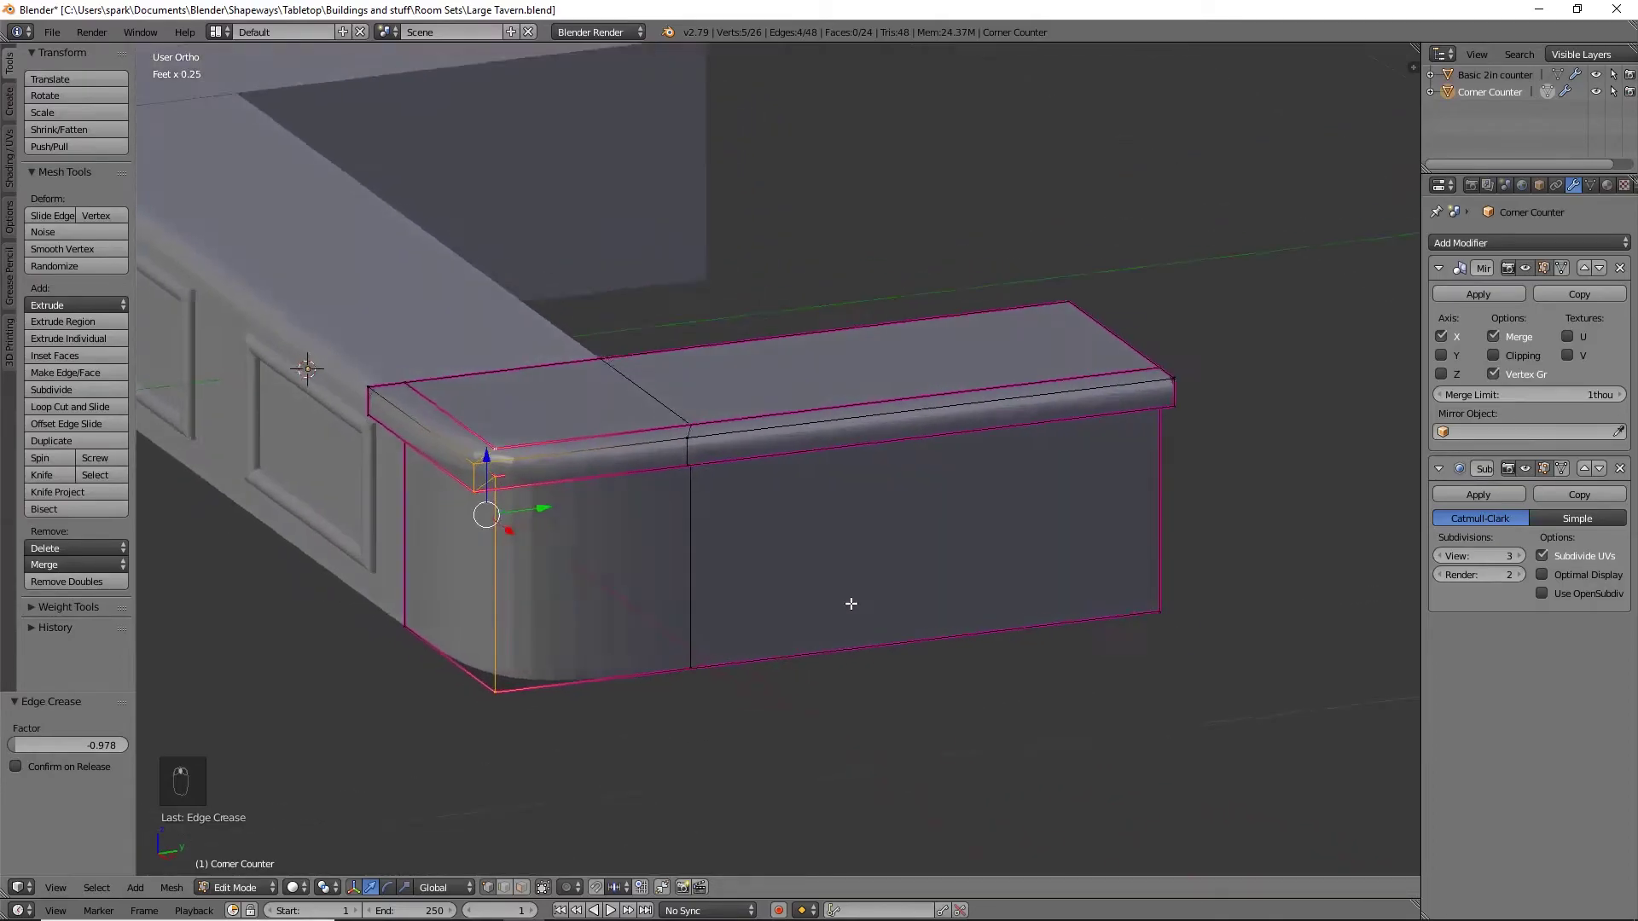
middle_drag(852, 604, 819, 591)
middle_drag(964, 645, 255, 533)
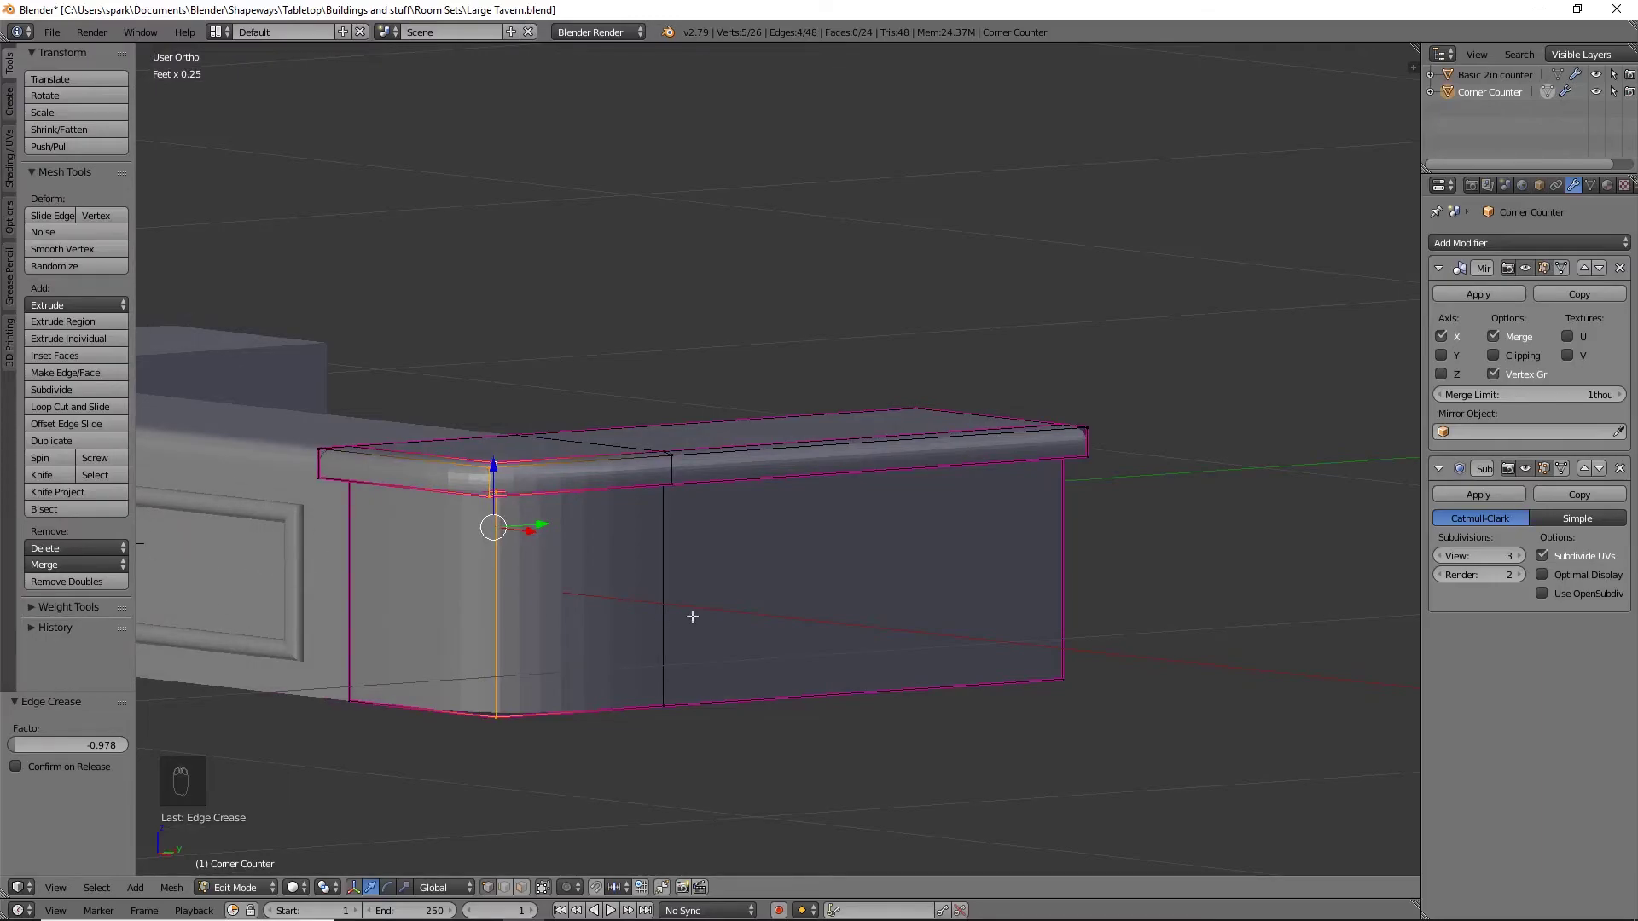
Select the arm's flat outer side face behind the rounded corner, extrude it in place, and scale the new face to 0.738
middle_drag(844, 662, 694, 720)
right_click(701, 711)
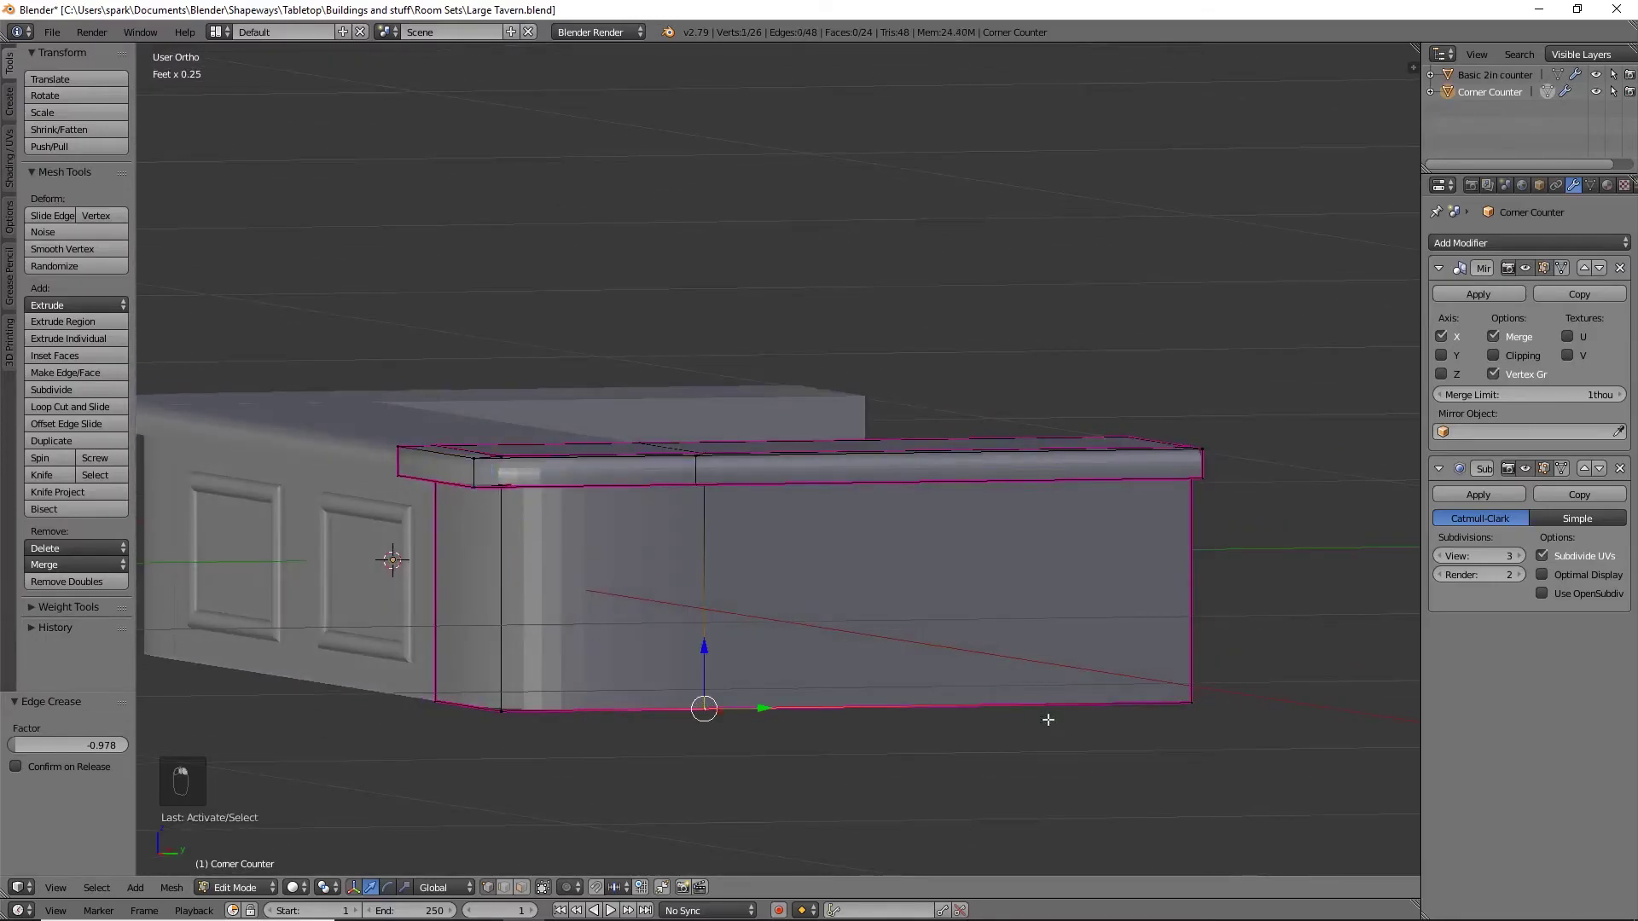
shift+right_click(1209, 705)
middle_drag(1243, 634, 1239, 589)
shift+right_click(1216, 573)
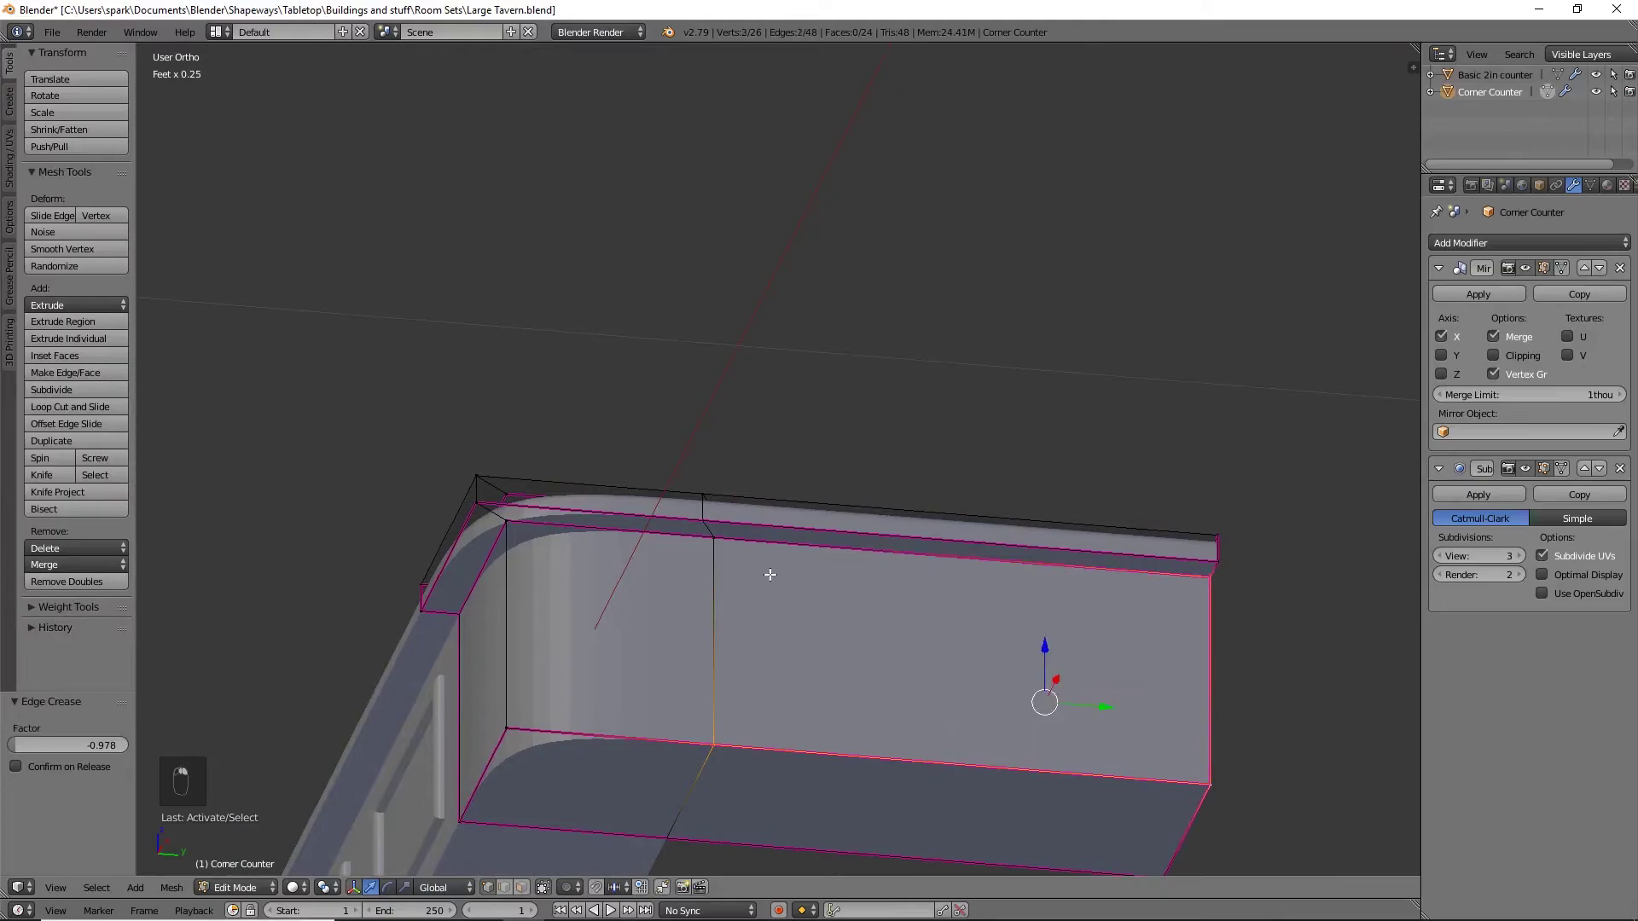
shift+right_click(735, 541)
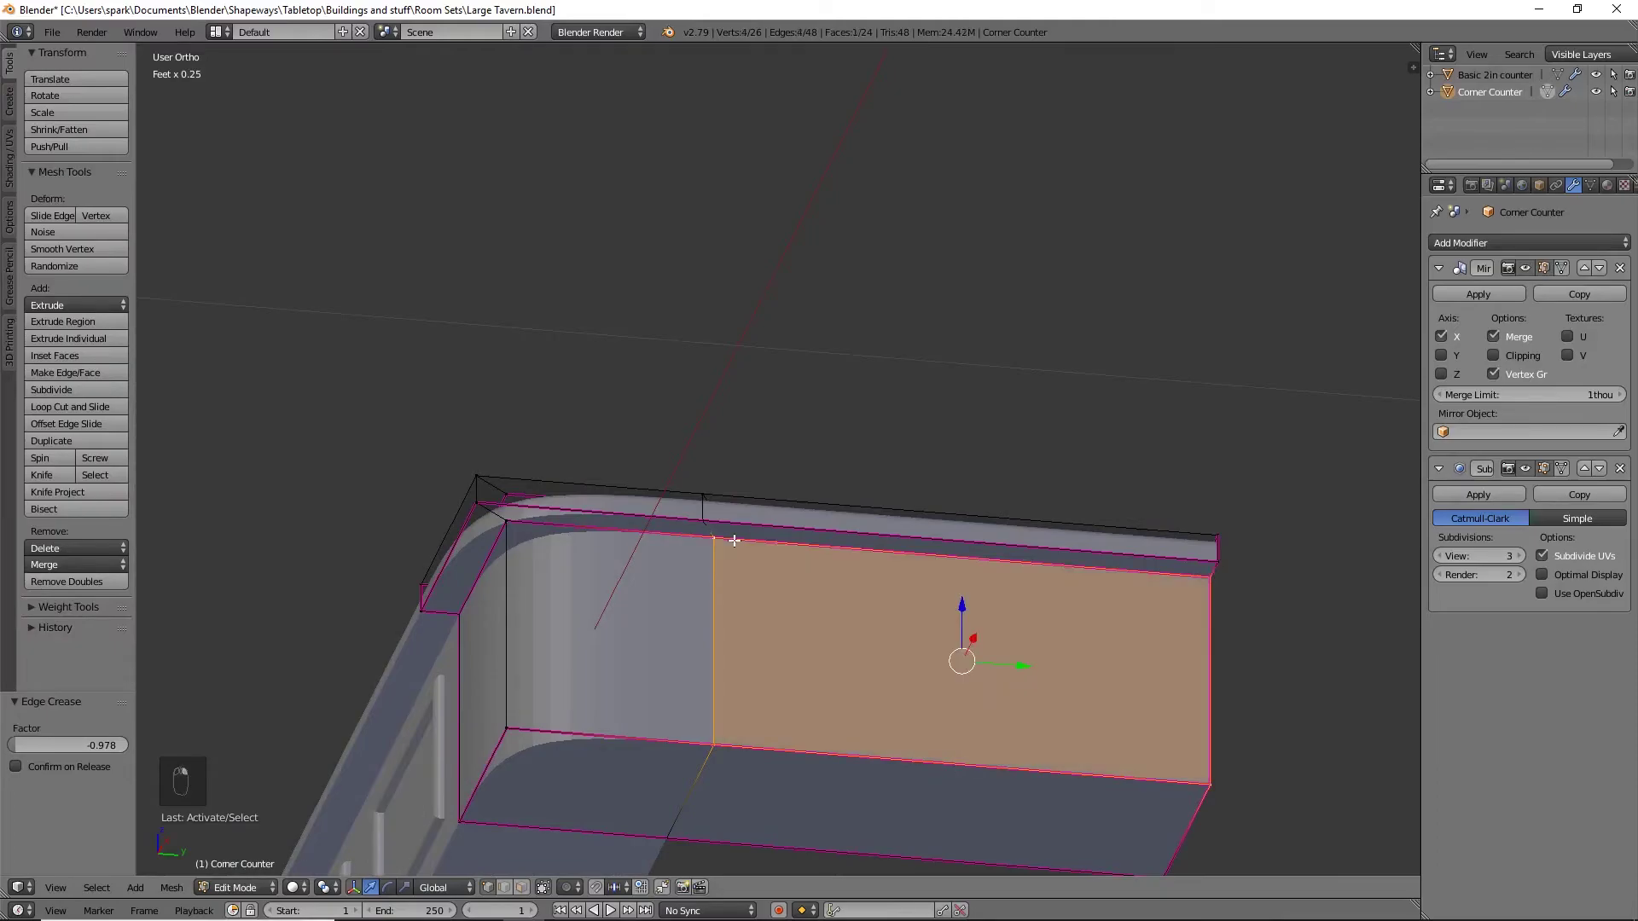
key(e)
key(KP_3)
scroll(883, 573, up, 1)
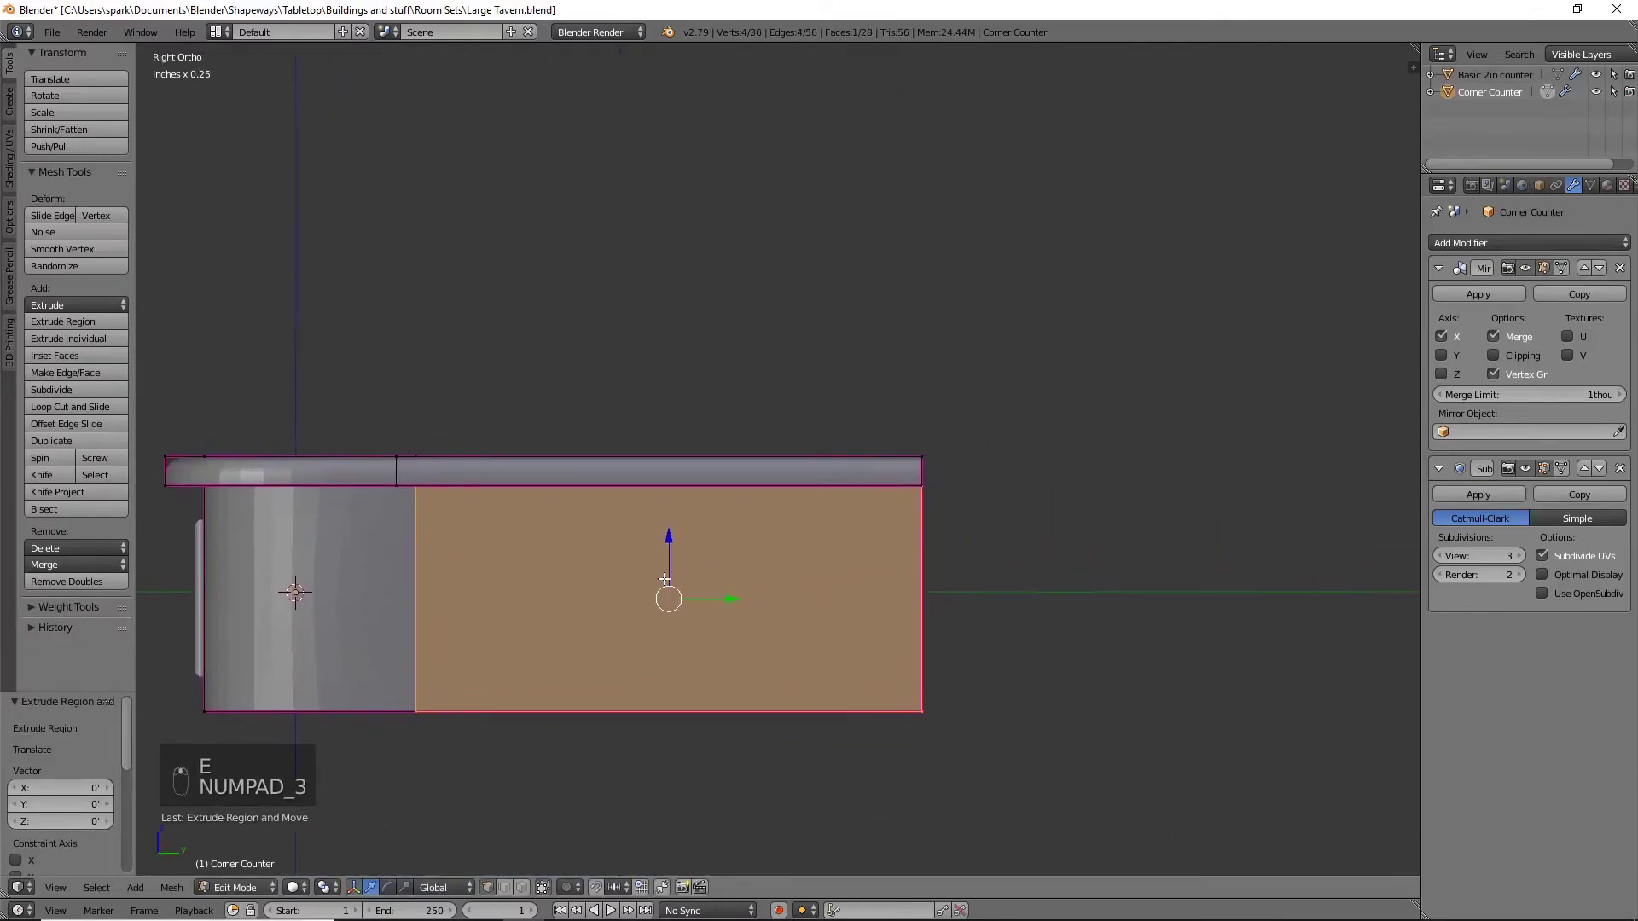
key(s)
click(950, 663)
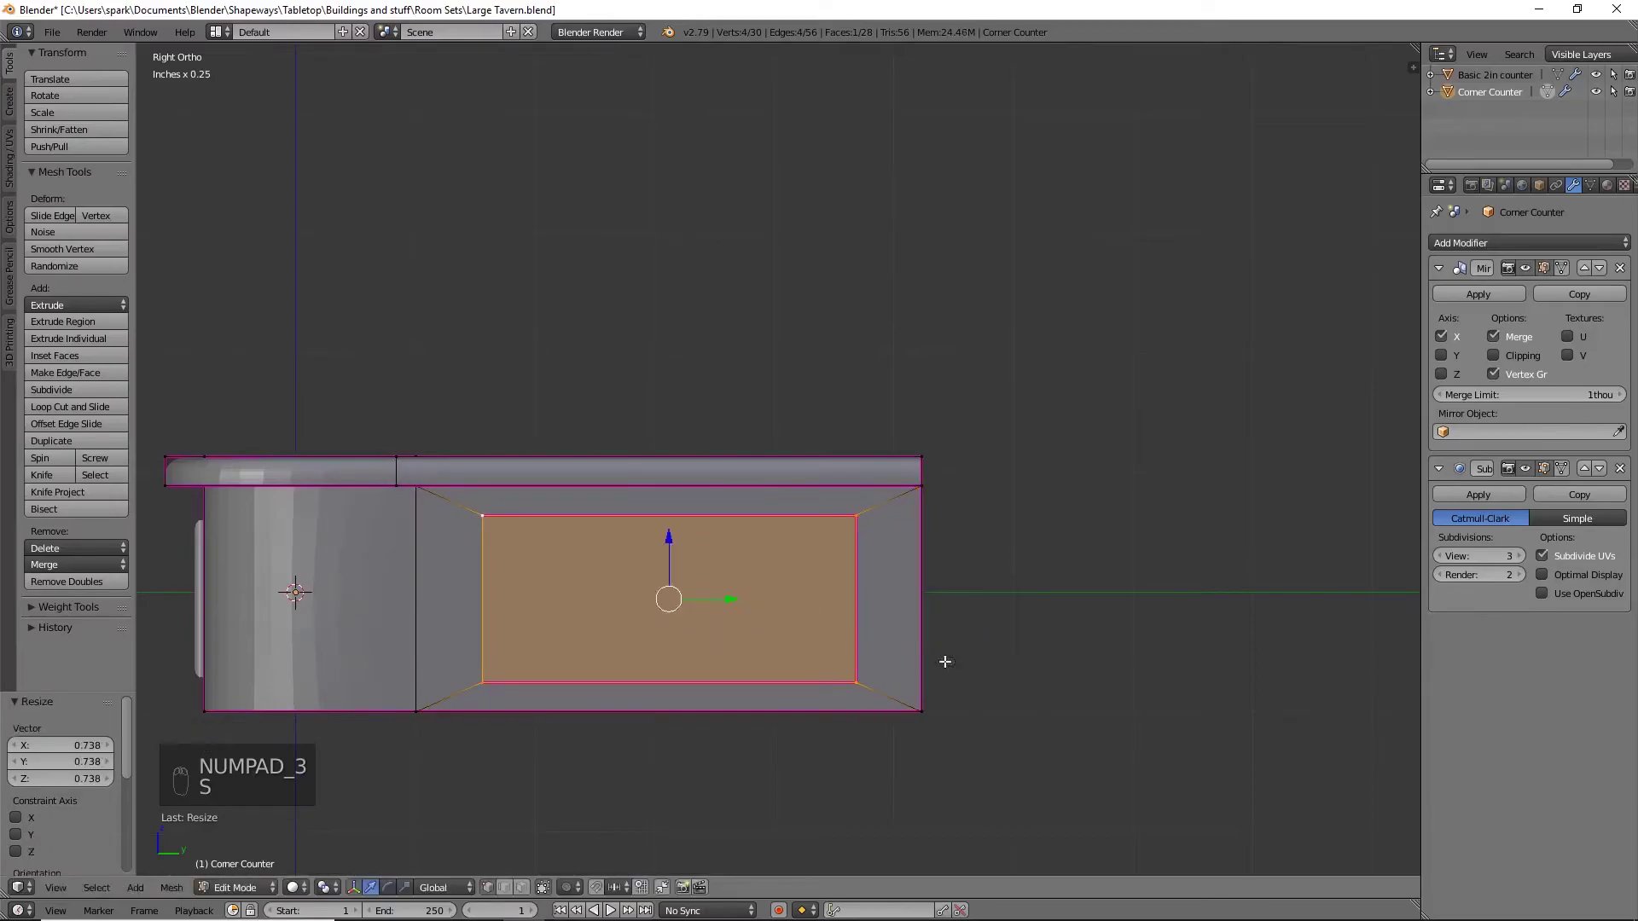
middle_drag(651, 658, 1026, 706)
Leave mesh editing and select the Basic 2in counter object
key(Tab)
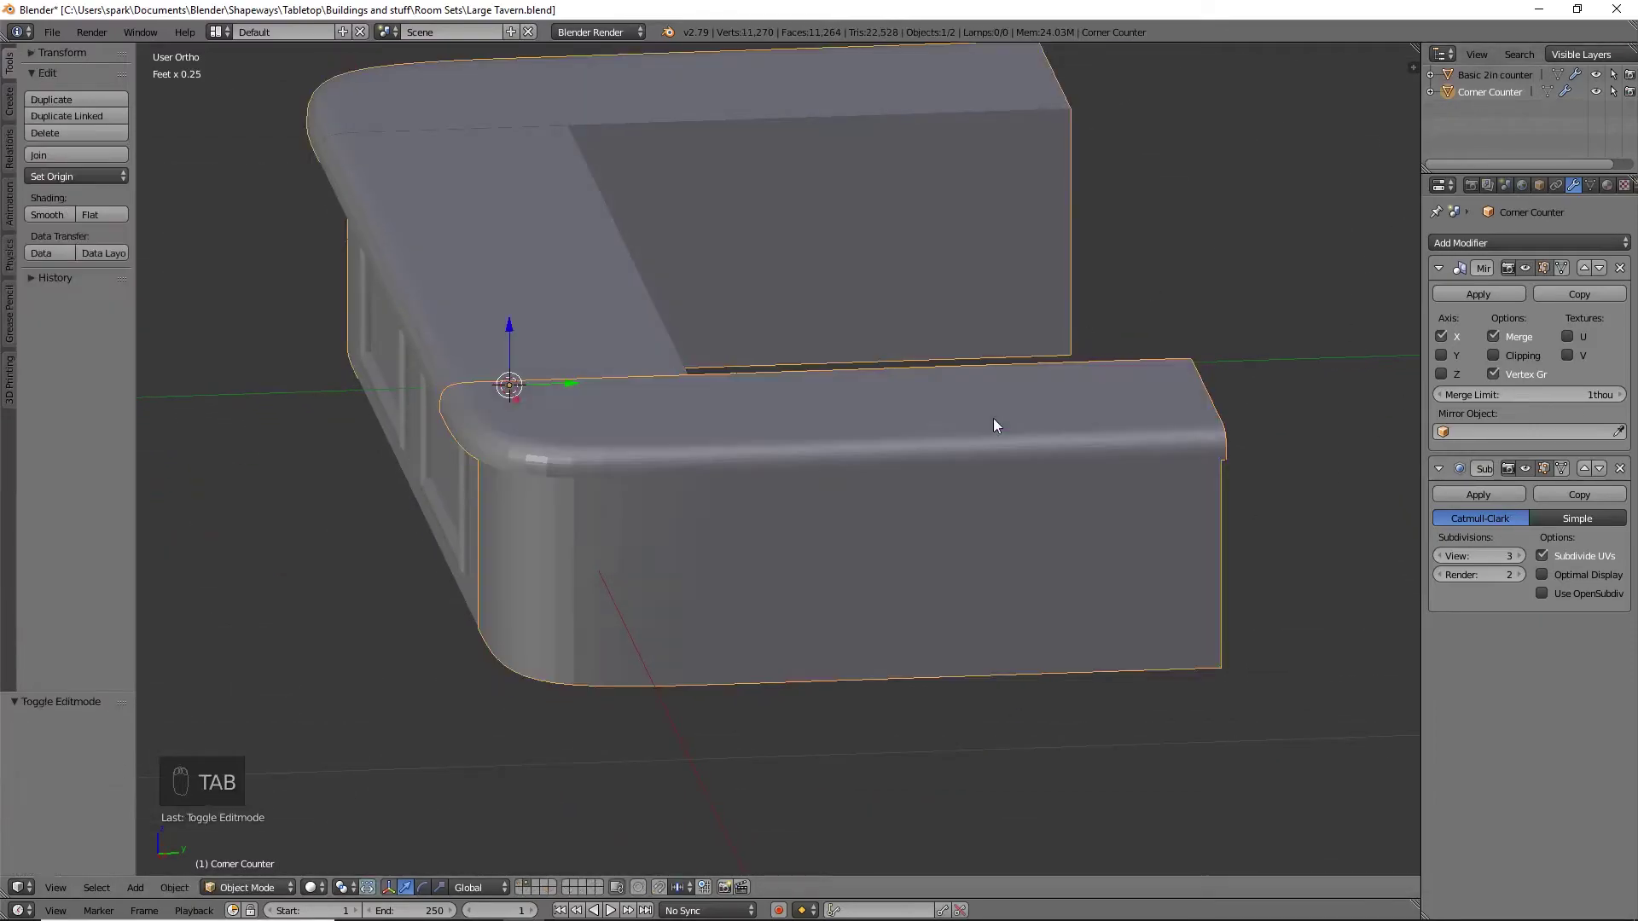
right_click(1500, 78)
click(1500, 79)
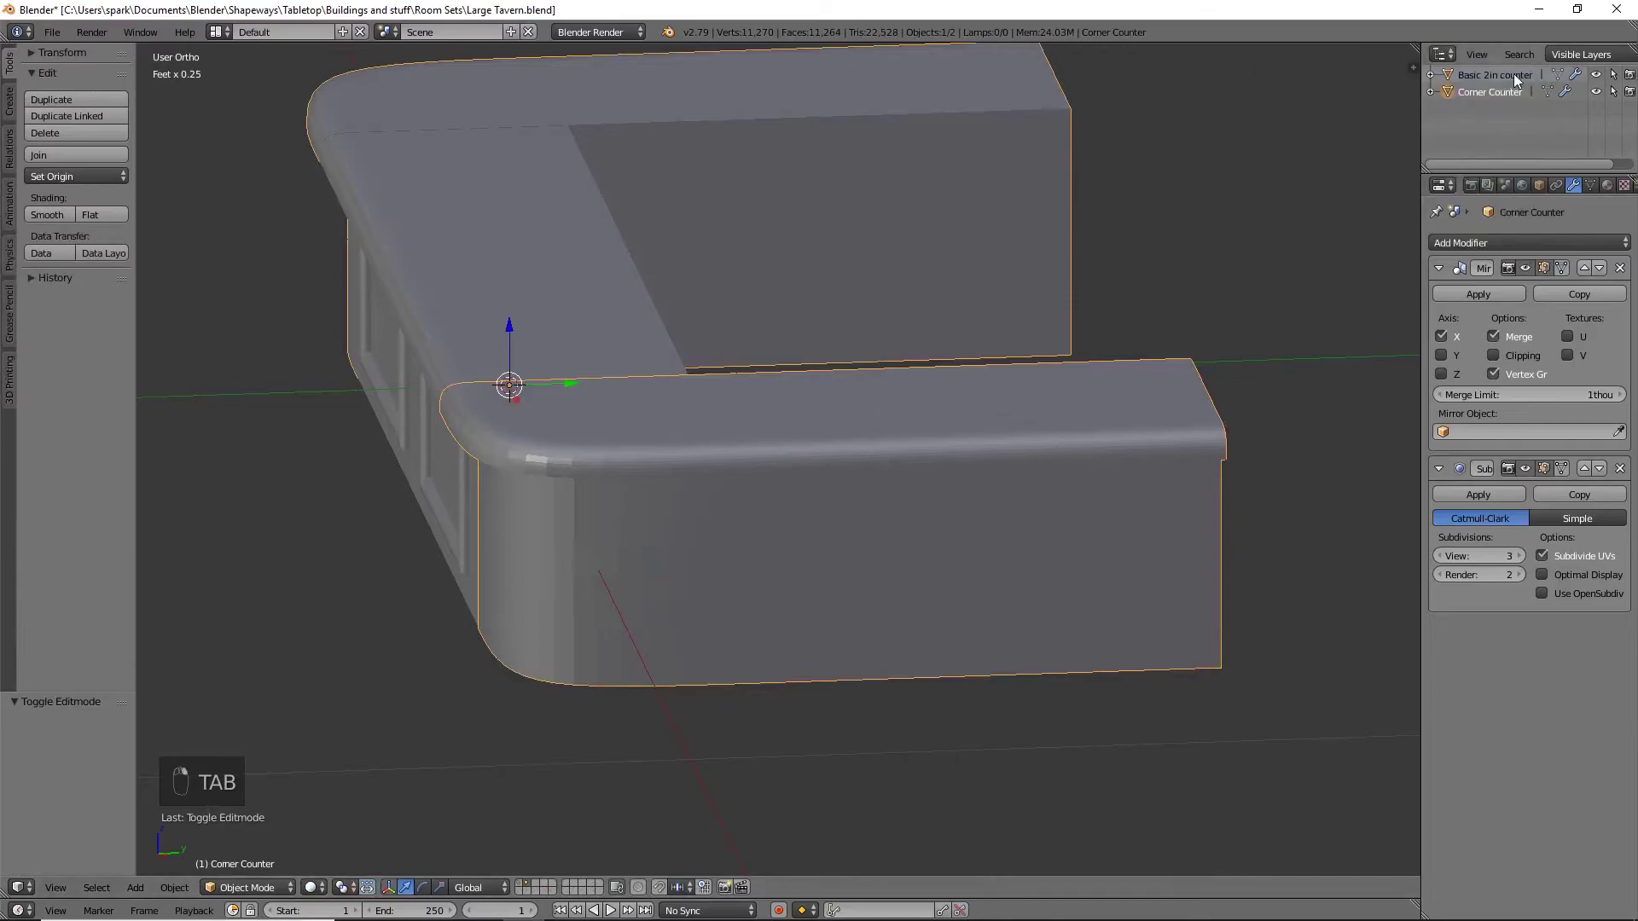
key(KP_7)
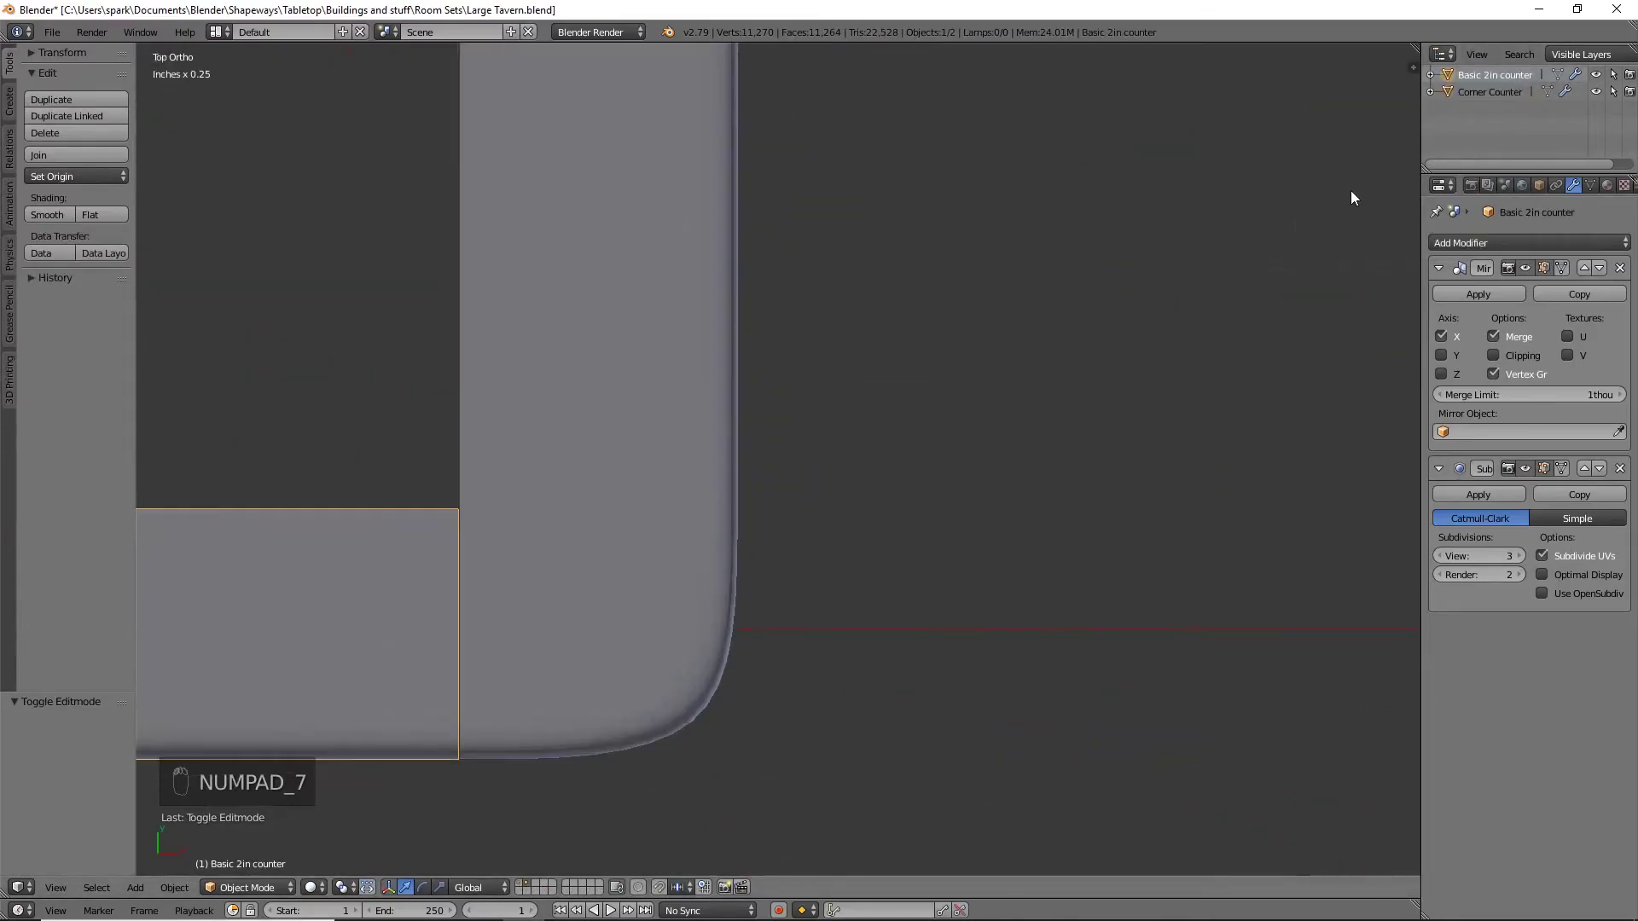
key(r)
key(9)
key(0)
key(Return)
In wireframe display, rotate the Basic 2in counter by -90° and move it 1.25 inches along X toward the corner arm
scroll(915, 498, down, 5)
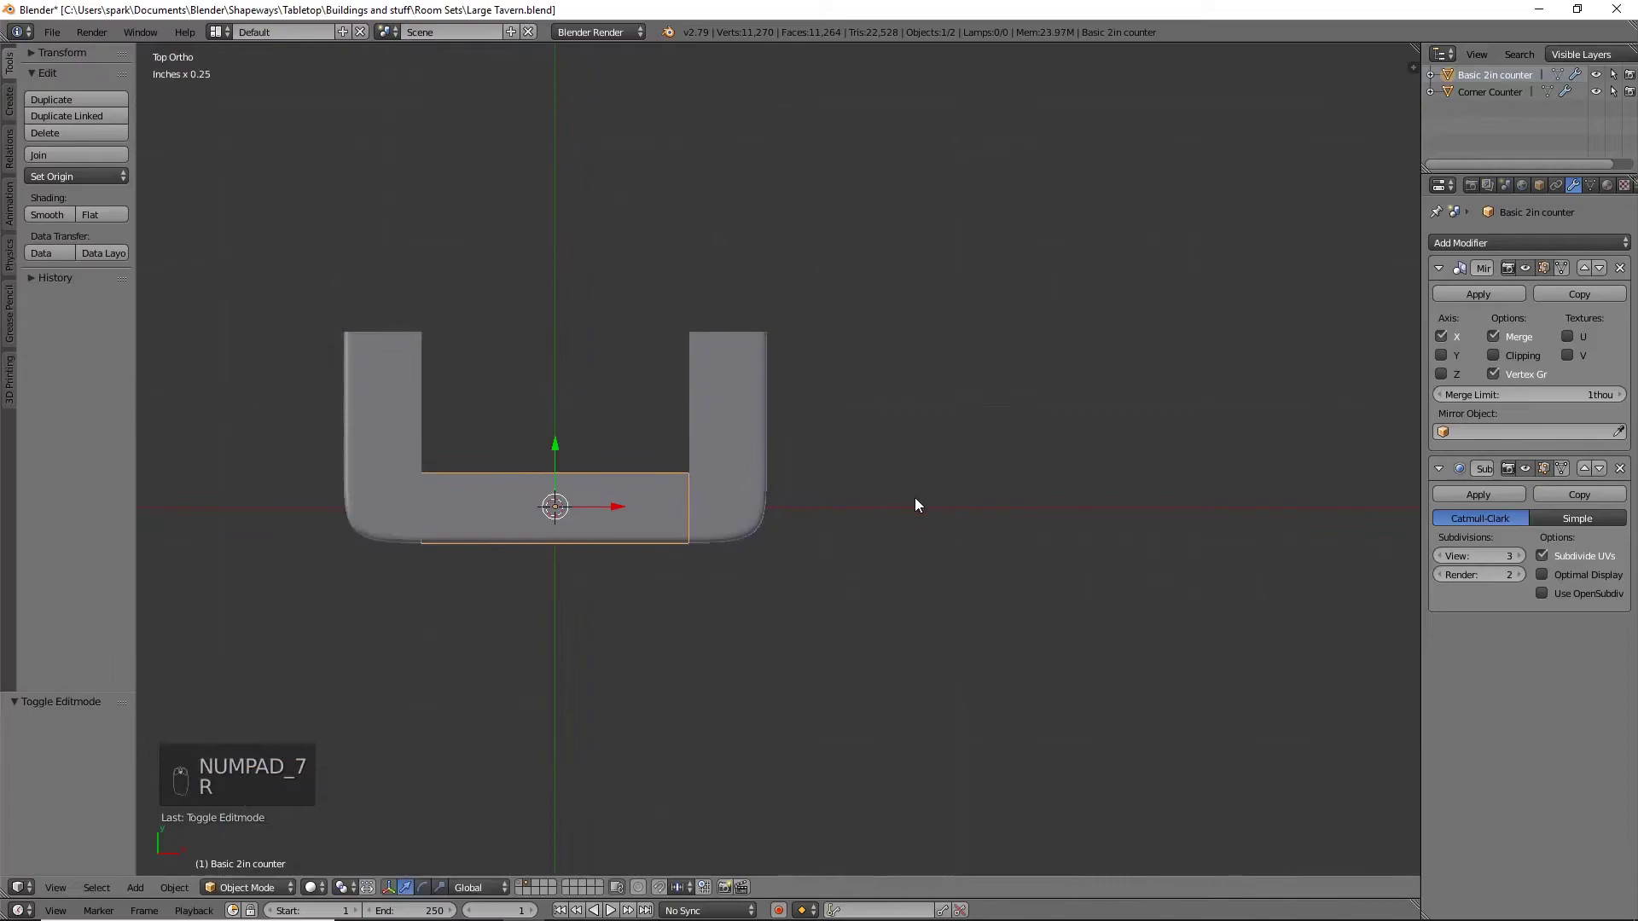
key(z)
key(r)
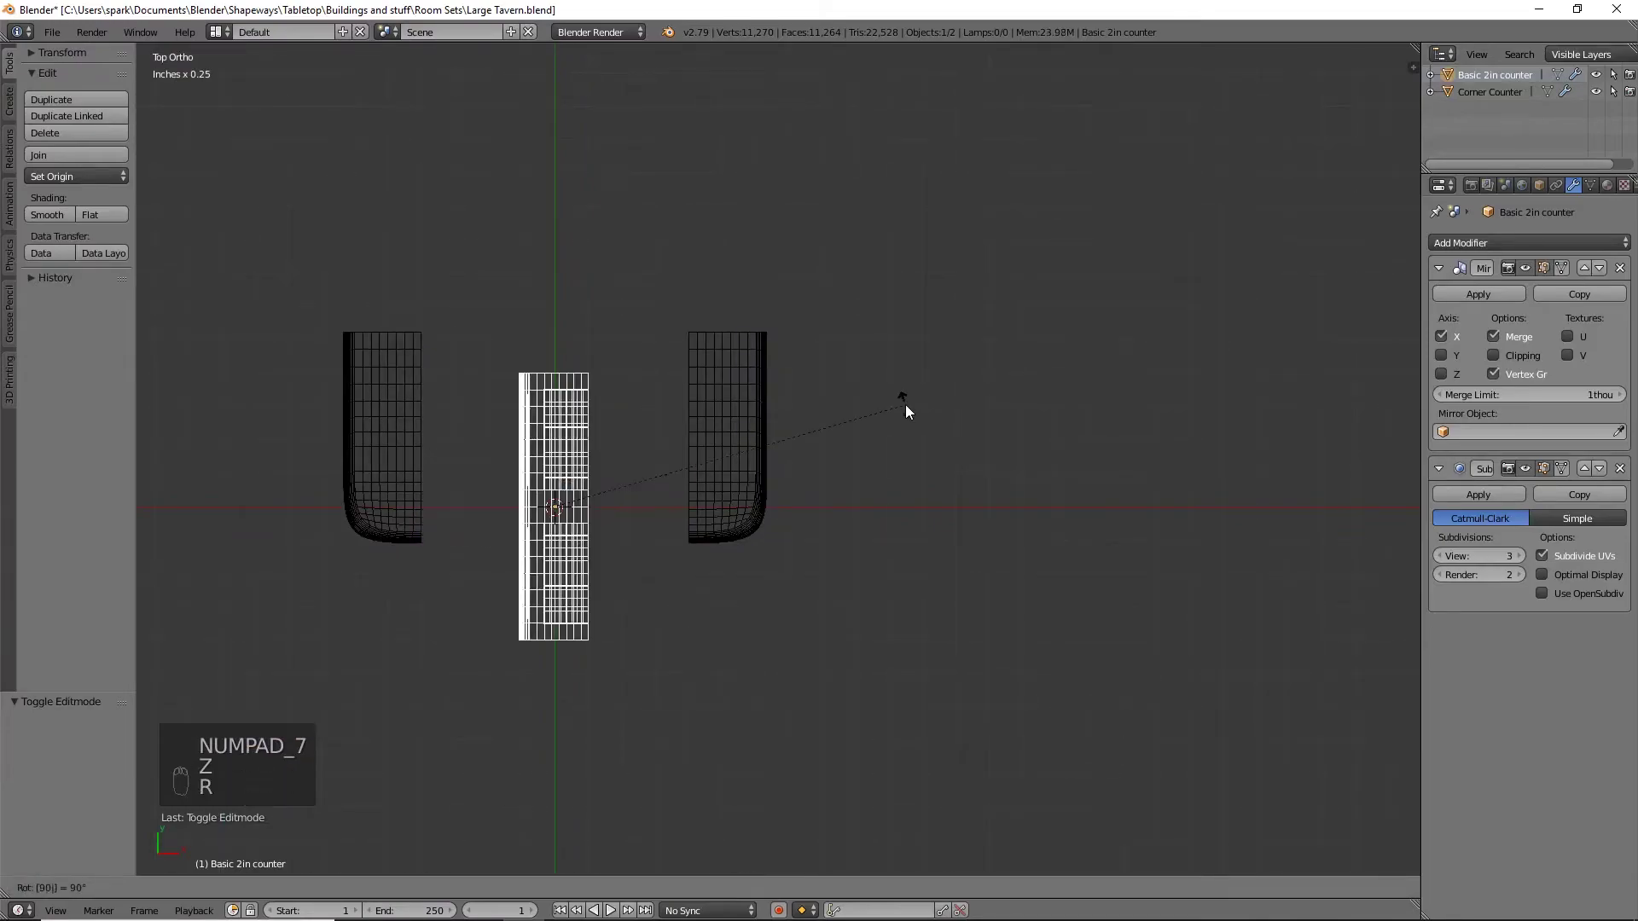
right_click(904, 404)
key(r)
key(minus)
key(9)
key(0)
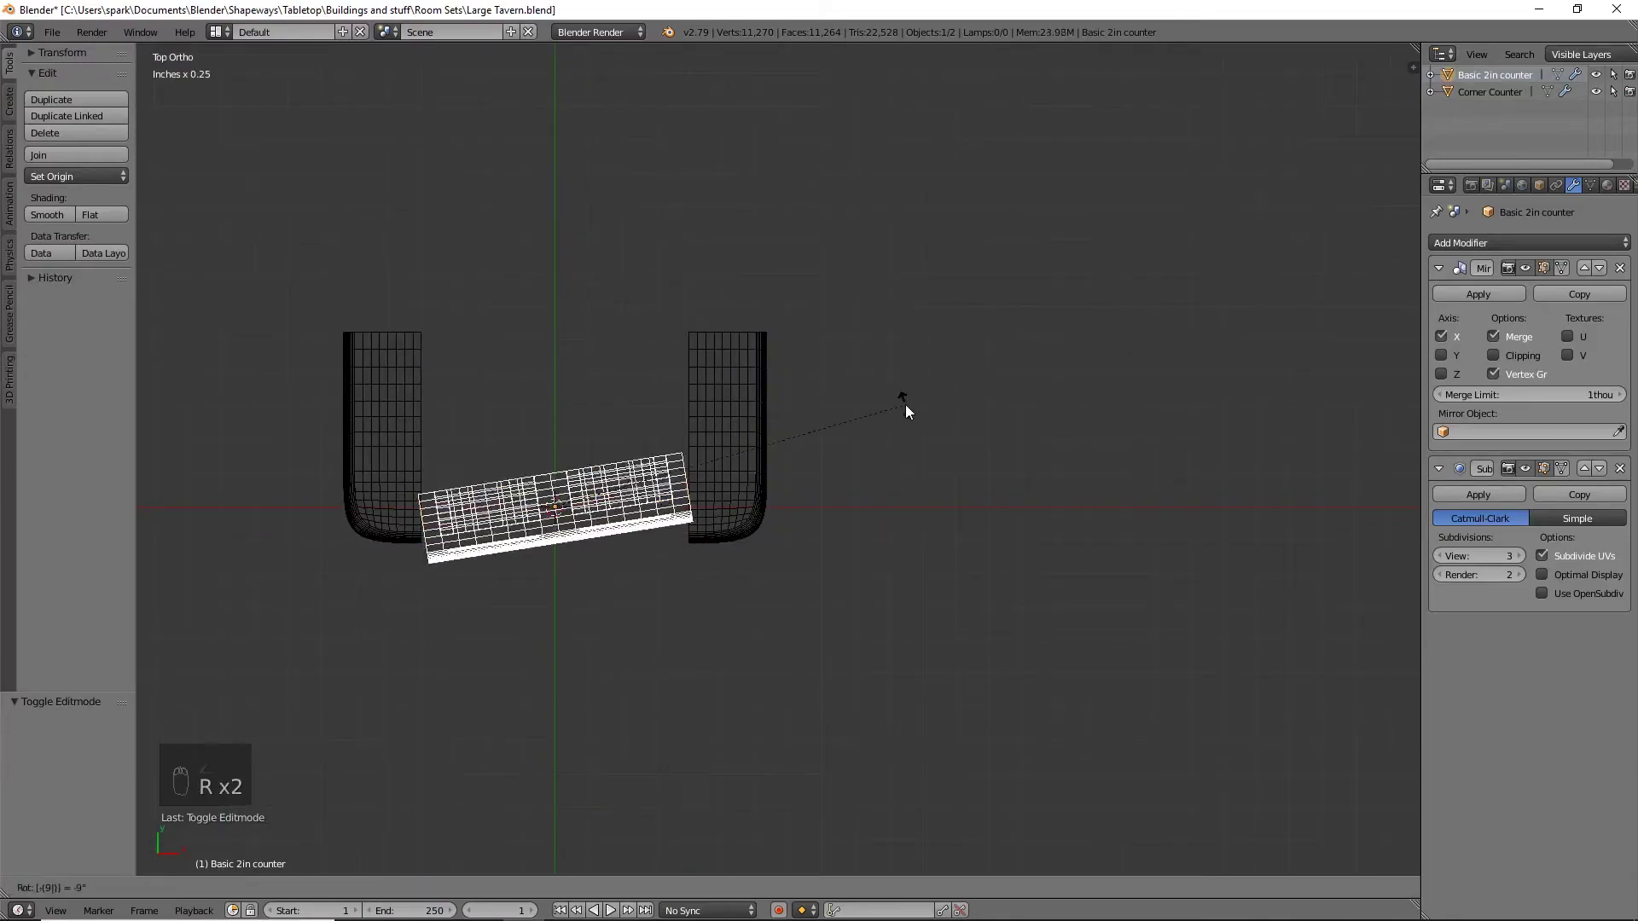
key(Return)
drag(616, 522, 748, 511)
Select the Corner Counter and move it -310 thou along Y so its back end aligns with the straight counter's end
key(KP_3)
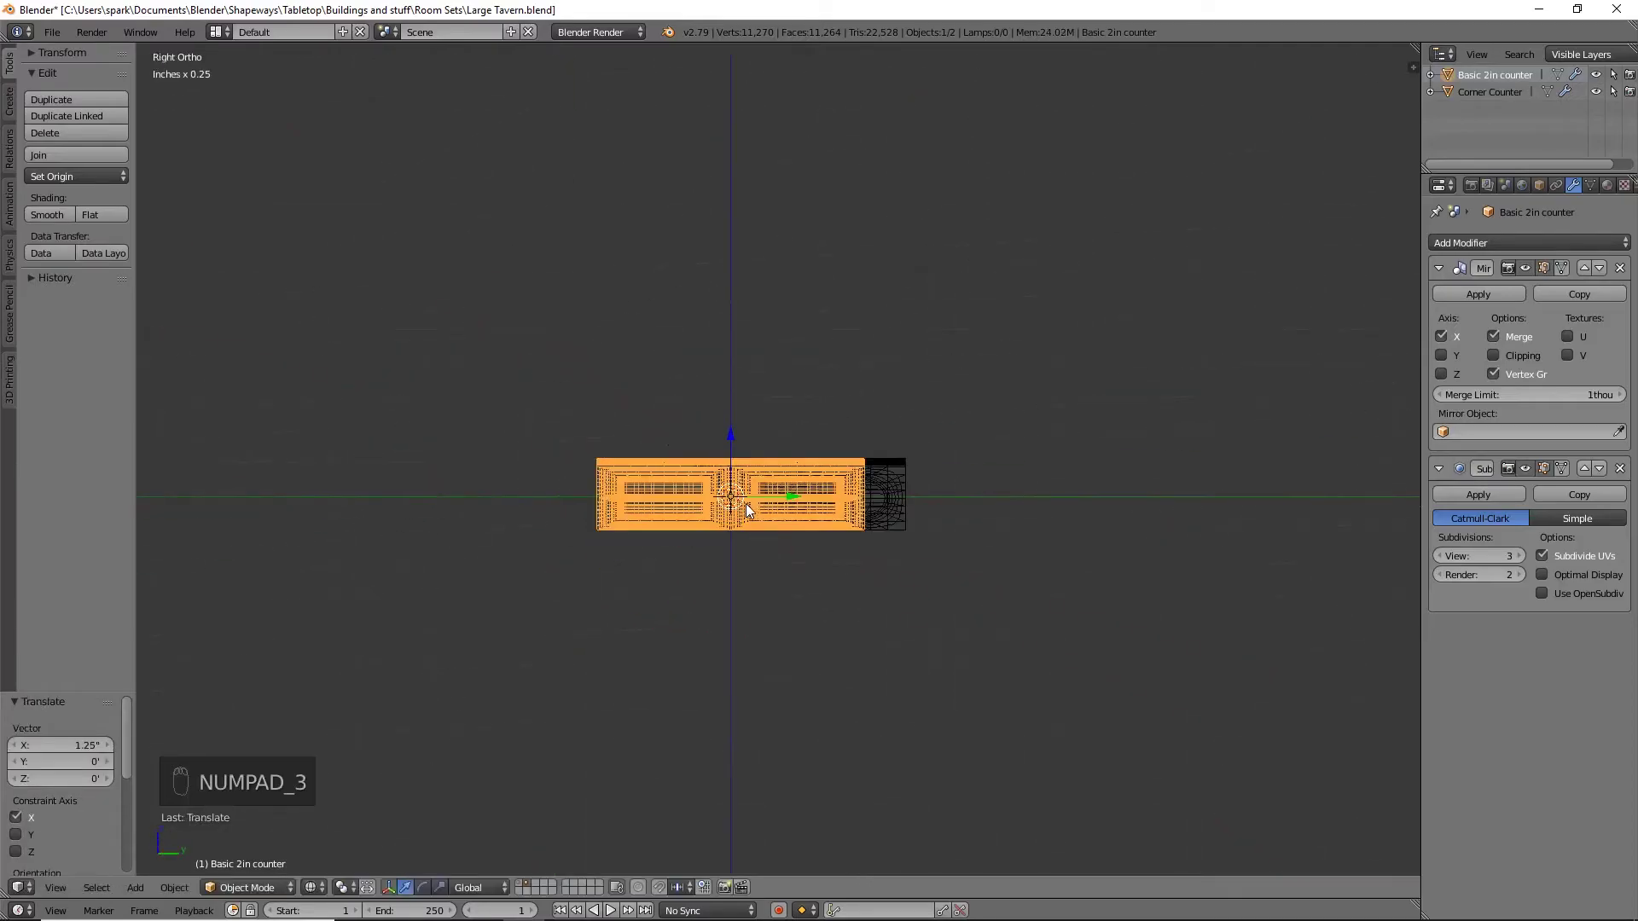
click(1528, 267)
scroll(925, 640, up, 9)
drag(670, 588, 522, 589)
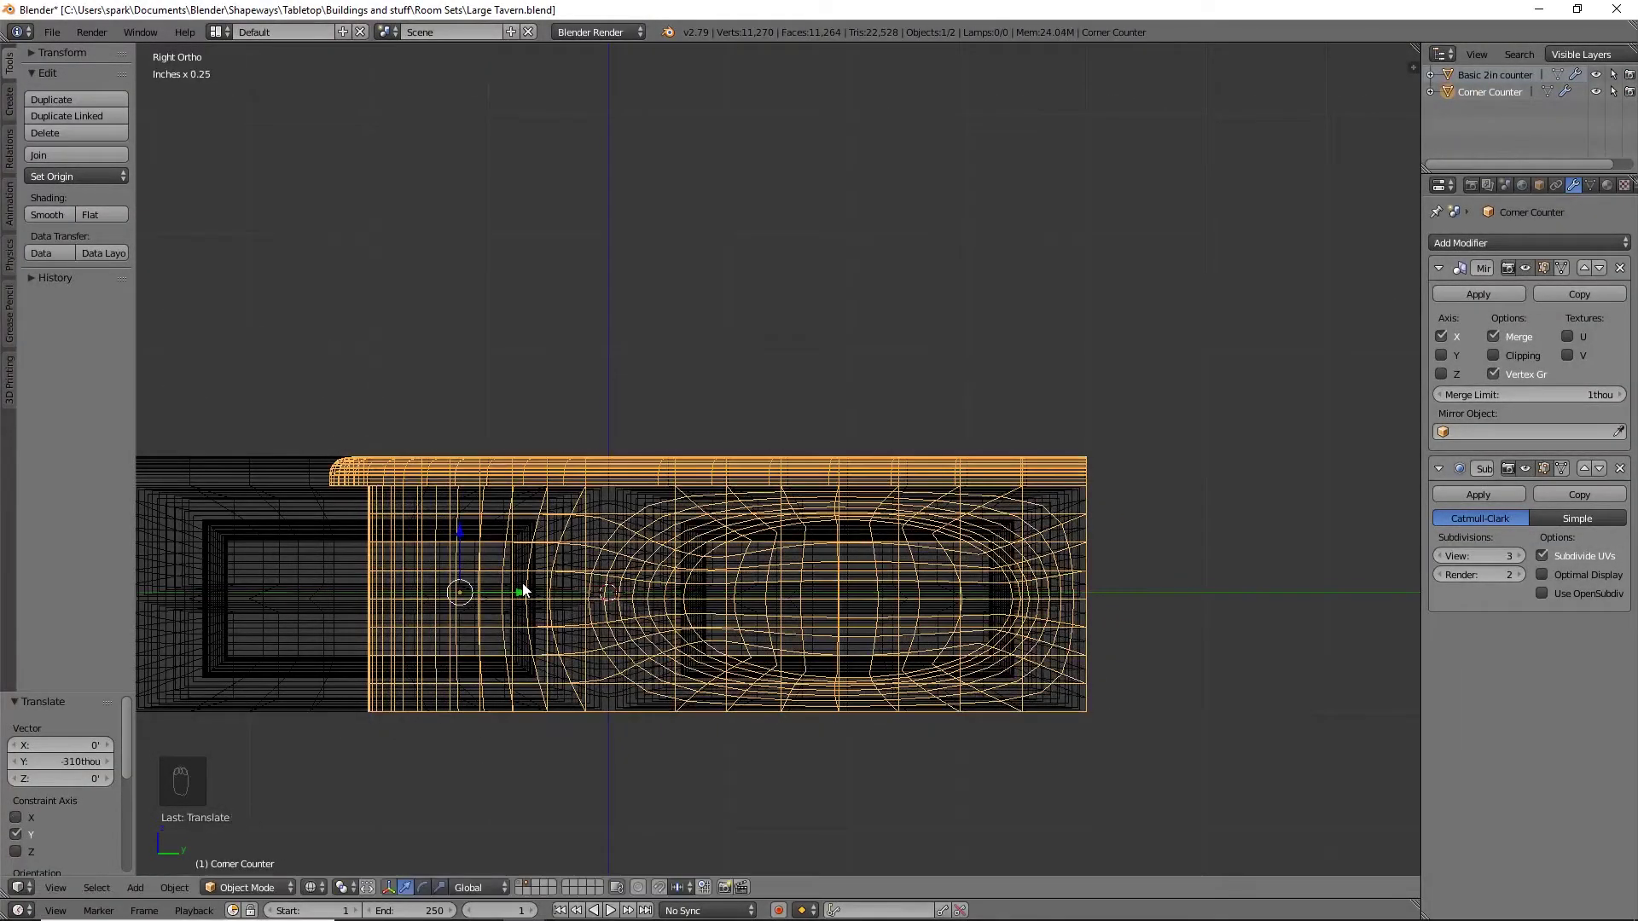
Edit the Corner Counter's mesh and scale its side panel face to 0.965, using the straight counter's panel as the guide
right_click(338, 631)
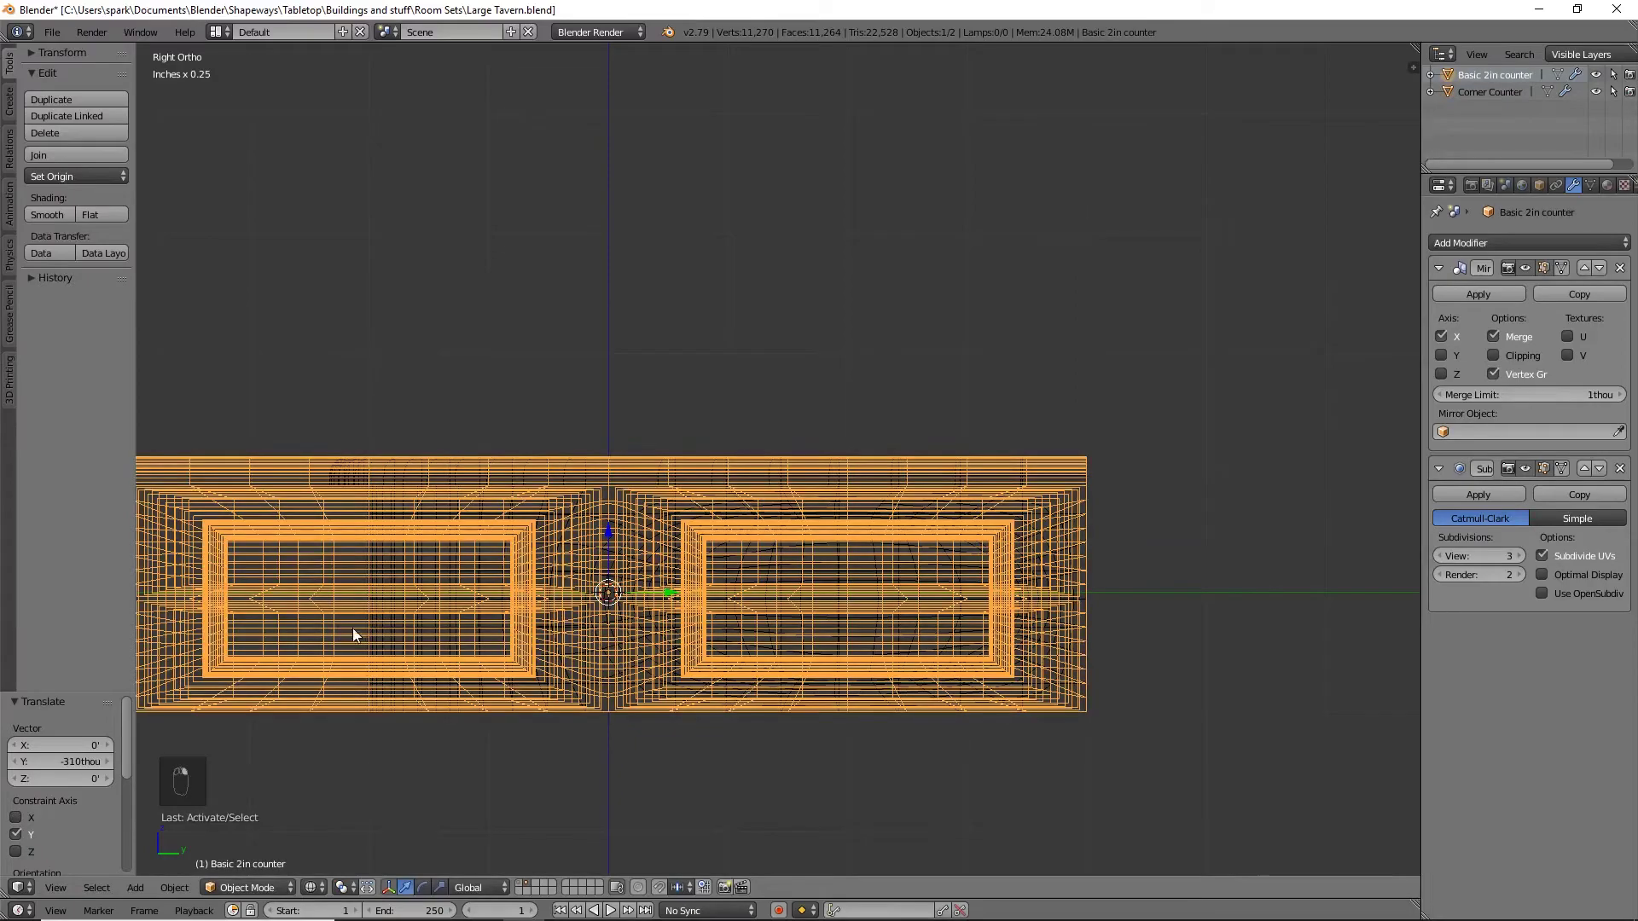
click(1474, 95)
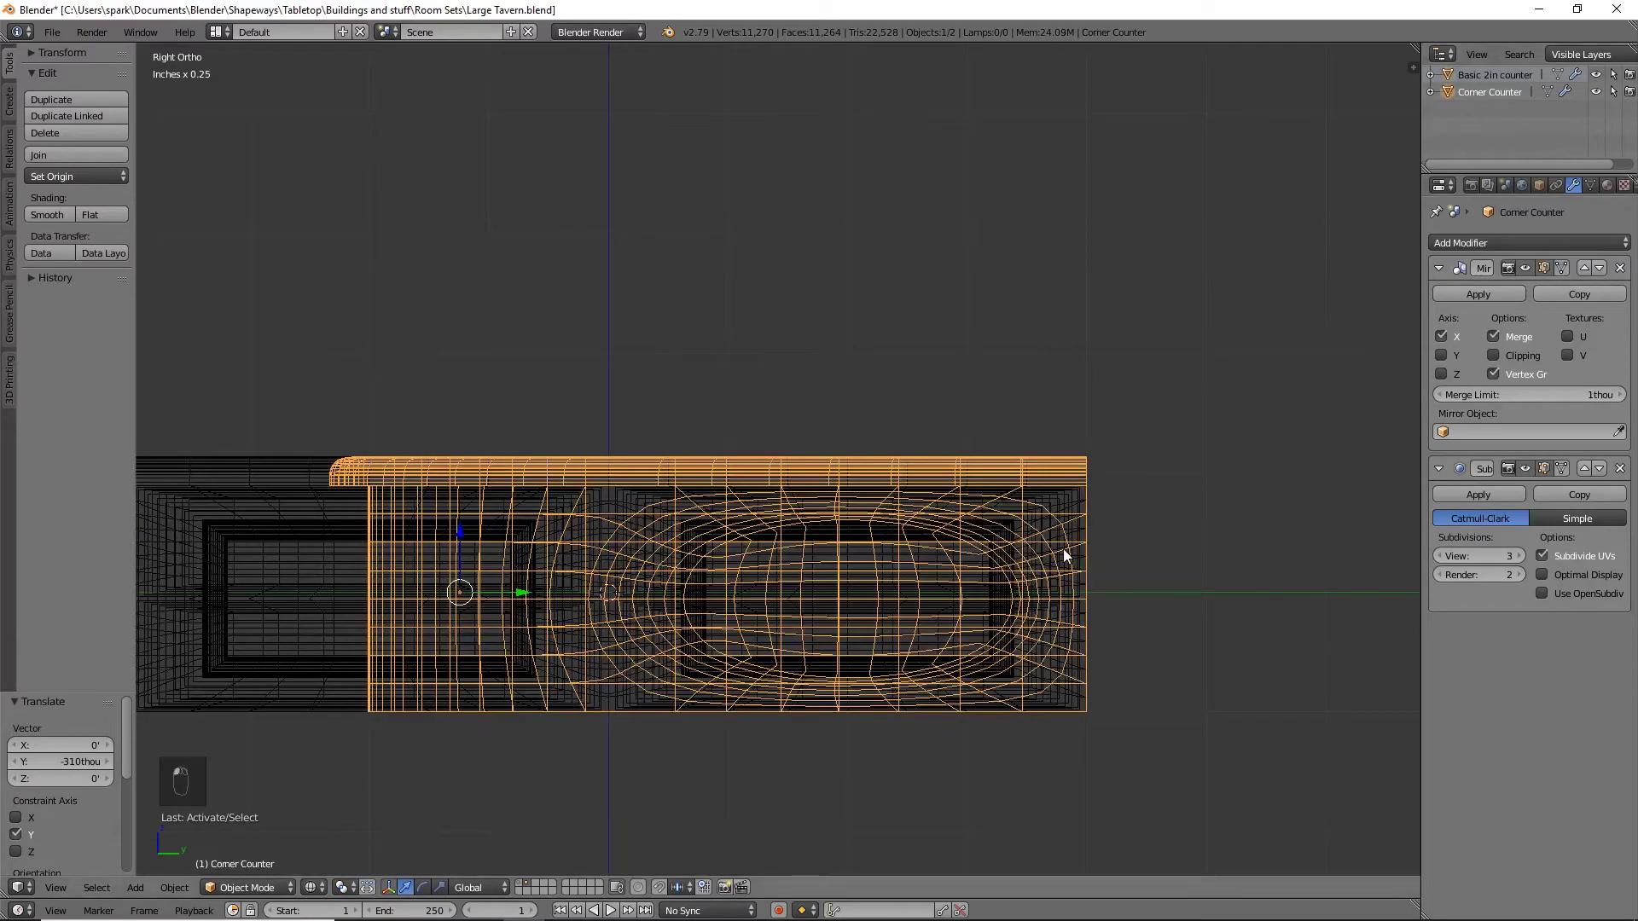
key(Tab)
scroll(1026, 738, up, 4)
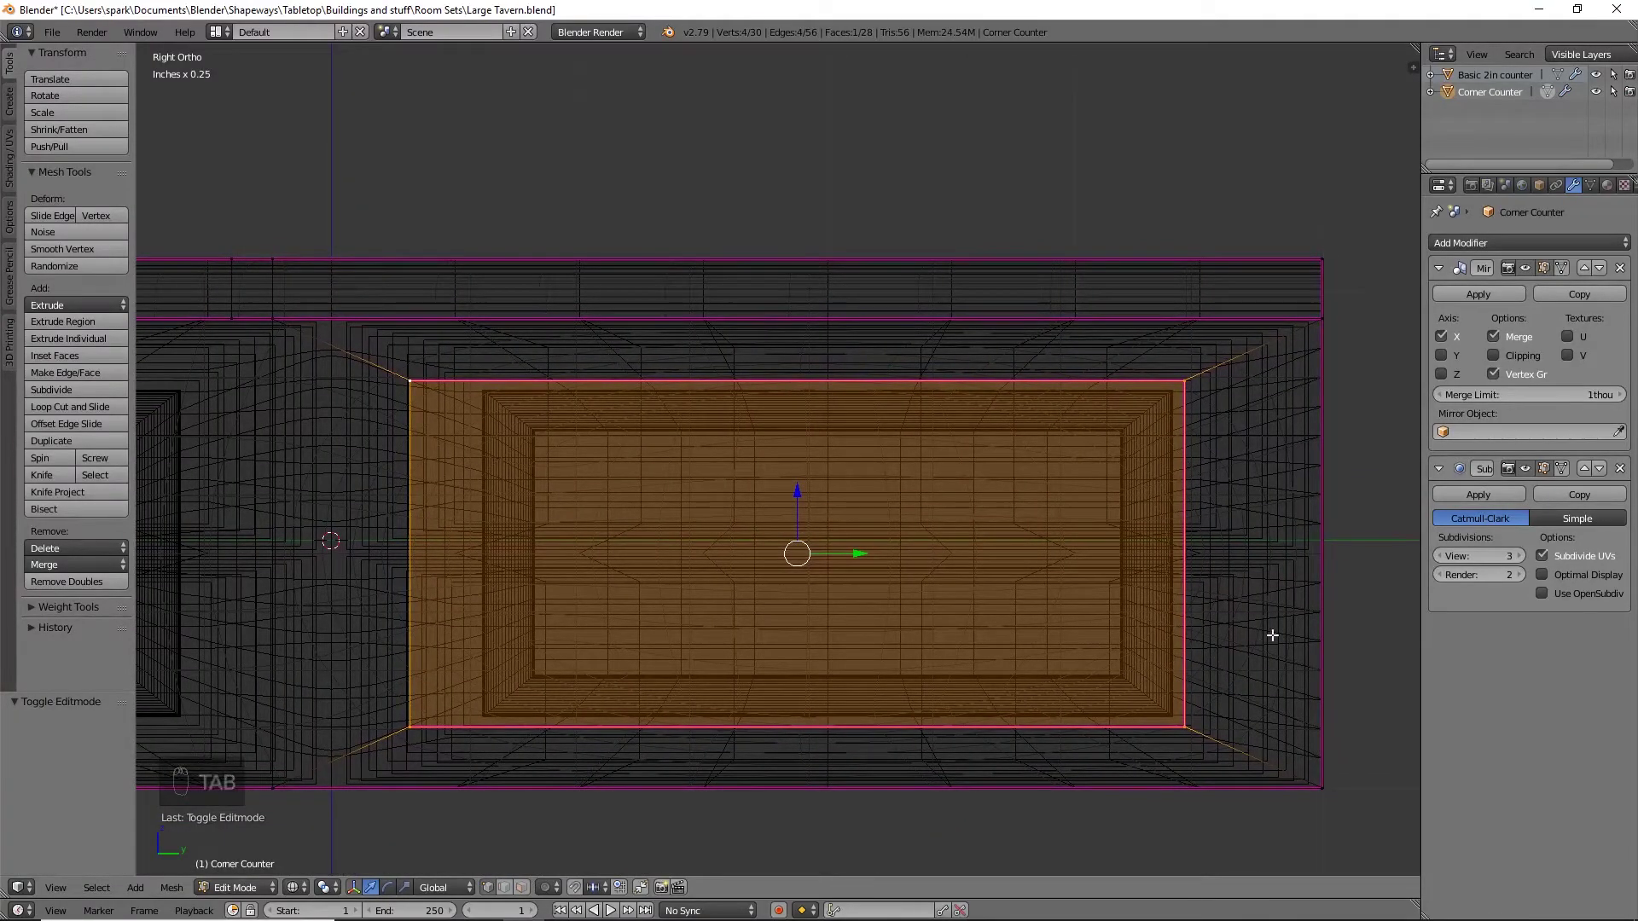
key(s)
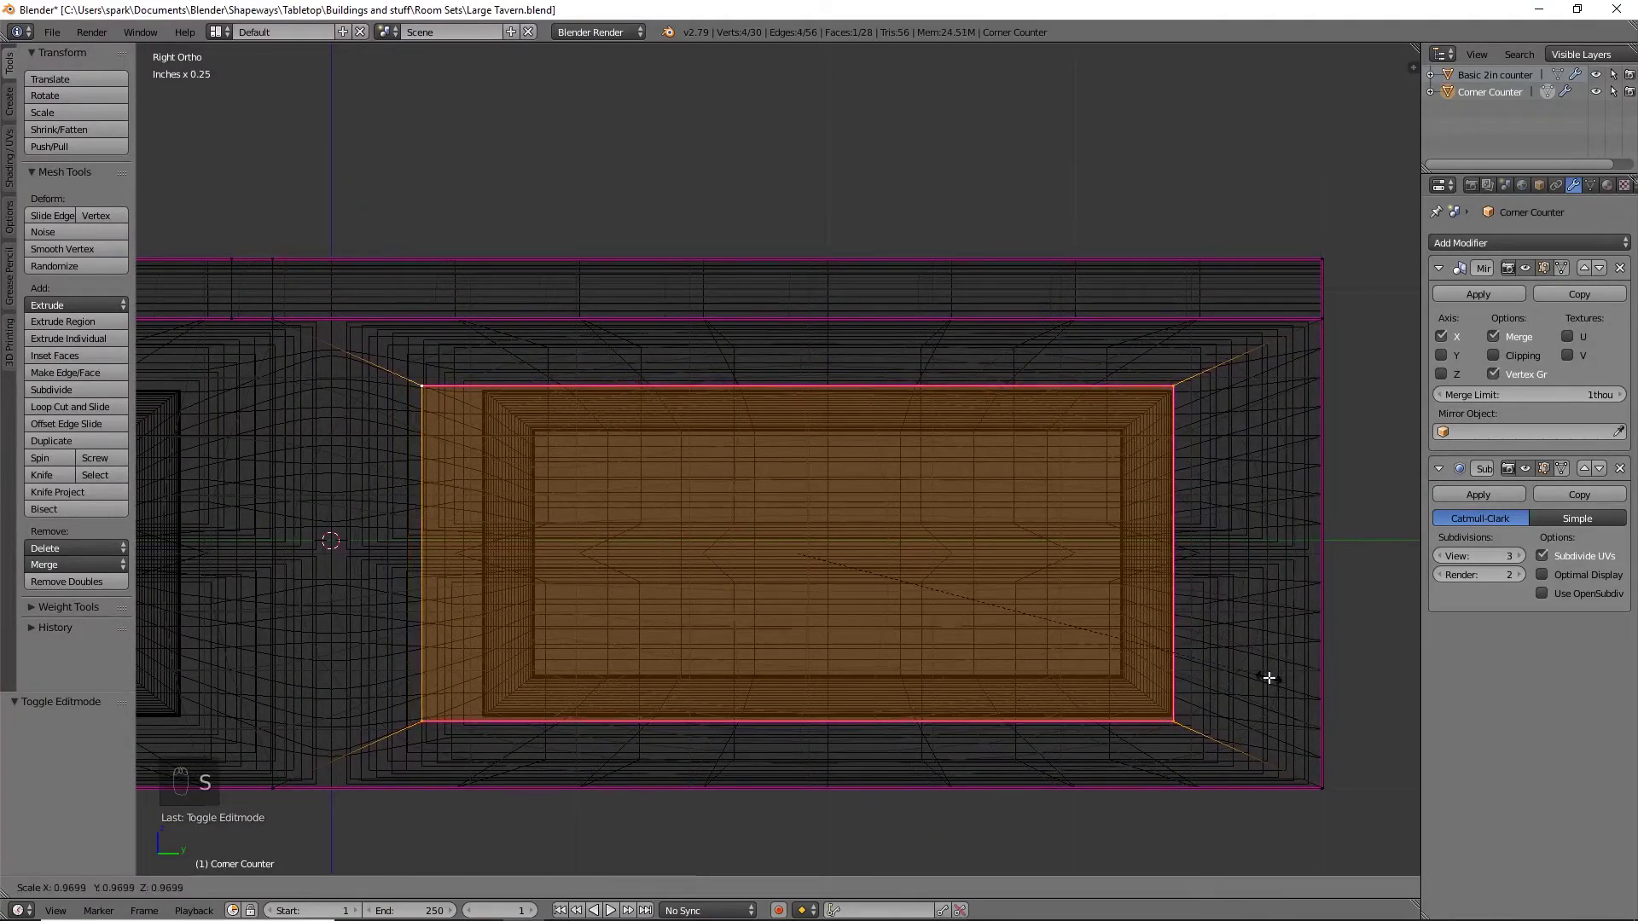
click(1266, 678)
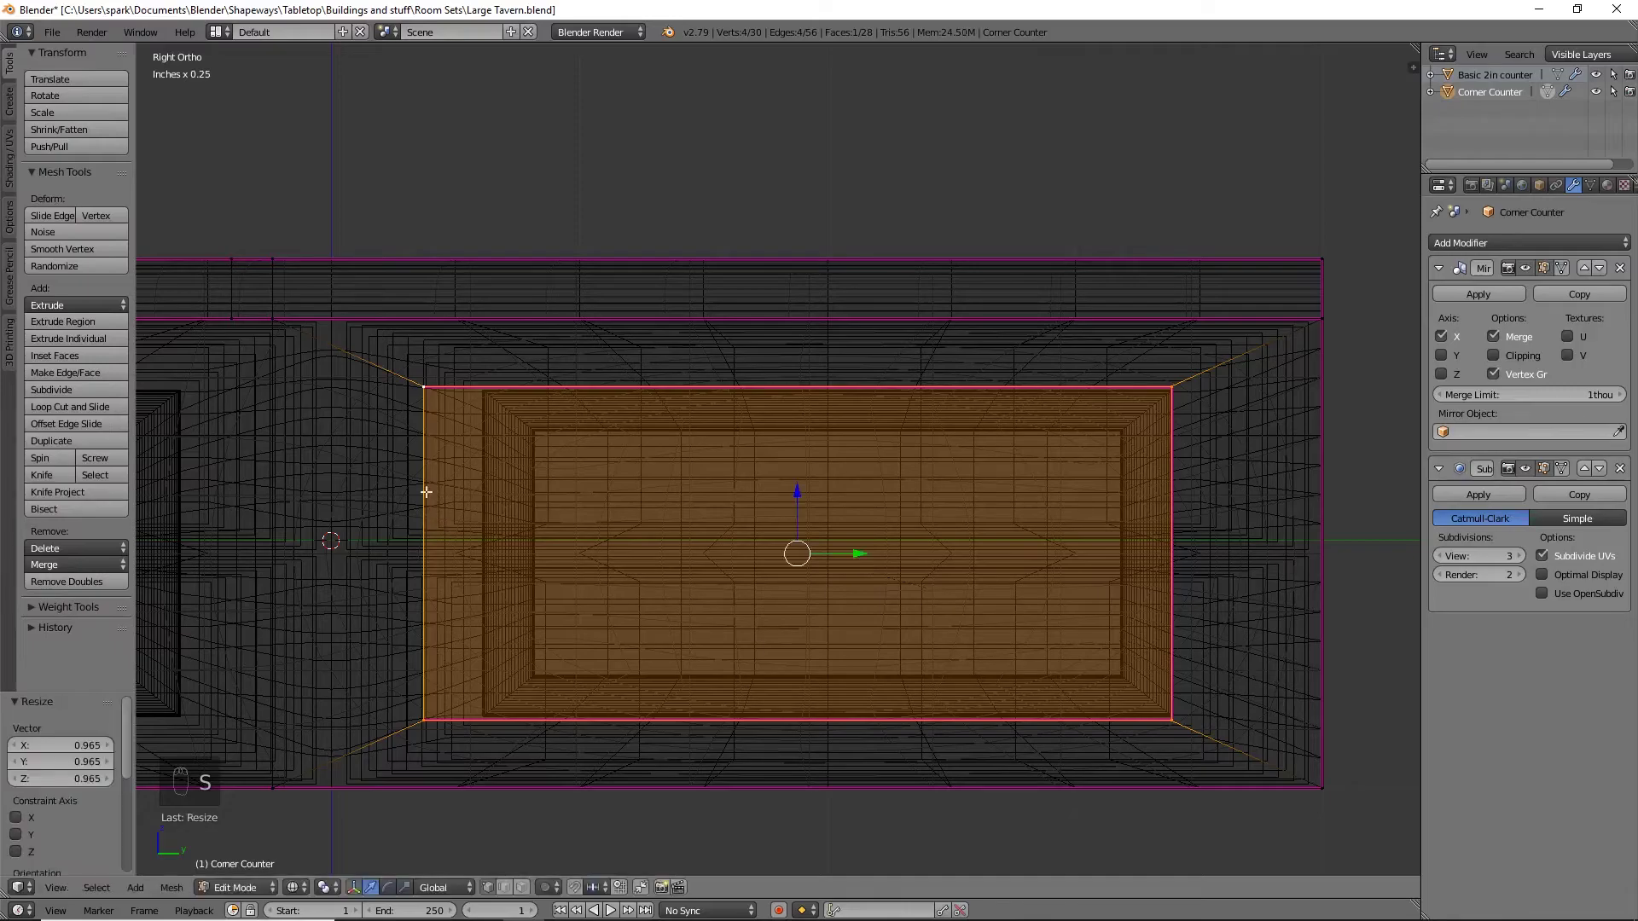
Move the panel face's vertical edge nearest the rounded corner 58.5 thou along Y to meet the reference panel's outline
right_click(425, 396)
shift+right_click(416, 719)
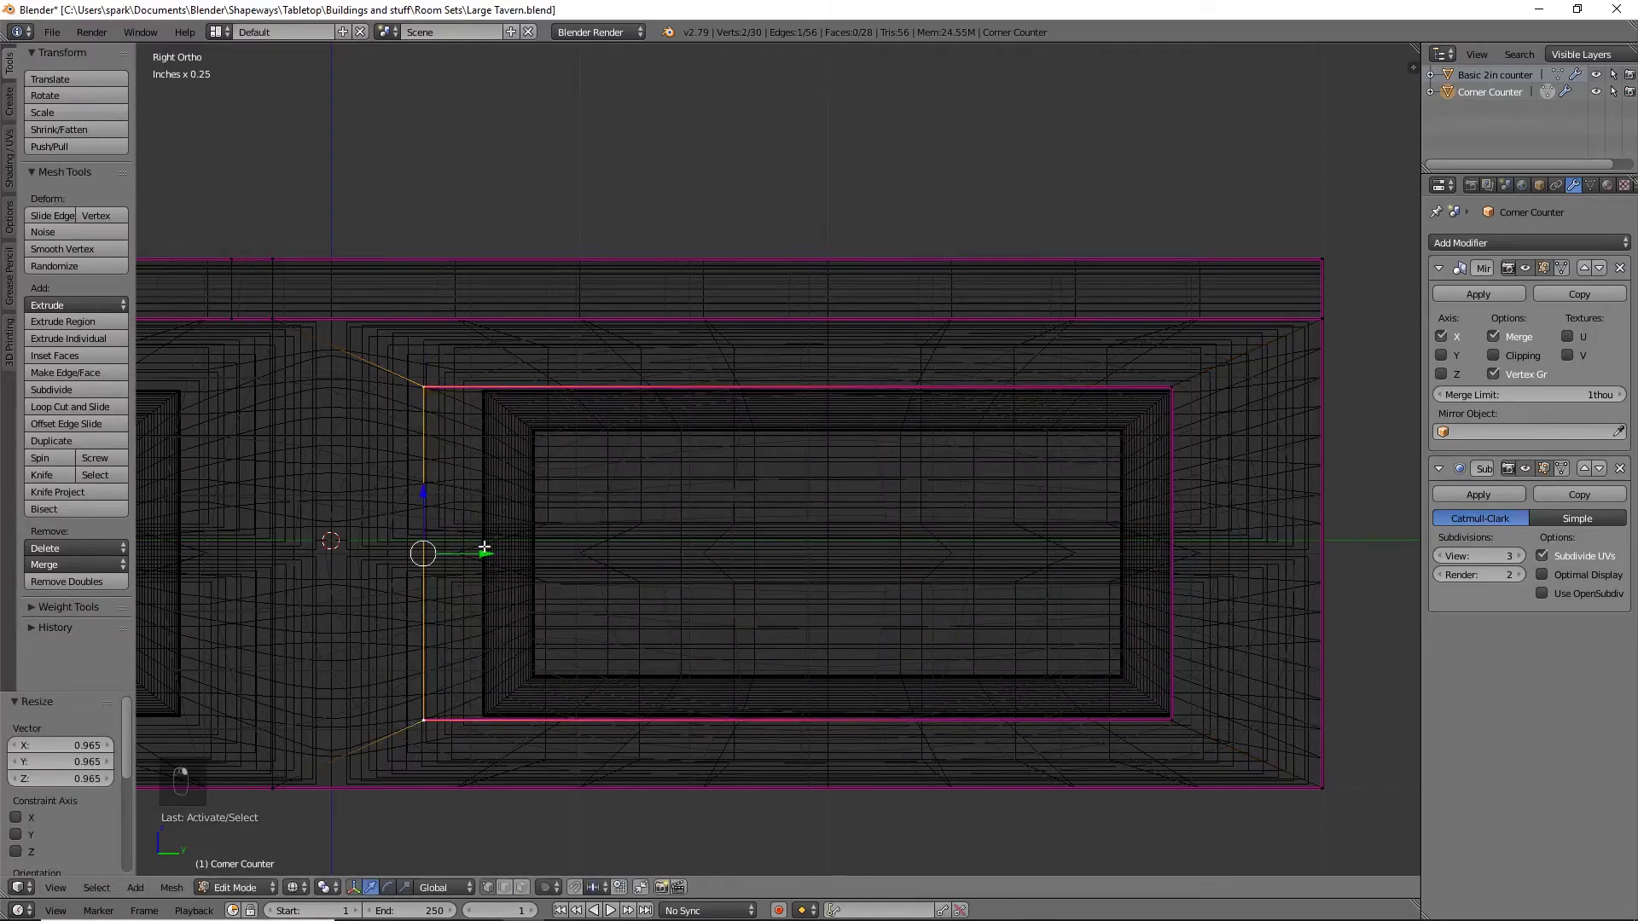
key(g)
key(y)
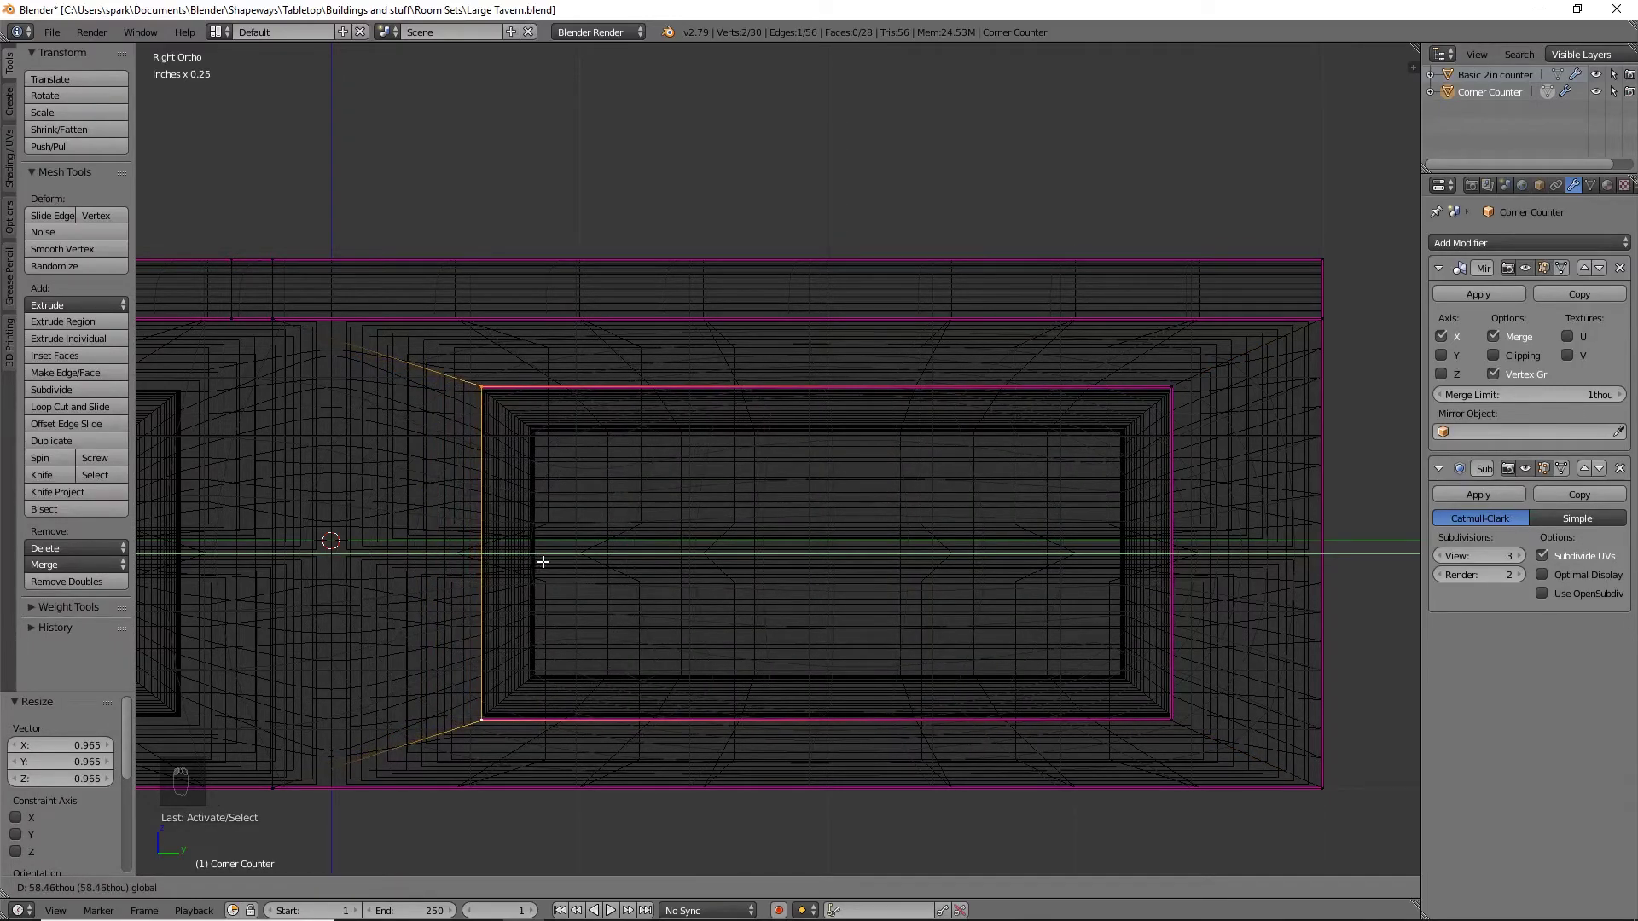
click(543, 562)
Move the panel face's bottom edge 2.58 thou and its top edge -3.44 thou along Z to match the reference panel's outline
alt+right_click(891, 719)
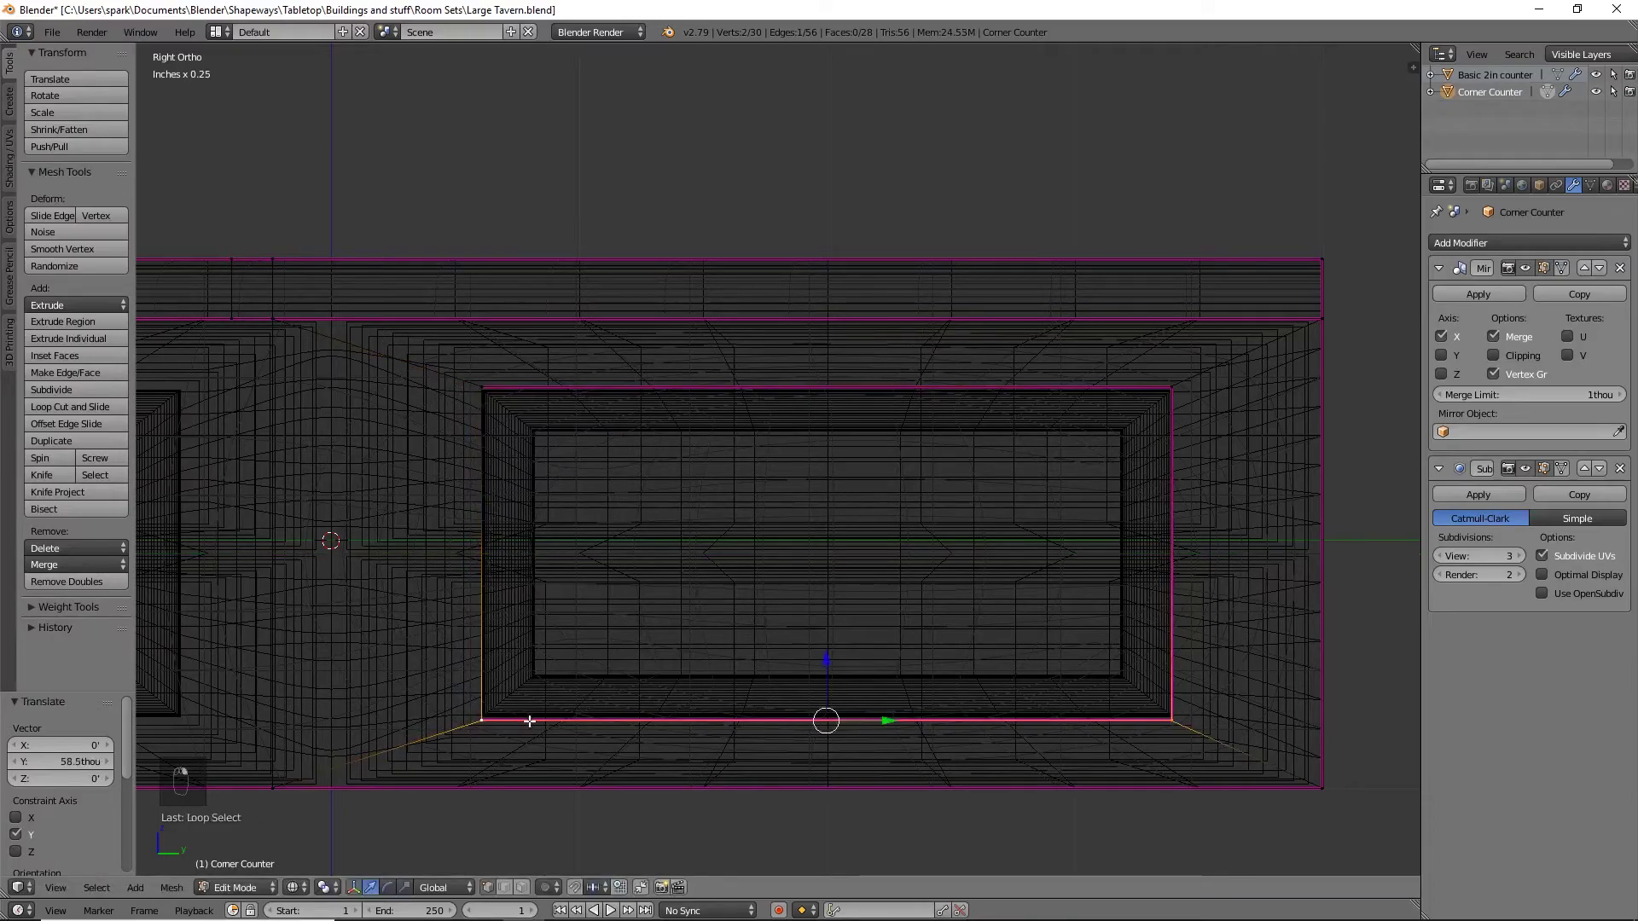
click(820, 672)
key(g)
key(z)
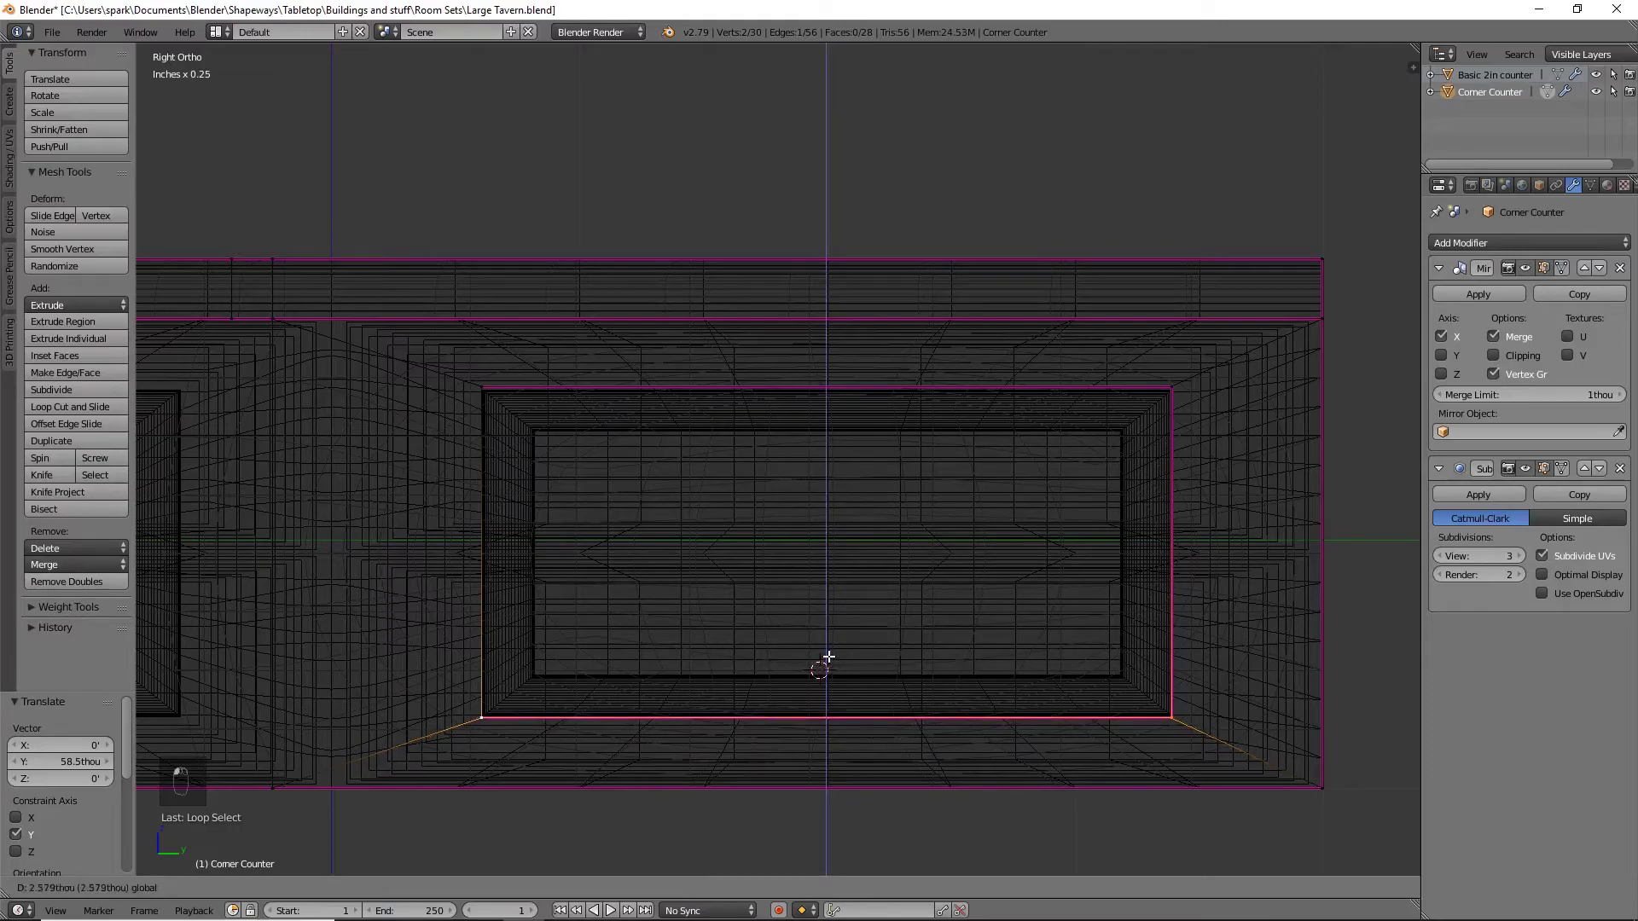
click(828, 657)
alt+right_click(792, 392)
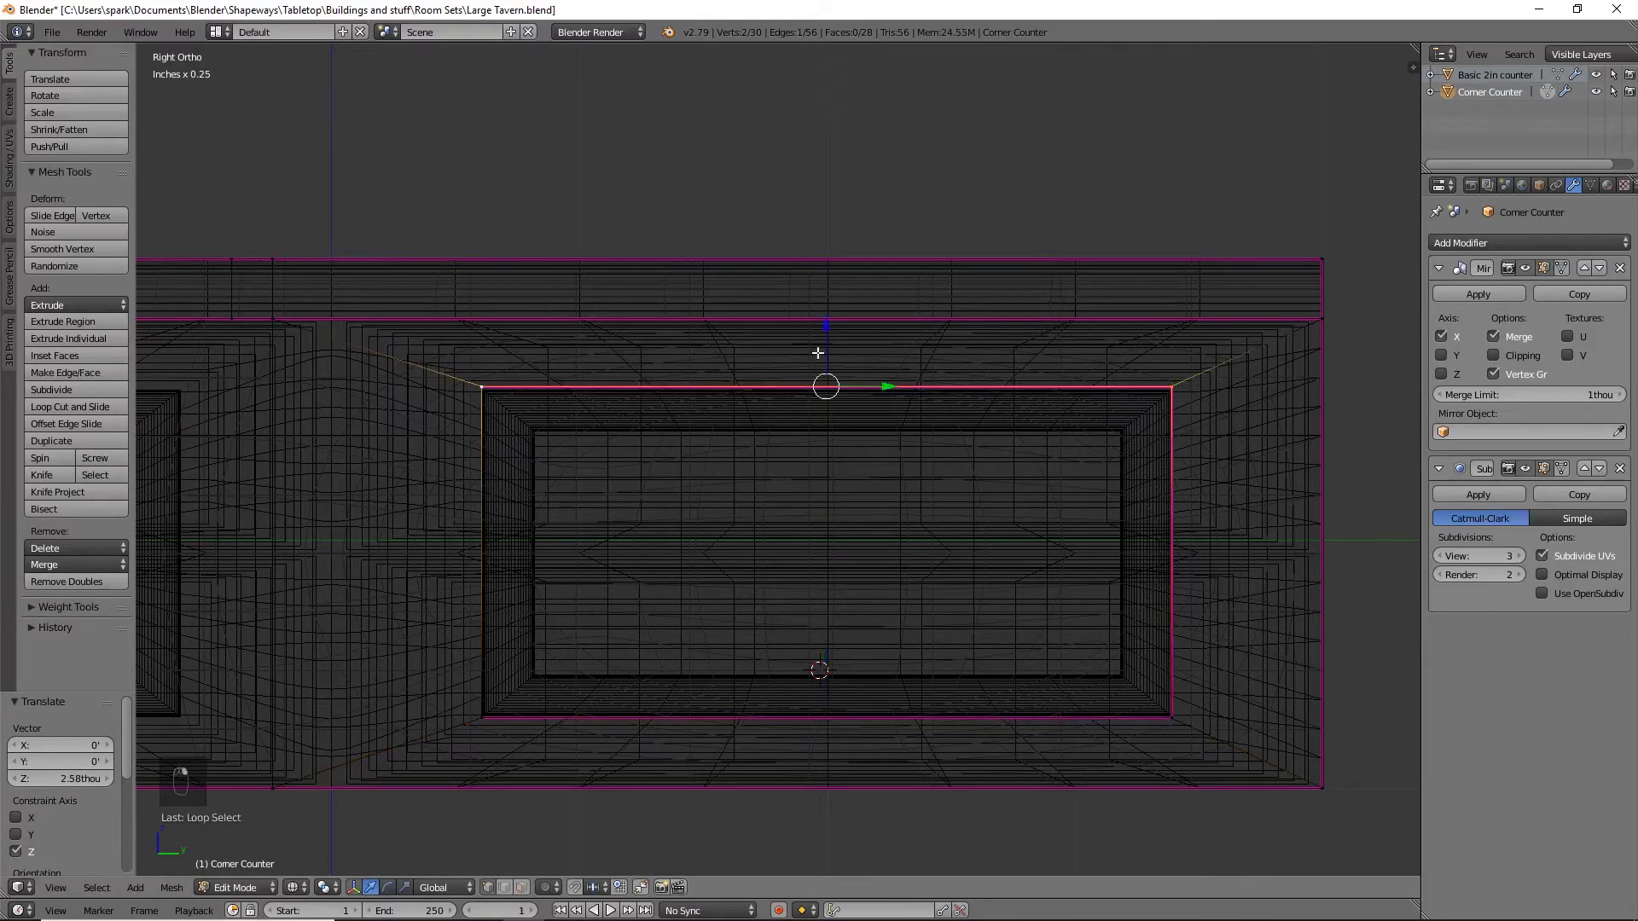
key(g)
key(z)
click(829, 330)
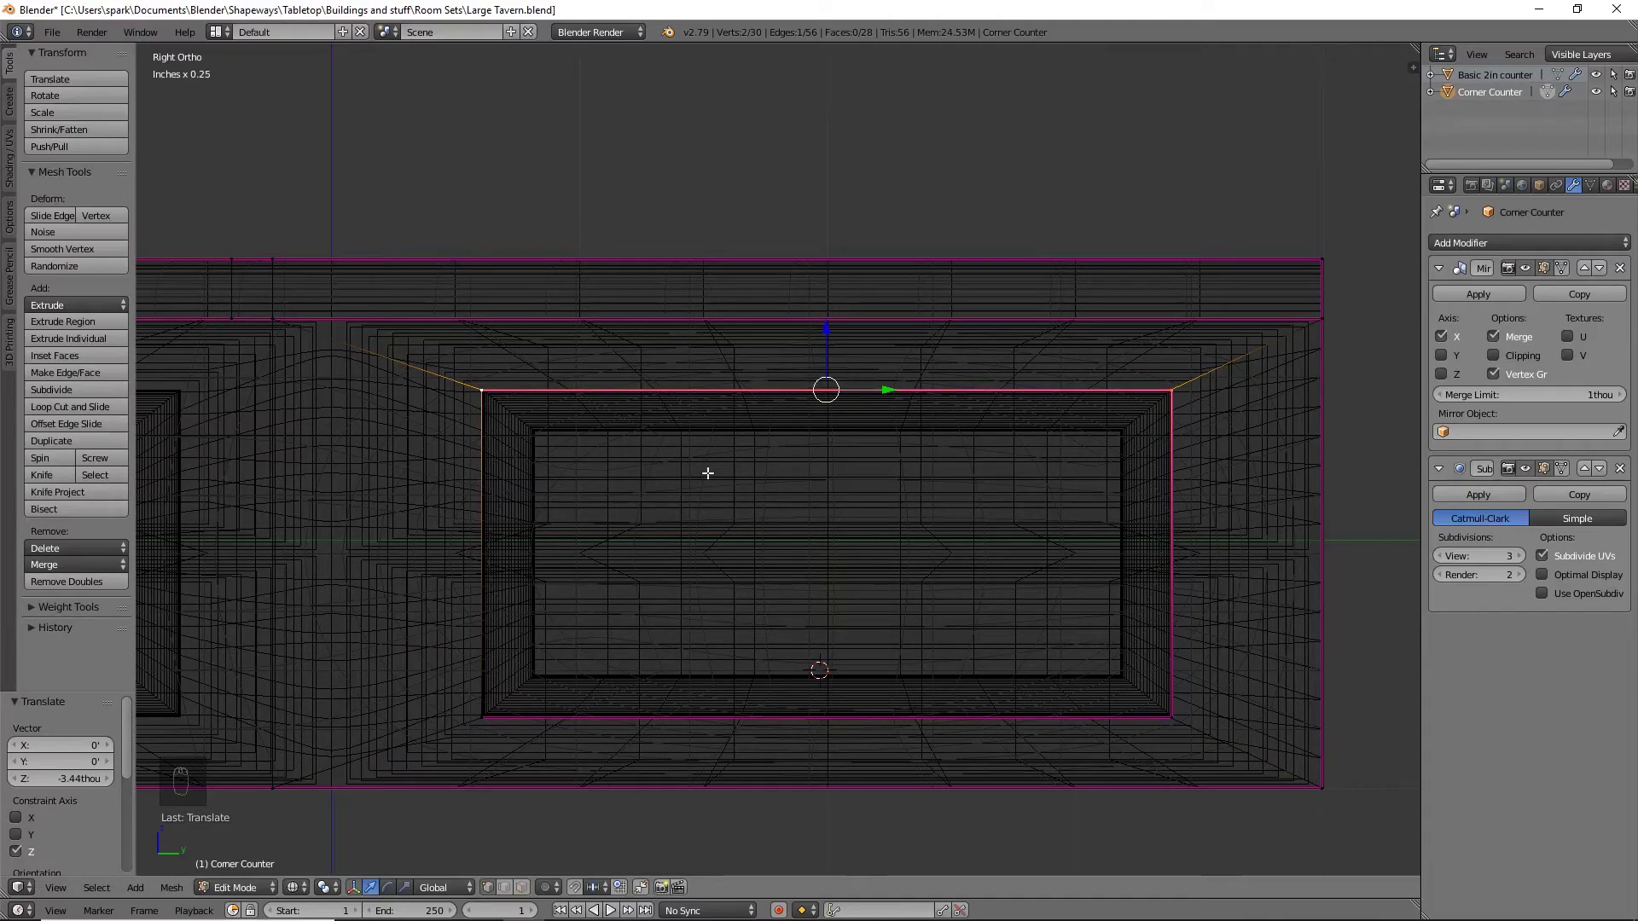
Hide the Basic 2in counter, select all four edges of the panel face and set their crease to 1
click(1596, 75)
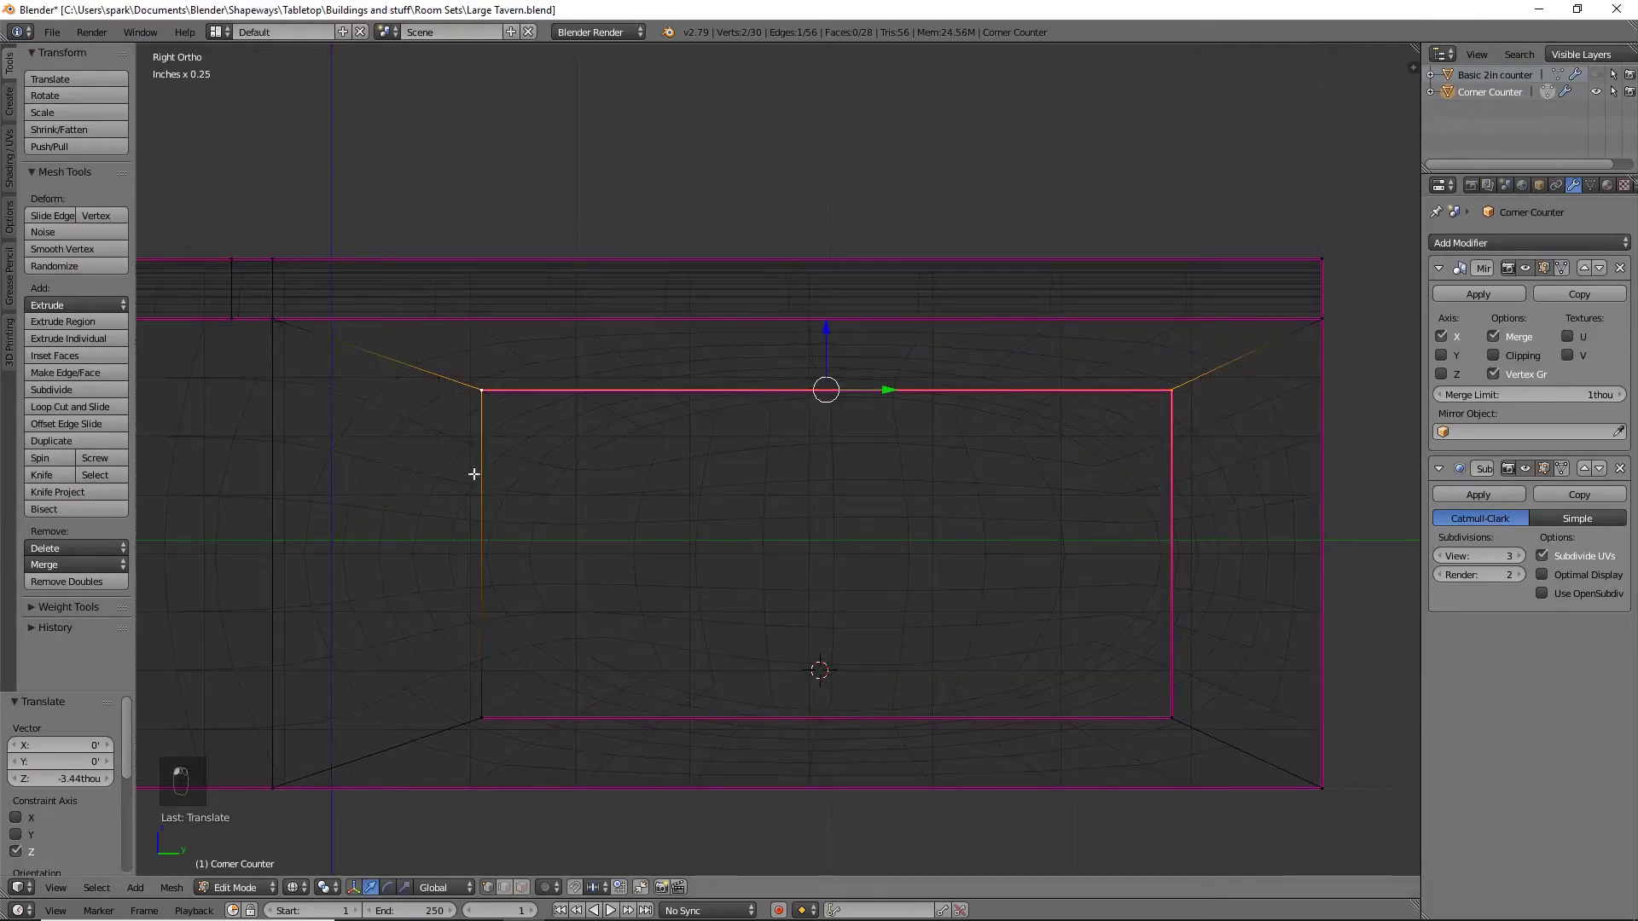
alt+shift+right_click(488, 442)
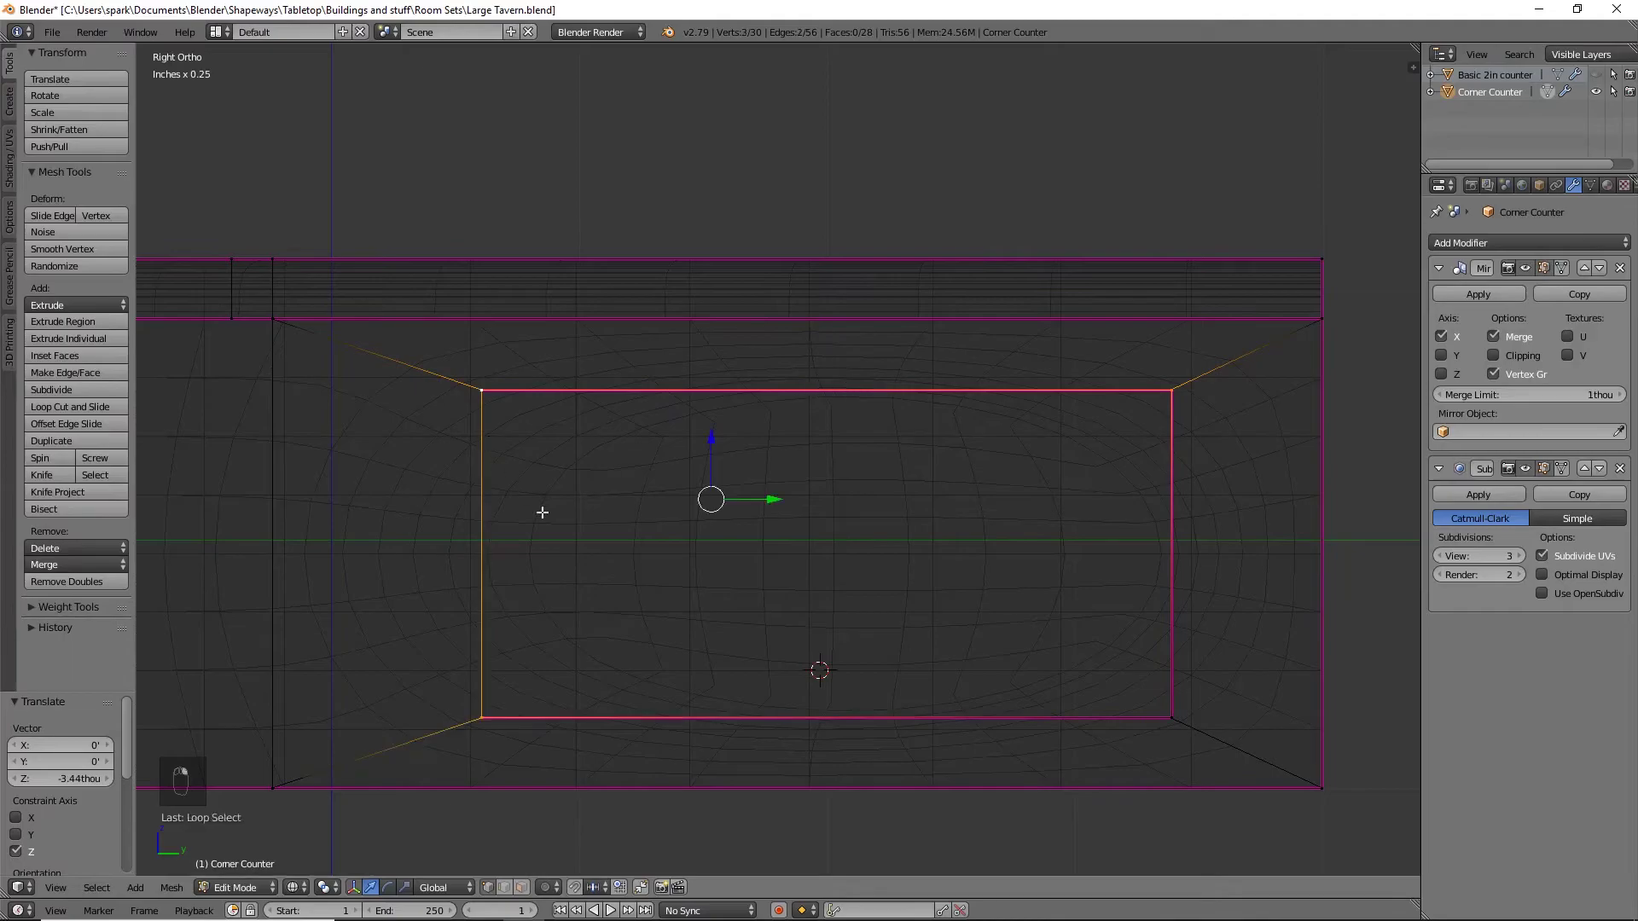
alt+shift+right_click(1093, 712)
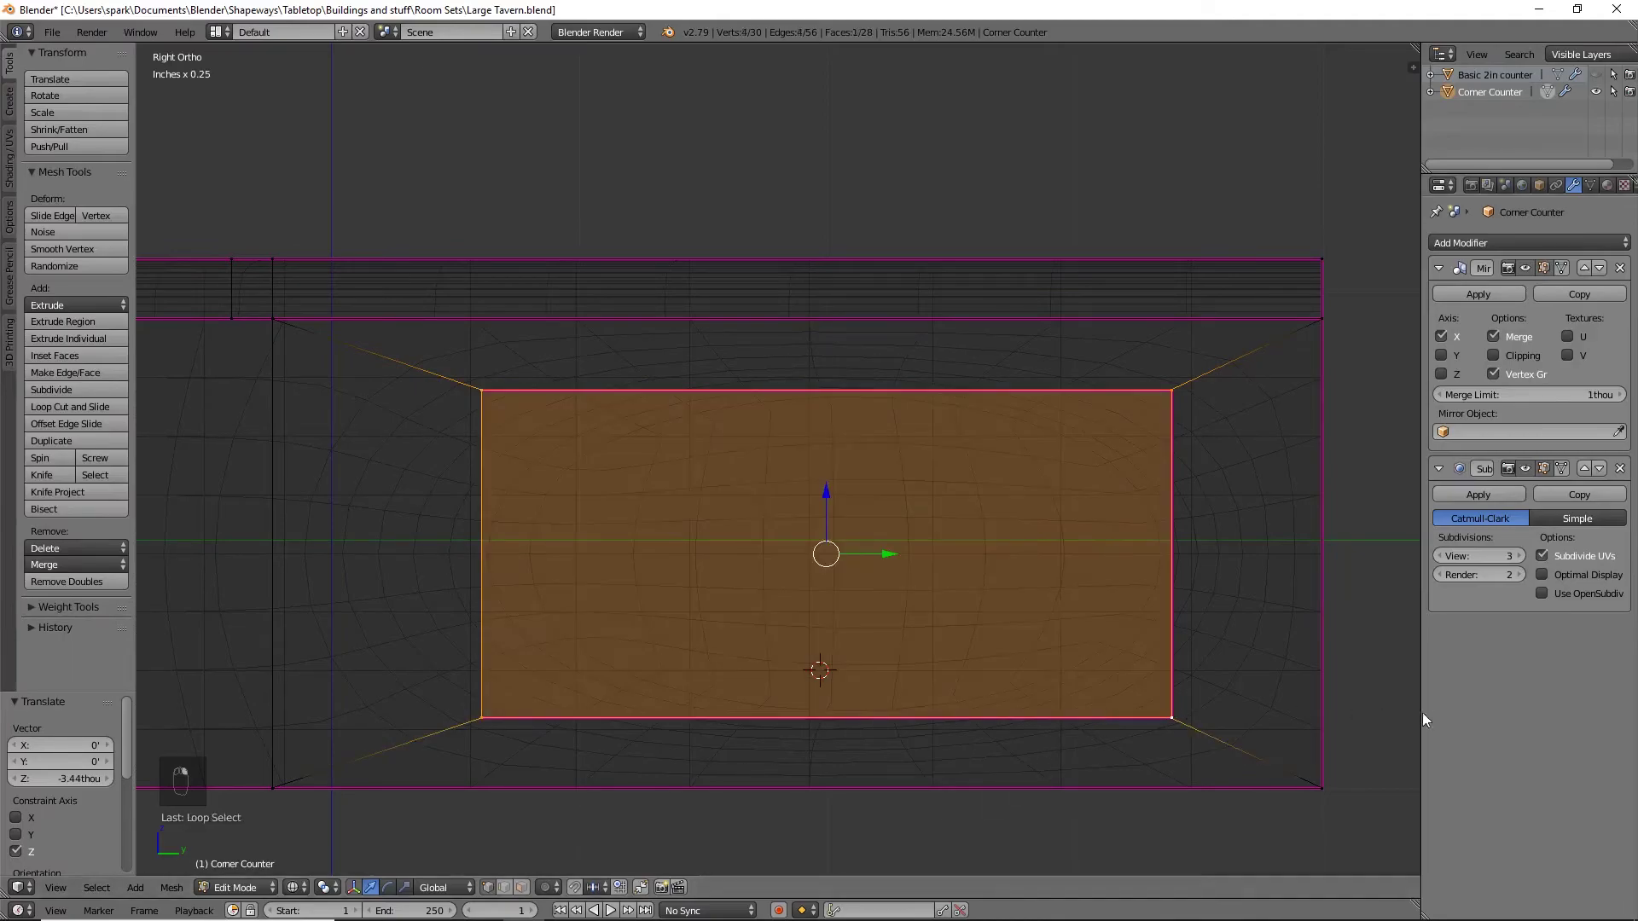
key(shift+e)
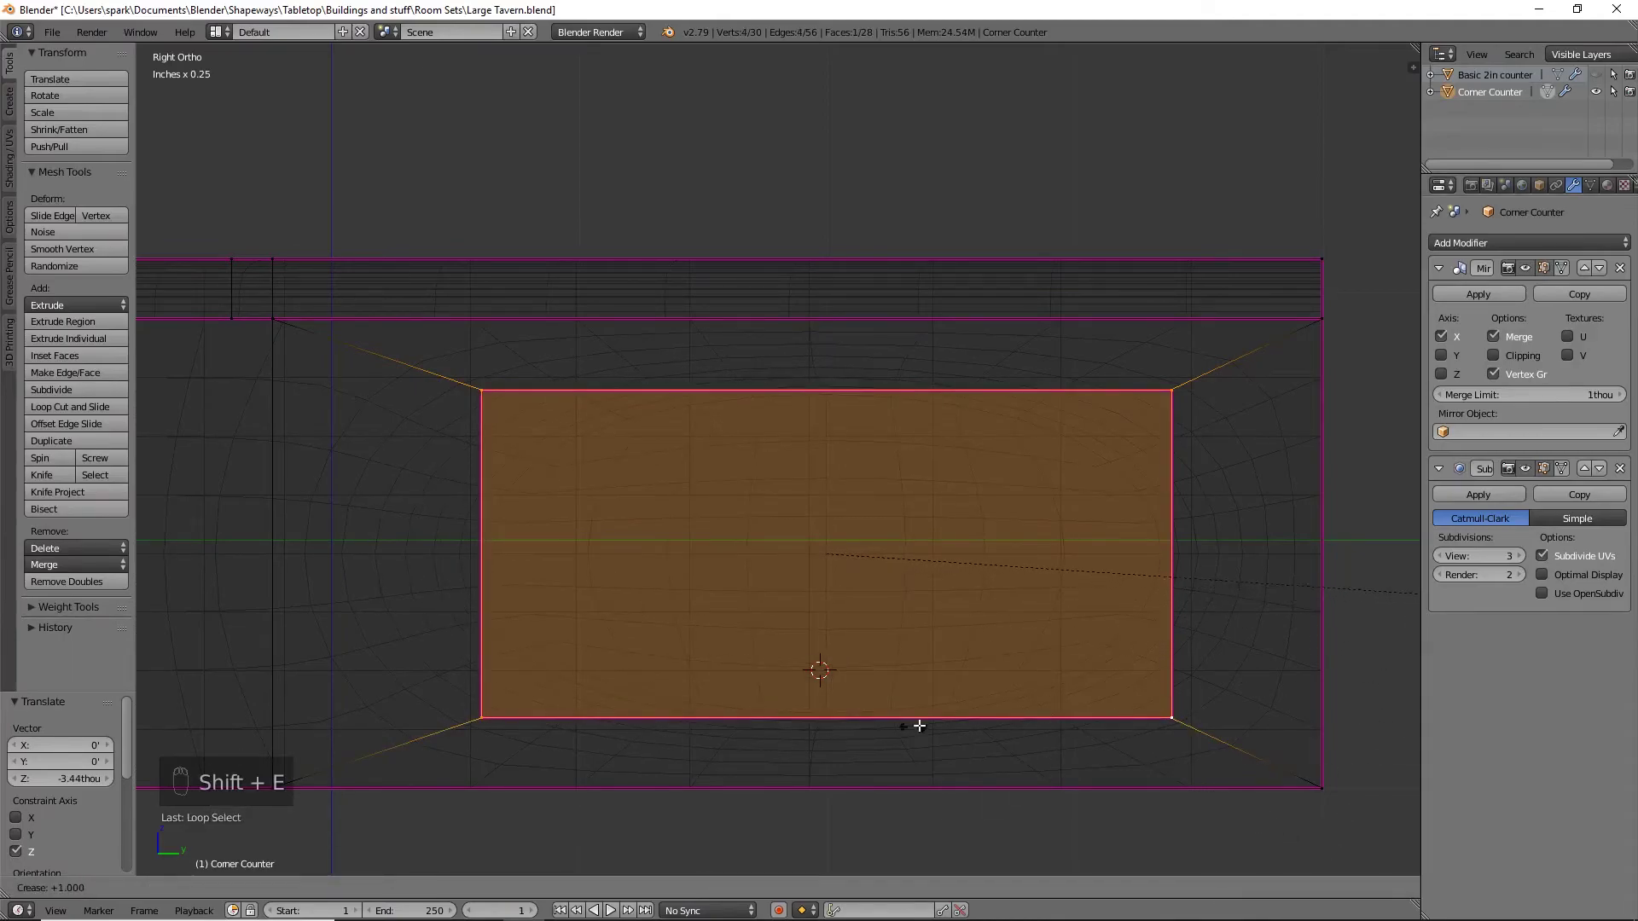
click(938, 708)
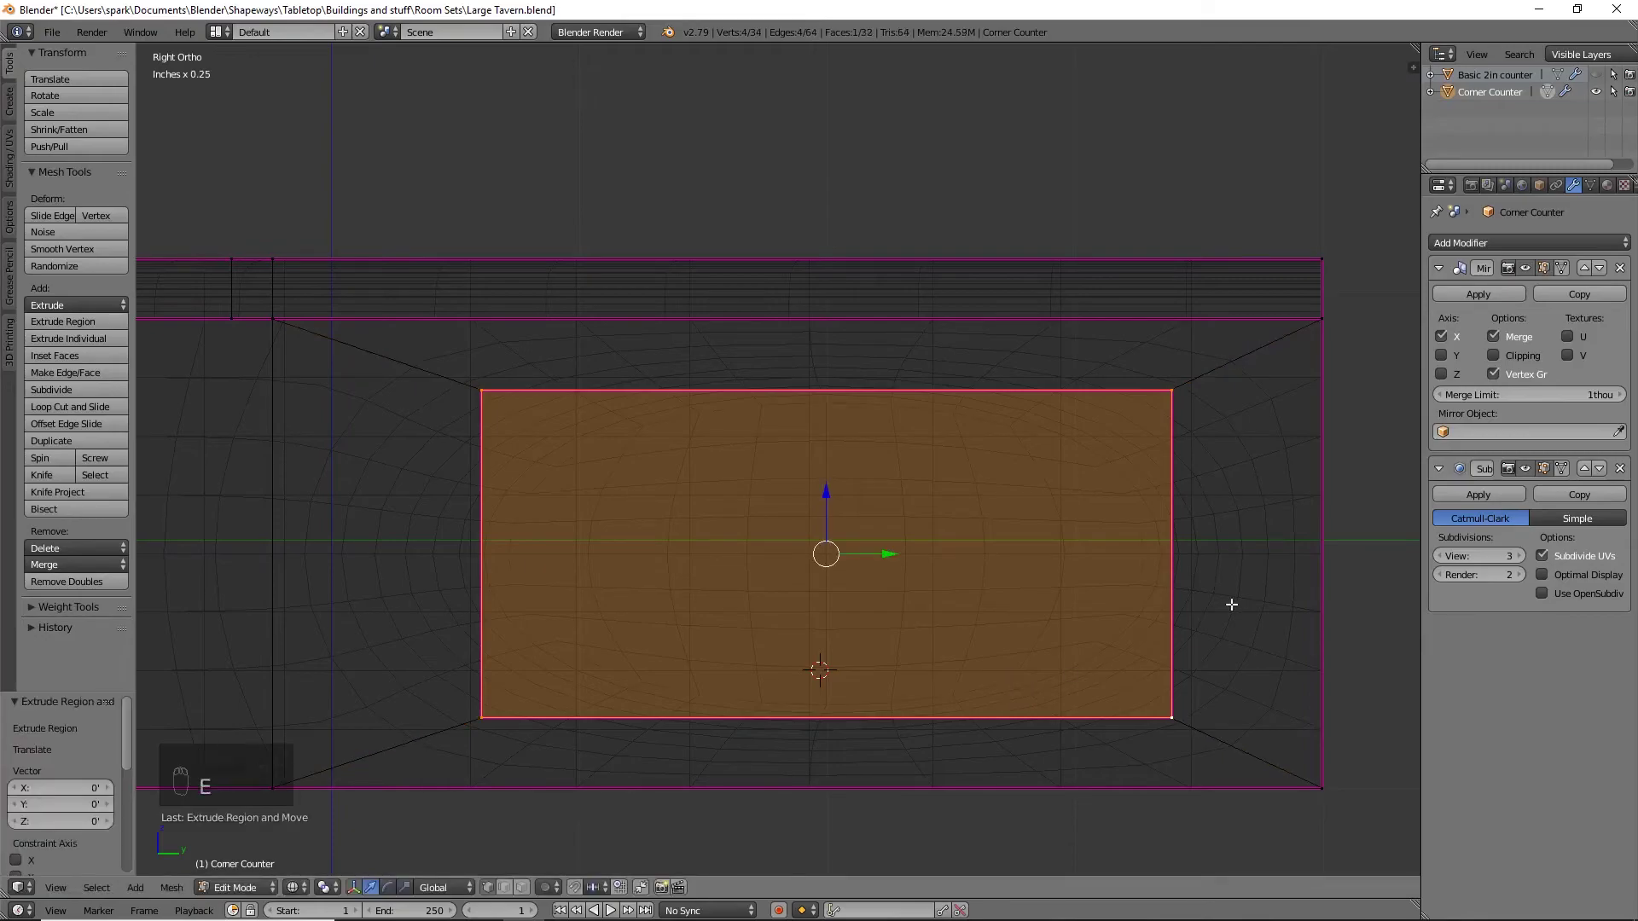
Extrude the panel face in place, show the Basic 2in counter again and scale the new face to 0.747
key(e)
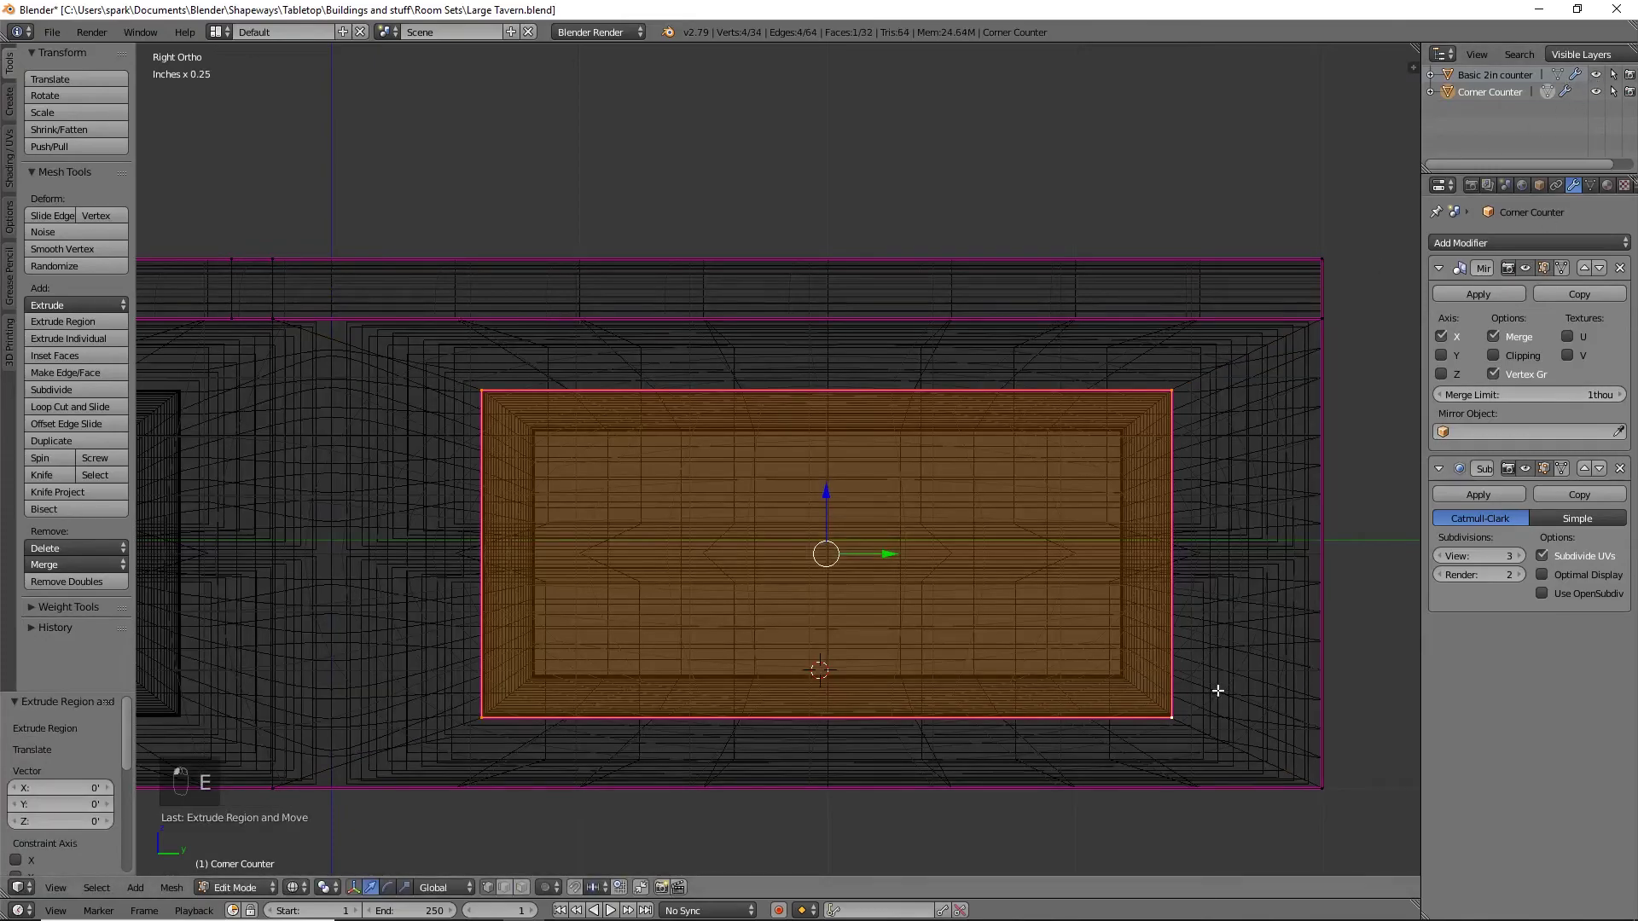
key(s)
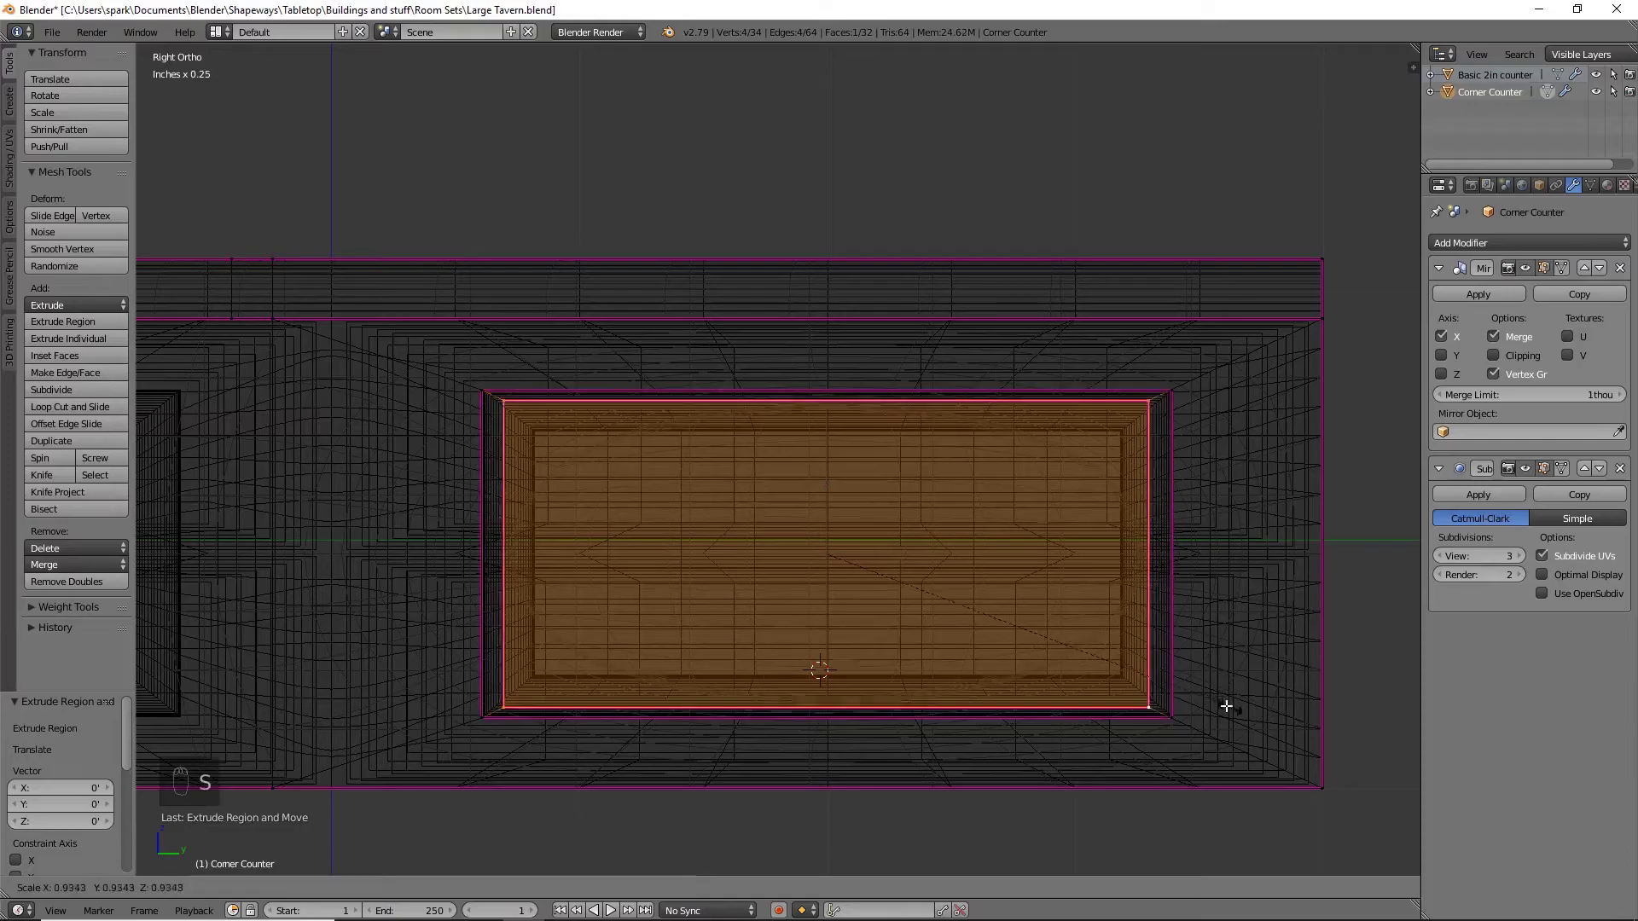
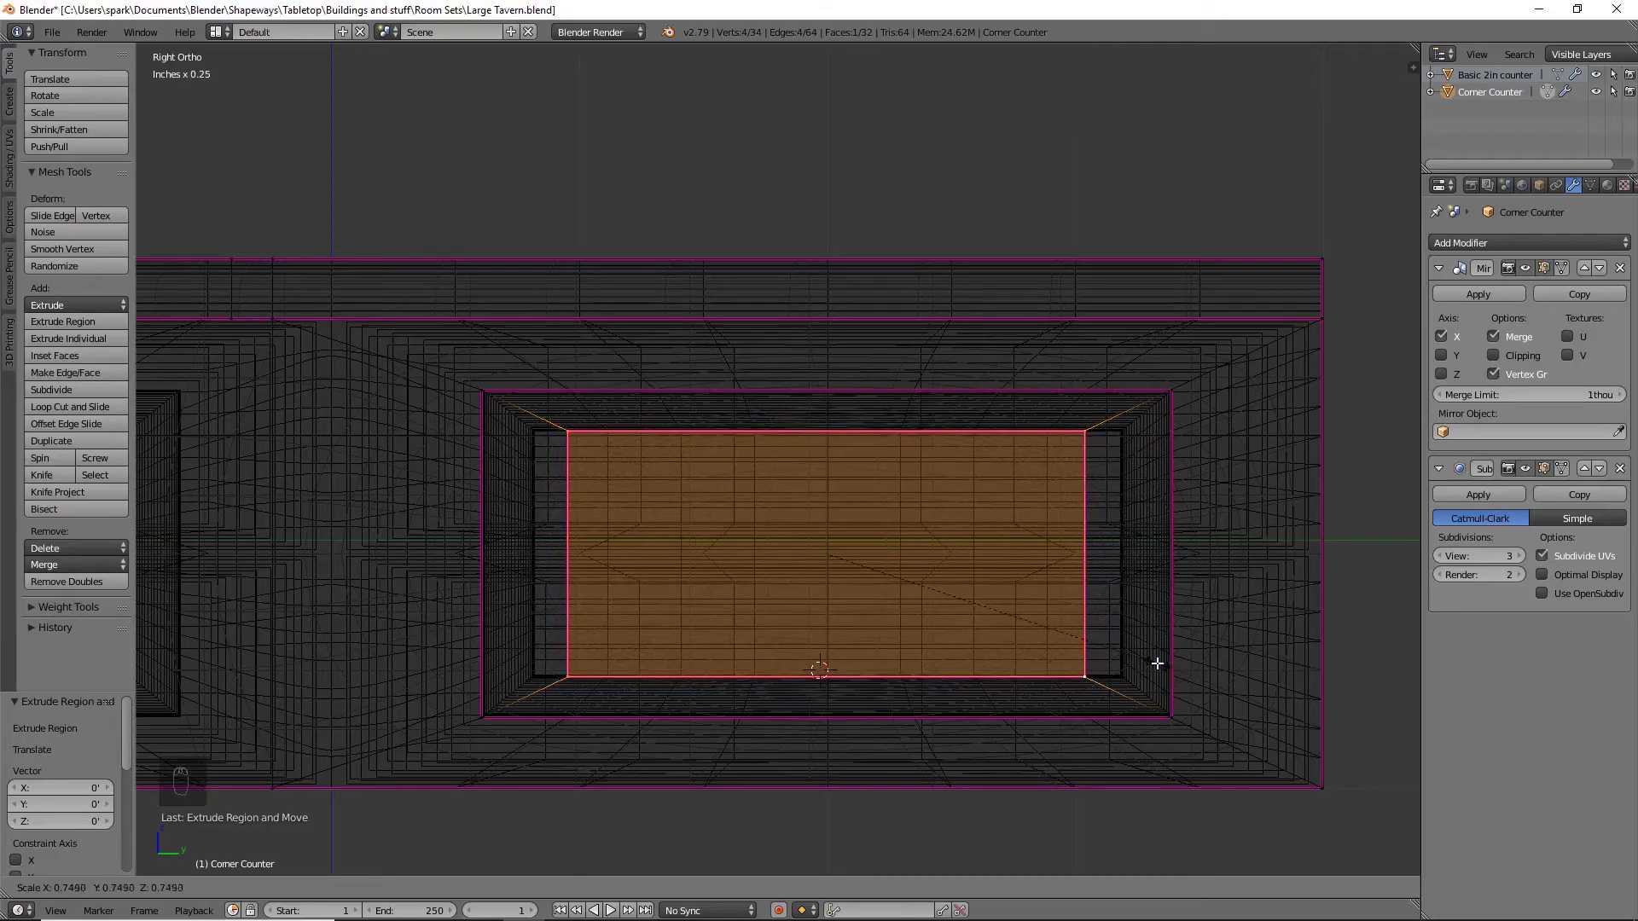
click(1158, 662)
Scale the inner panel face about 1.143 along Y and shift it 1.72 thou along Y to fit the reference's inner panel
key(s)
key(y)
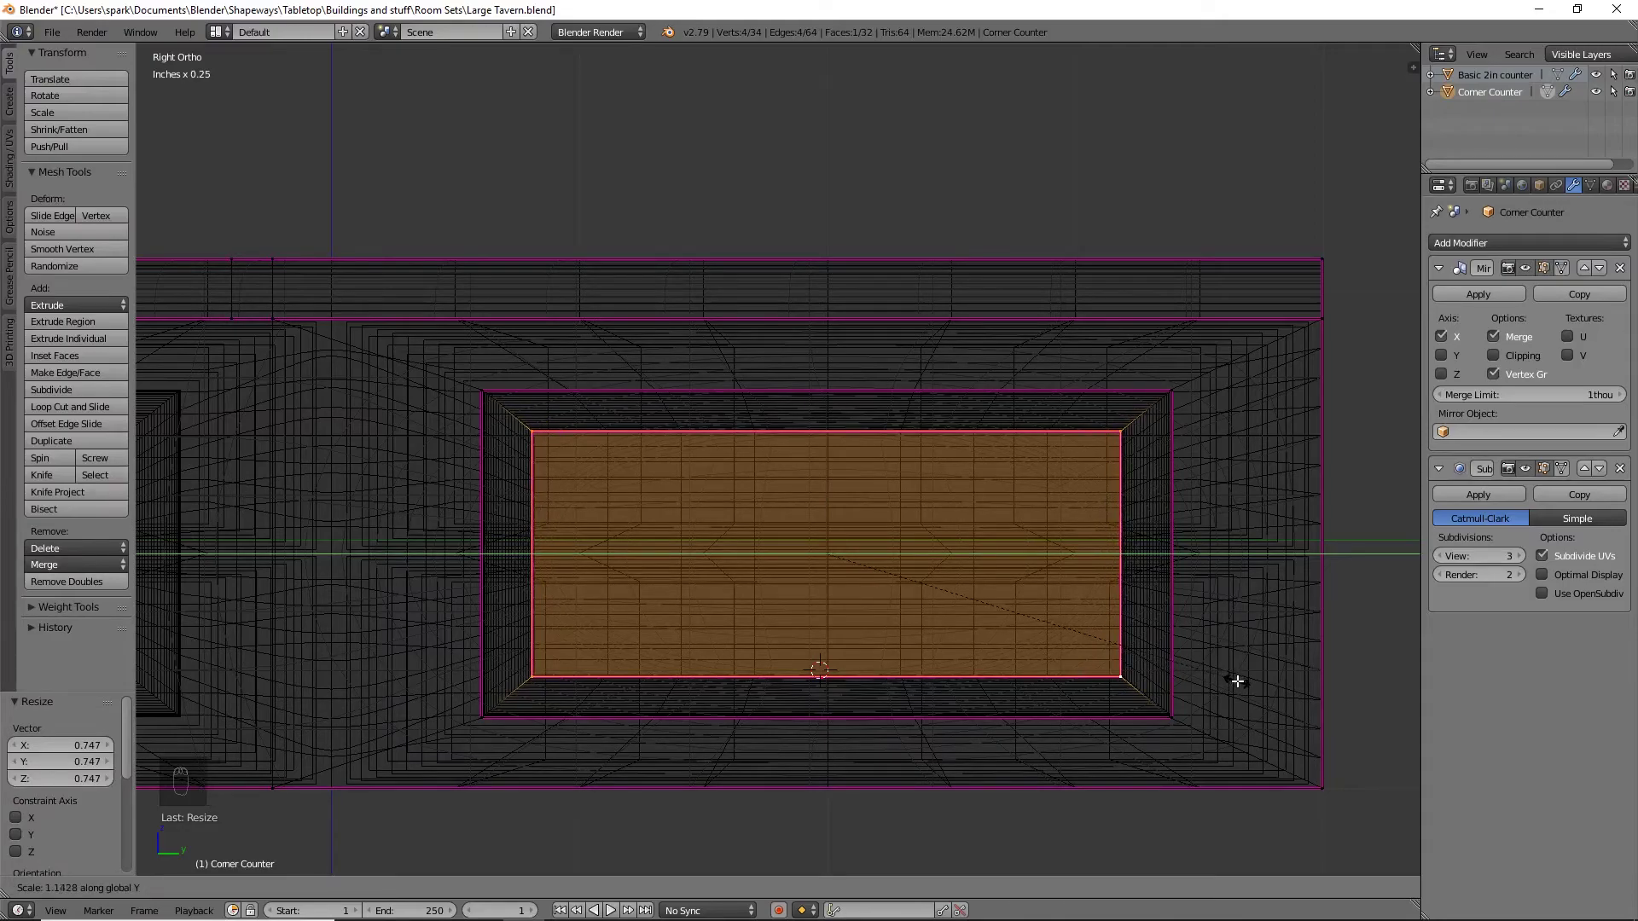
click(1237, 681)
drag(885, 554, 919, 599)
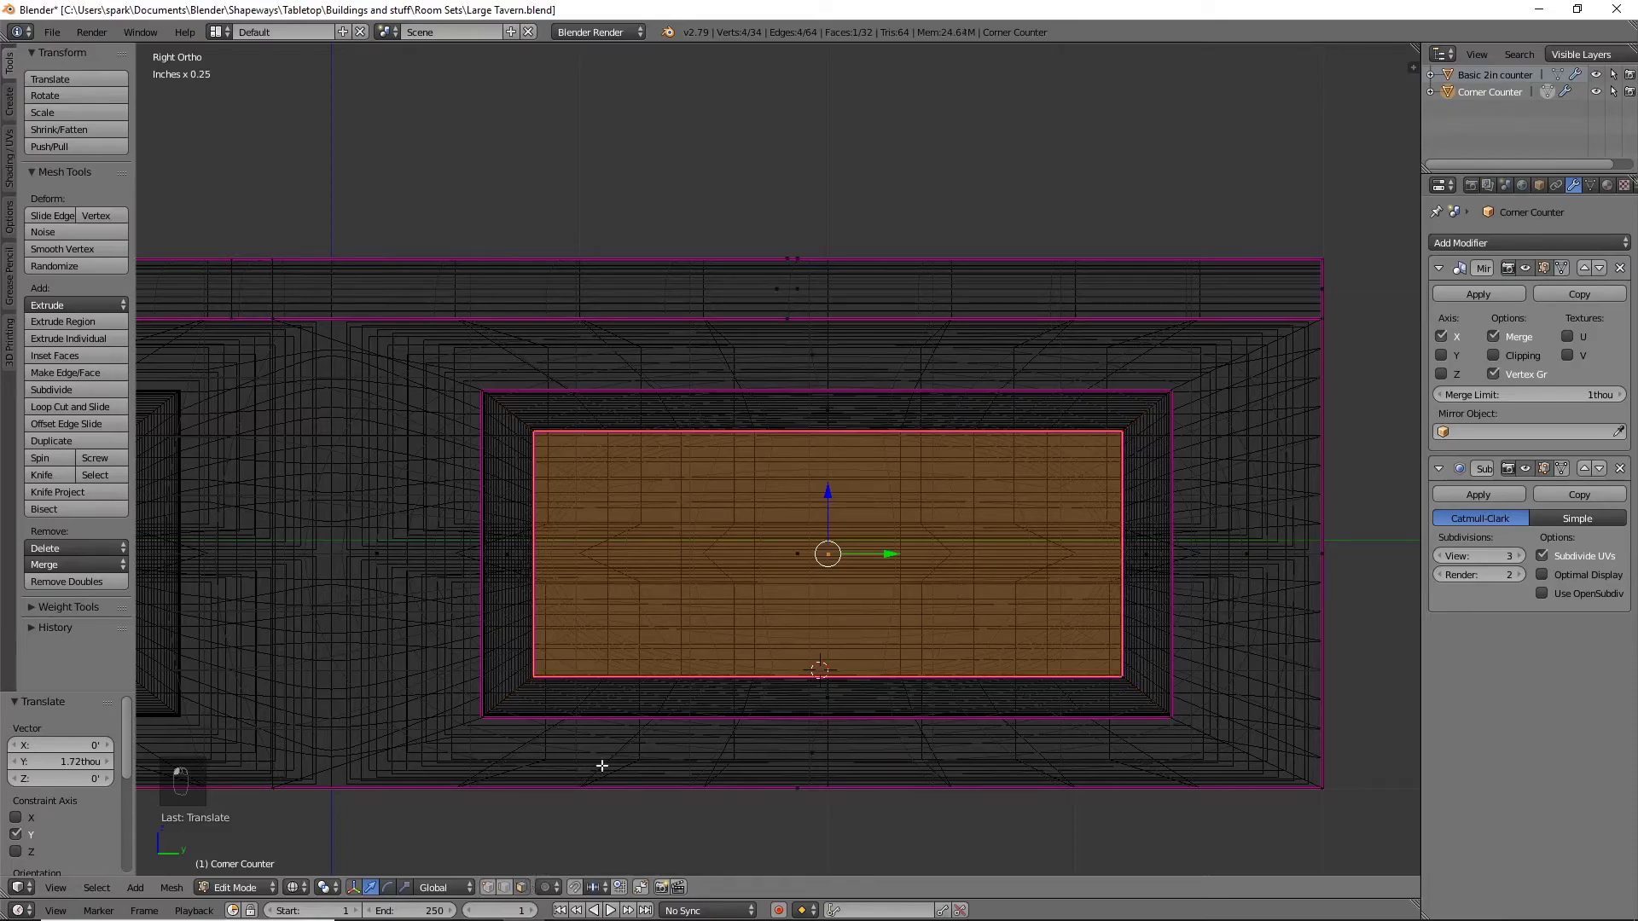
Select the four border faces around the inner panel and extrude them 31 thou outward along X as a raised frame
right_click(512, 513)
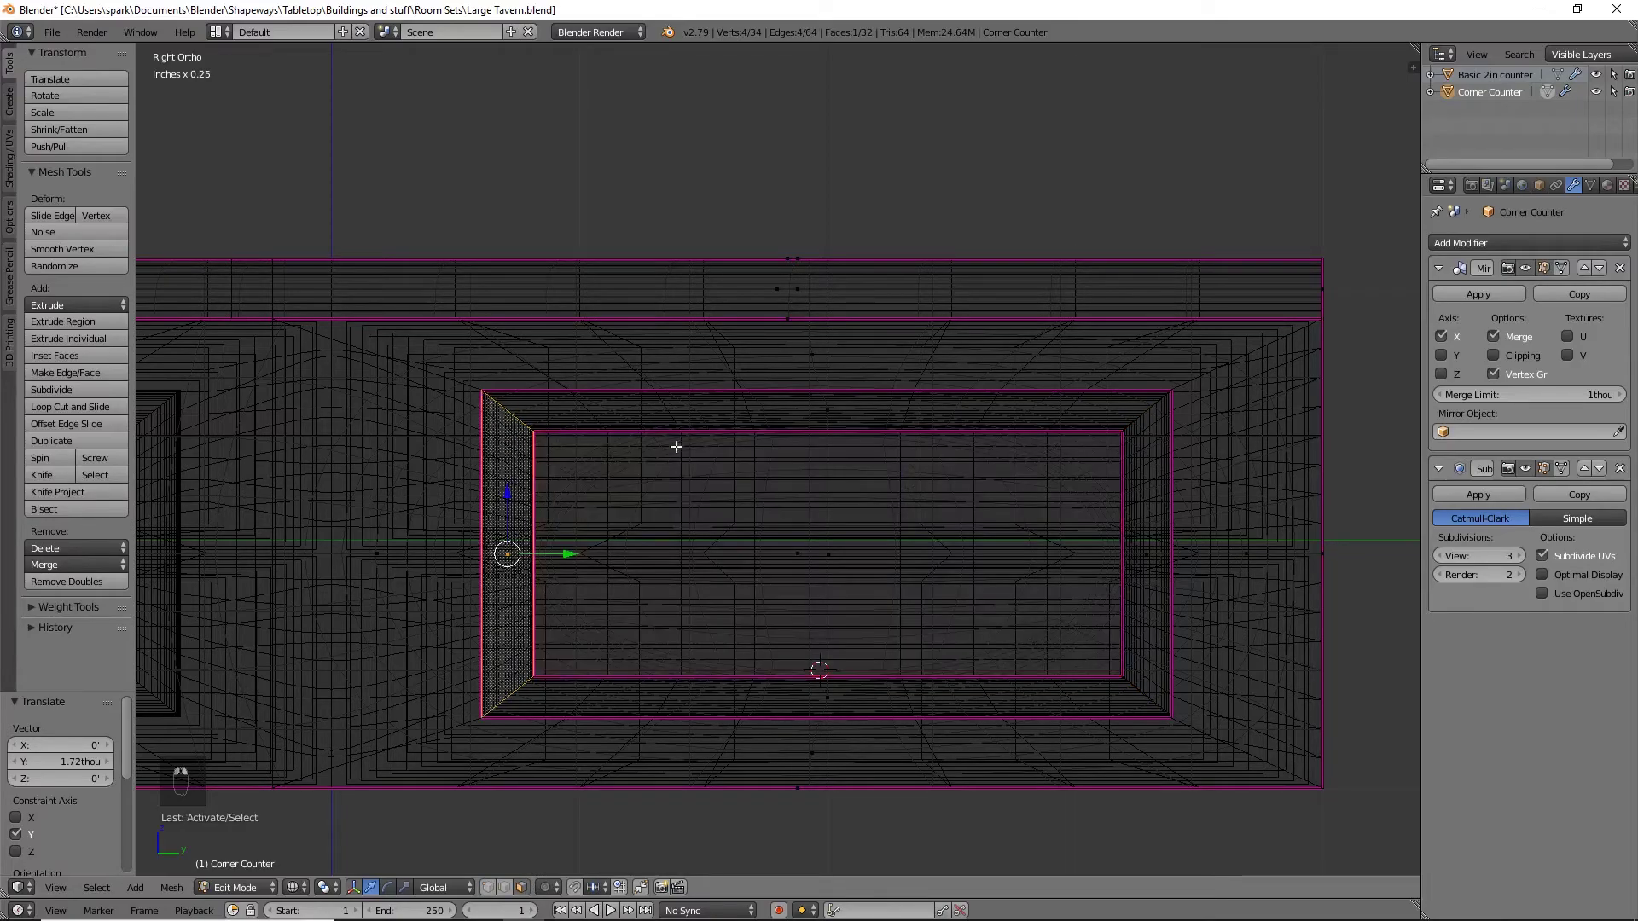
shift+right_click(840, 412)
shift+right_click(1139, 543)
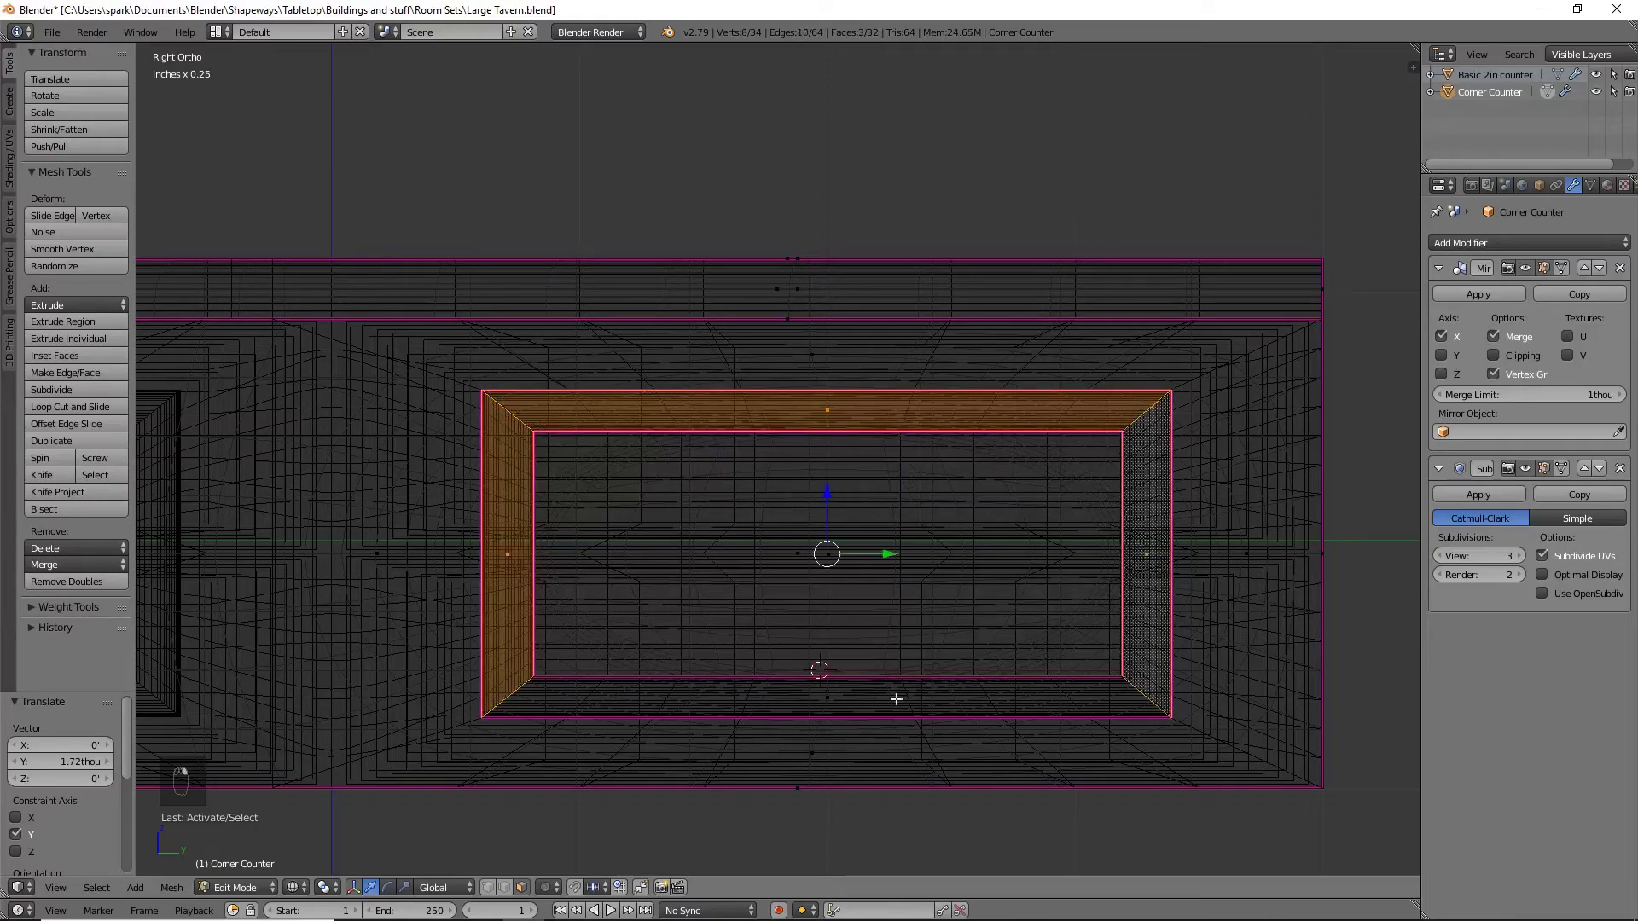
shift+right_click(815, 694)
key(KP_1)
shift+middle_drag(717, 641, 859, 663)
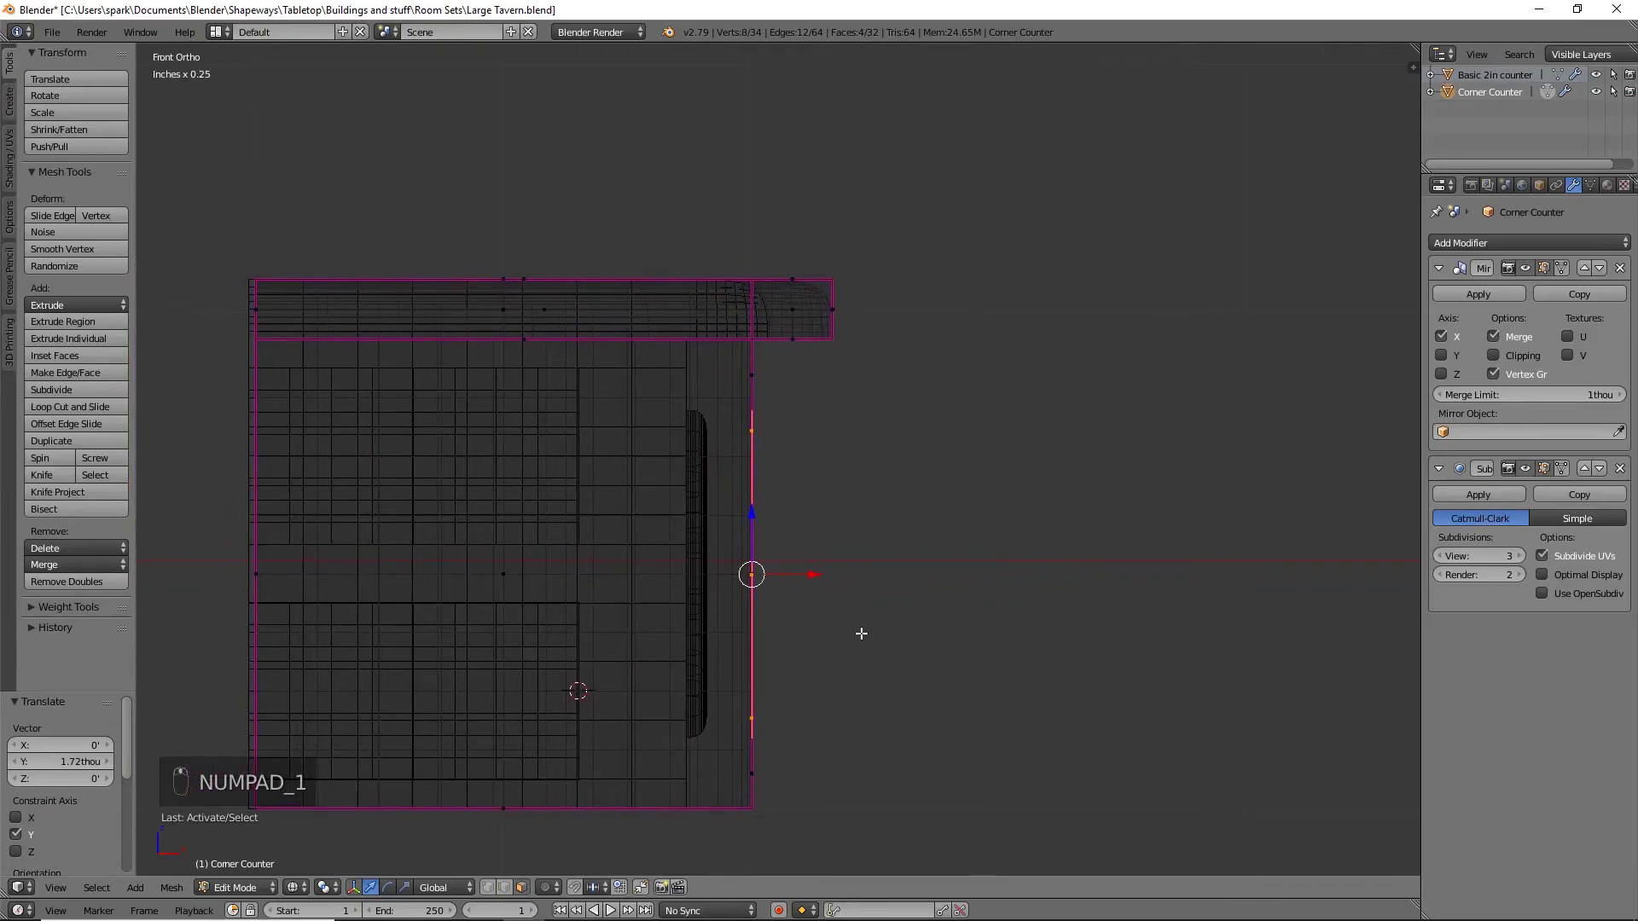
key(e)
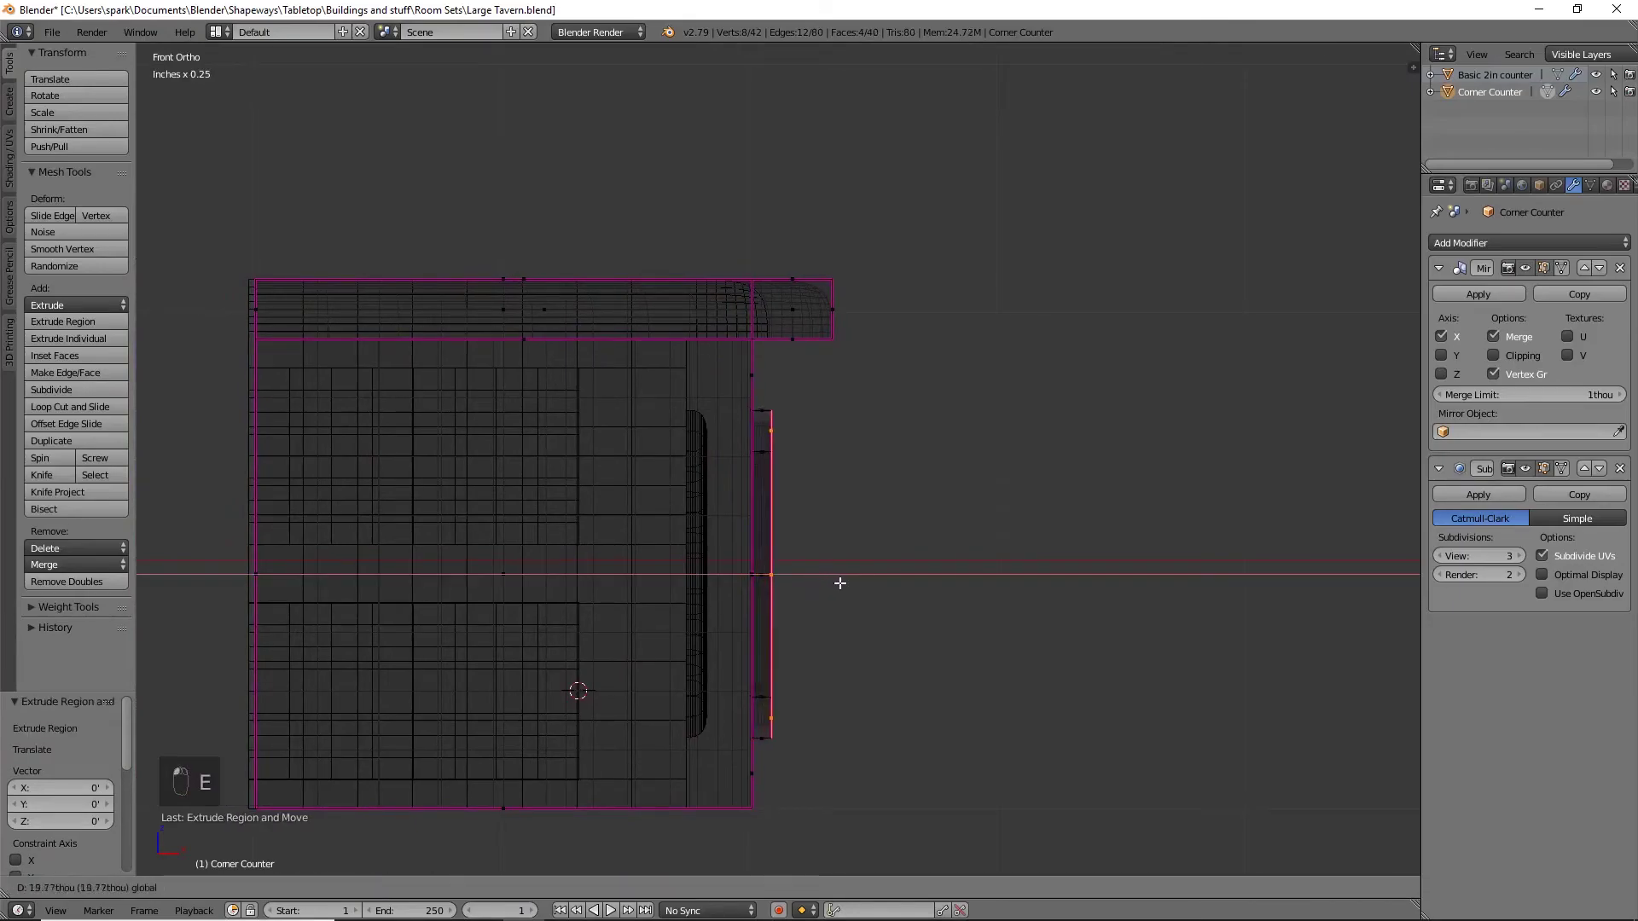
click(849, 587)
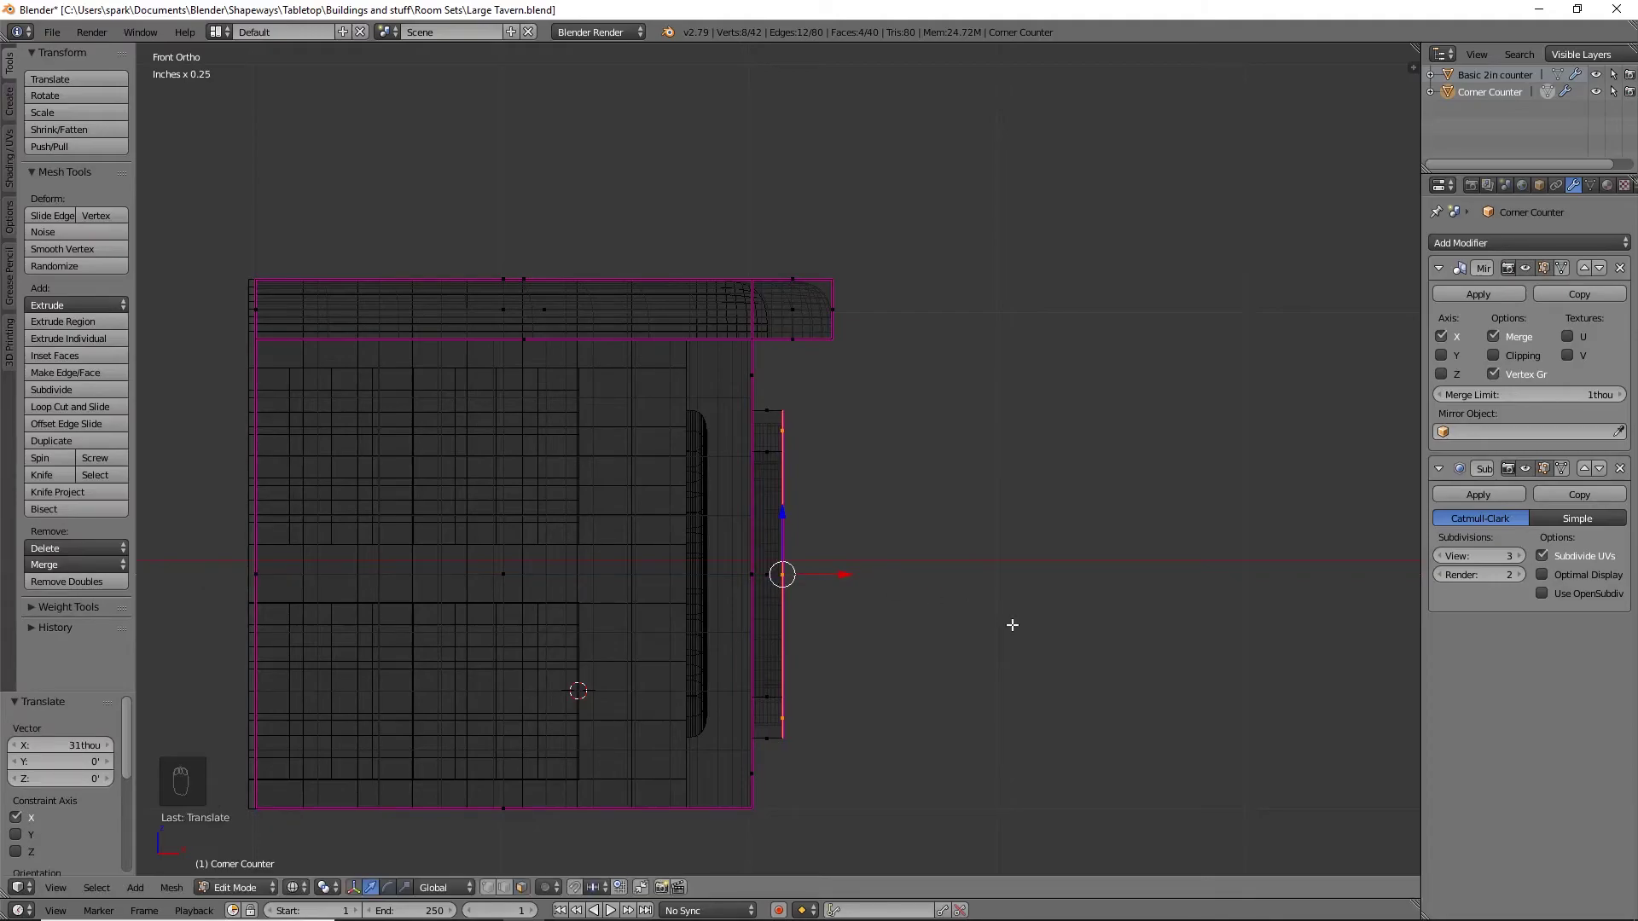
Remove the crease from the edges of the raised frame's front faces so the moulding rounds off
key(shift+e)
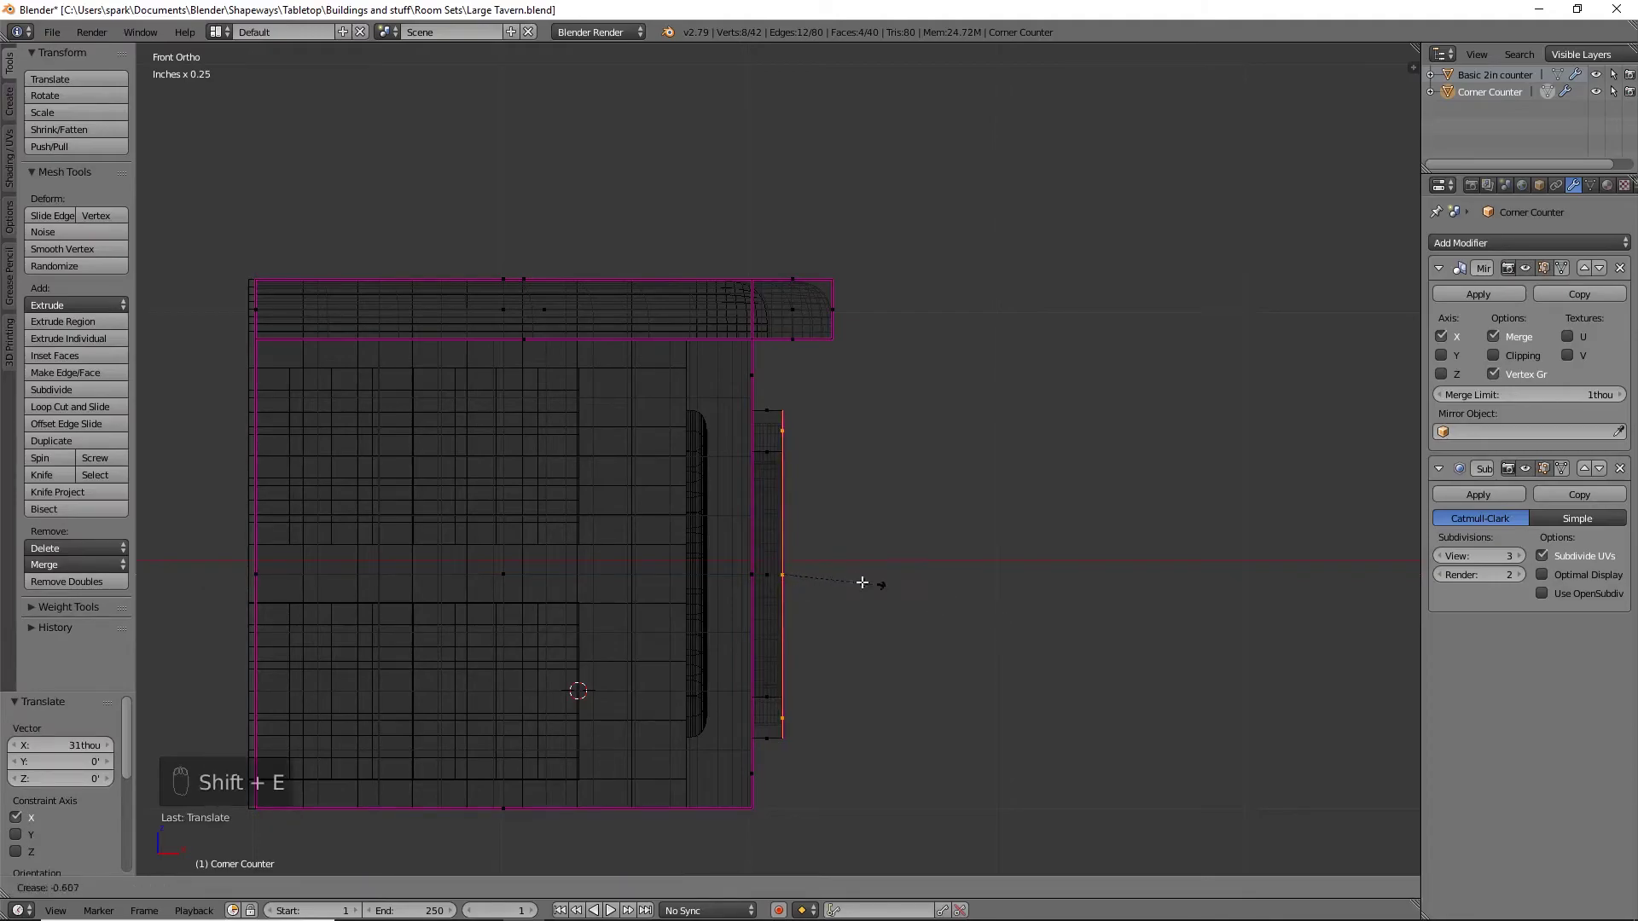
click(949, 630)
key(shift+e)
click(812, 591)
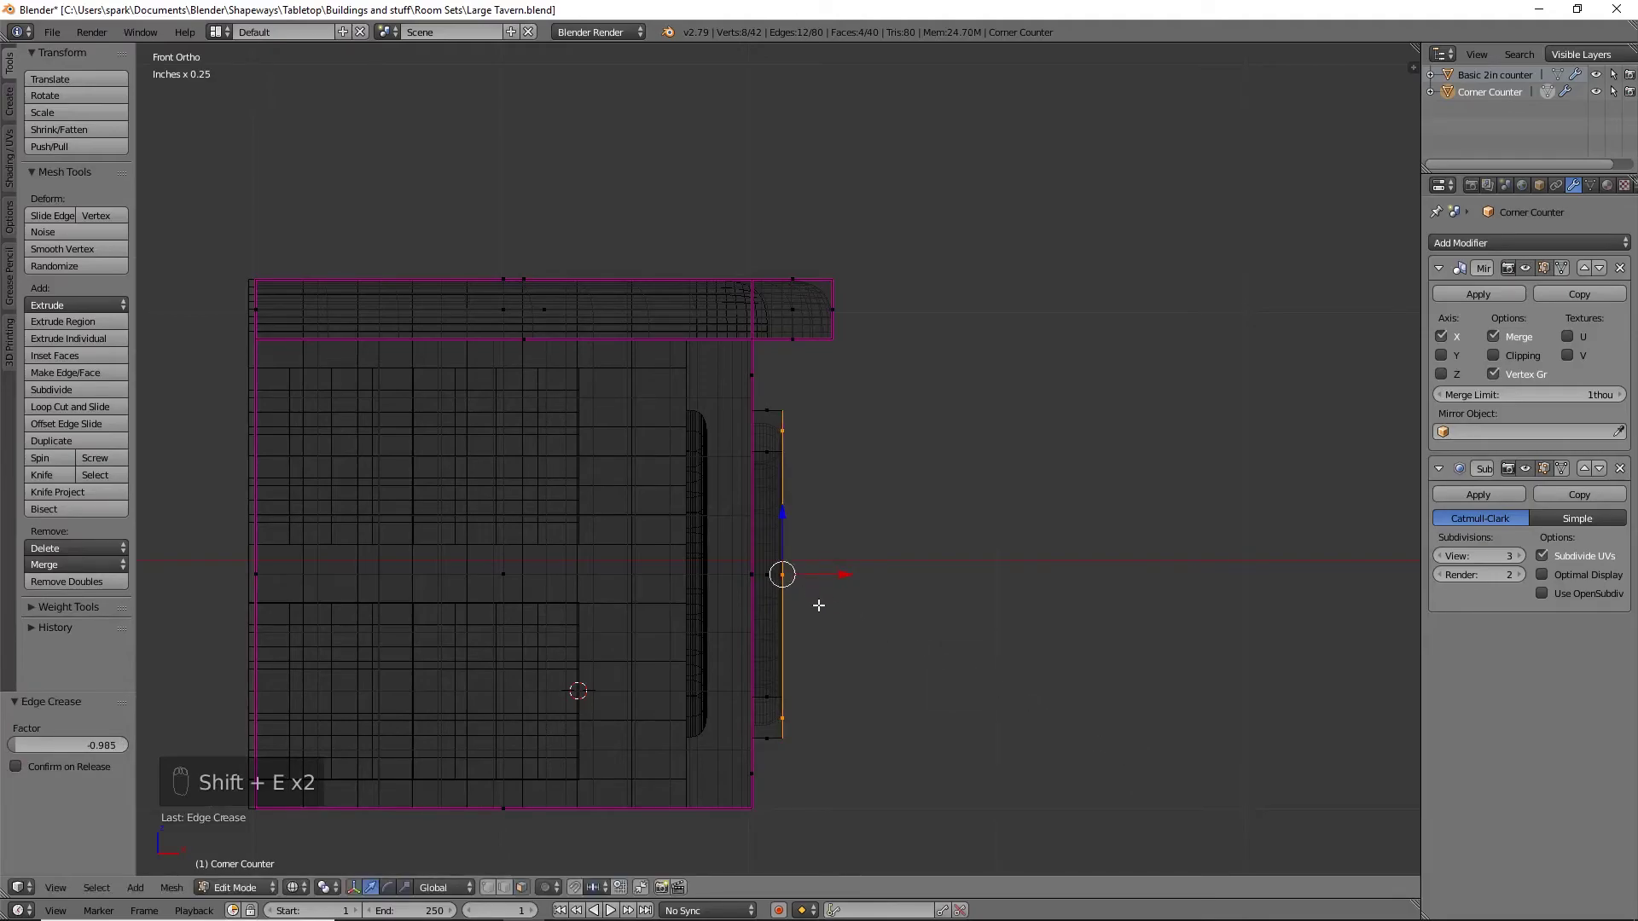
middle_drag(960, 486, 887, 500)
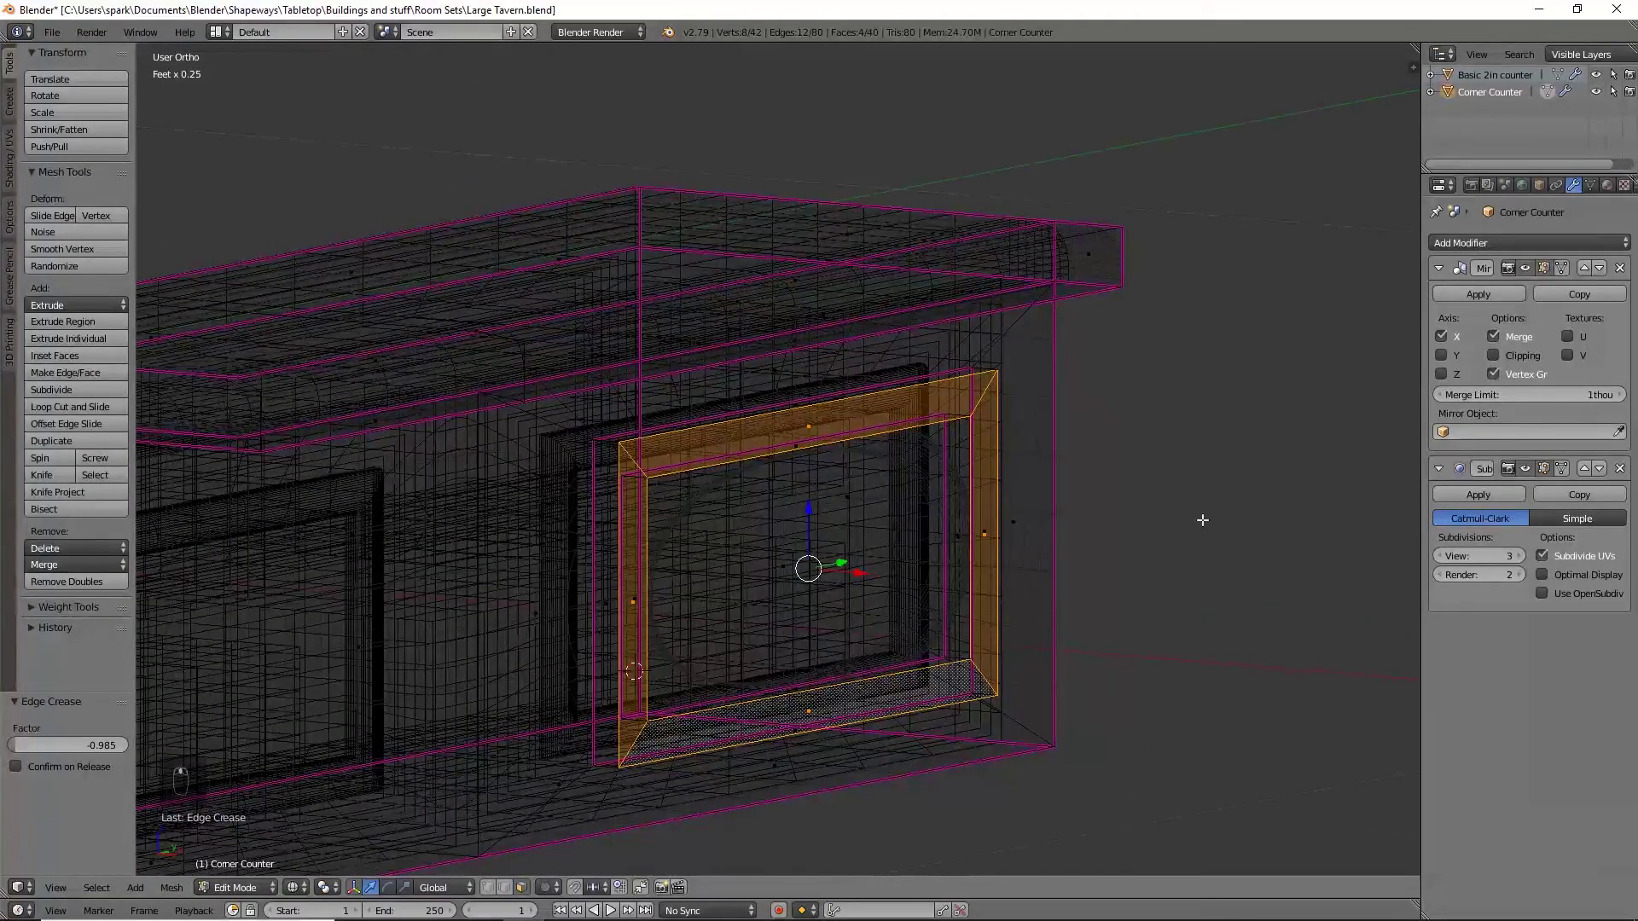
Hide the Basic 2in counter, switch to solid display and edge selection, and start creasing the raised frame's mitred corner edges to 1
click(1596, 74)
middle_drag(947, 632, 860, 631)
key(z)
click(504, 888)
right_click(573, 774)
key(shift+e)
click(922, 632)
right_click(1109, 669)
key(shift+e)
click(1156, 750)
middle_drag(1156, 750, 744, 632)
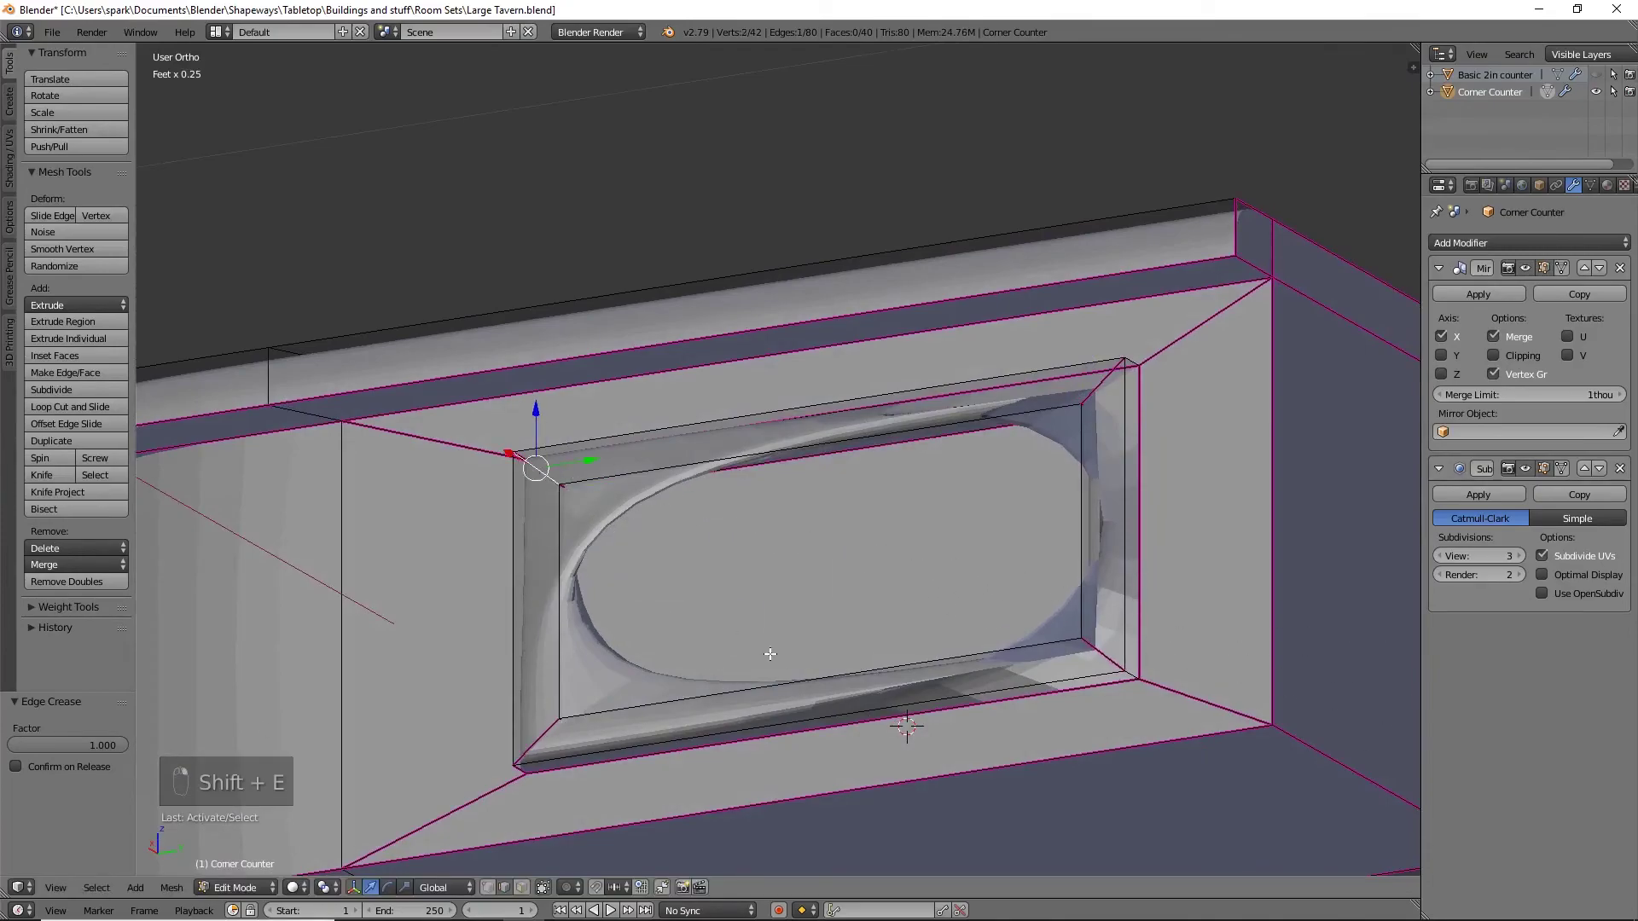
Set the crease of the raised frame's remaining corner edges to 1 to keep the mitred corners sharp
key(shift+e)
middle_drag(853, 632, 793, 726)
key(shift+e)
click(1148, 683)
right_click(1139, 433)
key(shift+e)
right_click(1136, 751)
middle_drag(1109, 776, 1034, 703)
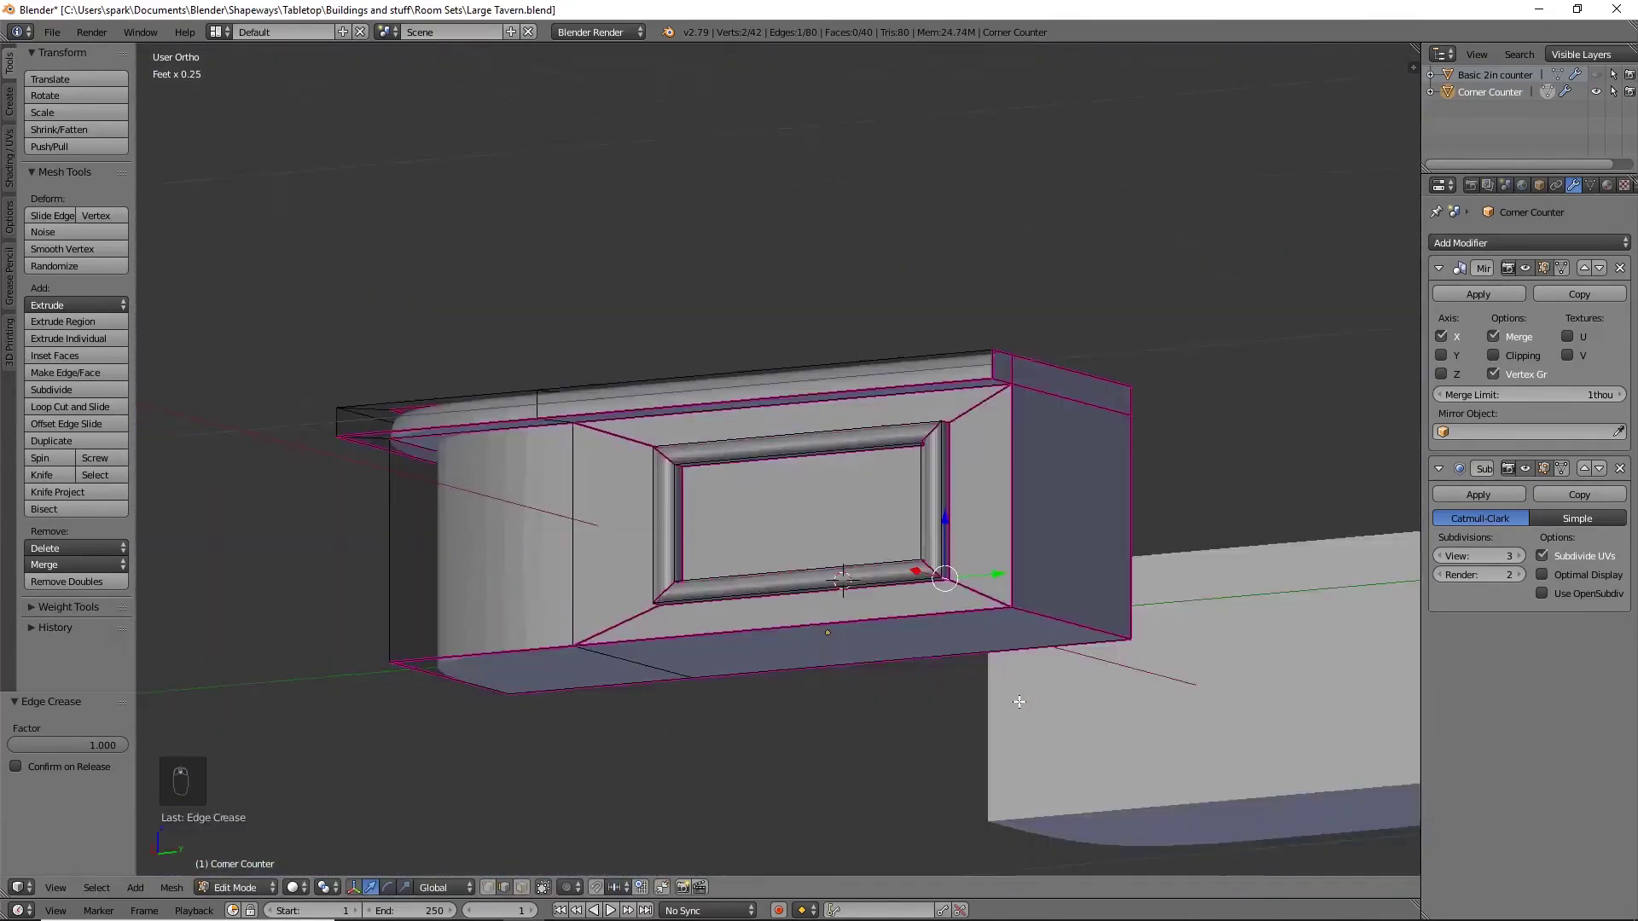
Leave mesh editing and duplicate the Corner Counter in place
scroll(1035, 703, down, 5)
key(Tab)
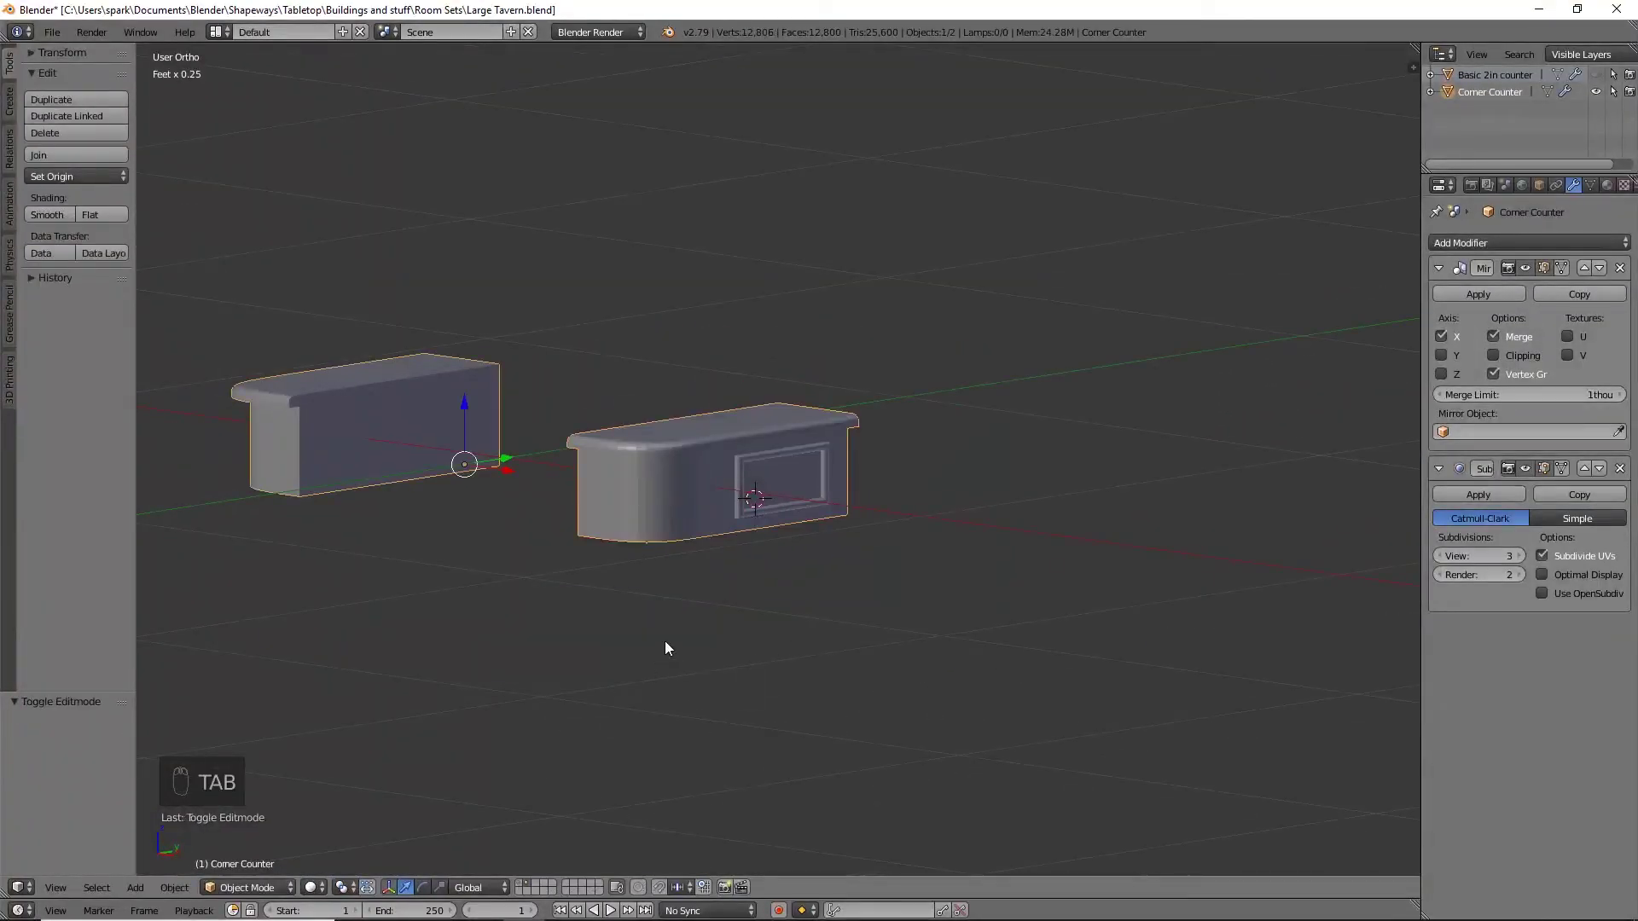
key(shift+d)
right_click(841, 603)
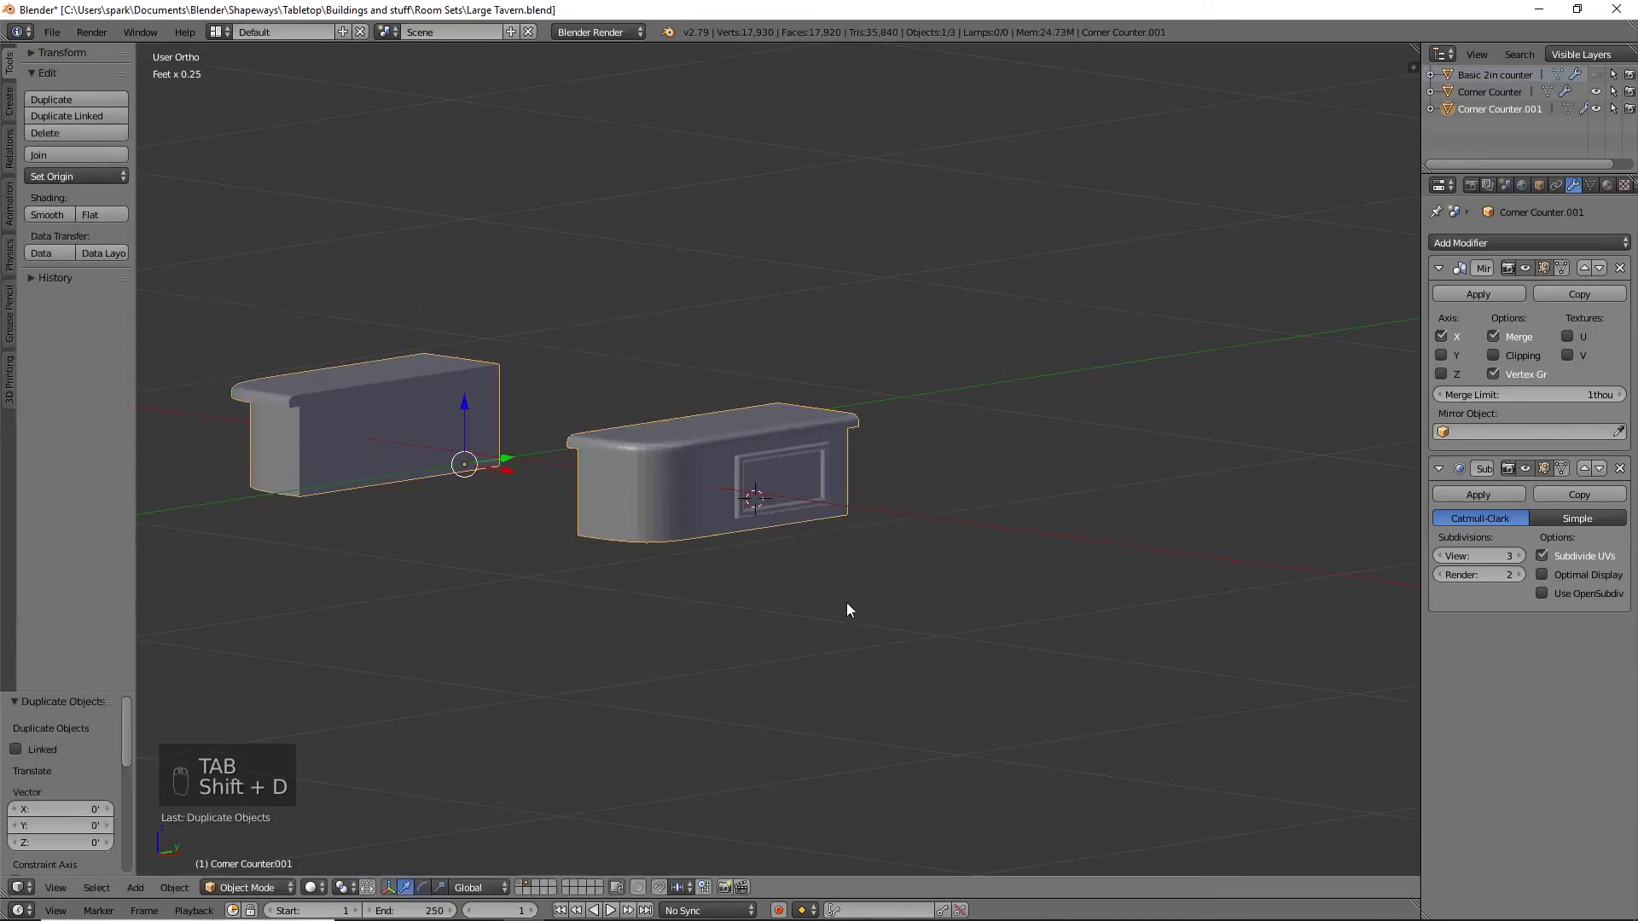
Apply the duplicate's Mirror and Subsurf modifiers and hide the original Corner Counter
click(1497, 297)
click(1497, 297)
click(1596, 92)
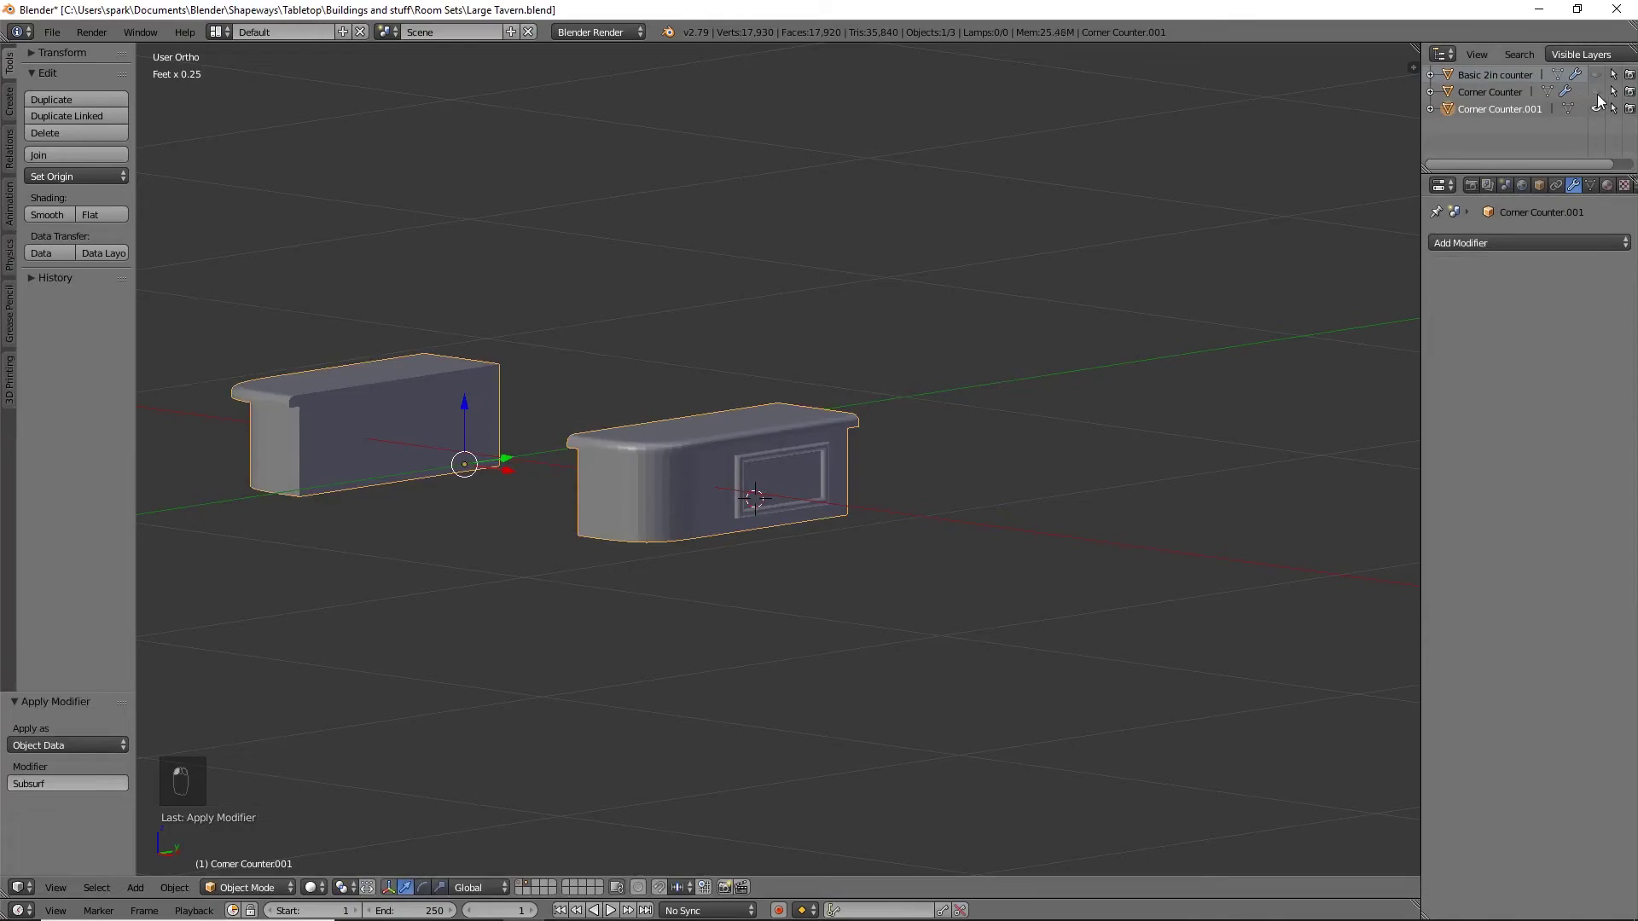
In the duplicate's mesh, select the linked counter piece on the negative X side and separate it into its own object
middle_drag(643, 509, 610, 516)
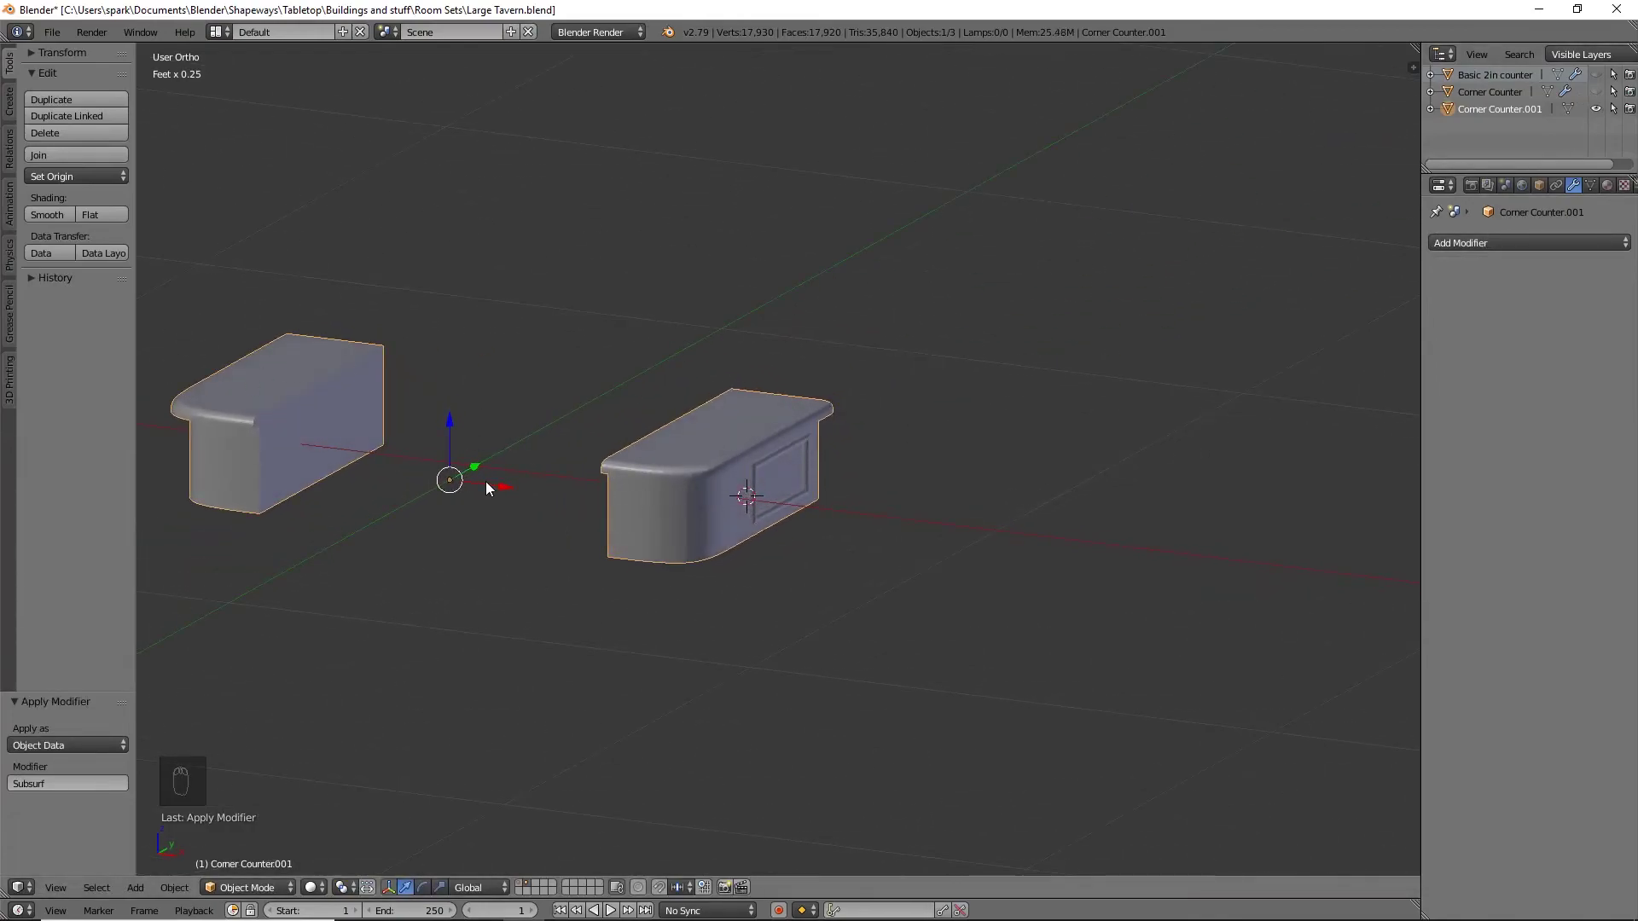
key(Tab)
shift+middle_drag(482, 529, 682, 568)
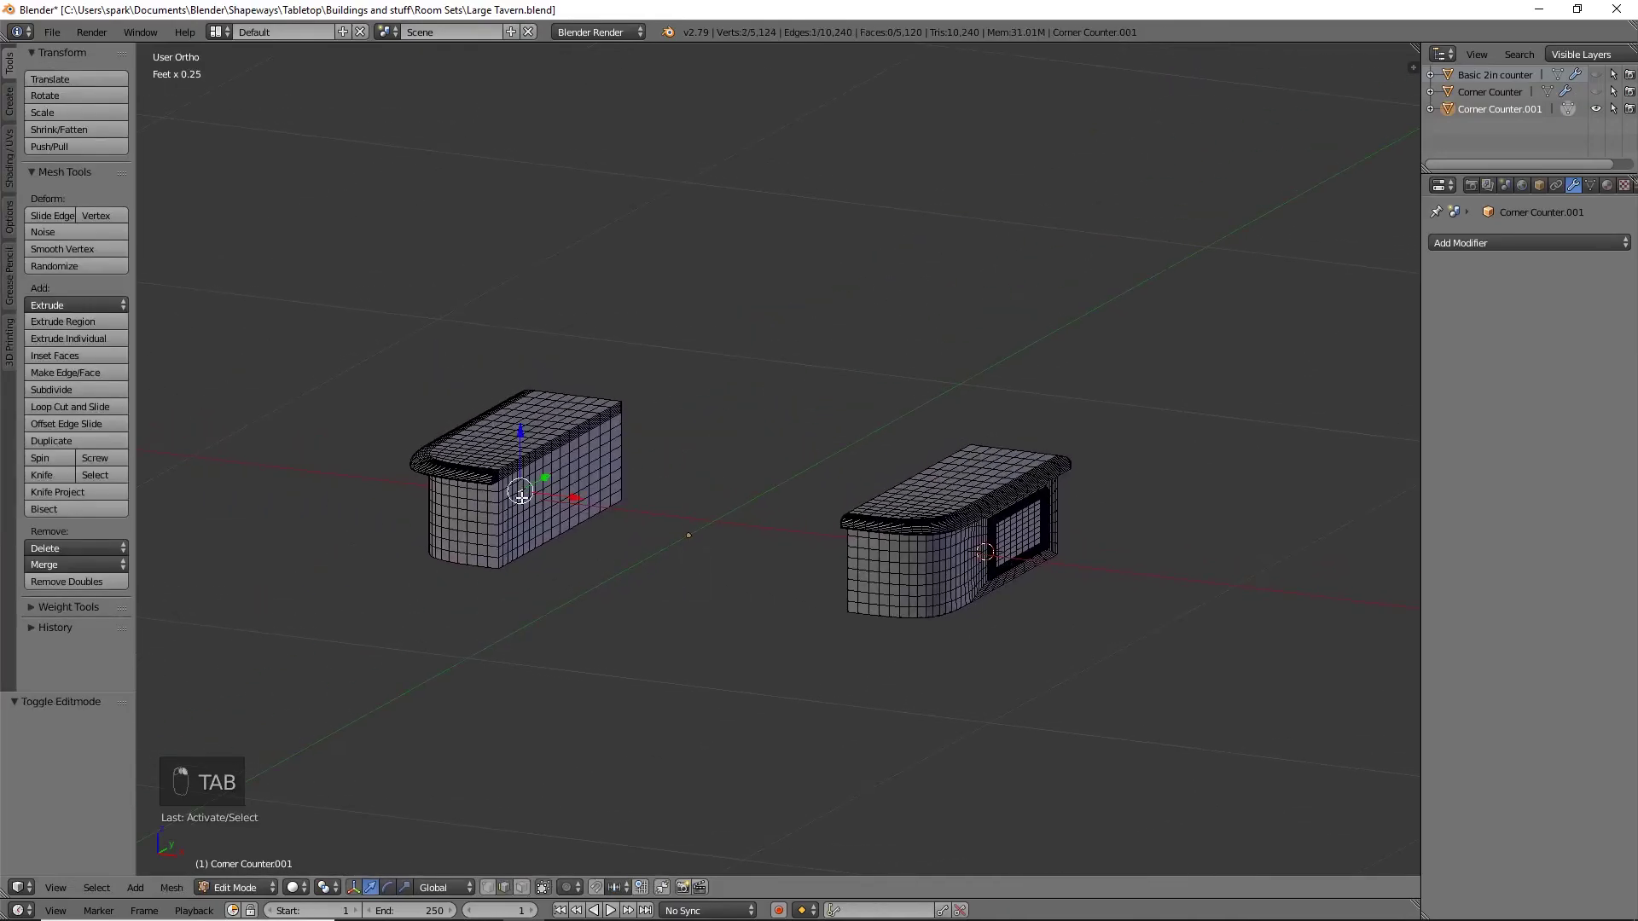
key(l)
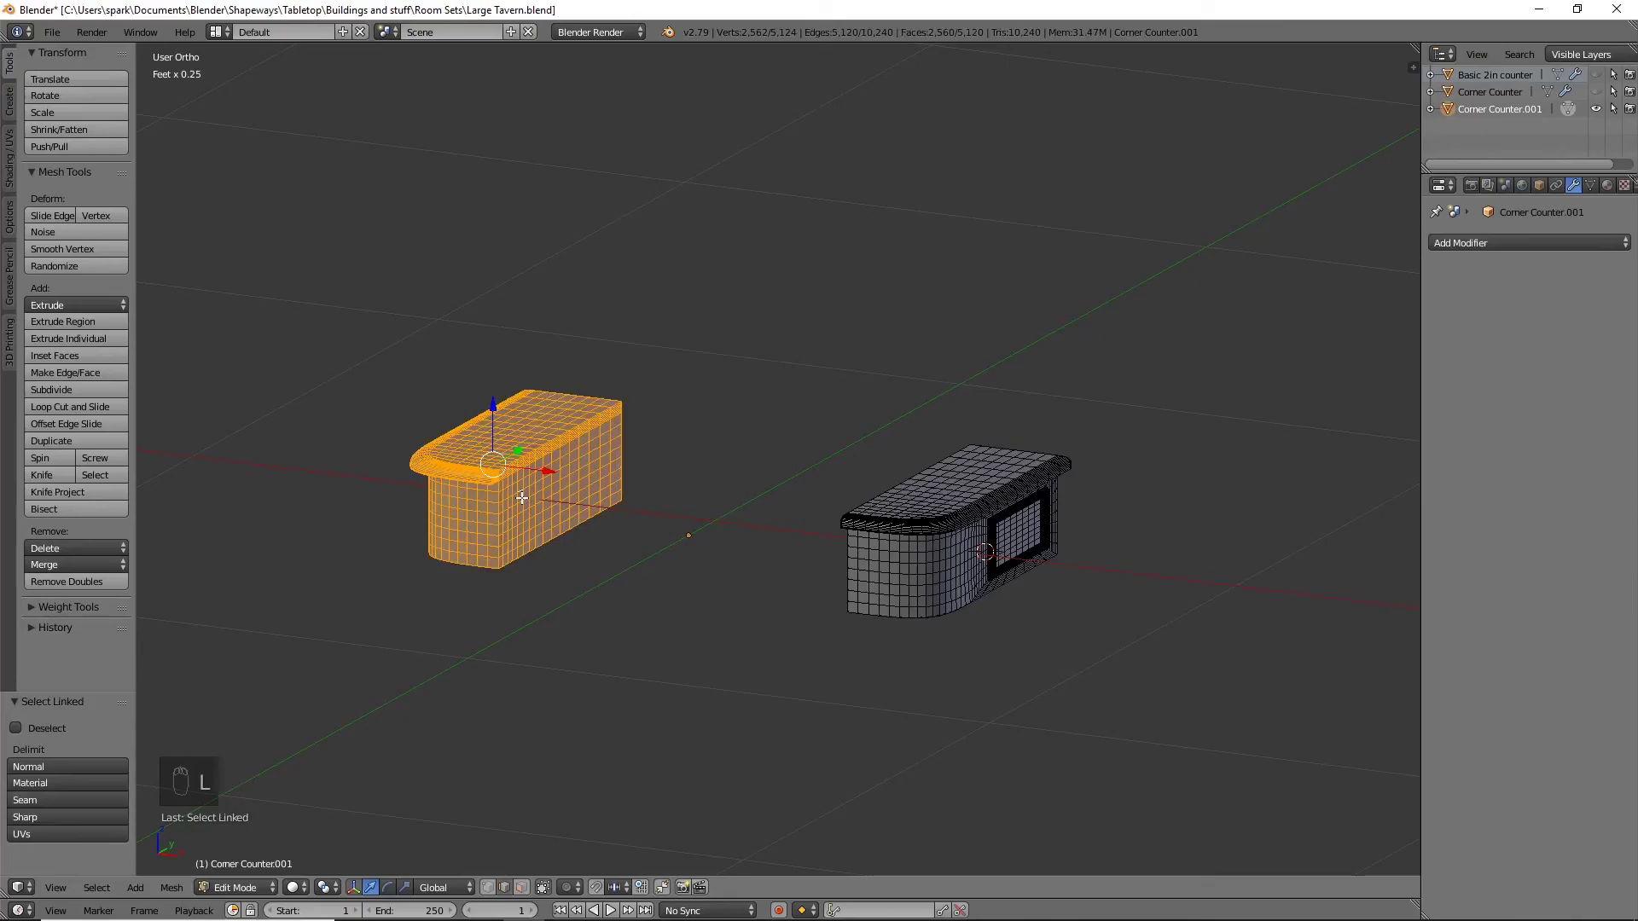
key(p)
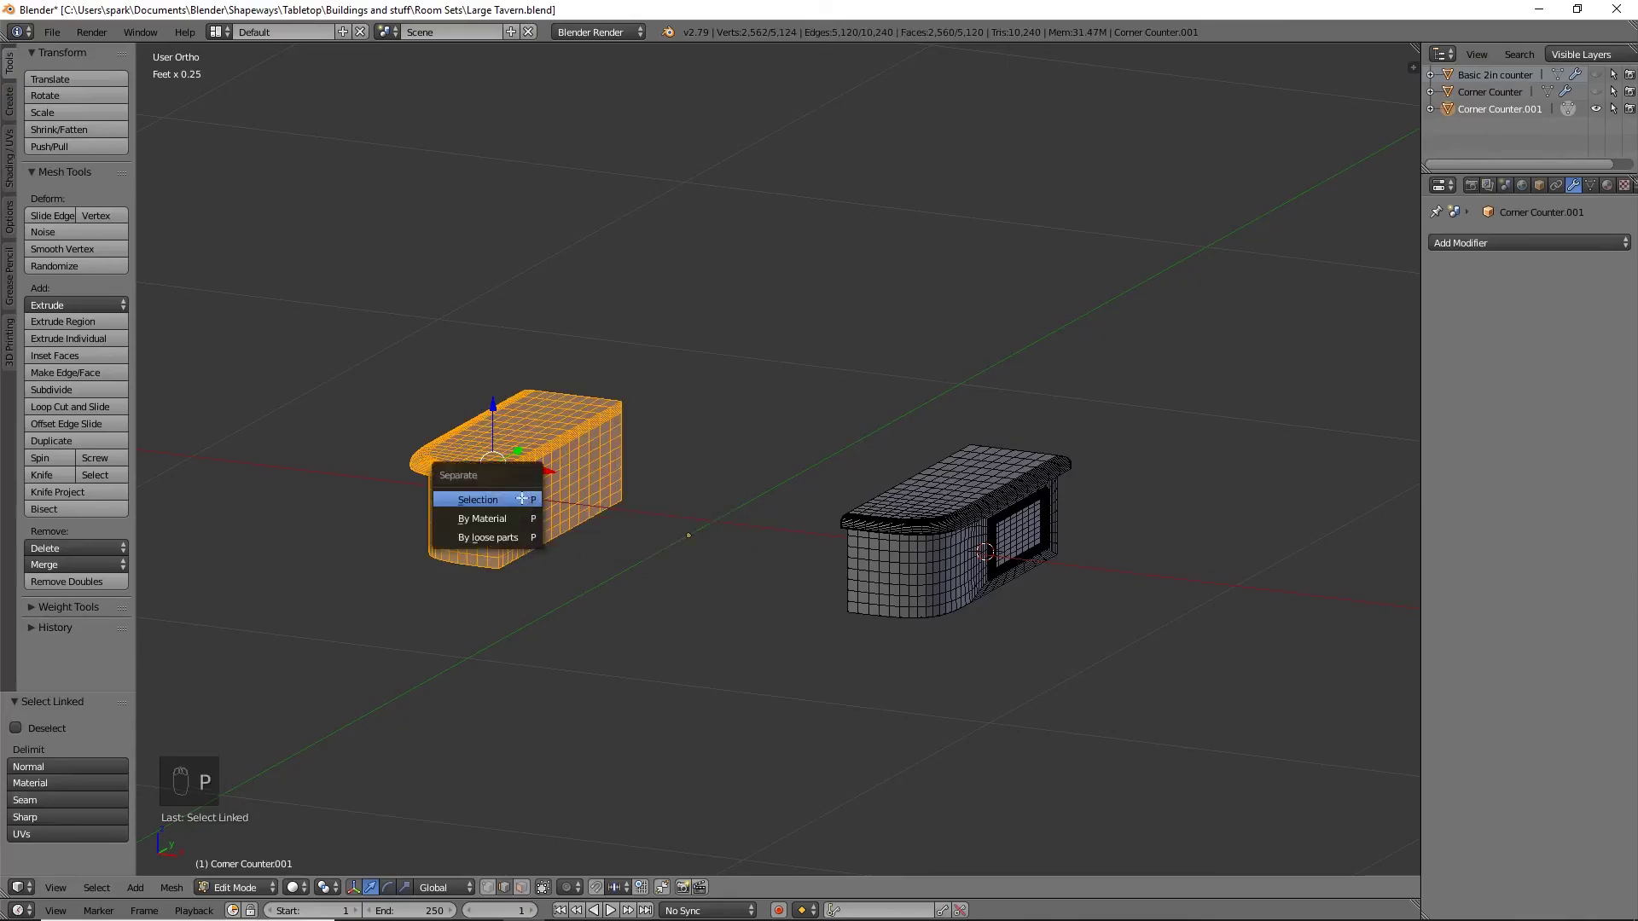
click(521, 499)
key(Tab)
Select both separated corner counter pieces and move them to the first layer
right_click(894, 539)
right_click(491, 483)
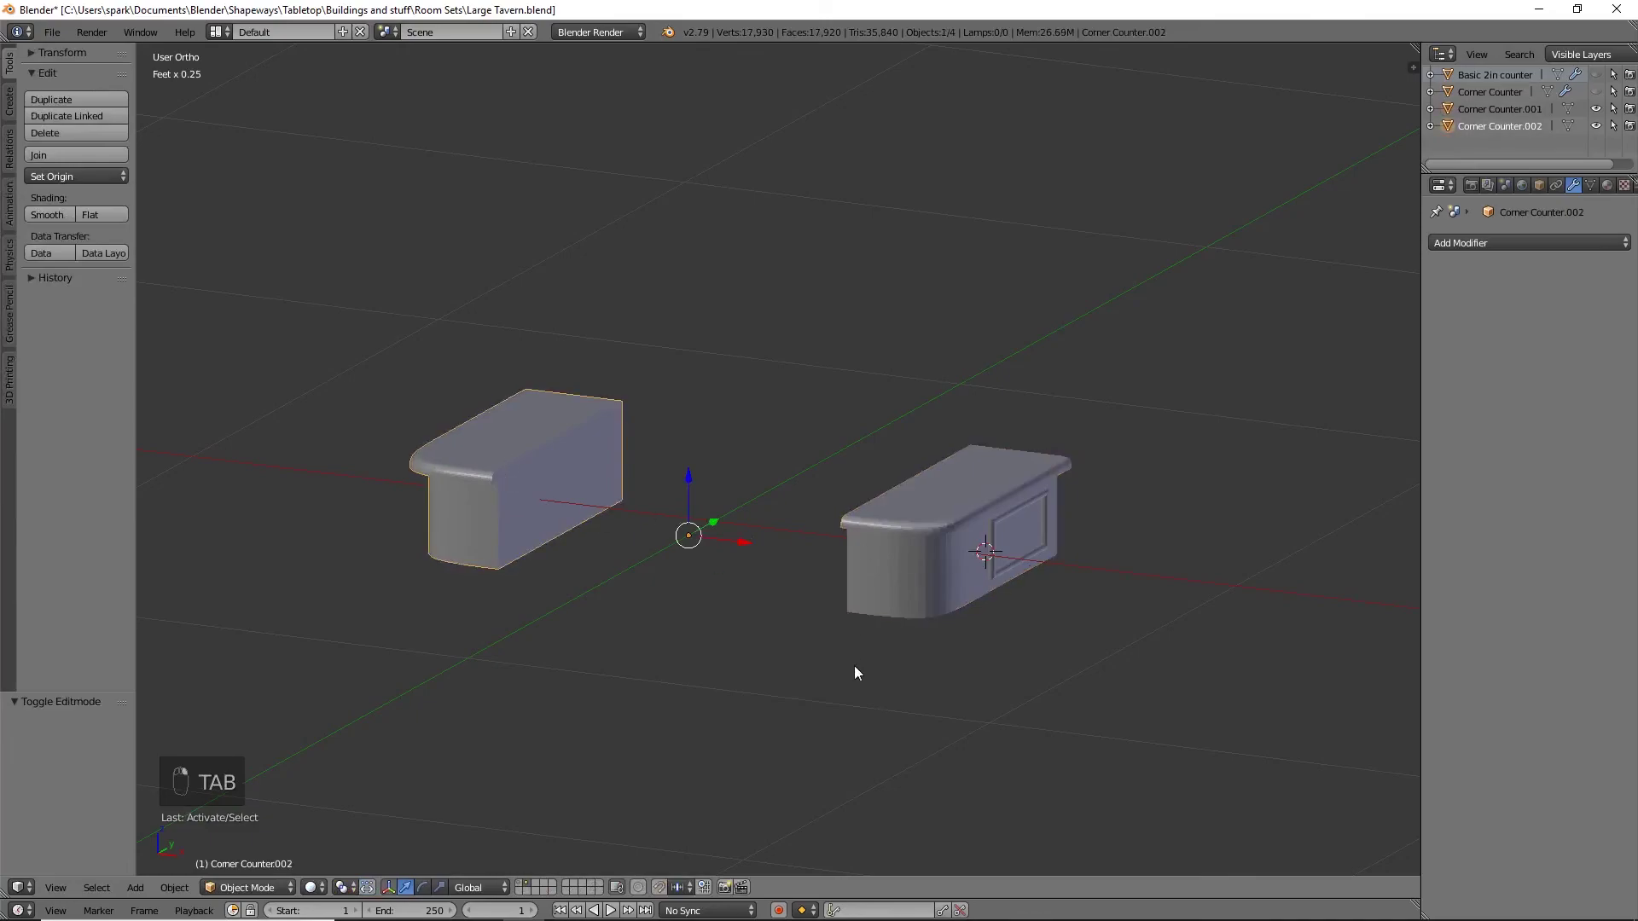
shift+right_click(1000, 546)
shift+right_click(512, 498)
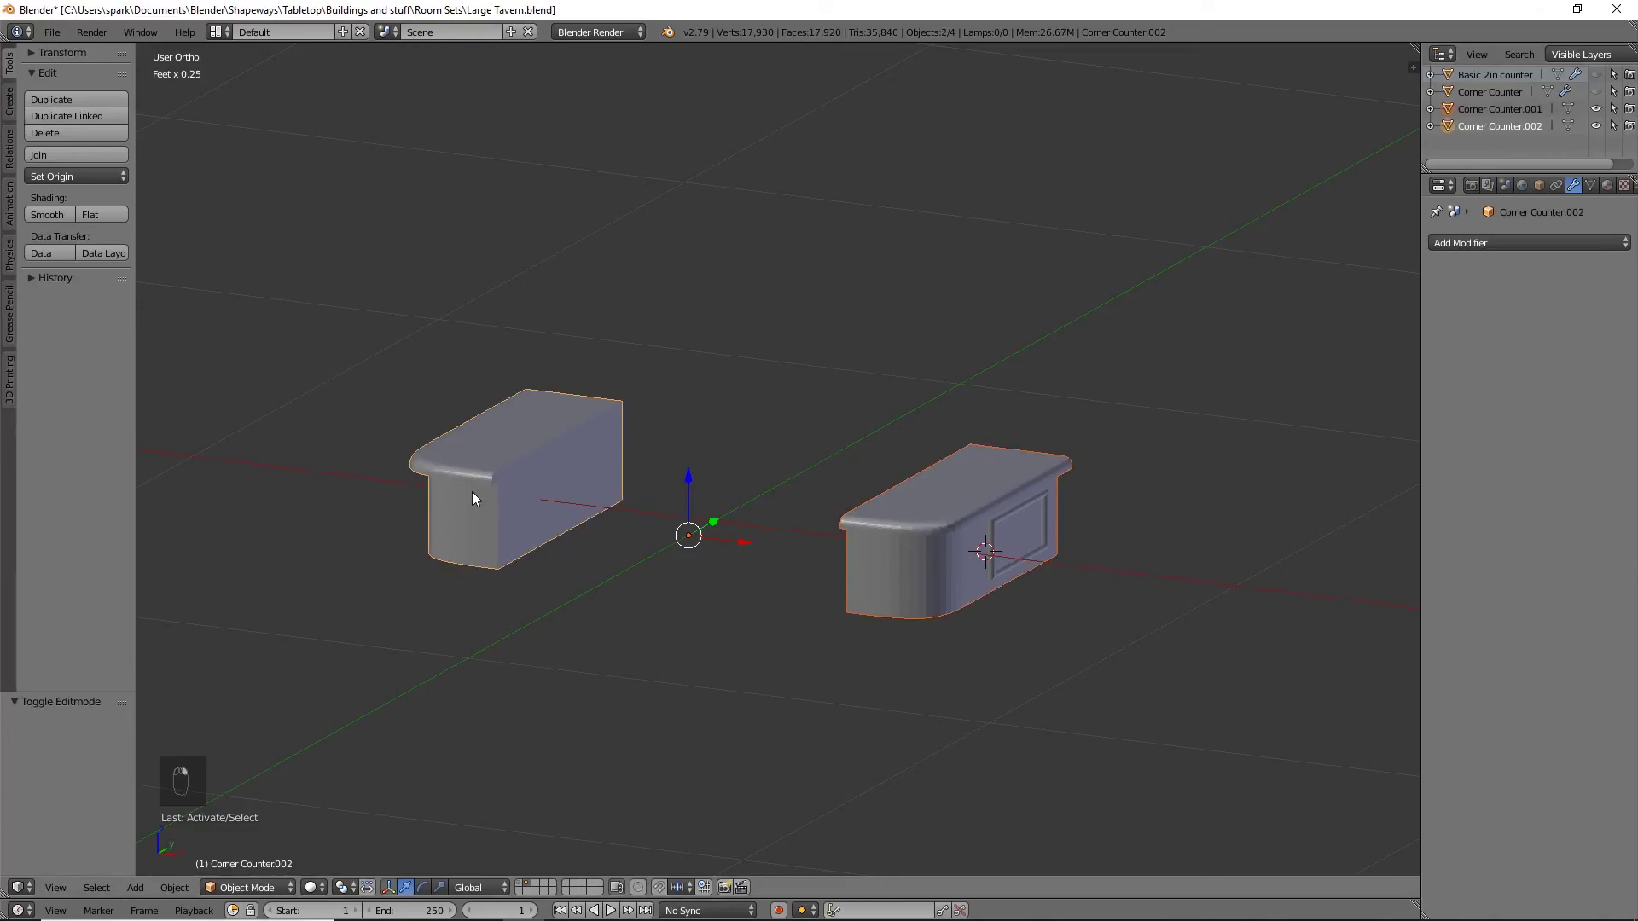
key(m)
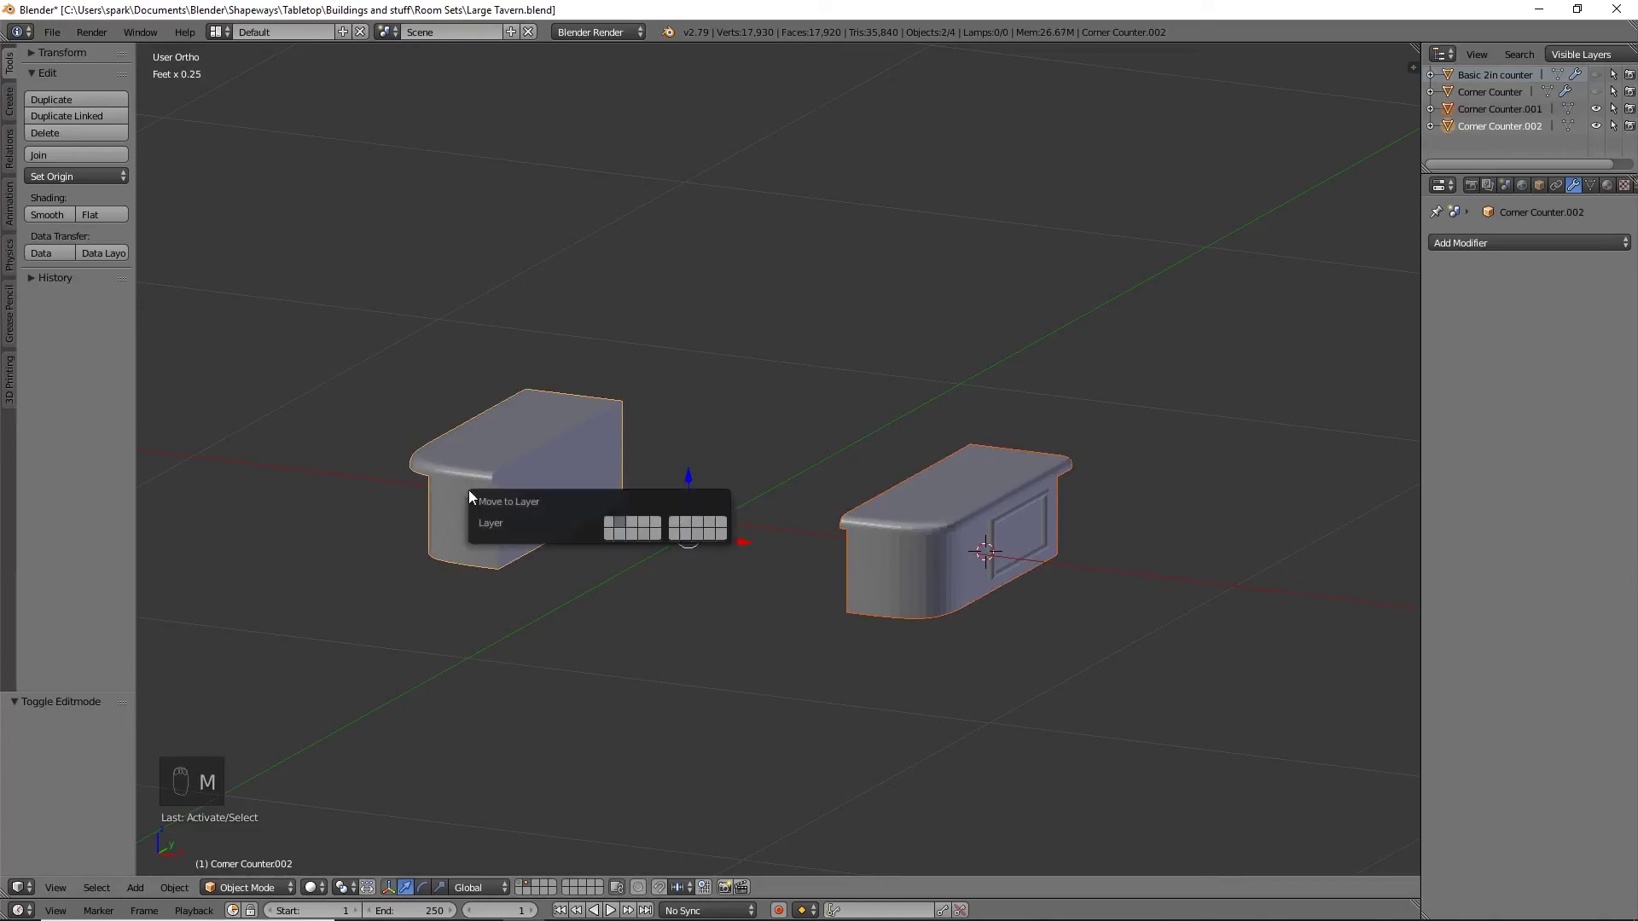
click(613, 523)
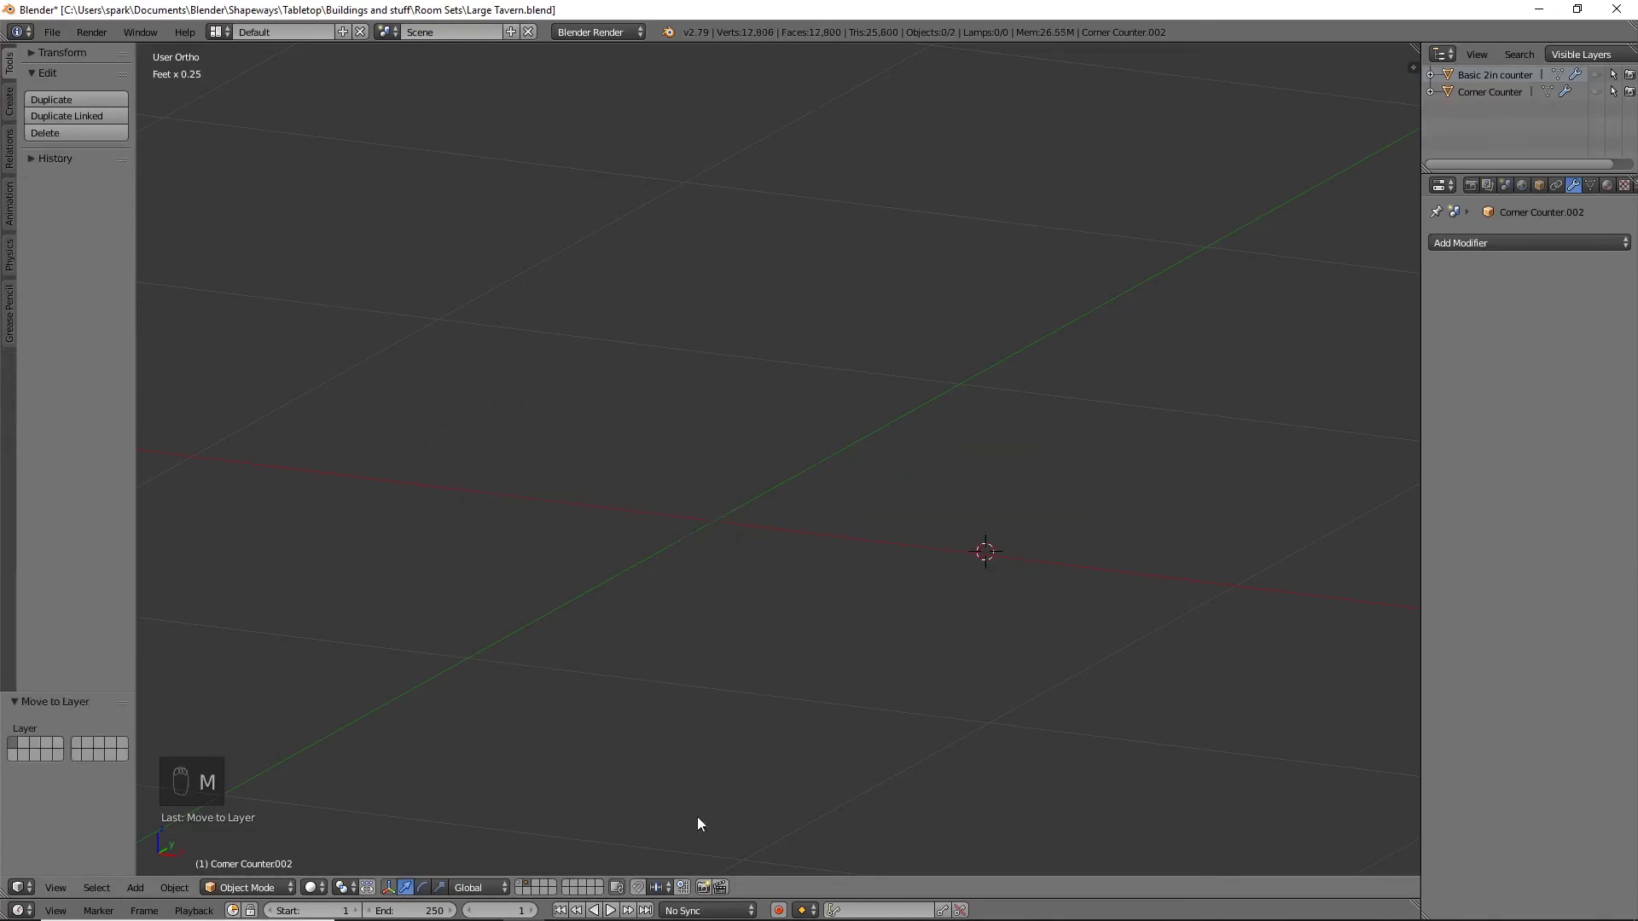
Show the first layer with the tavern room and raise both corner counter pieces about 703 thou along Z
click(522, 884)
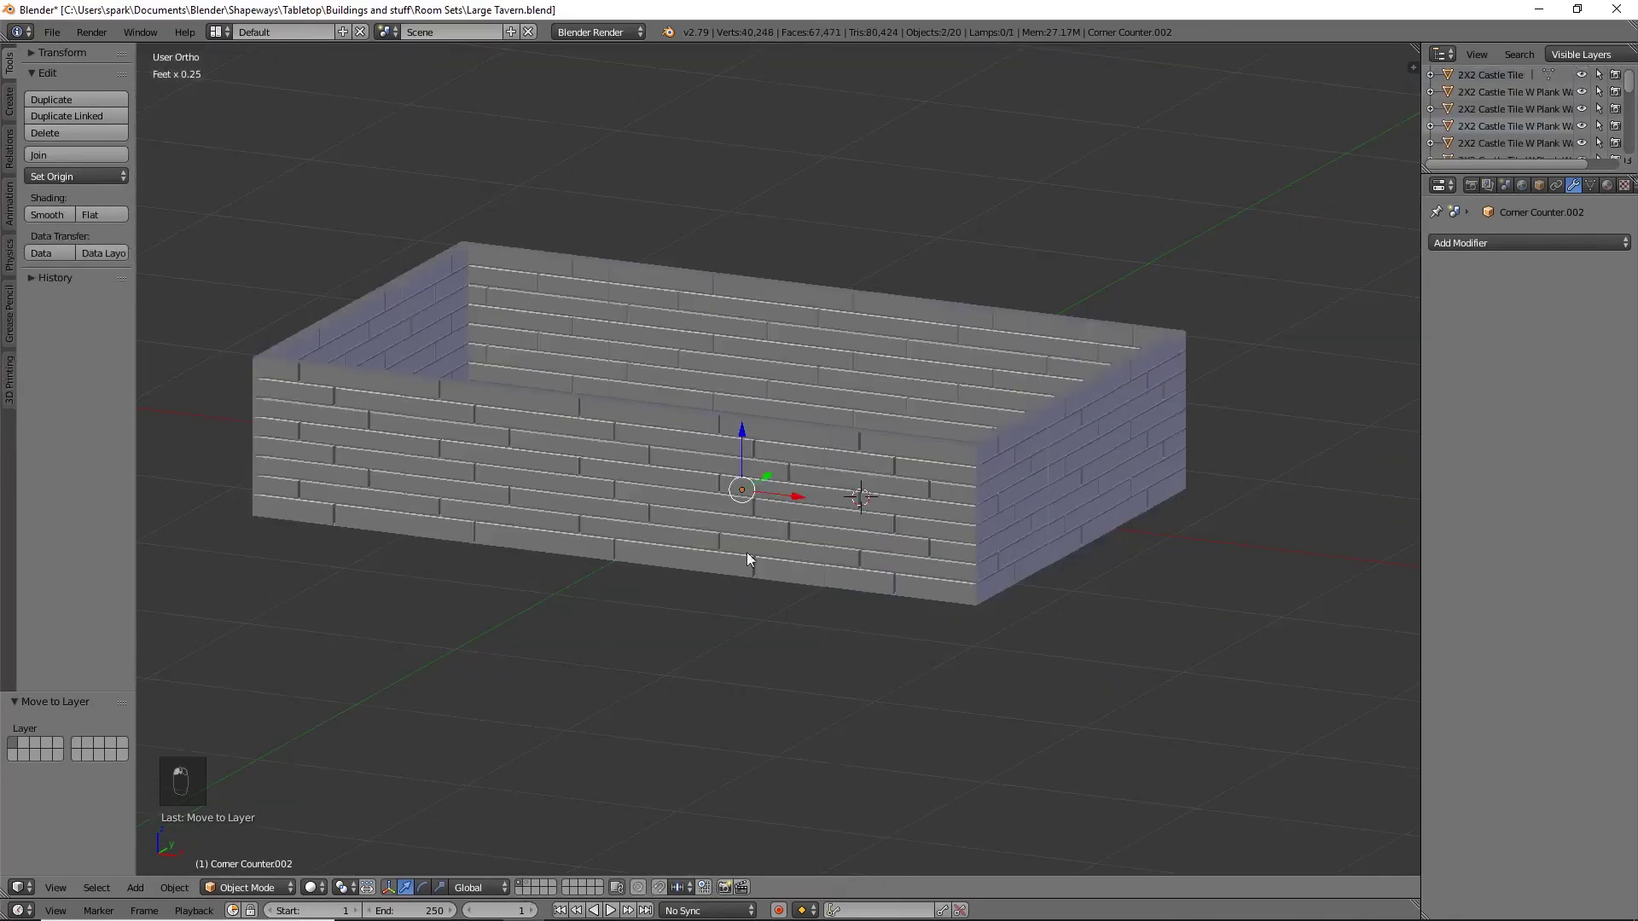
middle_drag(747, 558, 778, 520)
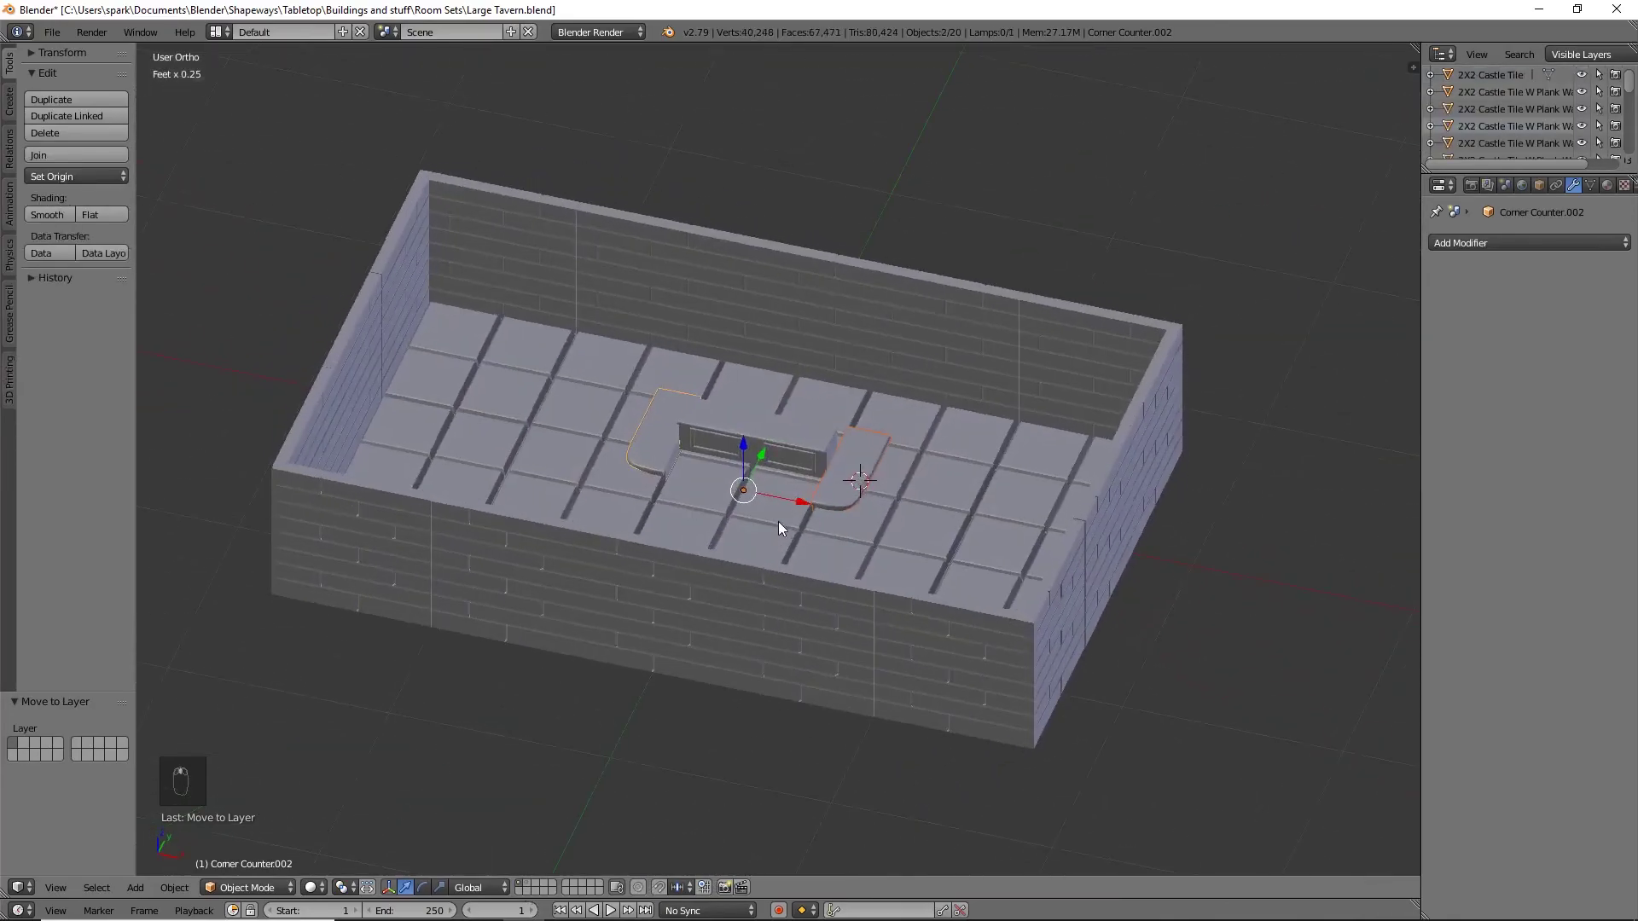
drag(743, 444, 745, 401)
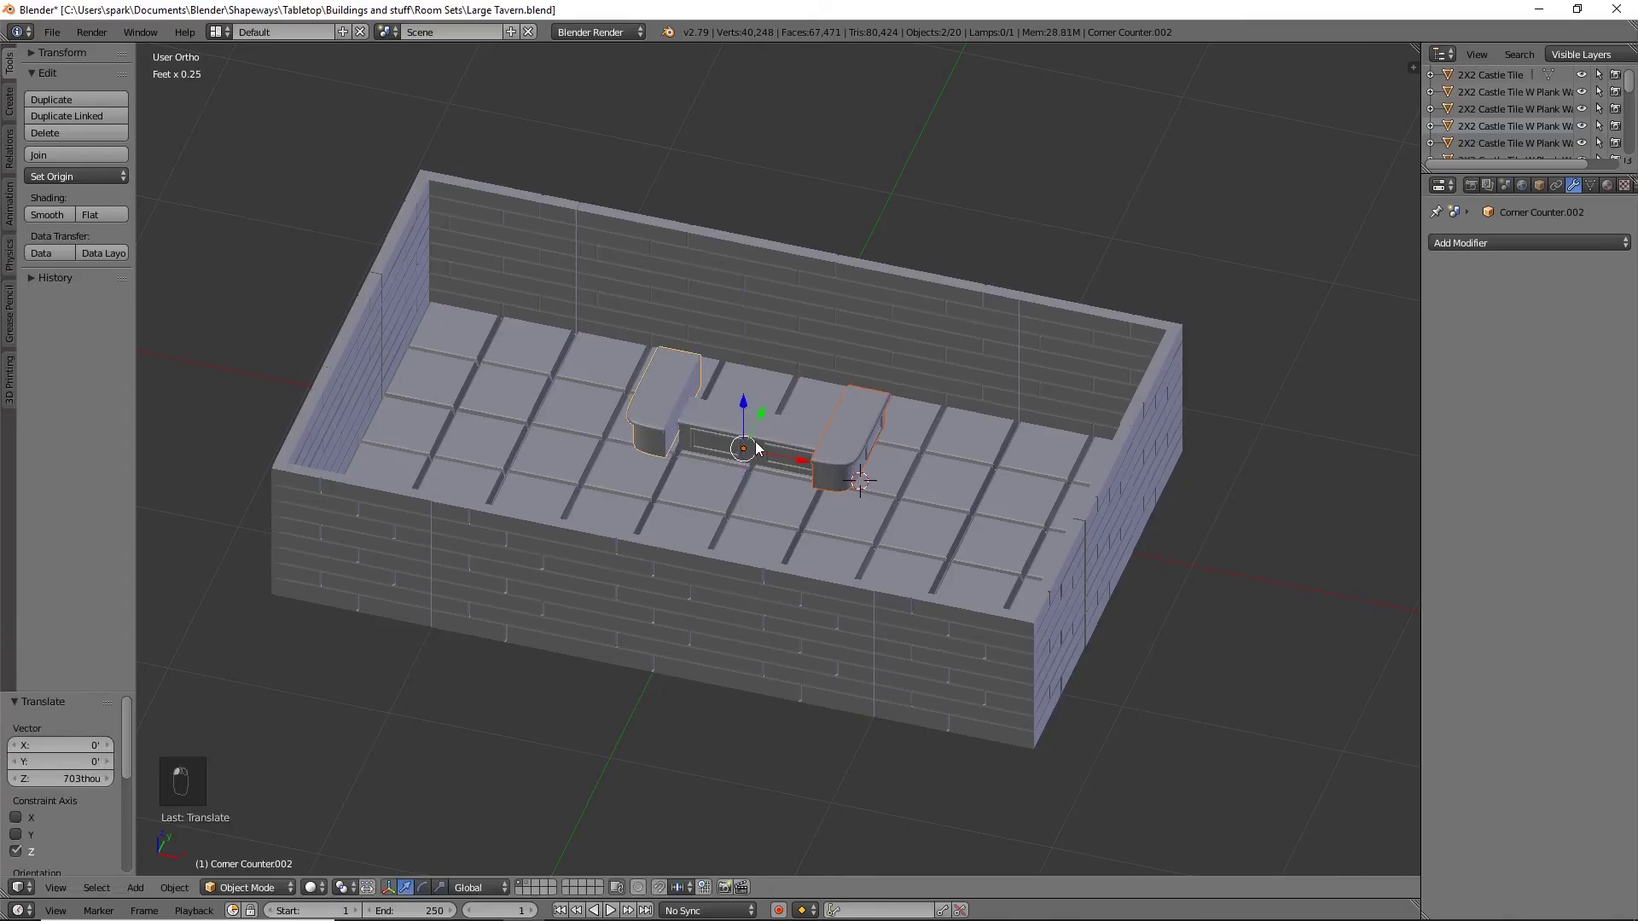
Lower both corner counter pieces about 219 thou along Z toward the height of the straight counter
scroll(775, 441, up, 8)
shift+middle_drag(845, 388, 812, 506)
scroll(811, 512, down, 3)
middle_drag(797, 571, 830, 530)
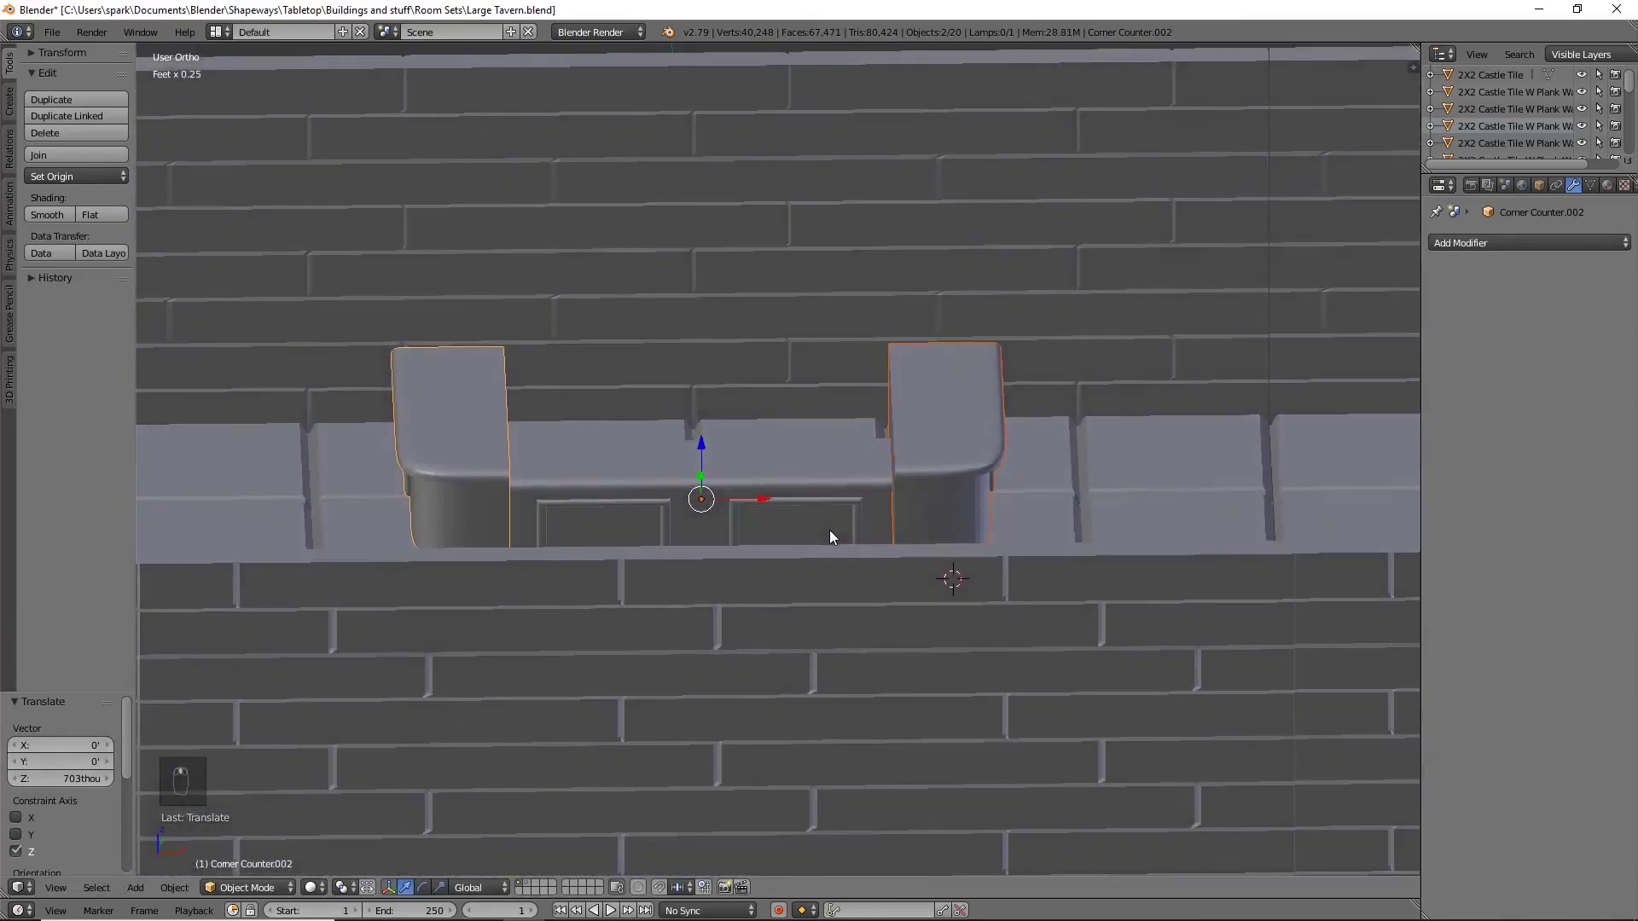
drag(697, 441, 706, 480)
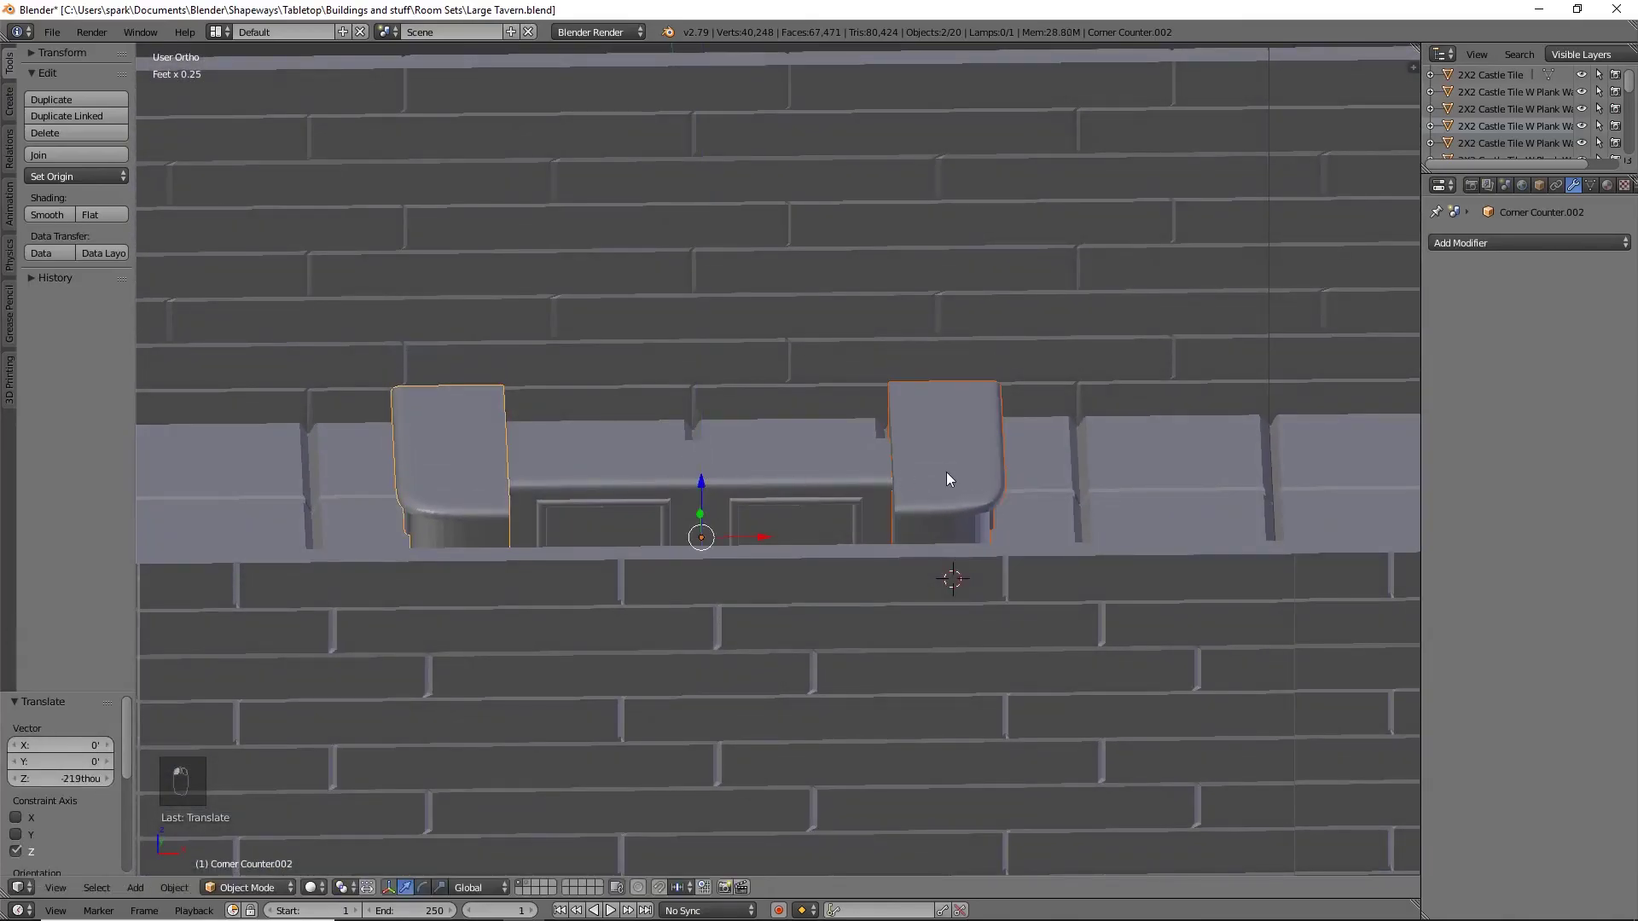
From the top view, move both corner counter pieces along Y to line up with the ends of the straight counter
key(KP_7)
shift+middle_drag(987, 468, 945, 630)
mouse_move(708, 630)
mouse_down()
mouse_move(734, 496)
mouse_move(745, 512)
mouse_move(726, 519)
mouse_up()
Check the corner joints in 3D and lower both corner pieces about 118 thou along Z
key(z)
middle_drag(958, 597, 930, 570)
key(z)
middle_drag(975, 623, 813, 543)
drag(646, 446, 659, 457)
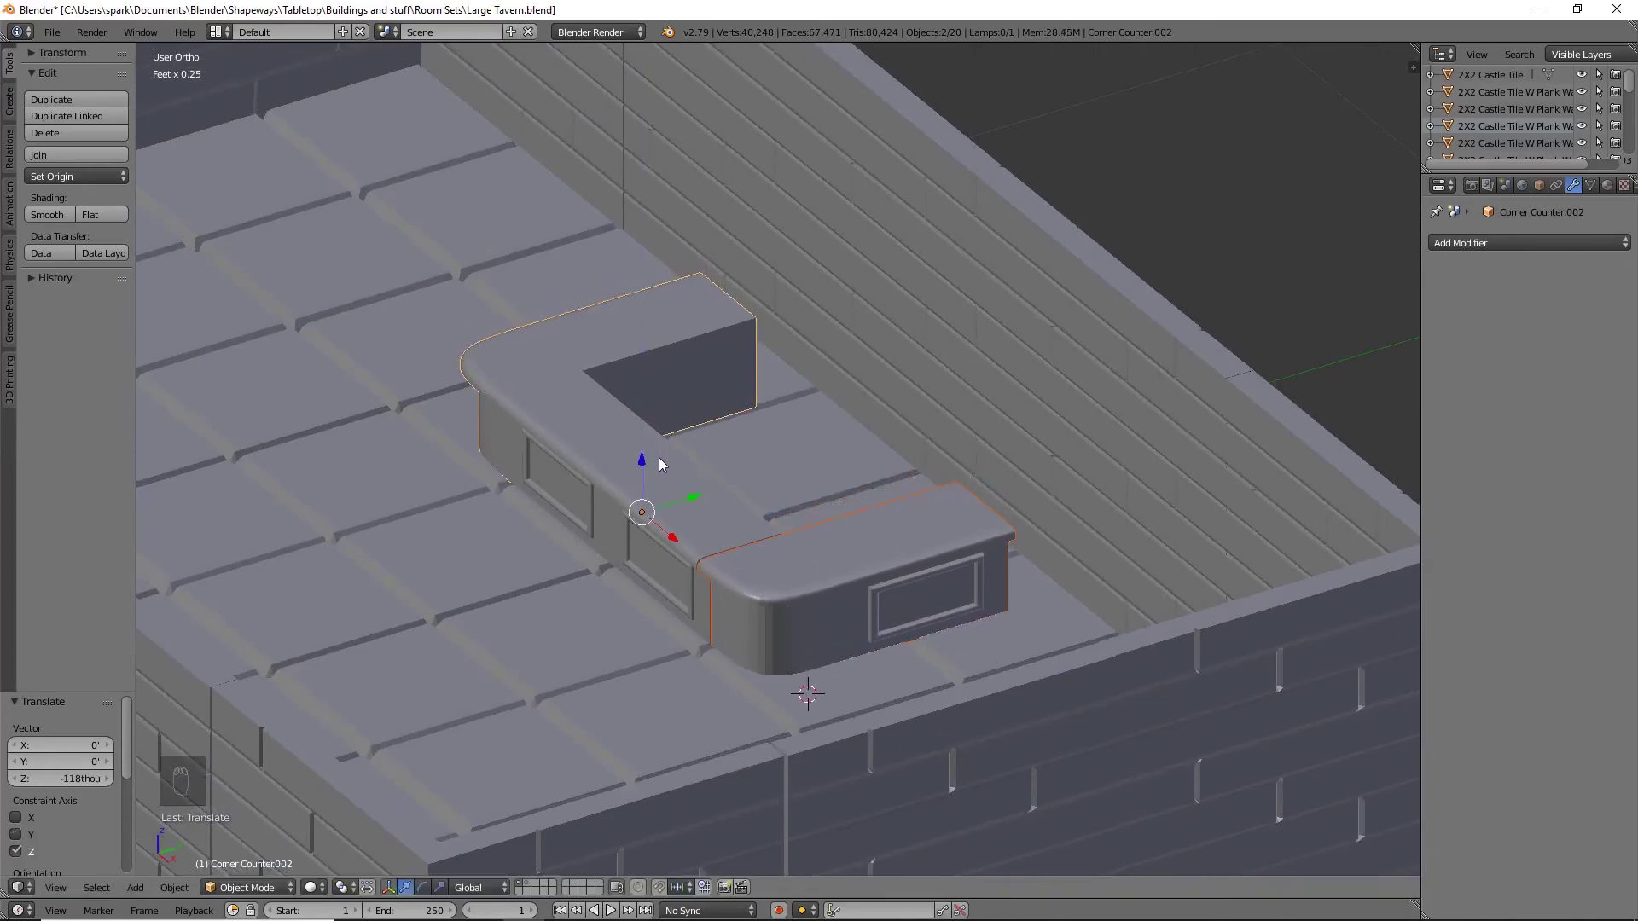
In the right wireframe view, raise the corner pieces about 8.91 thou along Z and nudge them along Y to match the straight counter
key(KP_3)
key(z)
ctrl+scroll(659, 550, down, 5)
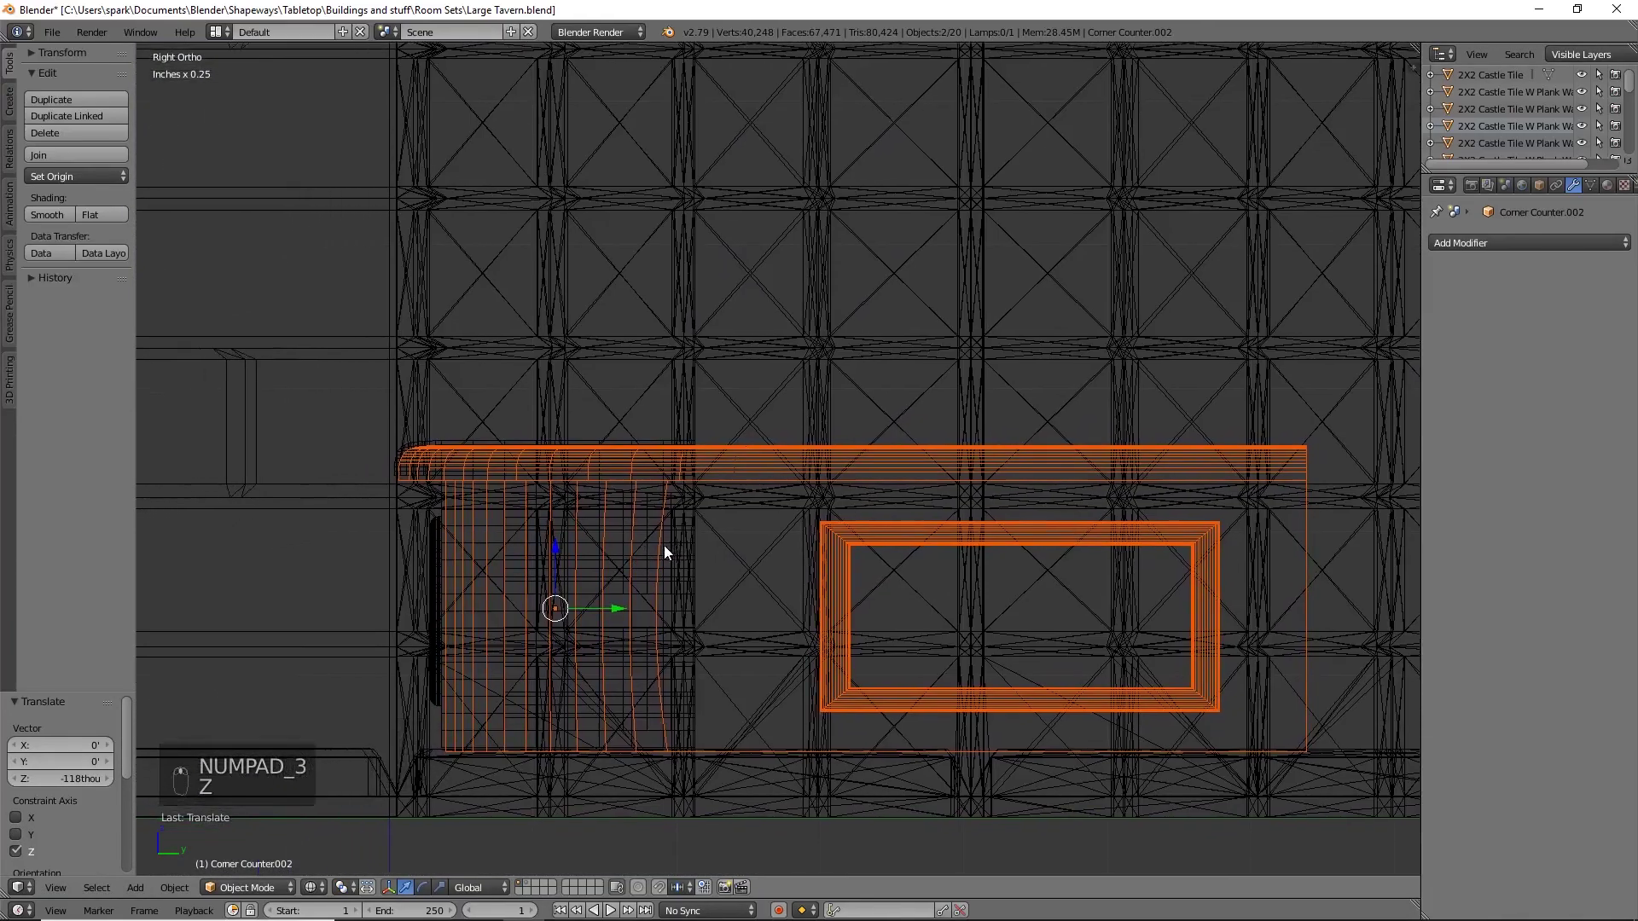
drag(670, 560, 675, 560)
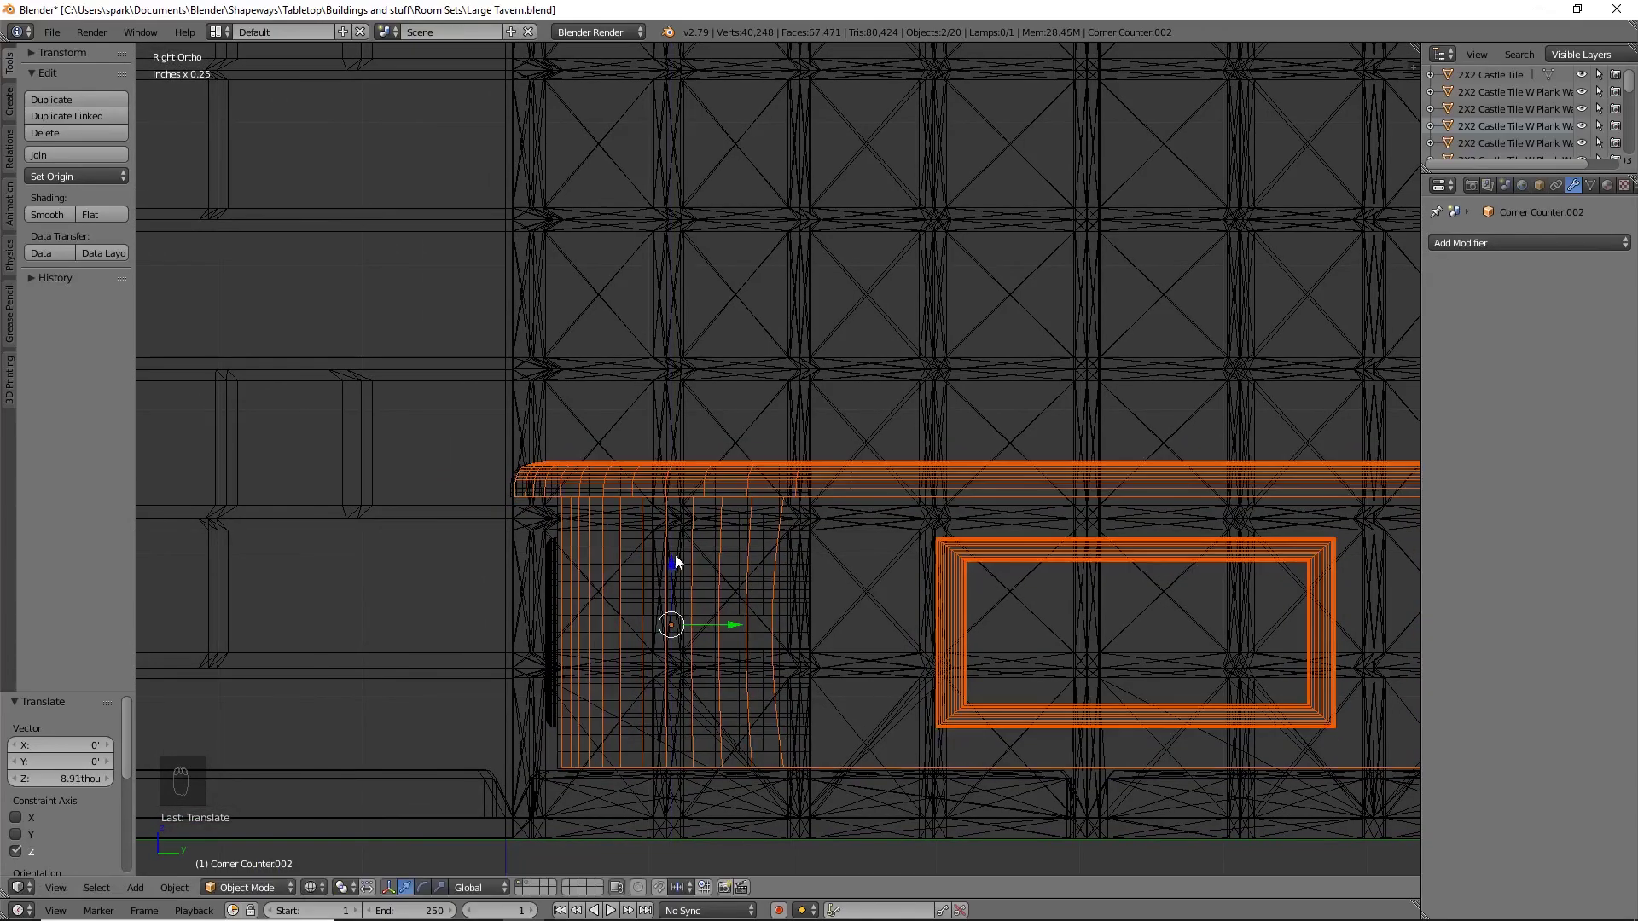
drag(735, 621, 734, 622)
Return to solid shading, deselect everything and inspect the assembled bar counter in the tavern room from several angles
key(z)
middle_drag(701, 669, 840, 752)
scroll(802, 662, down, 8)
middle_drag(802, 636, 939, 604)
key(a)
scroll(921, 589, down, 2)
scroll(938, 600, up, 3)
scroll(940, 602, down, 1)
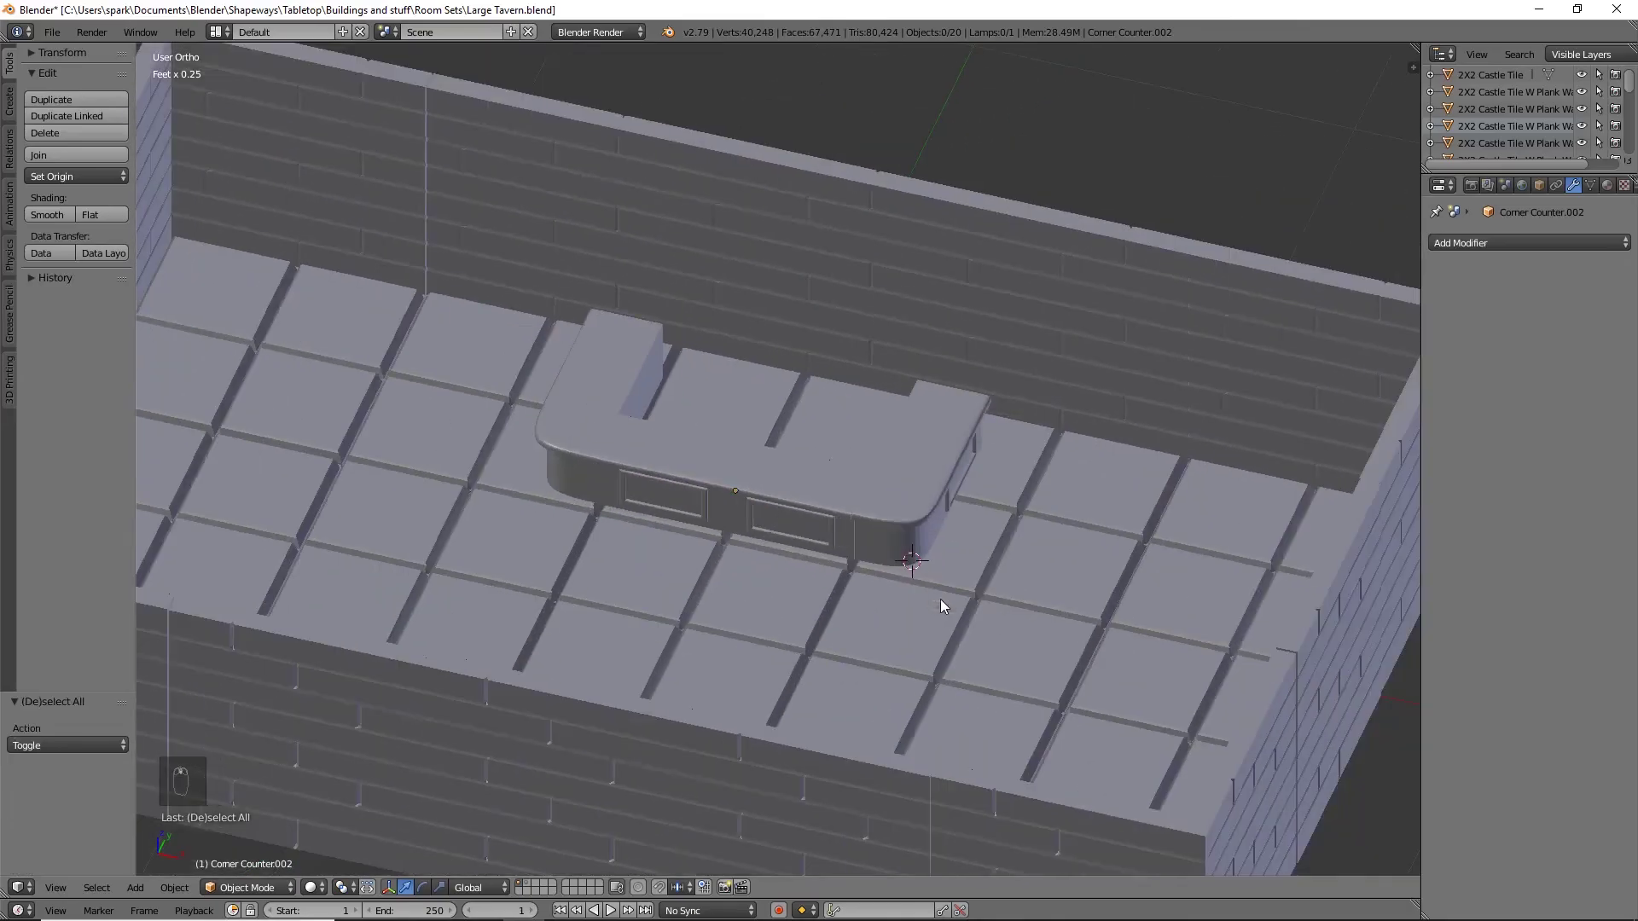
scroll(933, 601, down, 3)
middle_drag(894, 577, 882, 565)
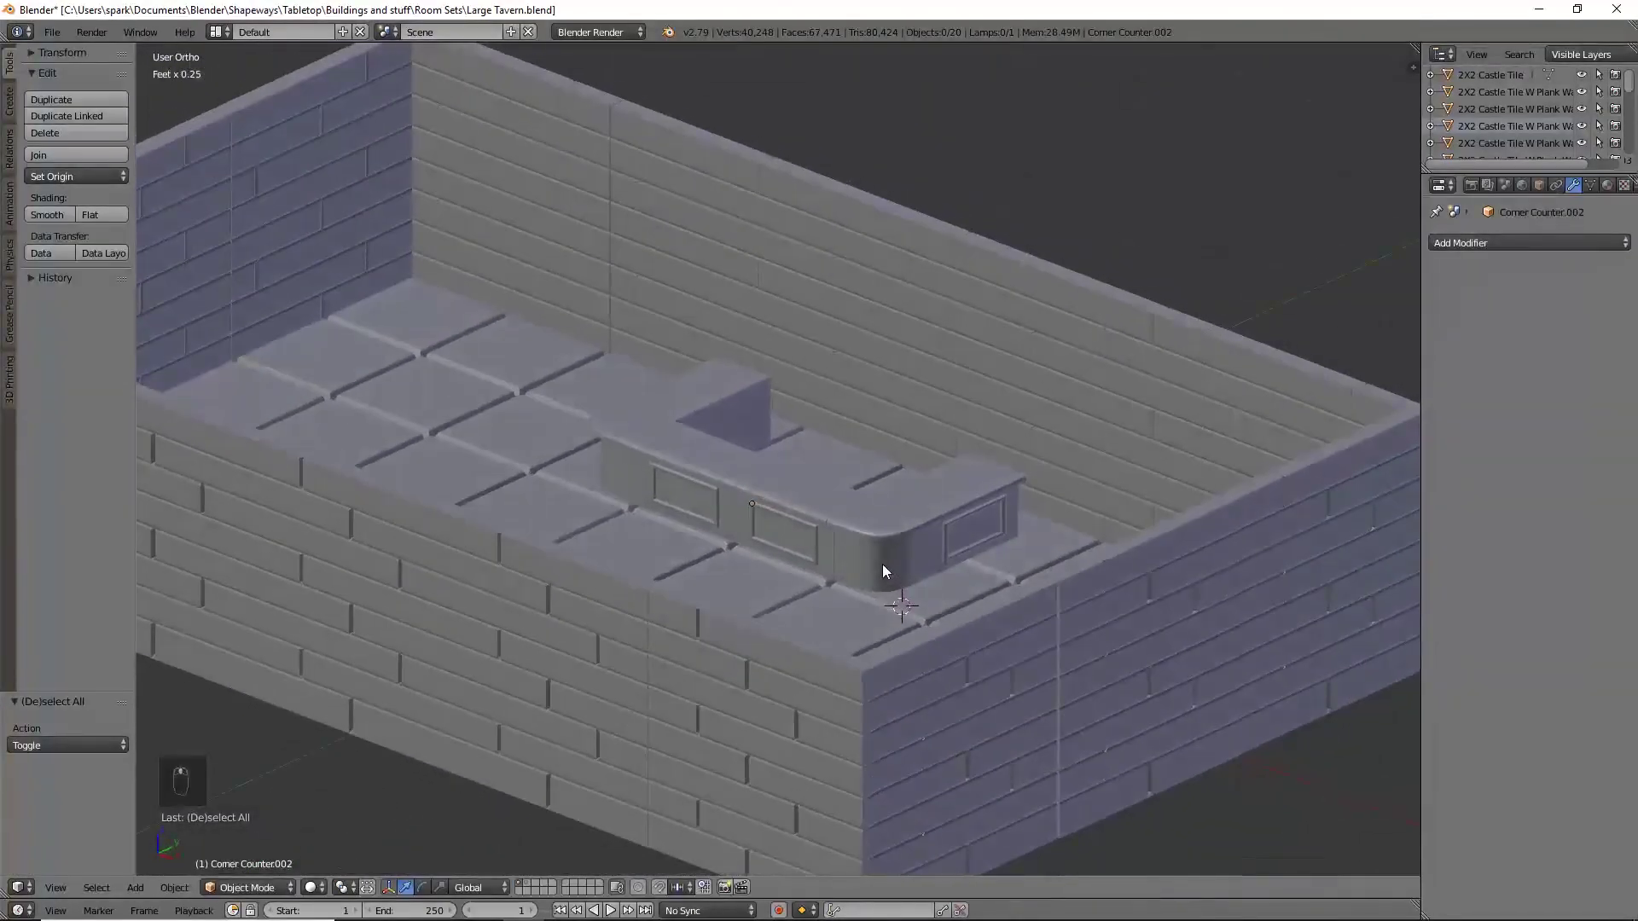
scroll(894, 572, up, 4)
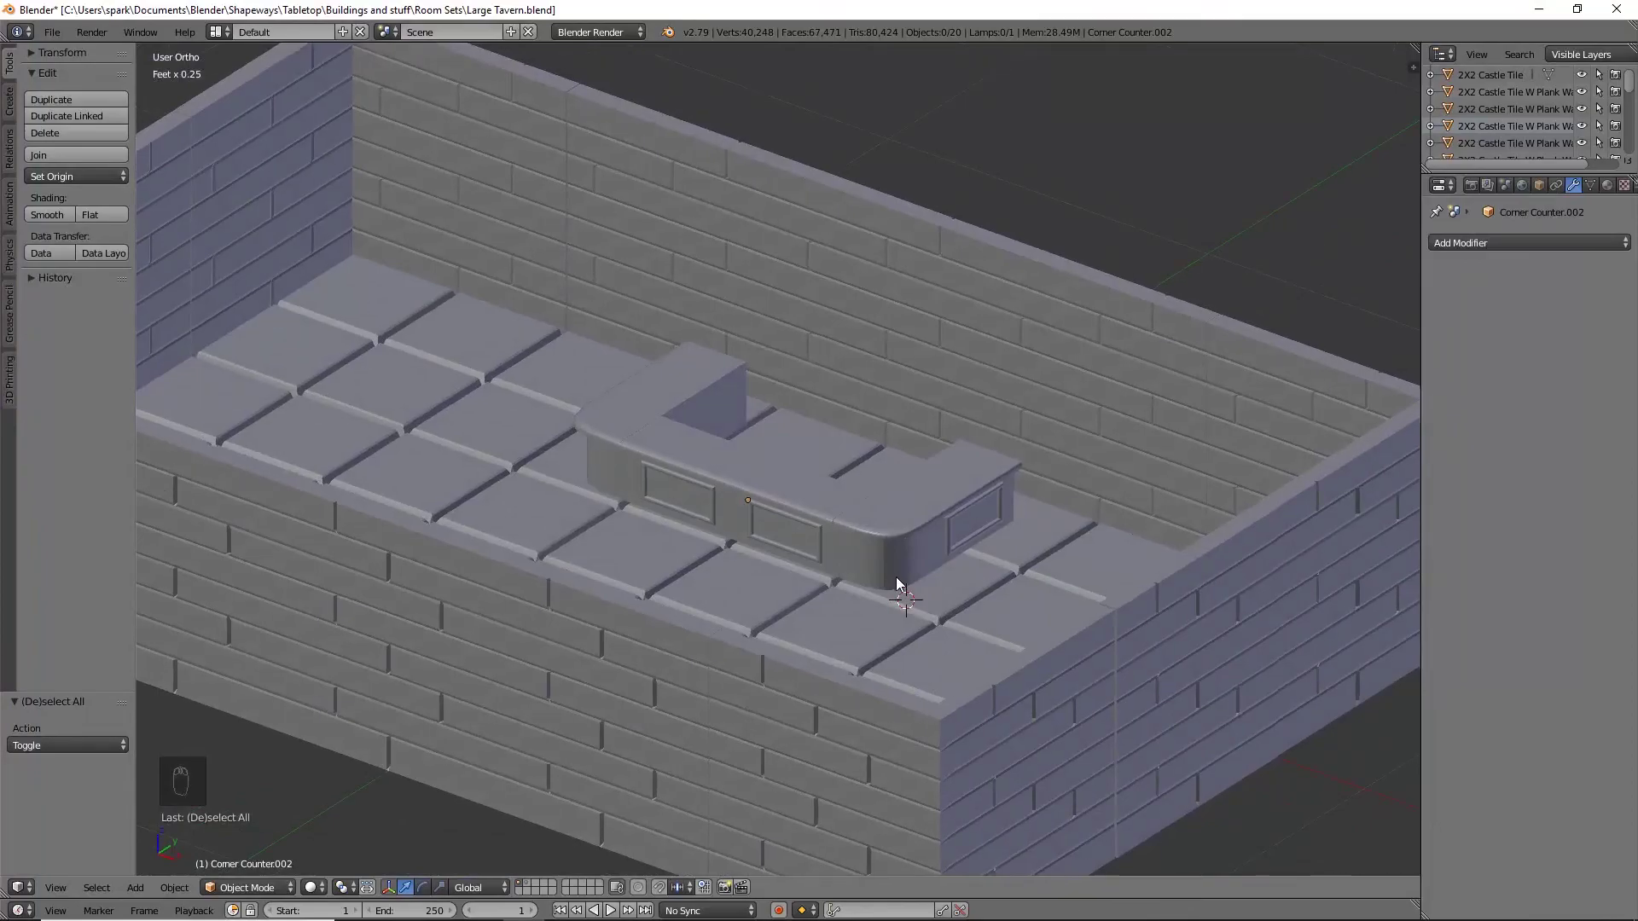